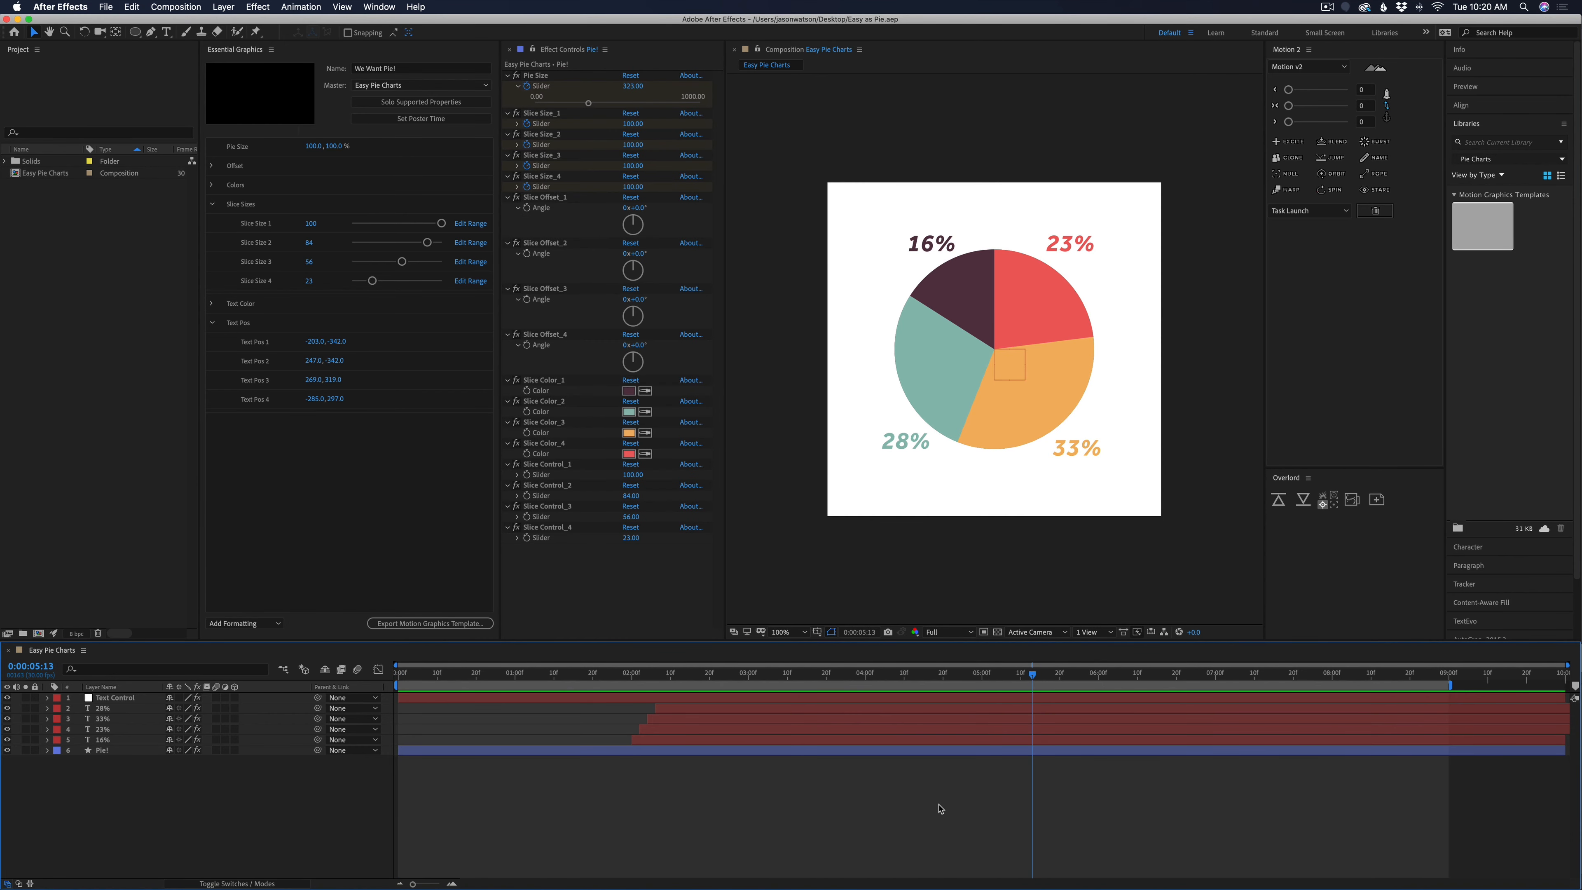
Create a 1080 x 1080 px composition named "Easy As Pie!" at 30 fps, lasting 10 seconds
key(super+n)
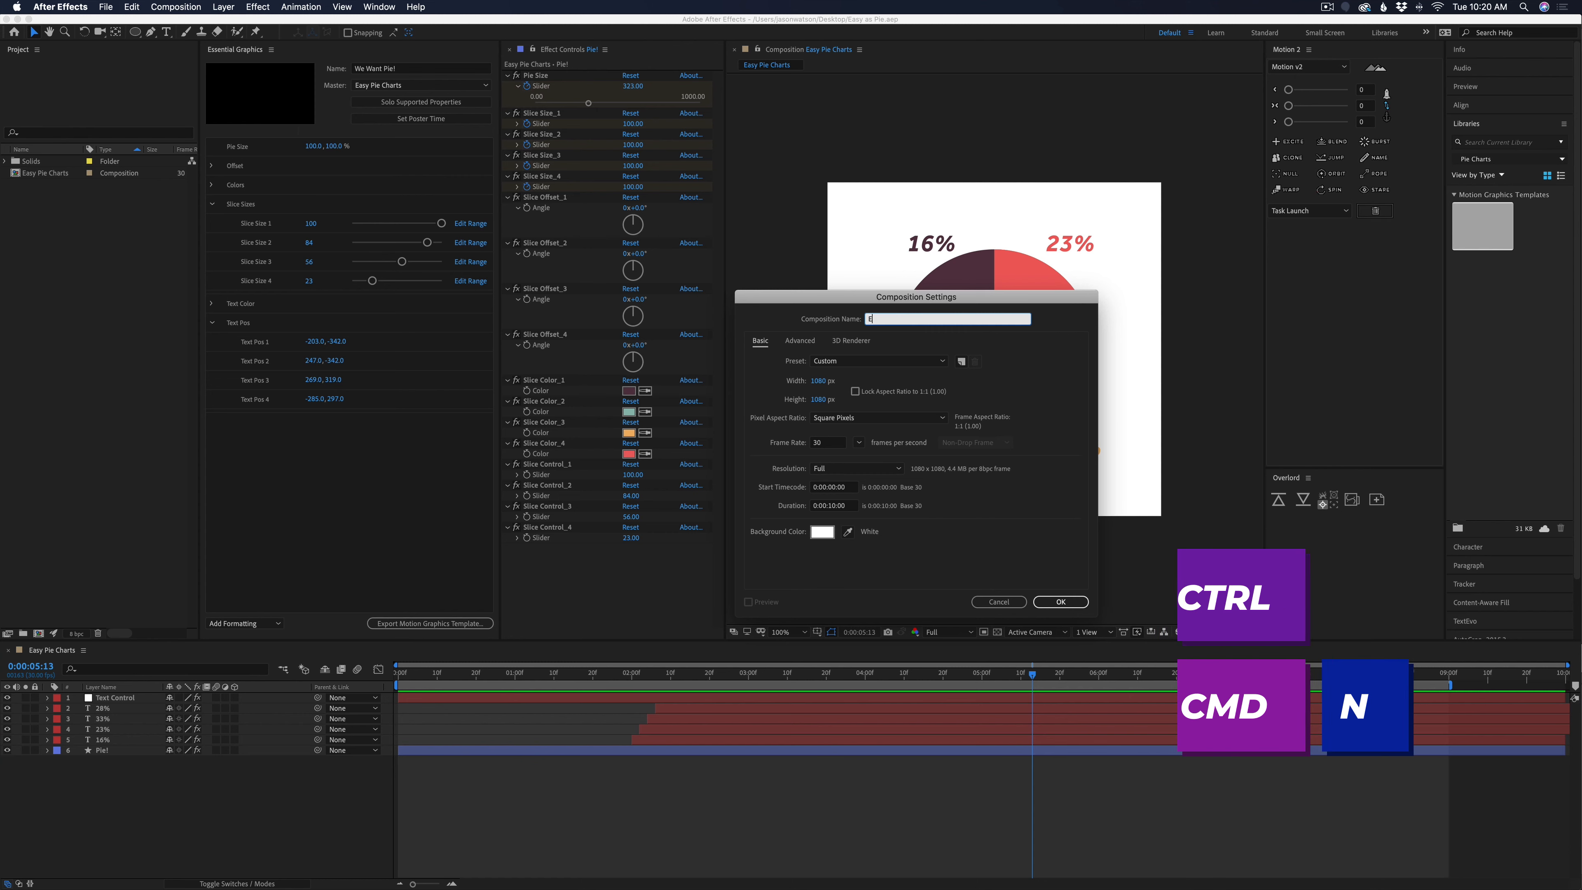
text(Easy As Pie!)
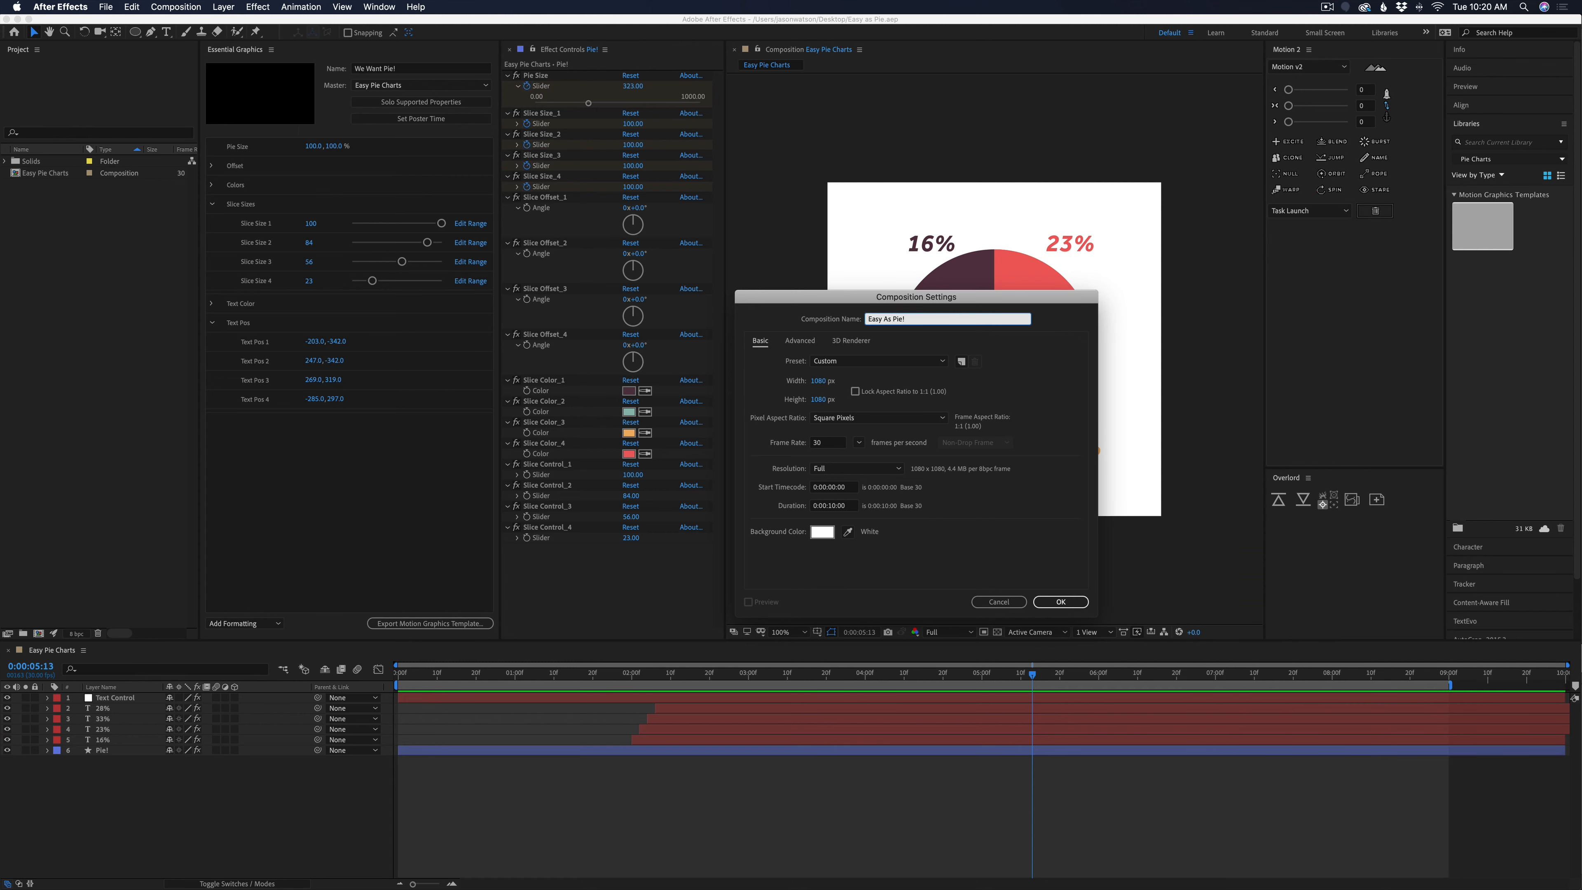
key(Return)
With the Ellipse tool and a white FFFFFF fill, draw a red-stroked circle about 720 px wide on a new shape layer
key(q)
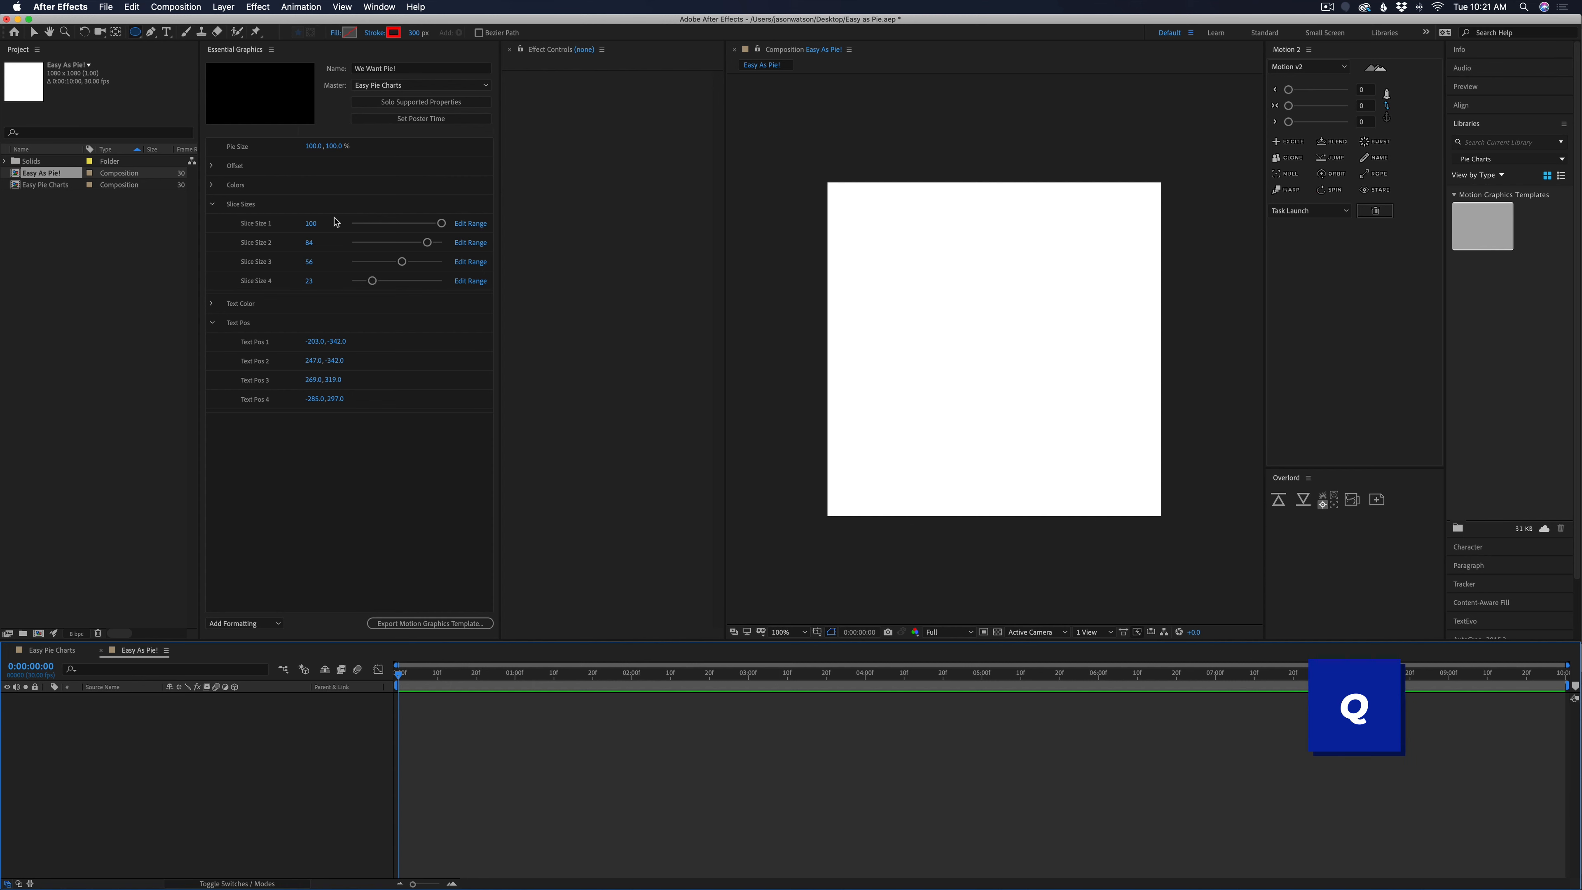
key(q)
key(q)
key(q)
key(q)
click(350, 35)
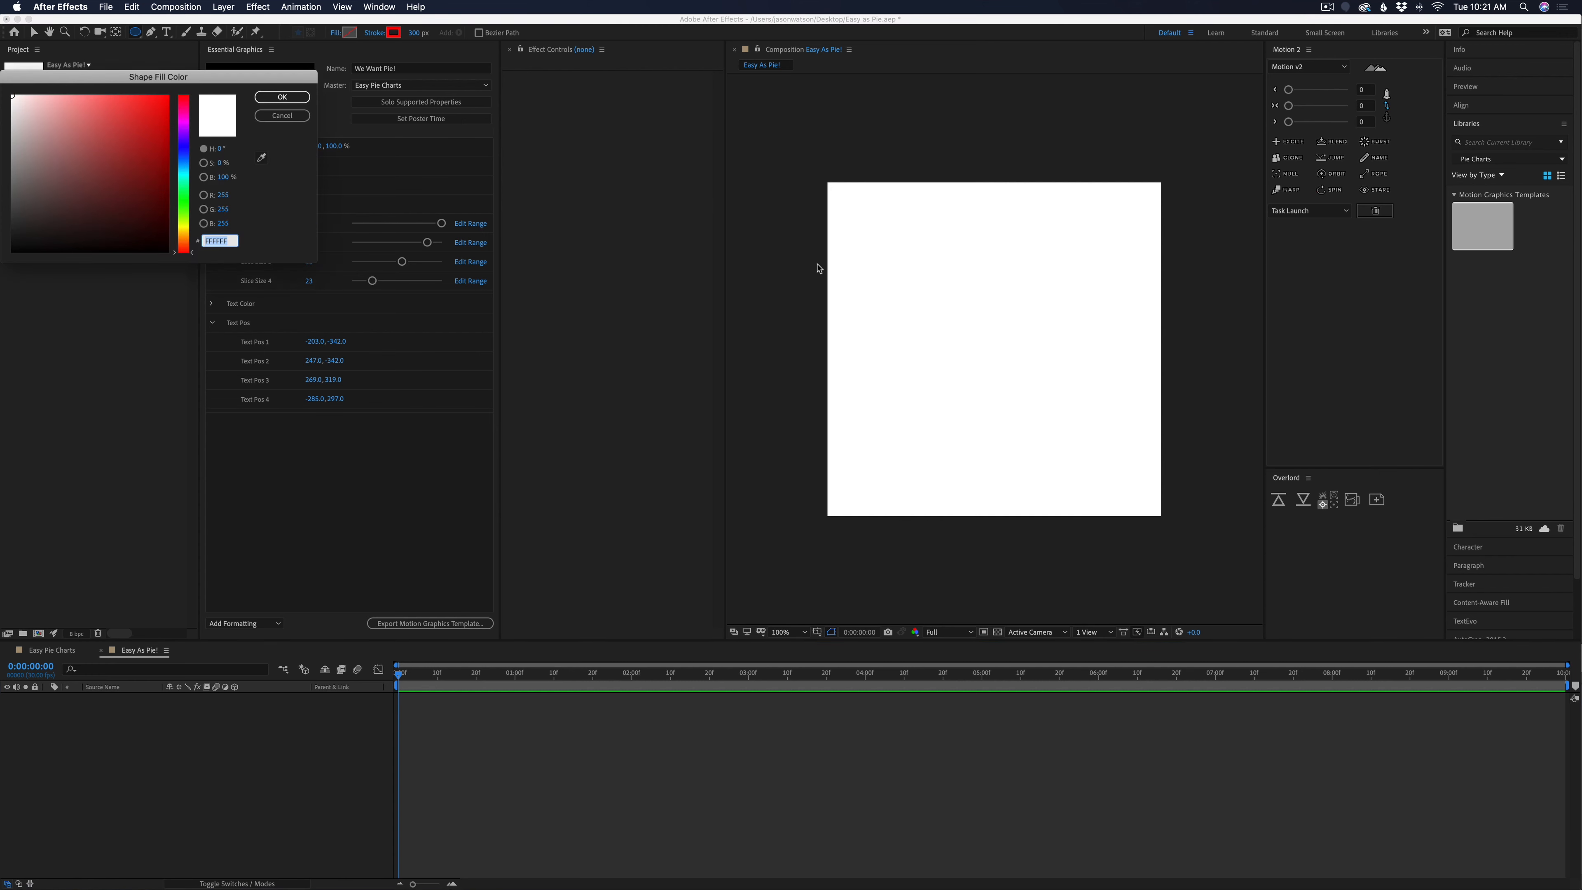
click(282, 96)
drag(1099, 236, 915, 451)
Centre the circle layer horizontally and vertically in the composition
key(v)
super+click(116, 32)
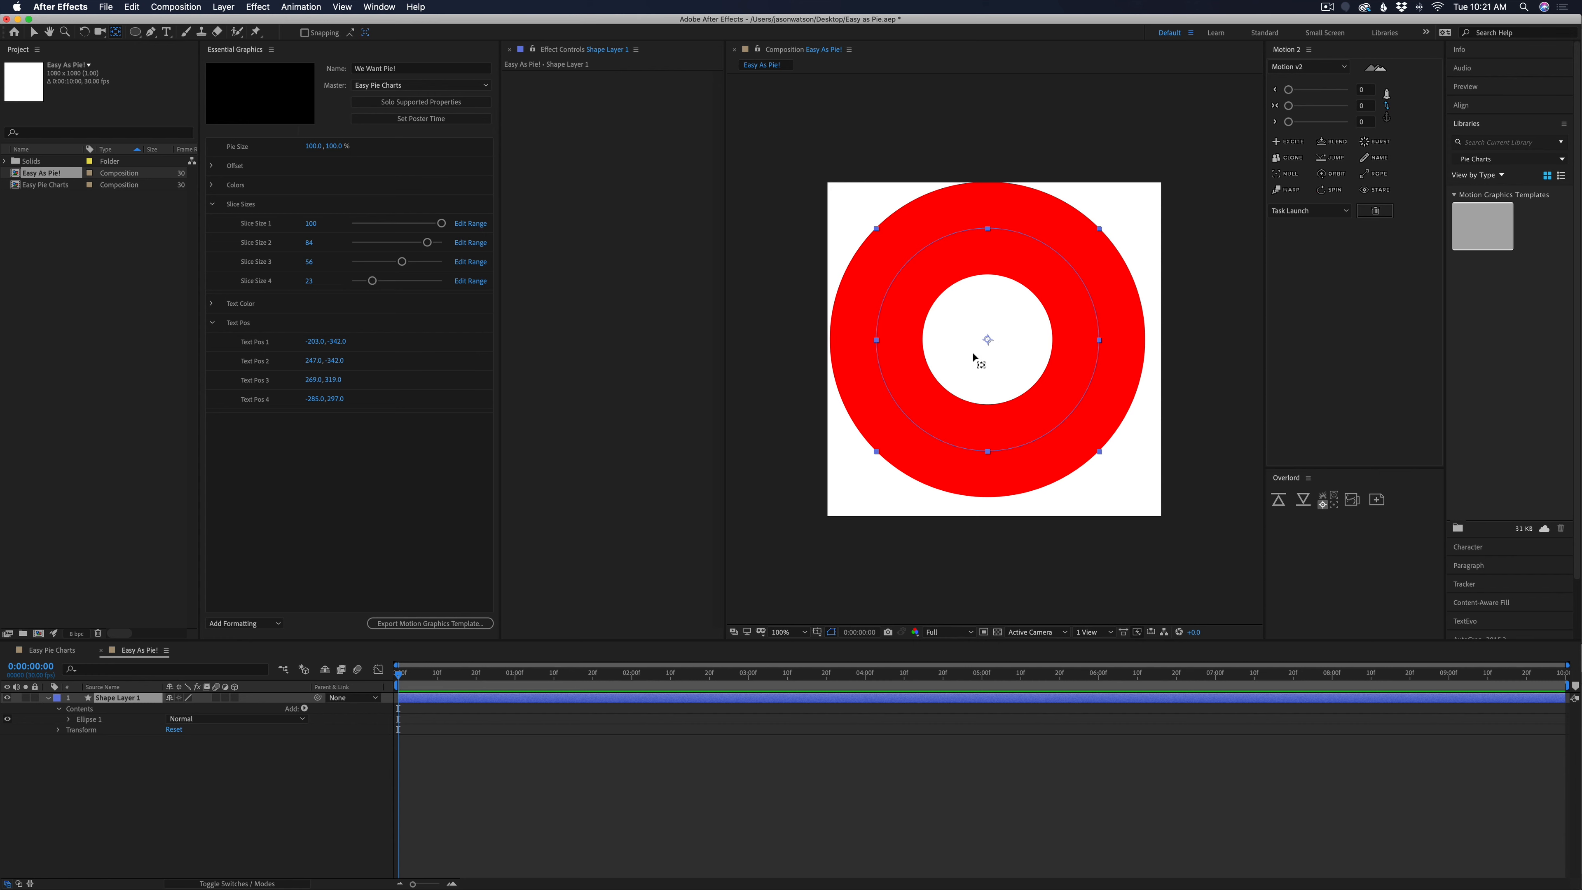
click(1469, 106)
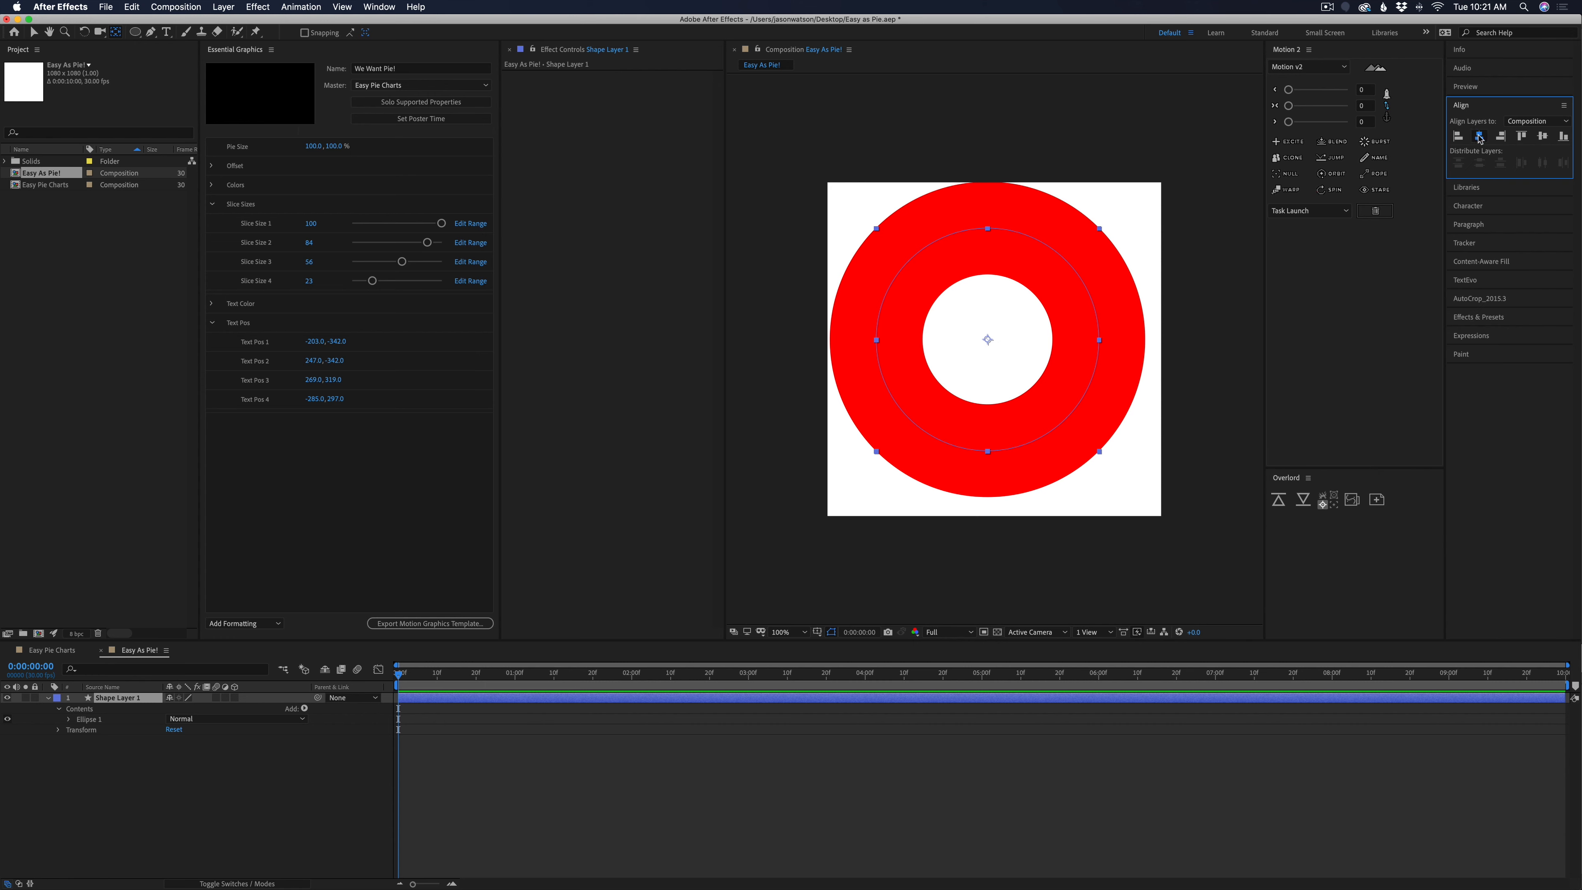
click(1480, 137)
click(1542, 136)
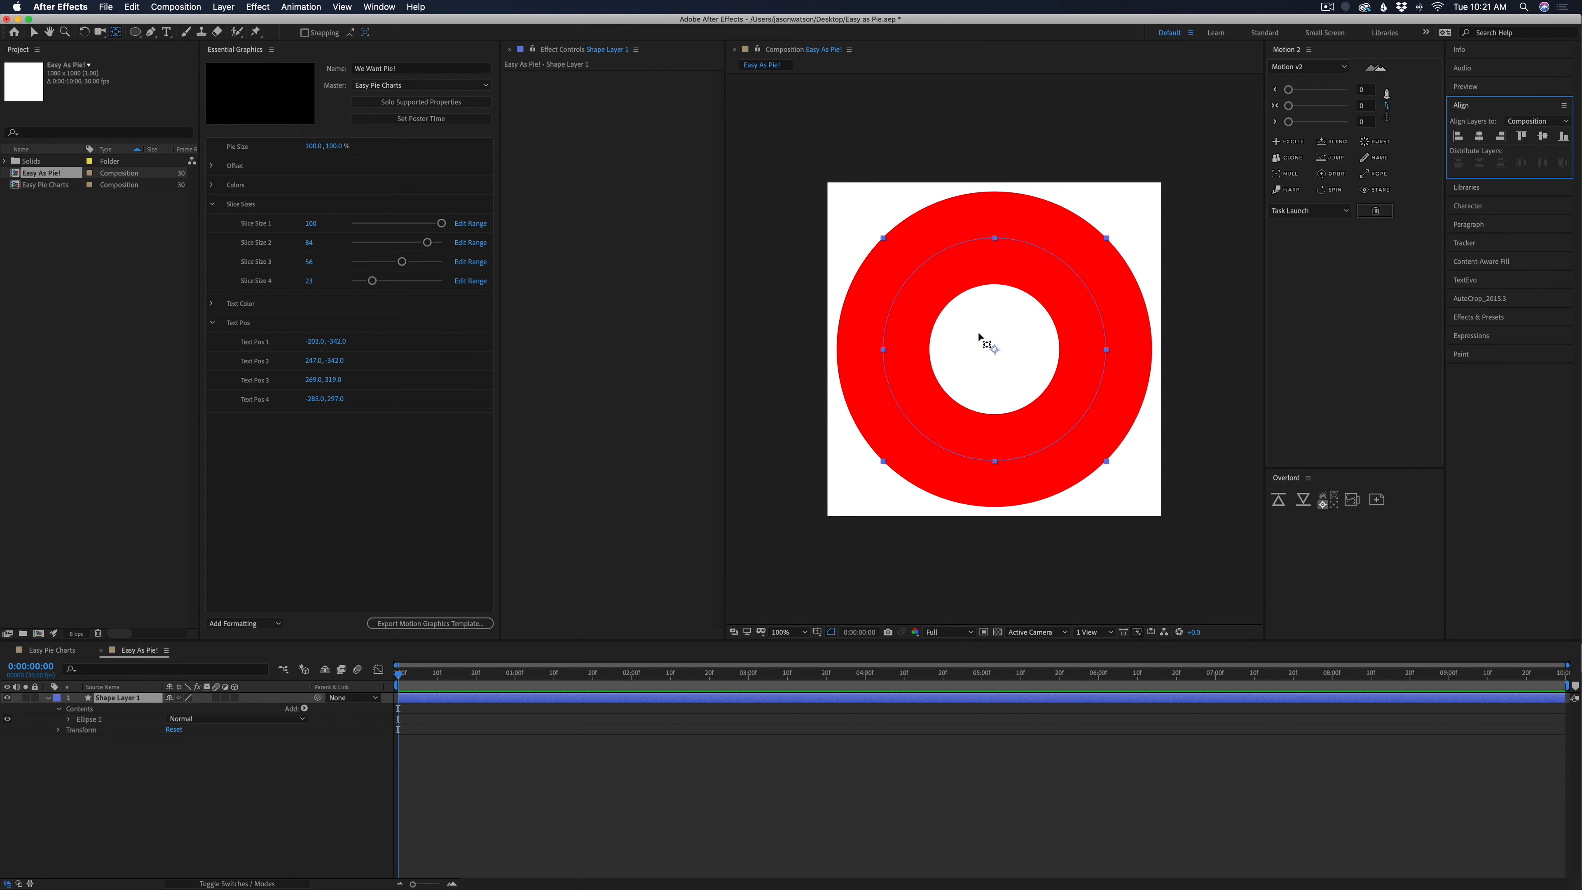
click(607, 752)
click(620, 706)
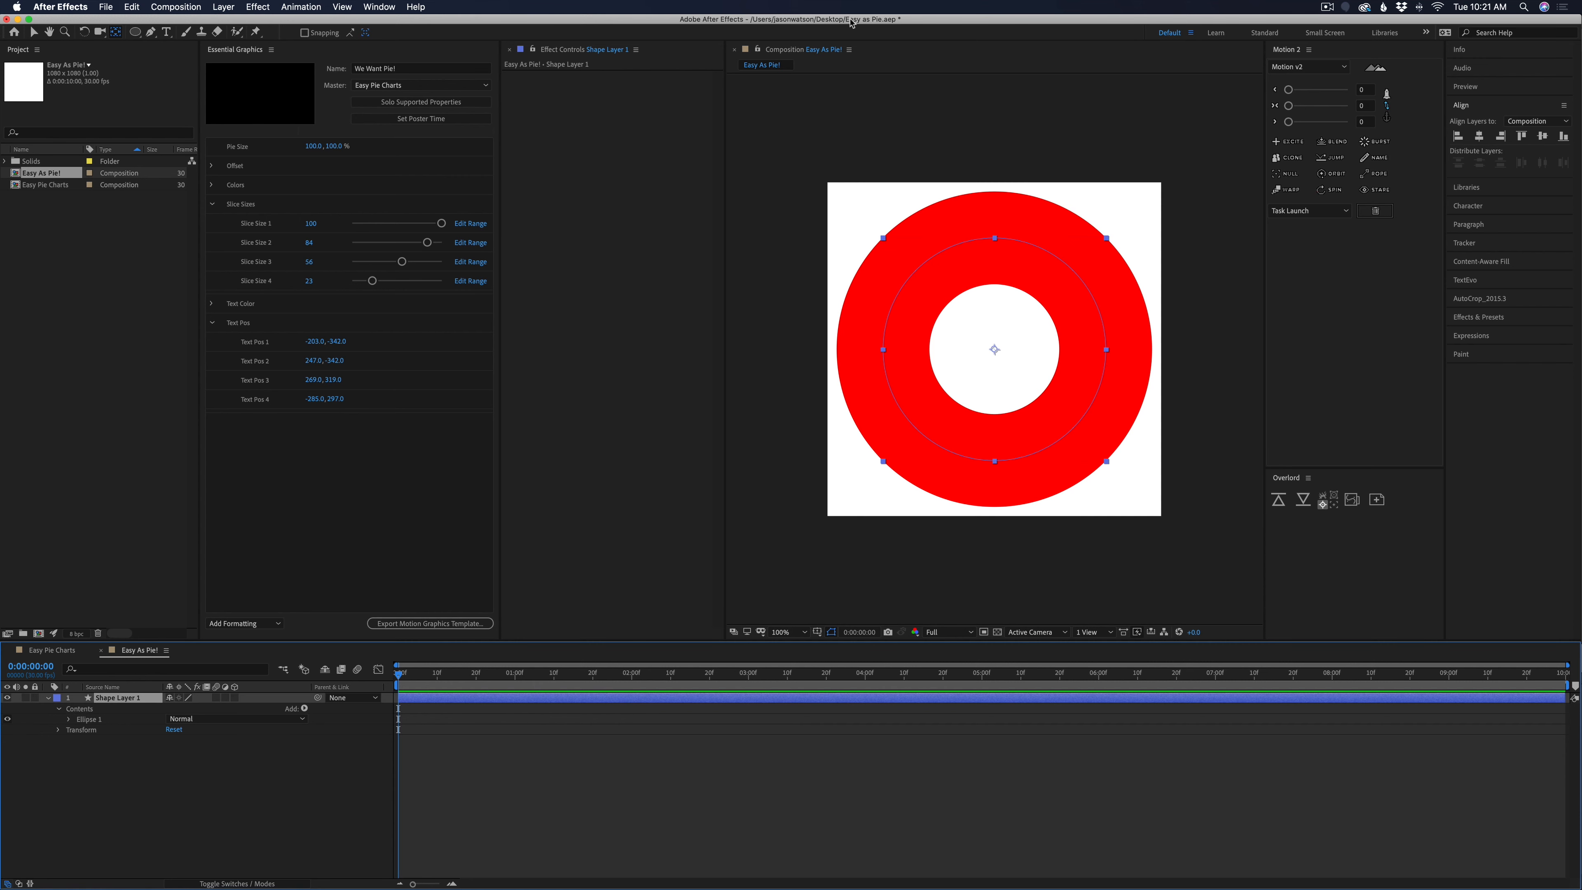
Set the circle's fill to None and adjust its stroke width to about 310 px
key(v)
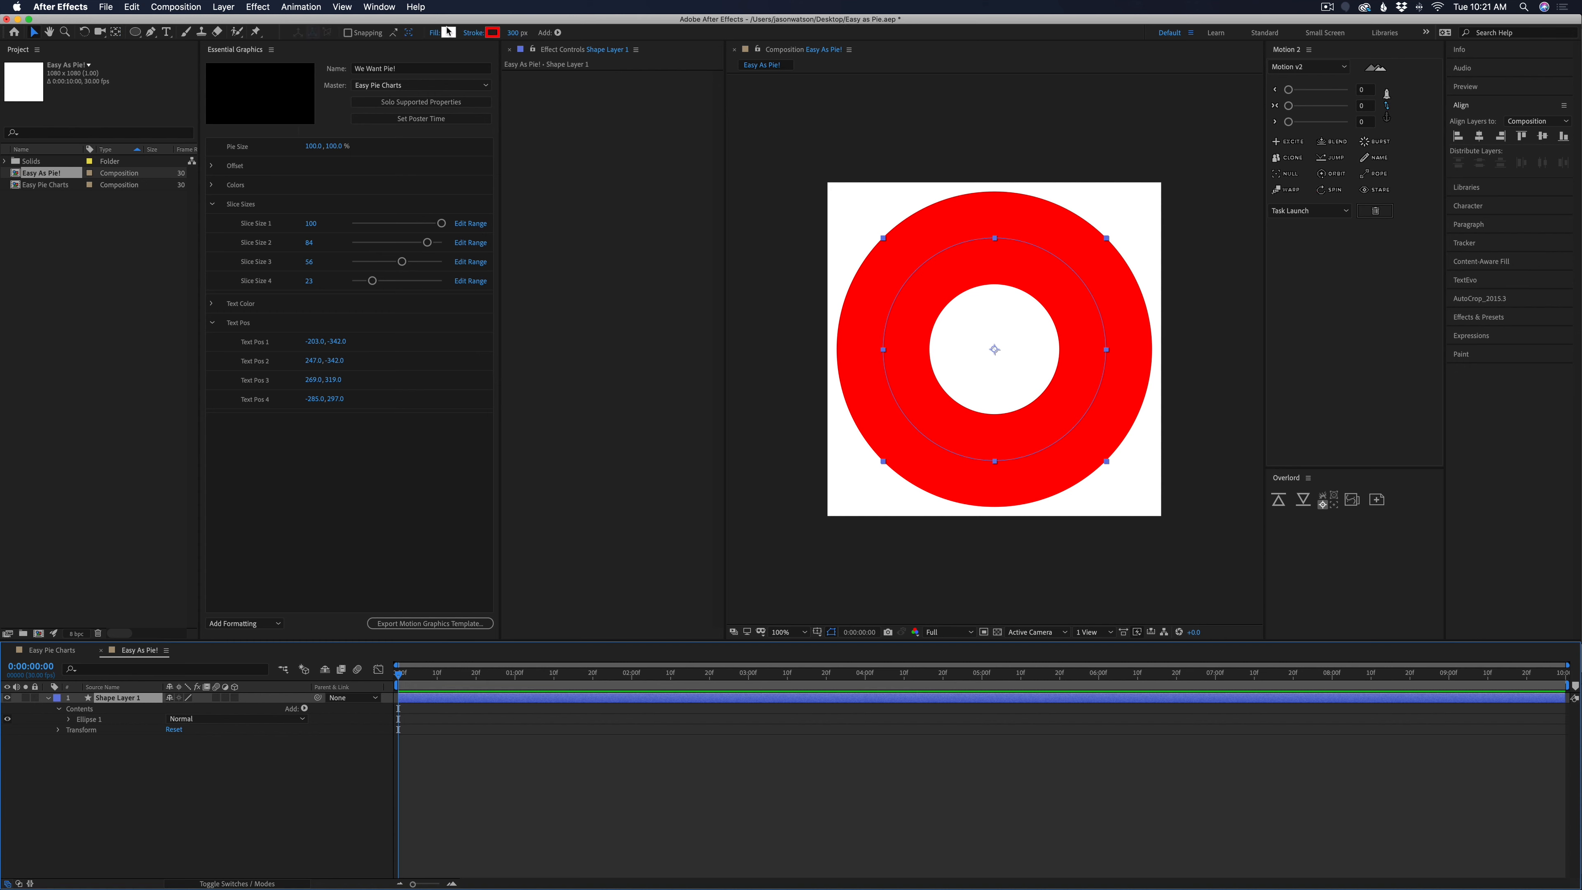
click(434, 32)
click(16, 99)
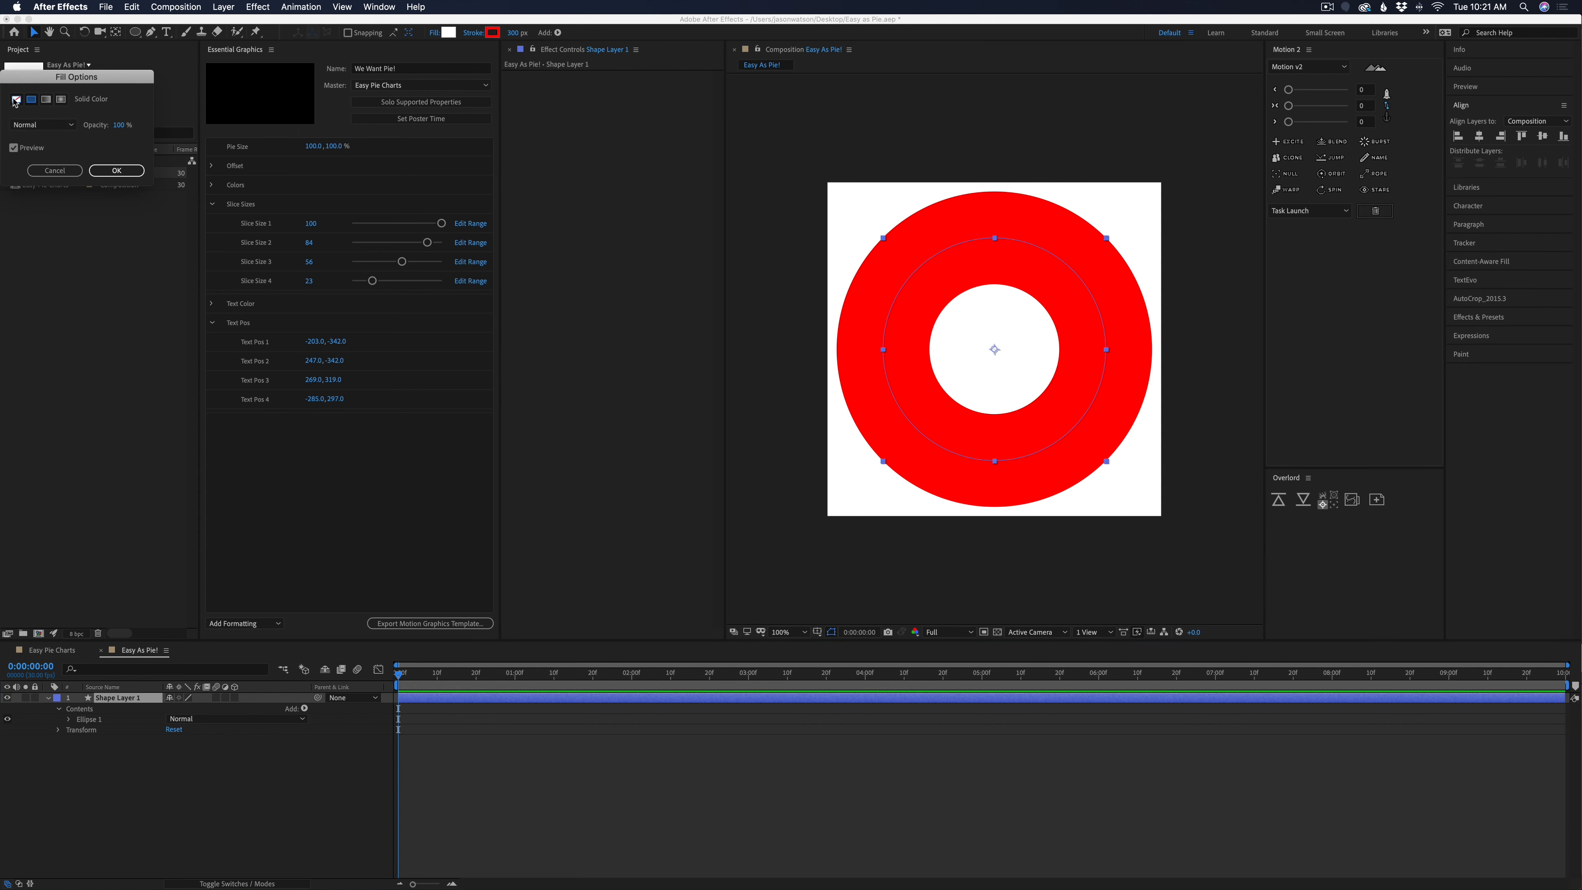
click(143, 171)
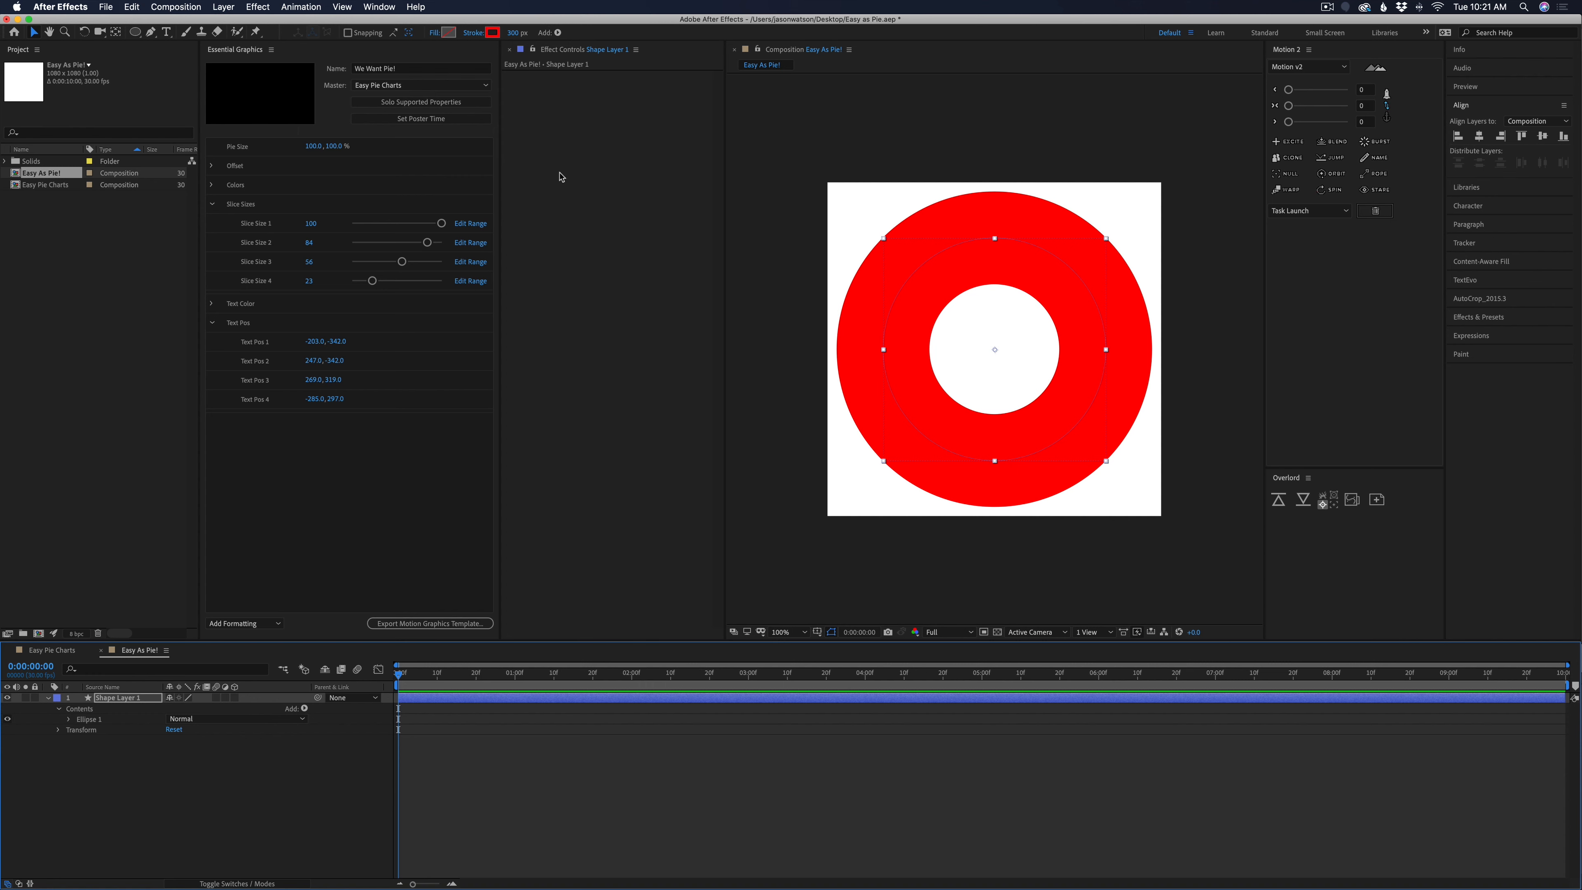
drag(525, 33, 788, 30)
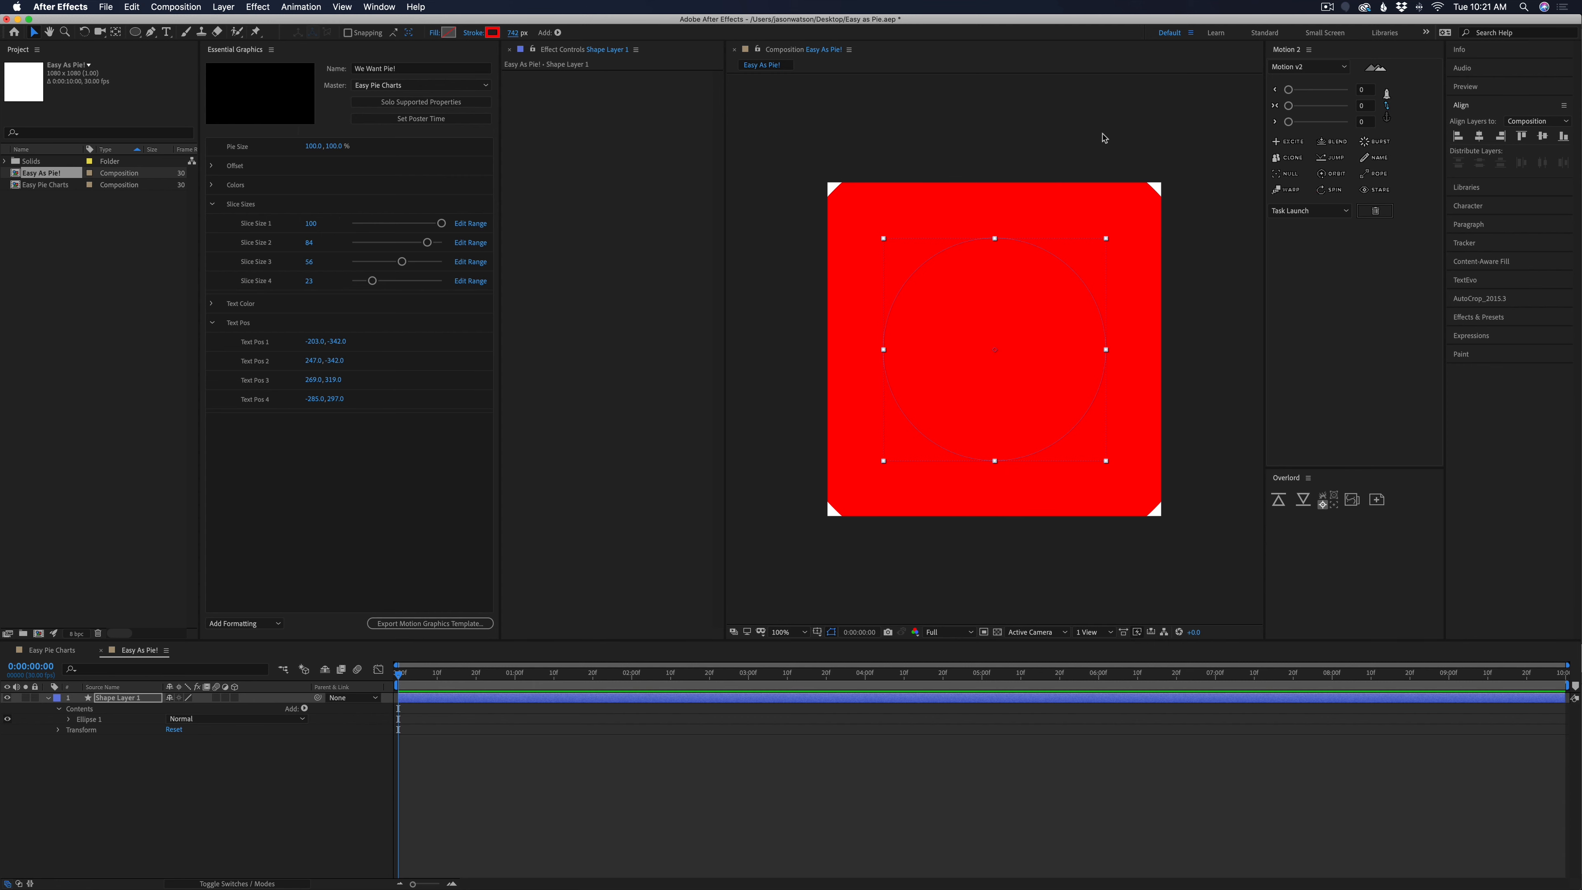
drag(514, 33, 491, 36)
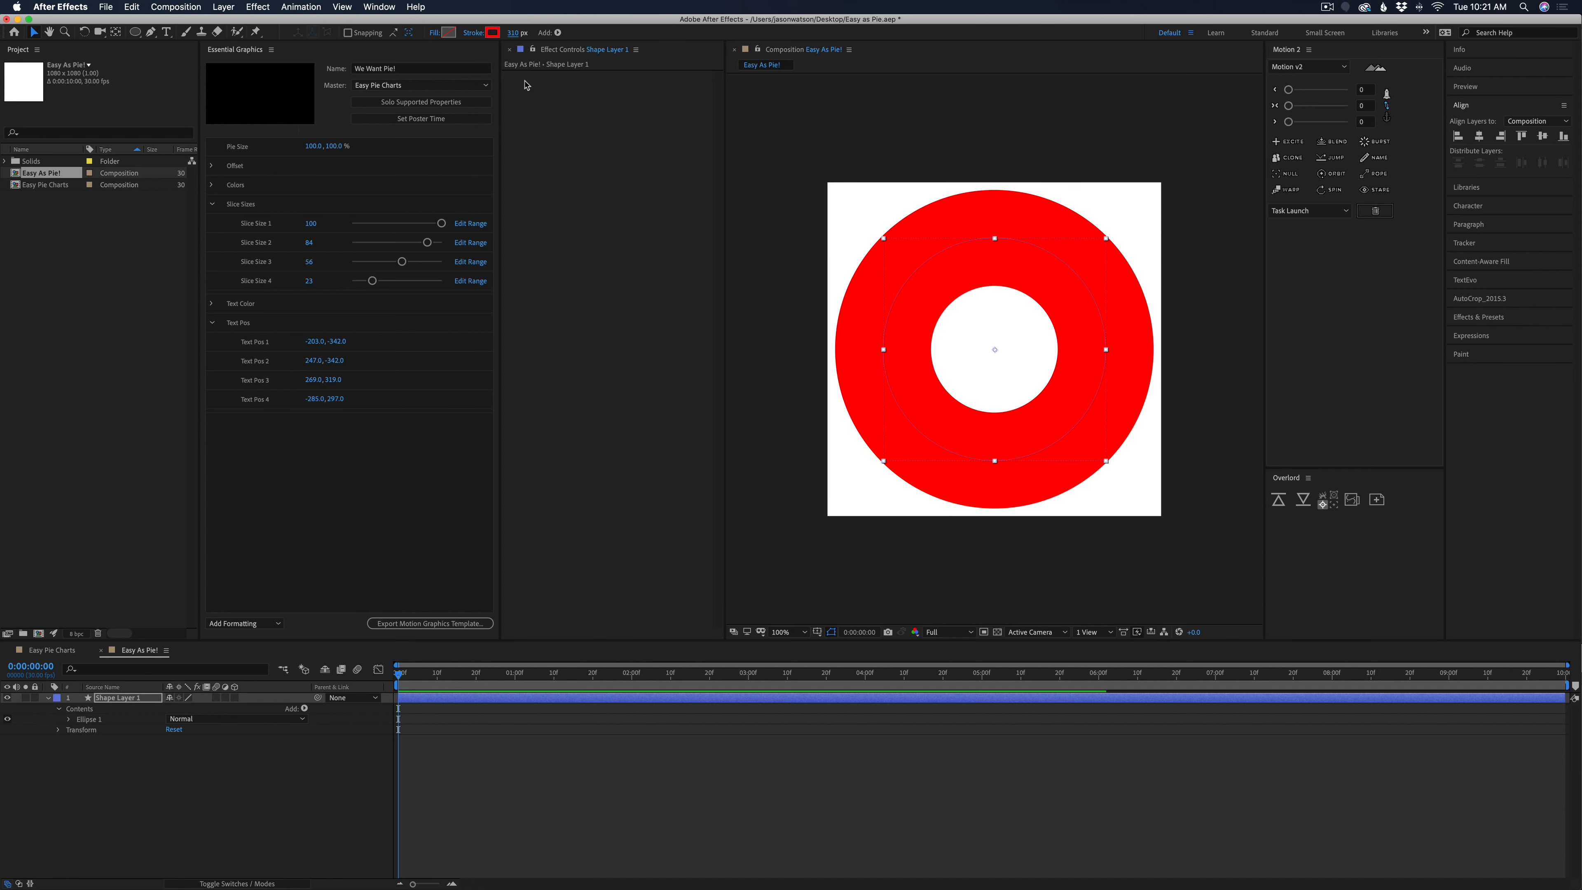
Set the ellipse path's size to 300 x 300 in the shape layer's properties
click(70, 720)
click(99, 731)
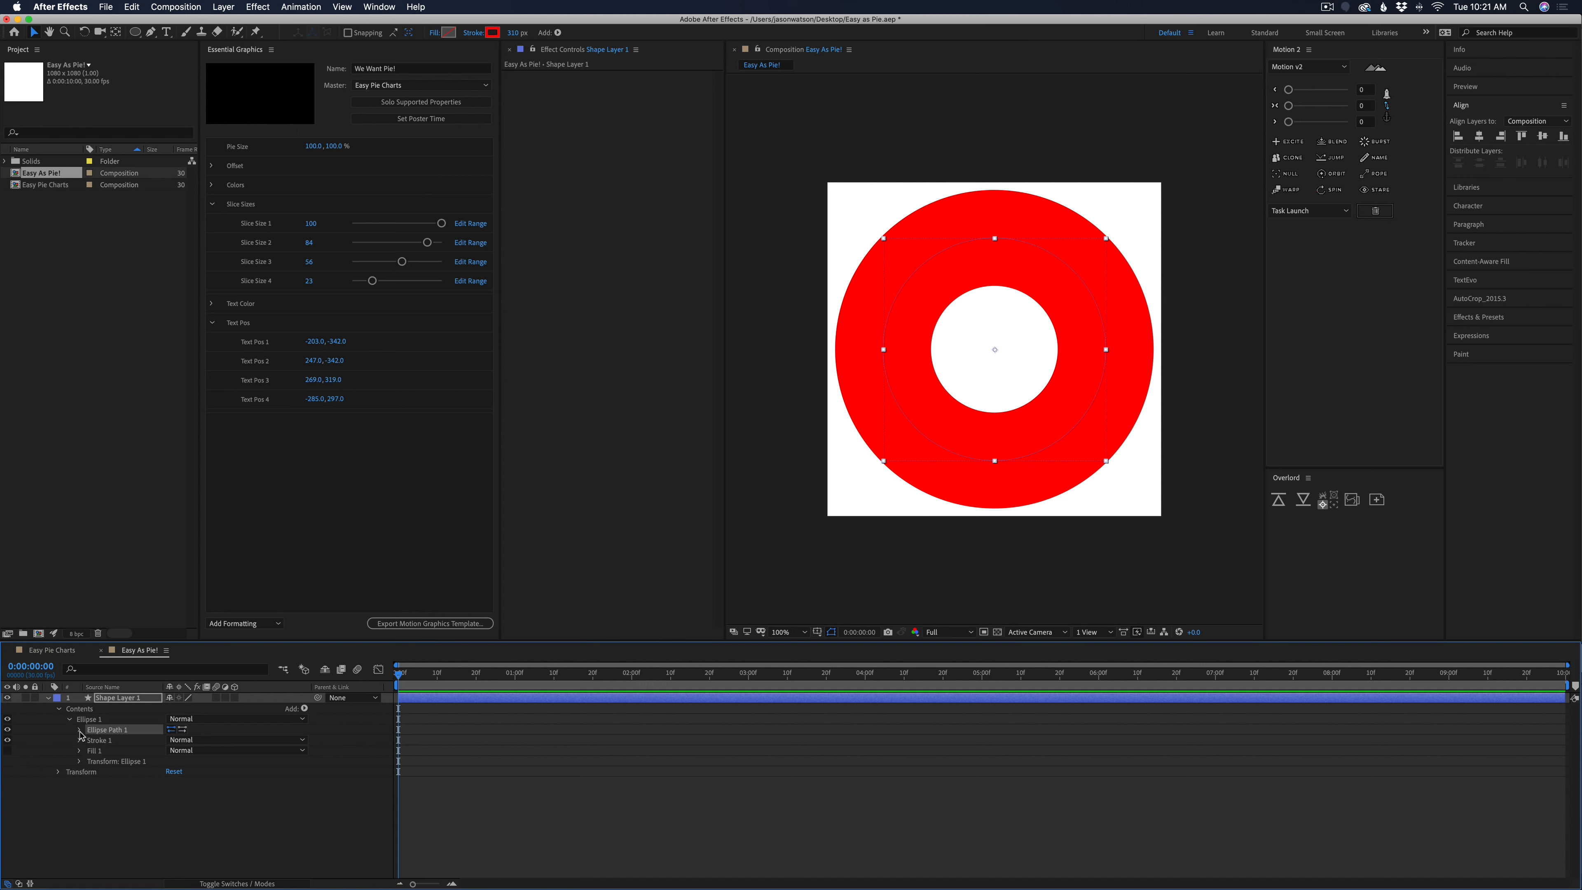
click(80, 730)
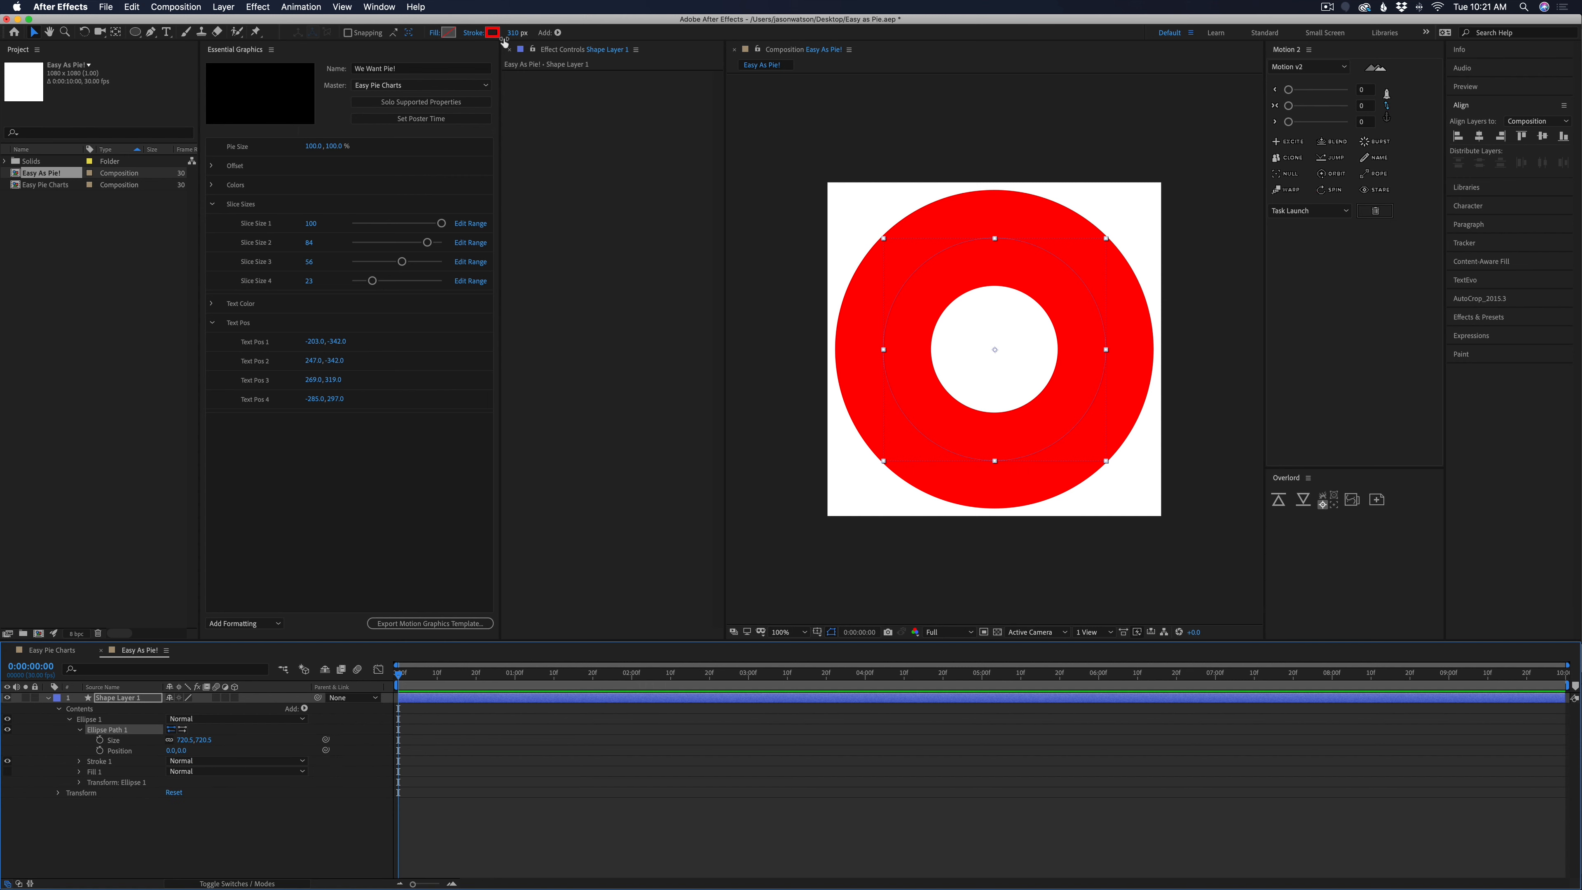
click(198, 739)
text(300)
key(Tab)
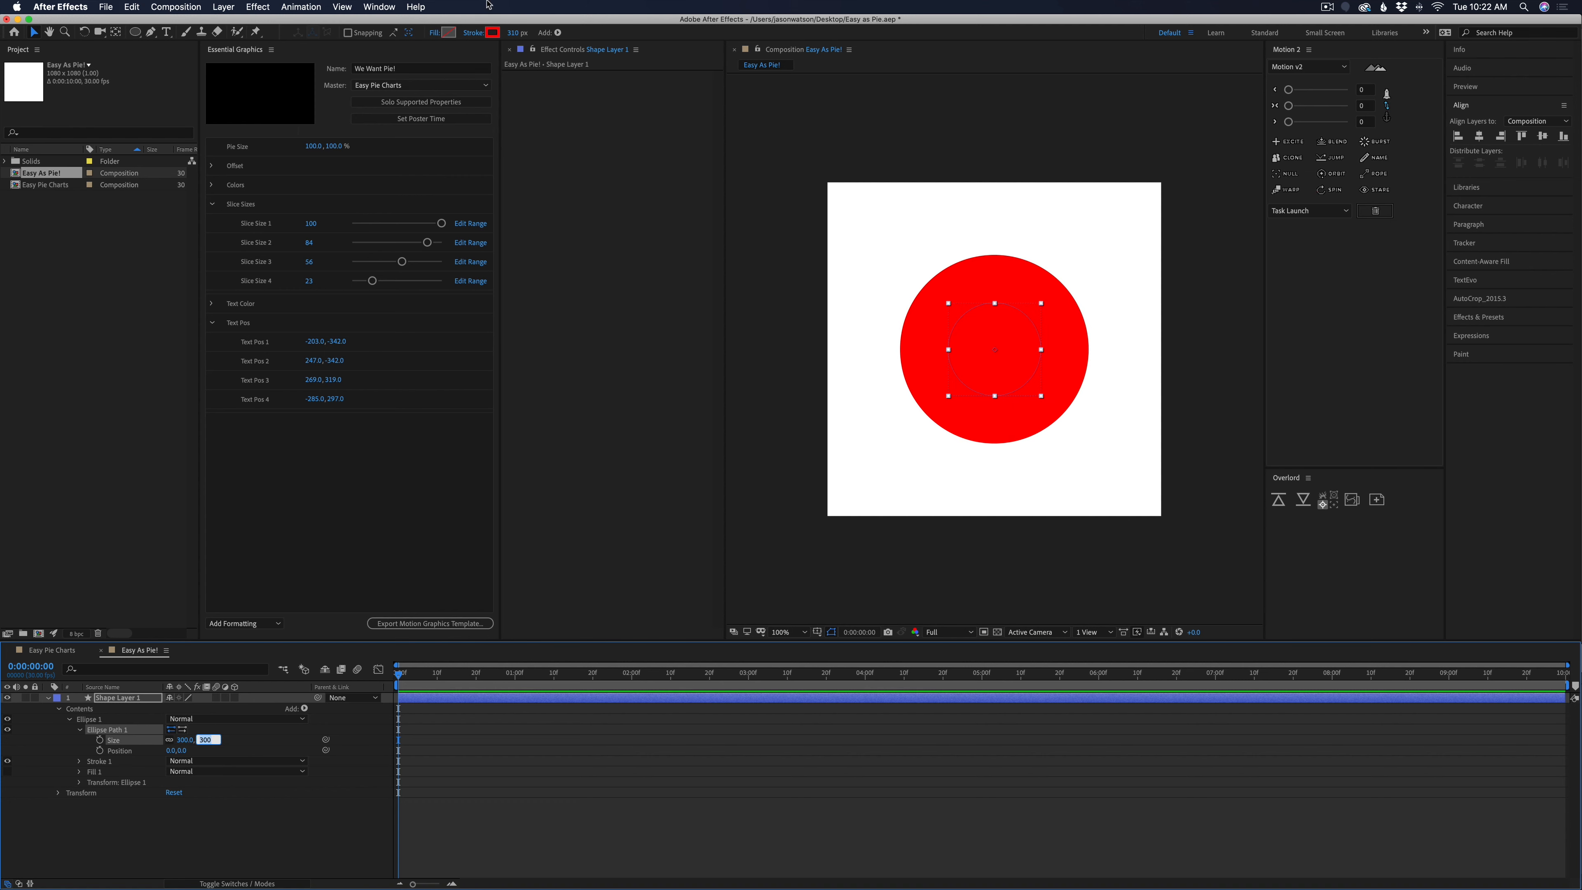
Set the circle's stroke width to 300 px so the ring forms a solid disc
click(512, 33)
text(300)
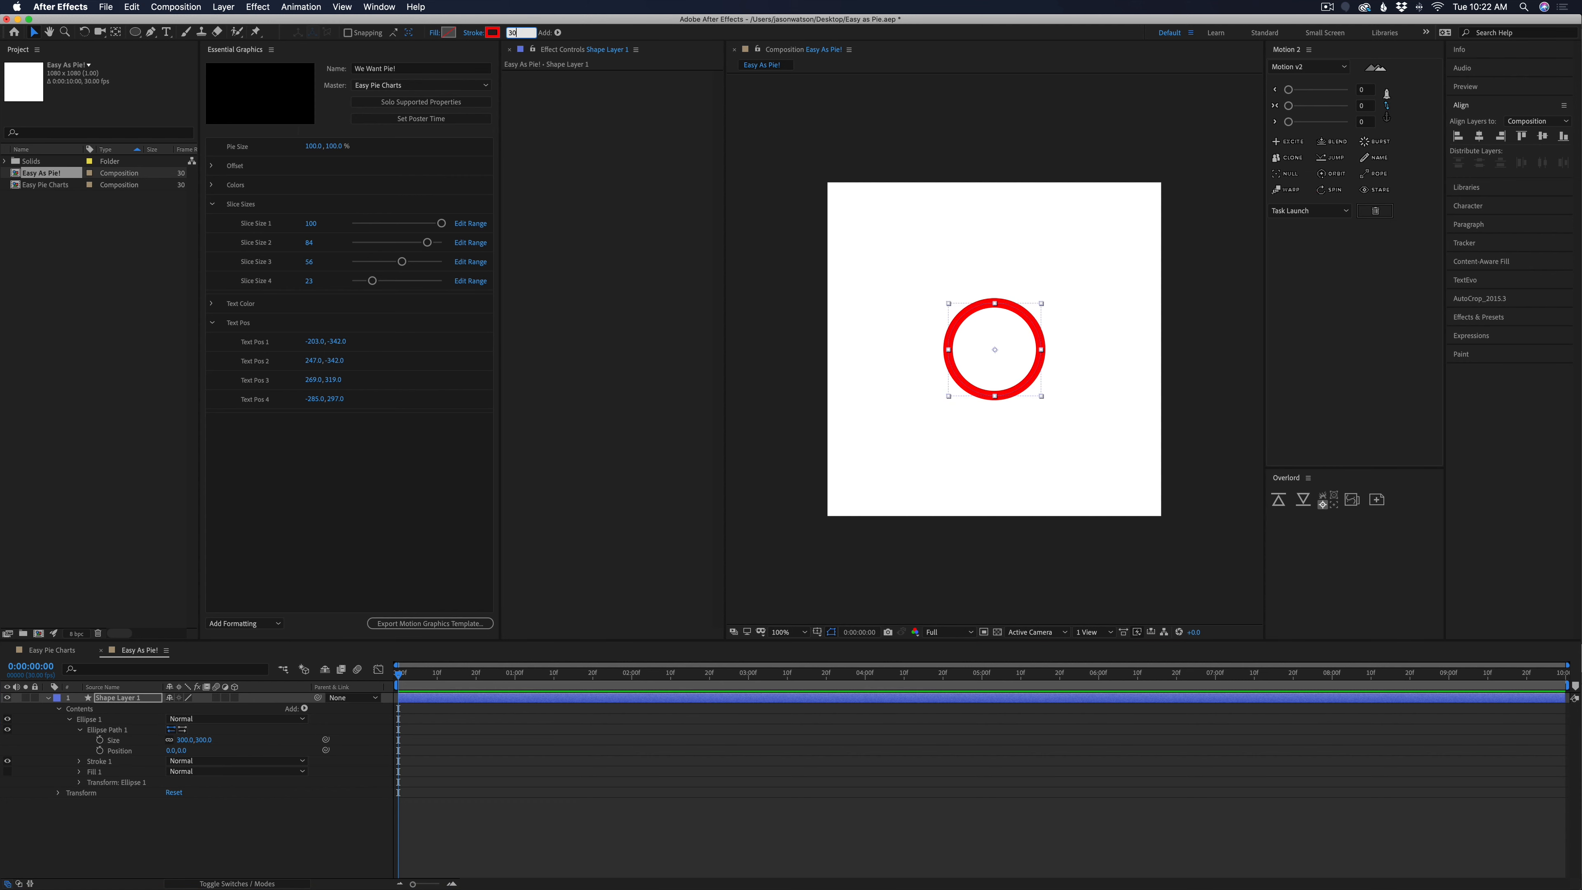
click(528, 727)
click(503, 701)
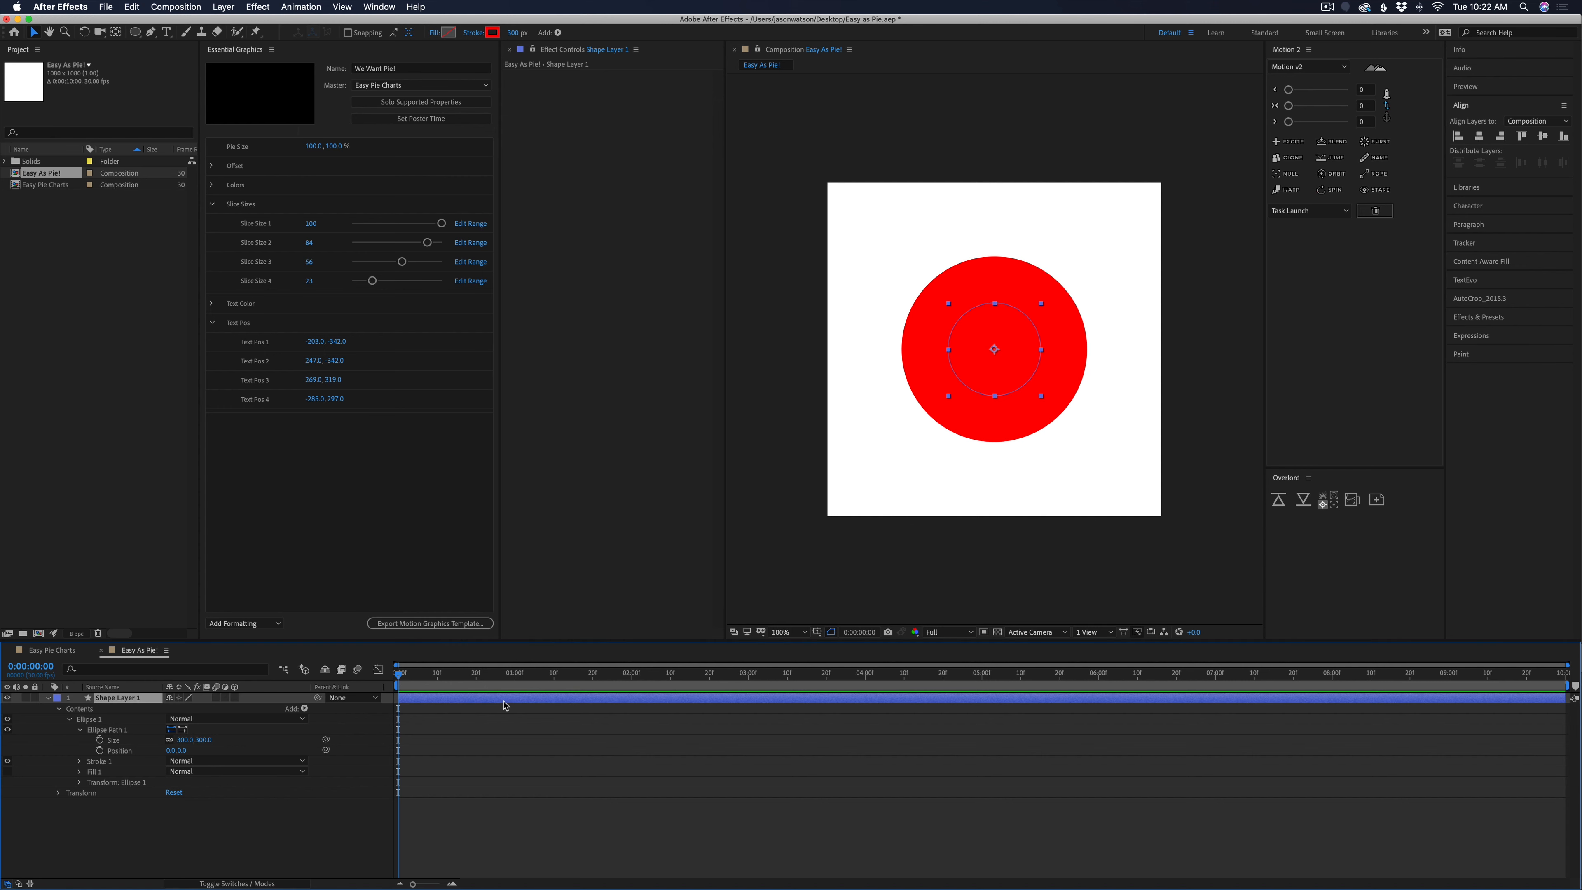
Add Trim Paths to the shape layer and try out different End values on the disc
click(304, 708)
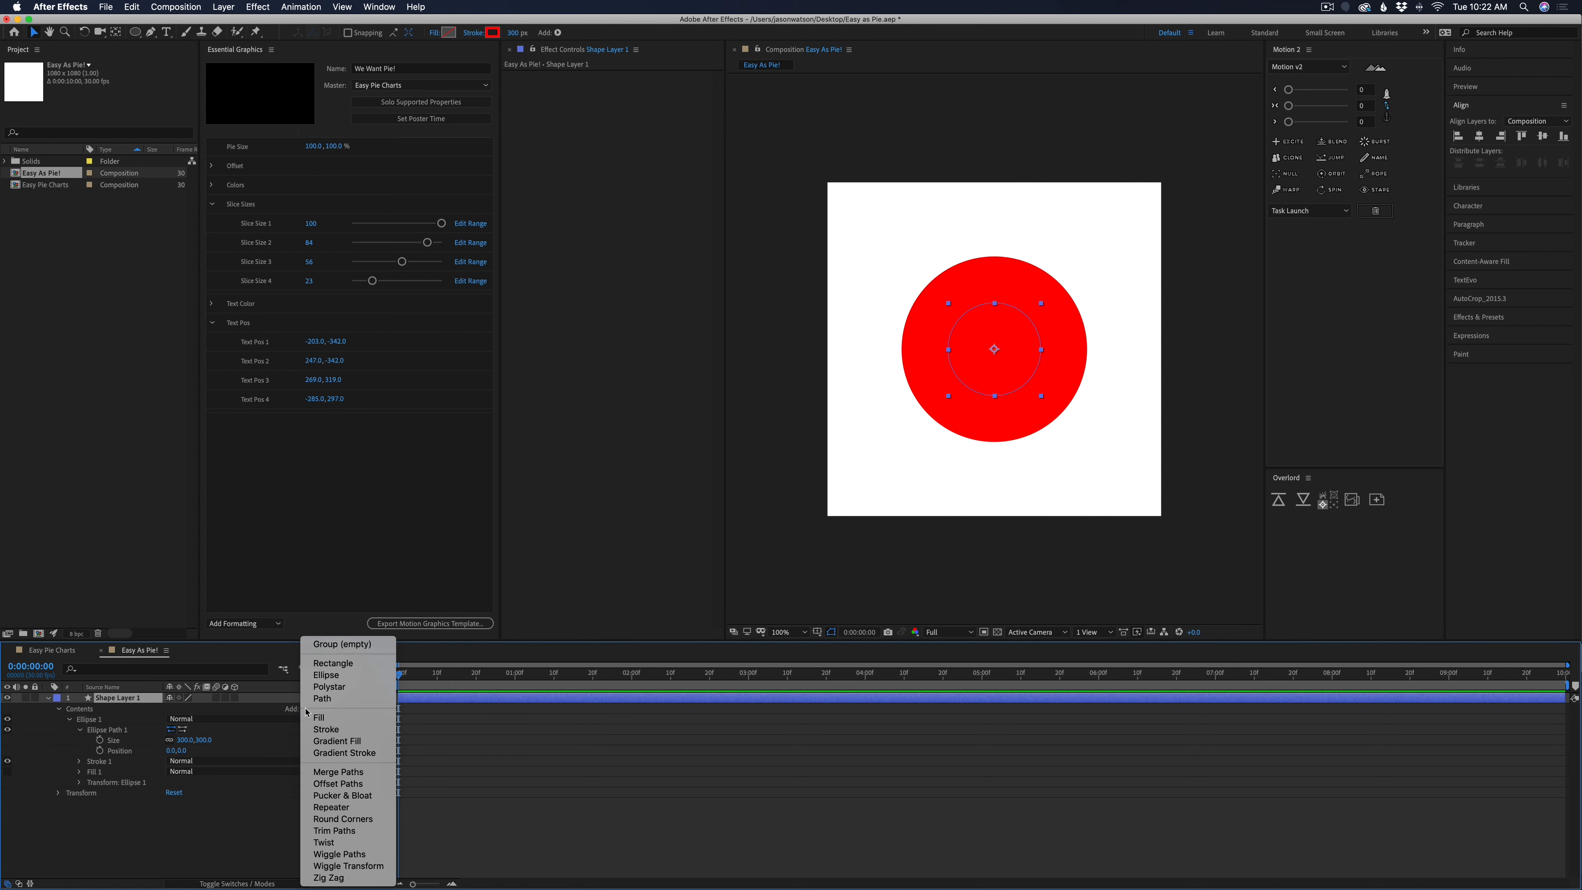
click(336, 832)
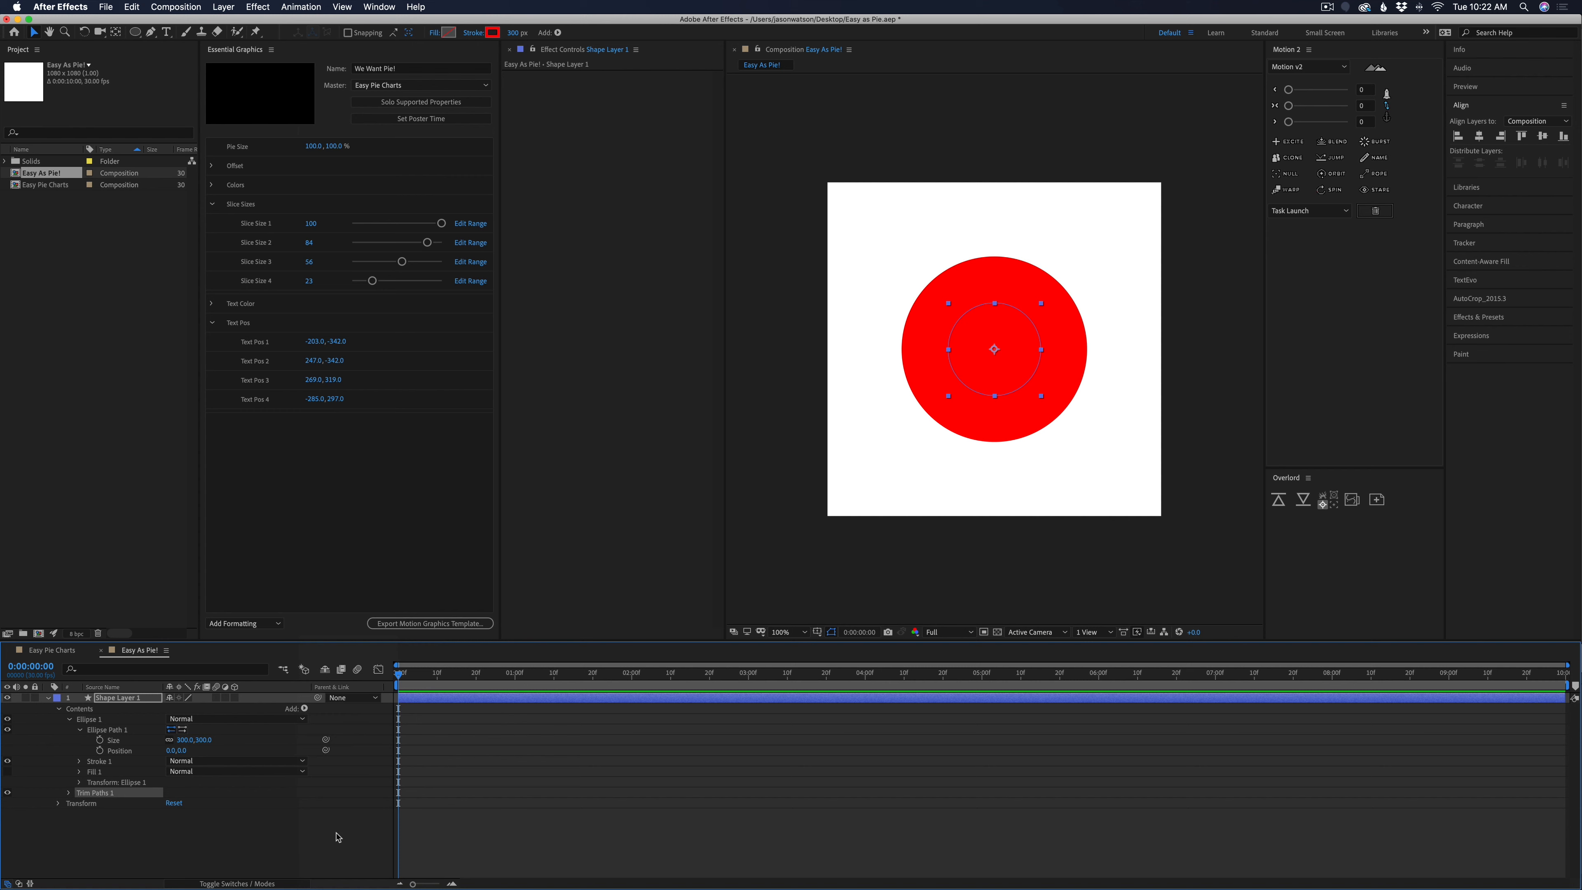
click(70, 794)
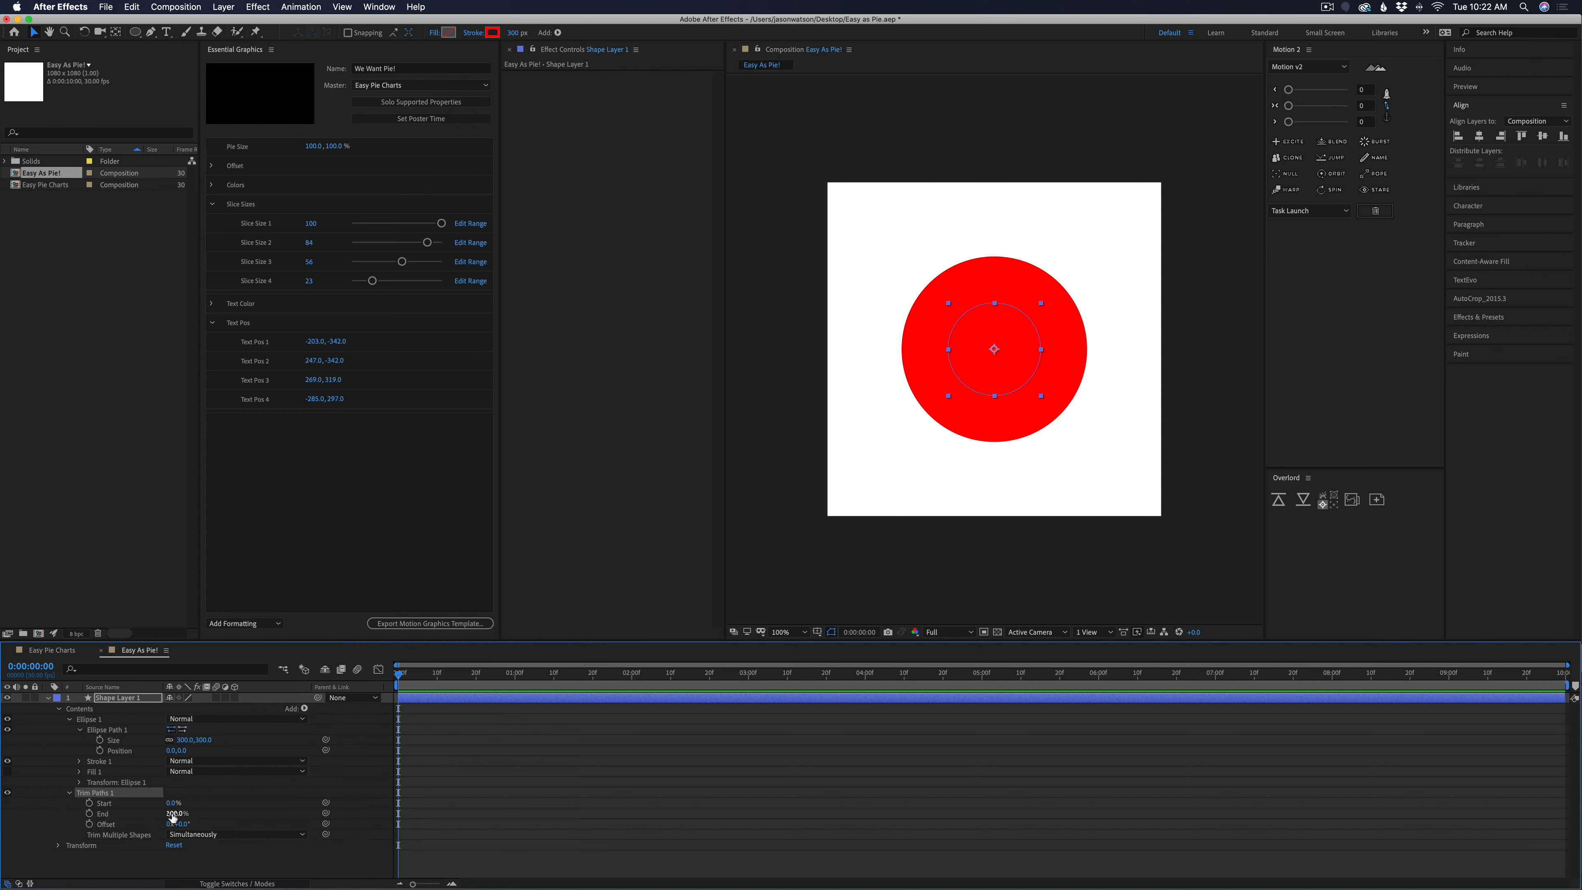
mouse_move(174, 813)
mouse_down()
mouse_move(109, 815)
mouse_move(181, 822)
mouse_up()
drag(172, 813, 246, 788)
Keyframe the Trim Paths End value at 0% on 0:00:00:10 and at 100% on 0:00:02:00
drag(515, 677, 435, 687)
mouse_move(176, 817)
mouse_down()
mouse_move(128, 815)
mouse_move(147, 813)
mouse_up()
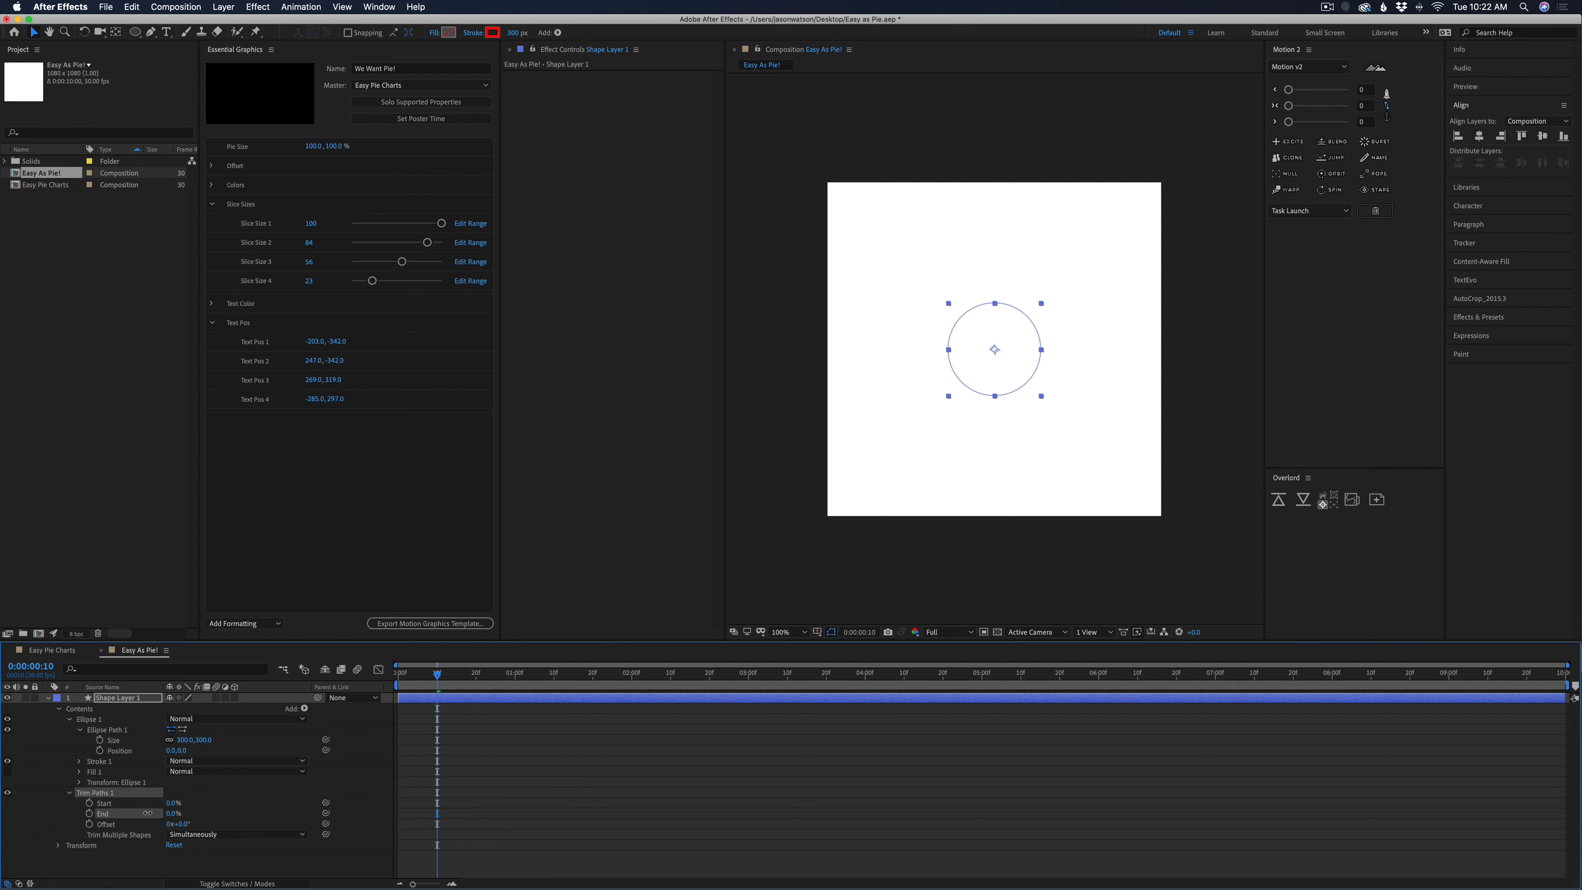
click(89, 813)
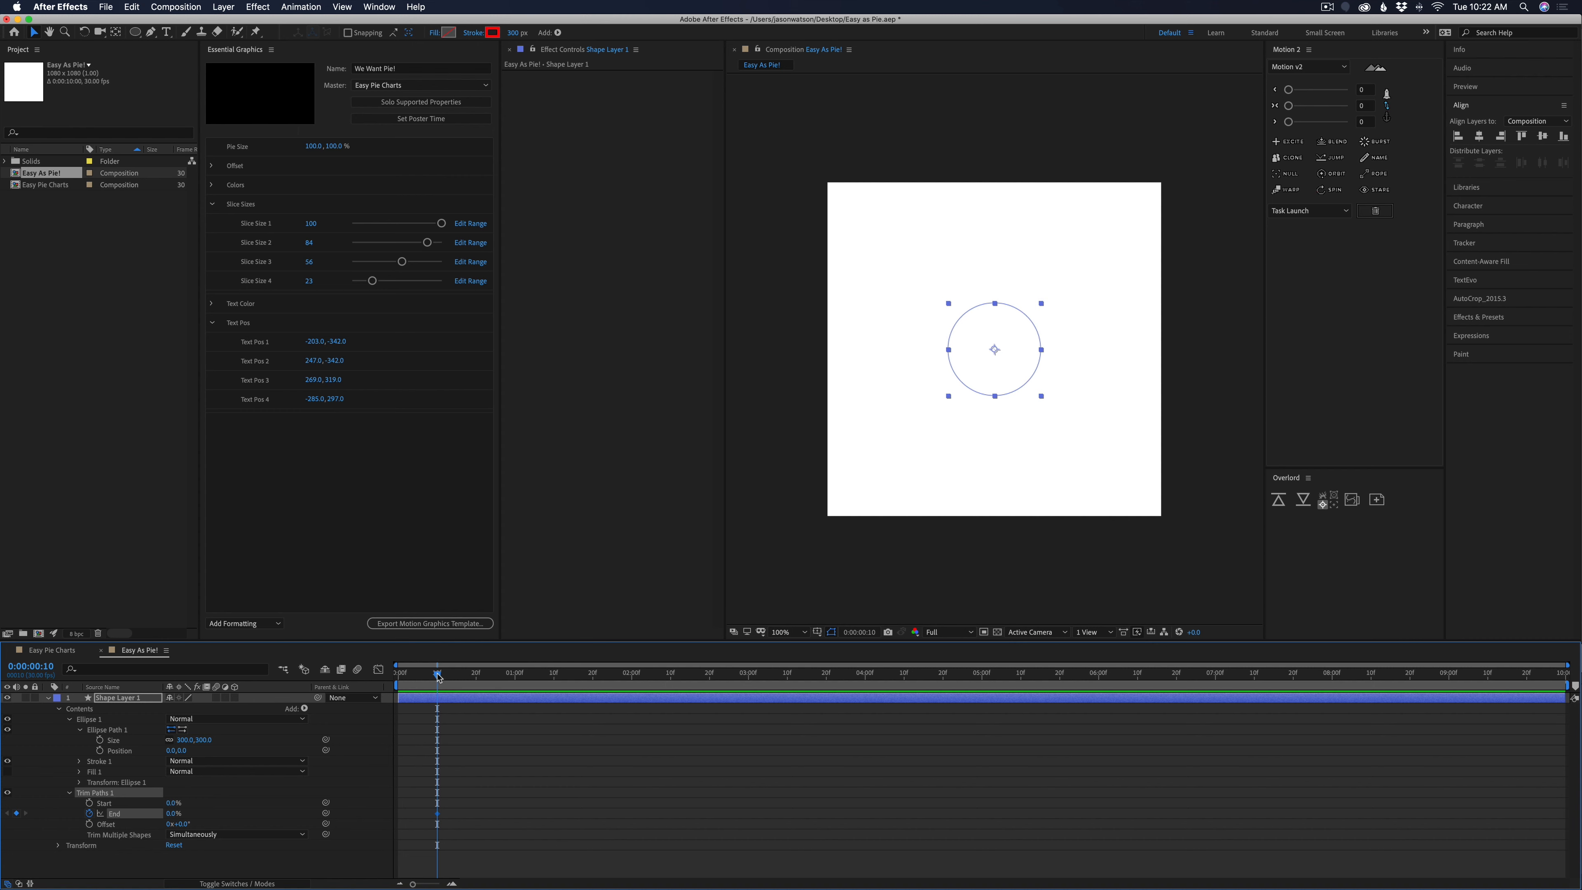
drag(438, 678, 631, 676)
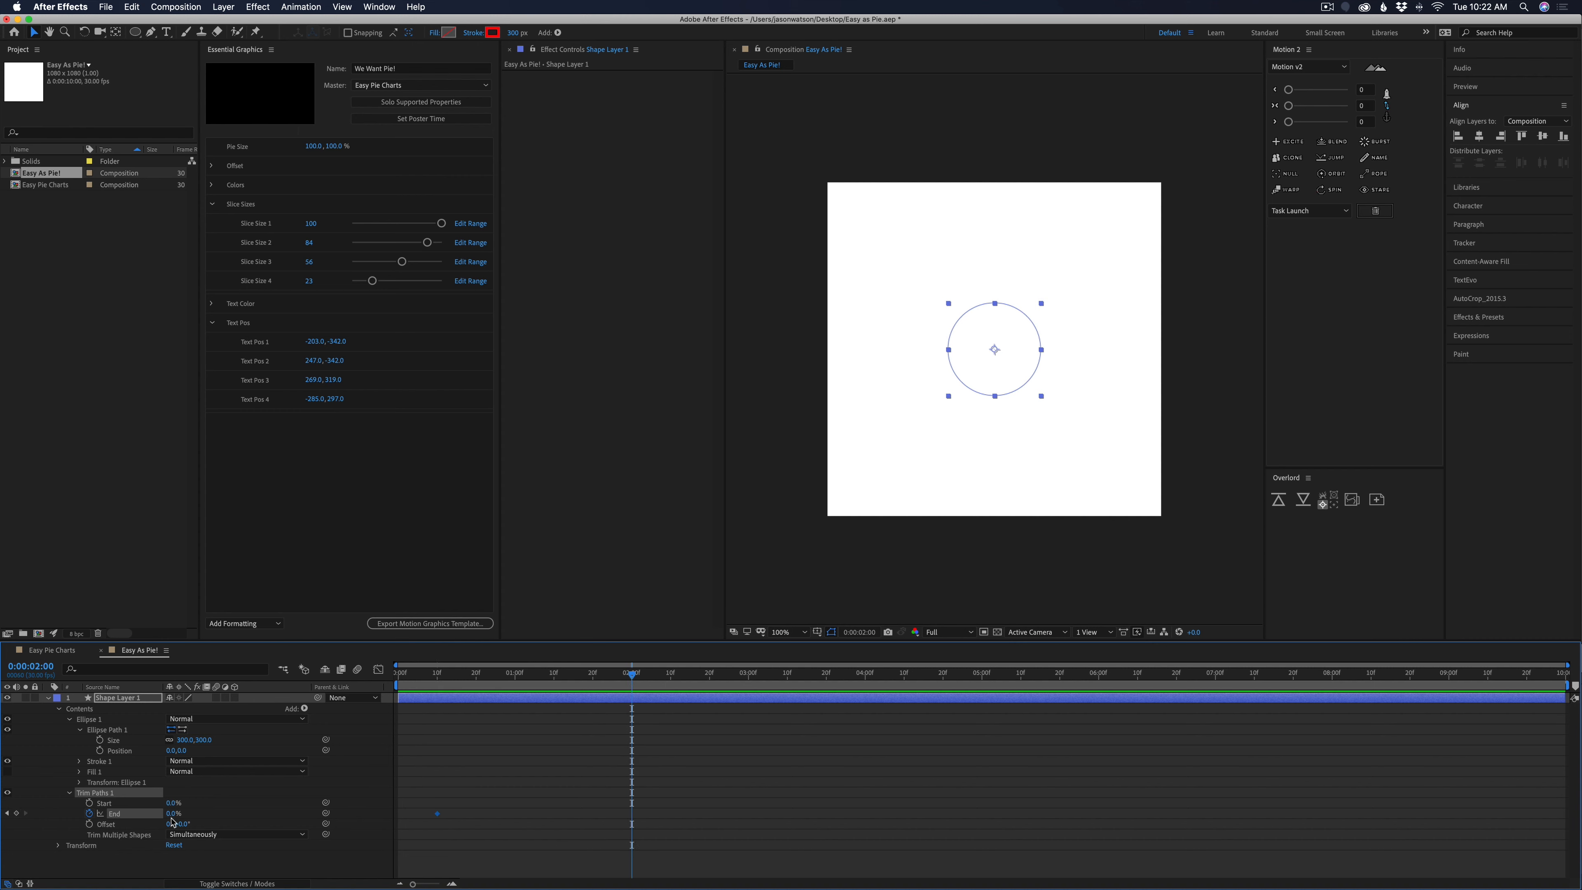
drag(173, 817, 526, 820)
Apply Easy Ease to both Trim Paths End keyframes
drag(687, 795, 438, 823)
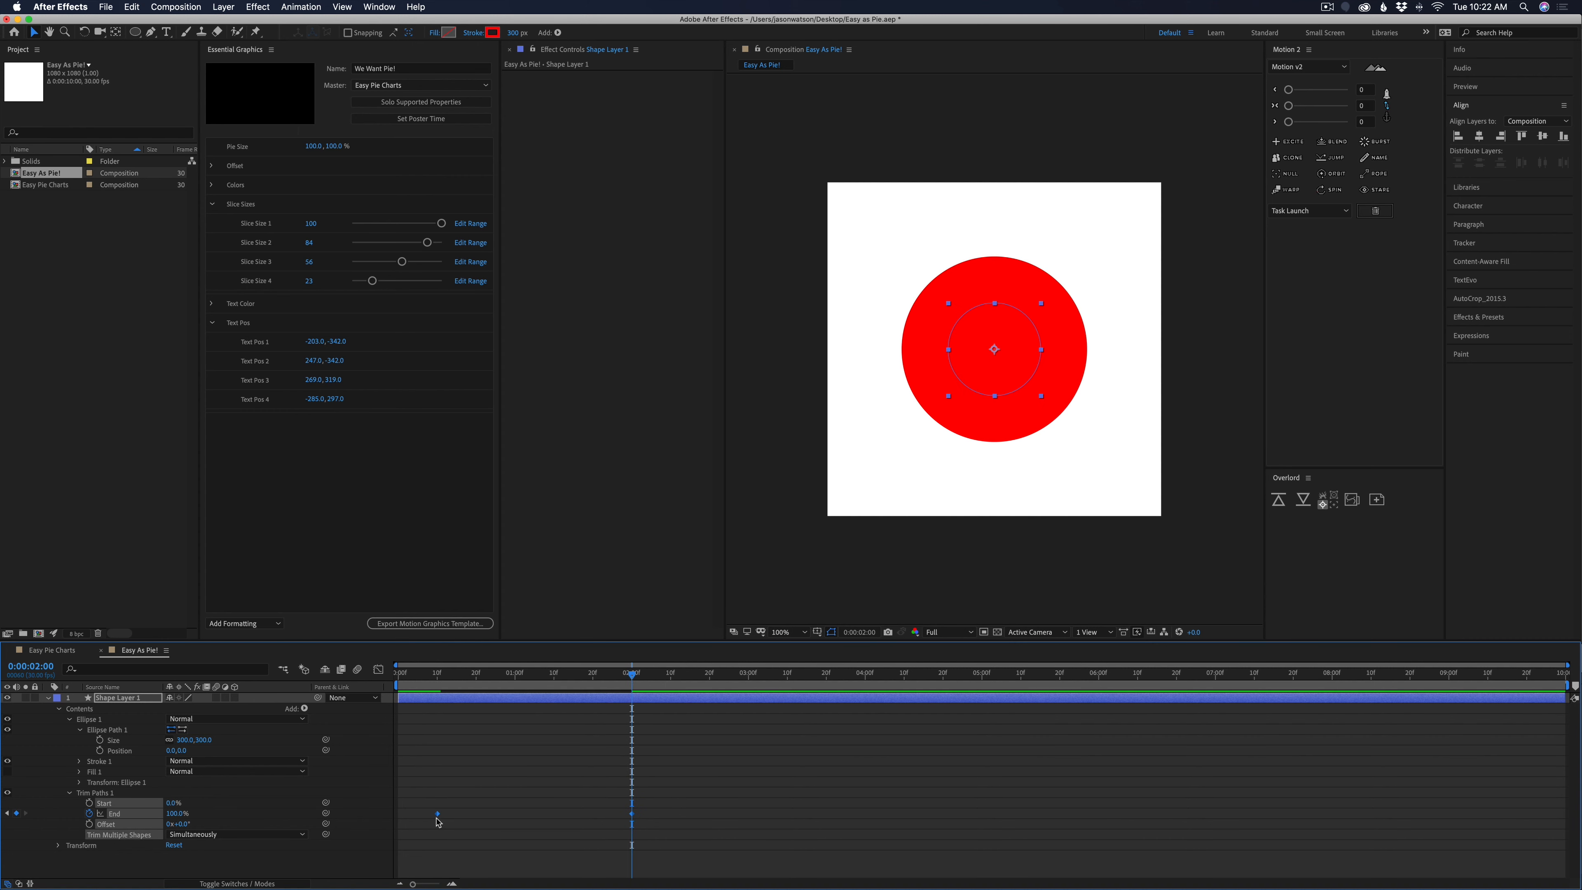
right_click(438, 822)
mouse_move(539, 879)
click(637, 806)
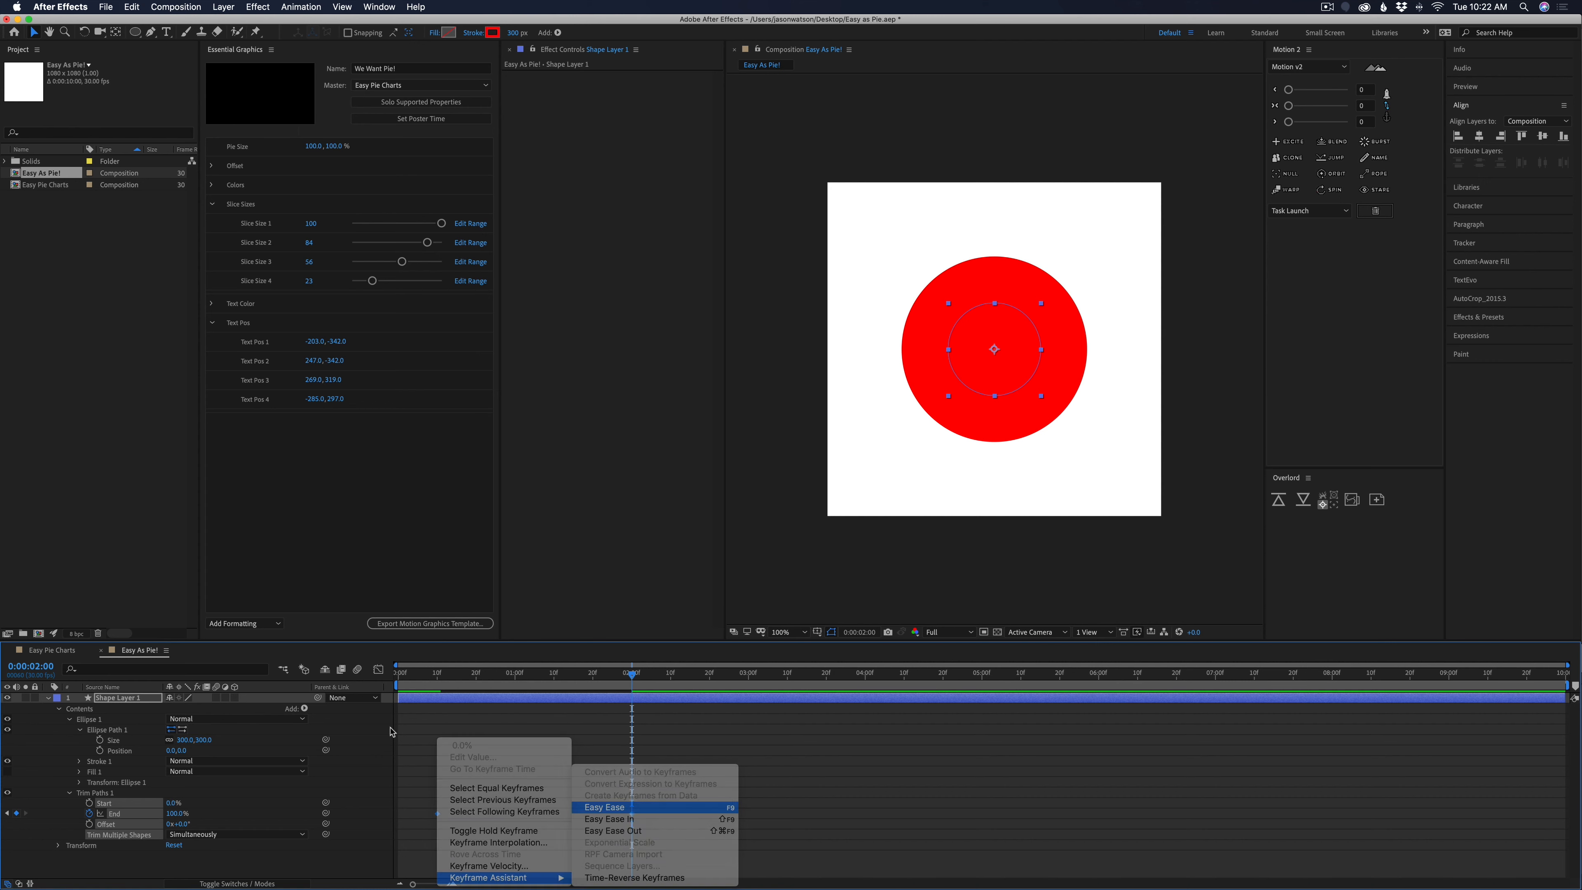
Lengthen the easing handles of both End keyframes in the graph editor for a steeper curve and preview the wipe
click(378, 669)
drag(464, 808, 523, 848)
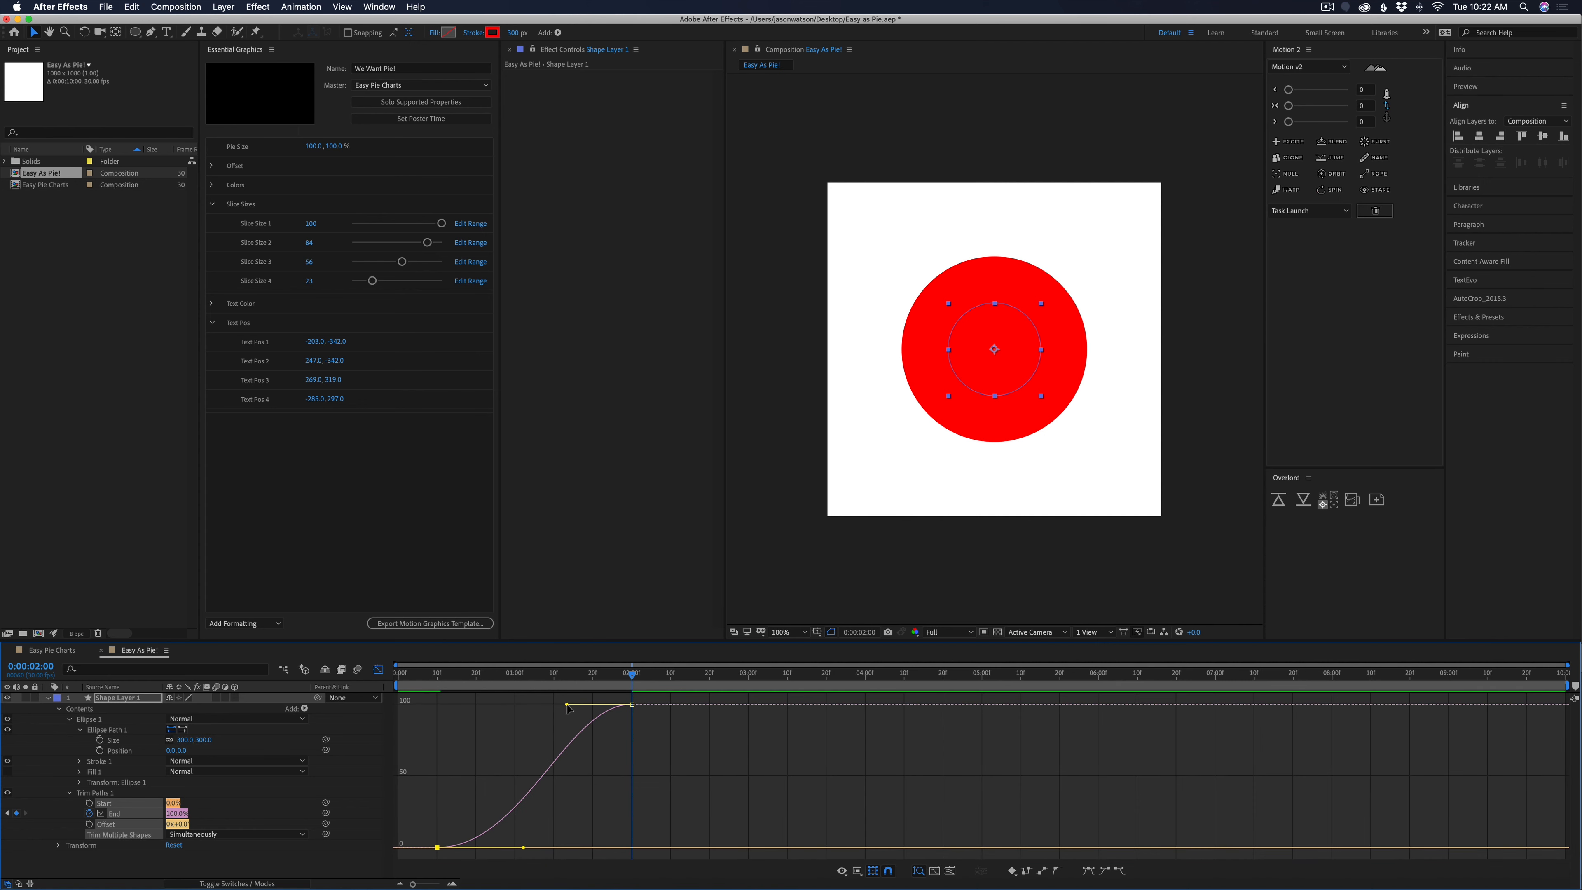
drag(566, 705, 500, 704)
drag(523, 849, 532, 848)
drag(516, 674, 433, 722)
key(space)
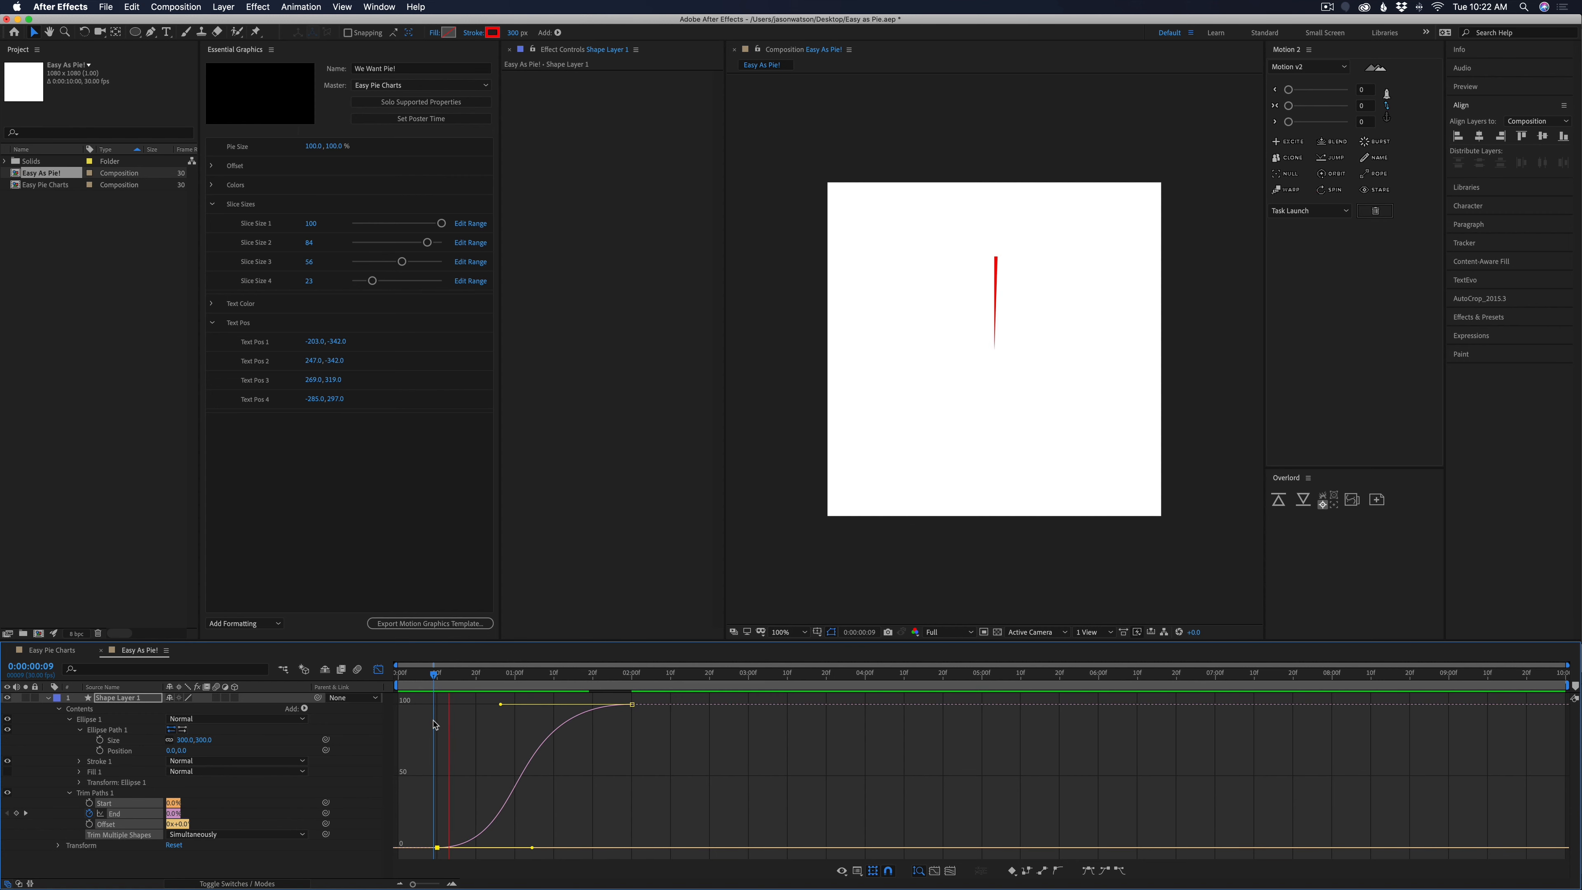
click(378, 669)
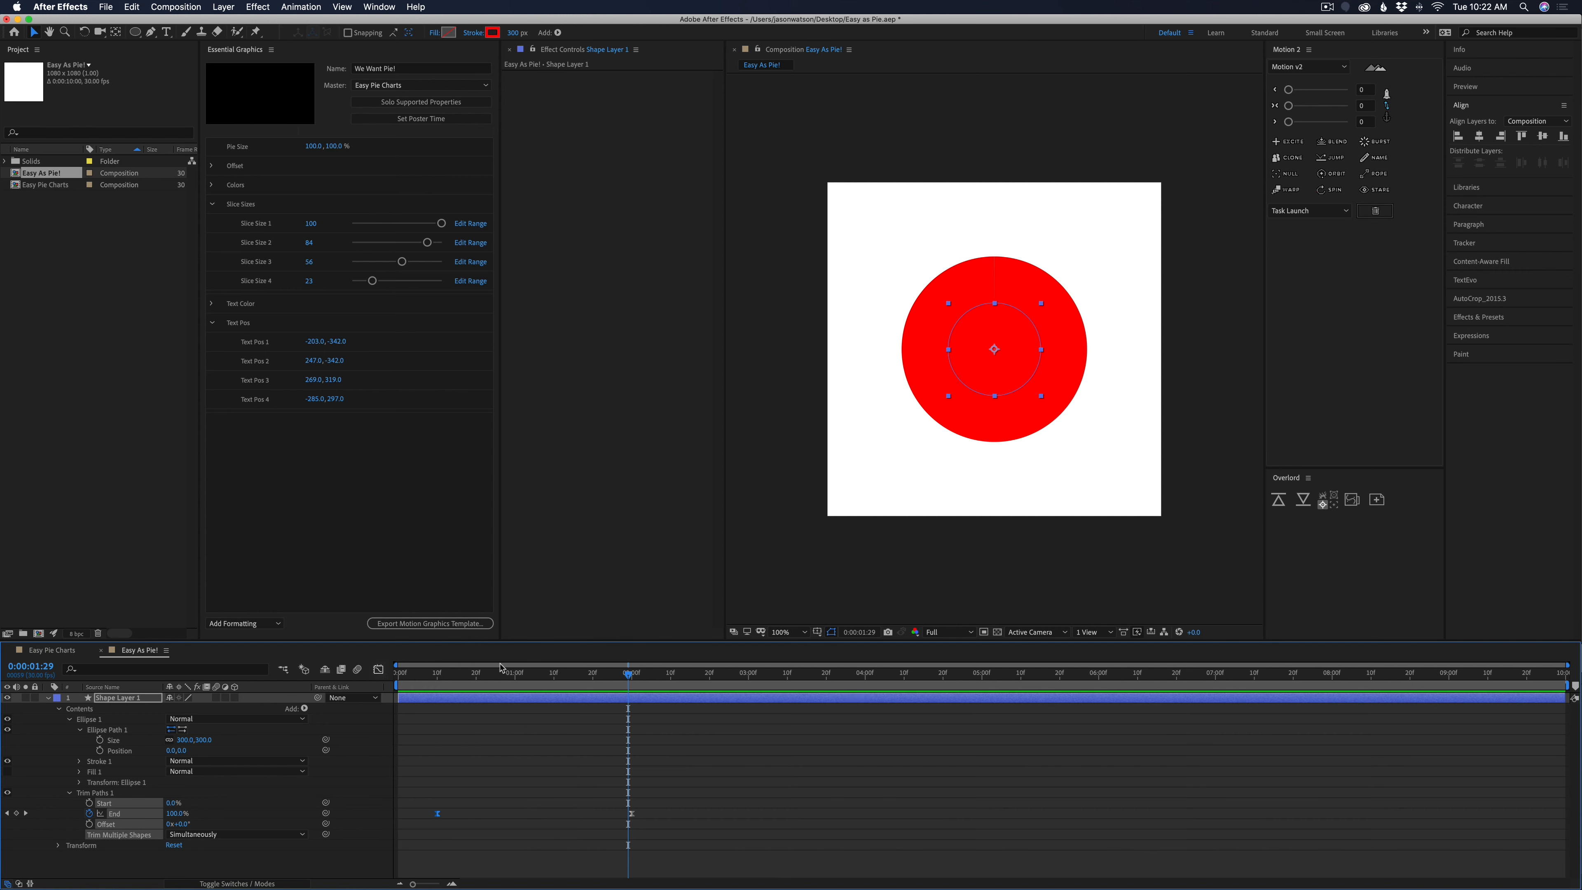
Add End keyframes that hold 100% at 0:00:05:00 and drop to 0% at 0:00:06:10
drag(973, 679, 983, 681)
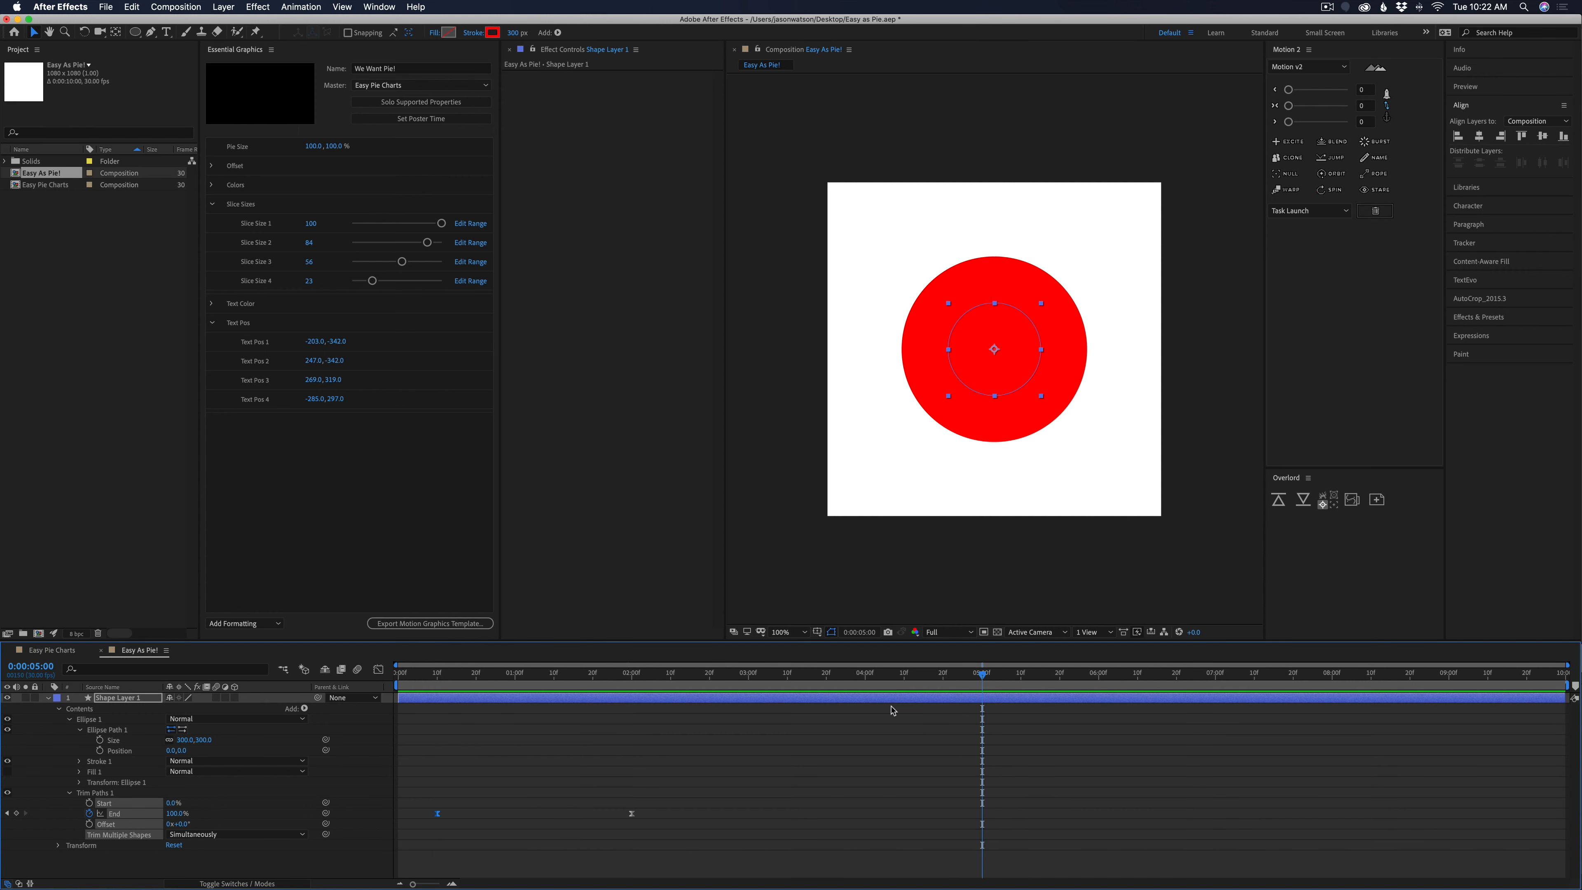
click(16, 813)
drag(999, 678, 1138, 681)
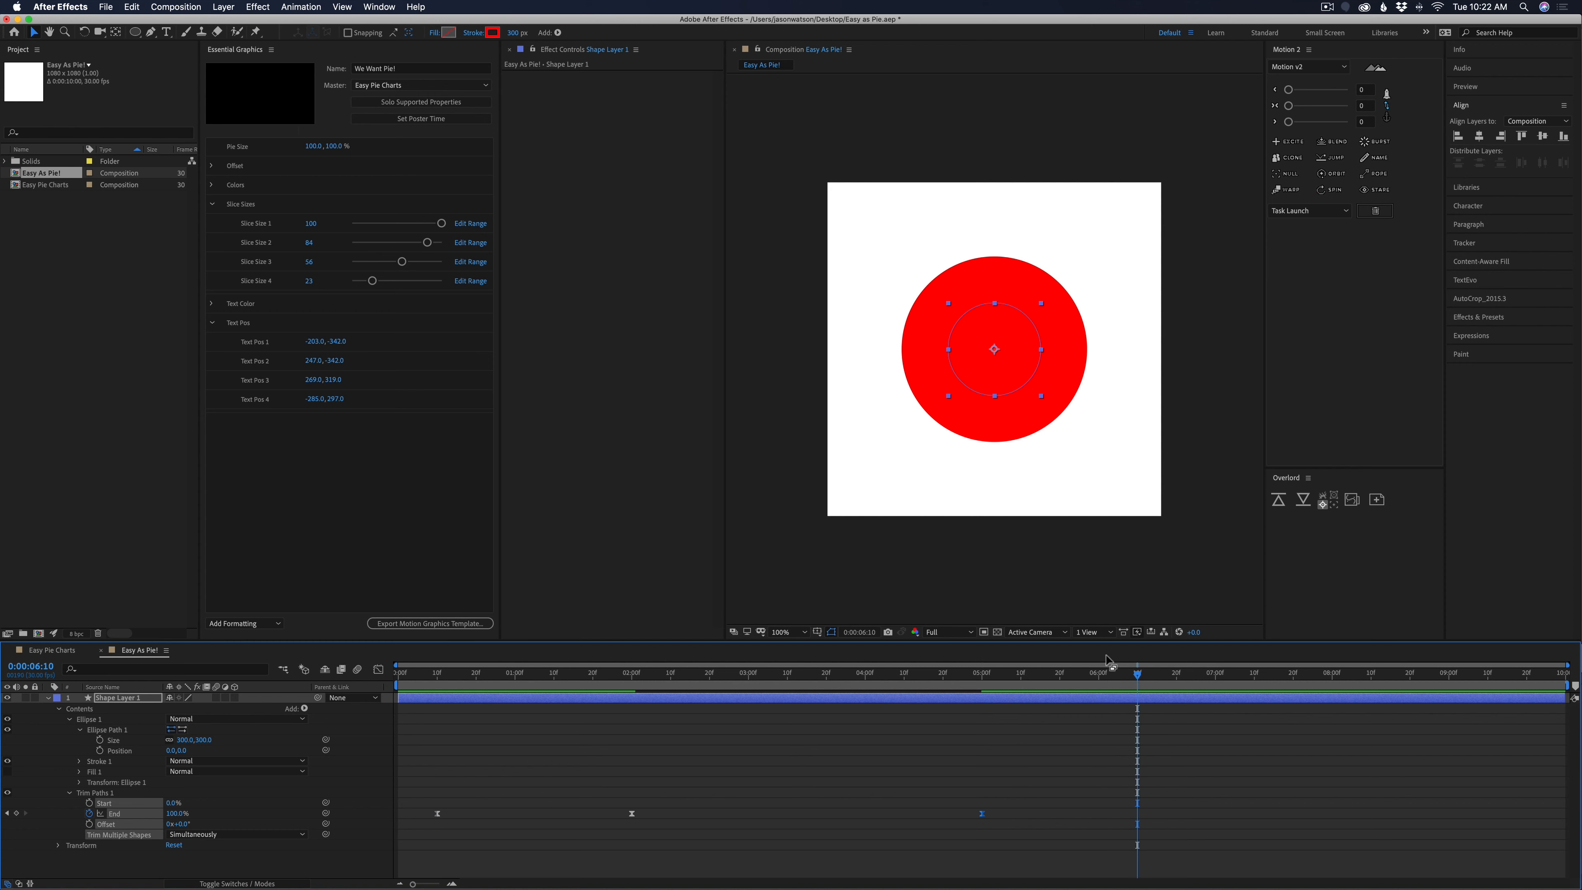
drag(174, 814, 93, 815)
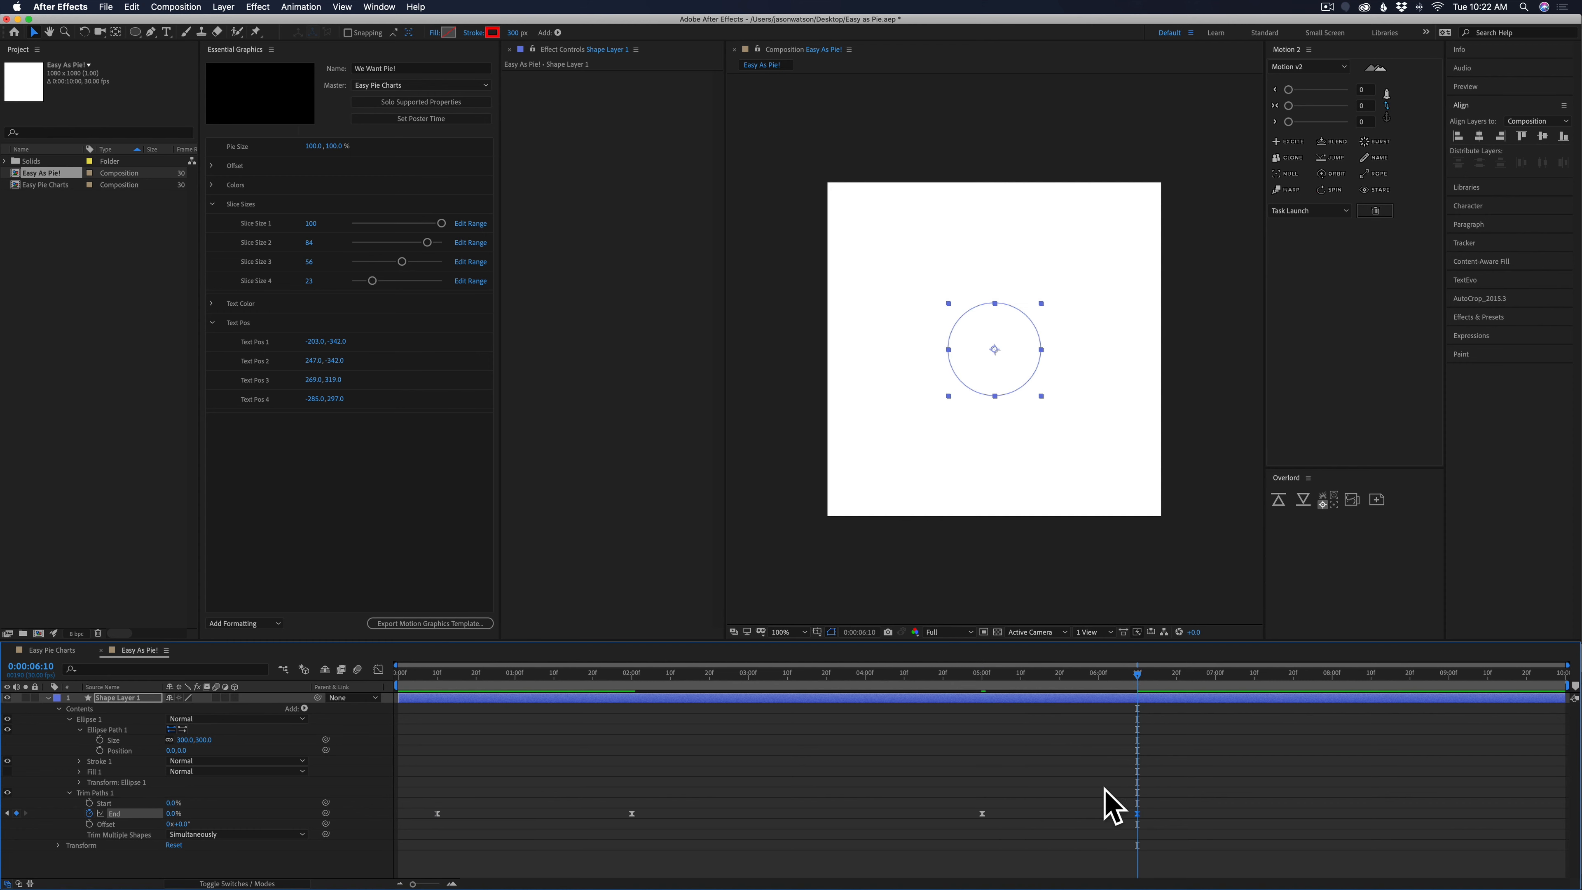
Lengthen the easing handles of the closing End keyframes in the graph editor to smooth the disc's wipe-out
click(379, 670)
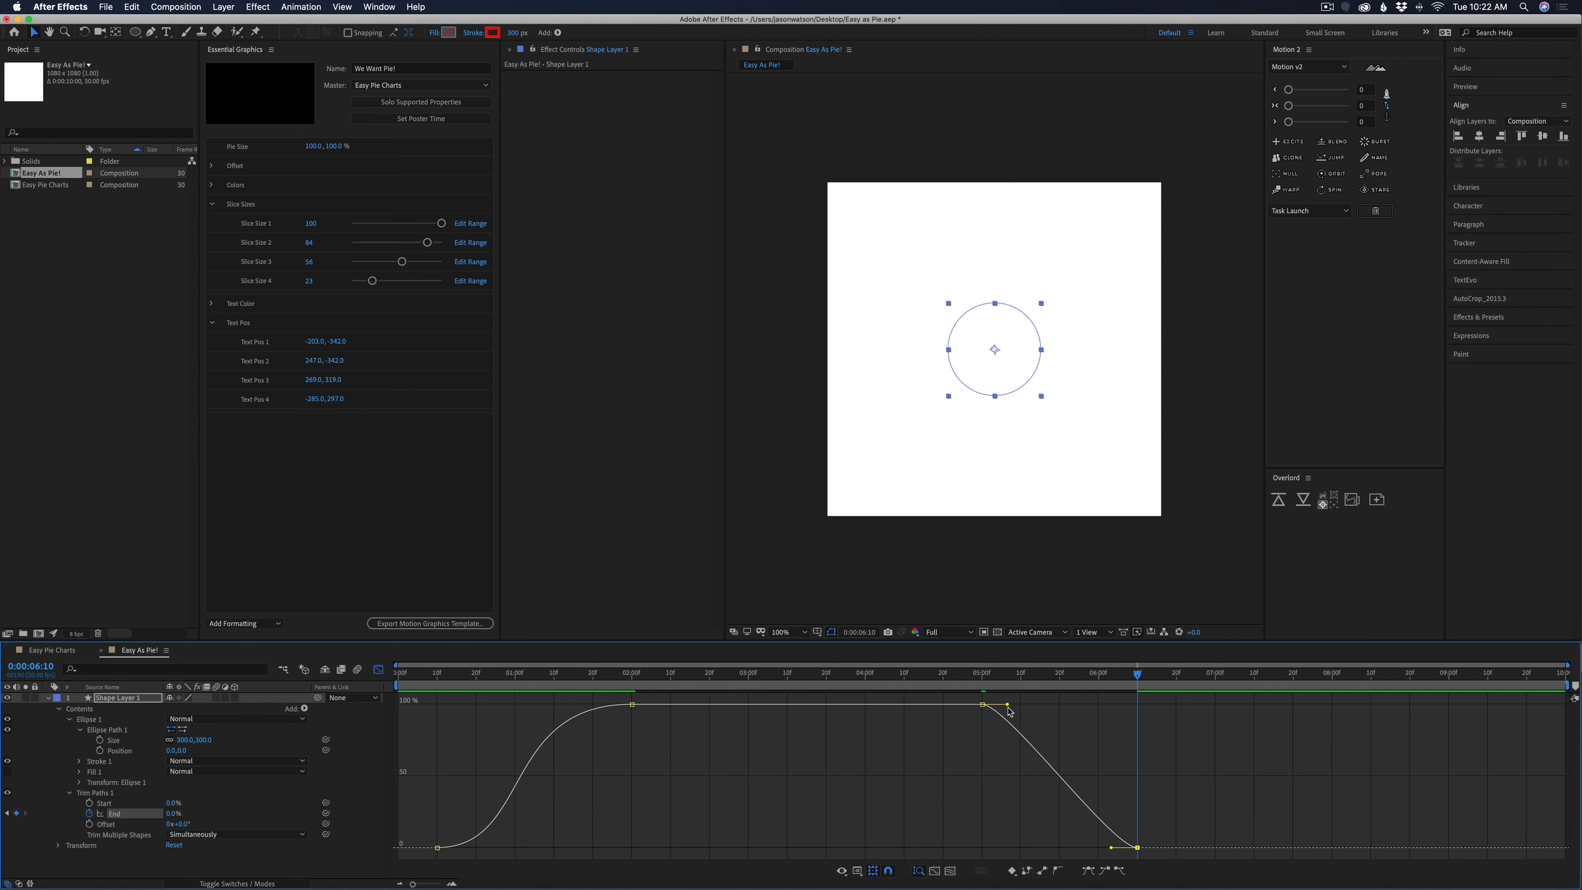
drag(1007, 705, 1070, 705)
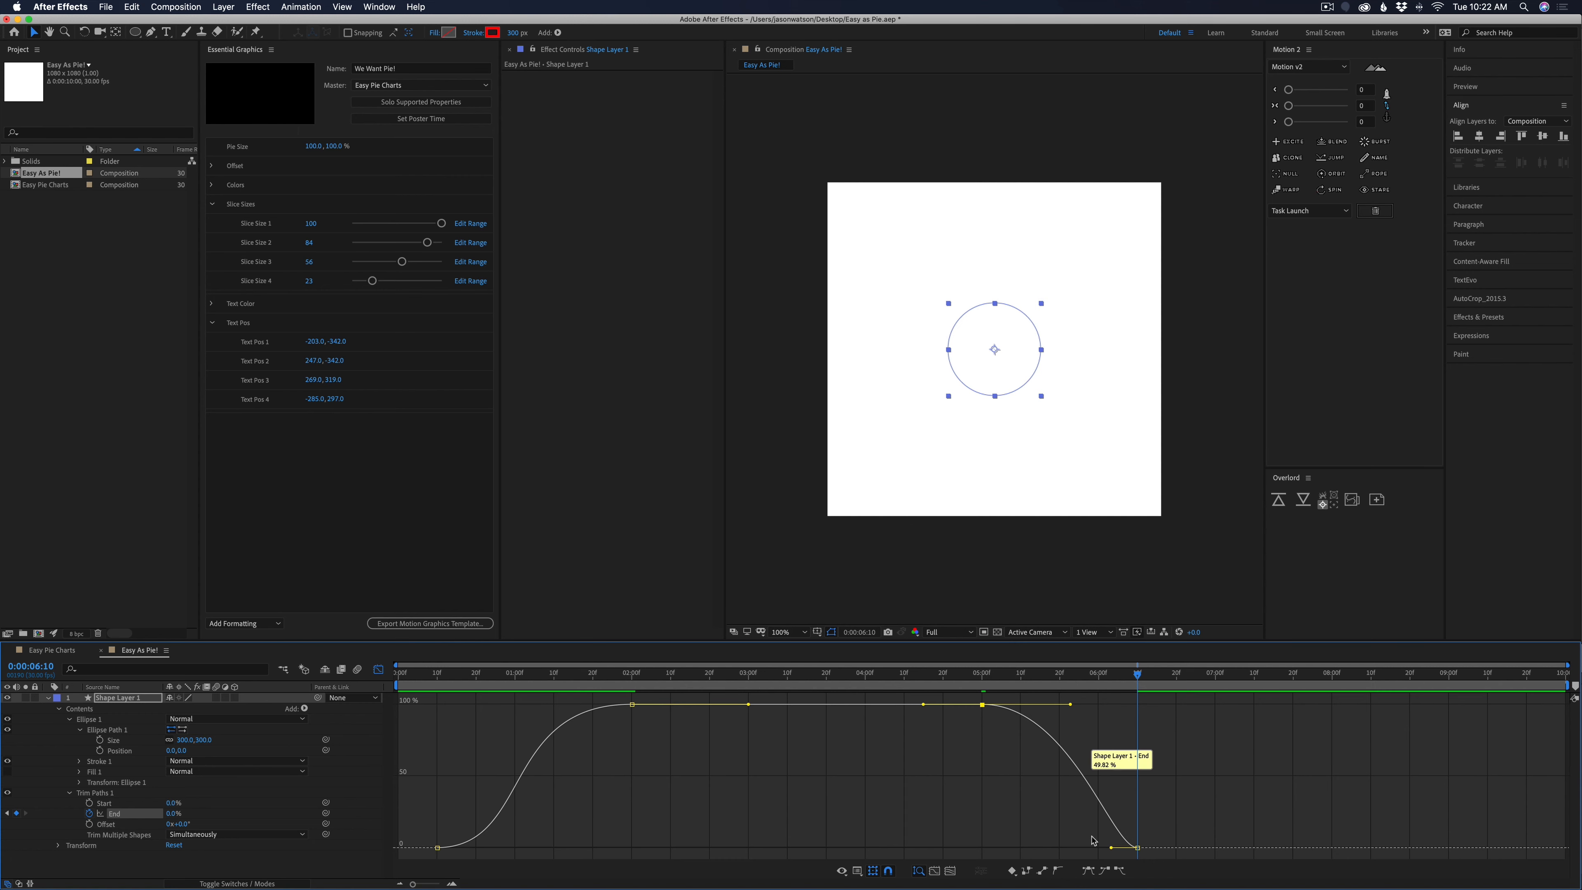
drag(1111, 847, 1091, 848)
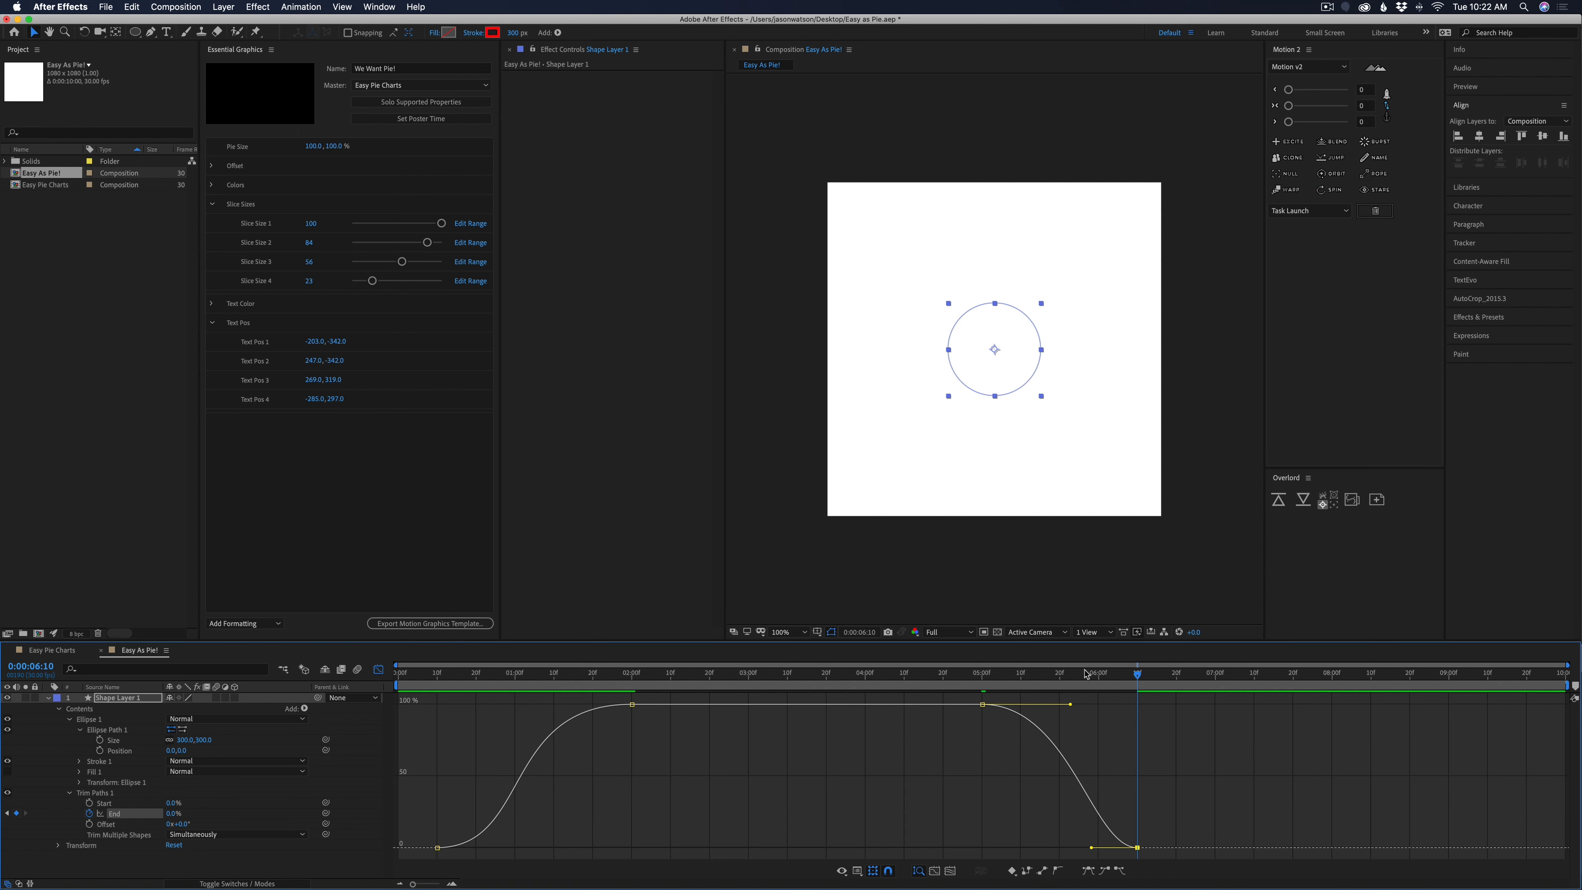
drag(1086, 673, 1164, 675)
key(shift+F3)
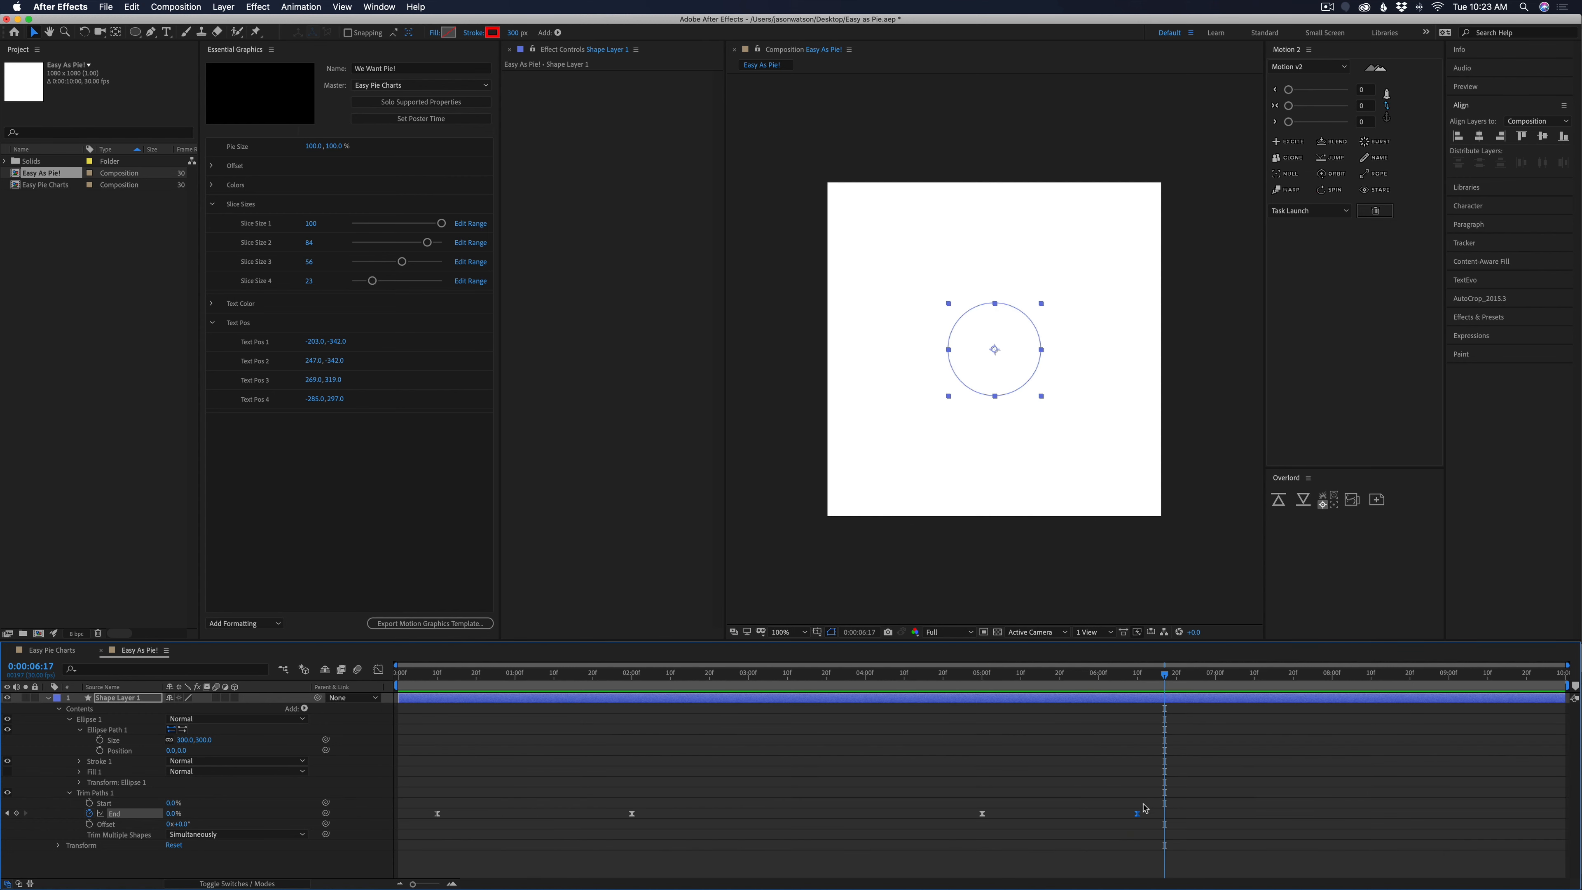
Move the last End keyframe to just past 0:00:06:17 and preview the slower wipe-out
drag(1139, 813, 1175, 814)
click(1171, 773)
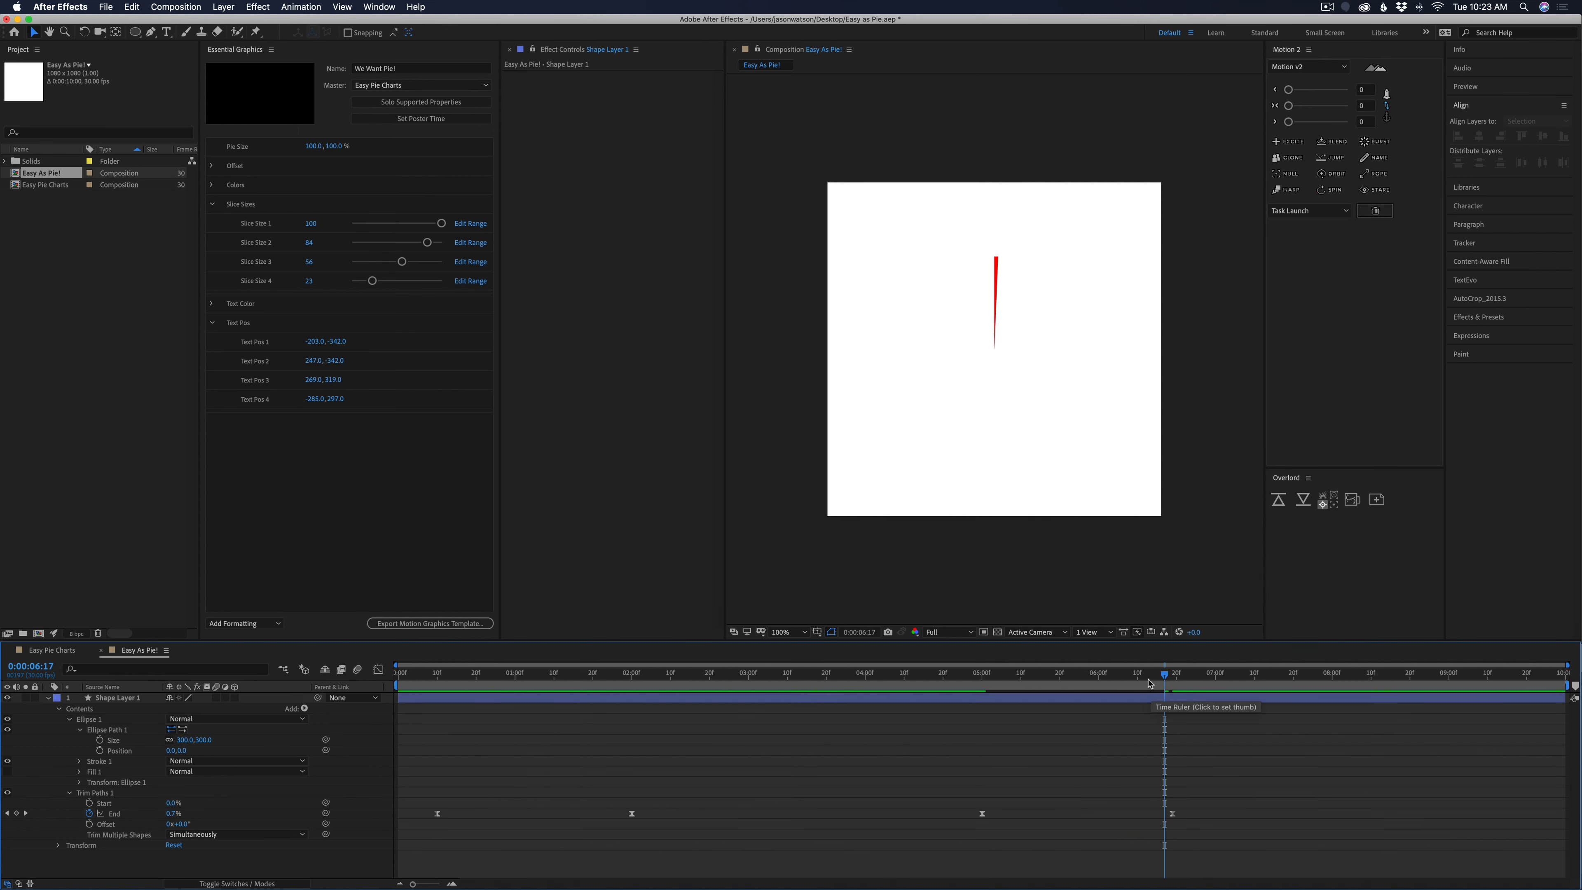
drag(1151, 675, 697, 756)
drag(581, 674, 678, 674)
drag(625, 728, 644, 730)
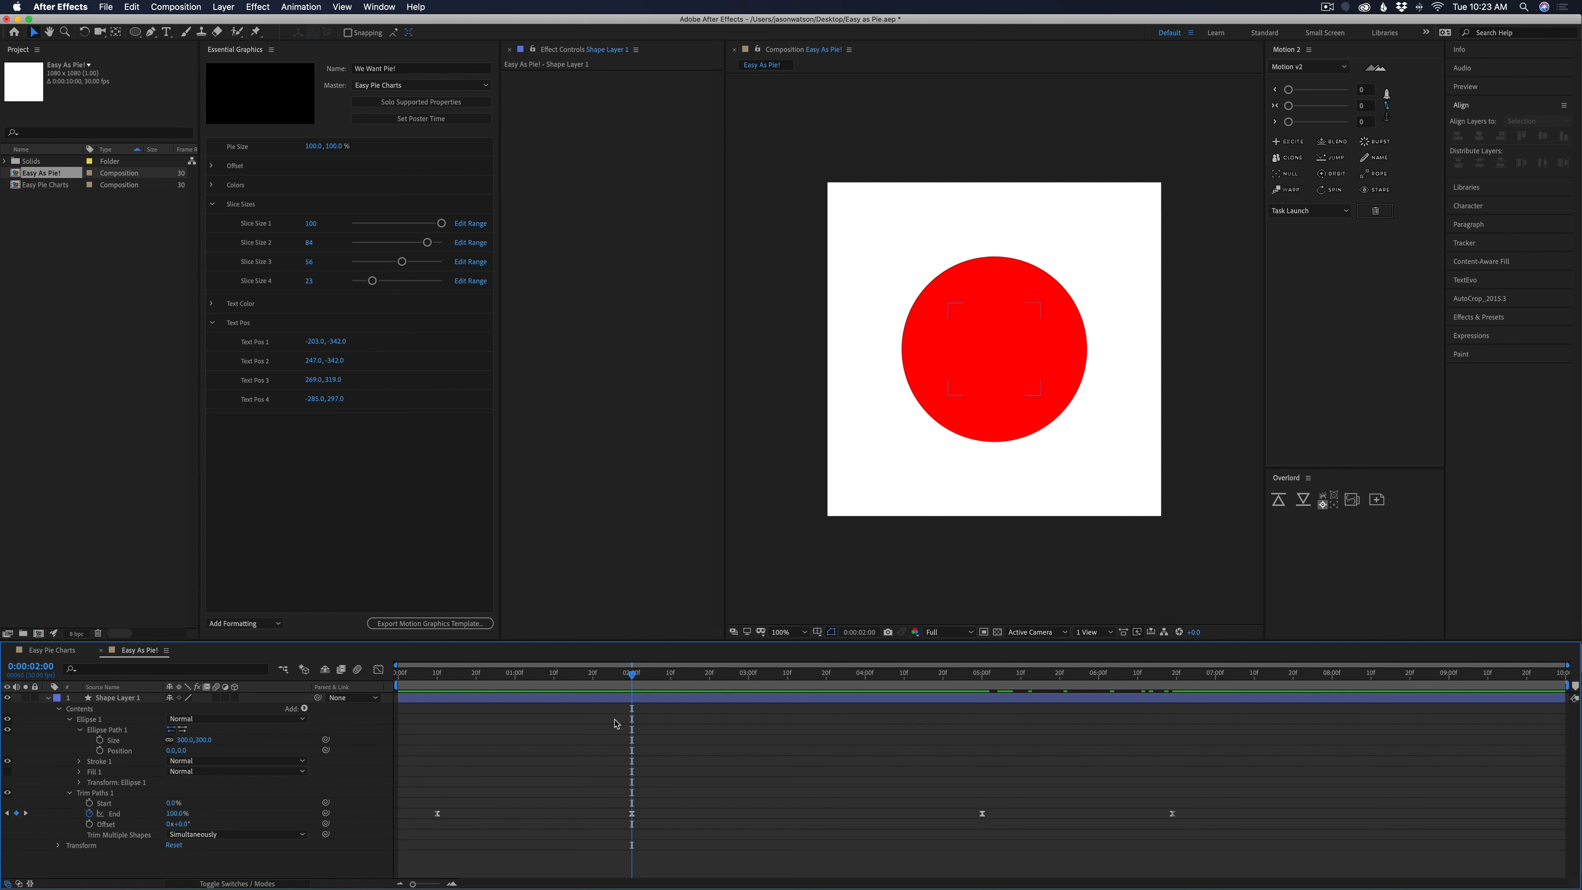
Rename the shape layer as Pie Chart
click(139, 699)
key(Return)
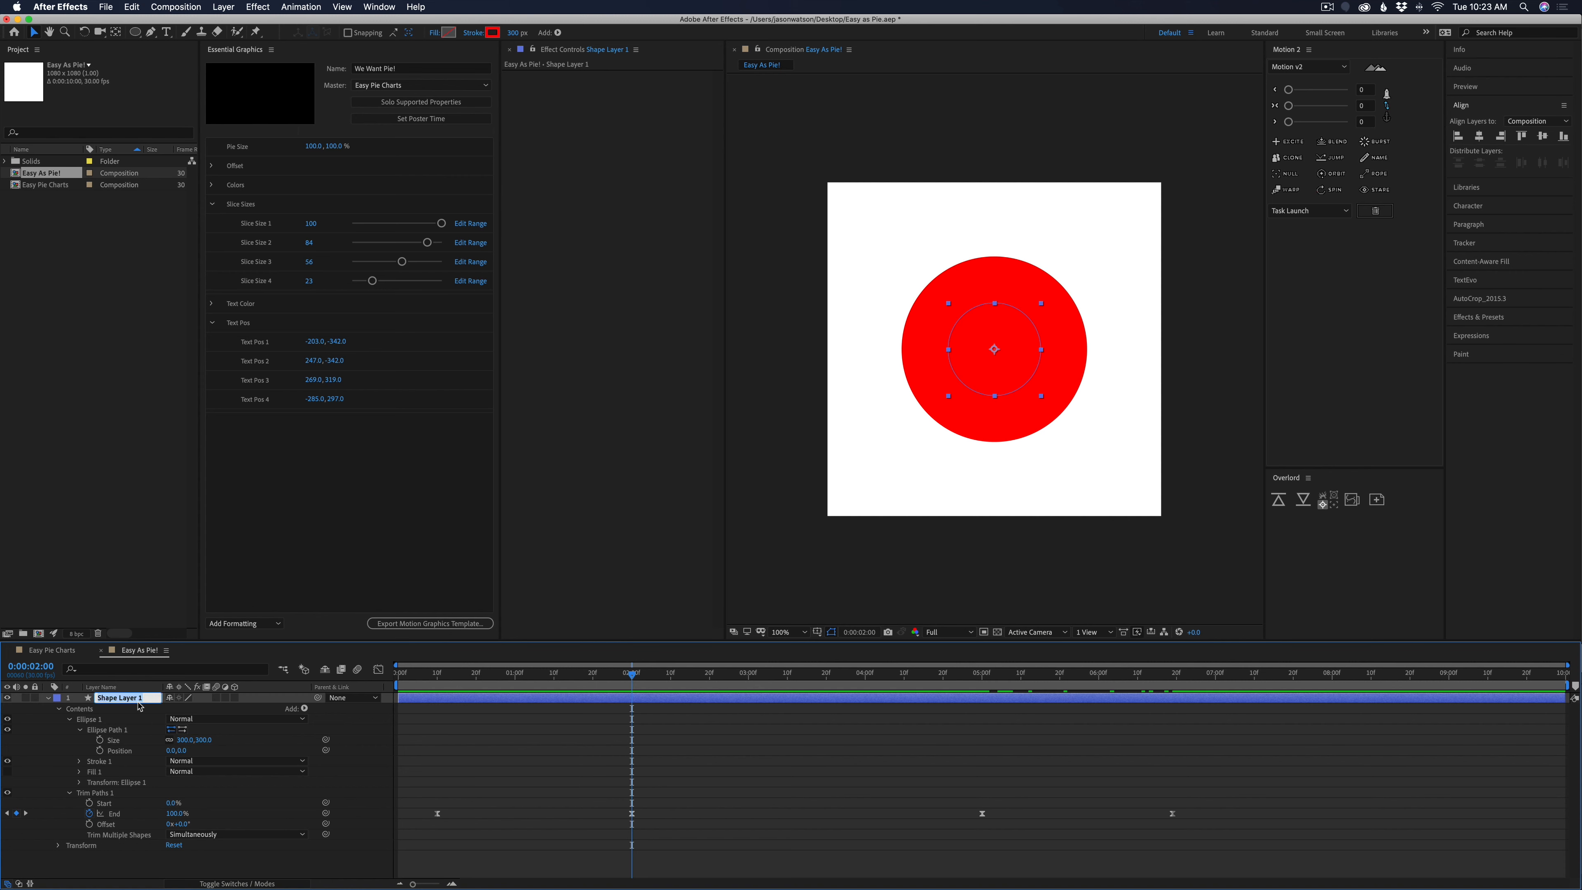
text(Pie Chart)
key(Return)
Add a Slider Control effect to the Pie Chart layer and name it Pie Size
click(257, 7)
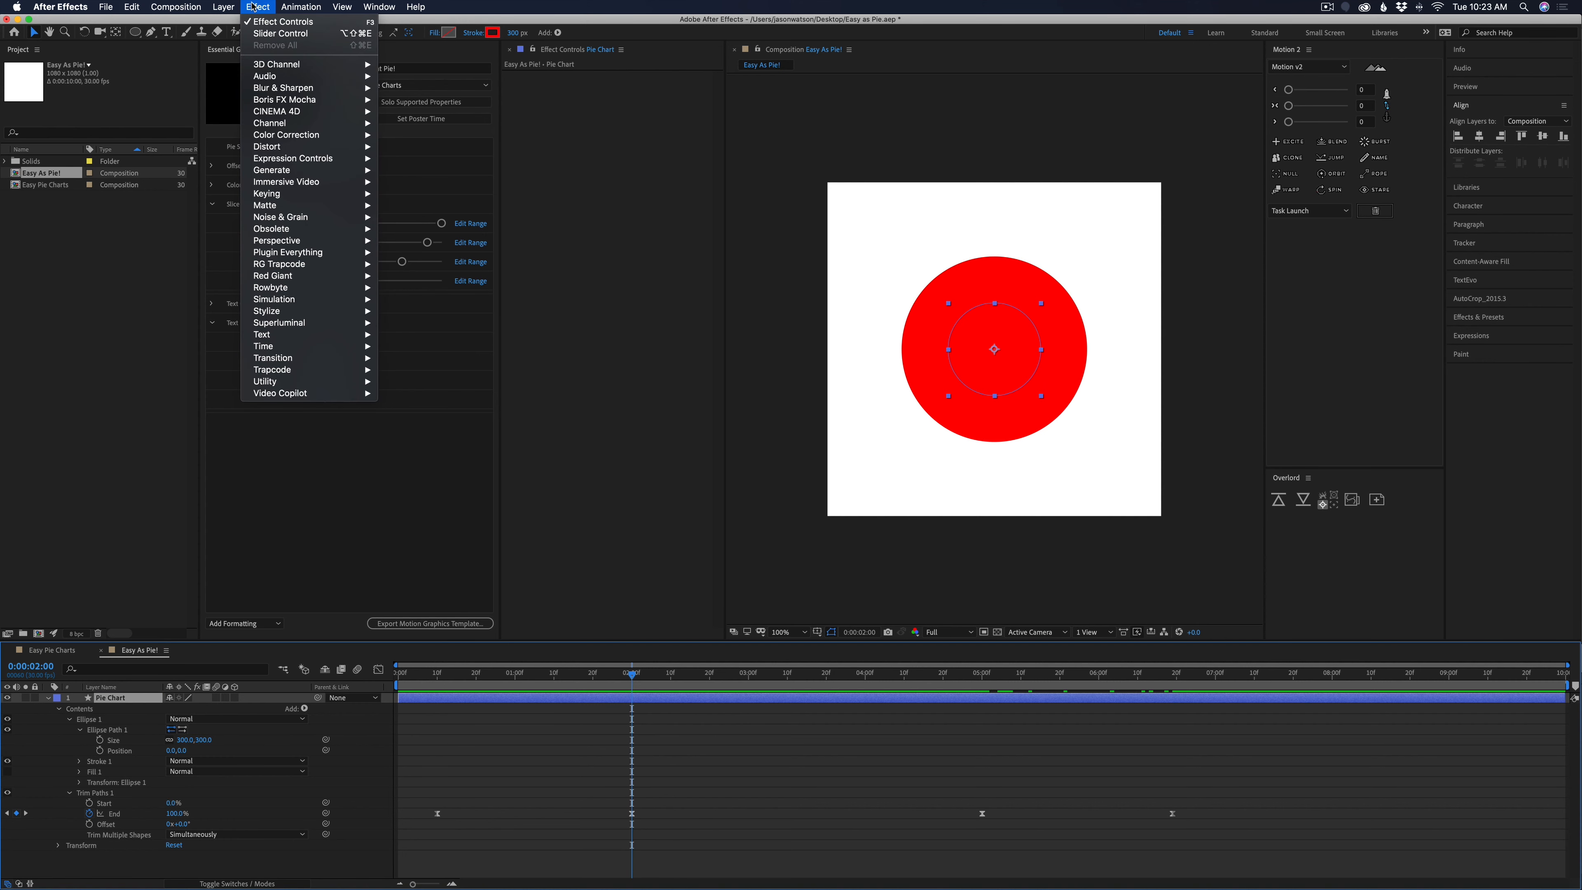
mouse_move(287, 163)
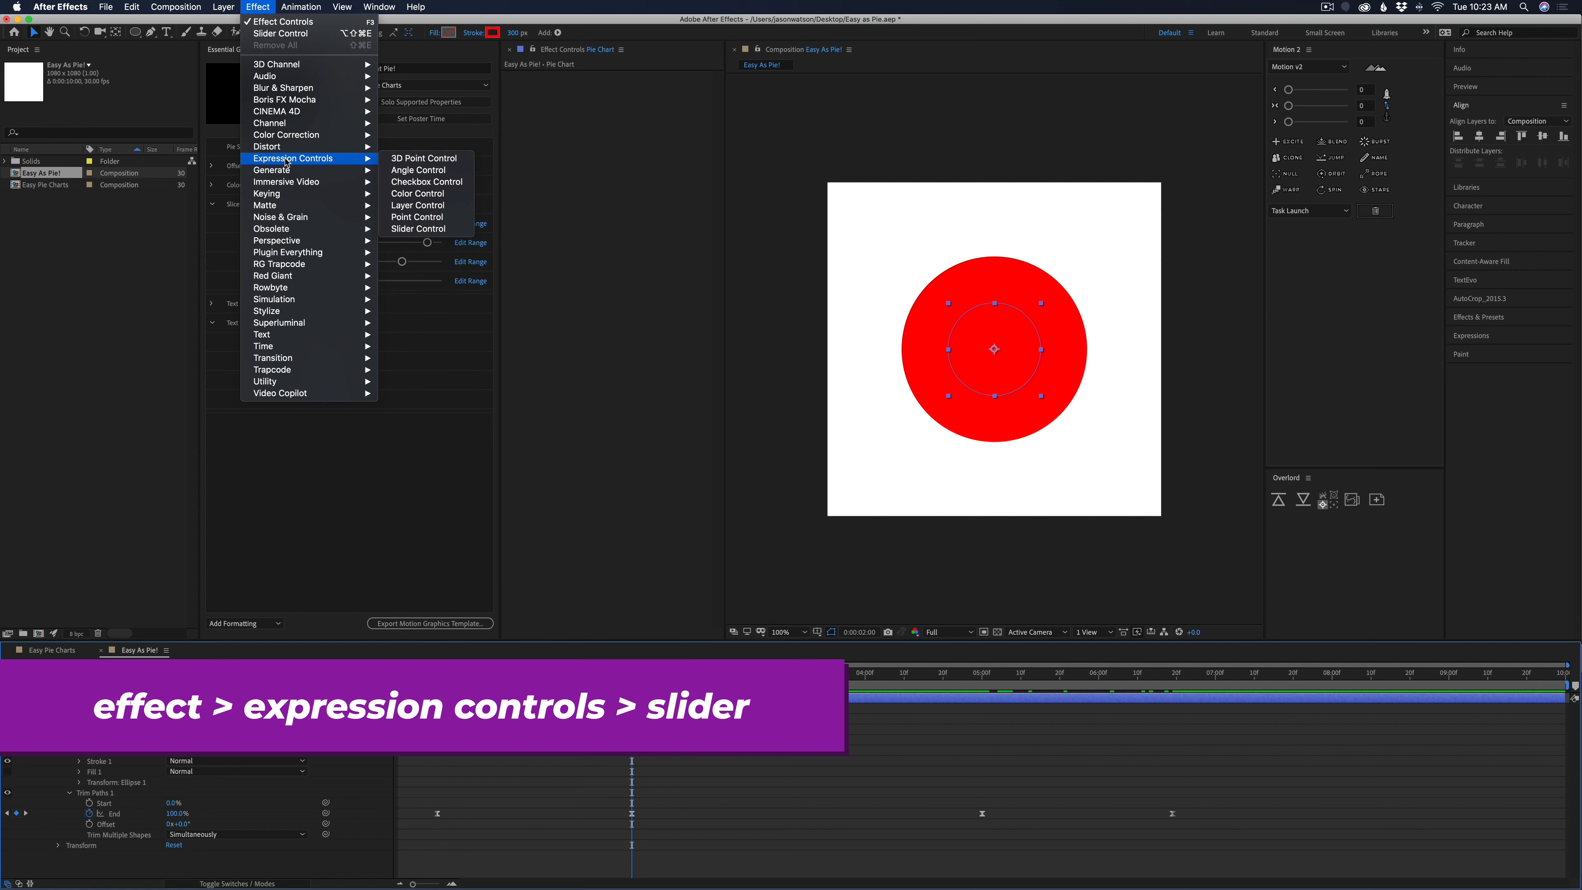
click(422, 229)
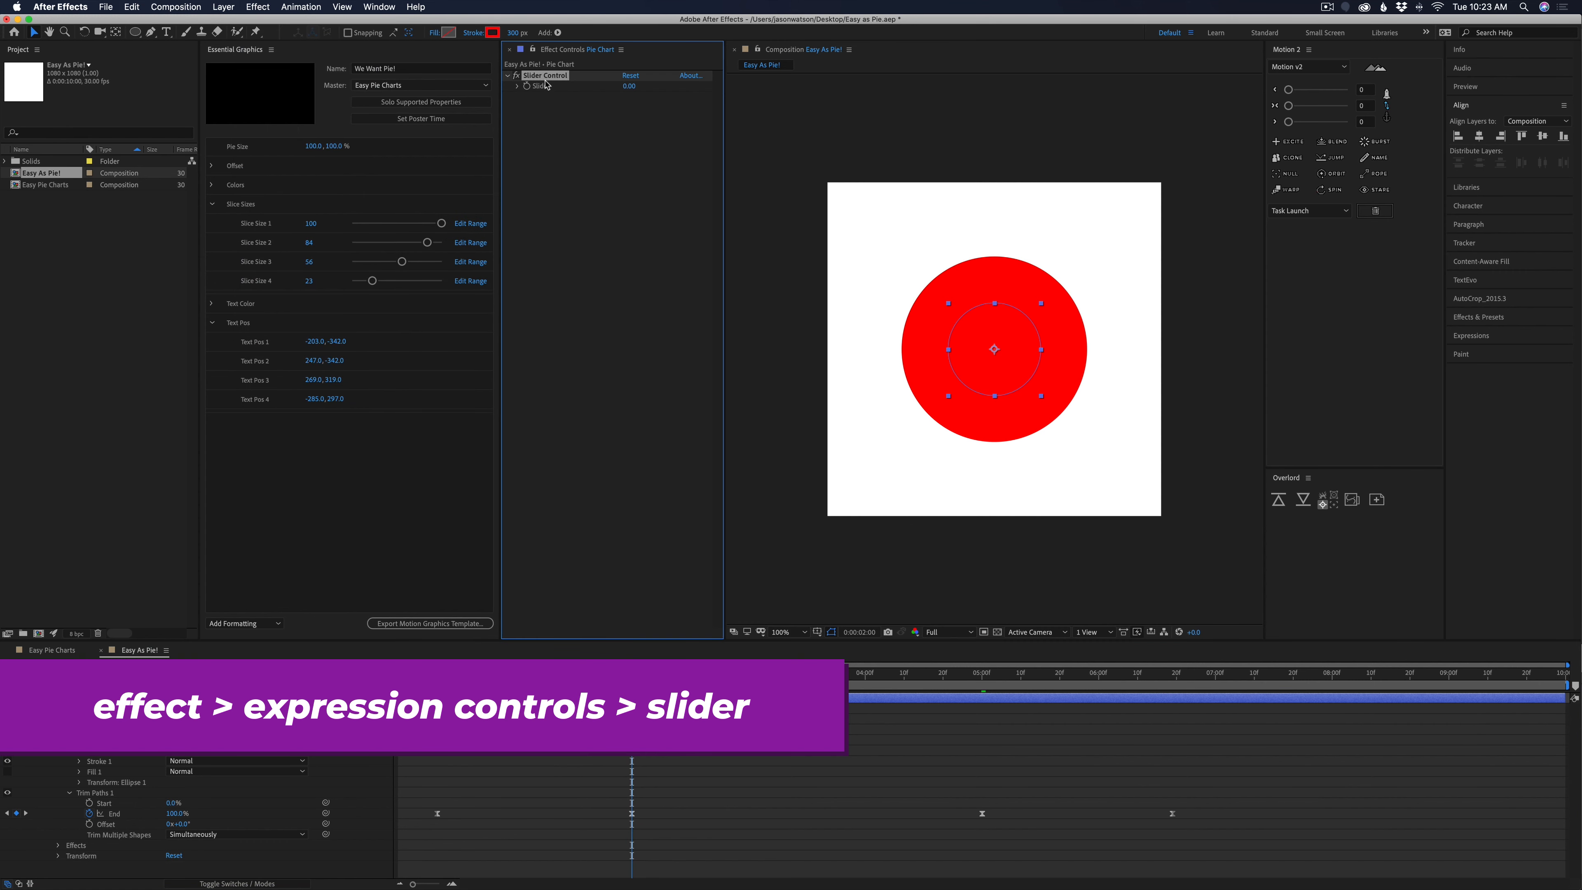
text(Pie Size)
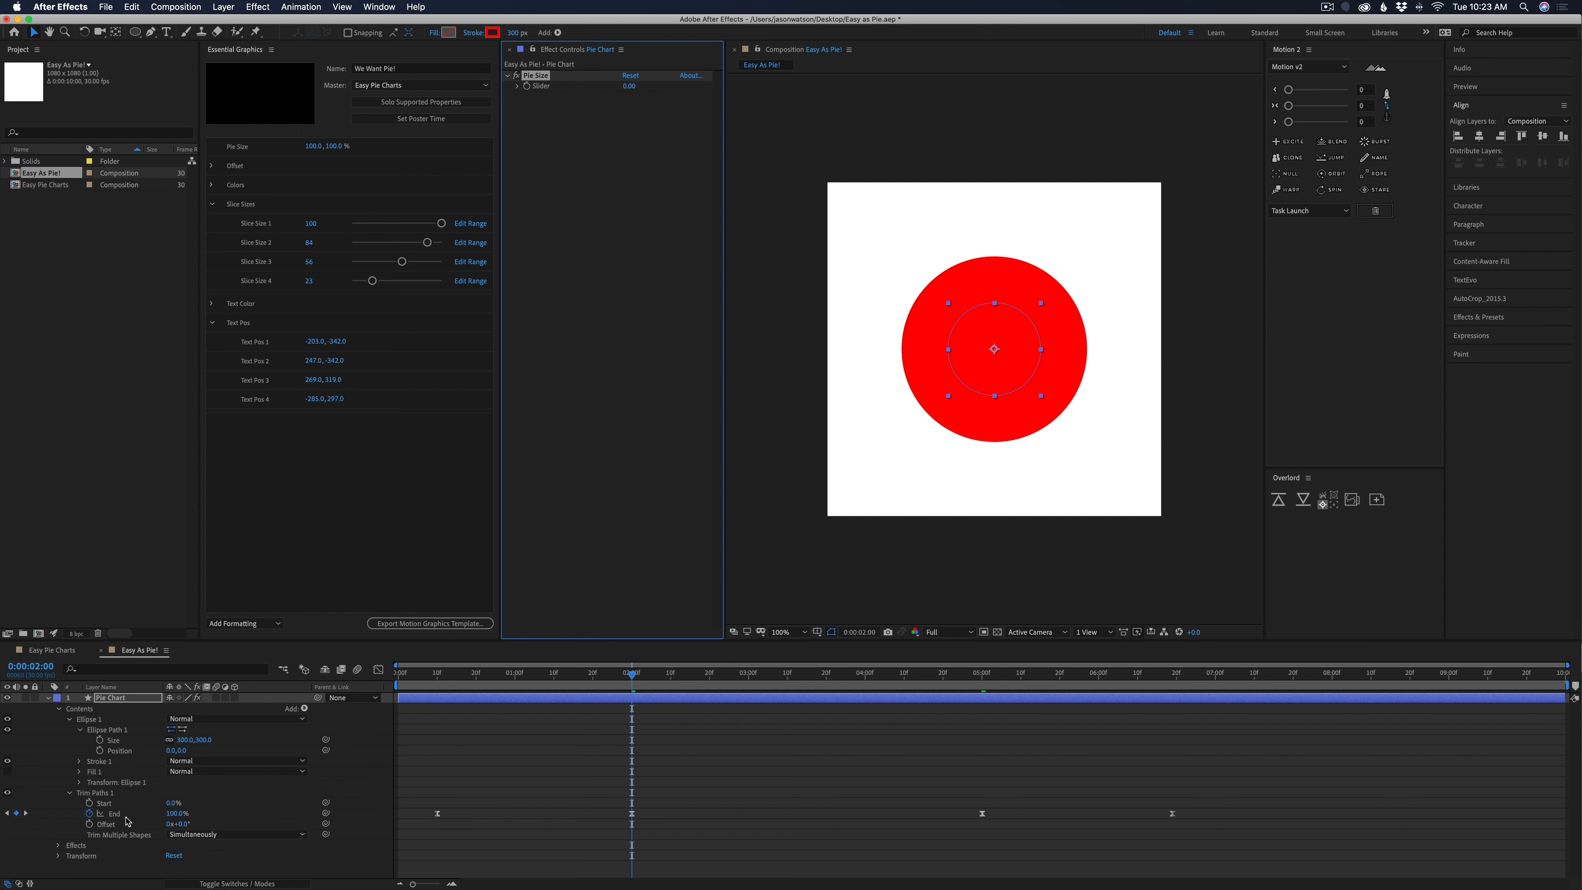
Link the ellipse path's Size and Stroke 1's Stroke Width to the Pie Size slider
click(79, 762)
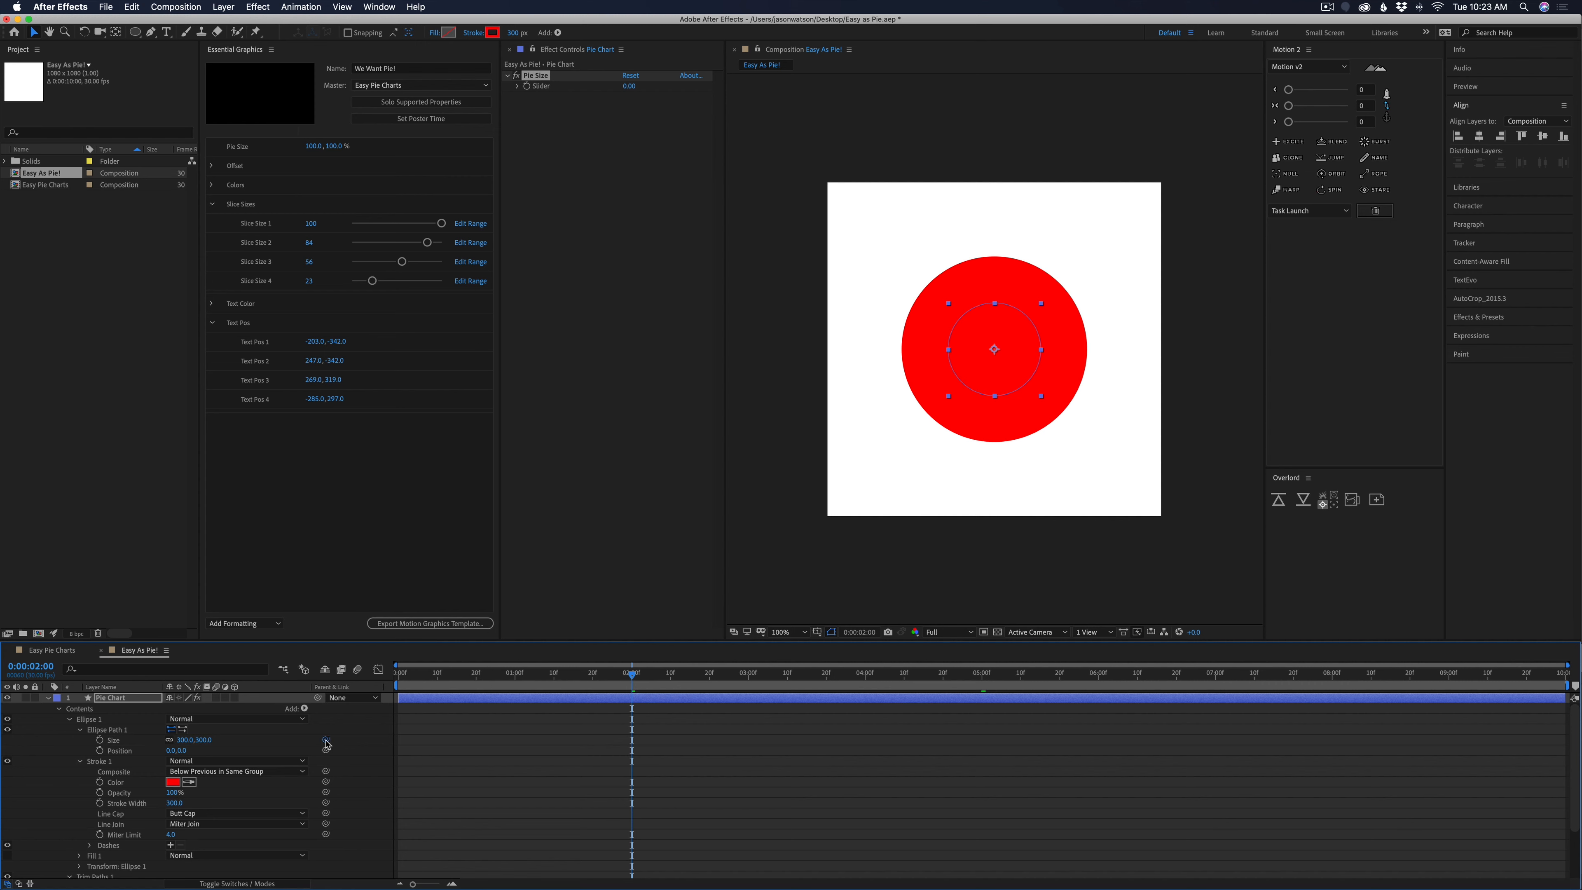
drag(325, 740, 536, 88)
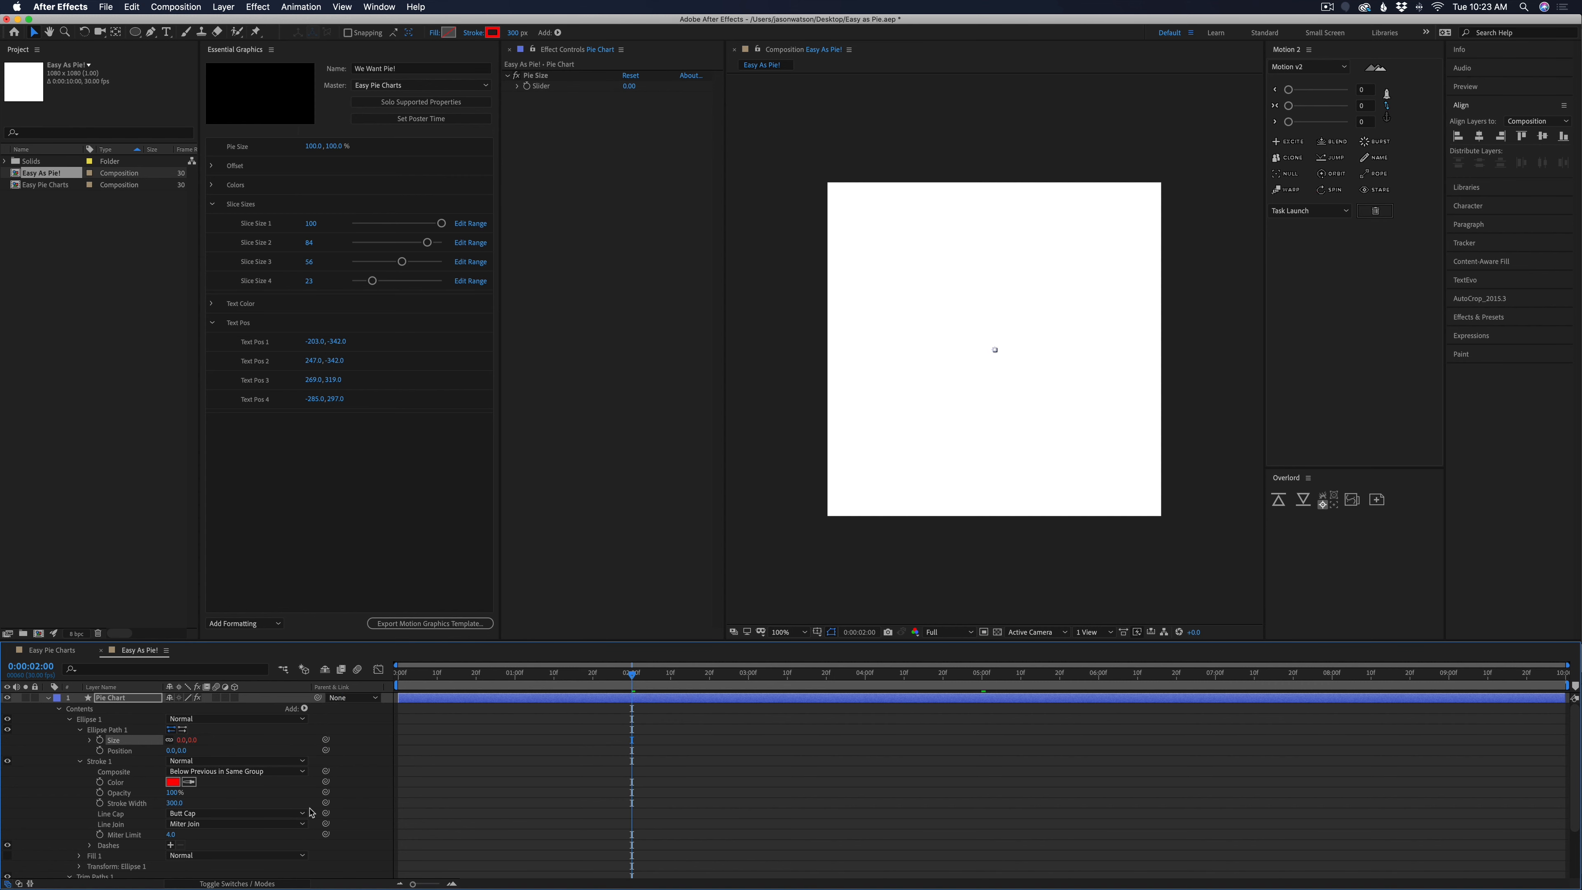
drag(325, 802, 537, 87)
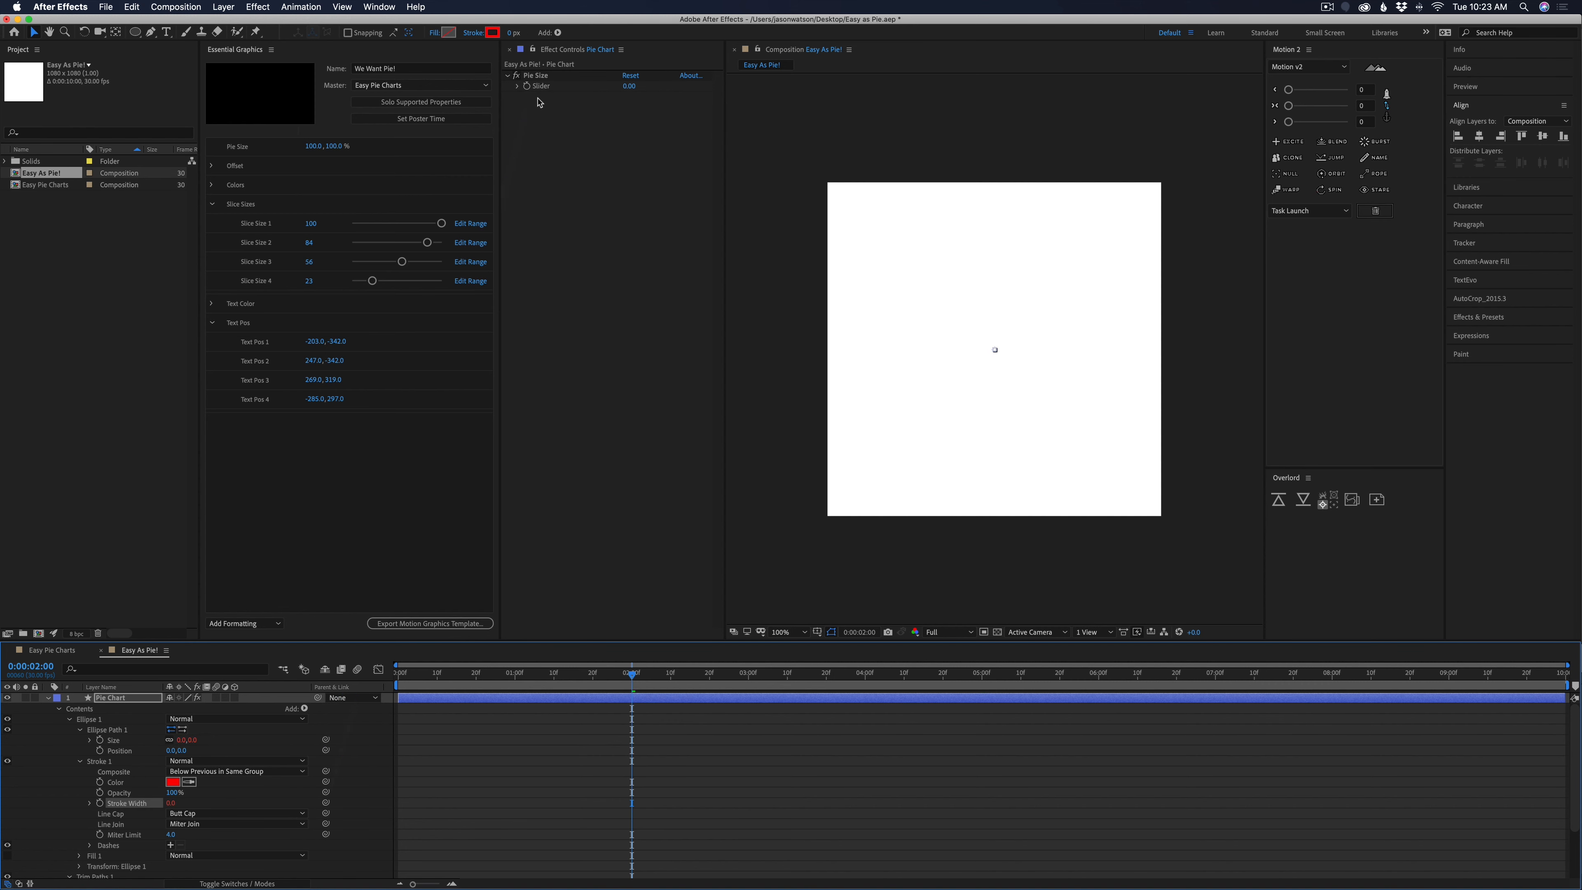
Set the Pie Size slider to 300 and scale the pie up from there to 442
click(629, 87)
key(Return)
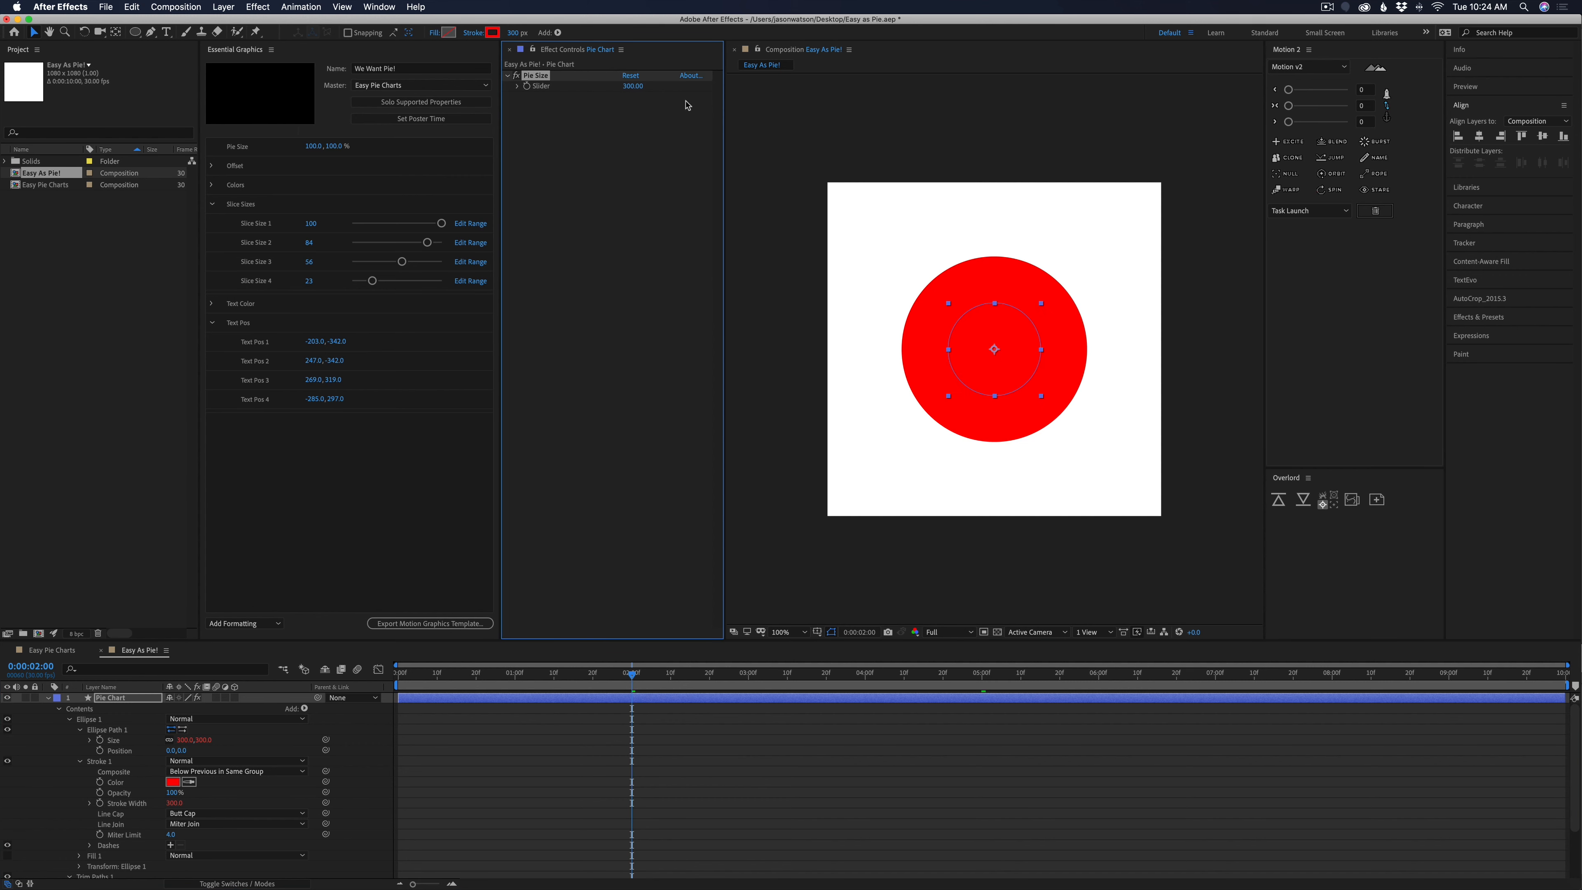
mouse_move(633, 679)
mouse_down()
mouse_move(473, 680)
mouse_move(655, 679)
mouse_up()
drag(632, 87, 667, 98)
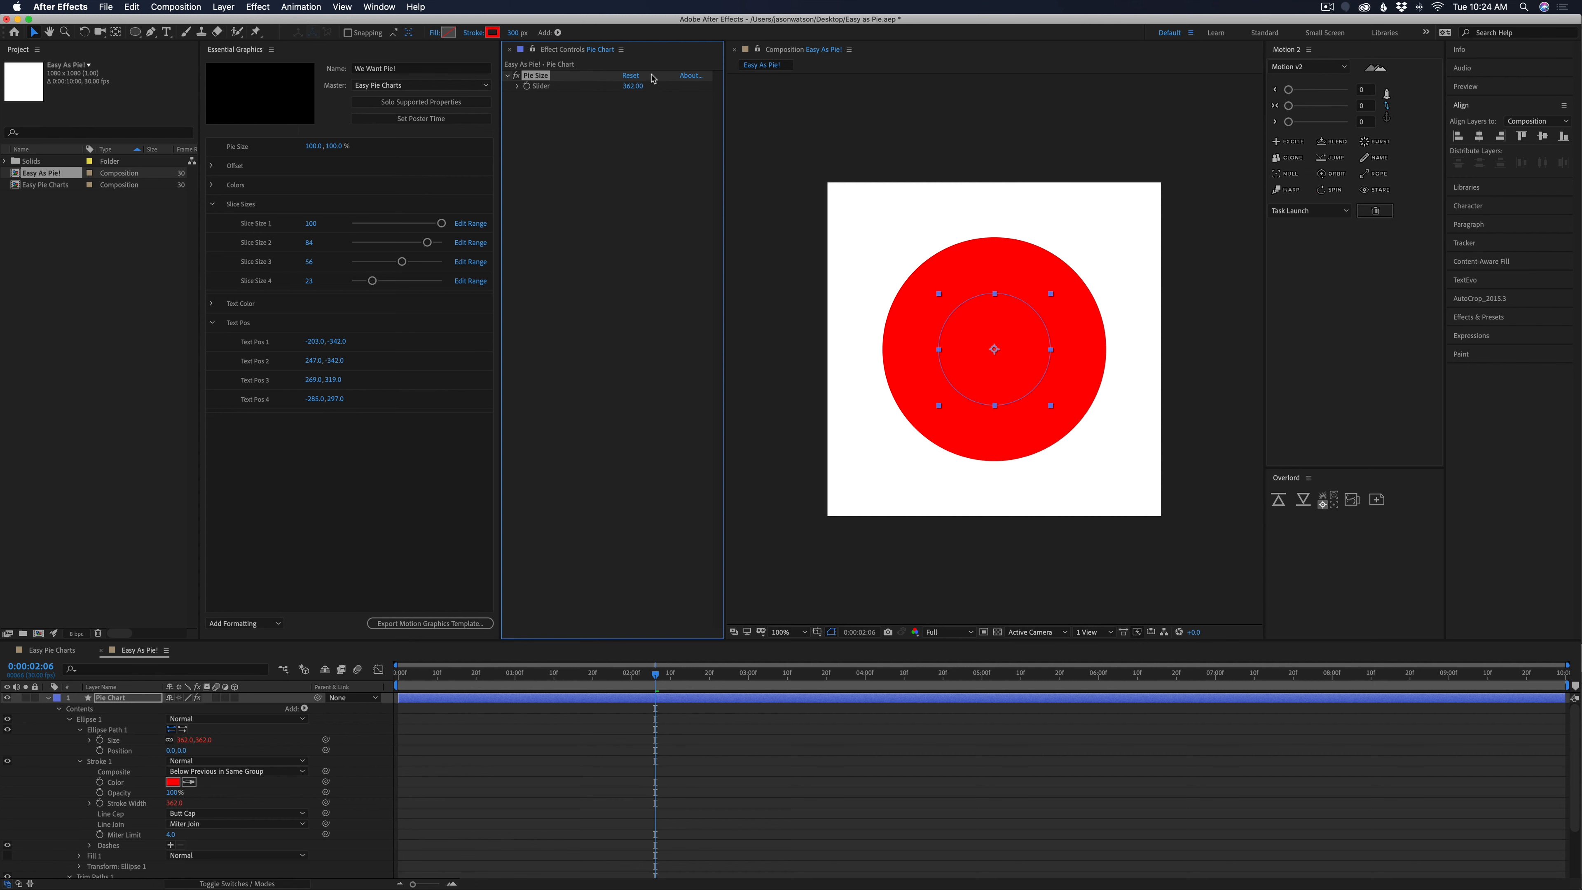
drag(630, 86, 704, 125)
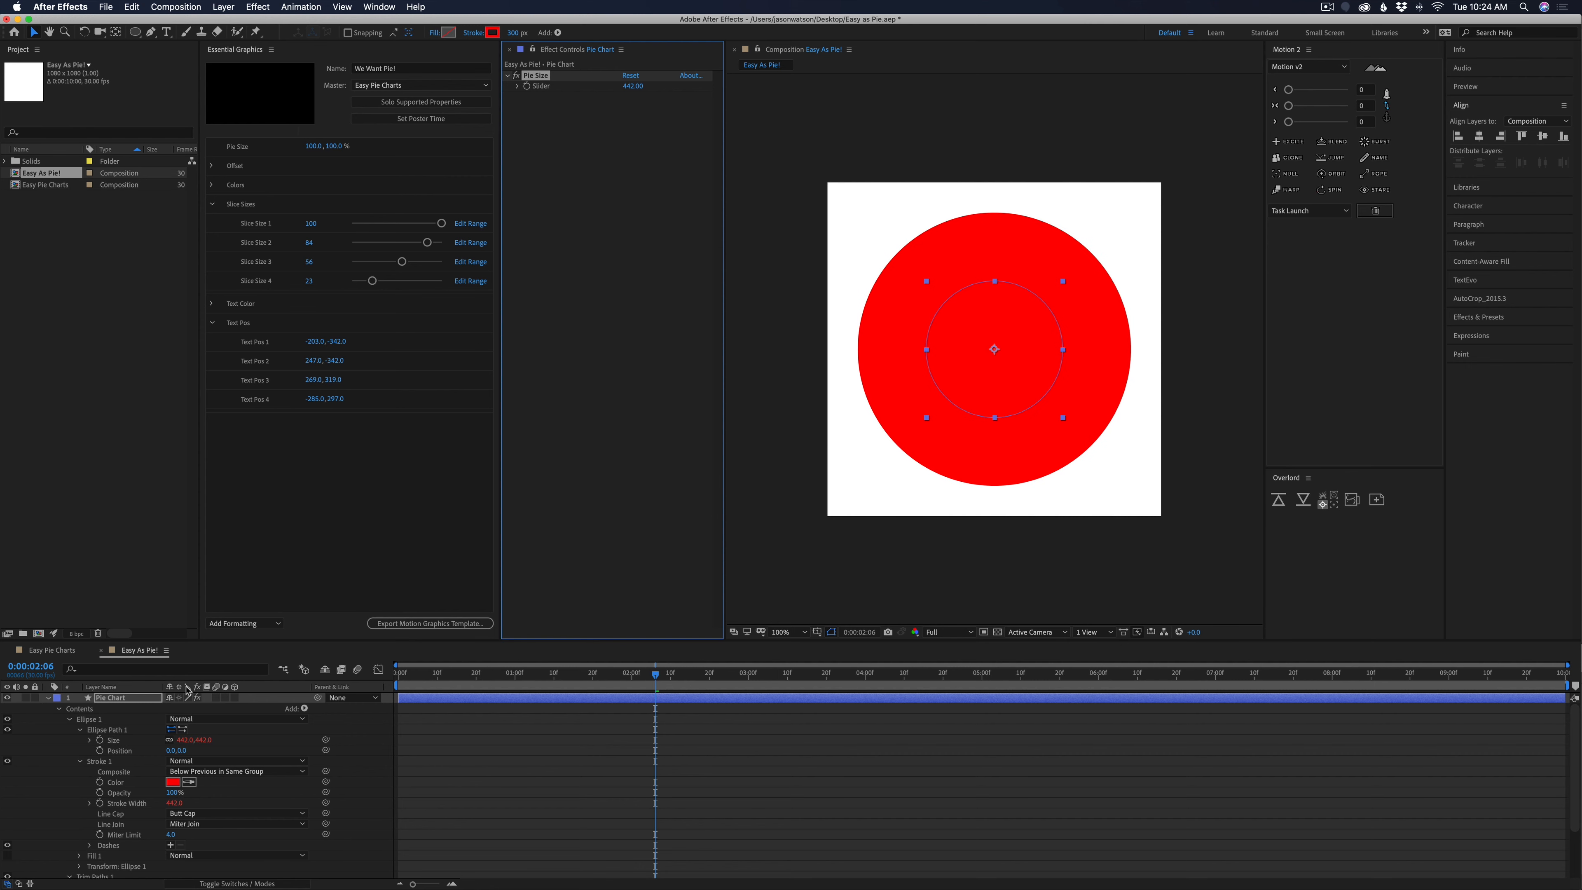
Rename the layer's ellipse group as Slice_1
click(94, 720)
key(Return)
text(Slic)
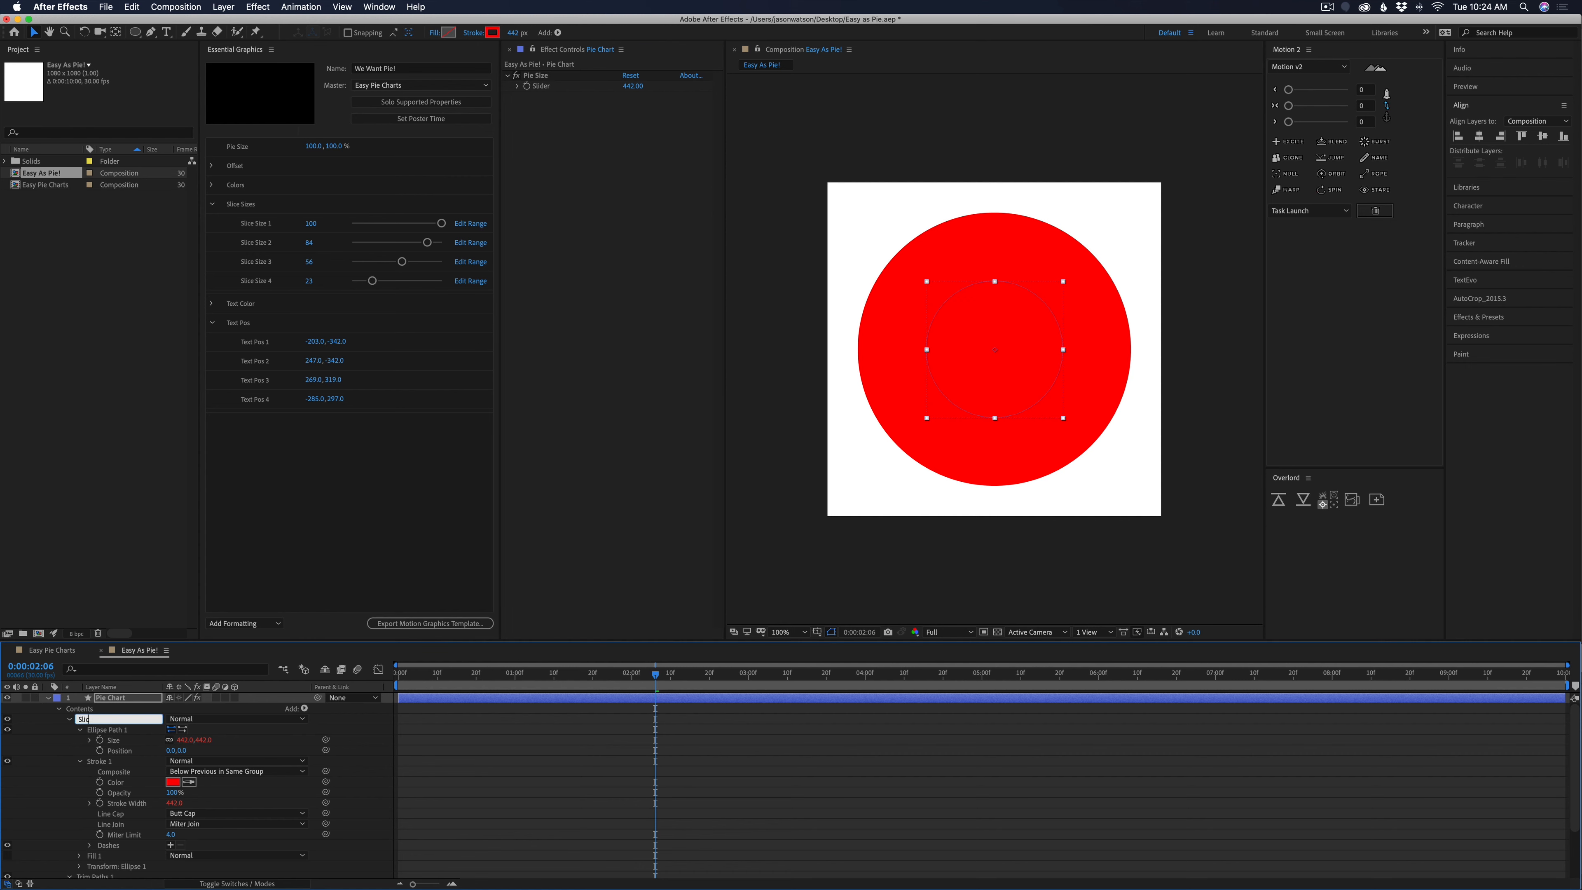
text(e_1)
key(Return)
click(615, 790)
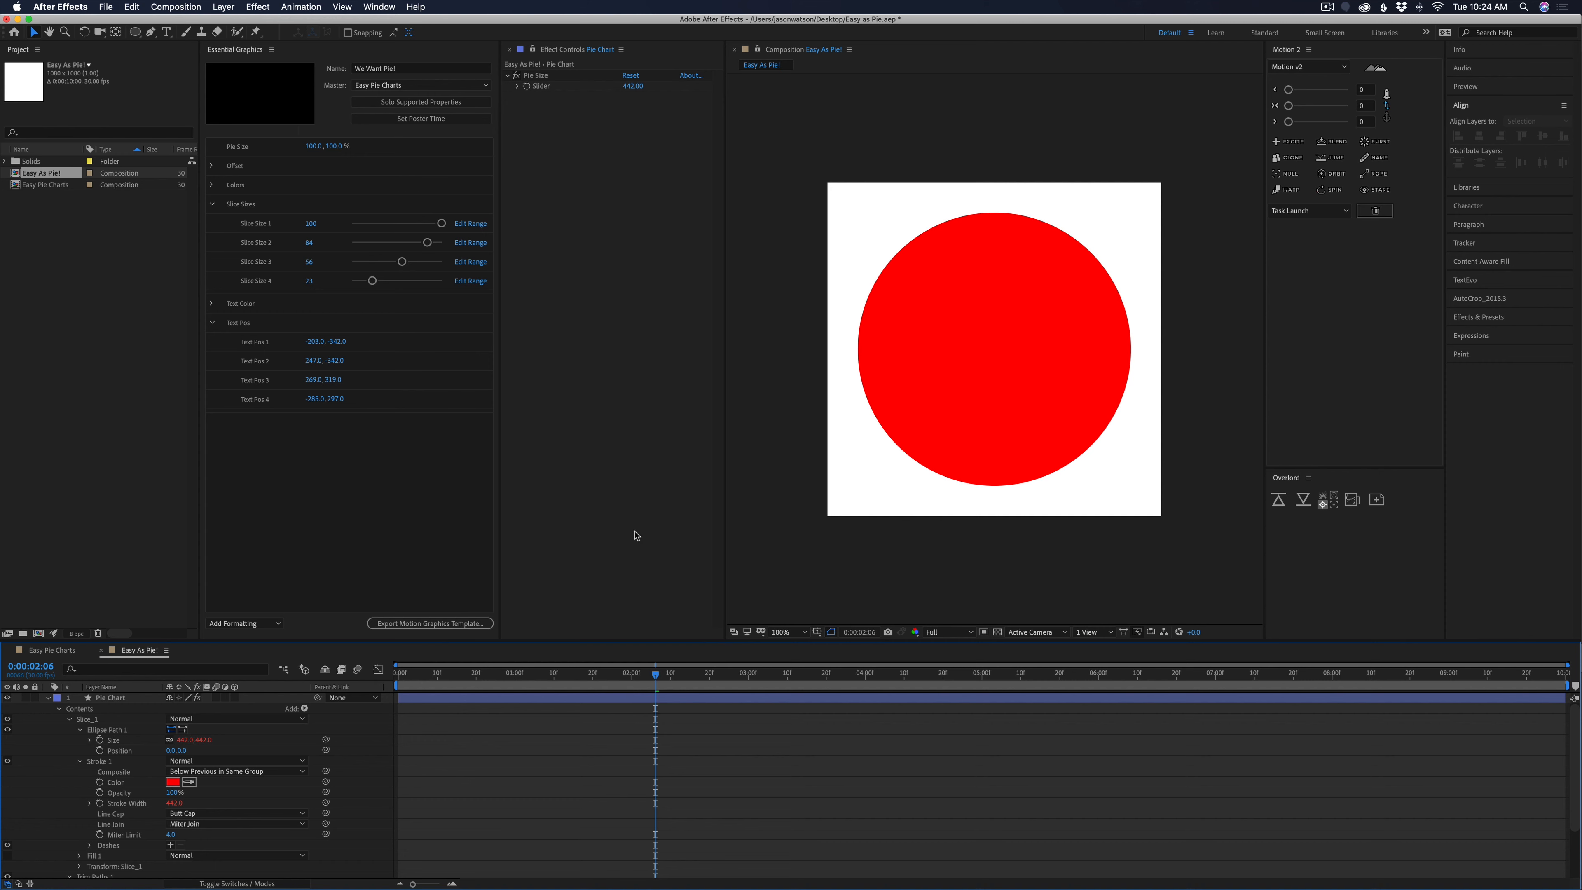
click(572, 165)
click(300, 6)
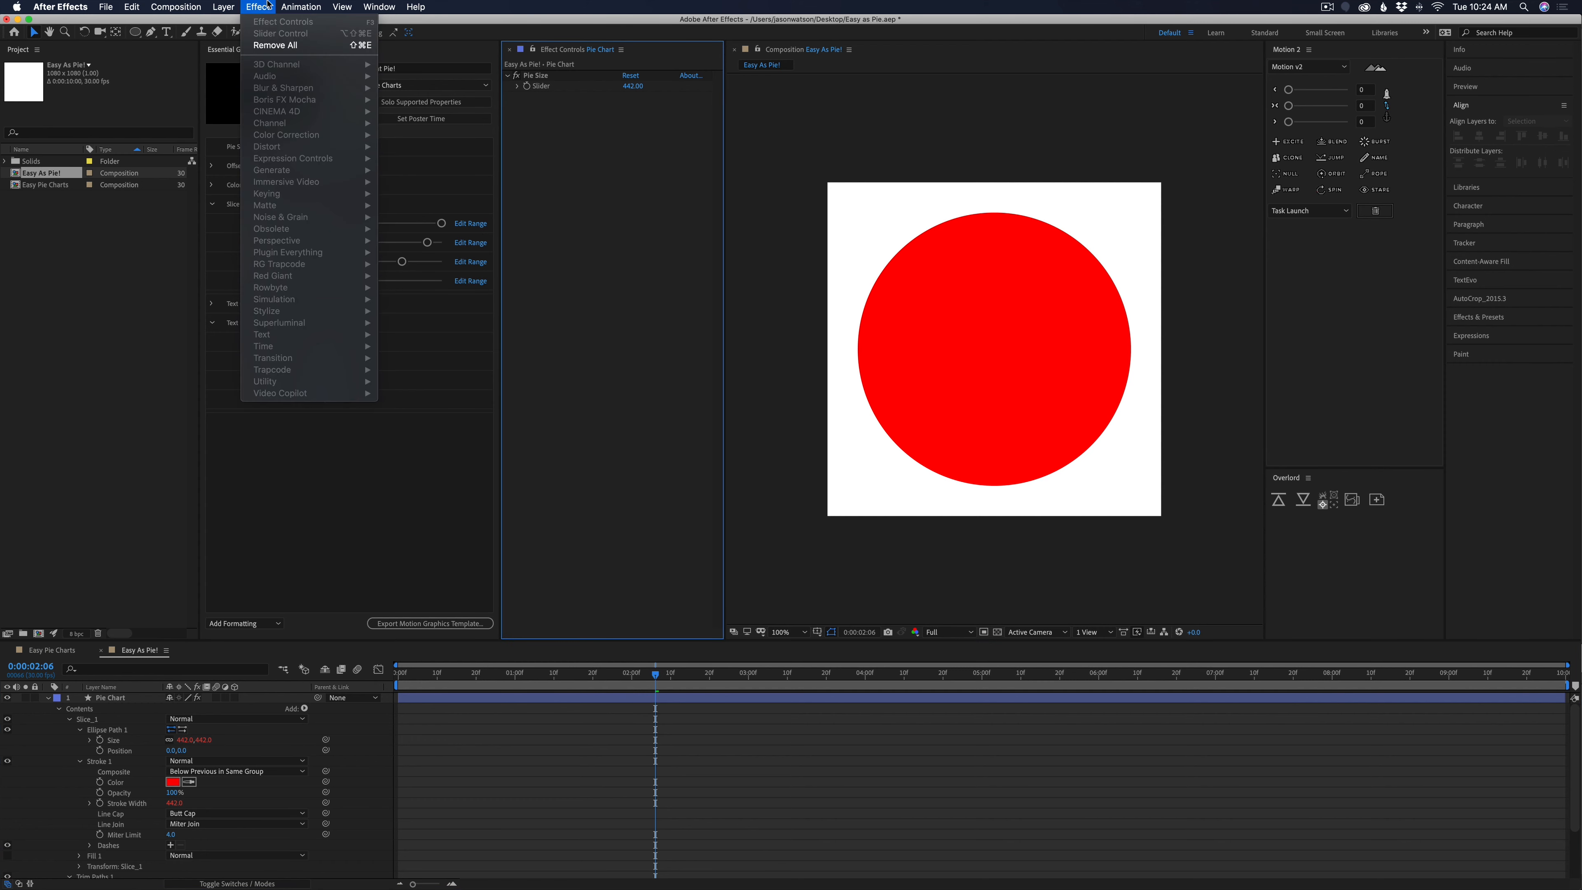
key(Escape)
Add a Color Control effect to the Pie Chart layer
click(119, 695)
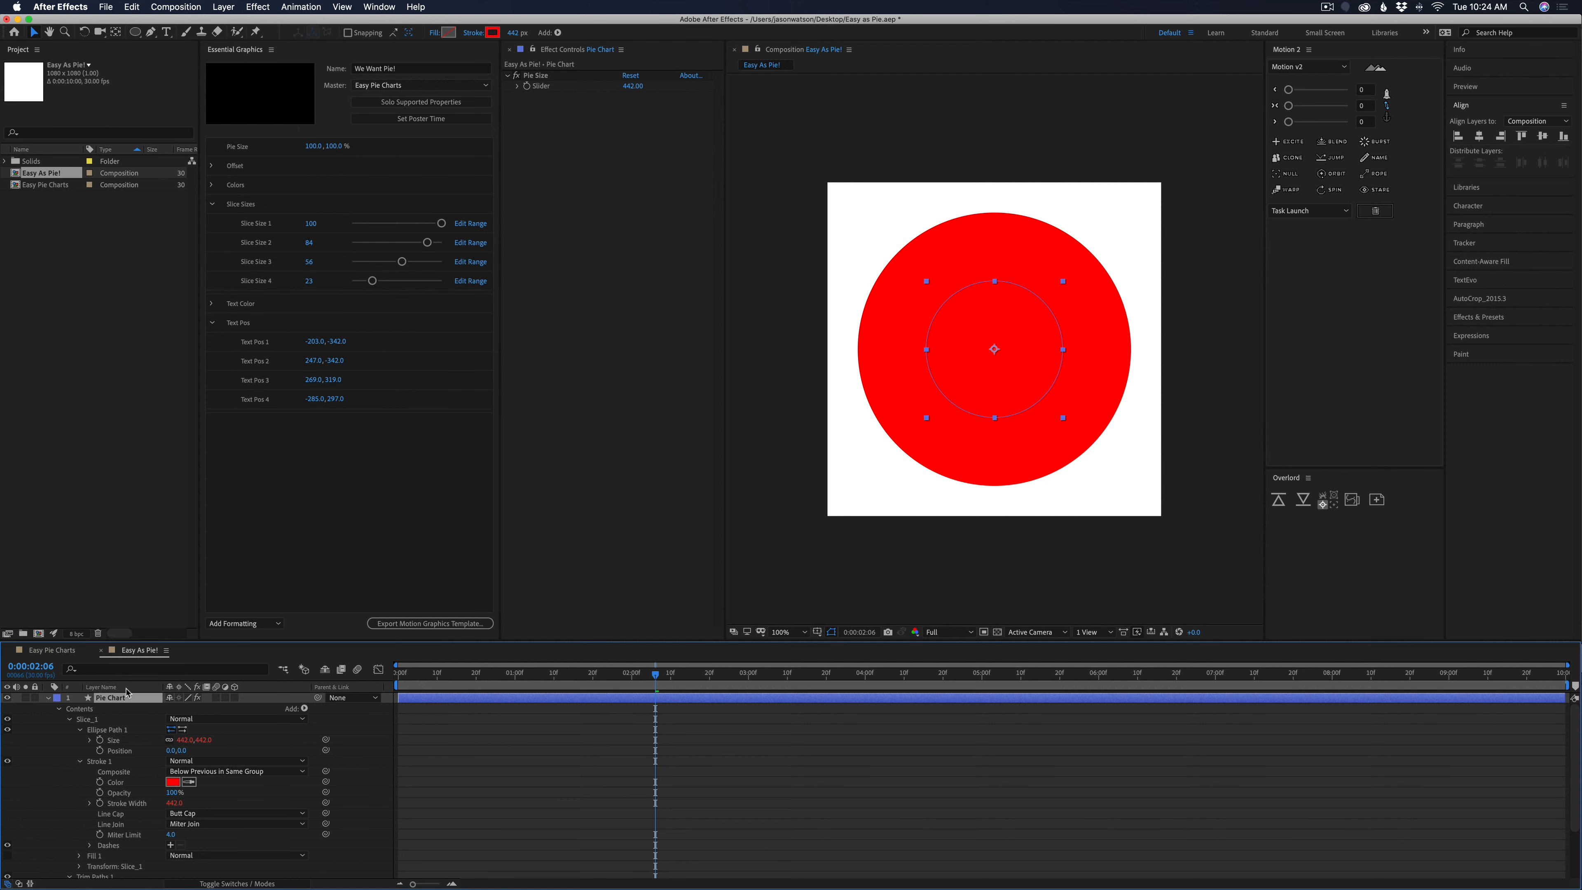
click(257, 7)
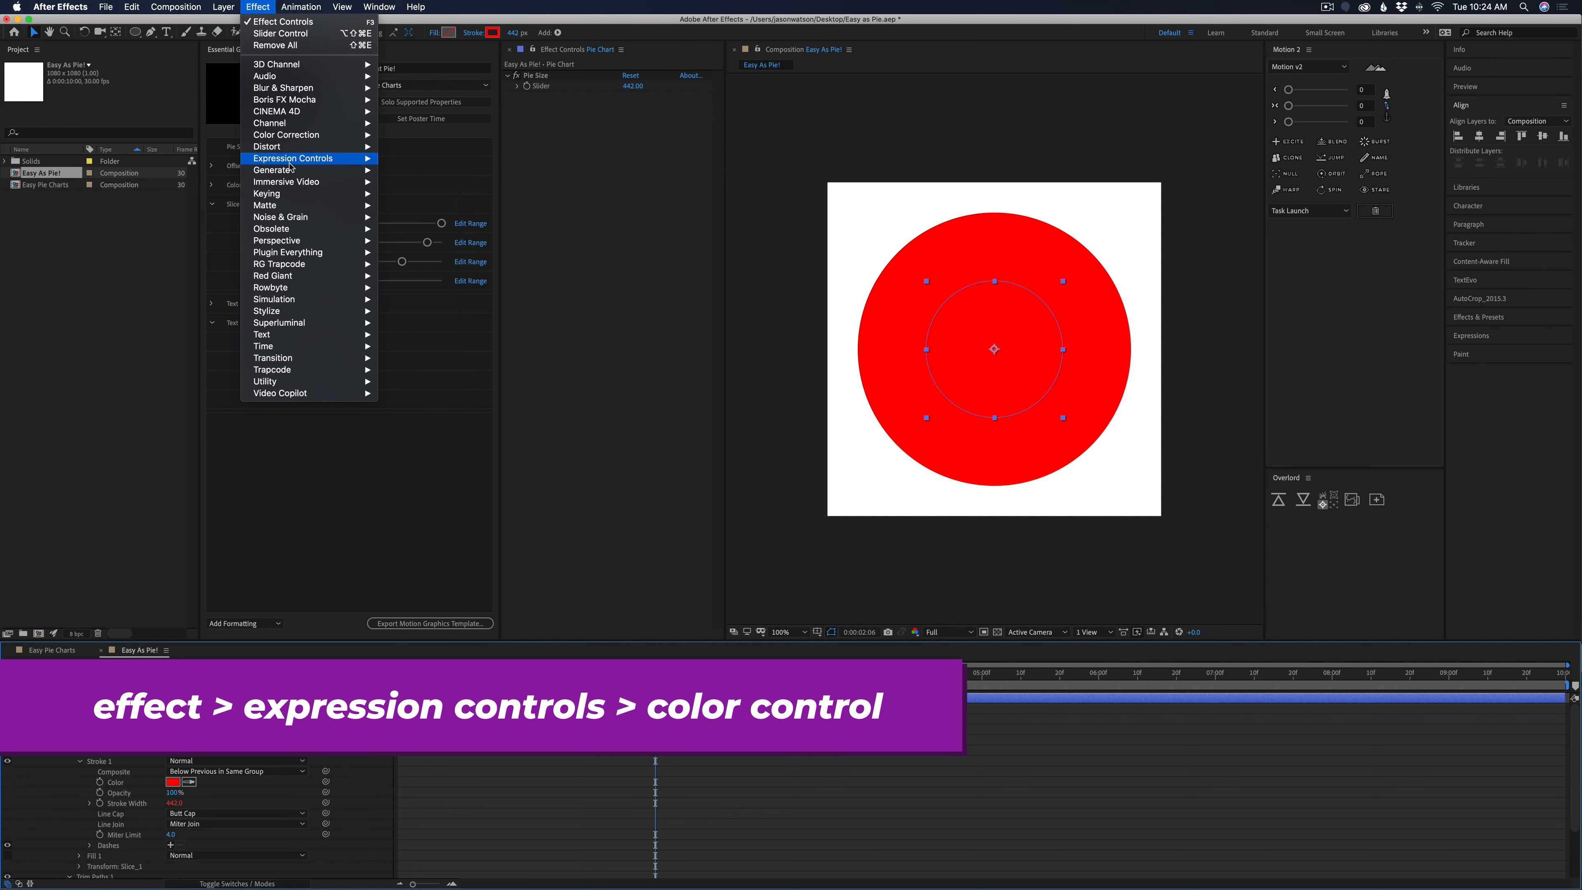
mouse_move(293, 160)
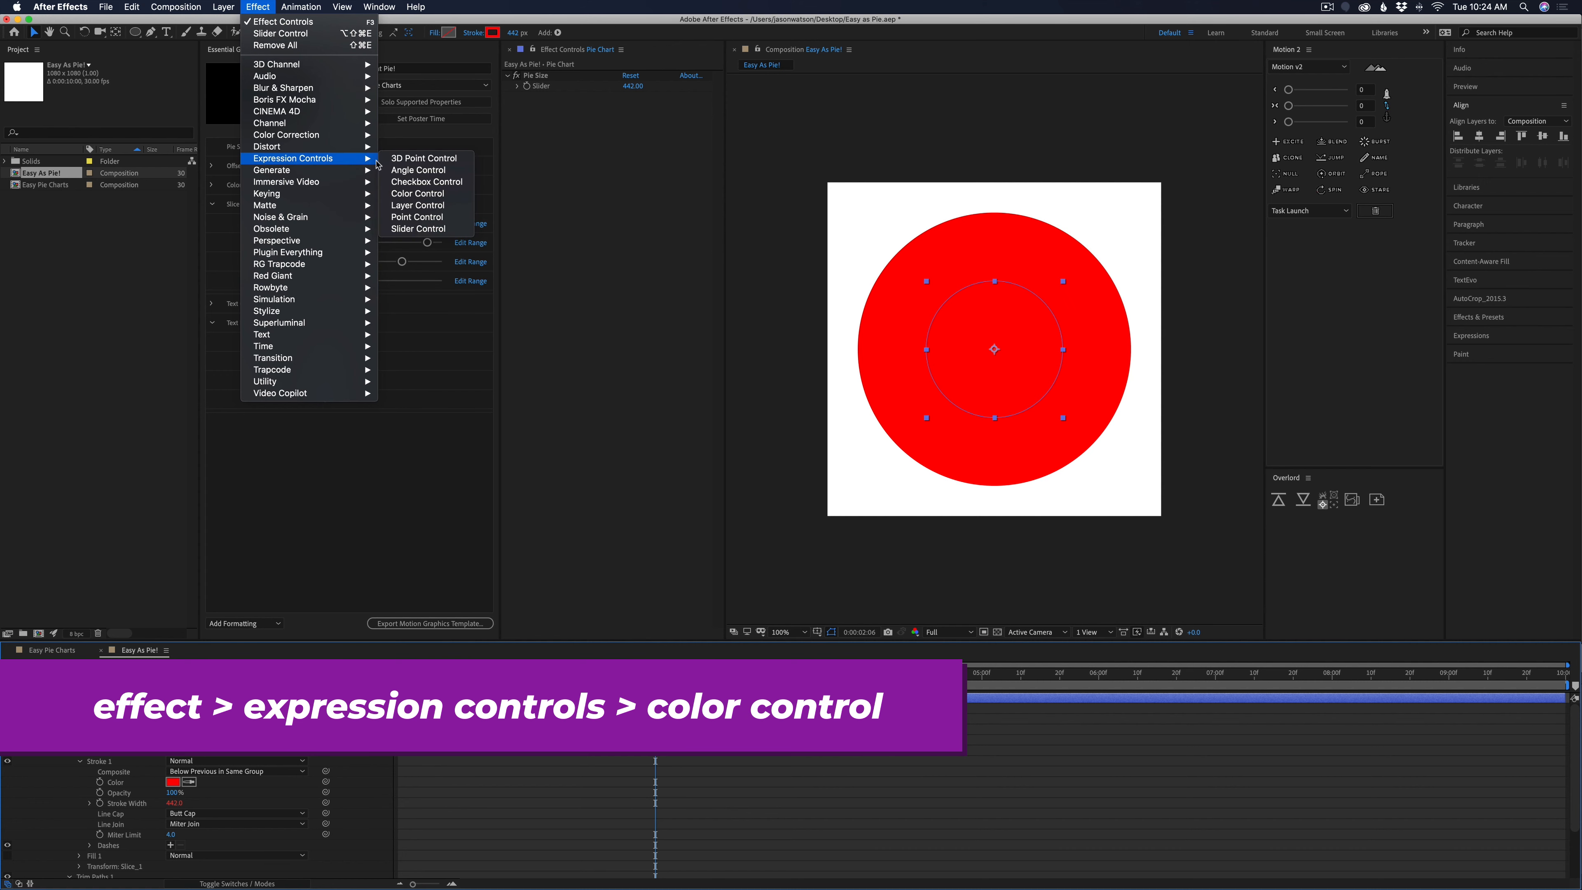
click(414, 194)
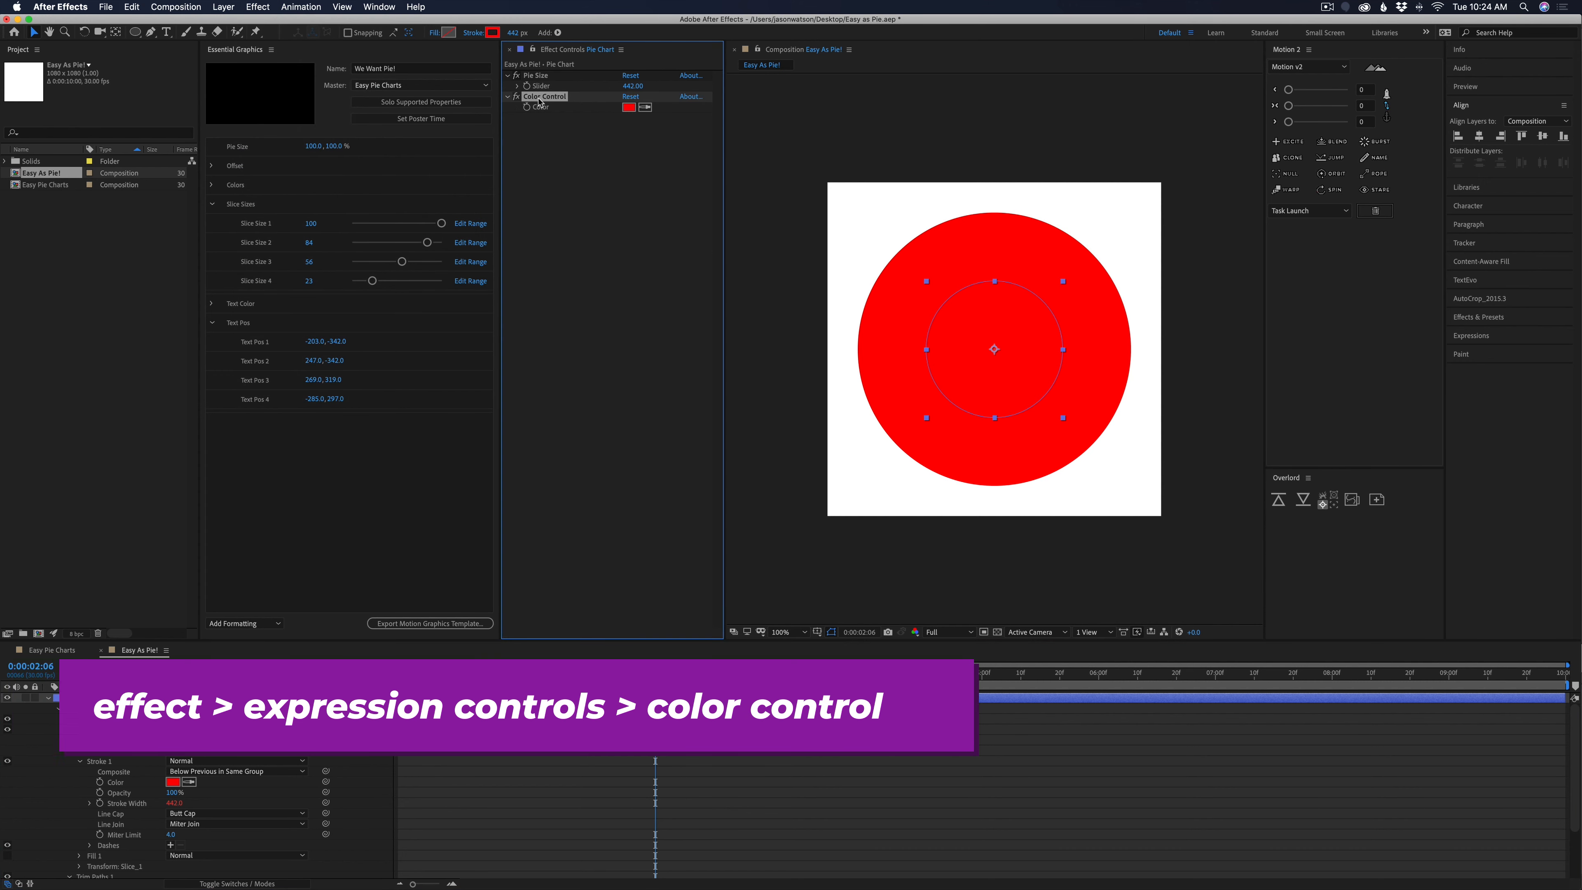
click(120, 783)
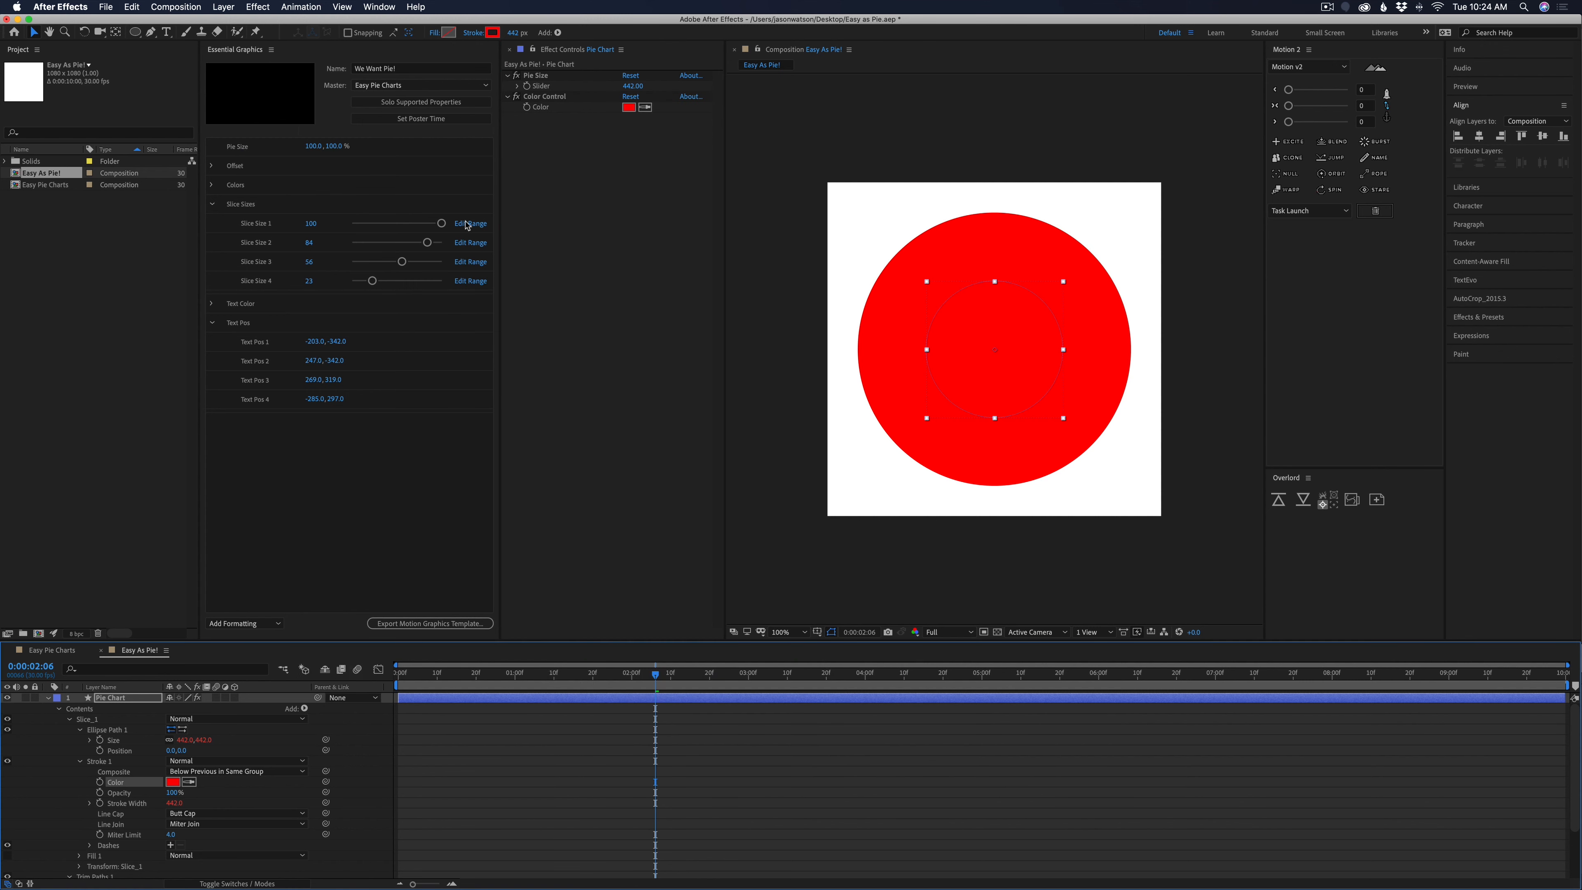
Rename the Color Control as Slice Color_1 and link Stroke 1's Color to its color property
click(545, 97)
key(Return)
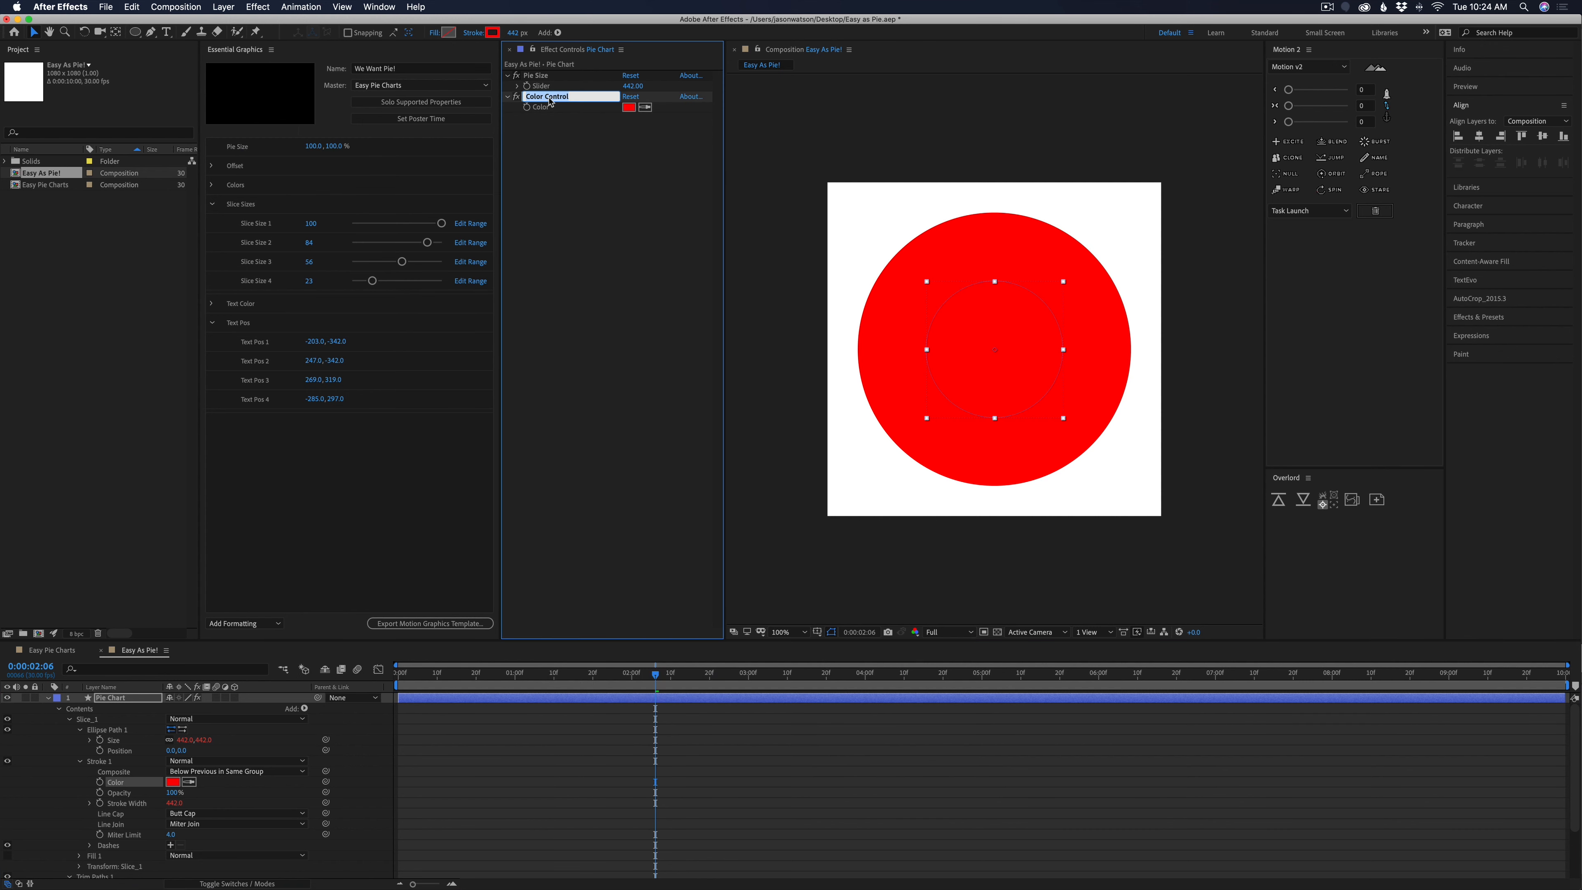
text(Slice Color_1)
key(Return)
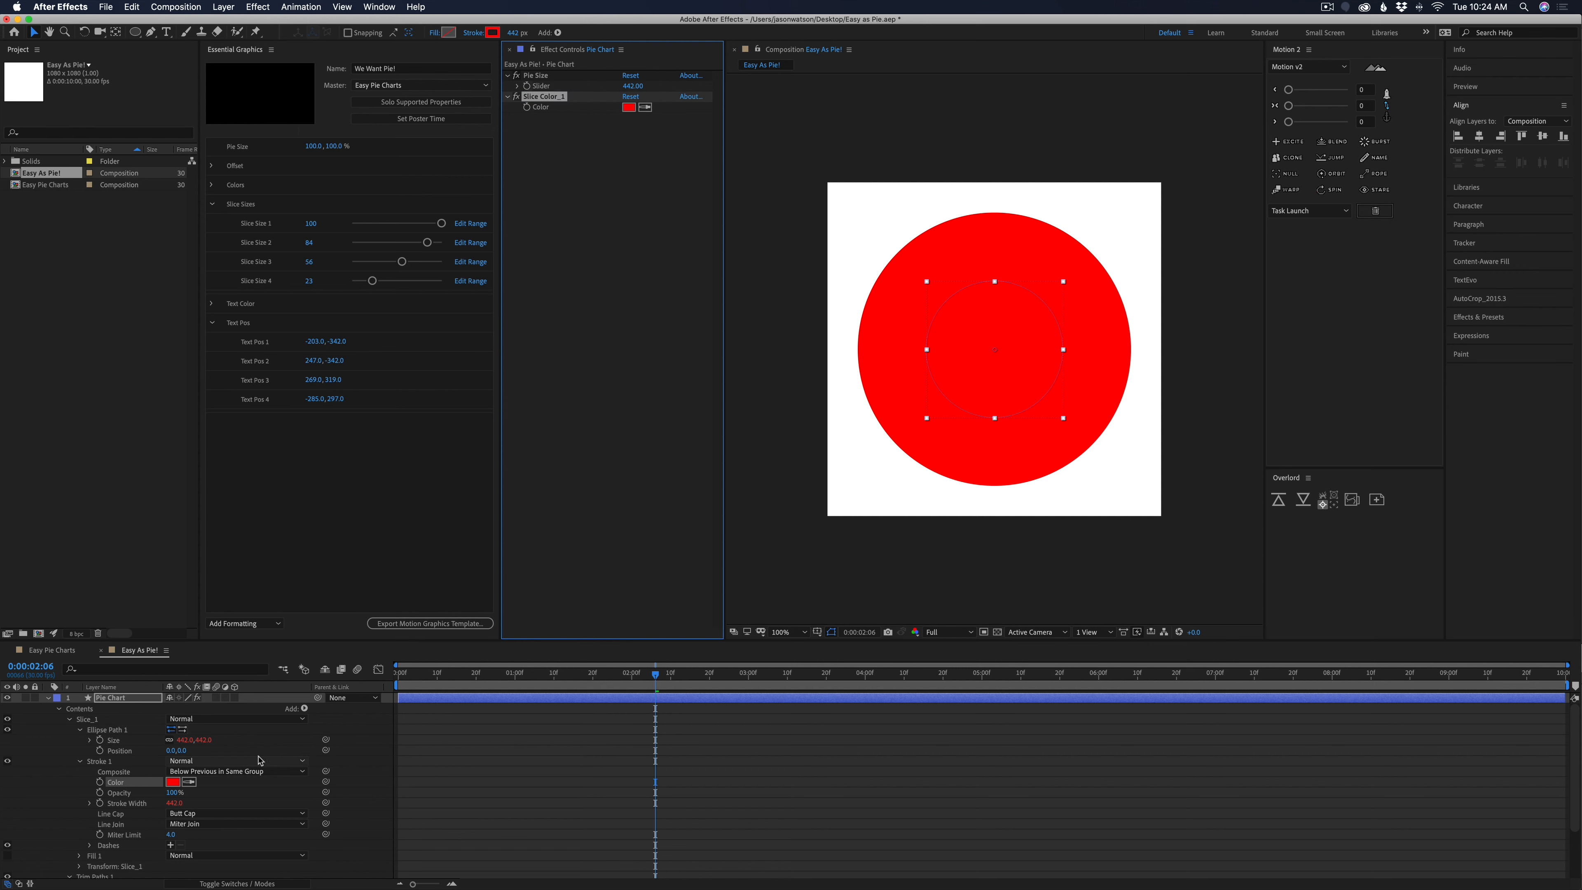
mouse_move(325, 783)
mouse_down()
mouse_move(565, 290)
mouse_move(618, 105)
mouse_move(550, 114)
mouse_up()
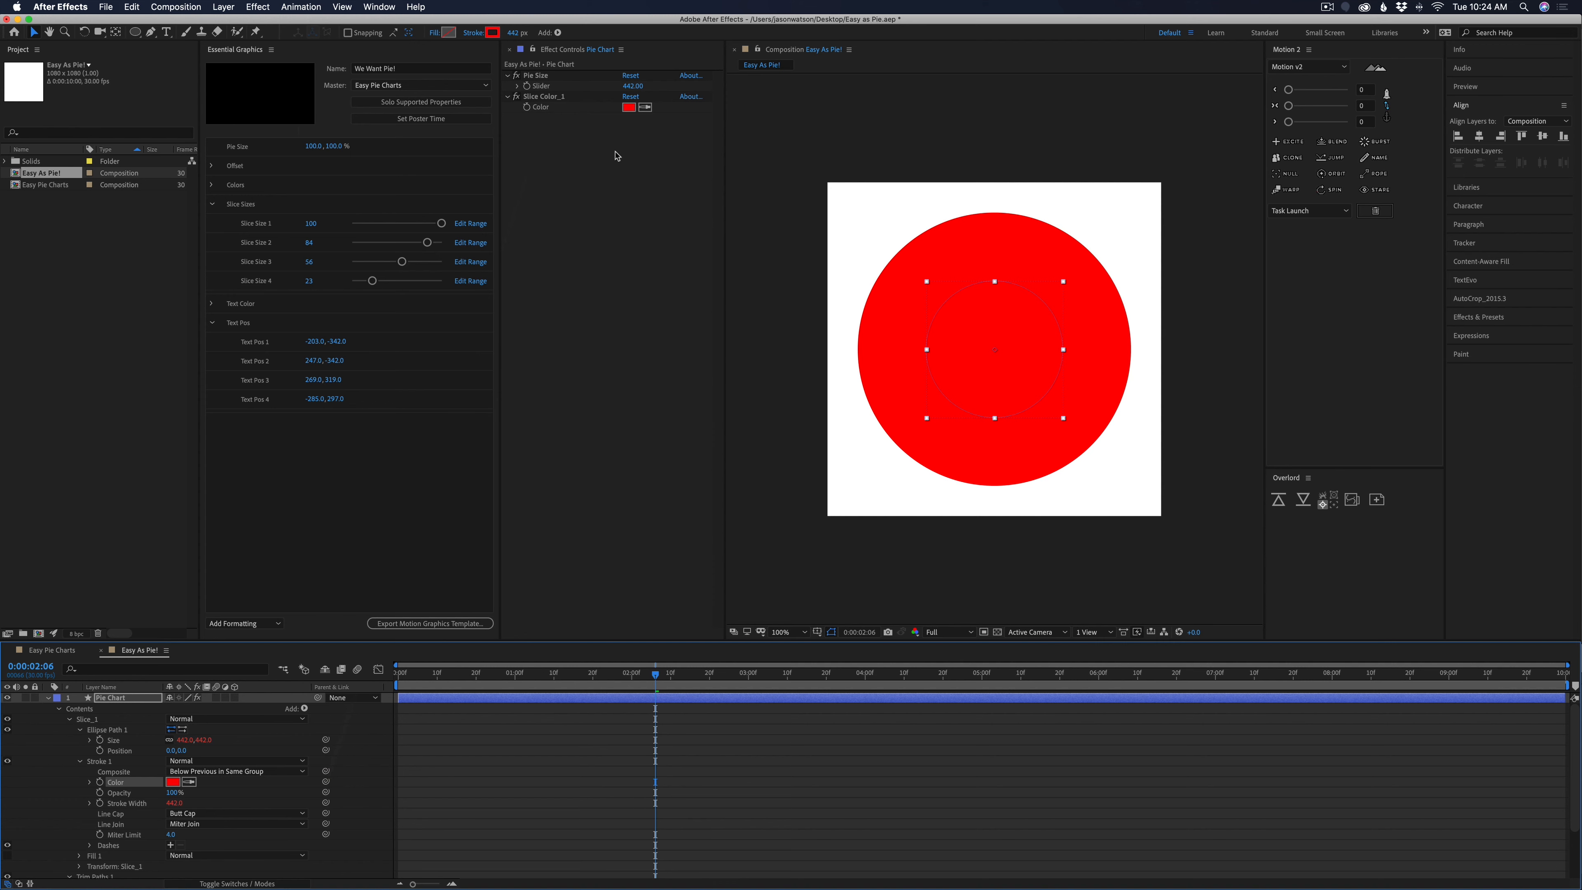
click(620, 801)
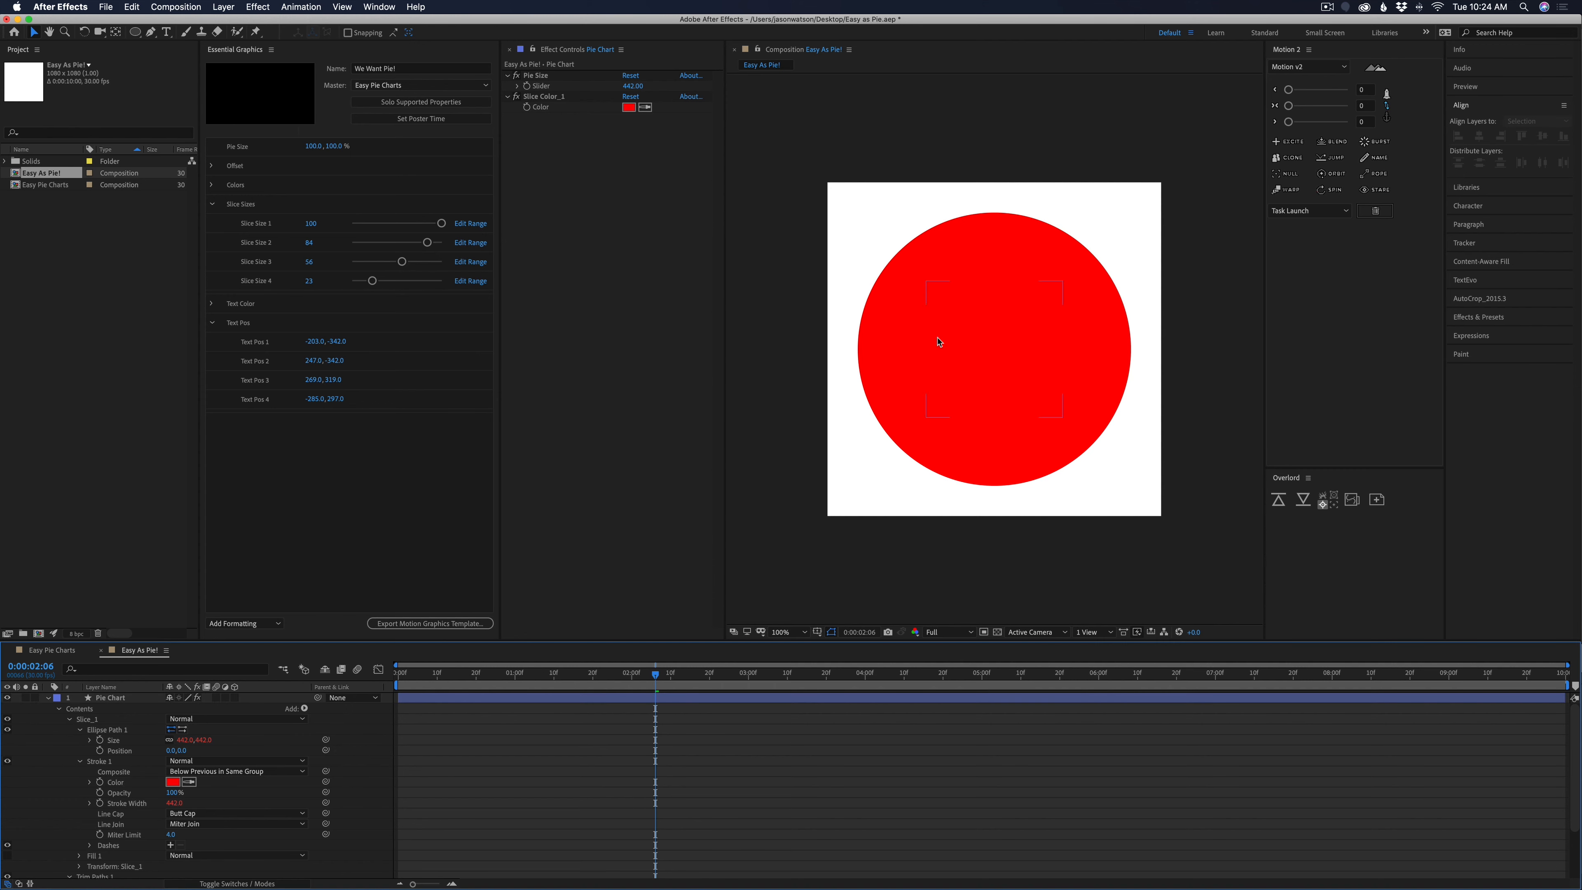
Try a dark red in the Slice Color_1 control and cancel the color change
click(627, 108)
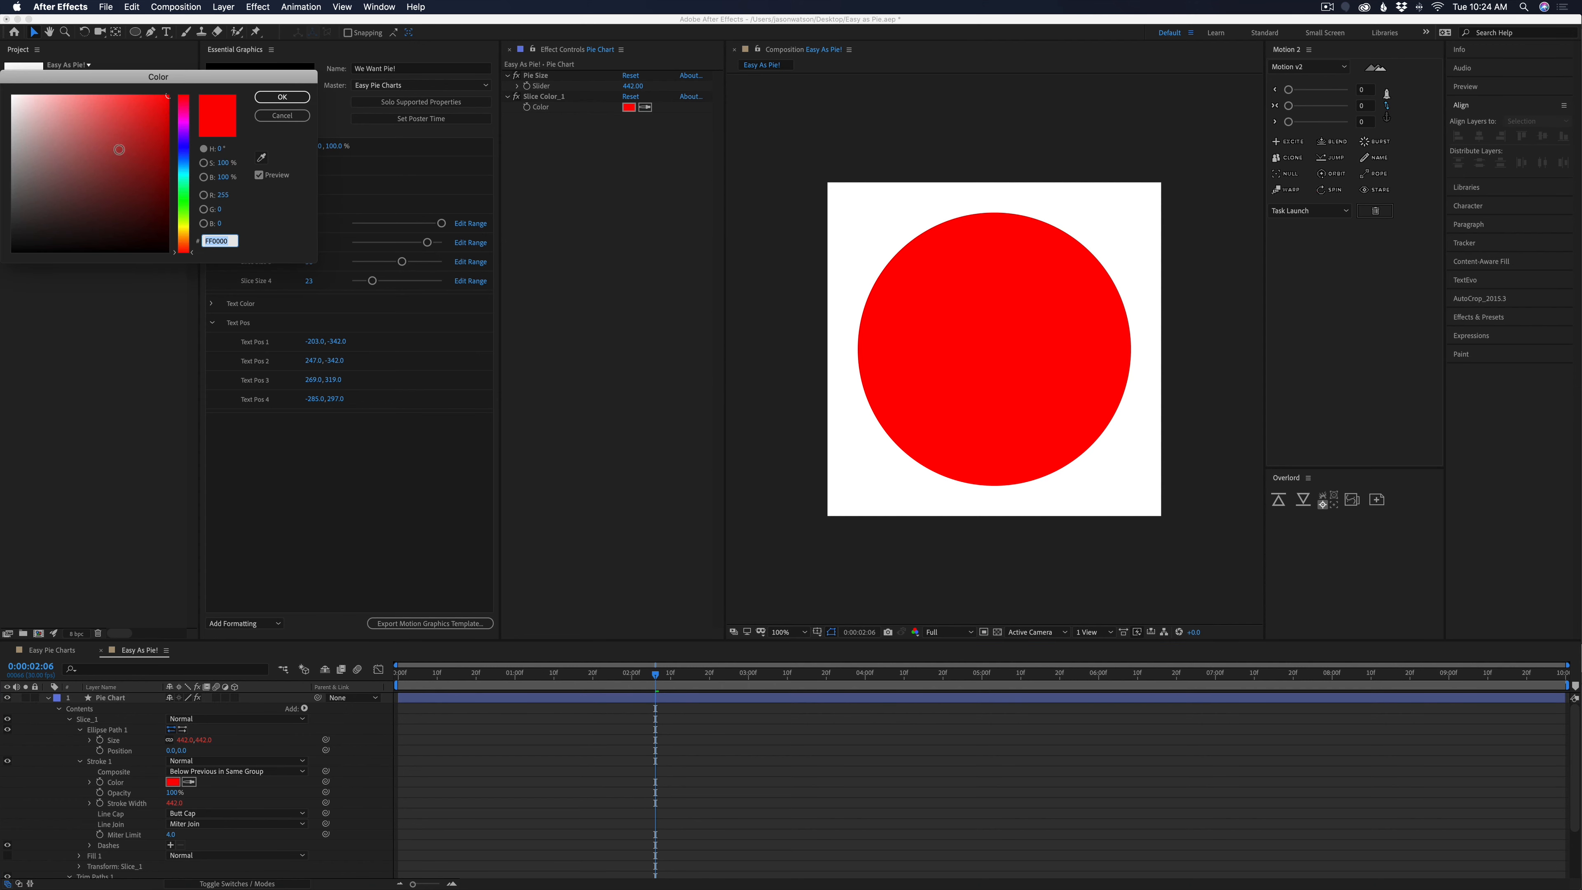
drag(119, 150, 152, 172)
click(282, 116)
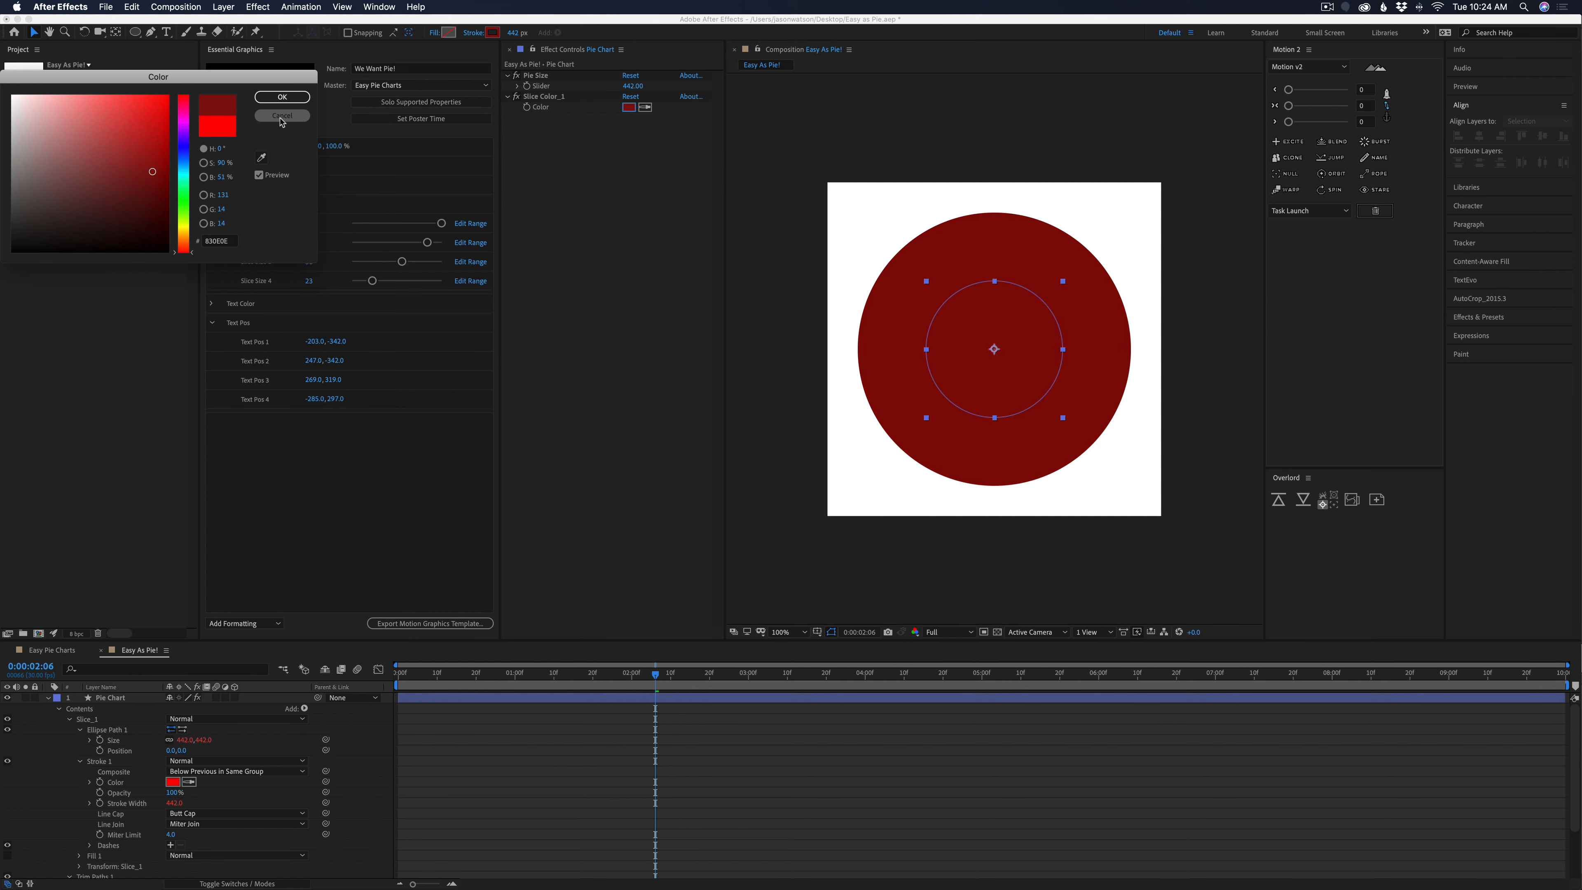
Reveal only the Pie Chart layer's keyframed properties and scrub the wipe, ending at 0:00:02:00
click(624, 719)
click(641, 699)
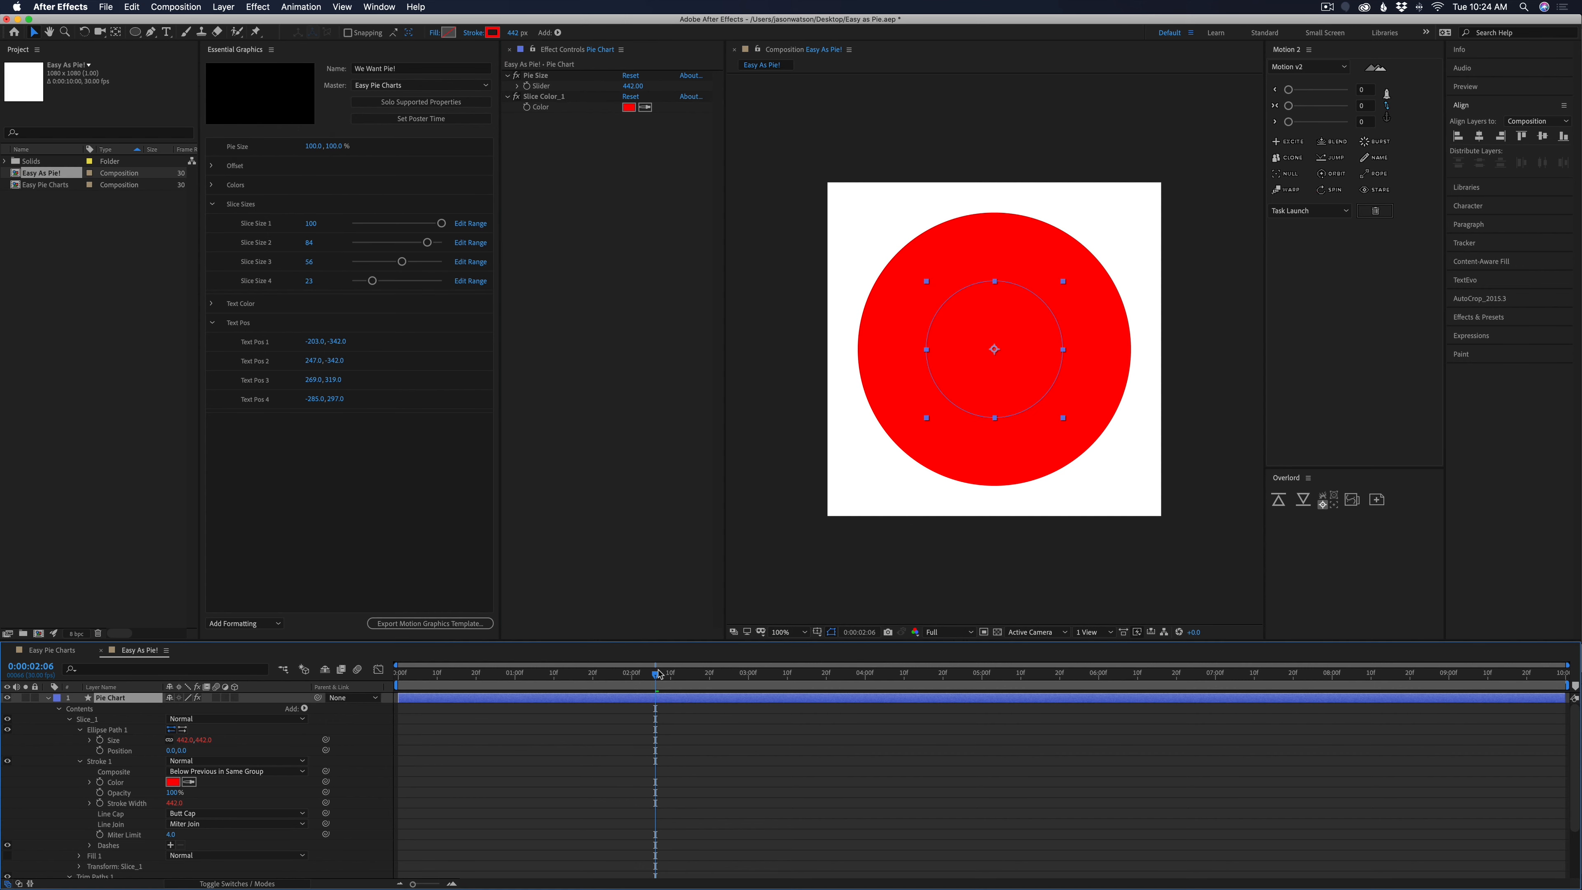
drag(659, 675, 741, 700)
key(u)
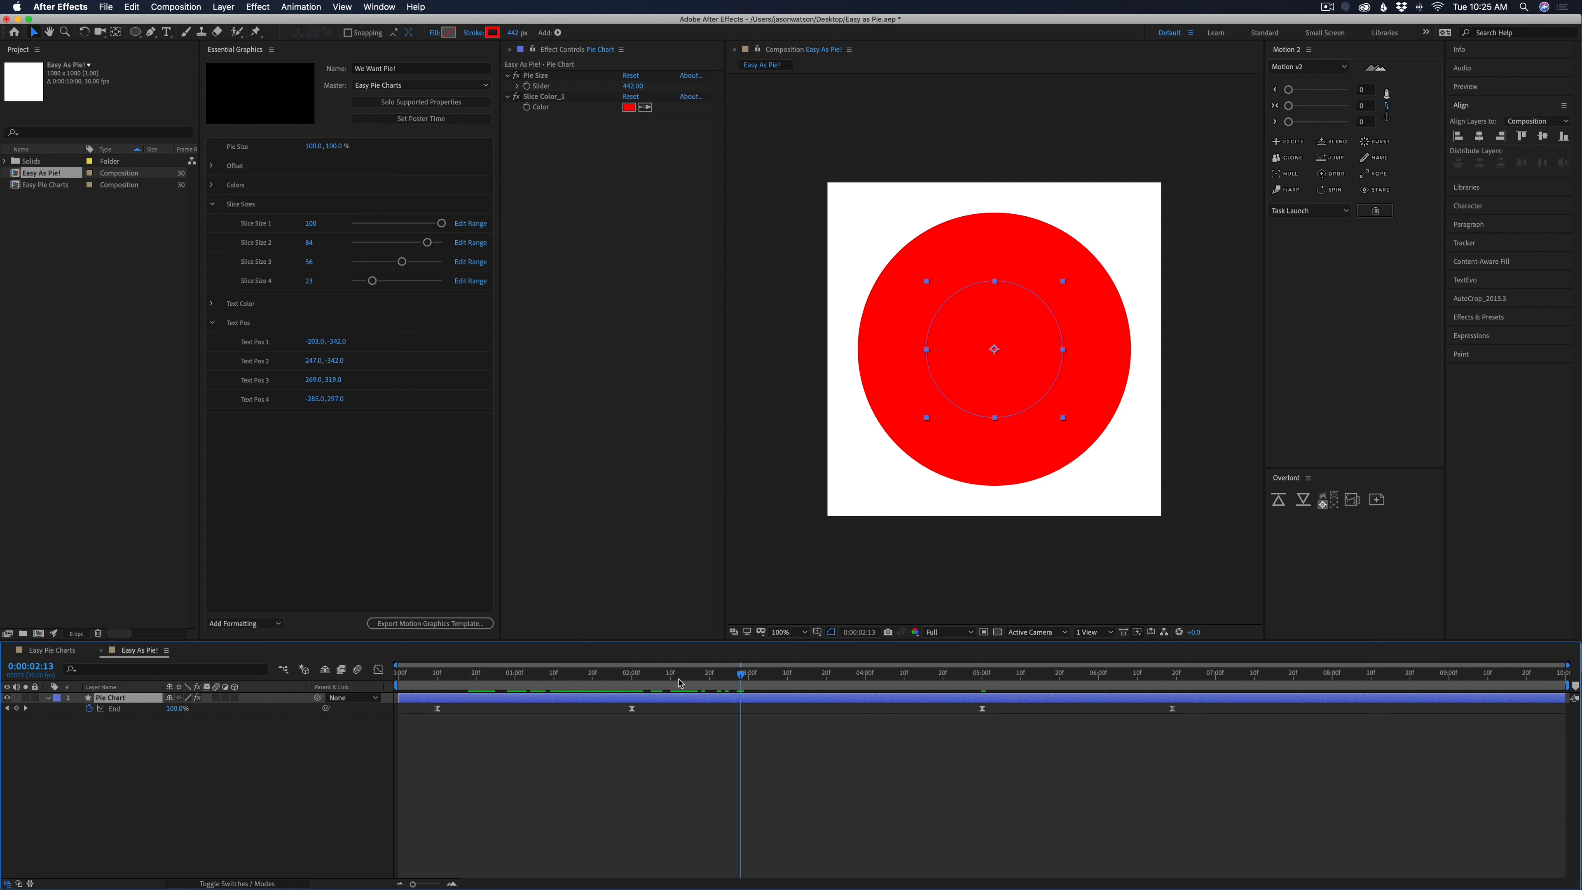
drag(678, 684, 628, 698)
Add a second Trim Paths inside the Slice_1 group and move the animated Trim Paths into the group above it
click(48, 697)
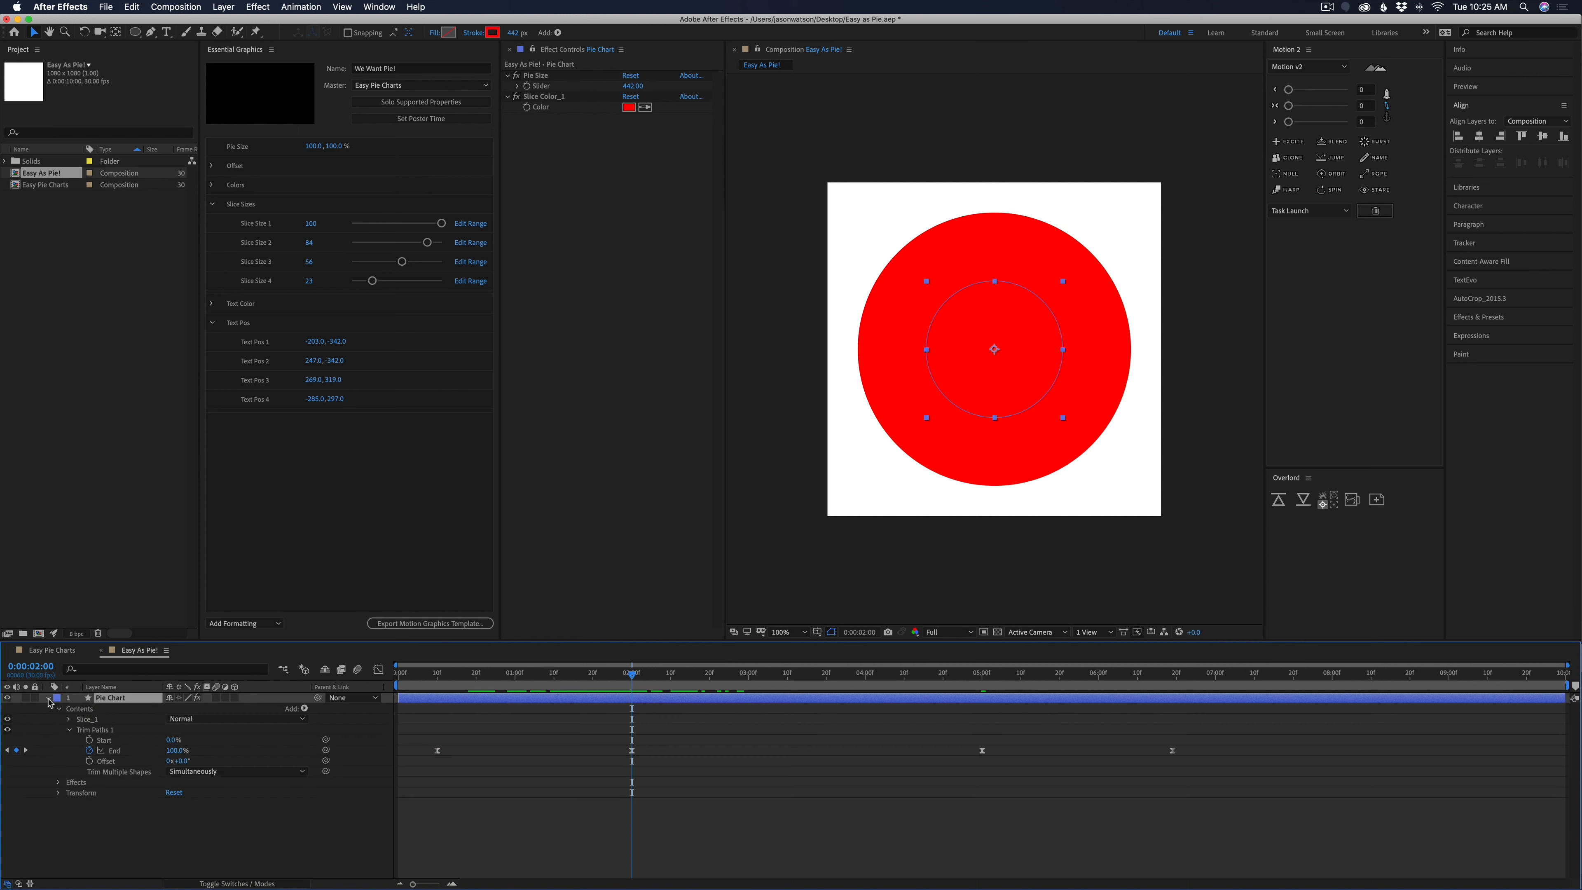
click(70, 719)
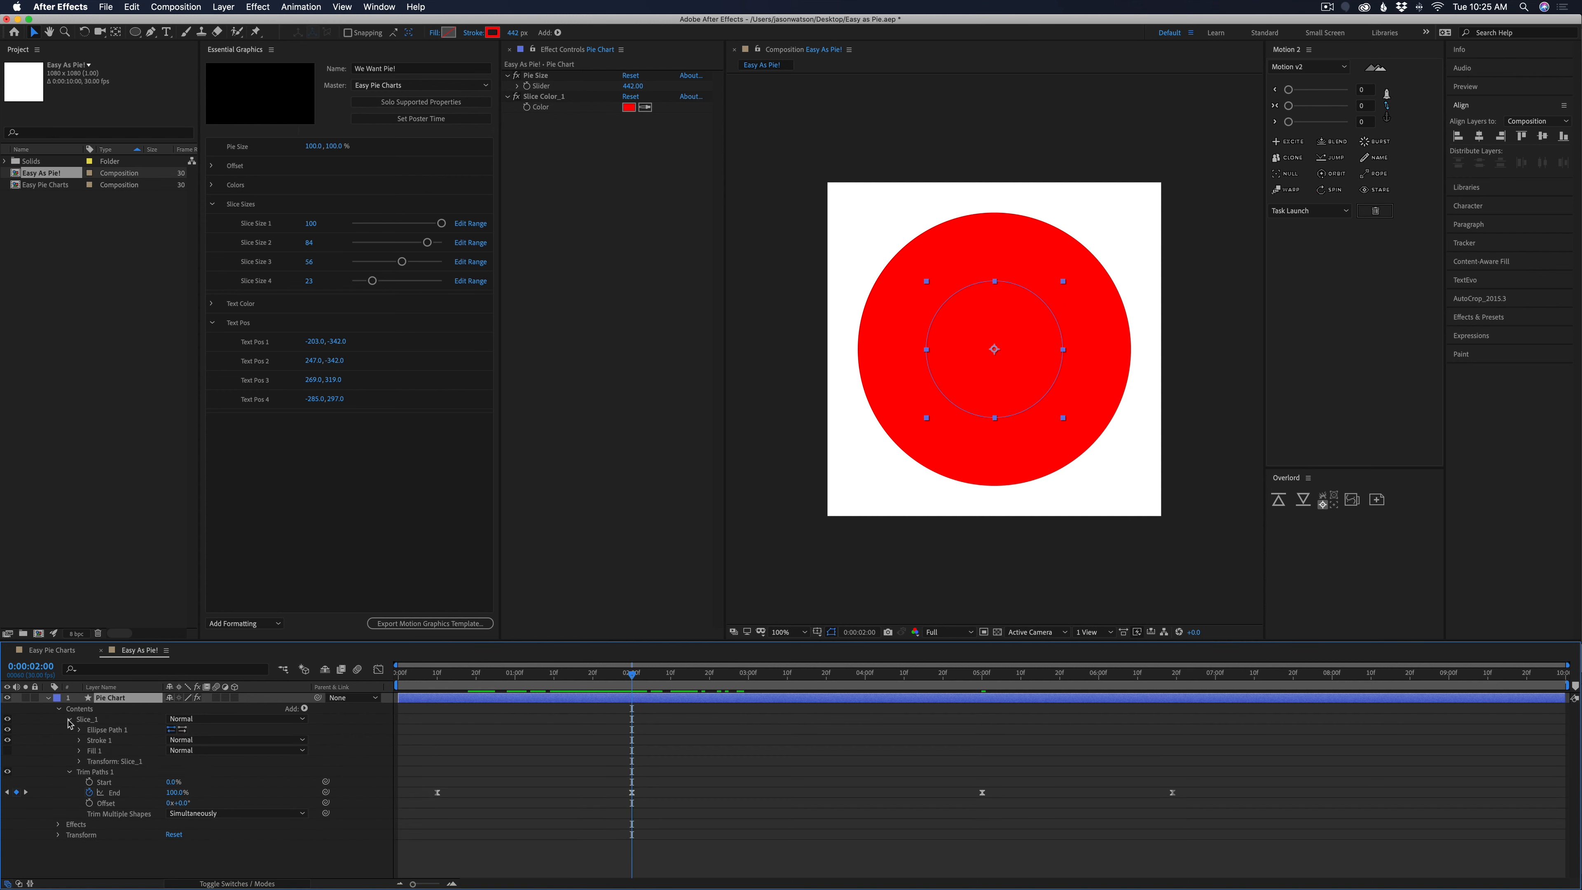
click(92, 721)
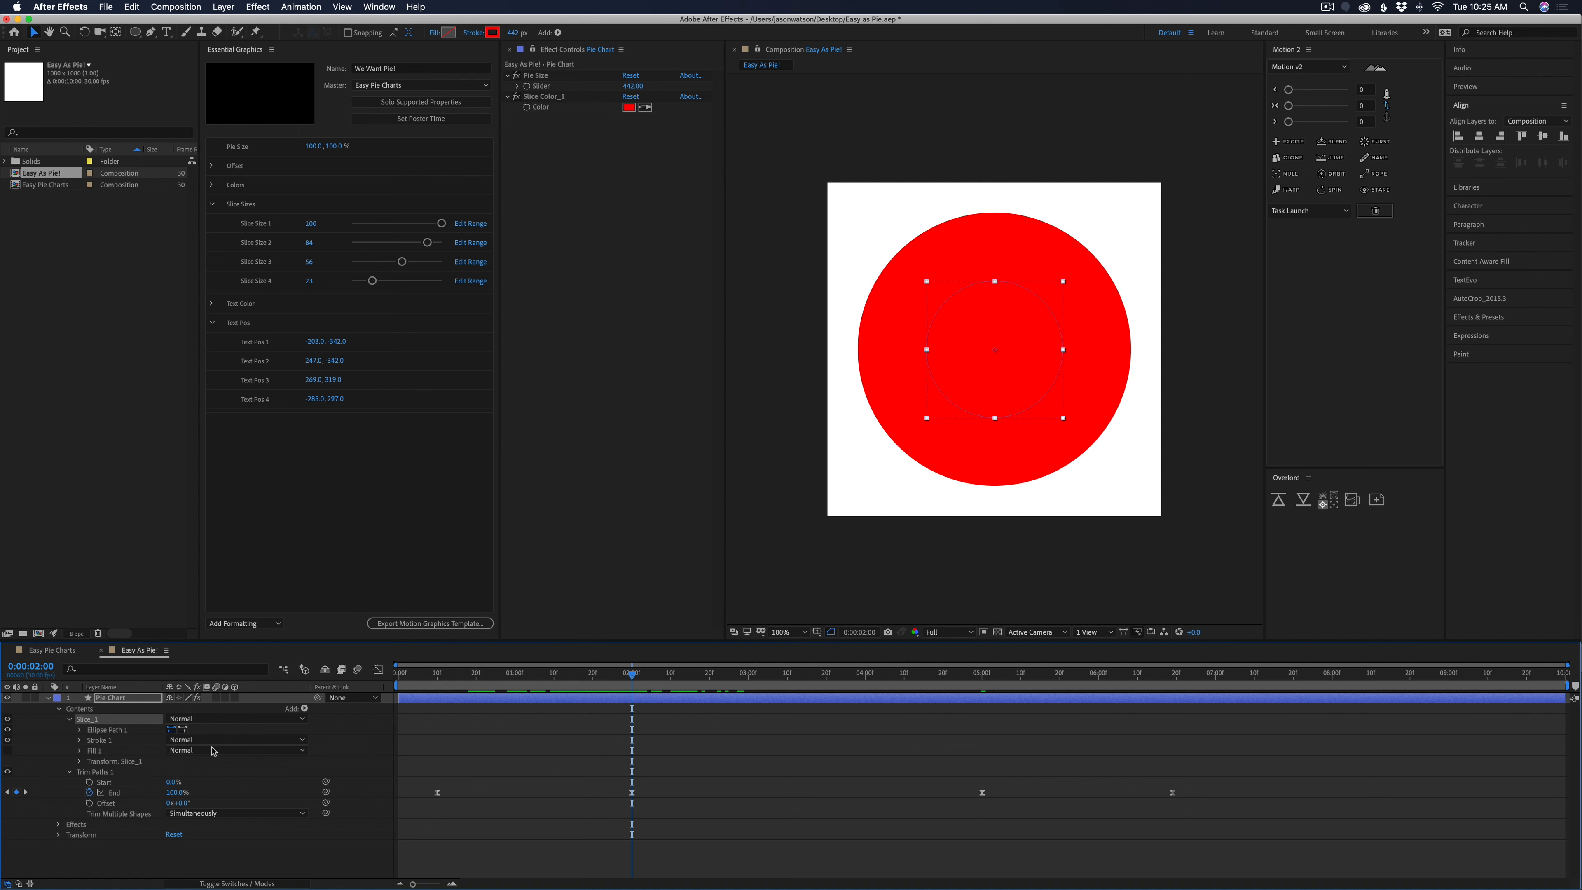
click(304, 708)
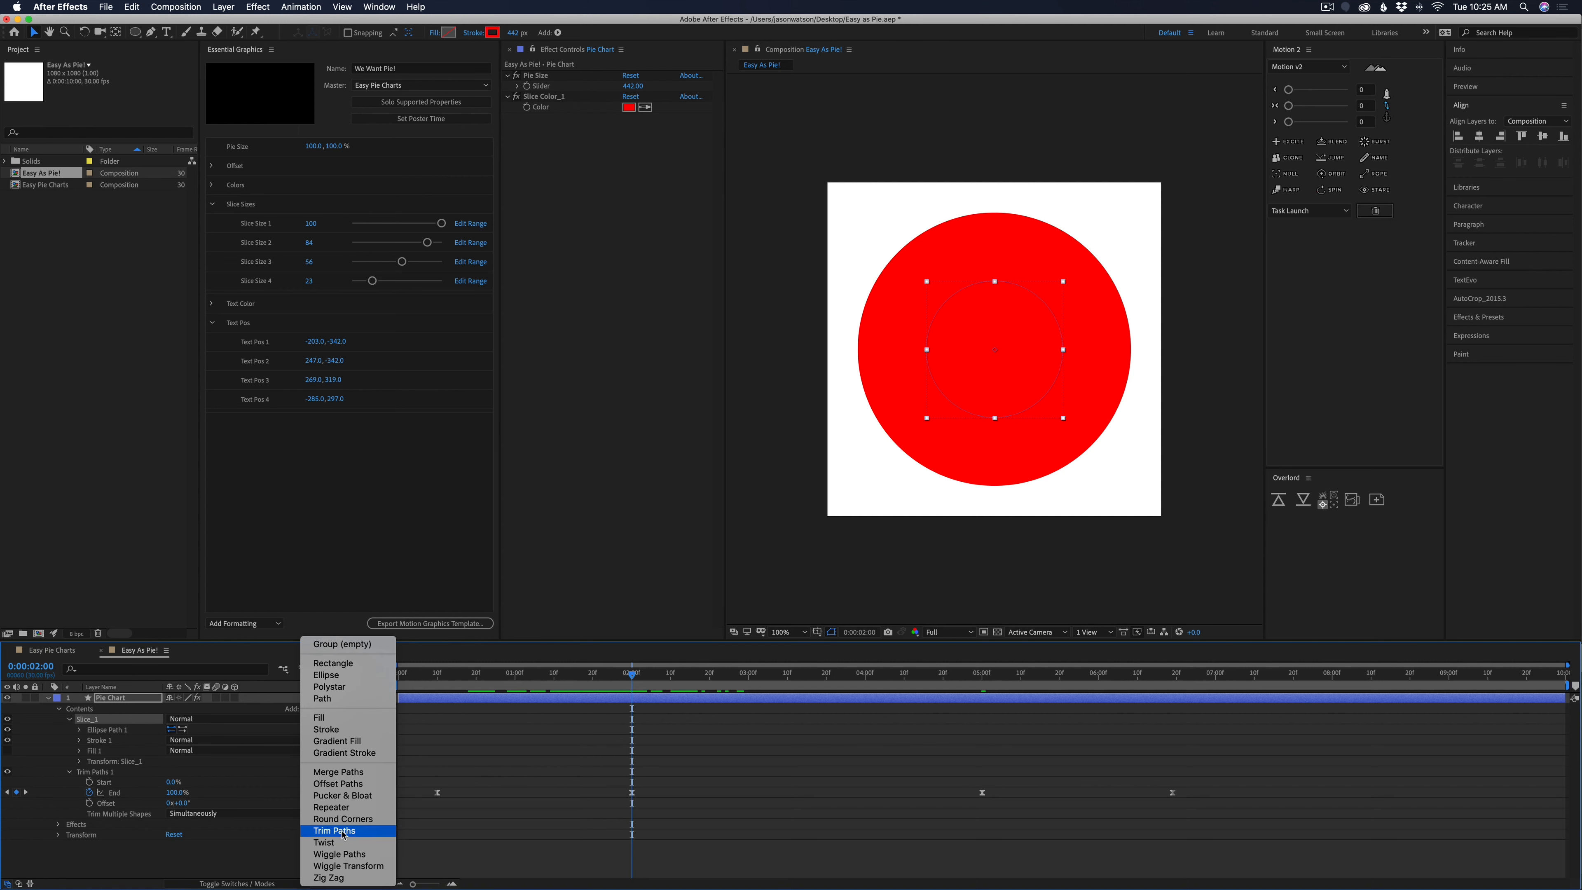
click(335, 830)
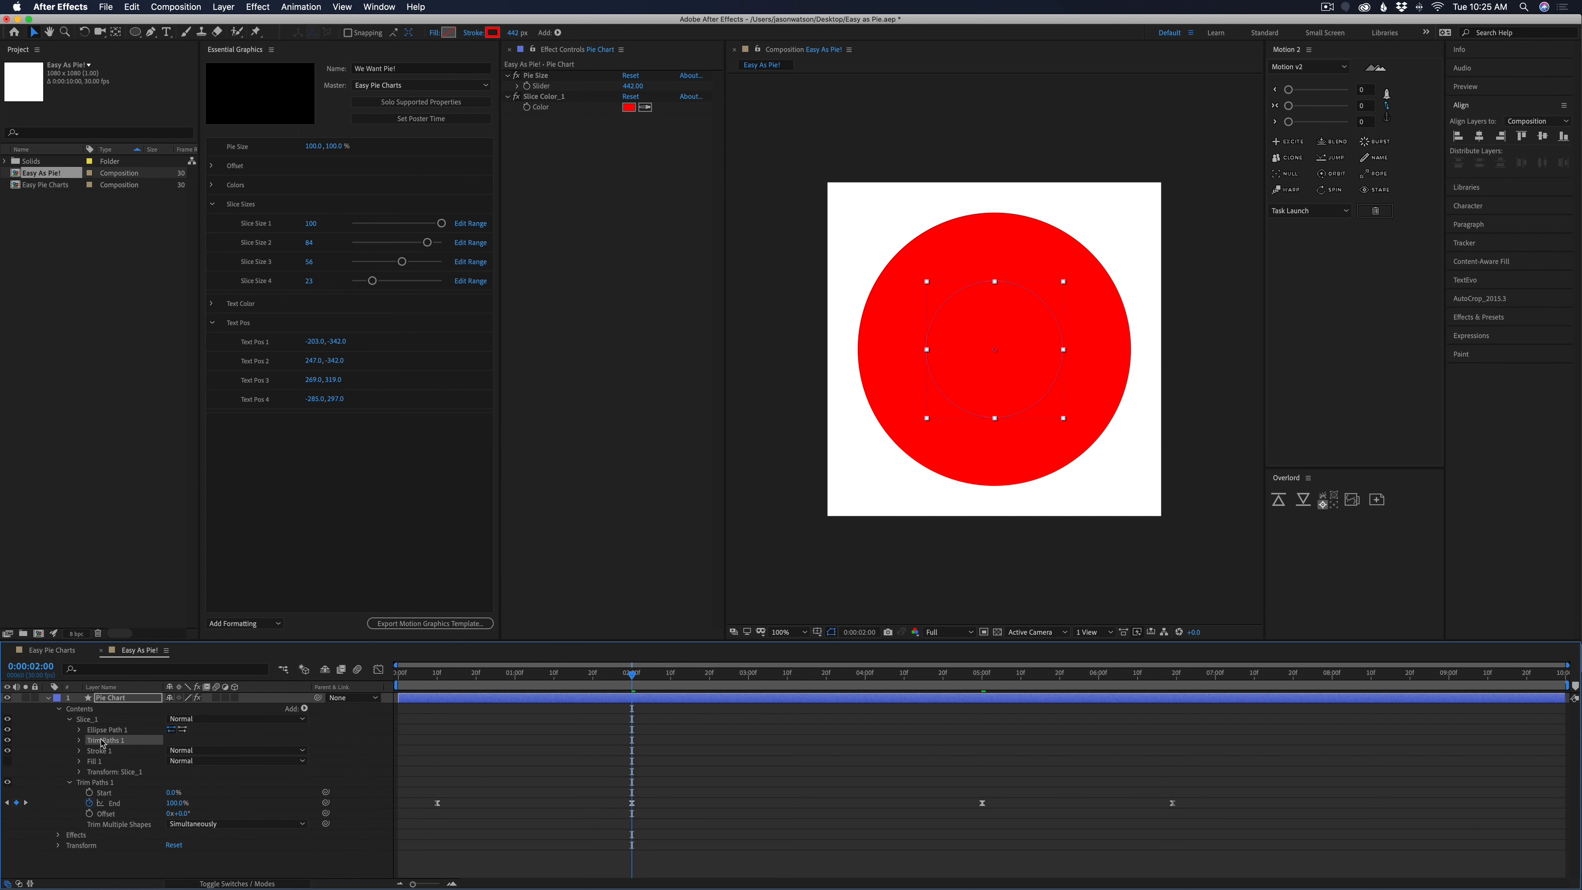
mouse_move(101, 743)
mouse_down()
mouse_move(77, 816)
mouse_move(95, 833)
mouse_move(74, 829)
mouse_move(97, 745)
mouse_move(95, 781)
mouse_move(117, 748)
mouse_up()
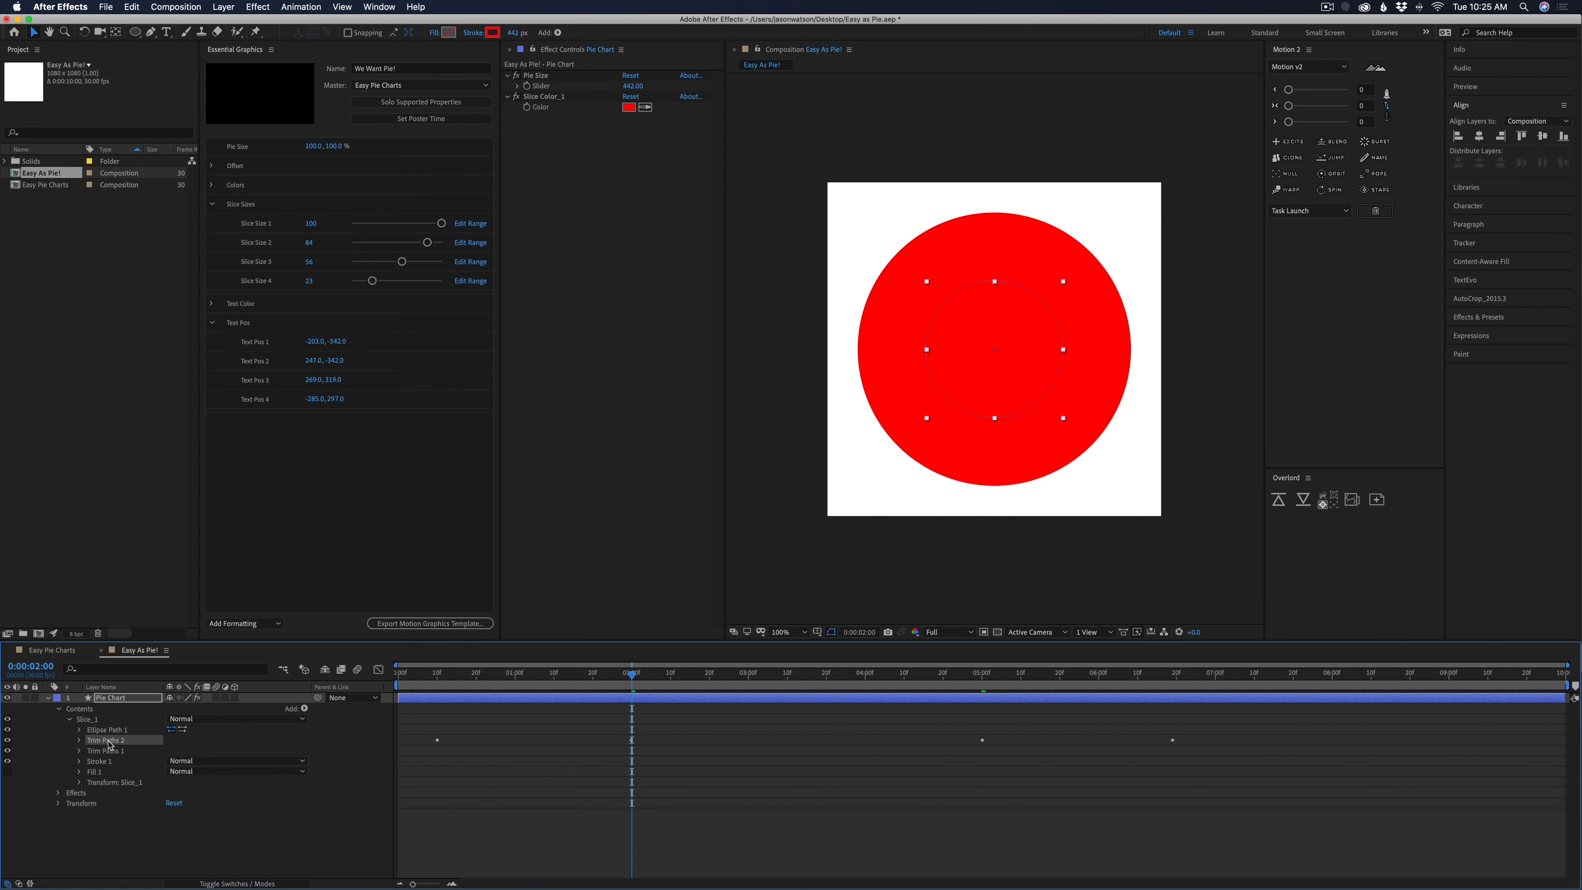
Rename the animated Trim Paths as Trim Paths 1 and the one below it as Trim Paths 2, and expand Trim Paths 2's properties
key(Return)
key(Return)
click(120, 750)
key(Return)
key(Right)
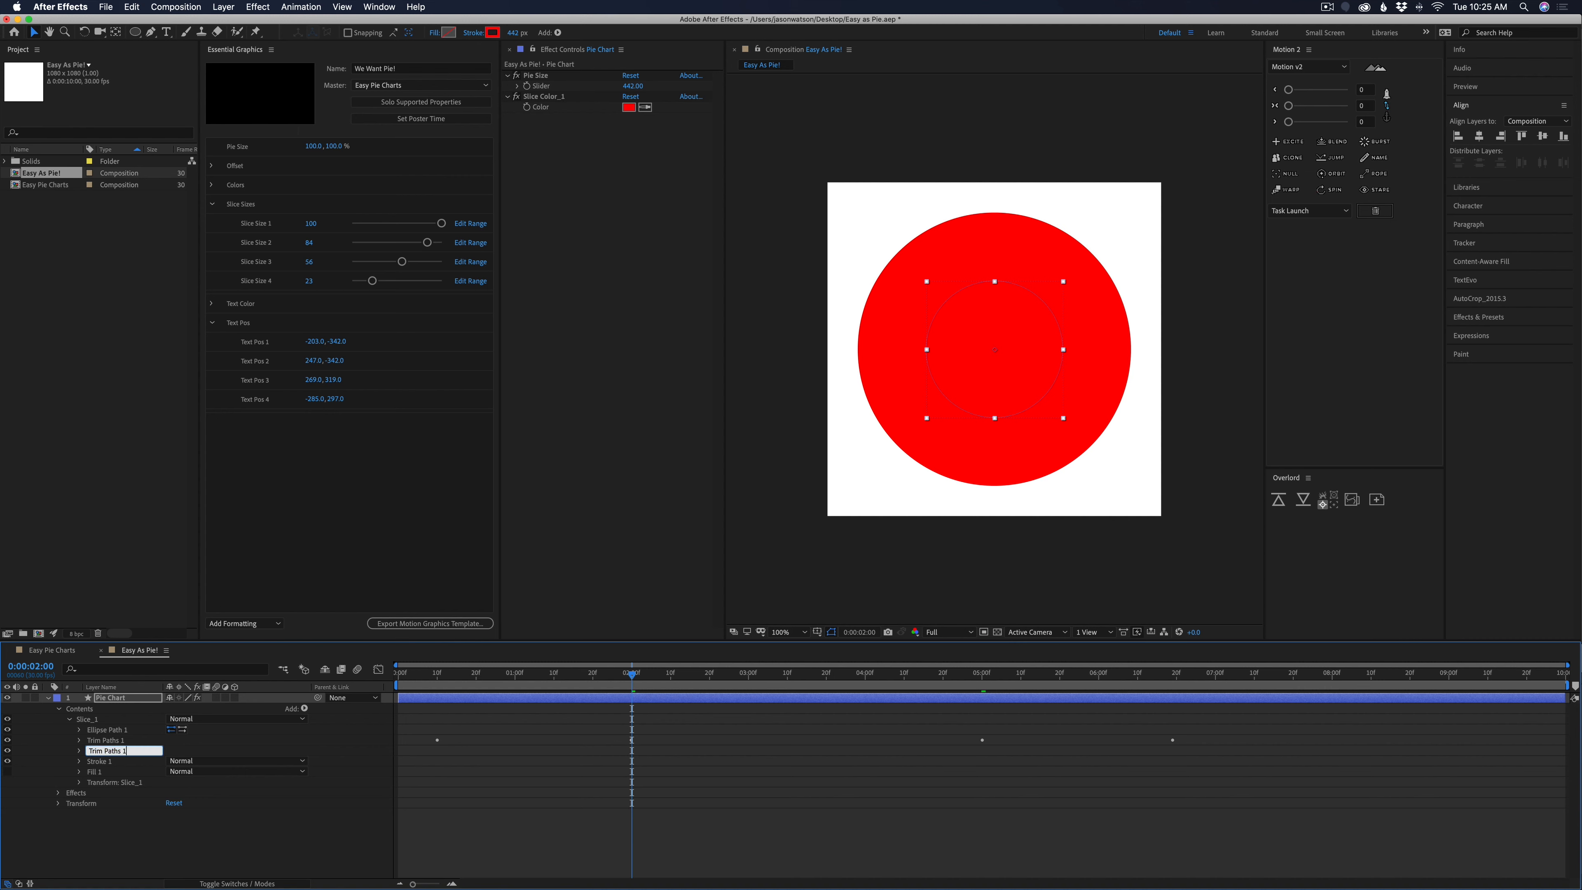
key(Return)
click(79, 751)
Try an End value of about 32% on Trim Paths 2, preview the wipe, and restore End to 100%
mouse_move(634, 671)
mouse_down()
mouse_move(463, 673)
mouse_move(639, 687)
mouse_move(622, 691)
mouse_up()
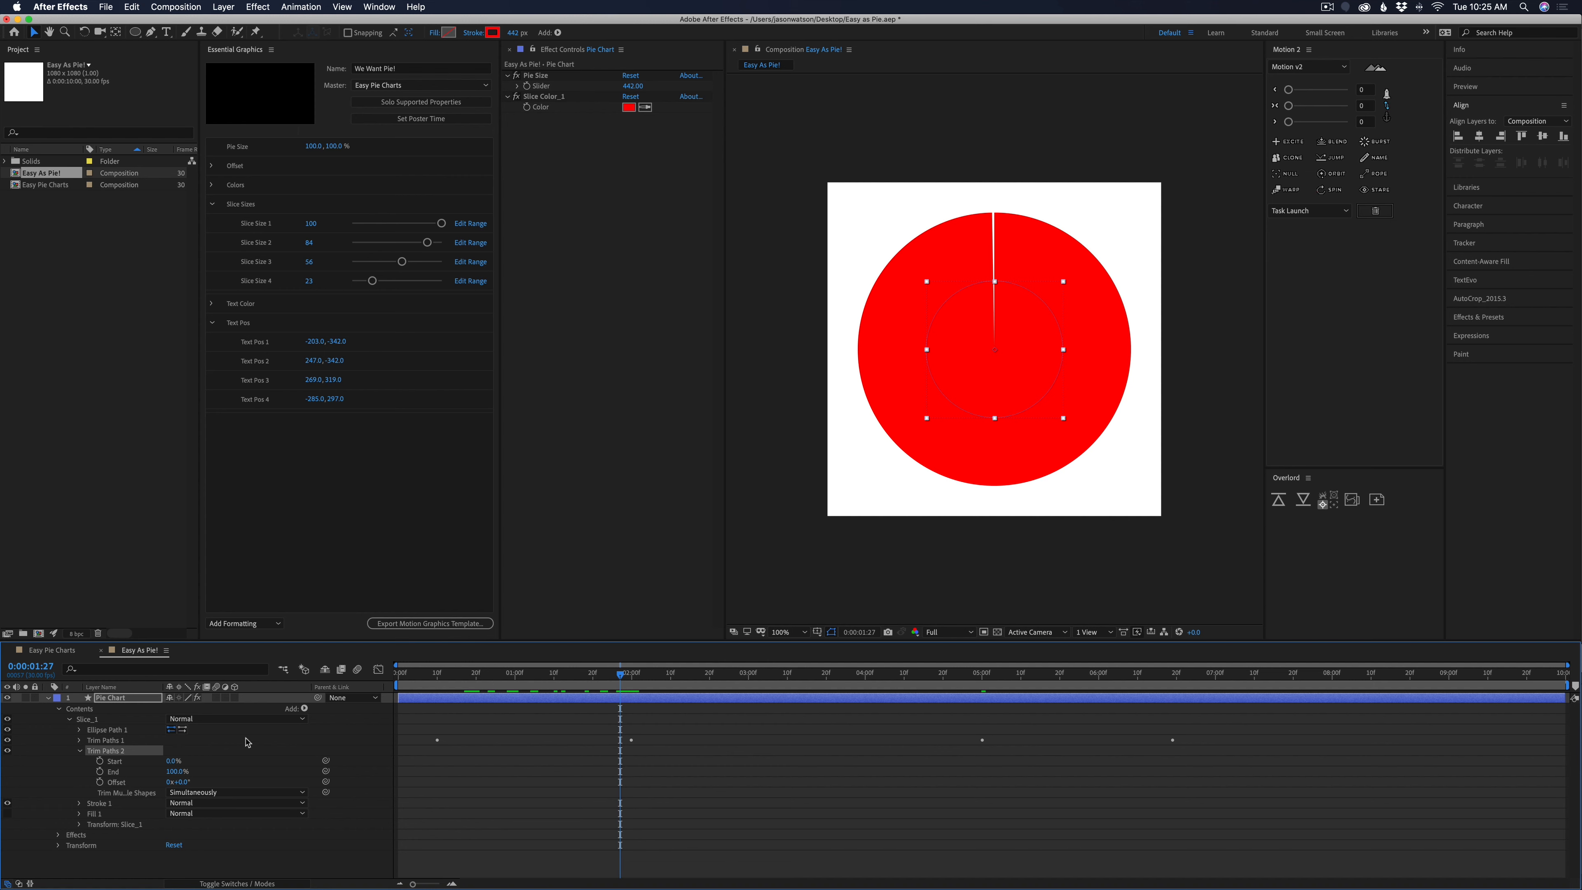
click(632, 674)
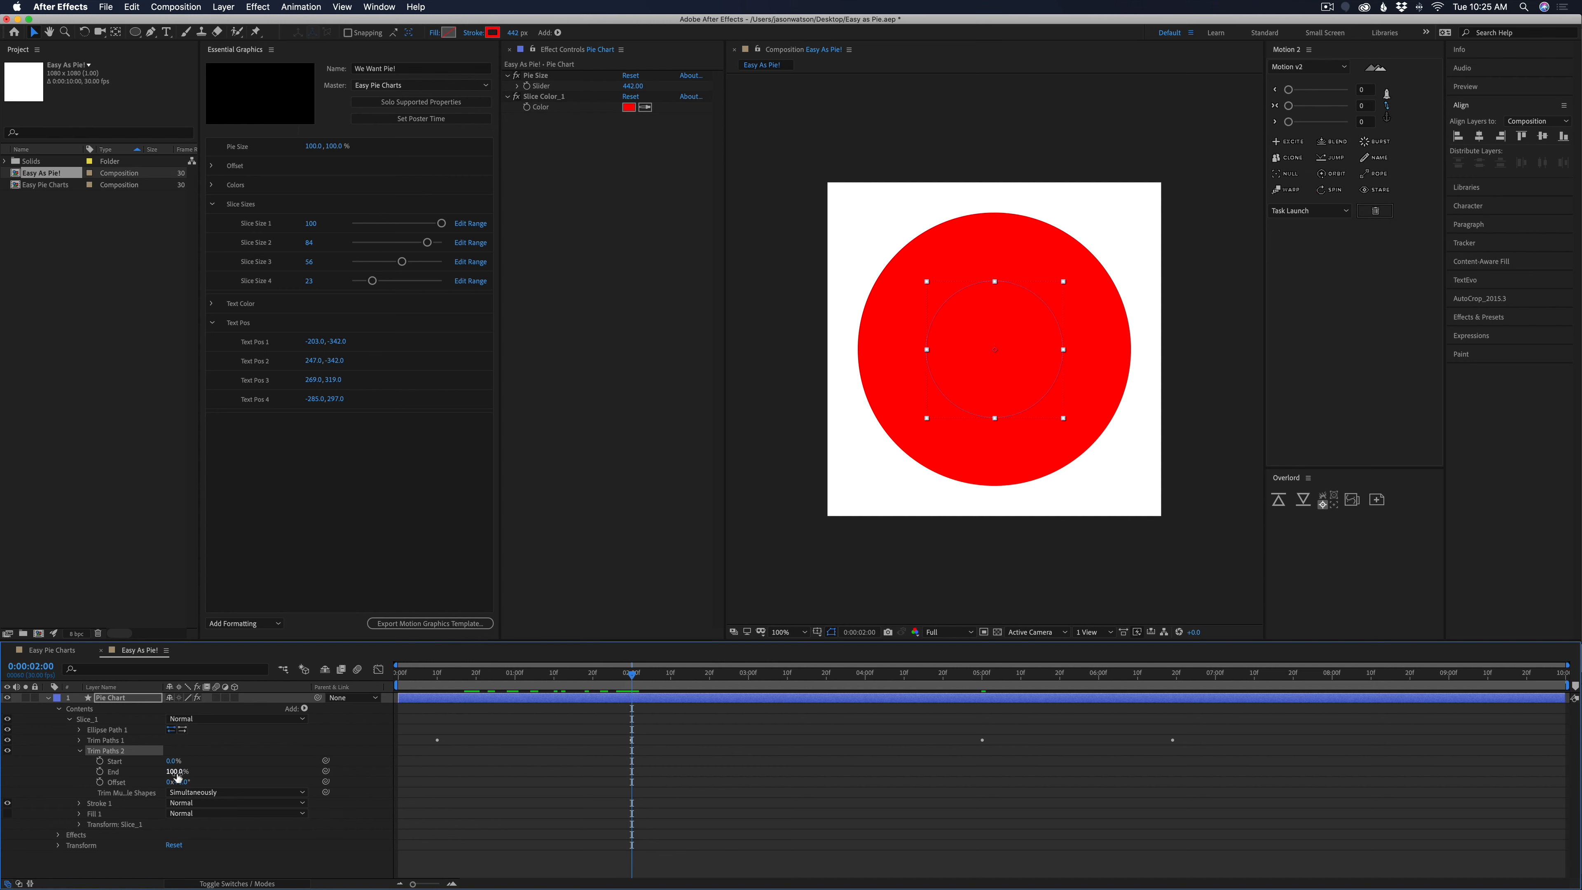
drag(177, 776, 138, 777)
drag(633, 675, 441, 675)
key(space)
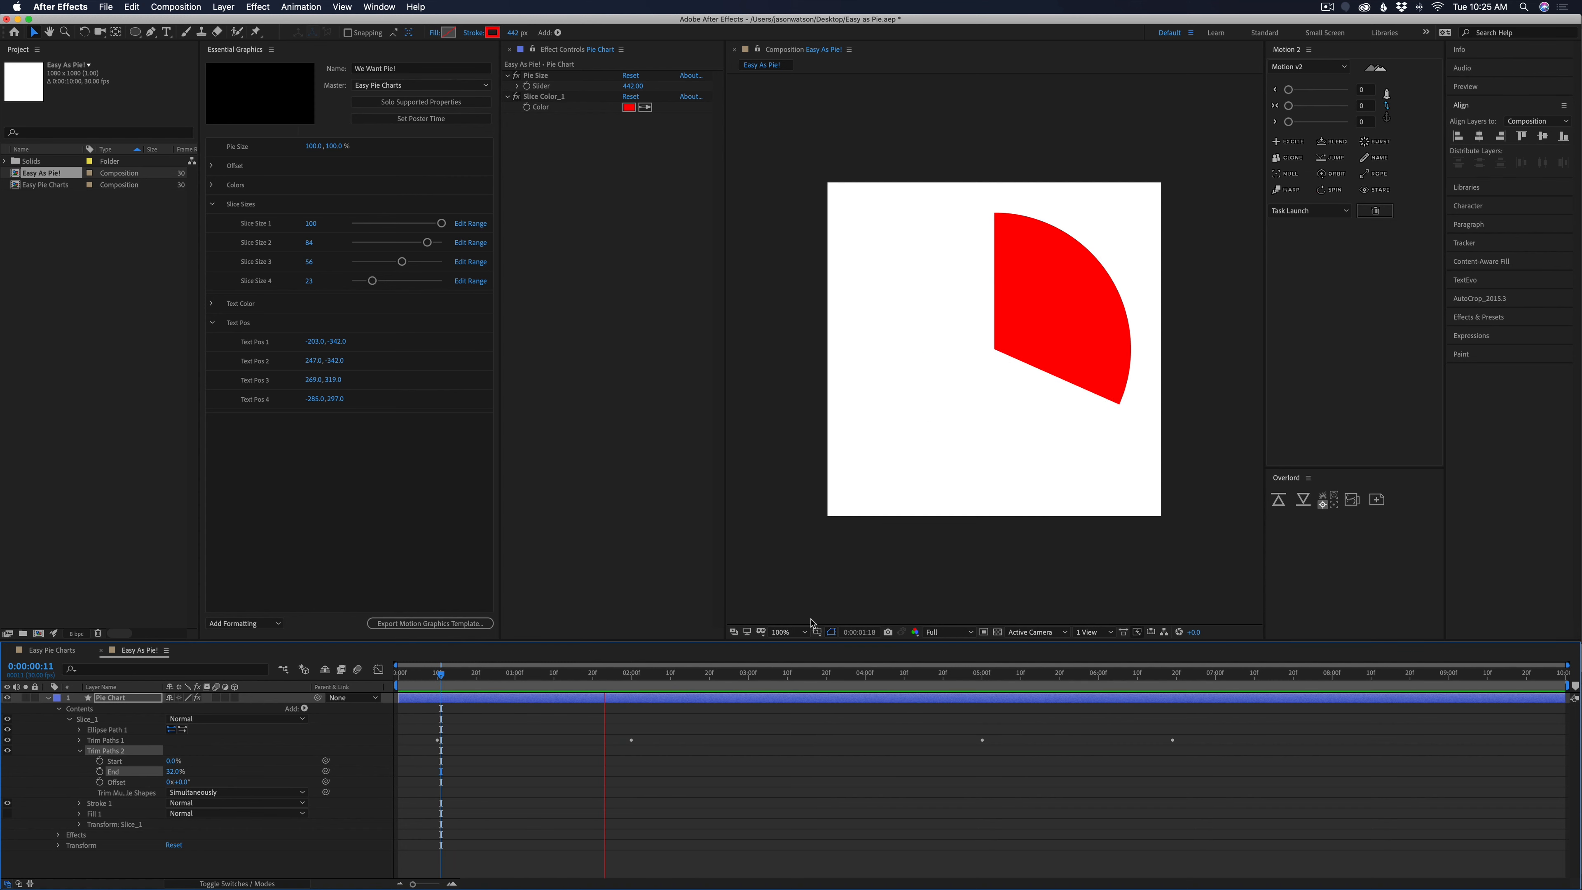
key(space)
drag(175, 772, 254, 770)
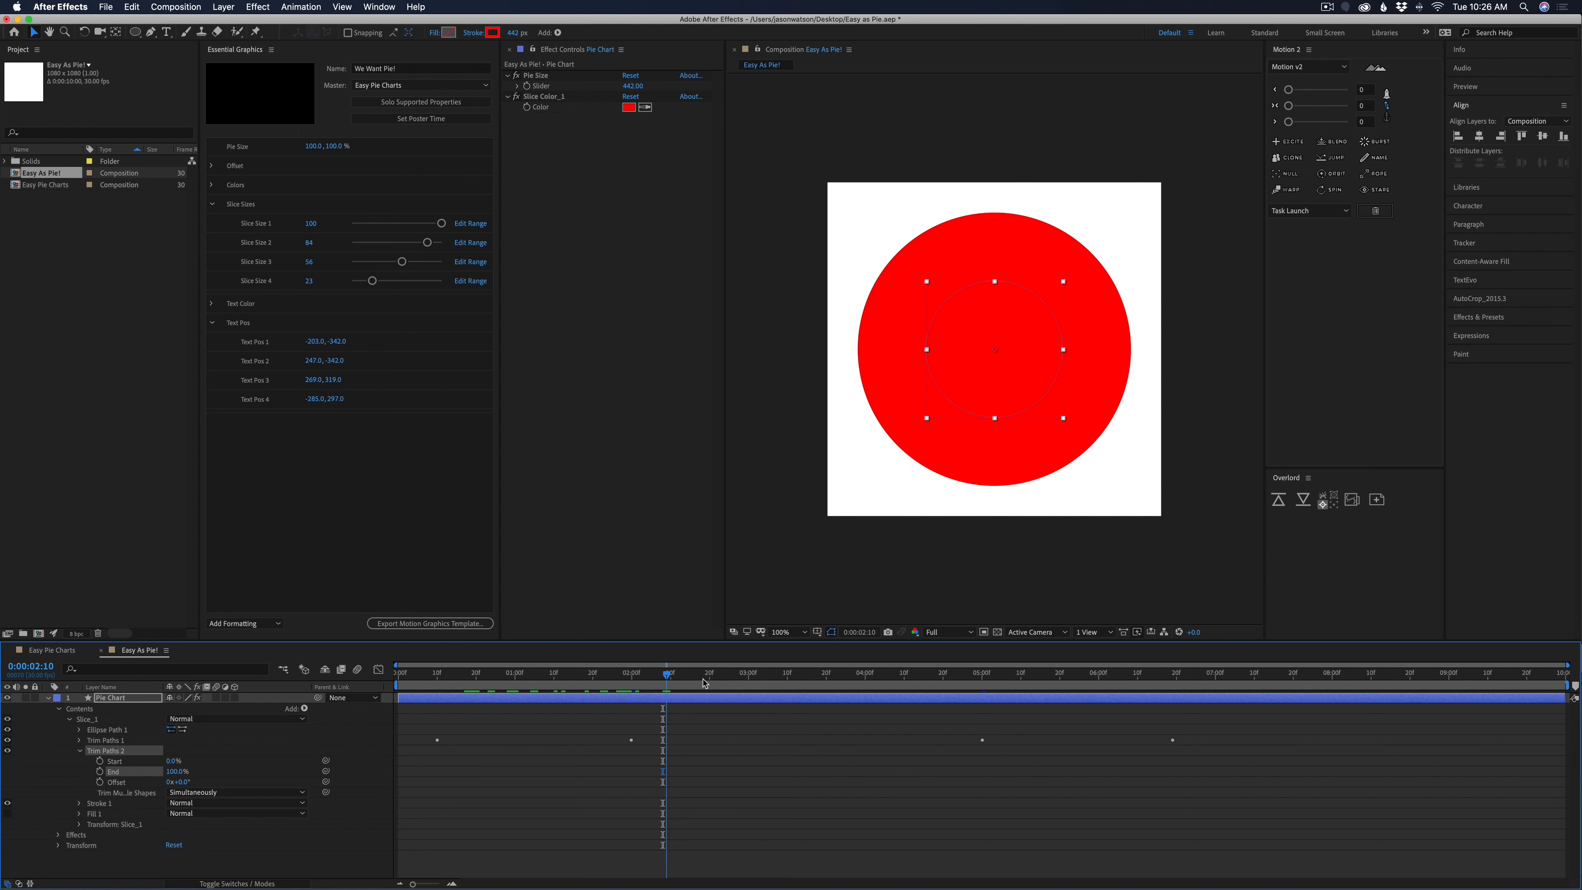
mouse_move(668, 681)
mouse_down()
mouse_move(1084, 686)
mouse_move(1186, 721)
mouse_move(897, 725)
mouse_move(645, 678)
mouse_move(694, 678)
mouse_up()
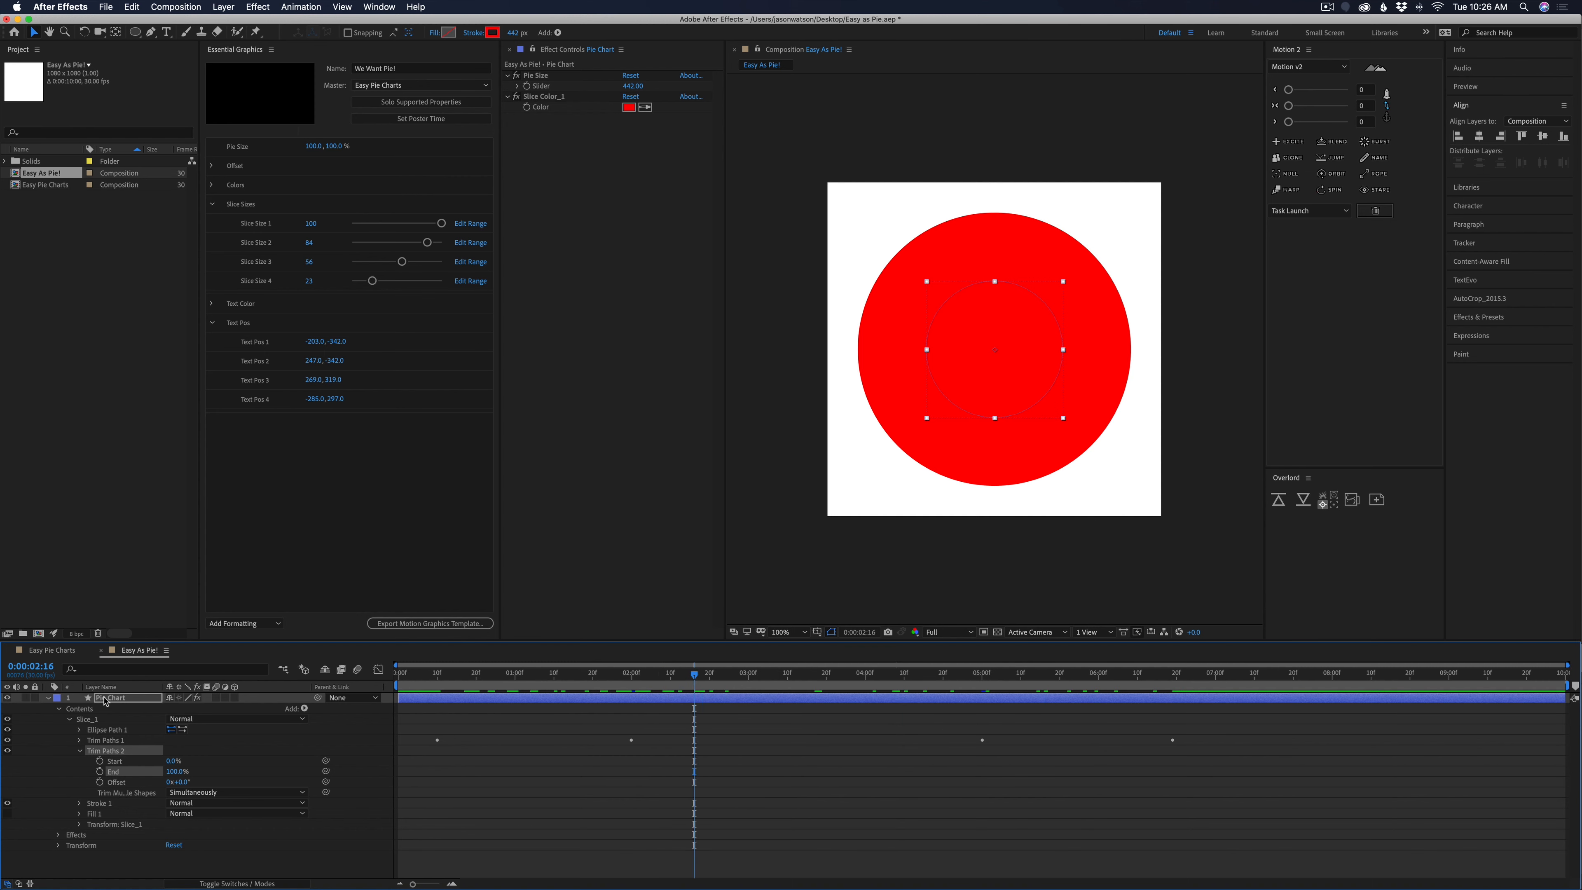
Add a Slider Control to the Pie Chart layer and rename it Slice Size_1
click(114, 700)
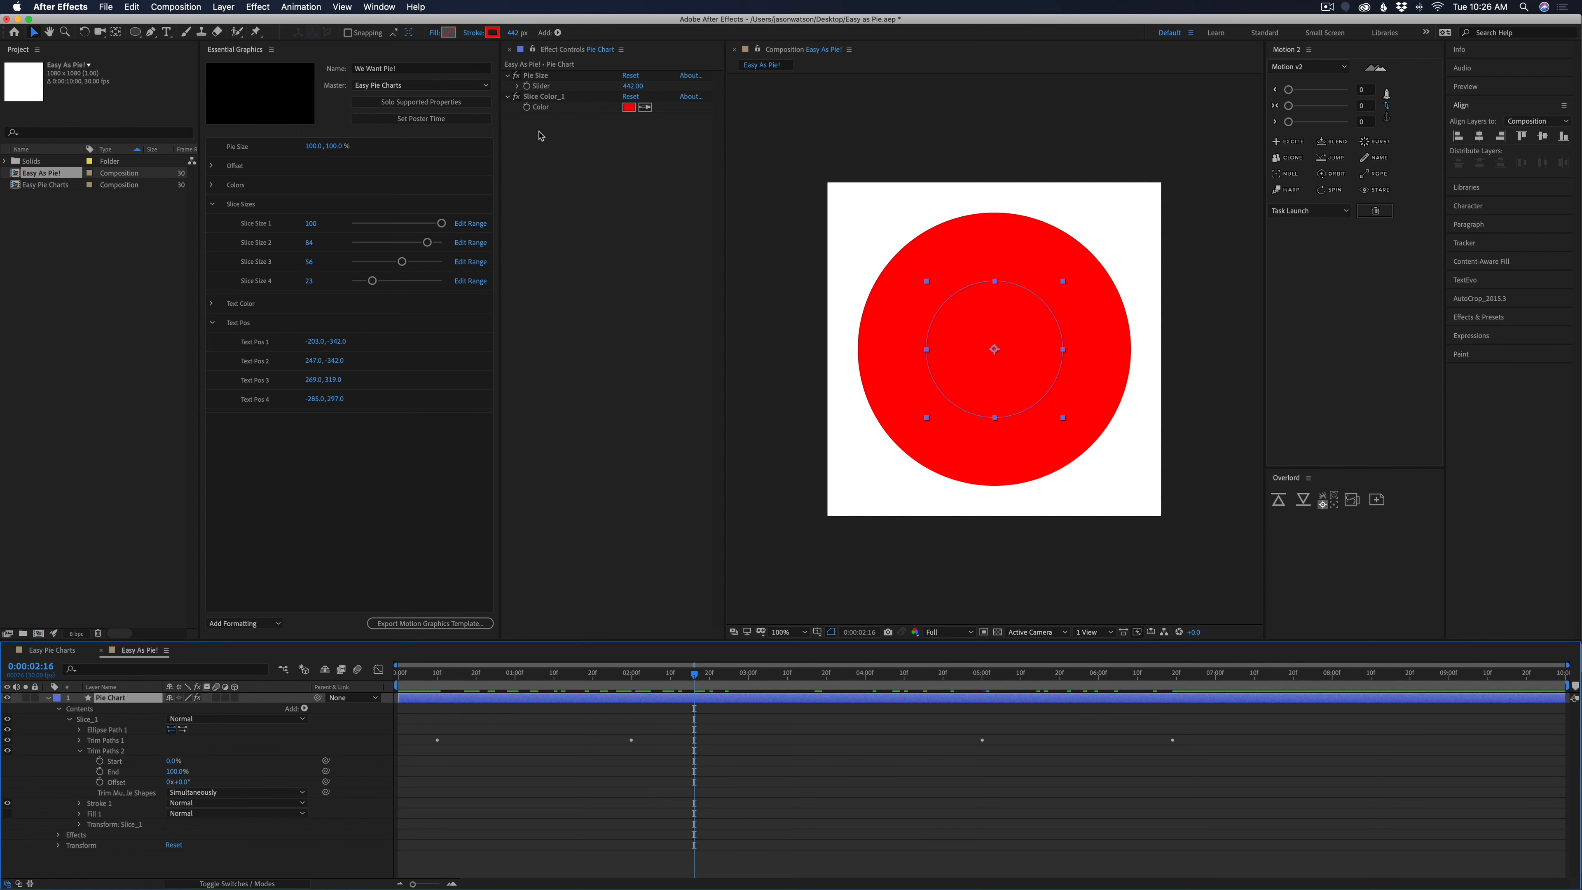
click(258, 7)
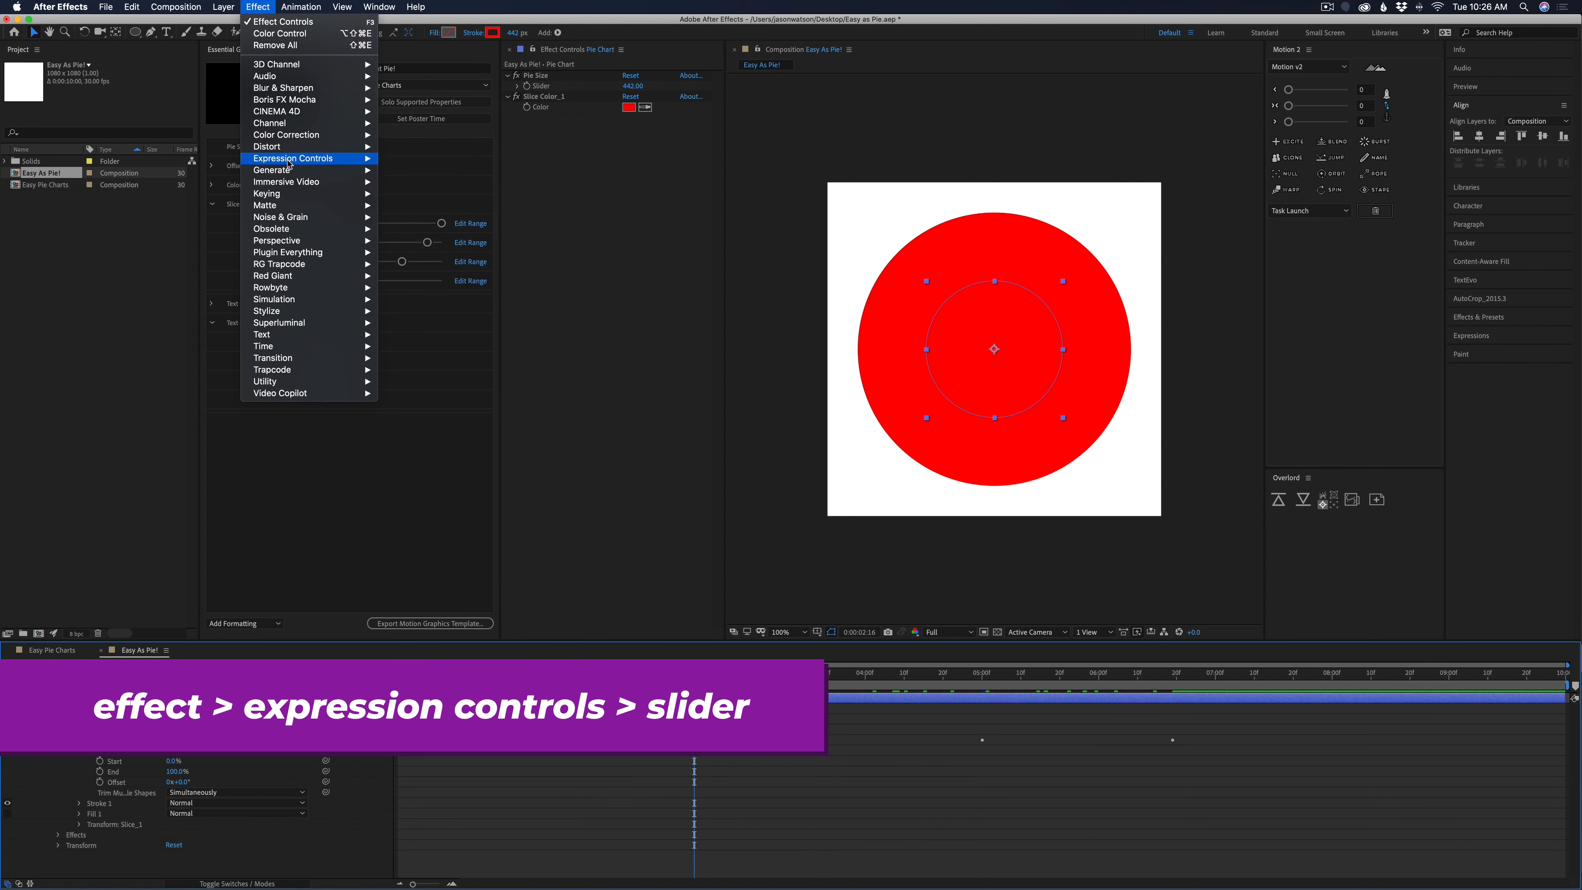
click(436, 231)
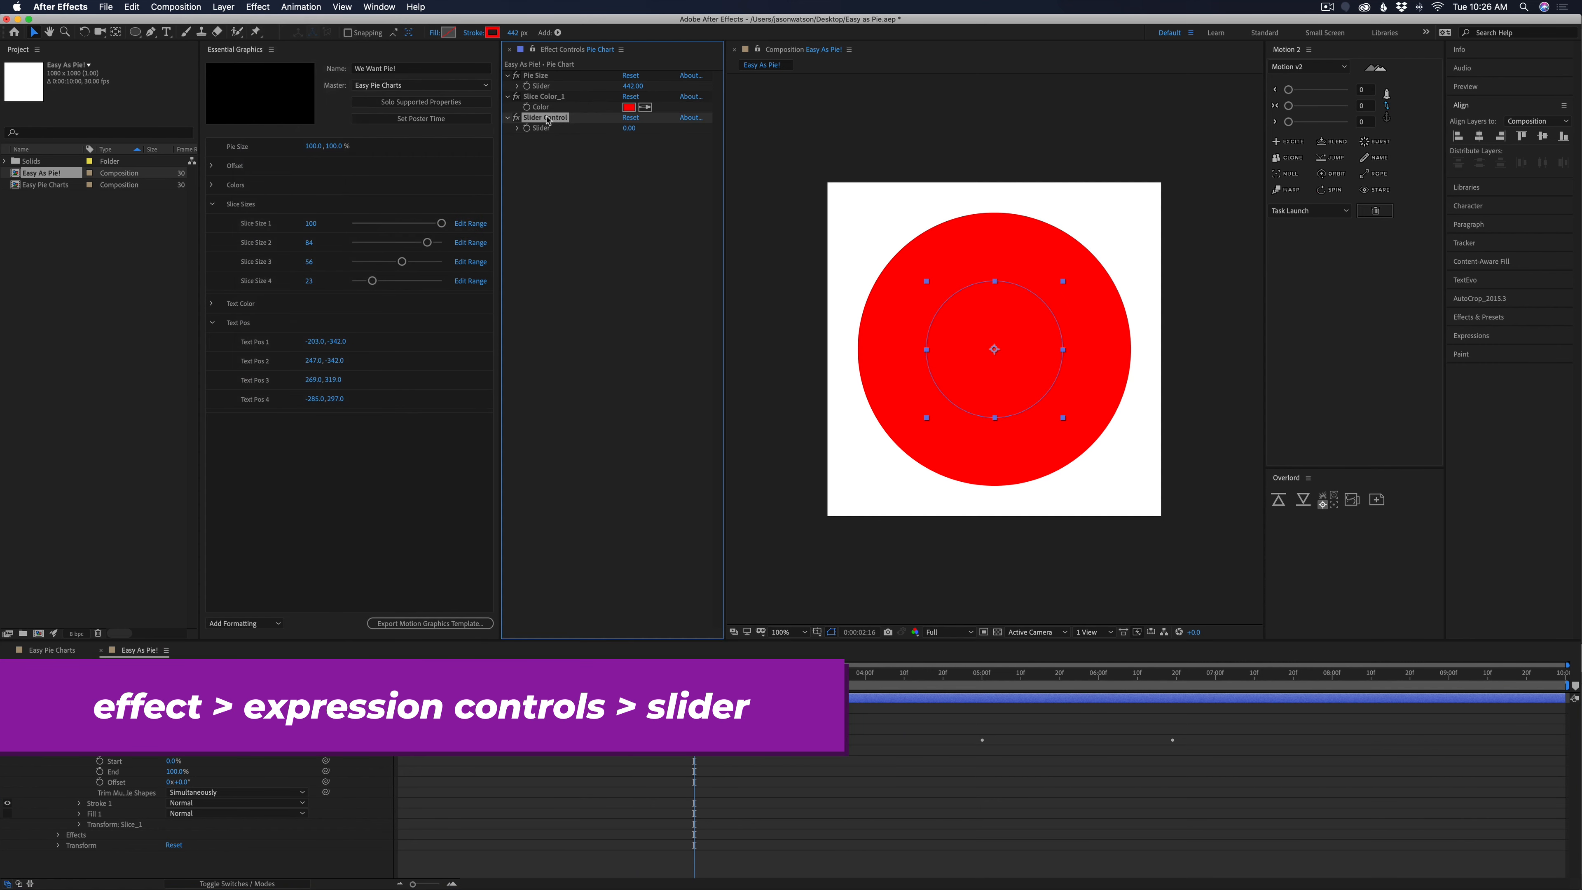
key(Return)
text(Slice Size_1)
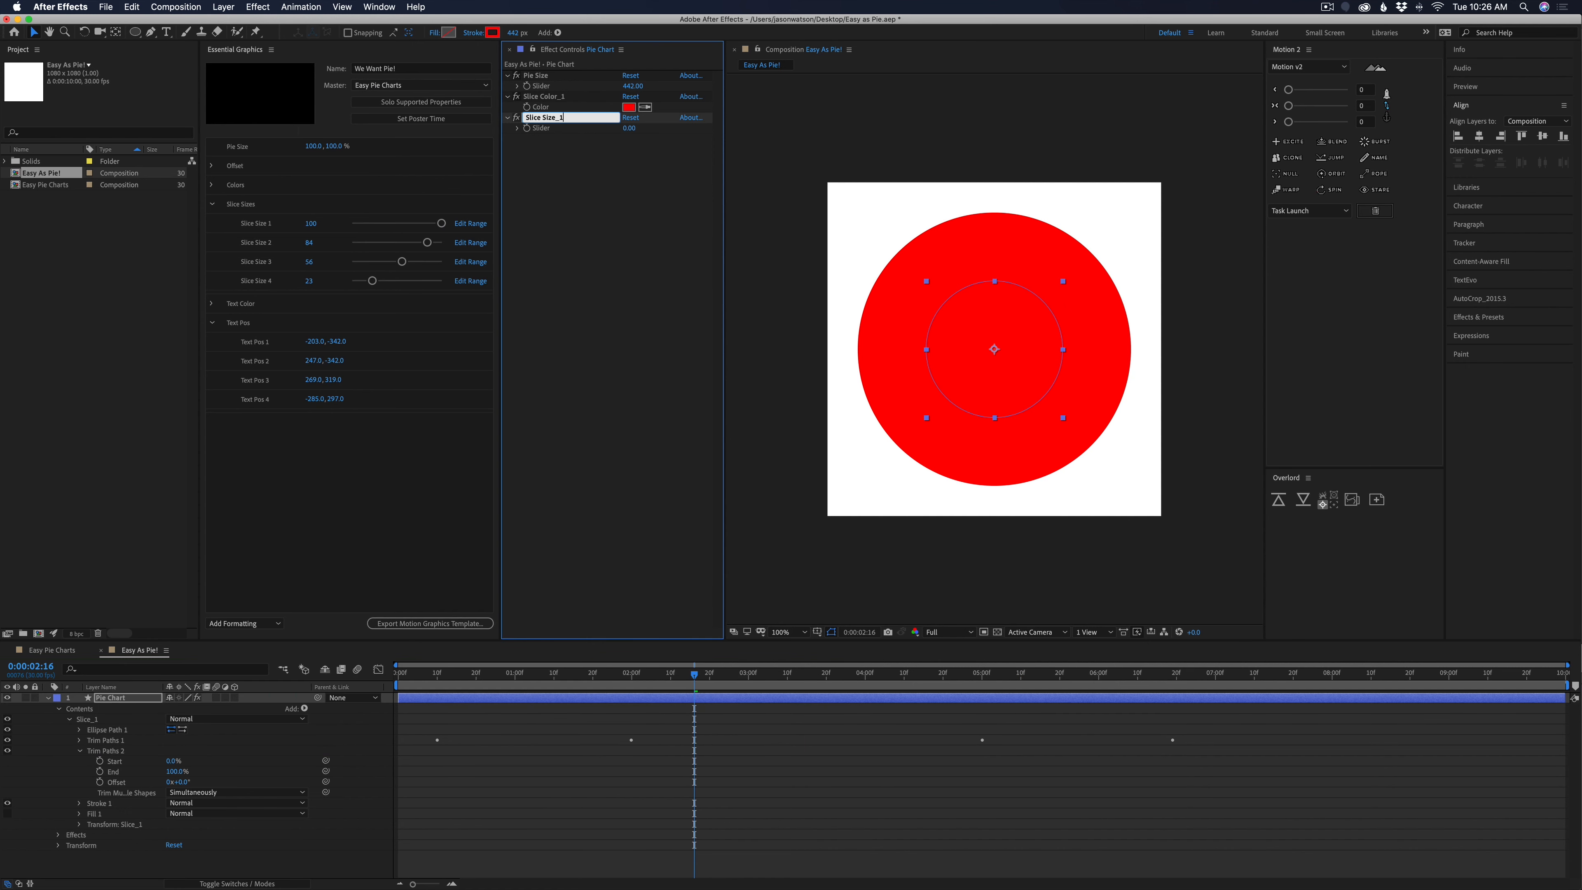
key(Return)
click(558, 249)
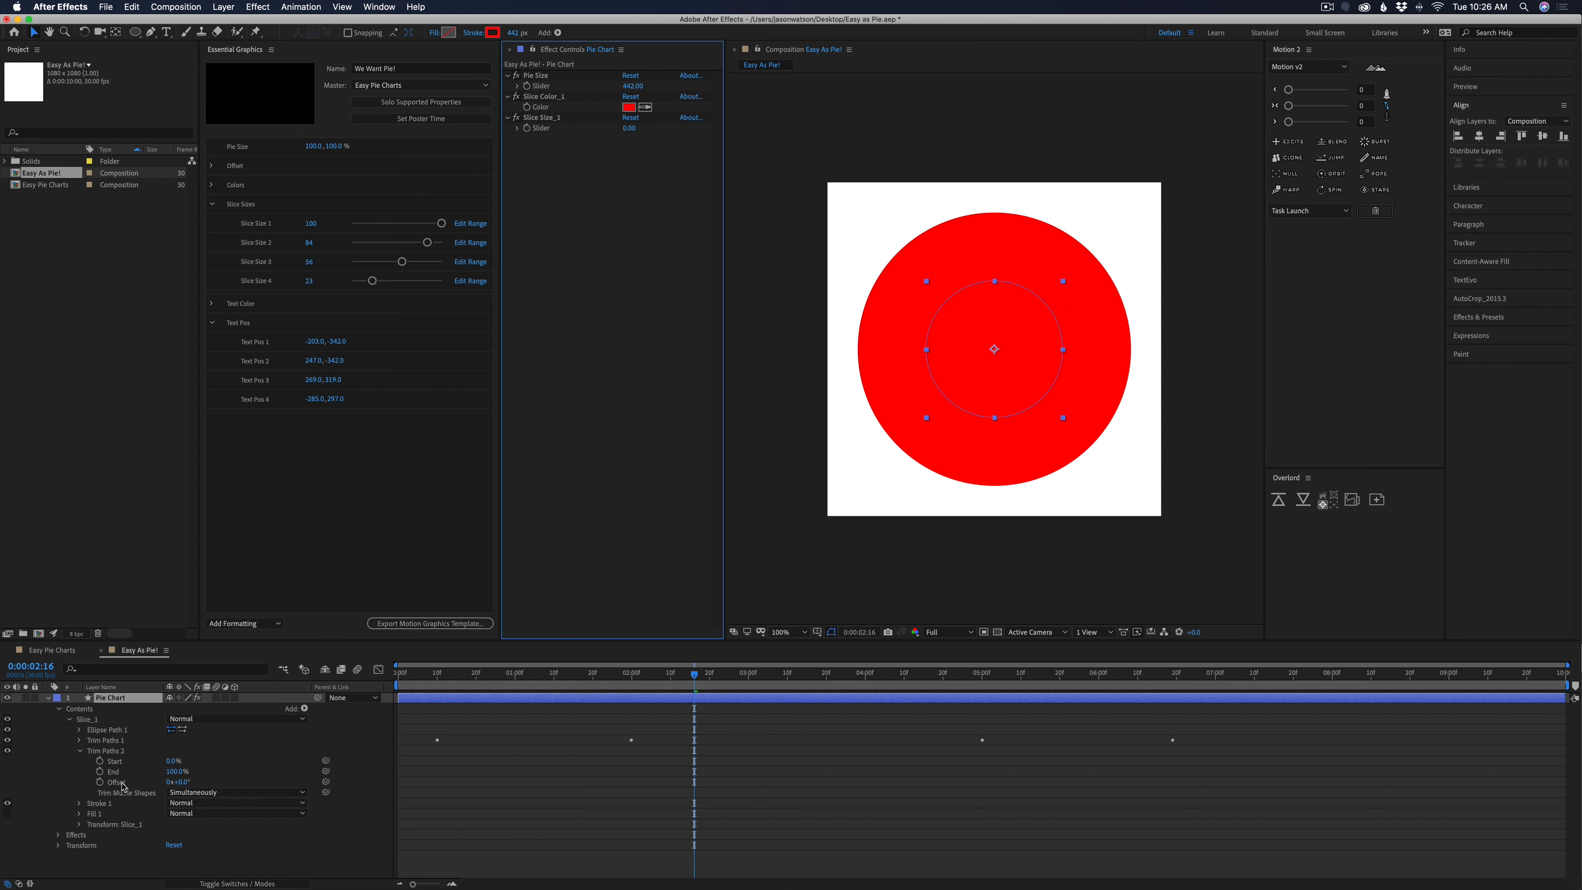
Link Trim Paths 2's End to the Slice Size_1 slider and set the slider to 100
click(114, 772)
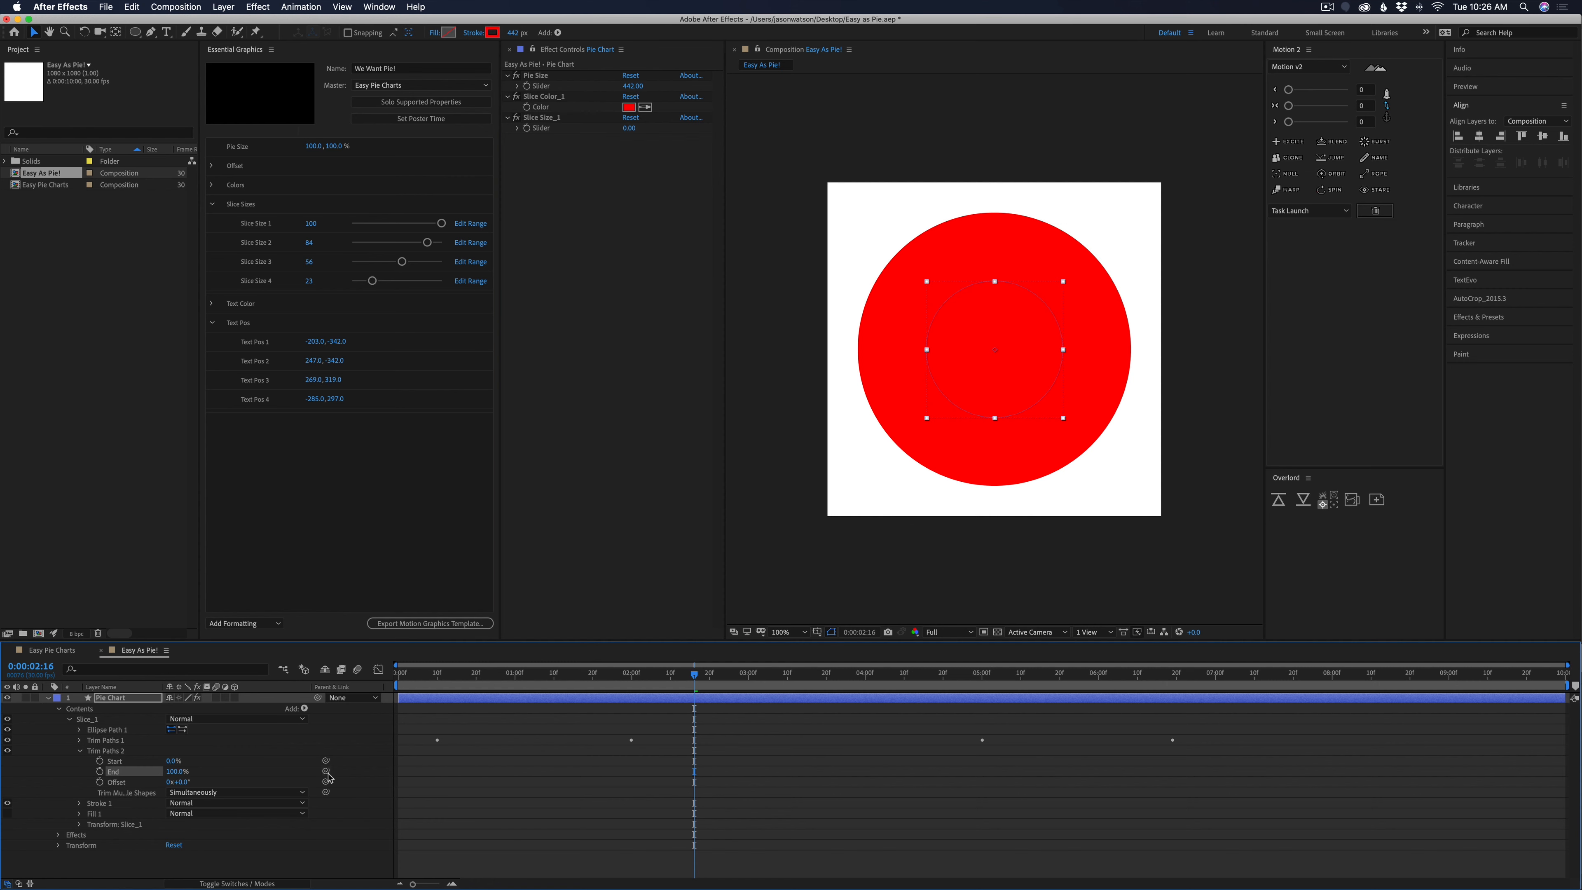
drag(326, 771, 547, 131)
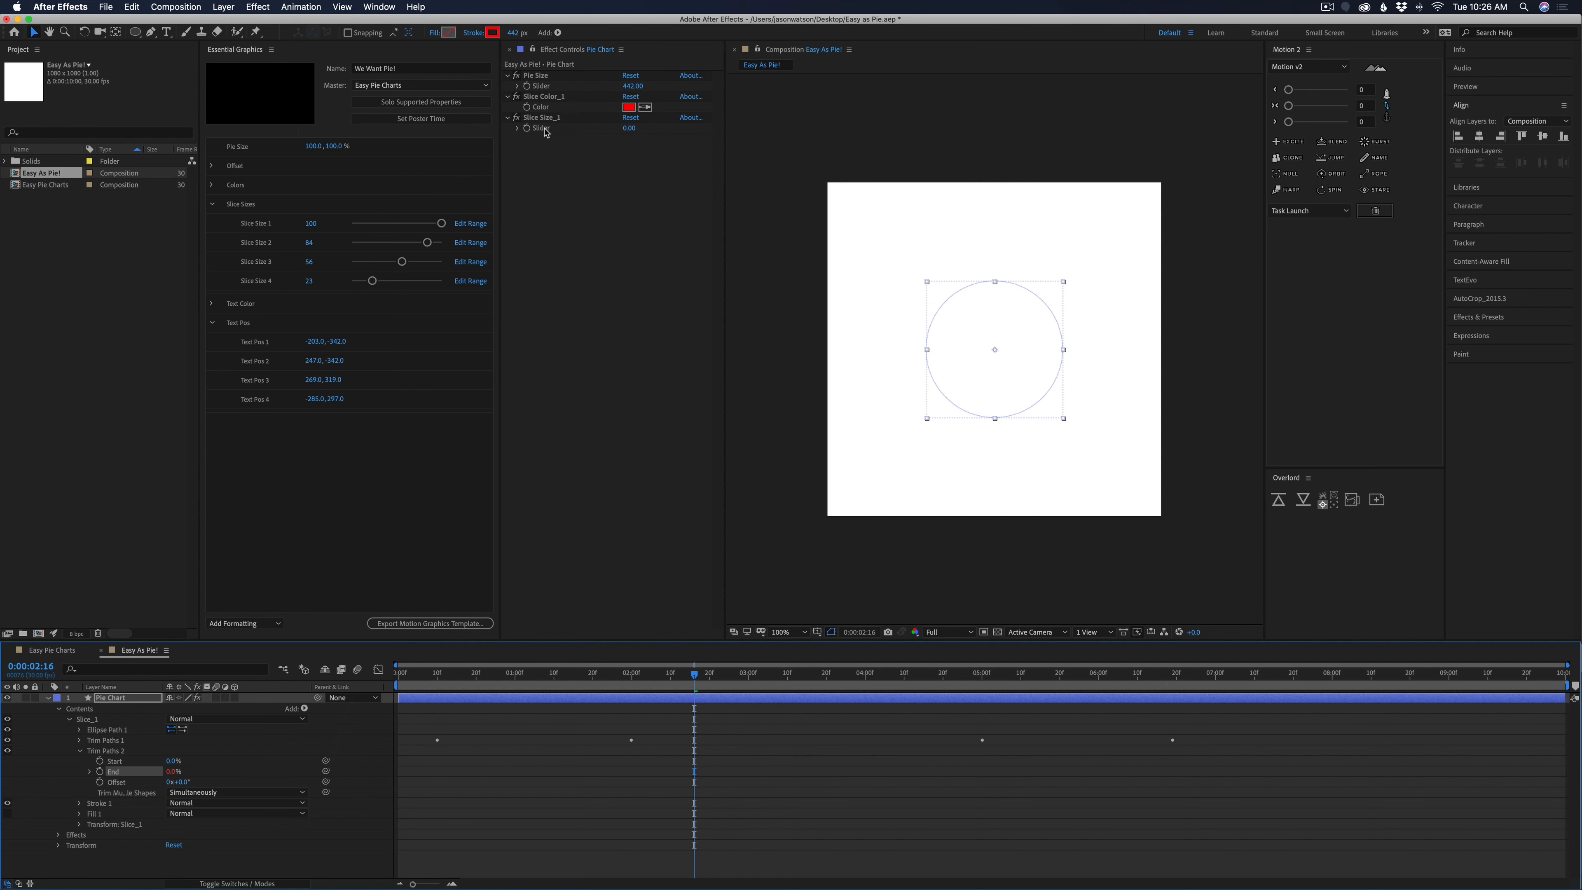
click(641, 130)
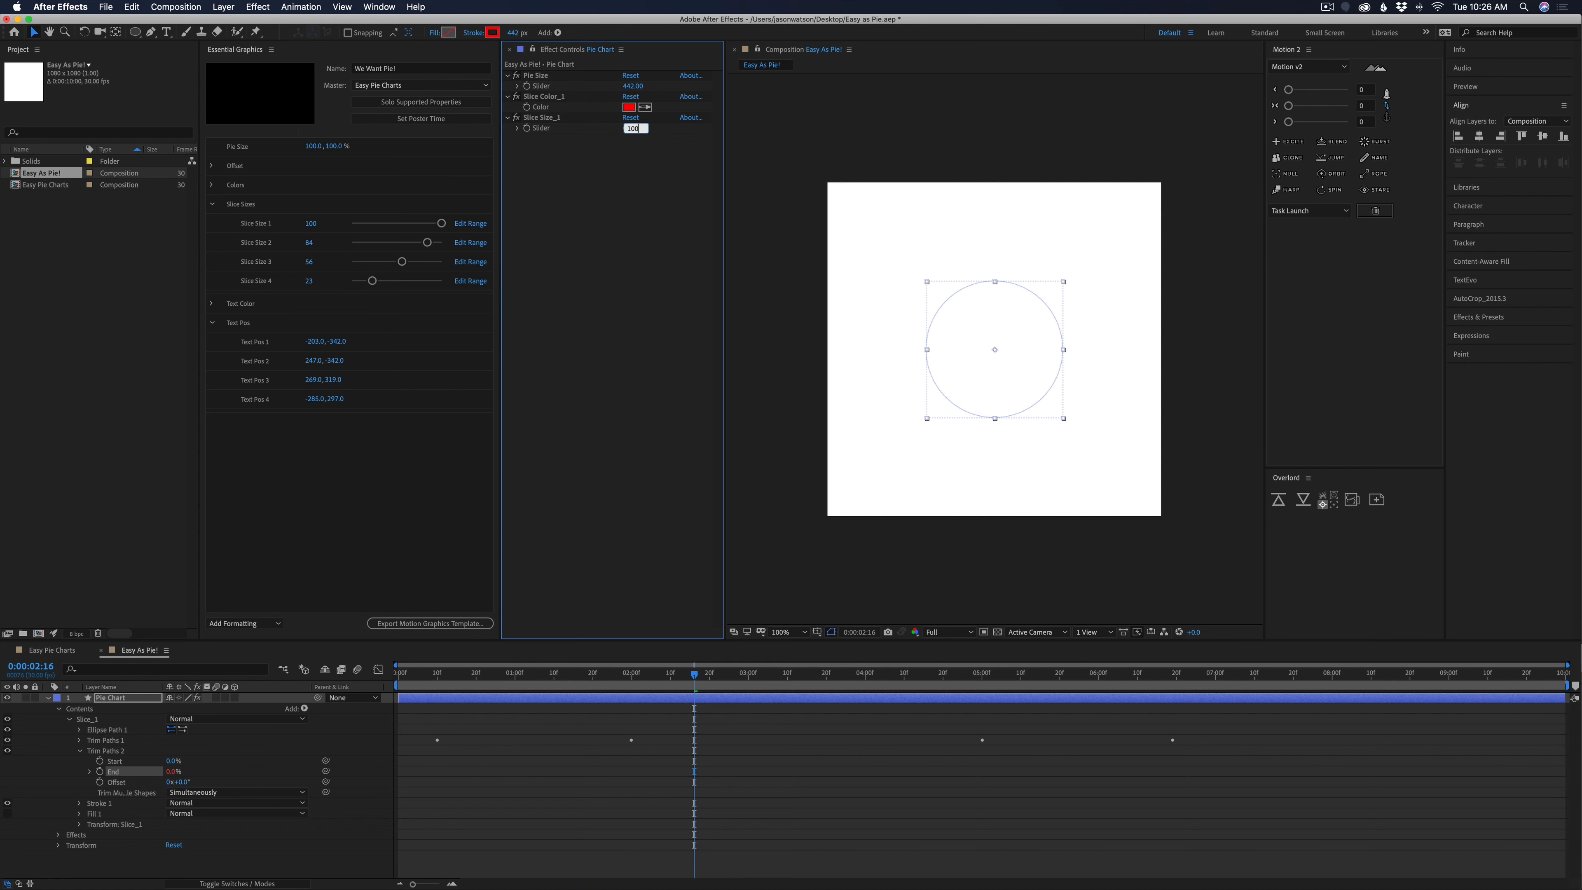
key(Return)
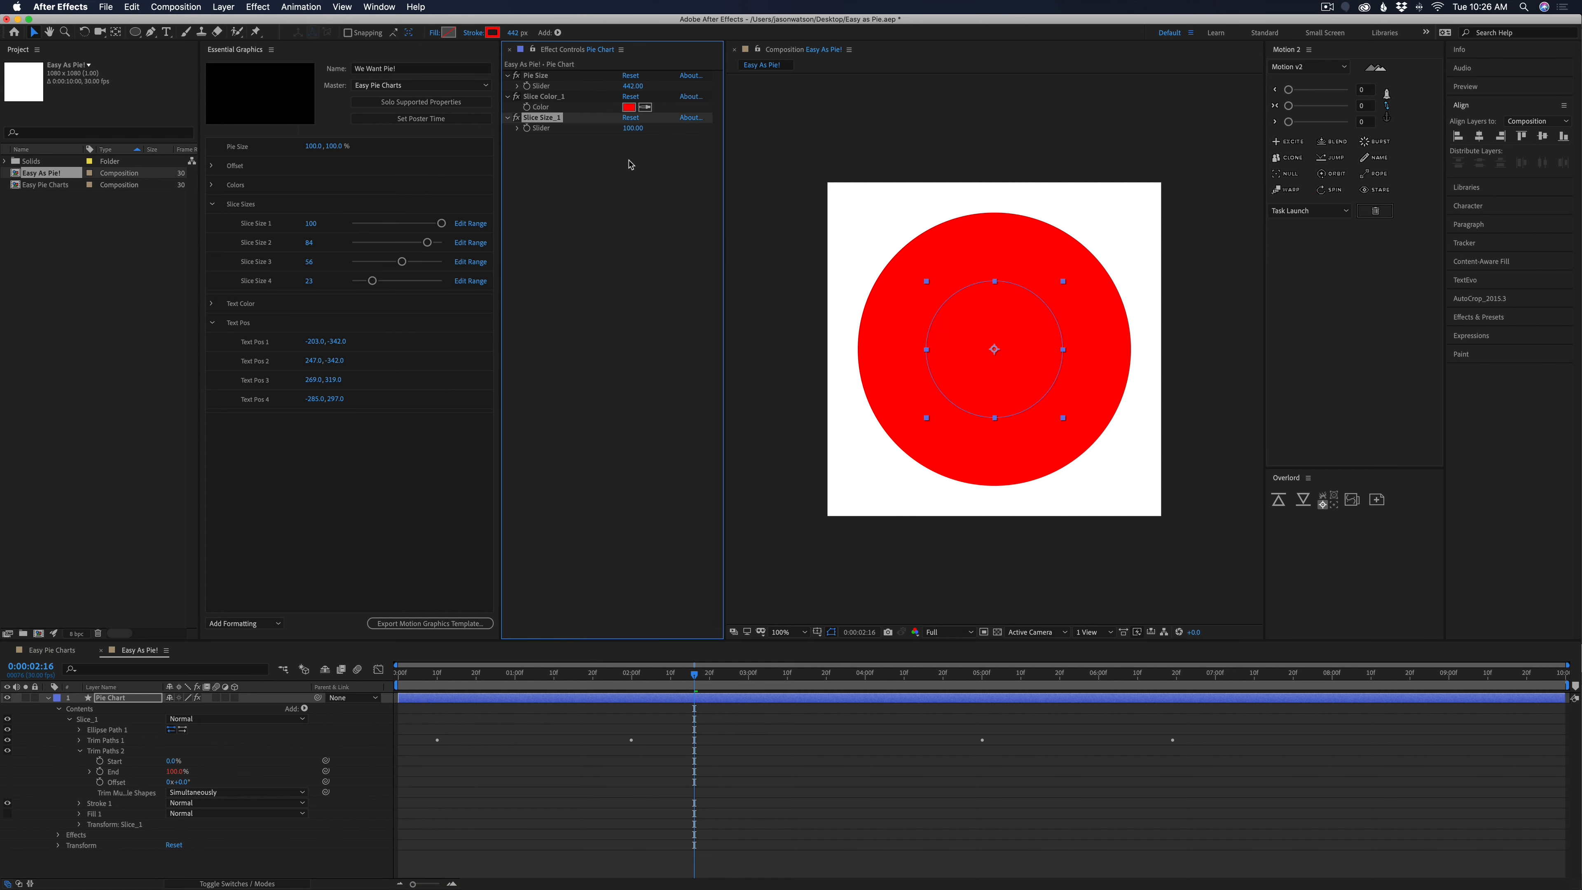
mouse_move(634, 128)
mouse_down()
mouse_move(611, 133)
mouse_move(644, 137)
mouse_up()
click(731, 798)
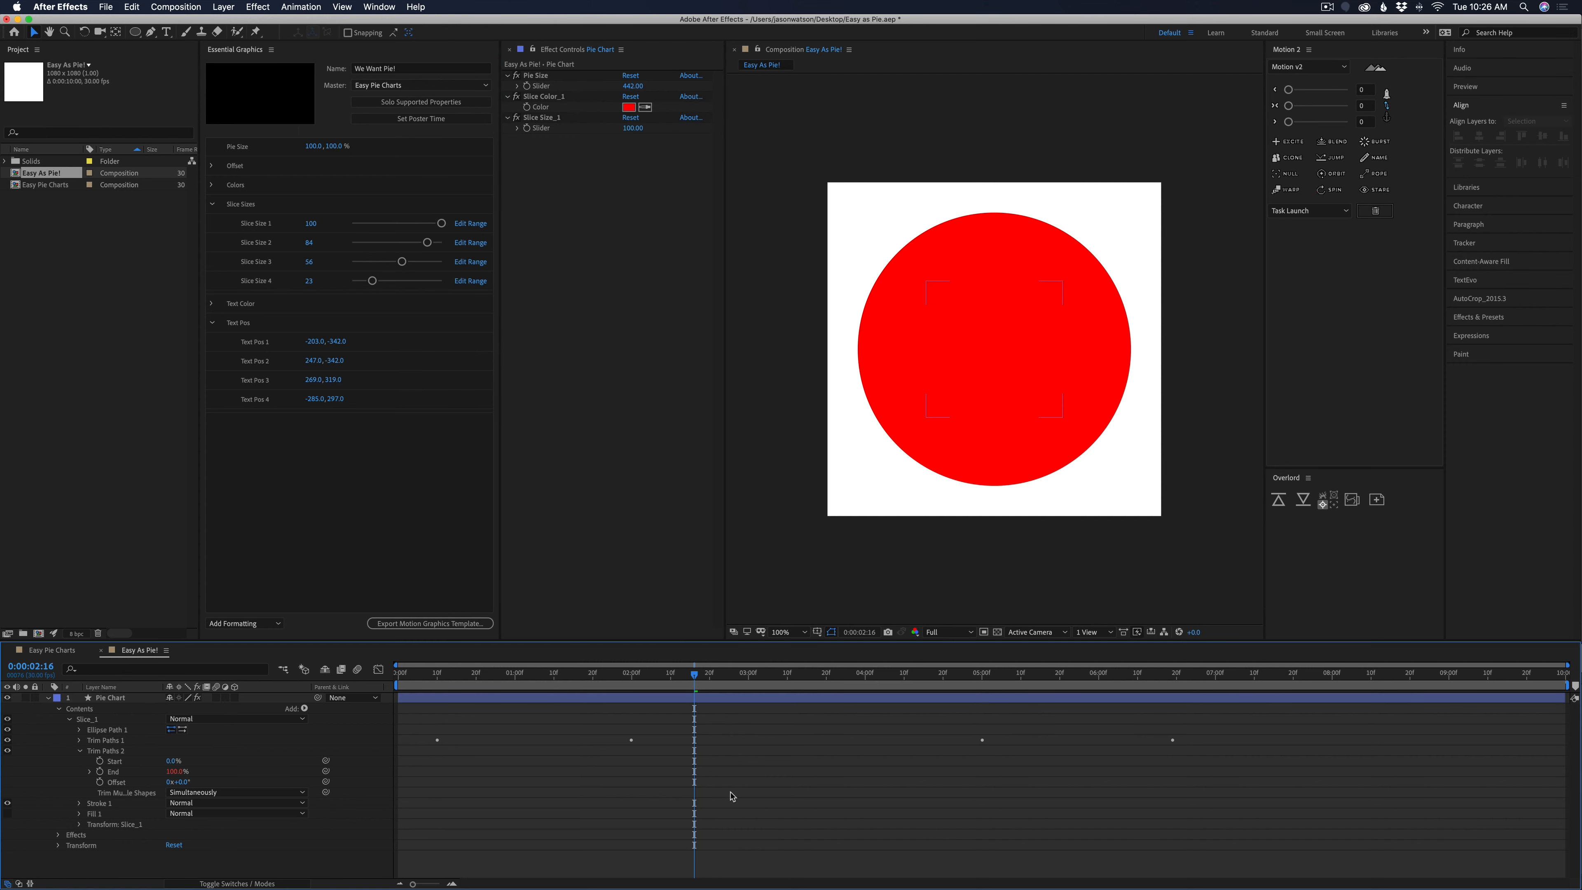
Collapse the Slice_1 group and duplicate it three times so the Pie Chart layer has four slices
click(68, 719)
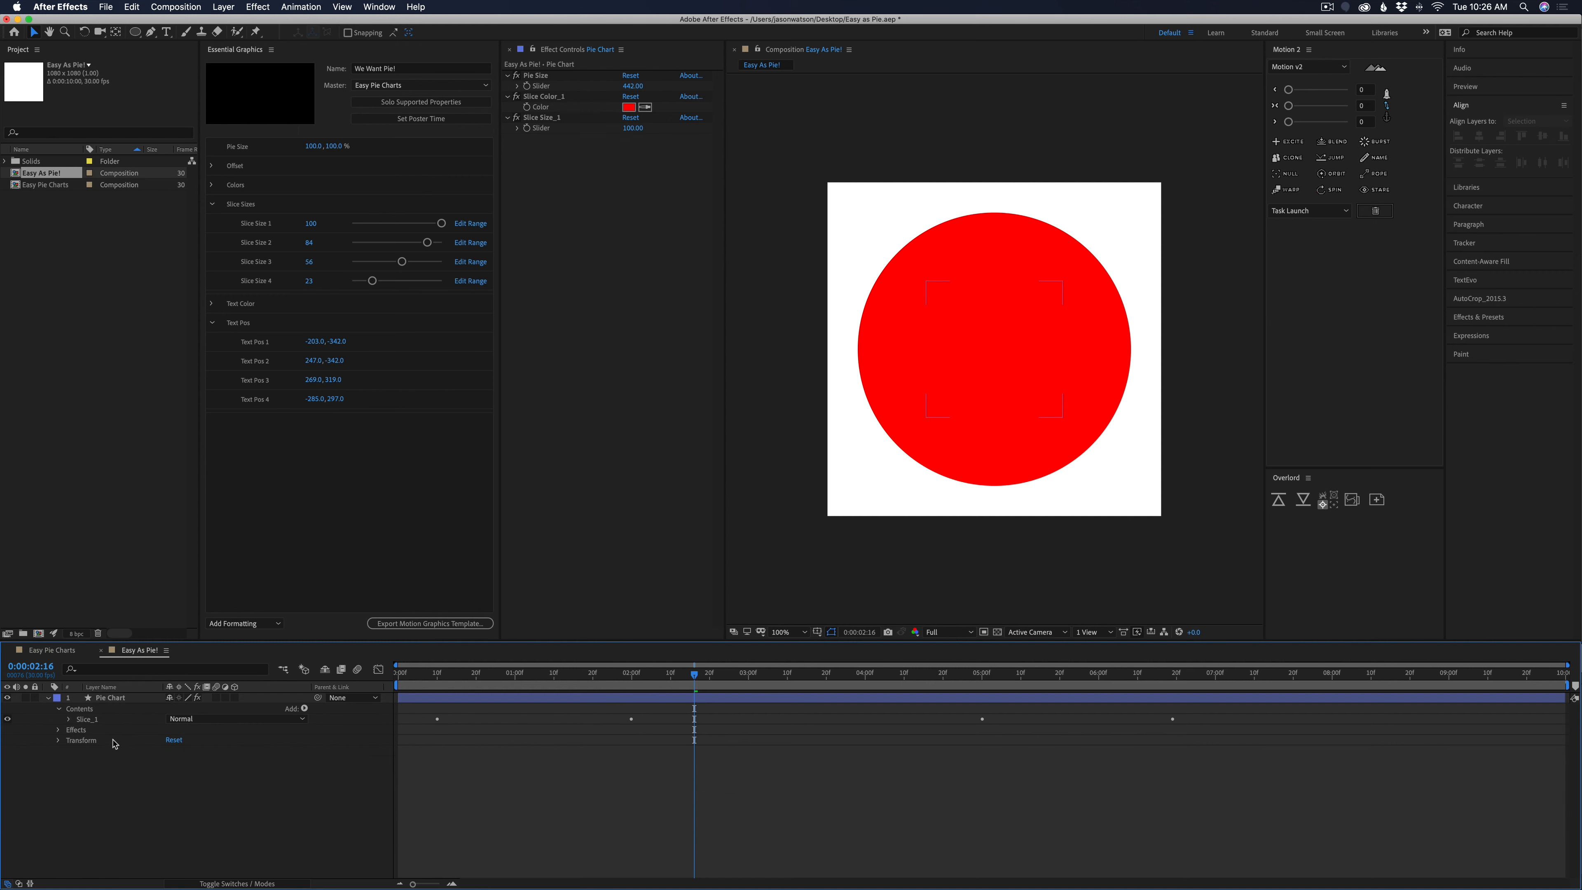
drag(687, 681, 632, 715)
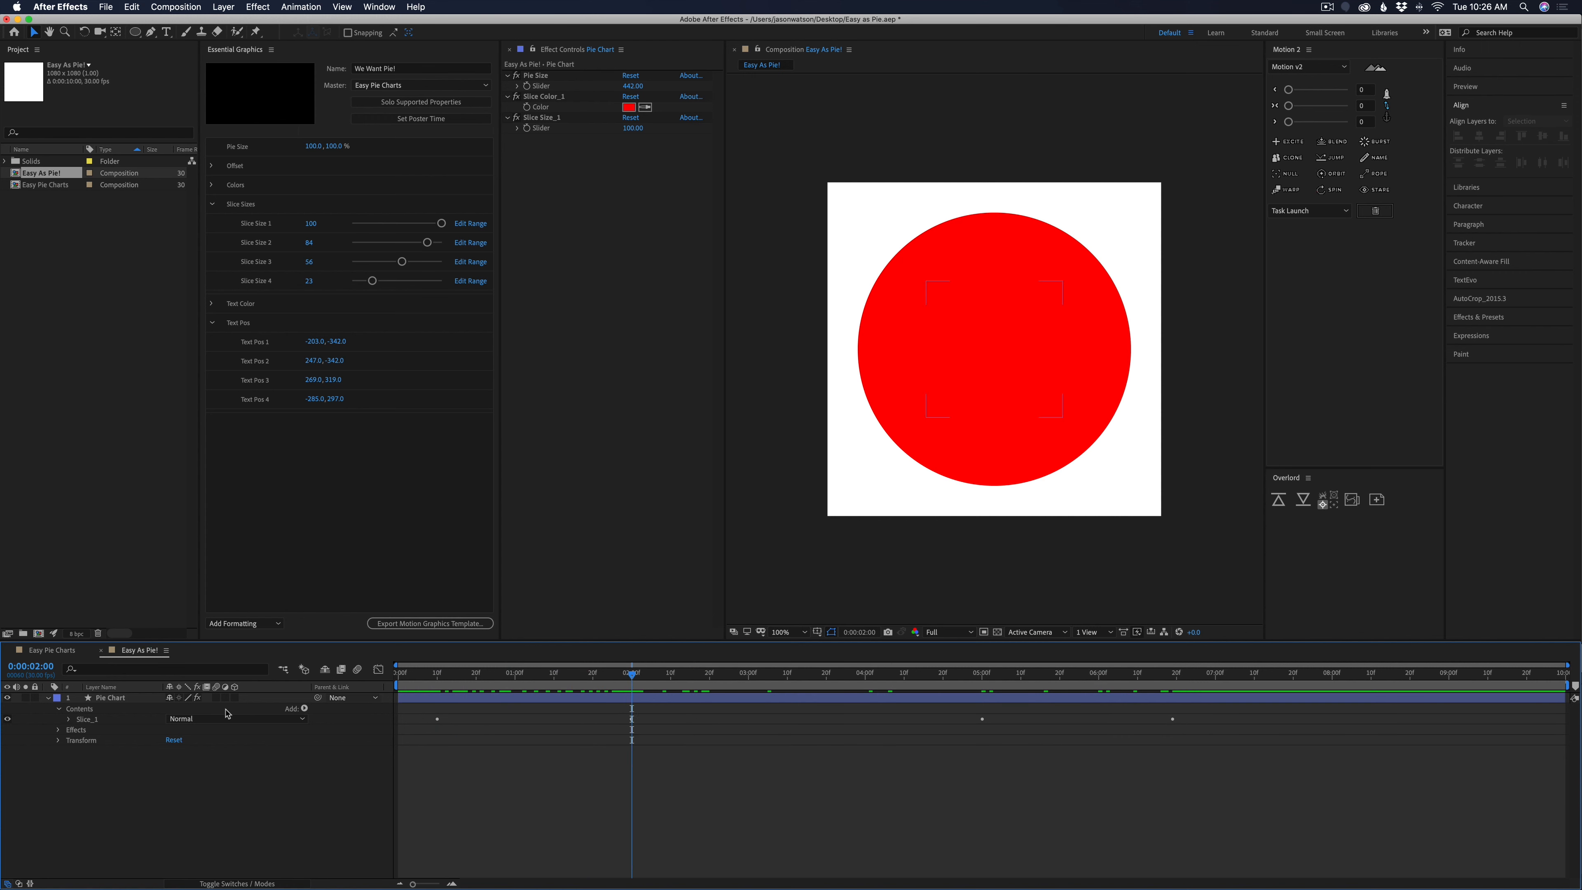
click(109, 720)
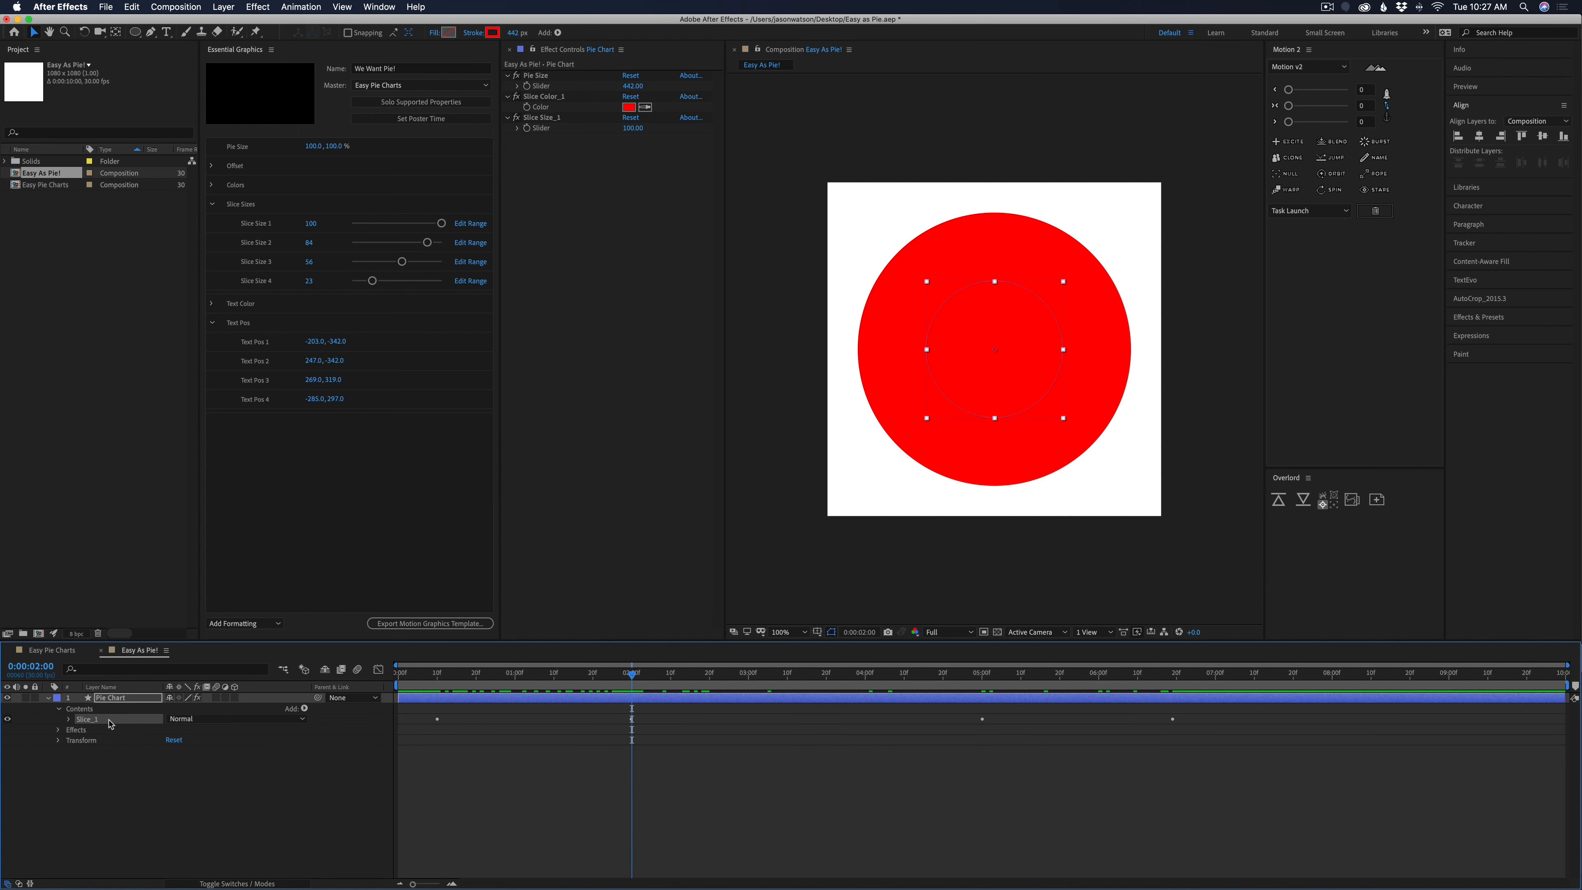
key(ctrl+super+d)
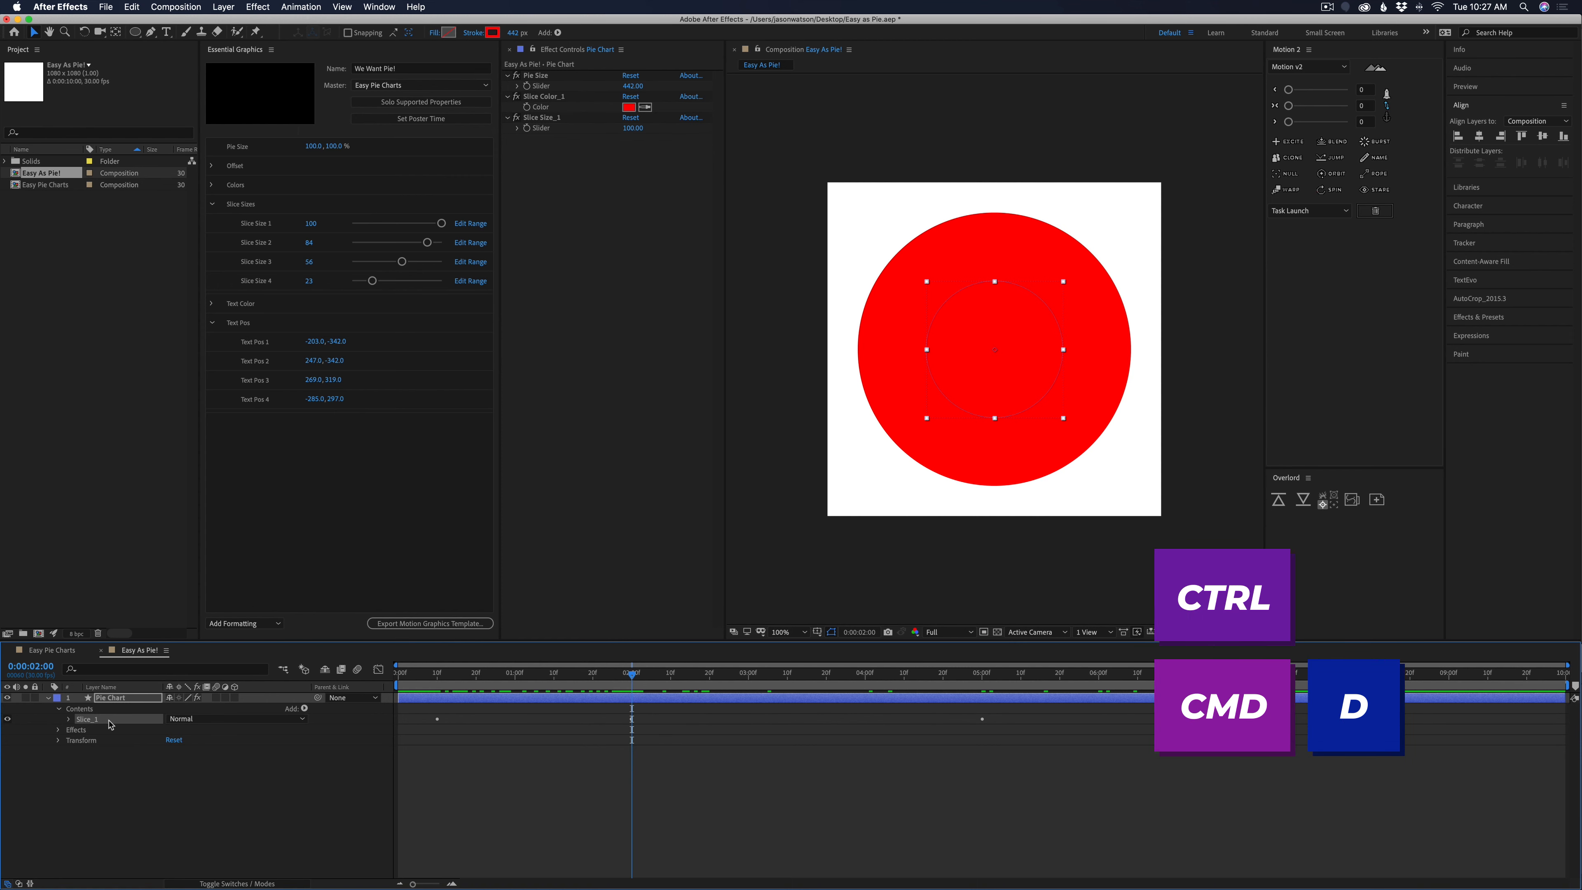
key(ctrl+super+d)
key(ctrl+super+d)
key(ctrl+super+d)
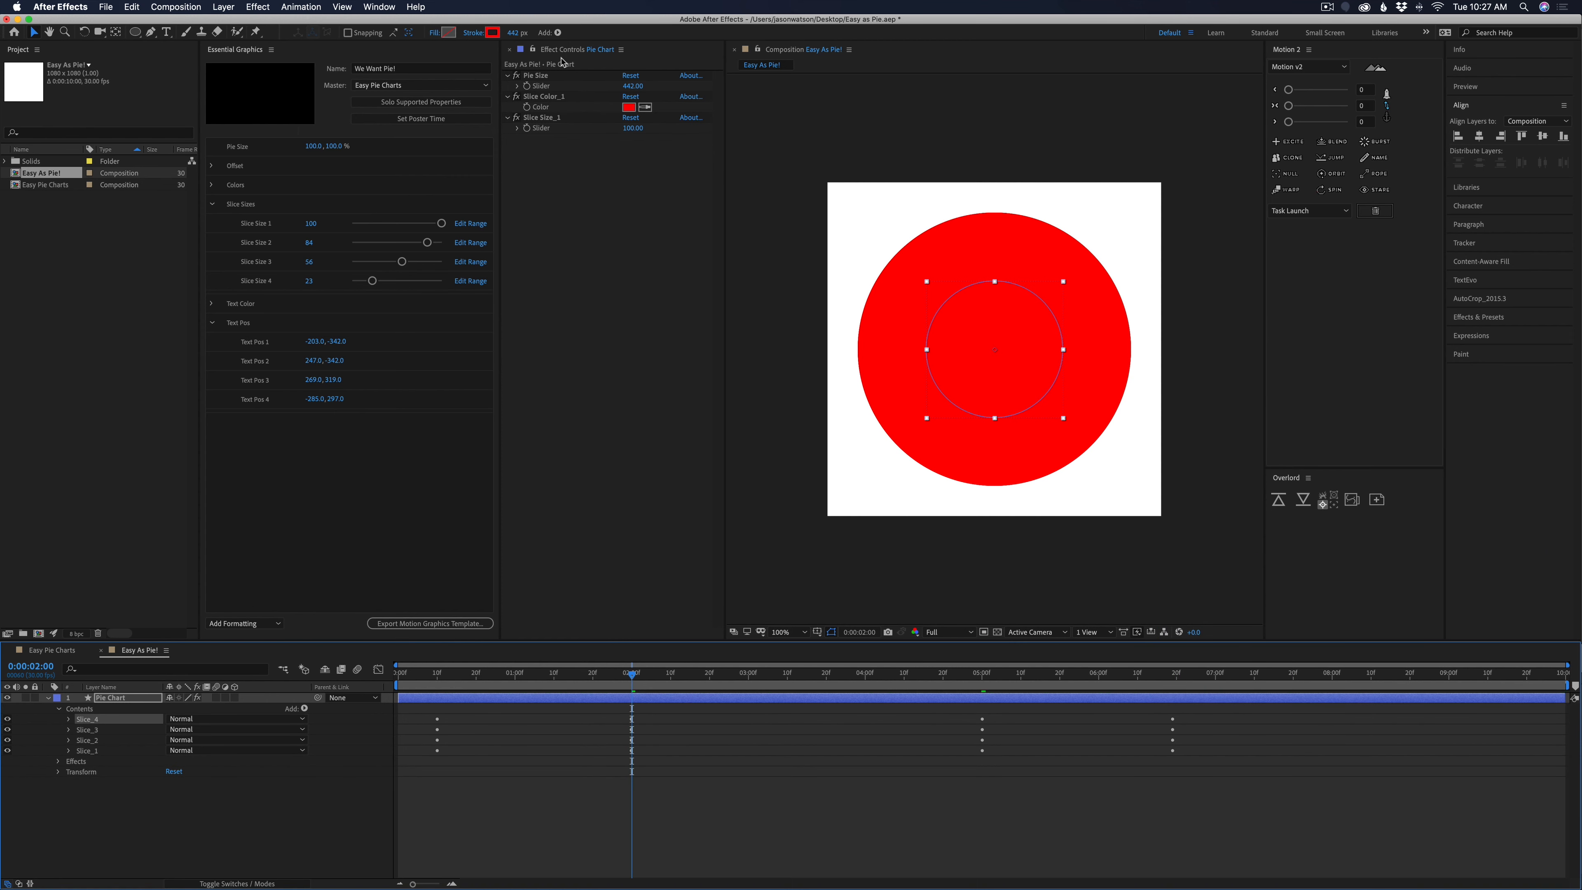
Duplicate the Slice Color_1 and Slice Size_1 controls three times each, giving every slice its own color and size control
click(555, 99)
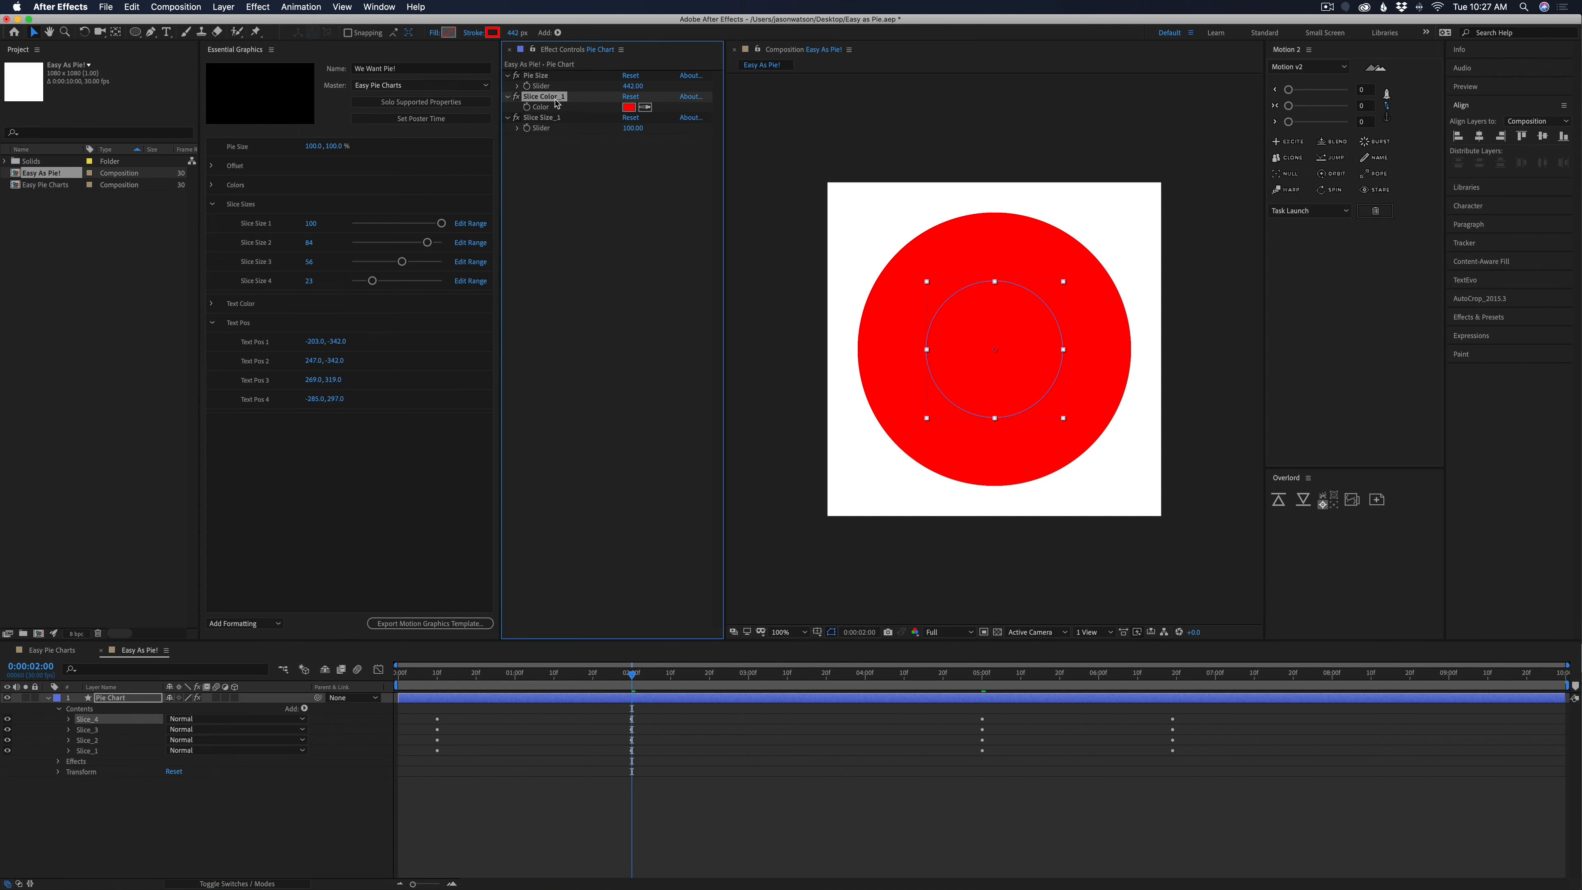
shift+click(558, 121)
key(super+d)
key(super+d)
key(super+d)
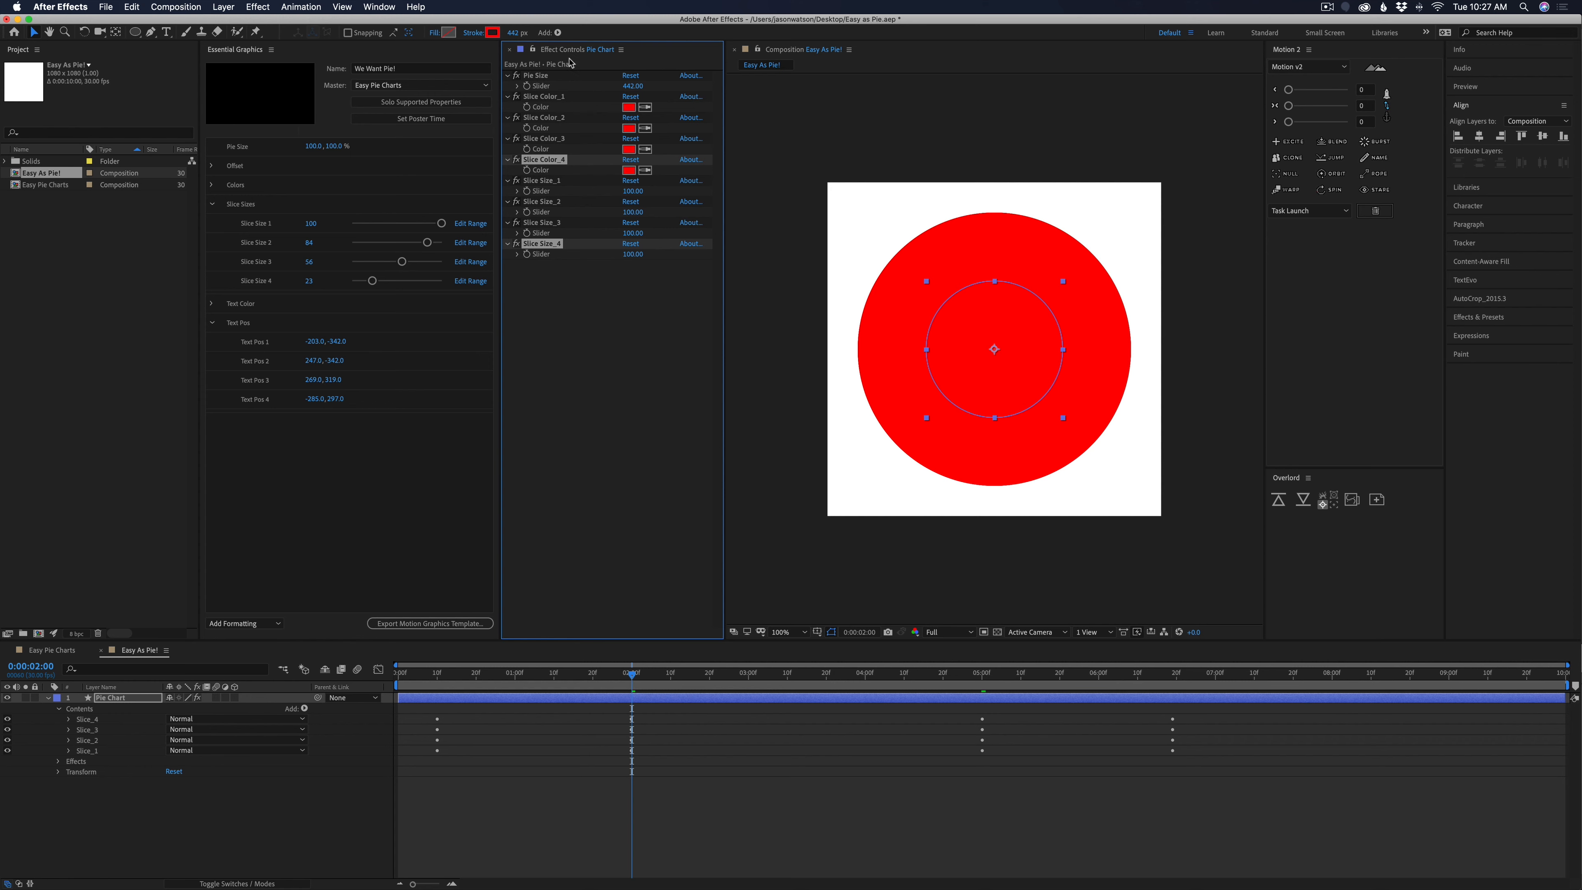
click(649, 798)
drag(634, 678, 675, 677)
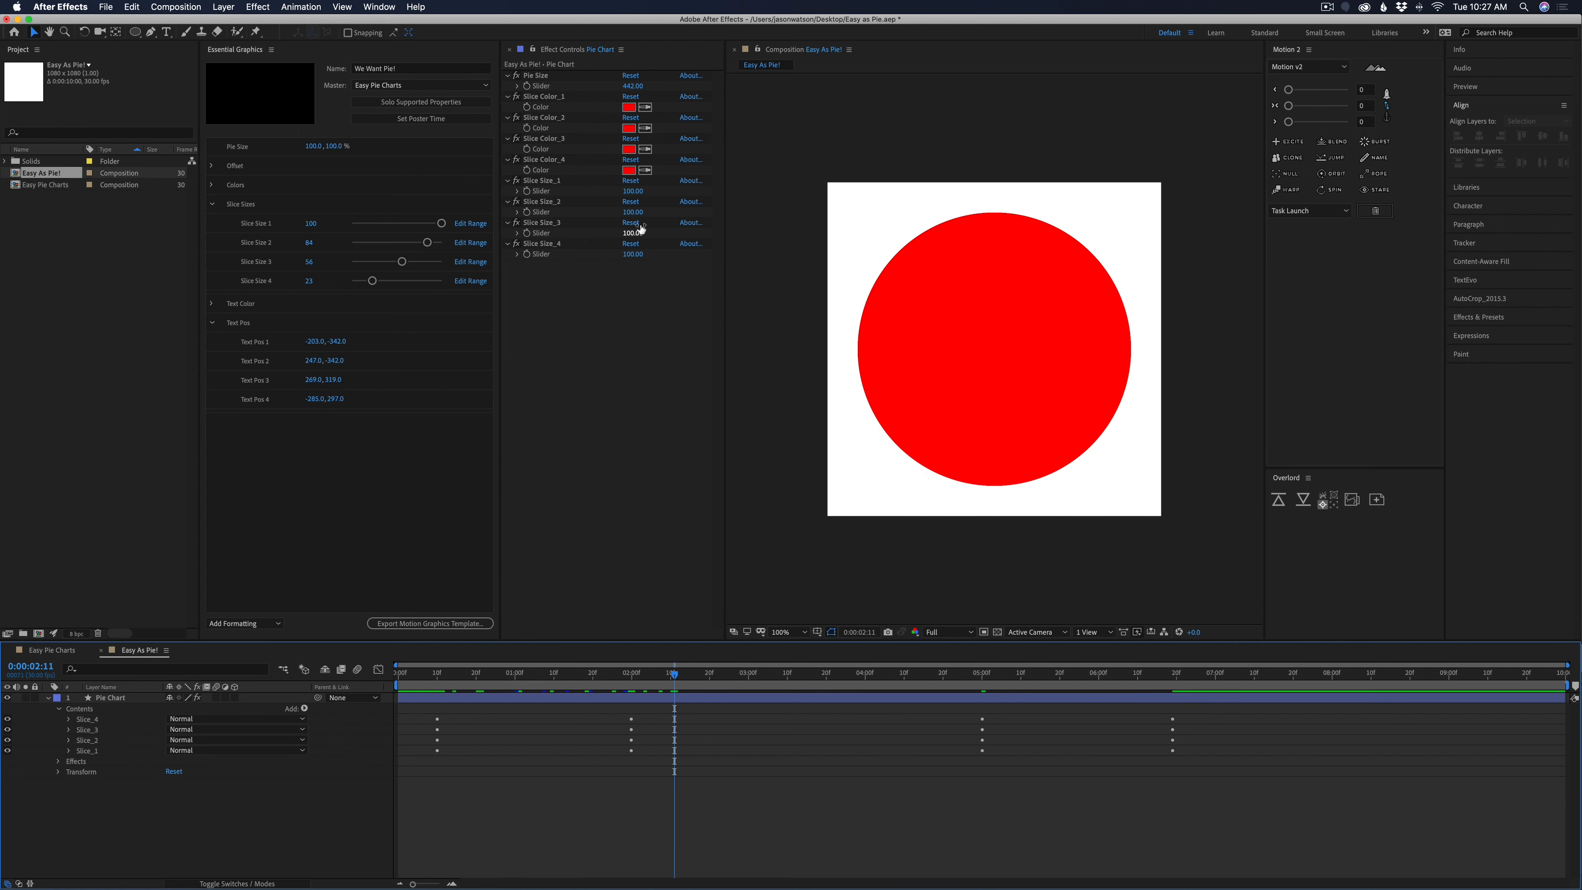
drag(632, 212, 615, 254)
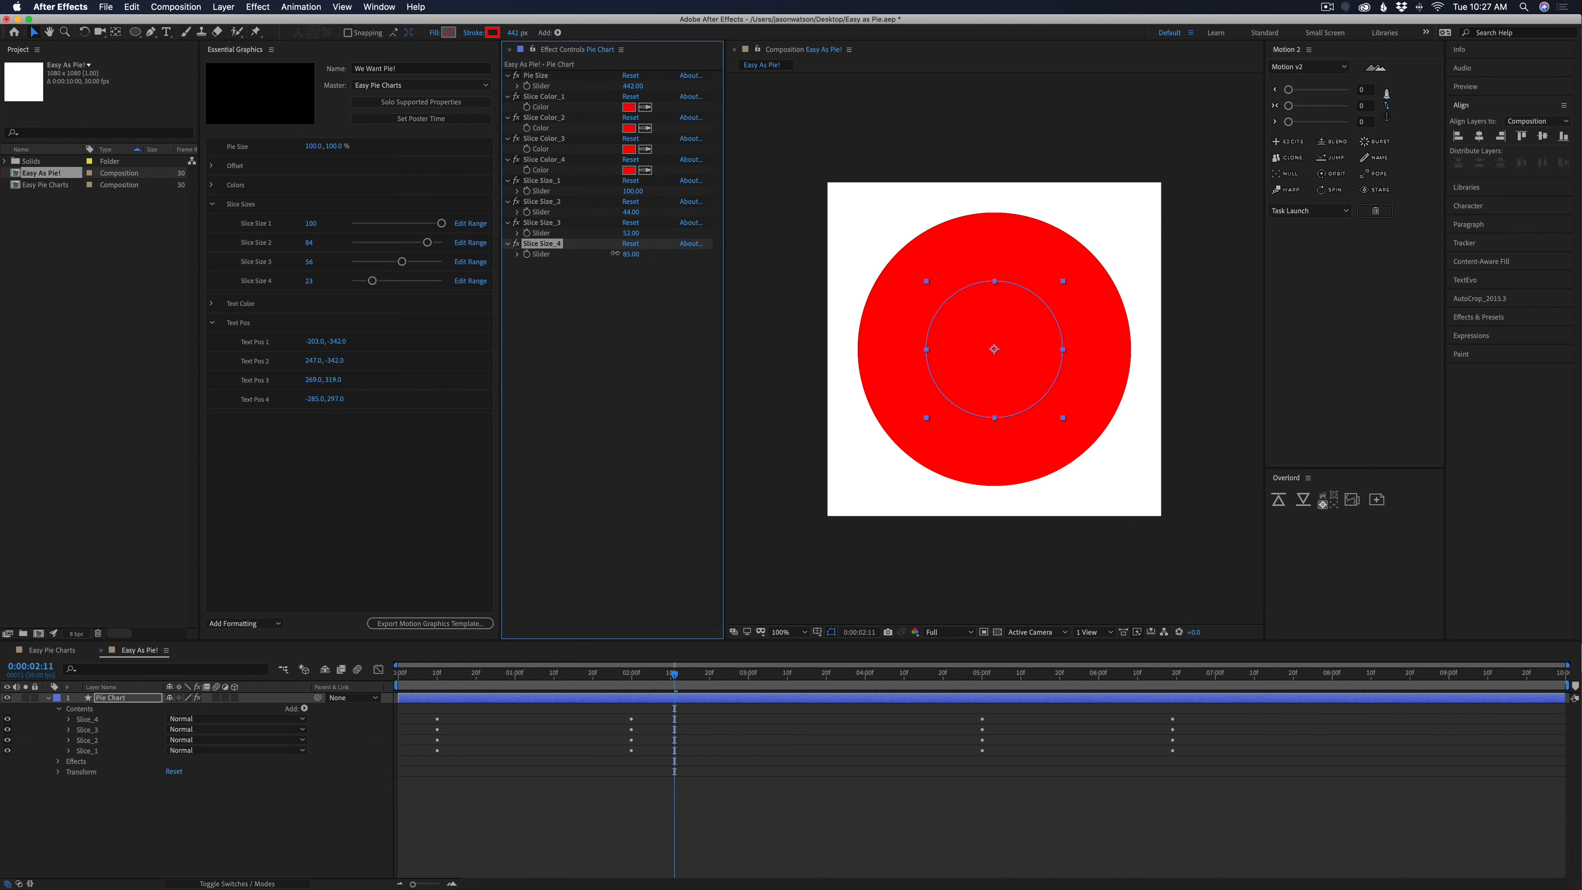
key(super+z)
key(super+z)
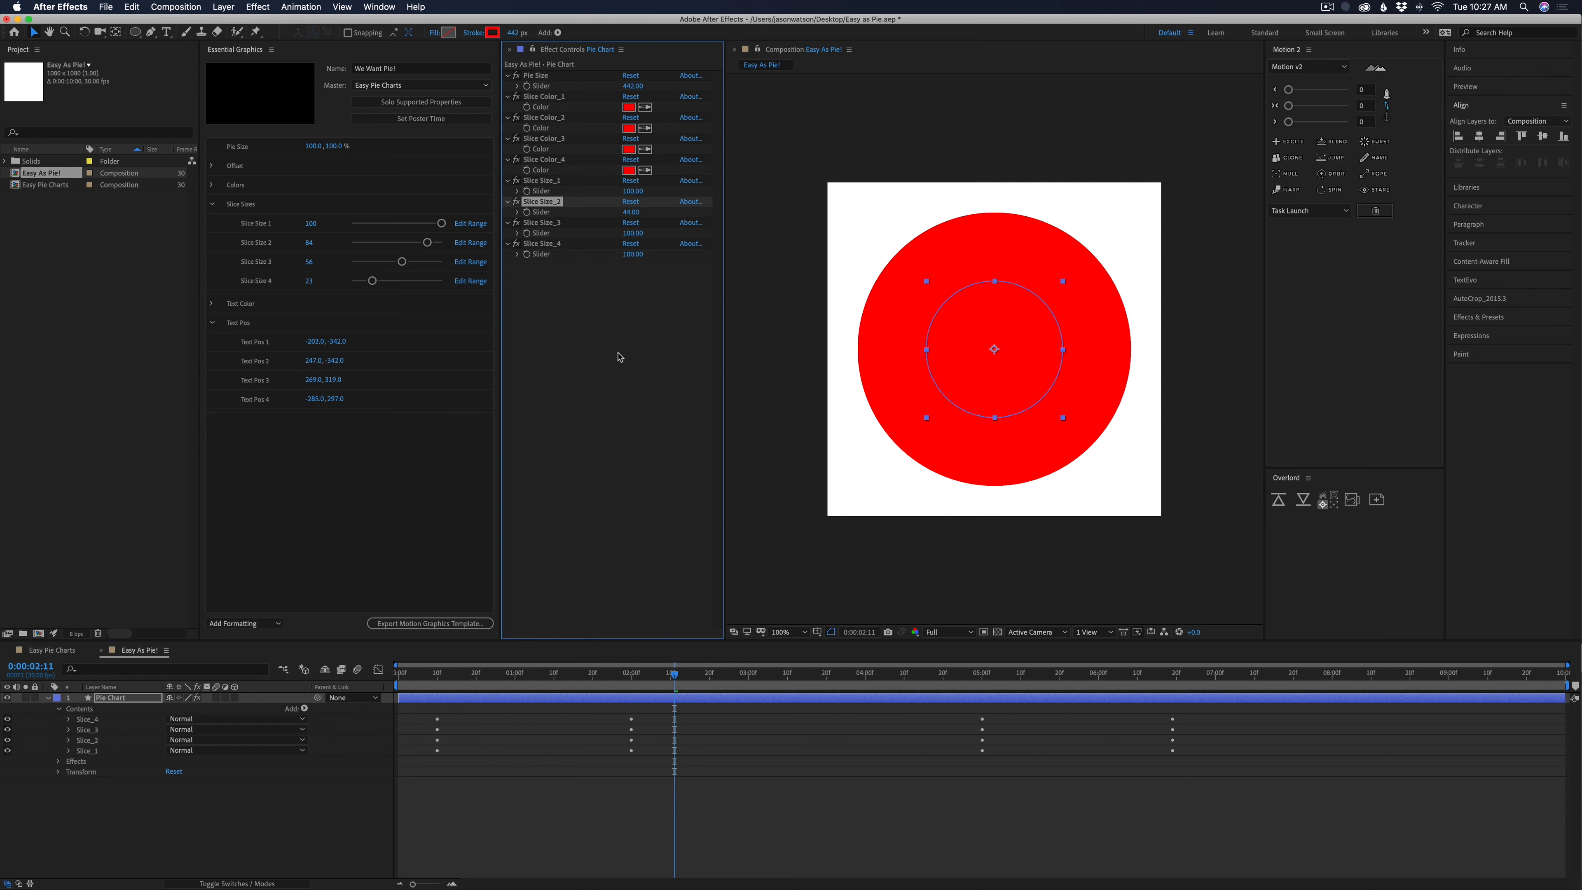
Set the Slice Size_2 slider to 75, Slice Size_3 to 49 and Slice Size_4 to 41
click(97, 723)
shift+click(96, 741)
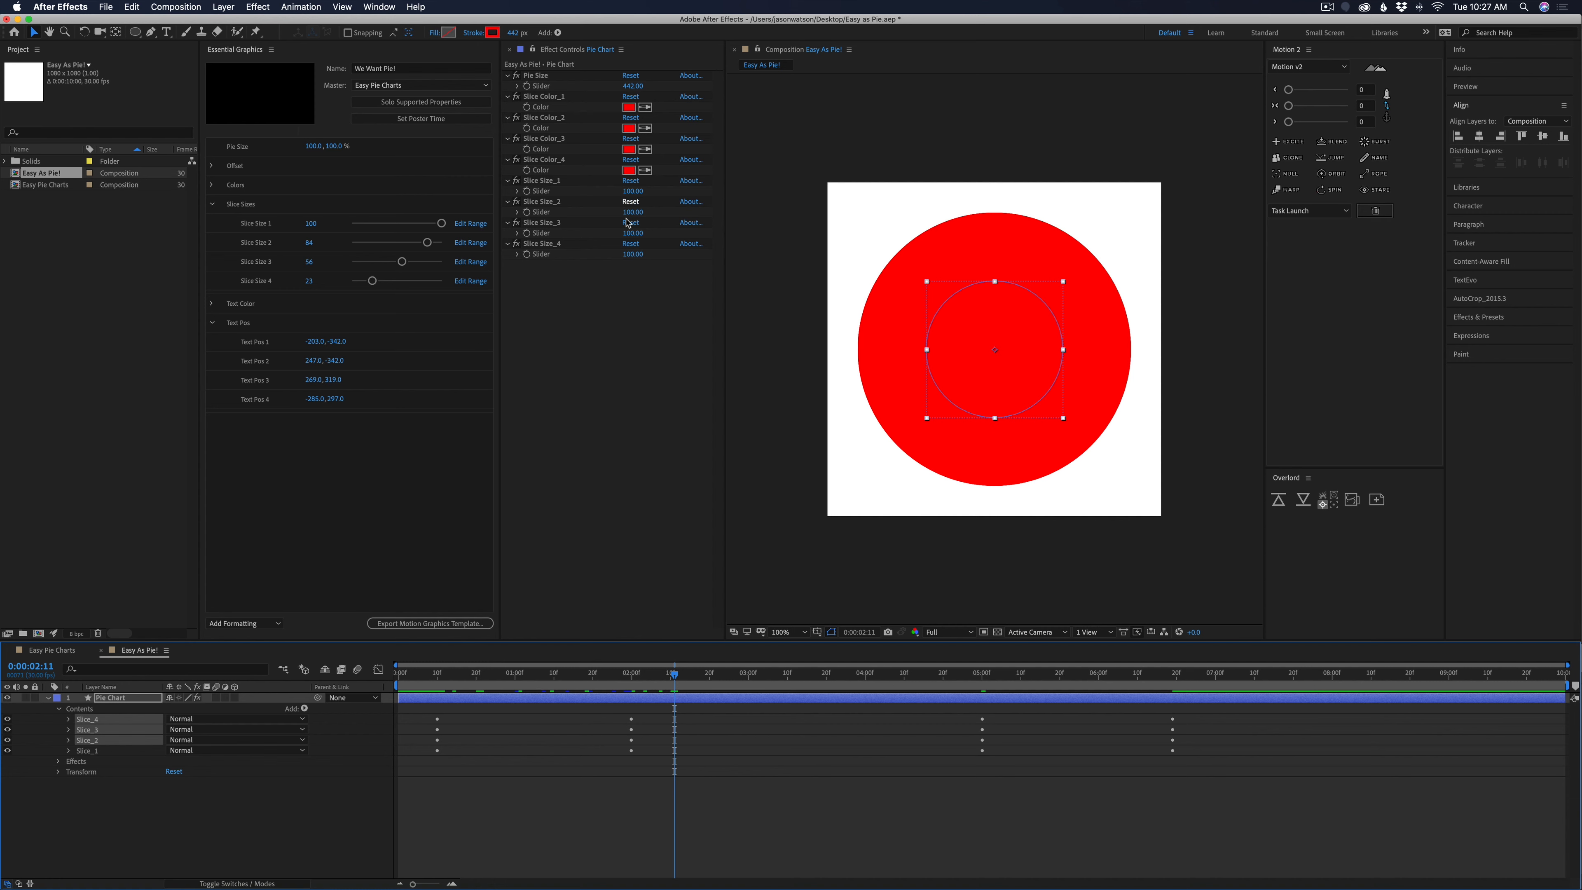
drag(632, 212, 611, 214)
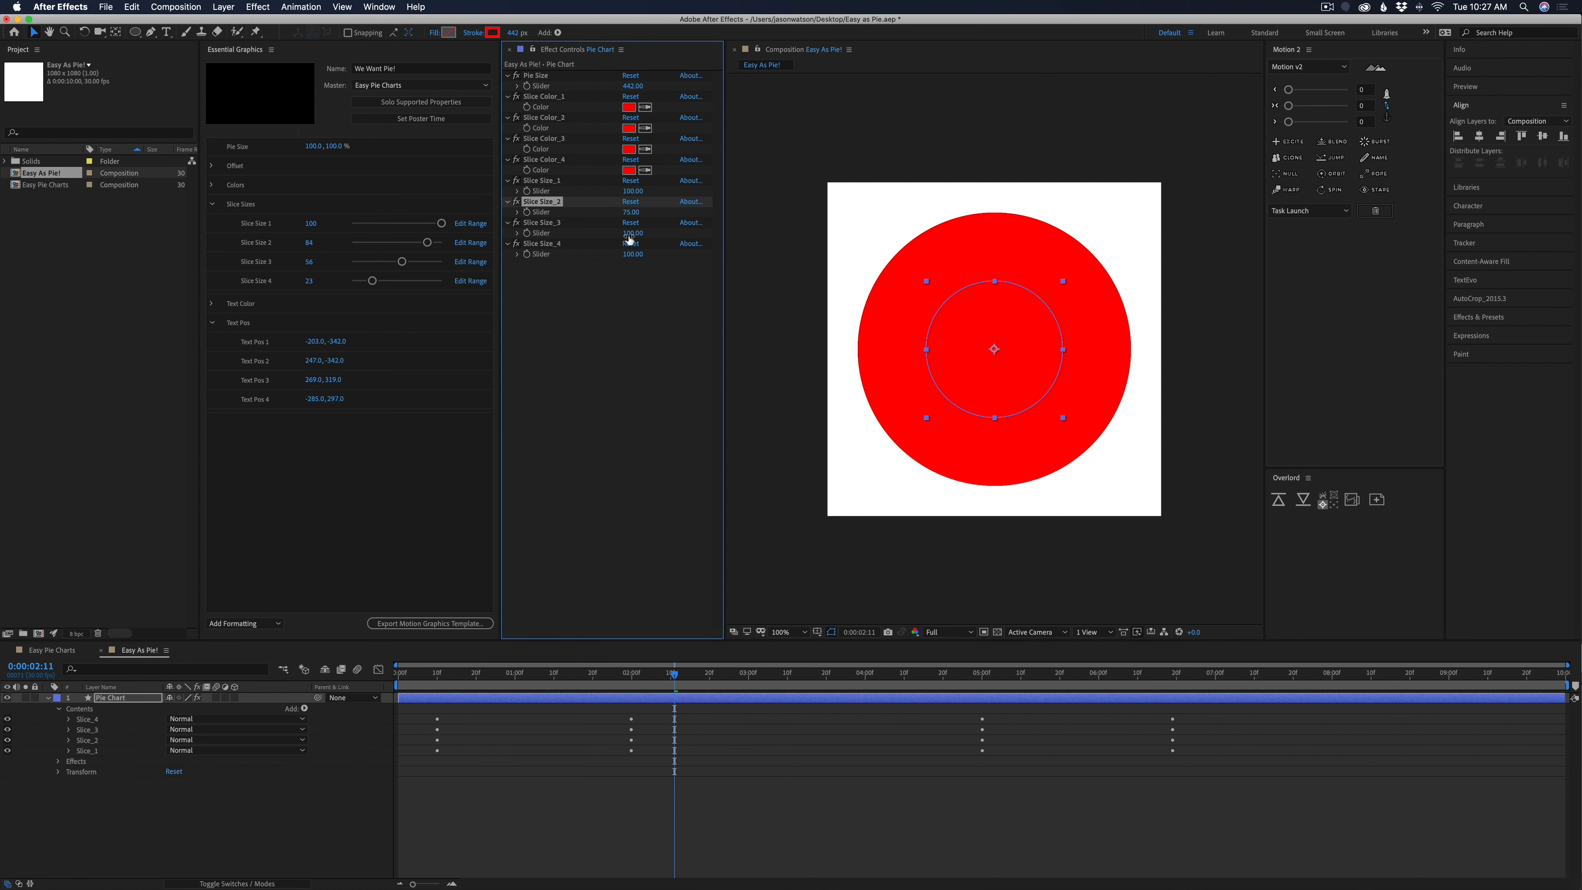
drag(631, 233, 596, 255)
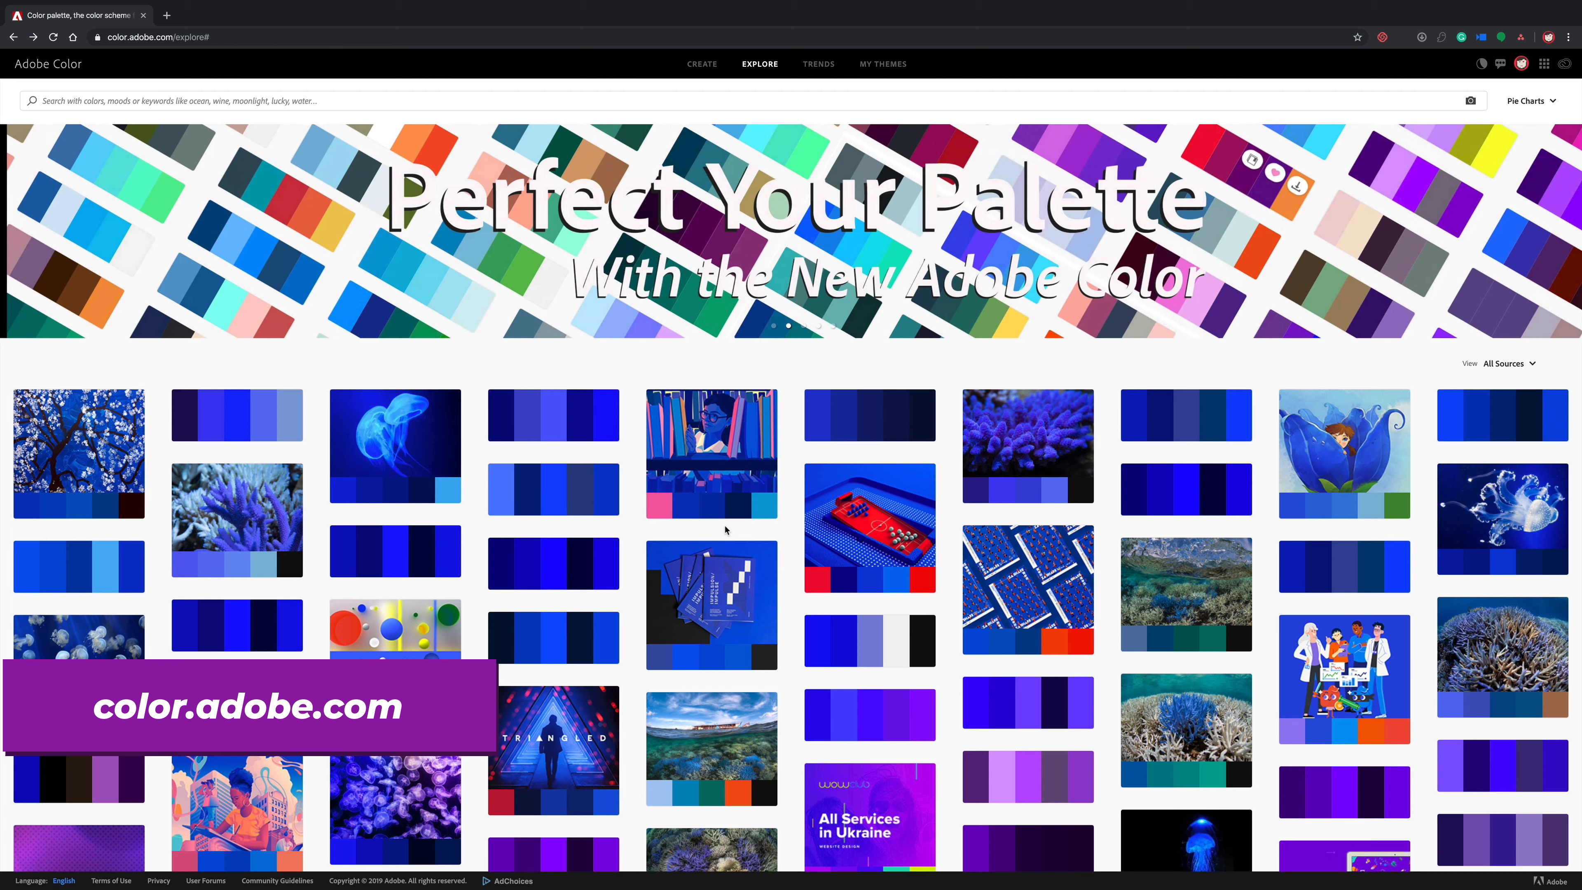
Switch to Adobe Color, save the navy, blue, purple, yellow and lavender theme to the Pie Charts library, and show that library in After Effects
mouse_move(690, 436)
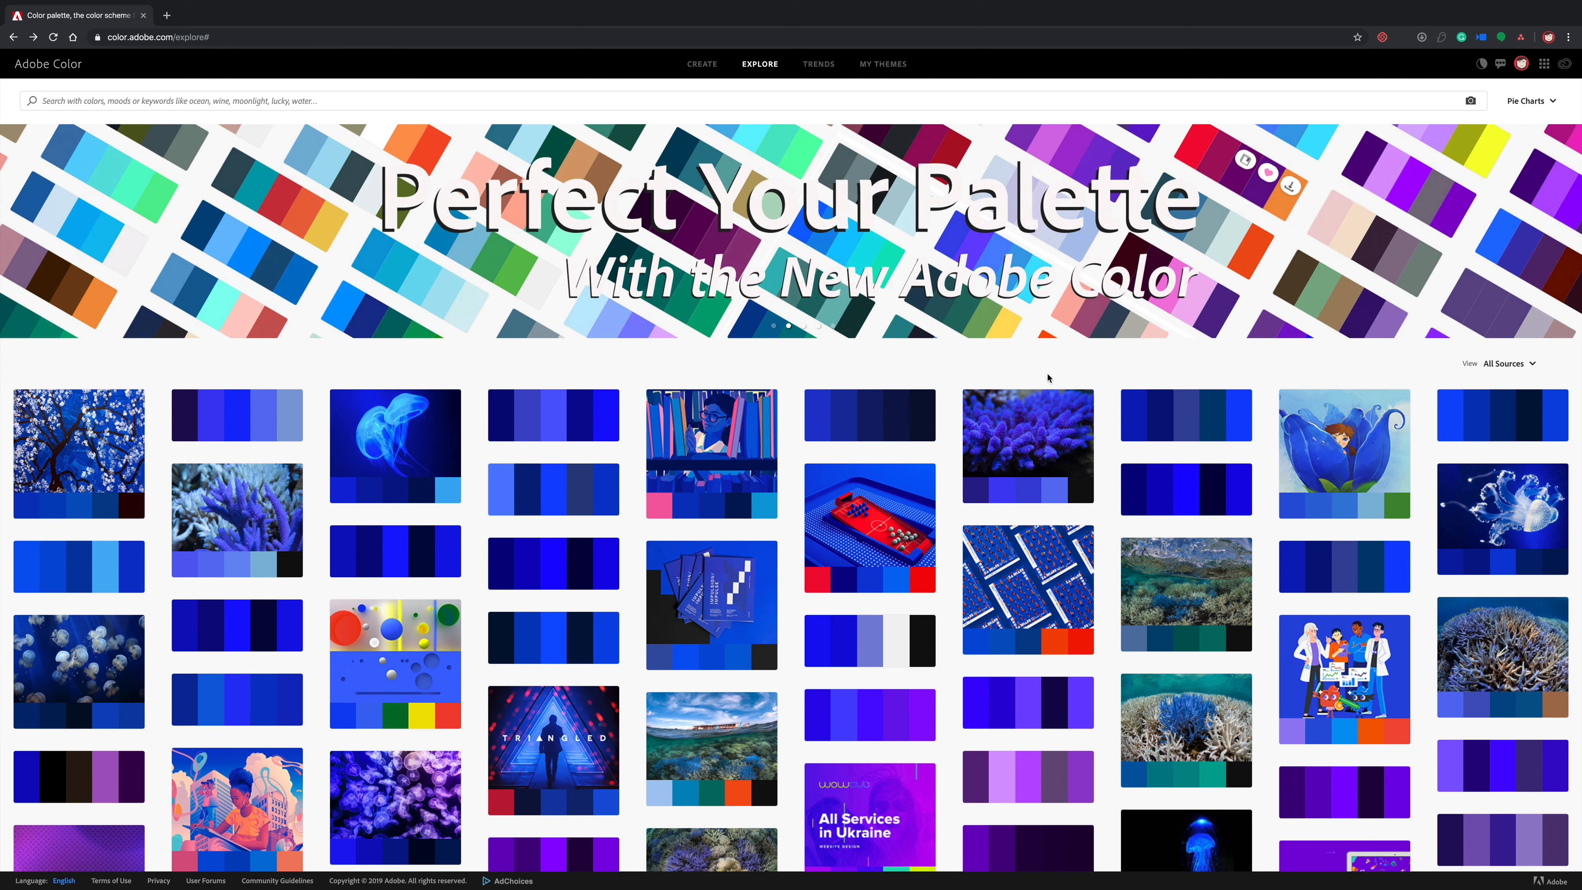
scroll(644, 494, down, 8)
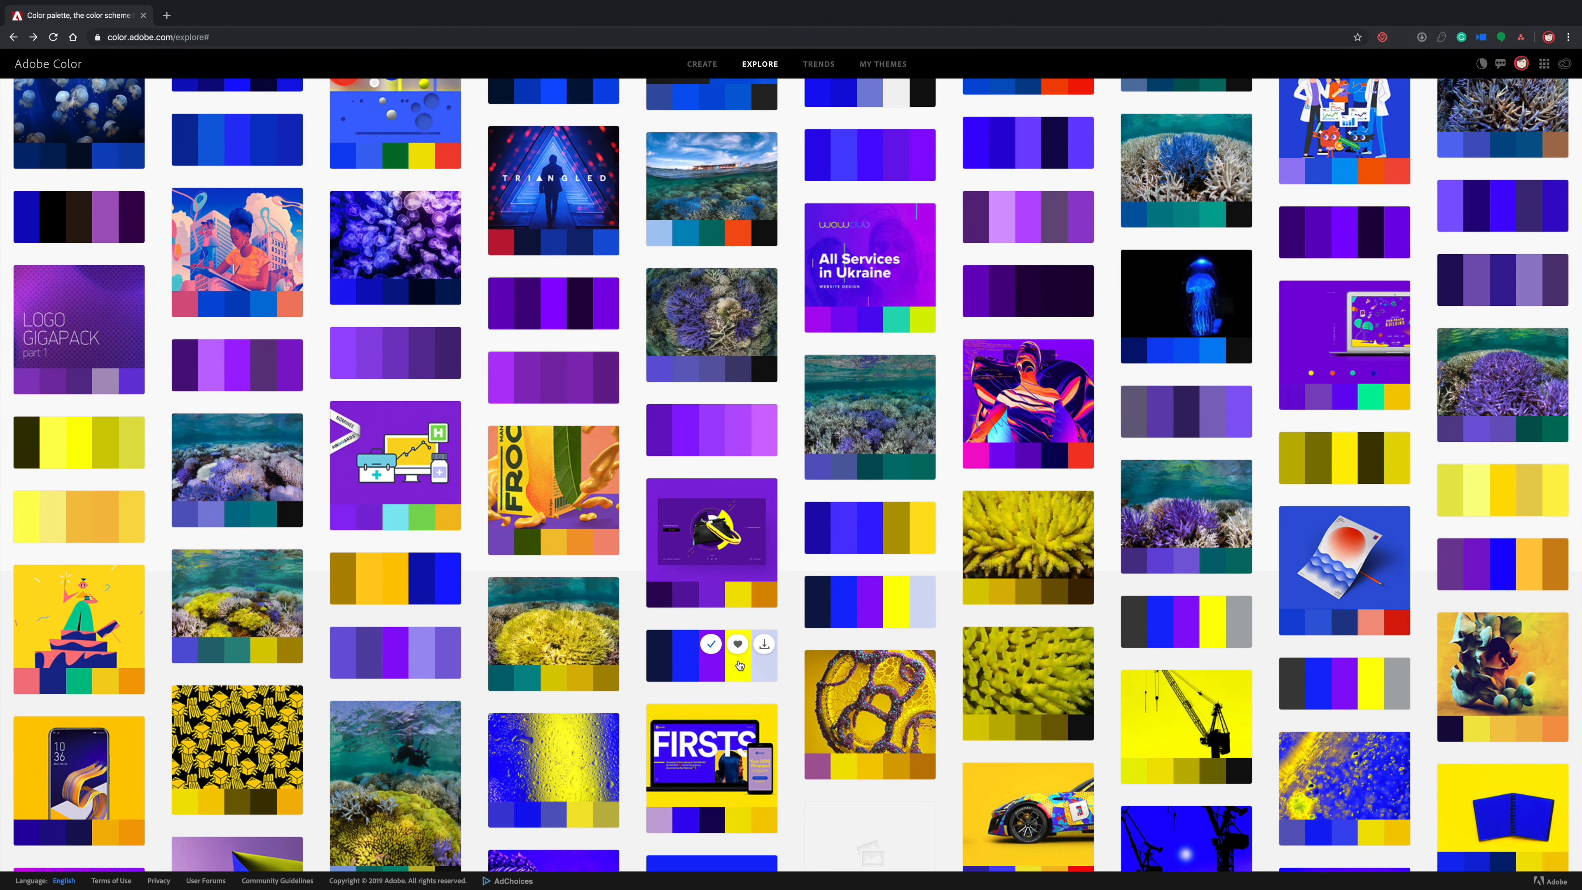
mouse_move(873, 605)
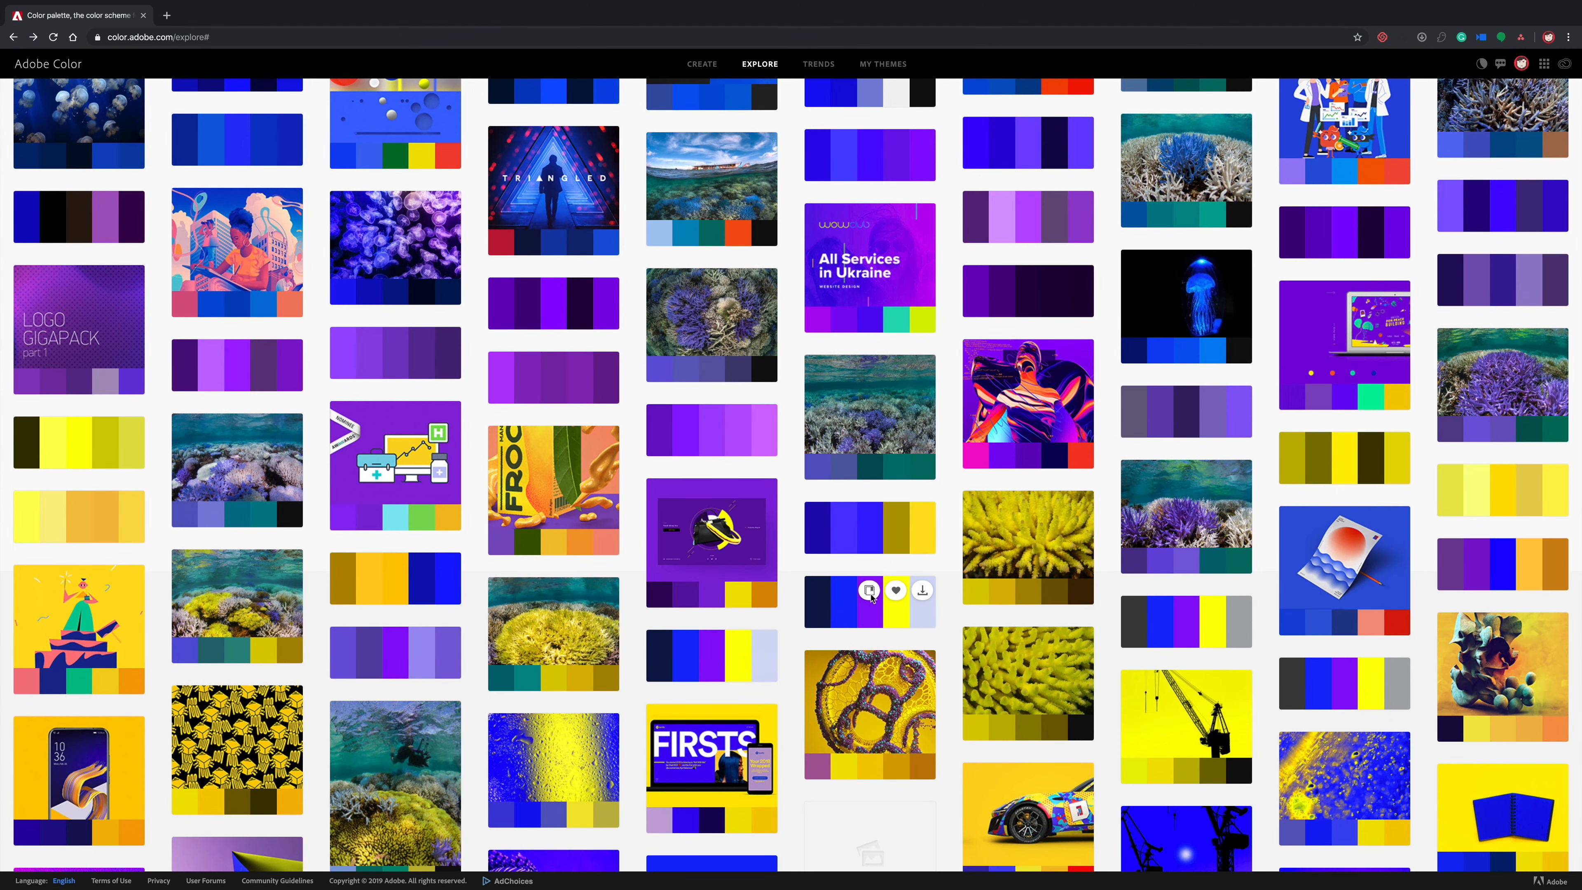
click(870, 592)
click(869, 592)
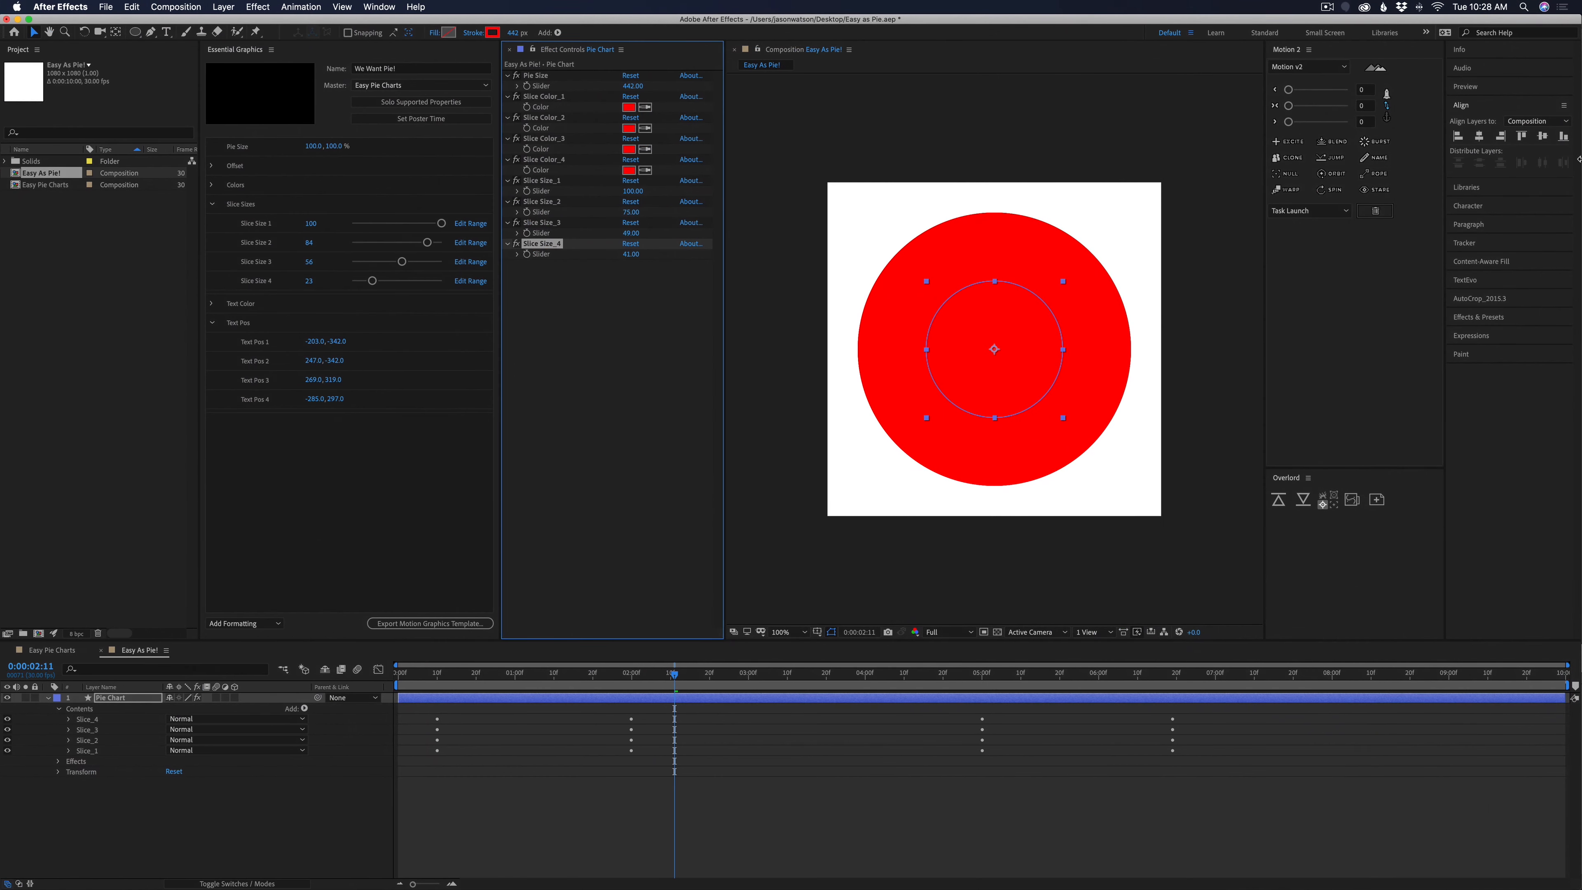
click(1481, 193)
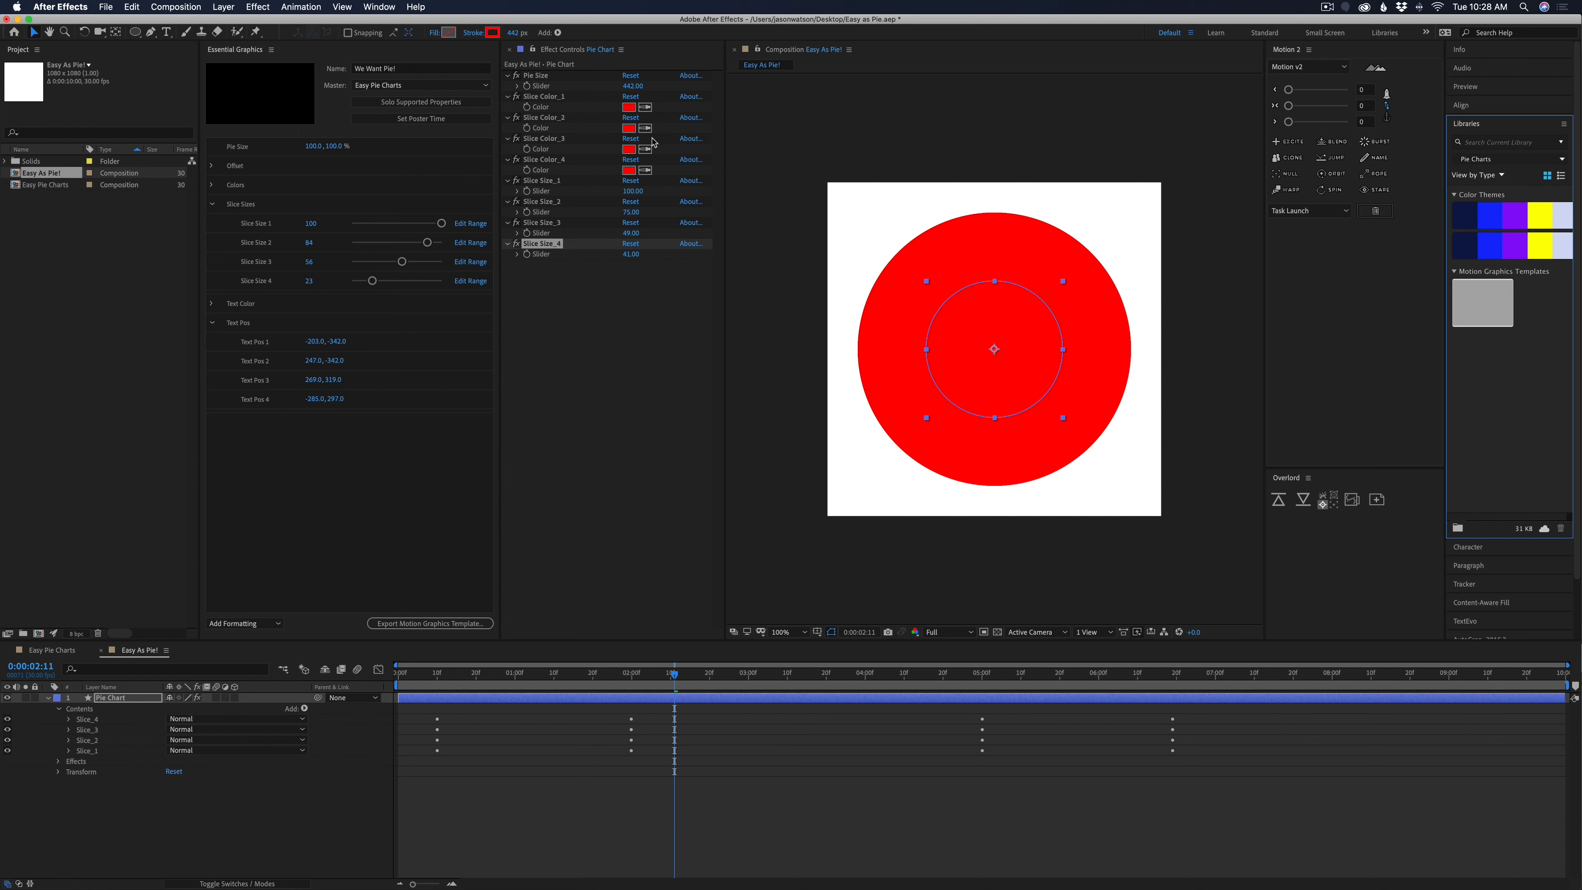
Sample the Pie Charts theme into the slice color controls: navy for Slice Color_1, blue for 2, purple for 3 and yellow for 4
click(646, 107)
click(1468, 213)
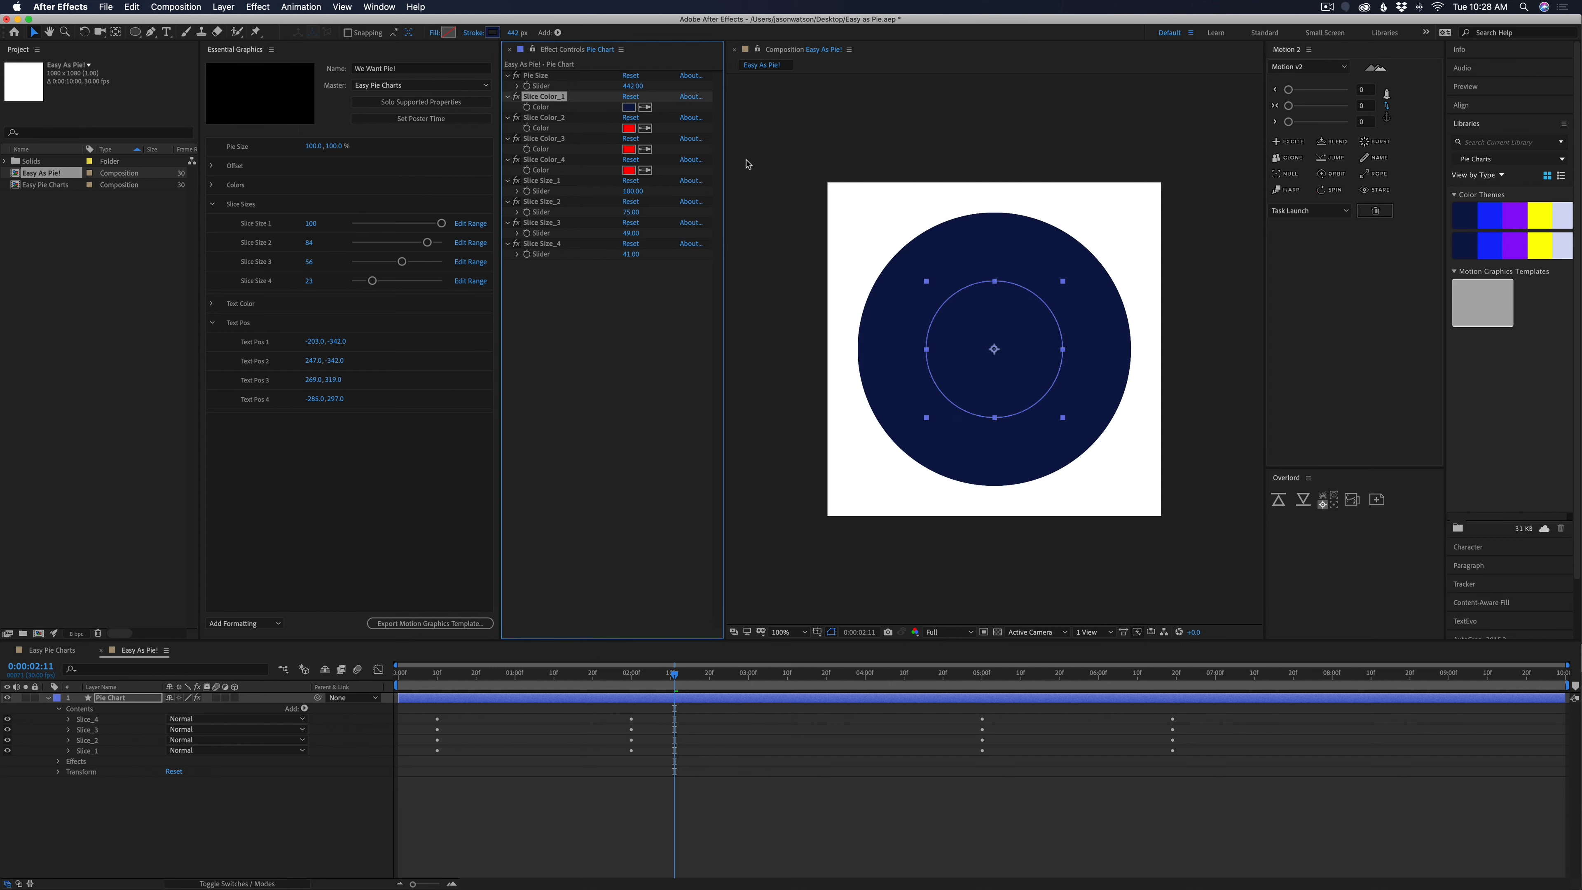
click(645, 127)
click(1490, 215)
click(645, 149)
click(1515, 215)
click(645, 170)
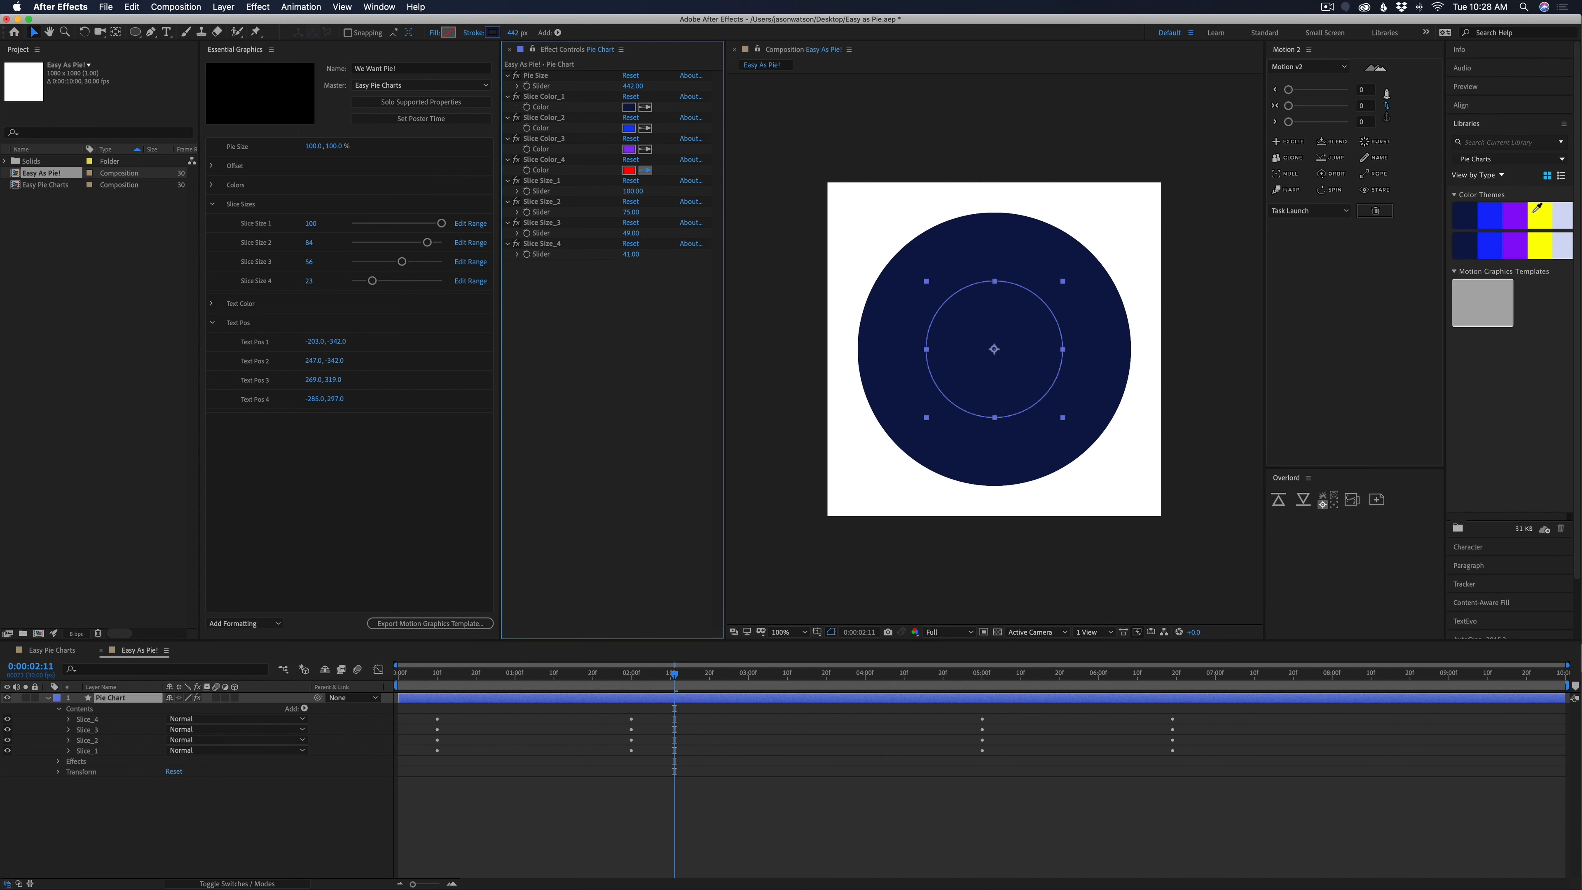
click(1536, 213)
click(584, 764)
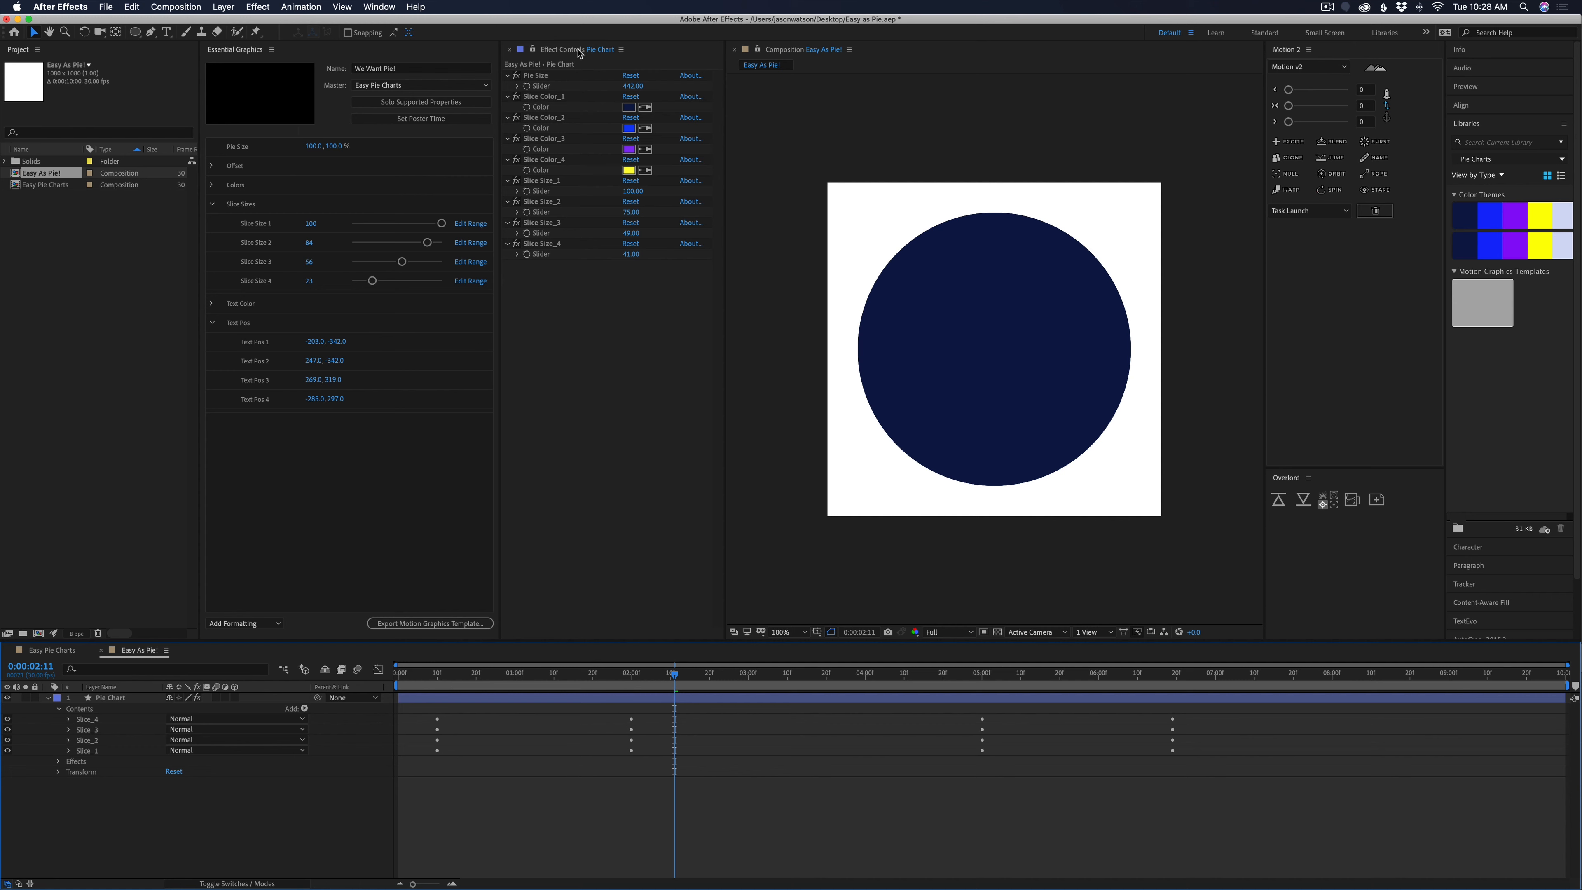
Lock the Effect Controls on the Pie Chart layer and link Slice_2's Stroke 1 color to the Slice Color_2 control
click(534, 56)
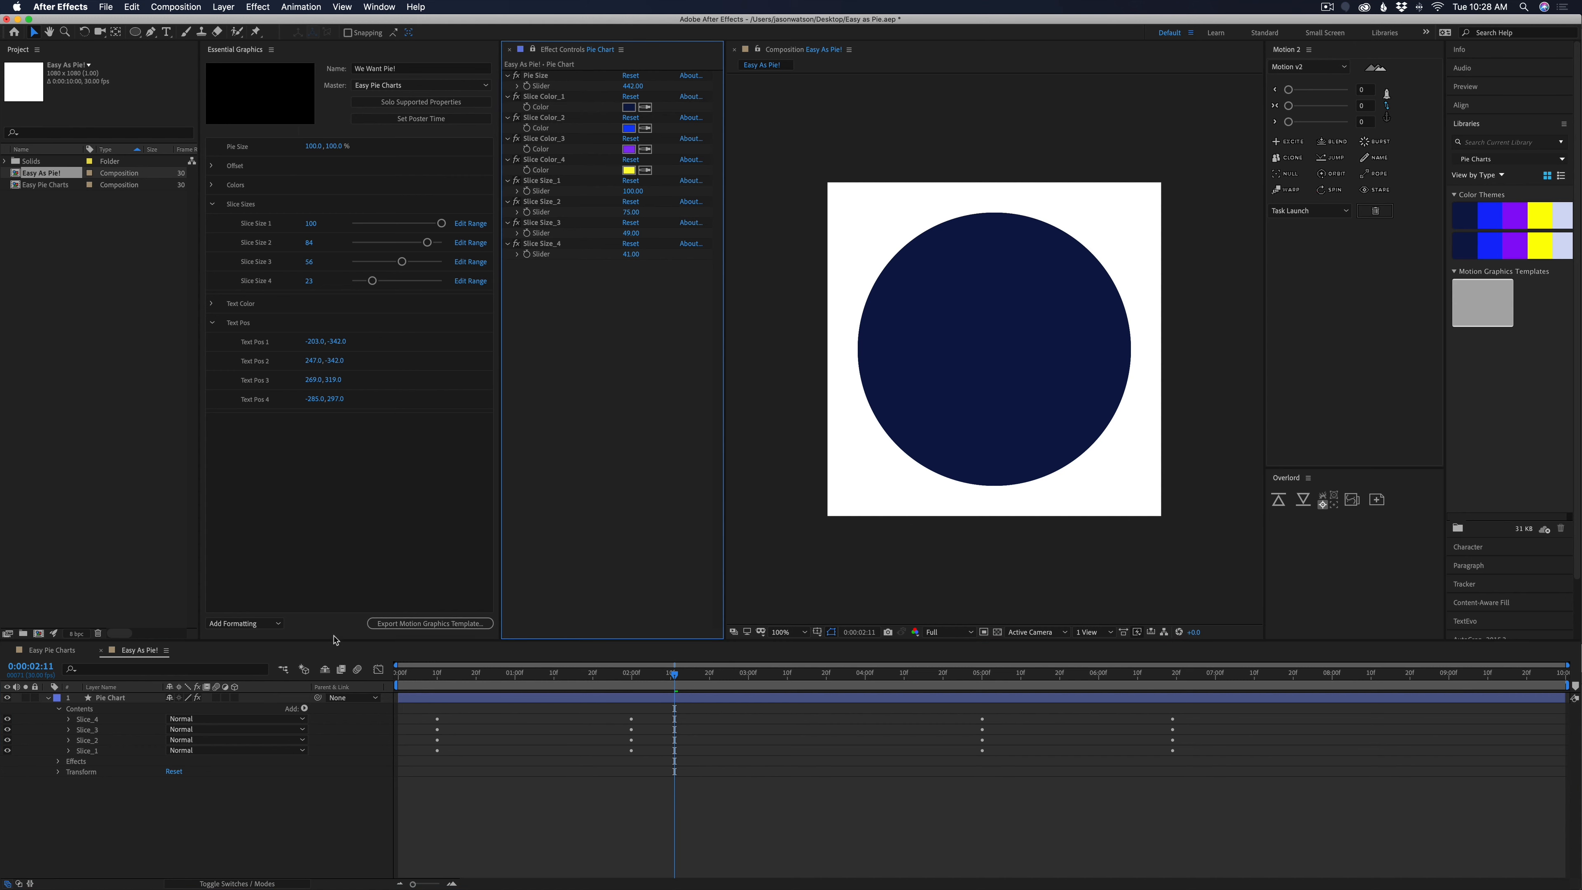
click(70, 741)
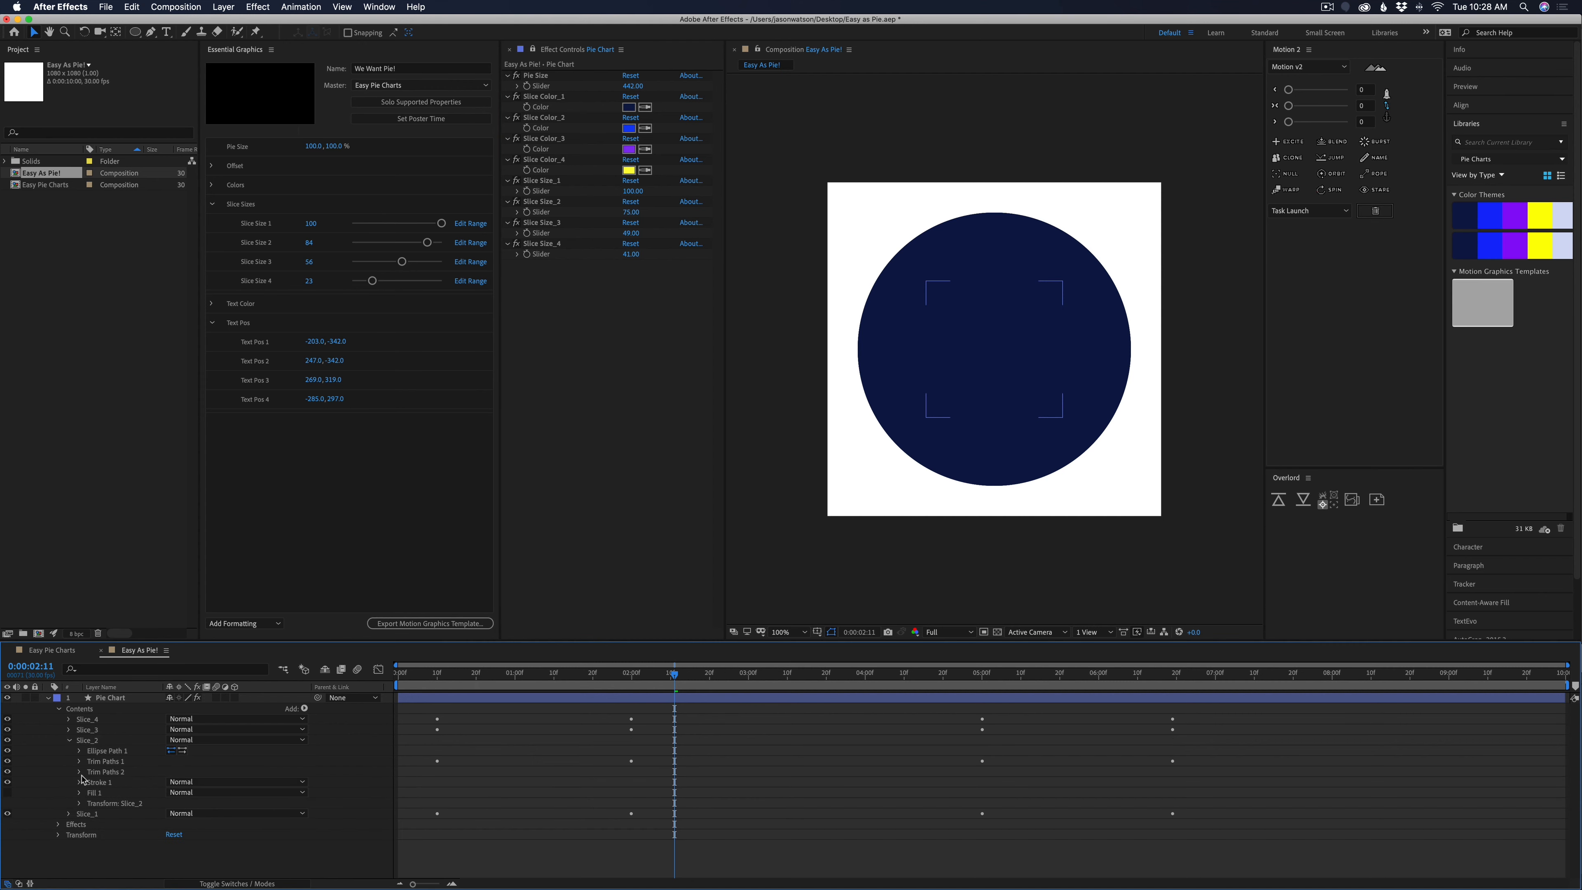
click(81, 783)
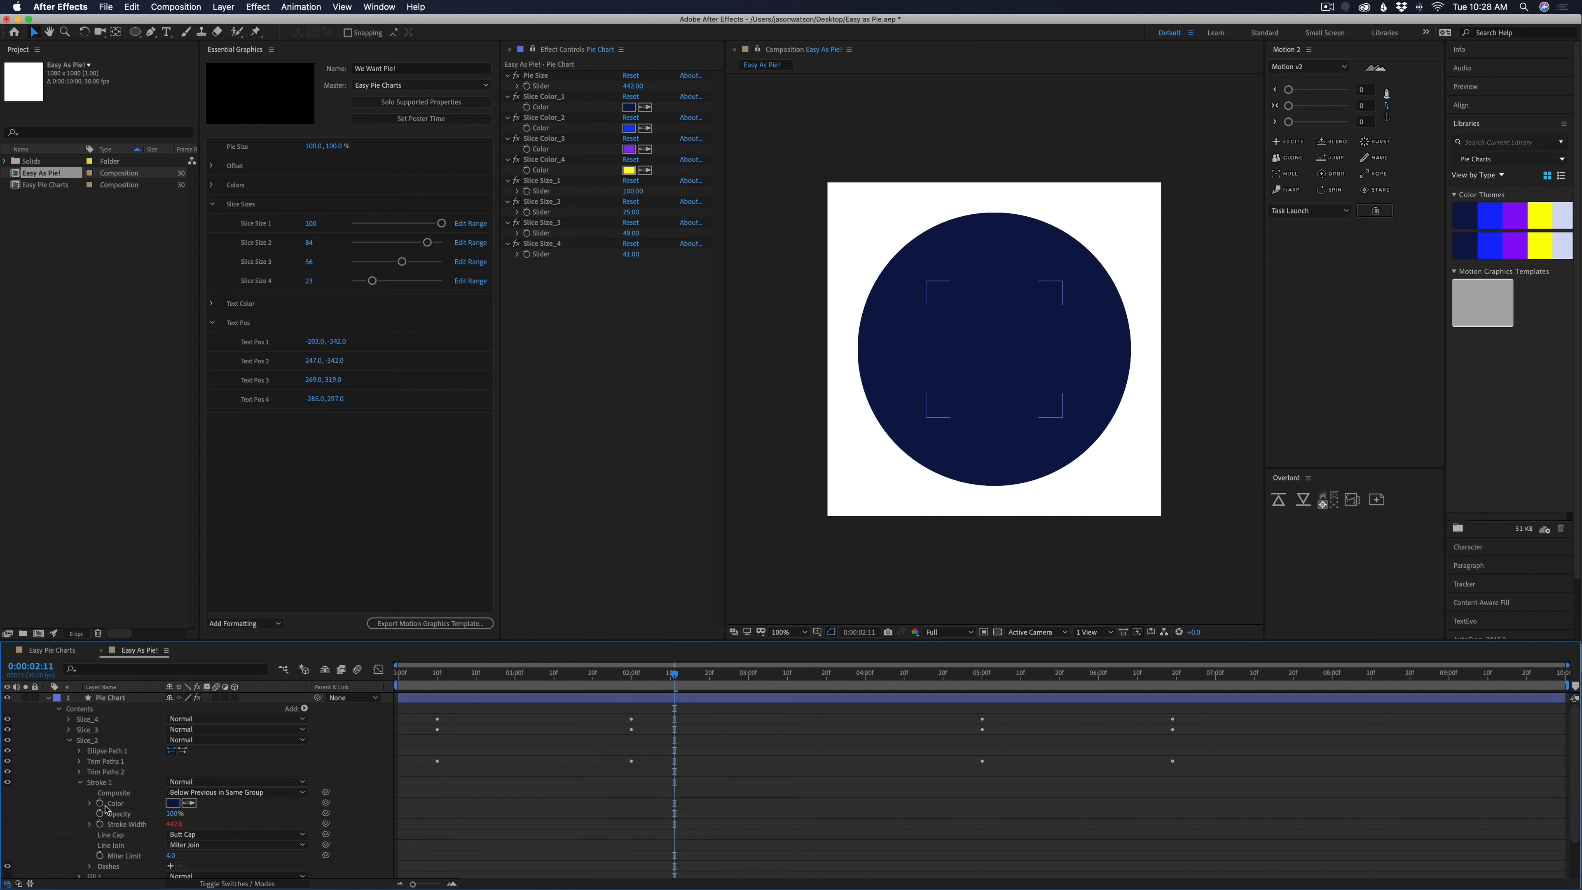
mouse_move(329, 808)
mouse_down()
mouse_move(561, 439)
mouse_move(546, 129)
mouse_up()
Link the End of Slice_2's Trim Paths 2 to the Slice Size_2 slider and collapse the Slice_2 group
click(98, 773)
click(79, 772)
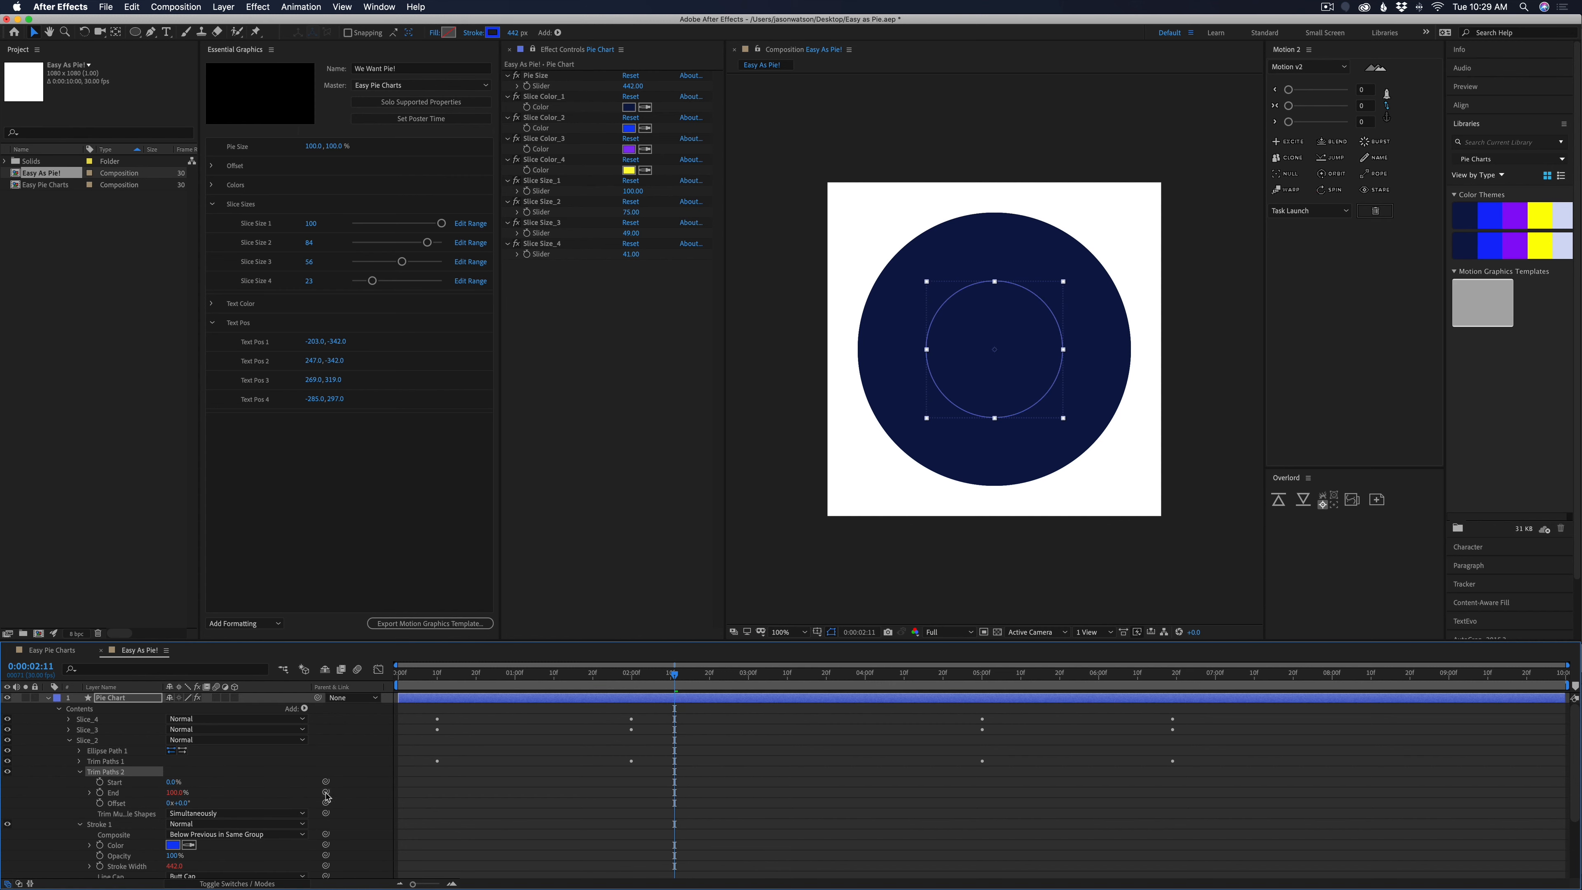
drag(326, 795, 546, 215)
click(70, 741)
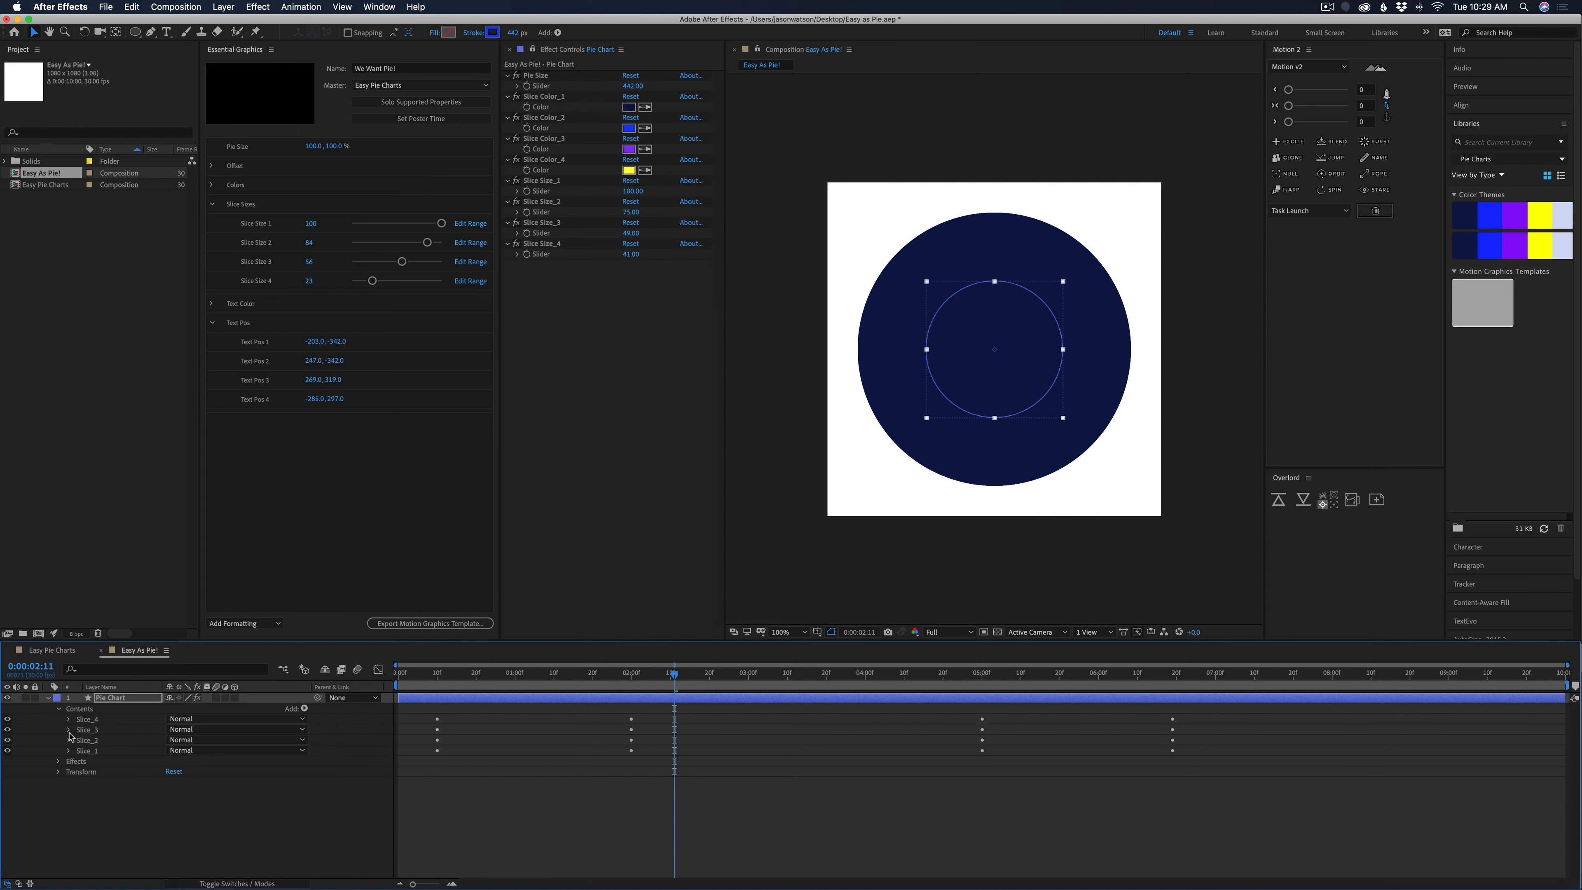
Link Slice_3's Trim Paths 2 End to the Slice Size_3 slider and its Stroke 1 color to Slice Color_3
click(68, 730)
click(79, 761)
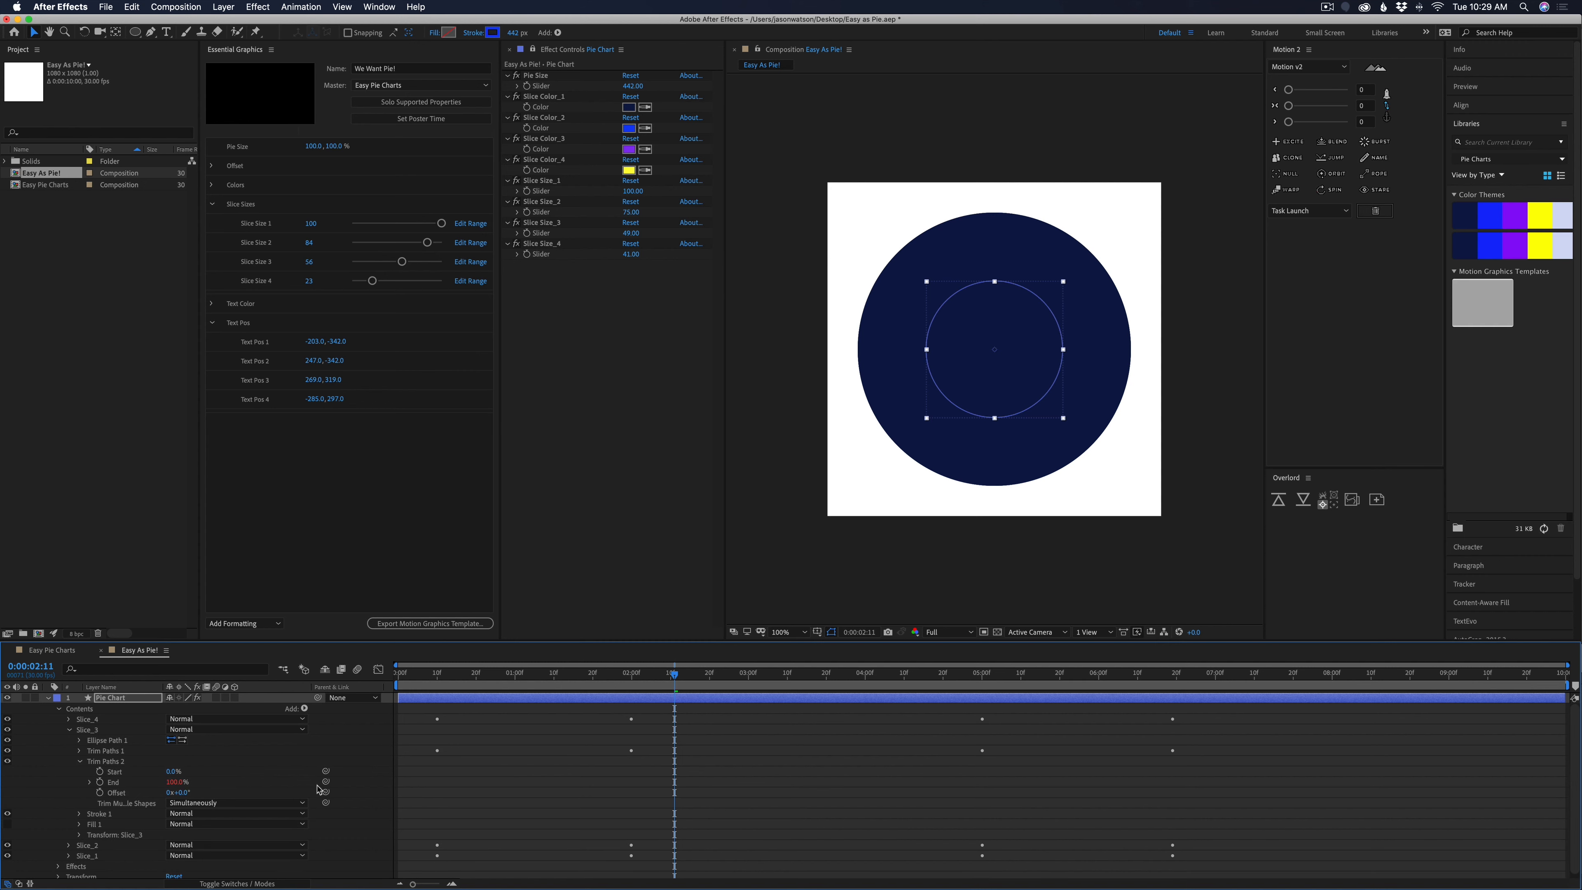
drag(326, 783, 481, 511)
drag(481, 511, 542, 234)
click(79, 814)
scroll(233, 826, down, 2)
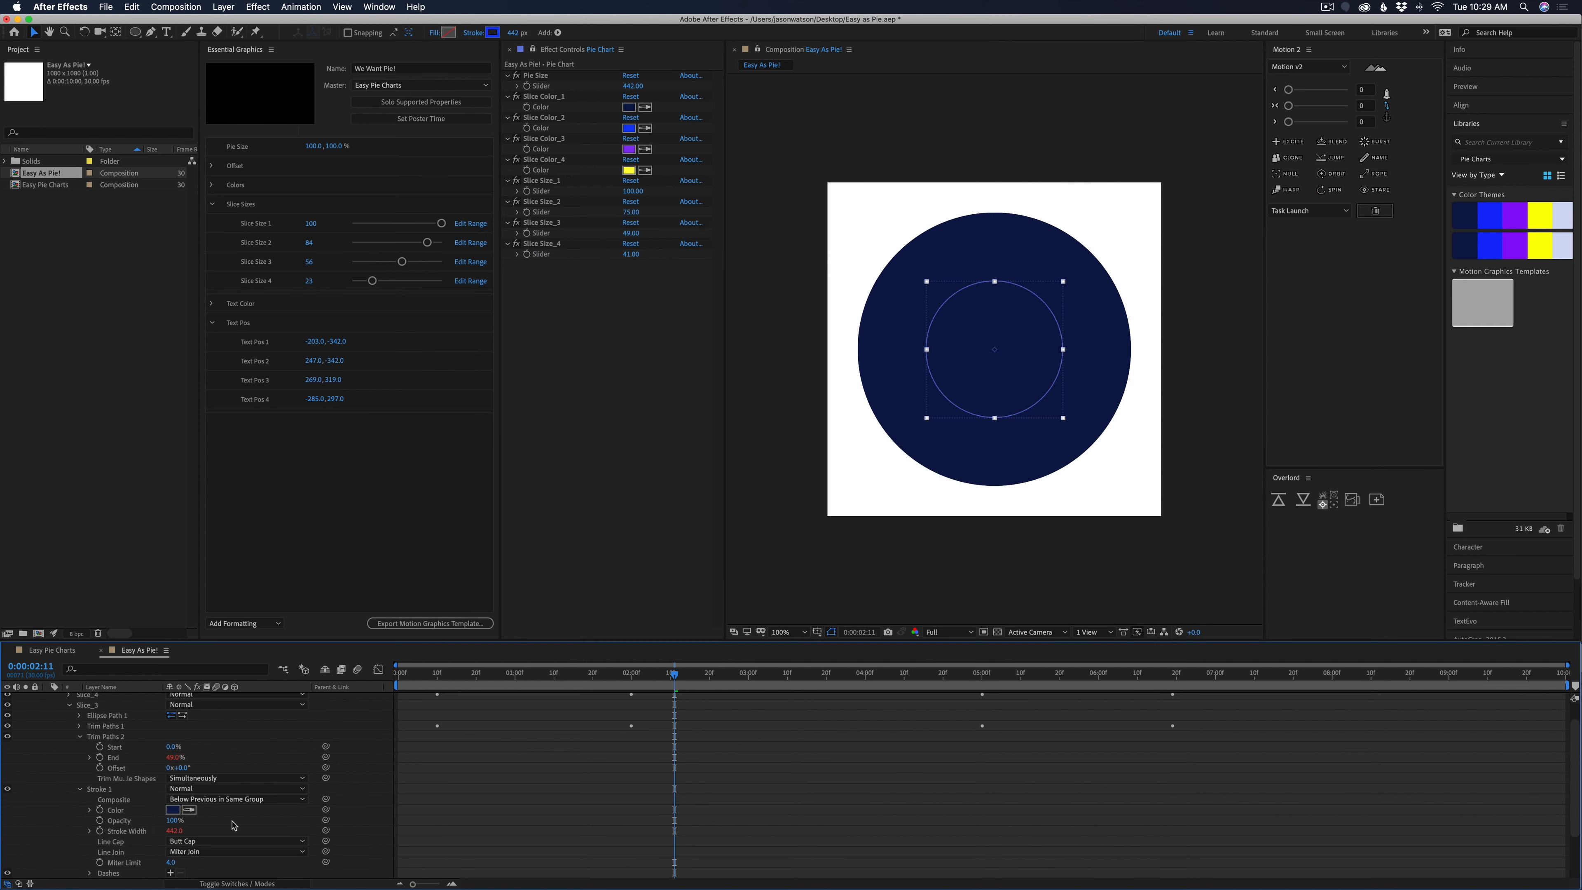
drag(326, 810, 544, 154)
Link Slice_4's Trim Paths 2 End to the Slice Size_4 slider and its Stroke 1 color to Slice Color_4
click(69, 695)
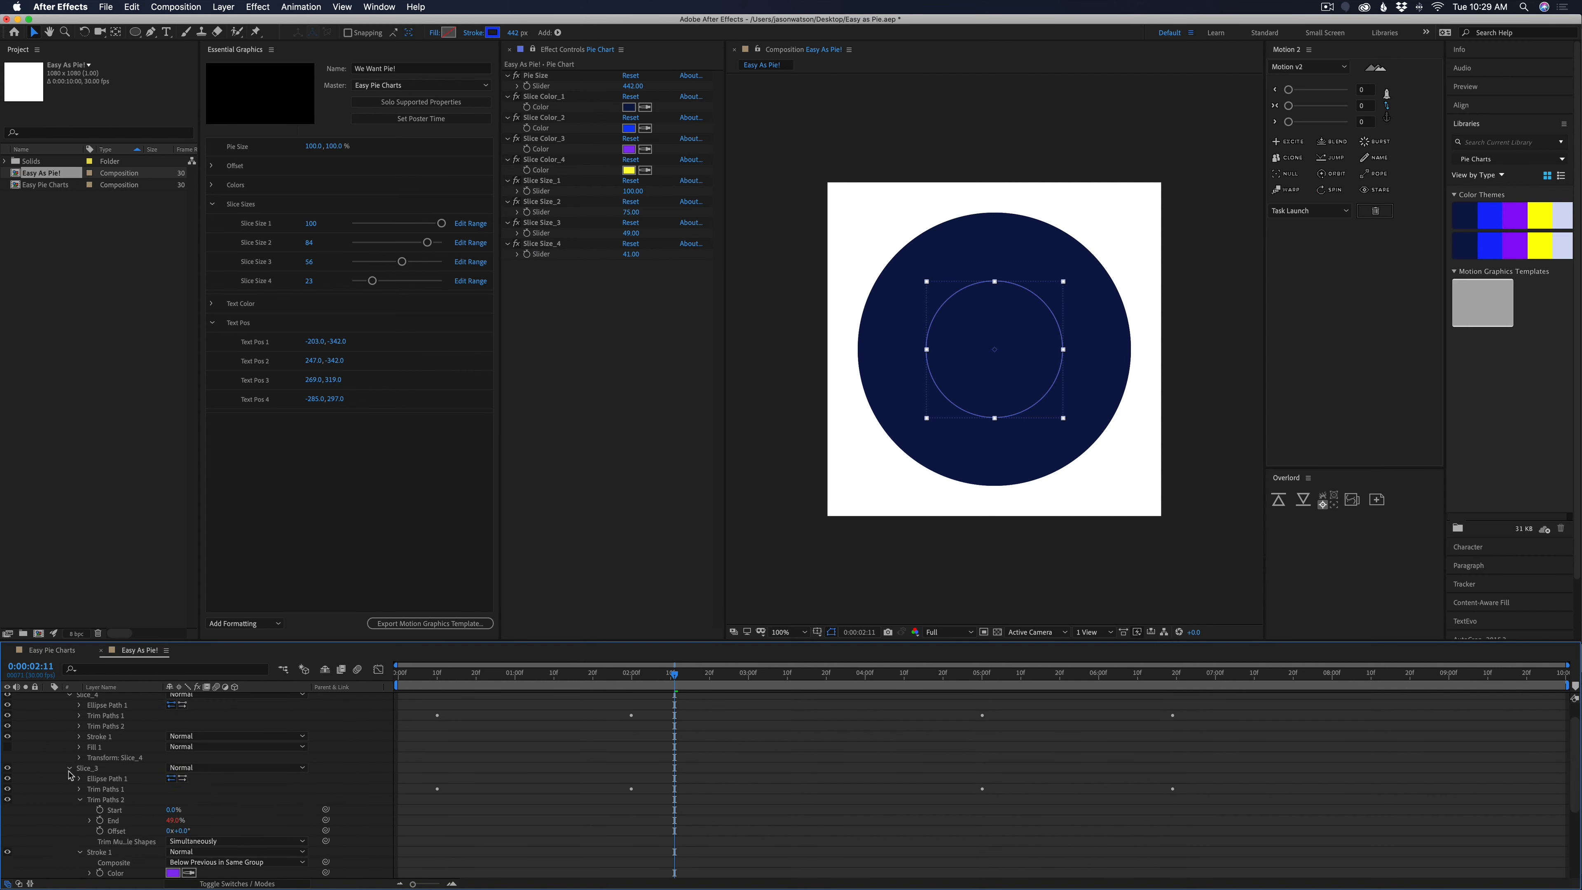
click(69, 768)
click(79, 751)
mouse_move(326, 772)
mouse_down()
mouse_move(495, 293)
mouse_move(542, 255)
mouse_up()
click(80, 803)
drag(326, 809, 541, 171)
key(super+shift+a)
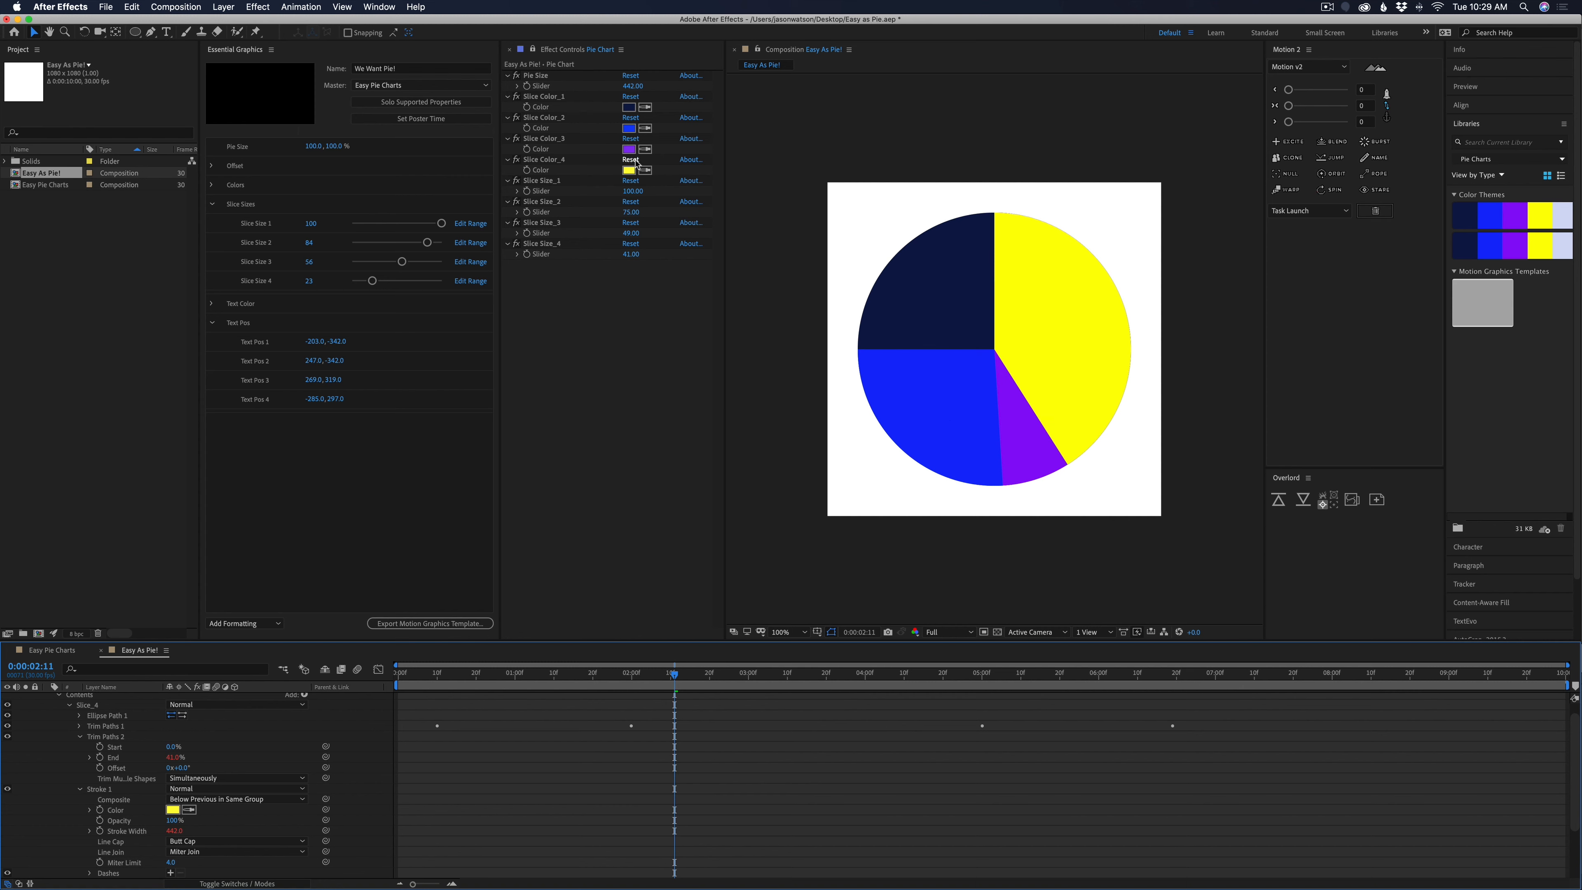
Set Slice Size_2 to 79, Slice Size_3 to 53 and Slice Size_4 to 14, and preview the pie animation
mouse_move(630, 212)
mouse_down()
mouse_move(616, 254)
mouse_move(637, 233)
mouse_up()
click(867, 751)
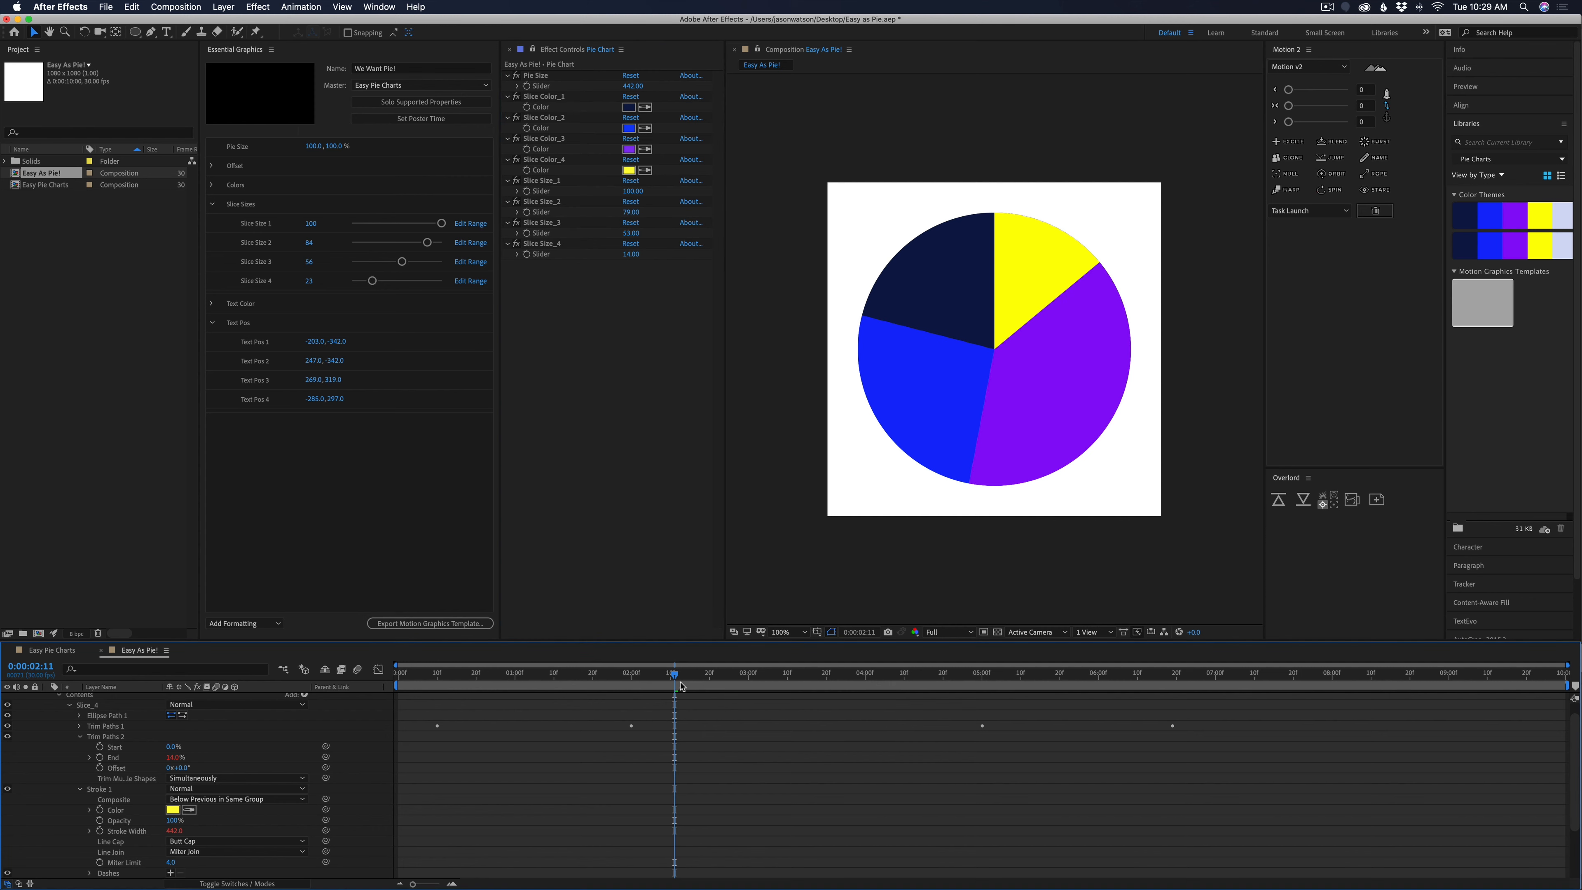
drag(675, 686, 434, 688)
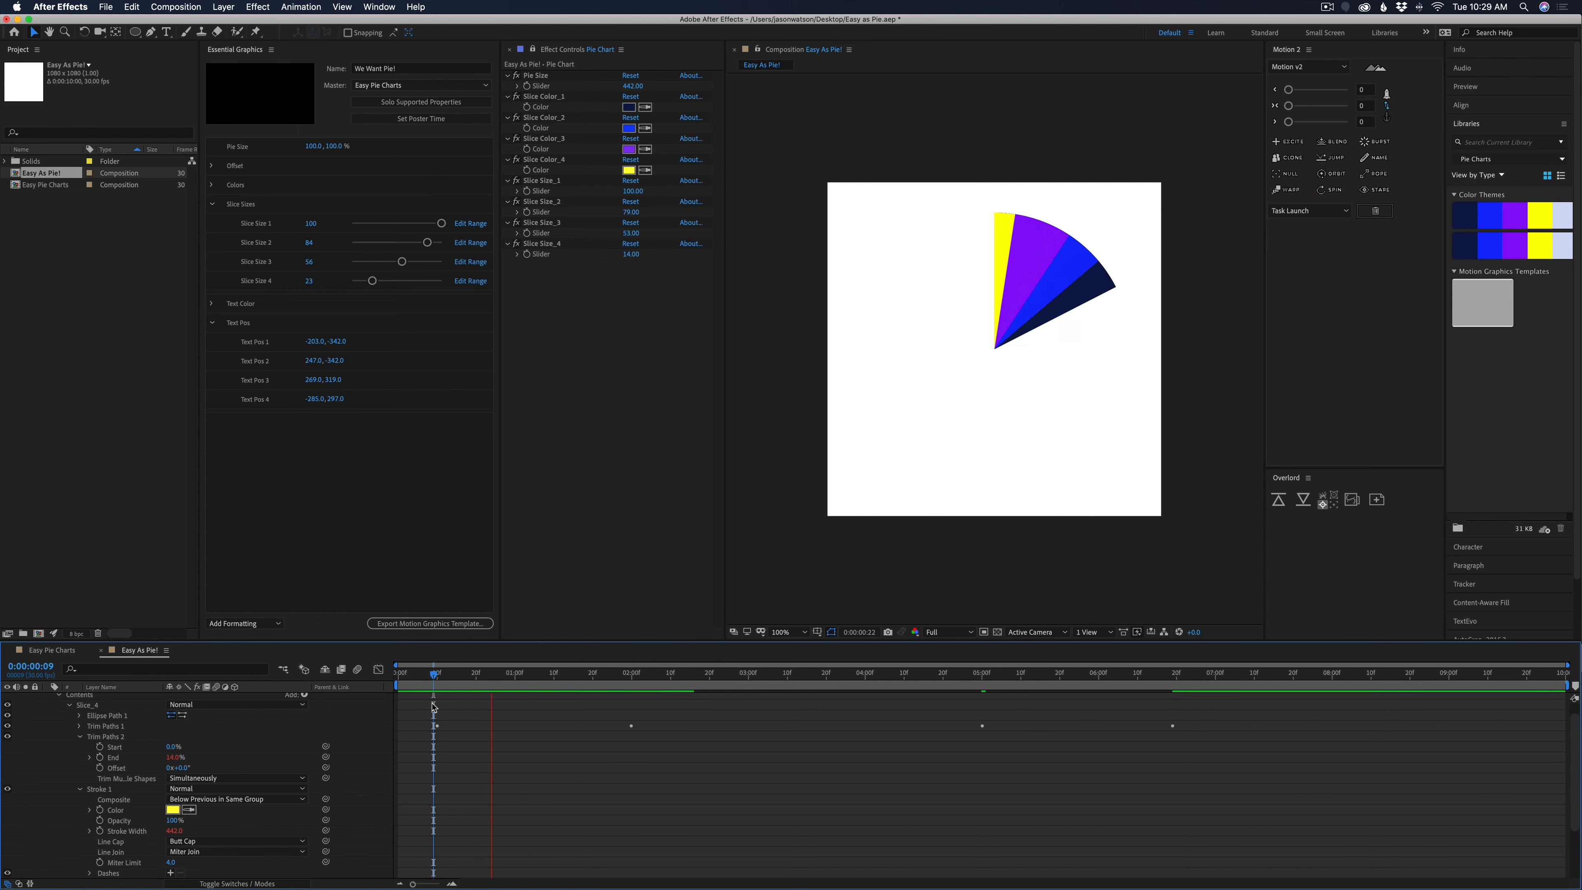
key(space)
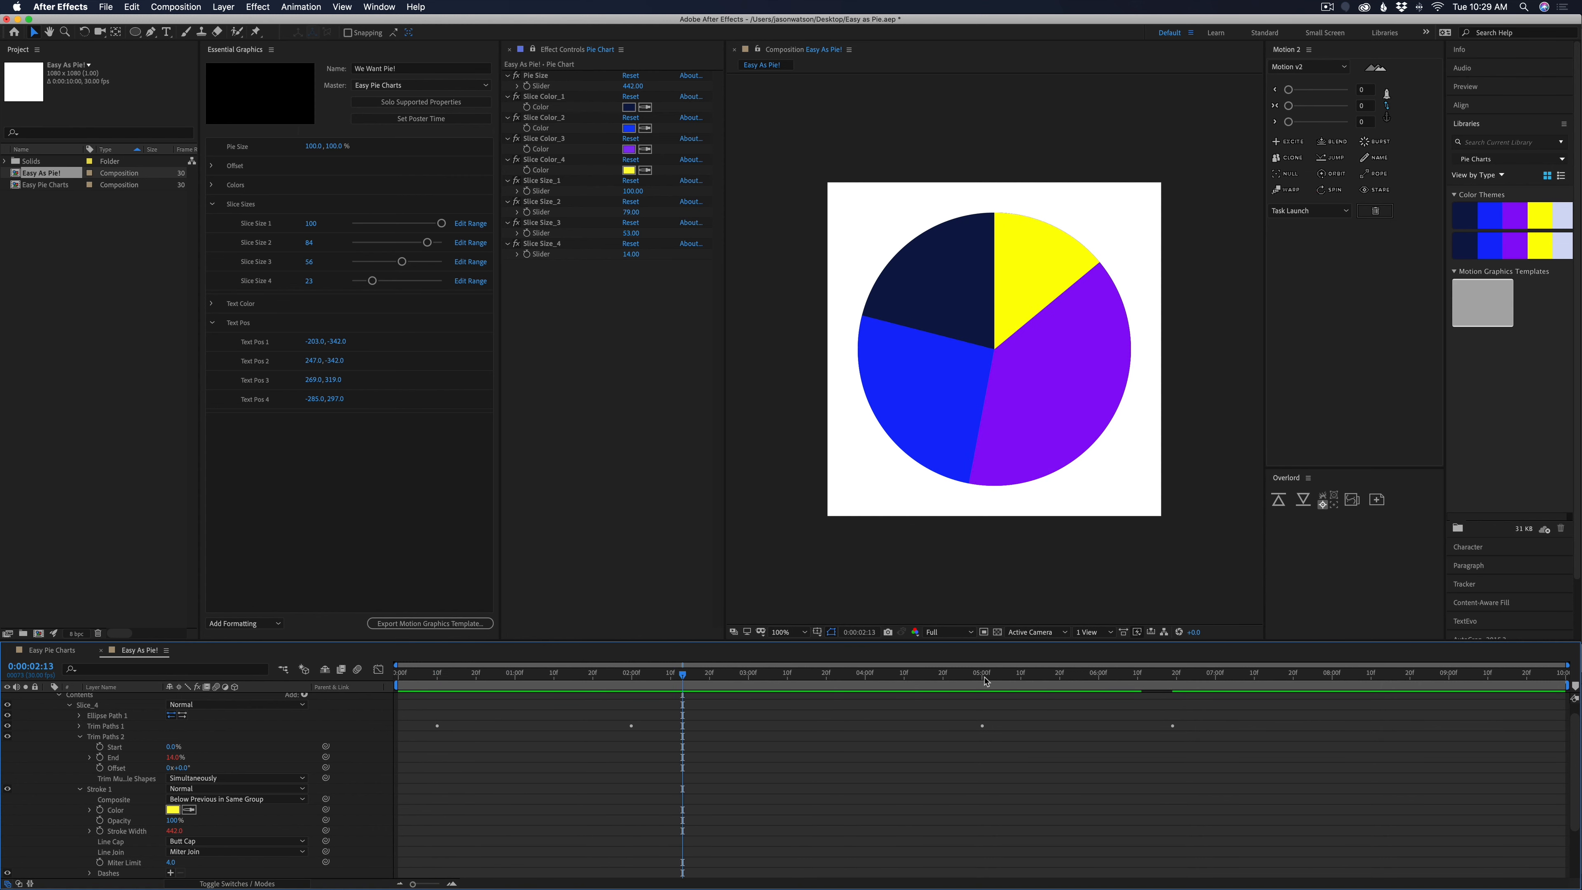
drag(986, 681, 753, 704)
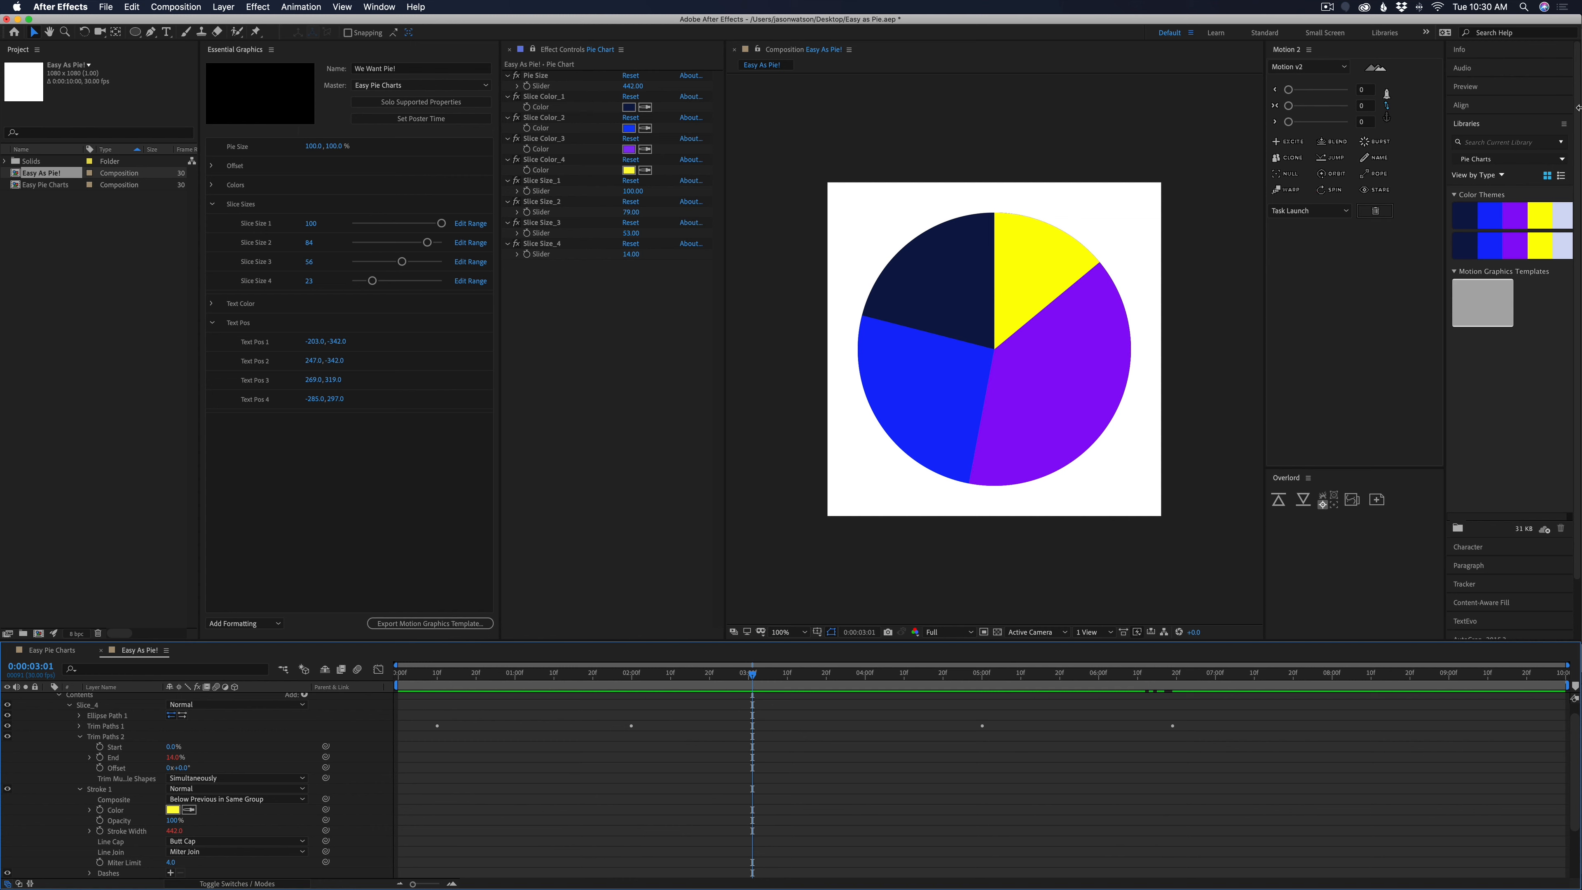
Switch the Creative Cloud library to Muted and bring its lower color themes into view
click(1501, 164)
click(1474, 185)
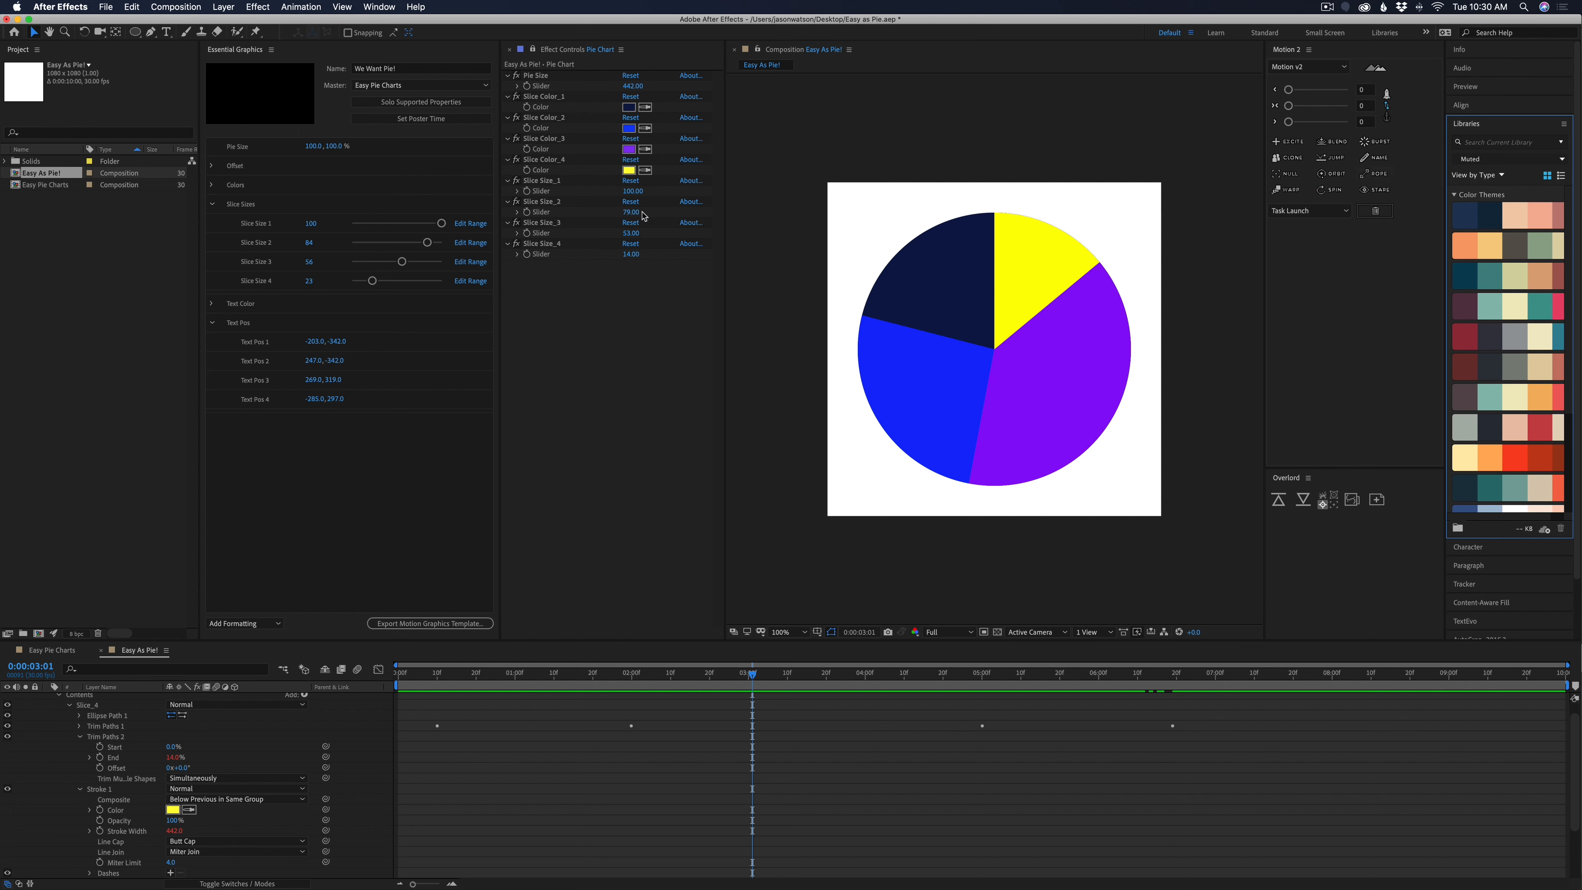
scroll(1470, 339, down, 5)
Recolor the four slices from the Muted library, using plum, lavender, coral and dark maroon for Slice Color_1 to 4
click(645, 107)
click(1464, 466)
click(645, 129)
click(1490, 467)
click(645, 150)
click(1539, 467)
click(1060, 822)
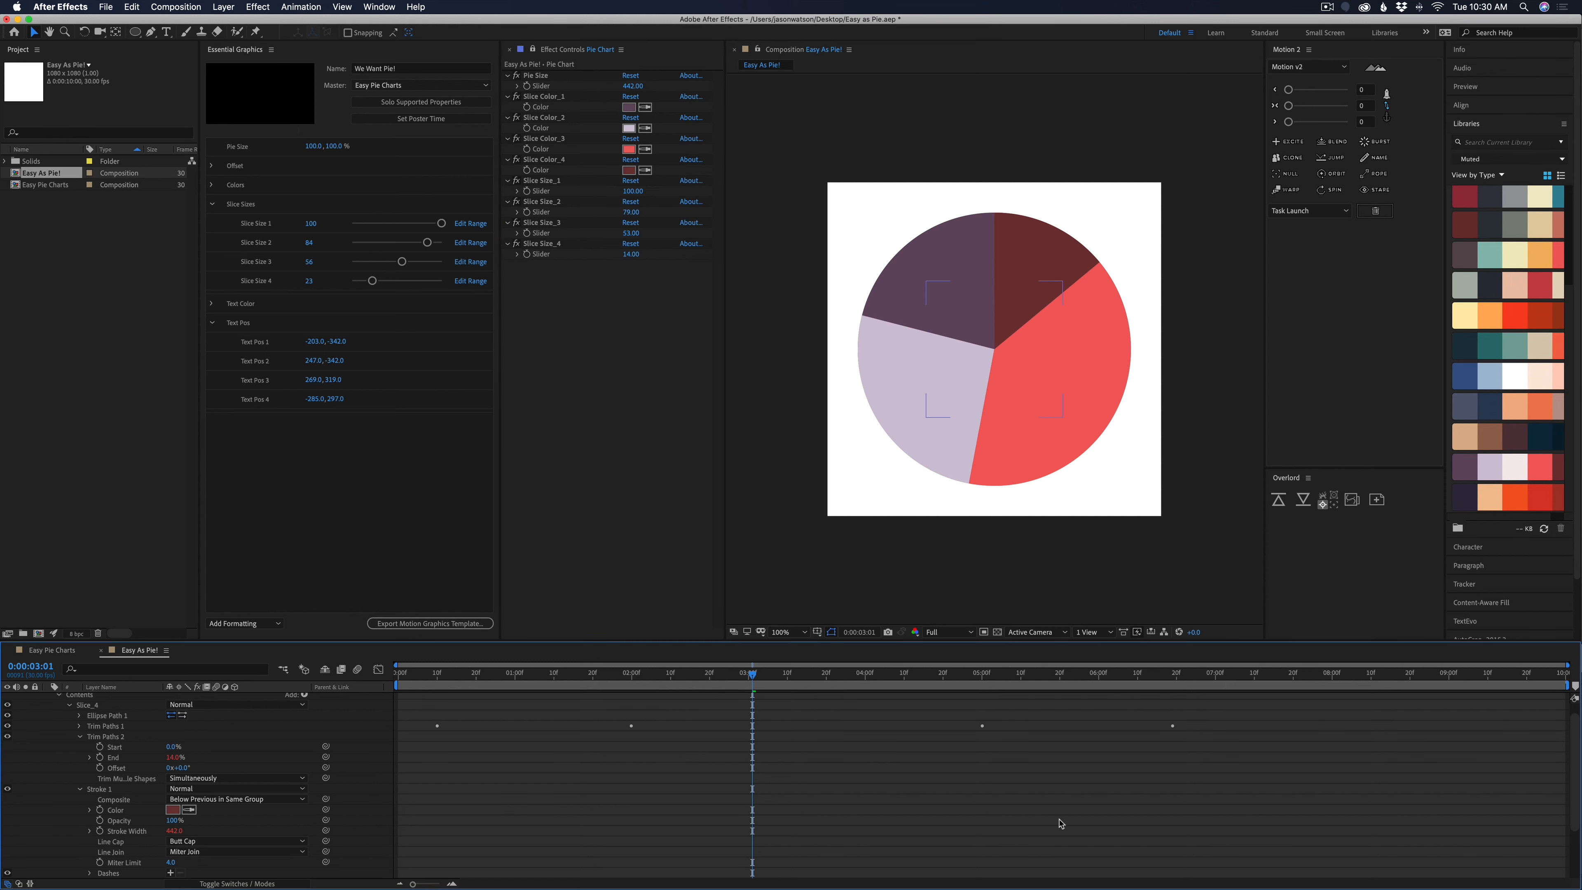
Recolor Slice Color_1 to 4 with dark brown, teal, orange and red from one Muted theme, and scrub through the animation
click(645, 107)
click(1465, 255)
click(645, 128)
click(1489, 255)
click(645, 149)
click(1540, 255)
click(646, 170)
click(1558, 255)
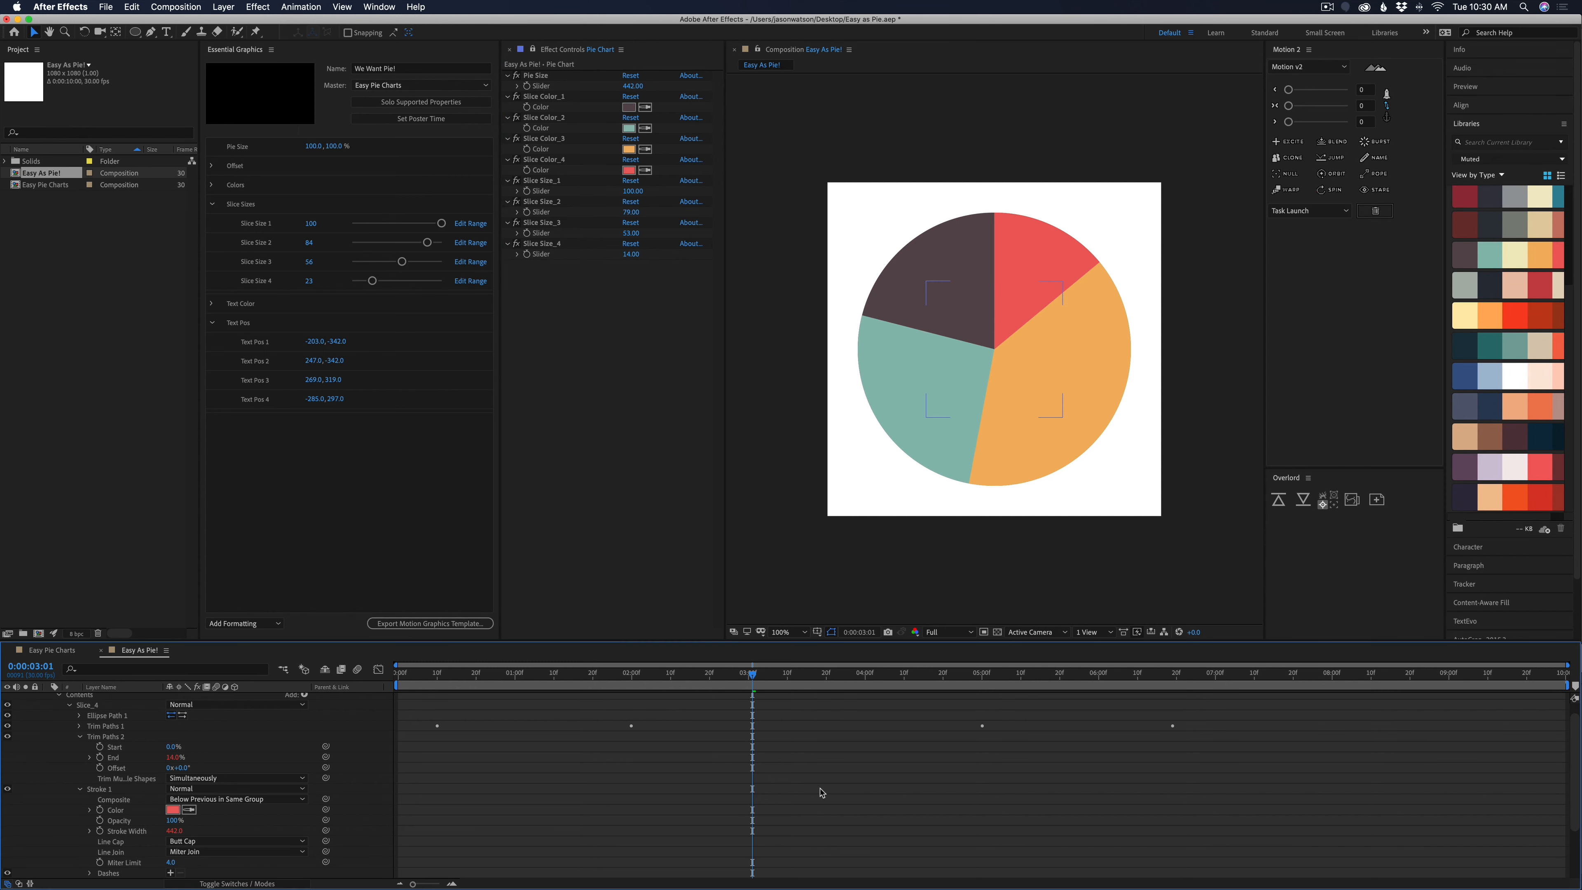
click(789, 793)
drag(747, 676, 789, 692)
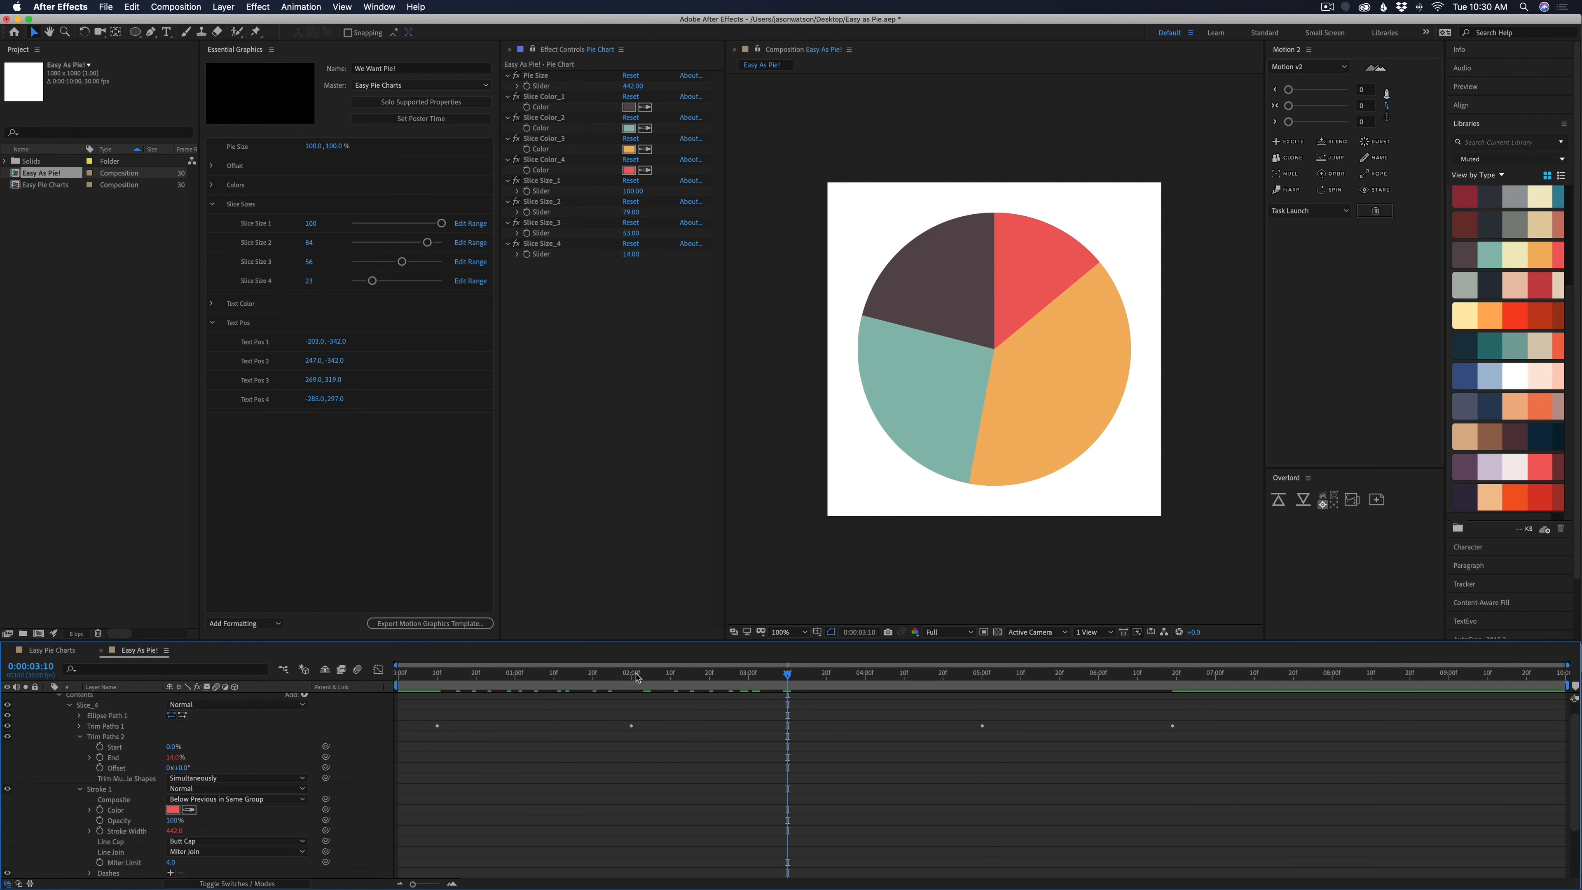
drag(638, 680, 752, 688)
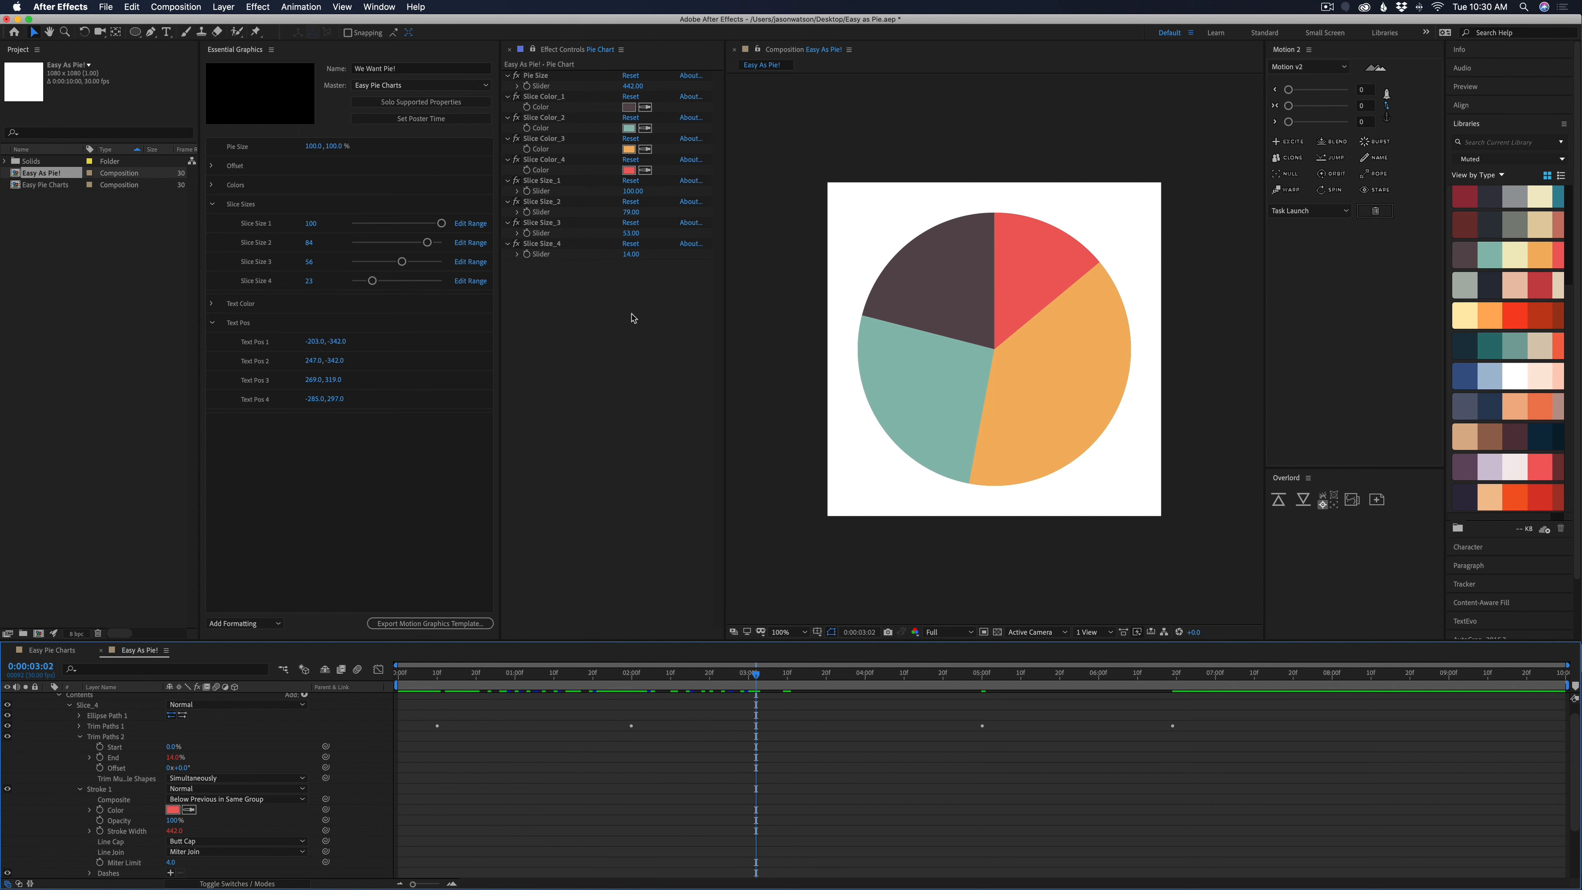
Set the Pie Size slider to 409 and the Slice Size_1 slider to 100
drag(632, 86, 630, 119)
drag(632, 191, 645, 191)
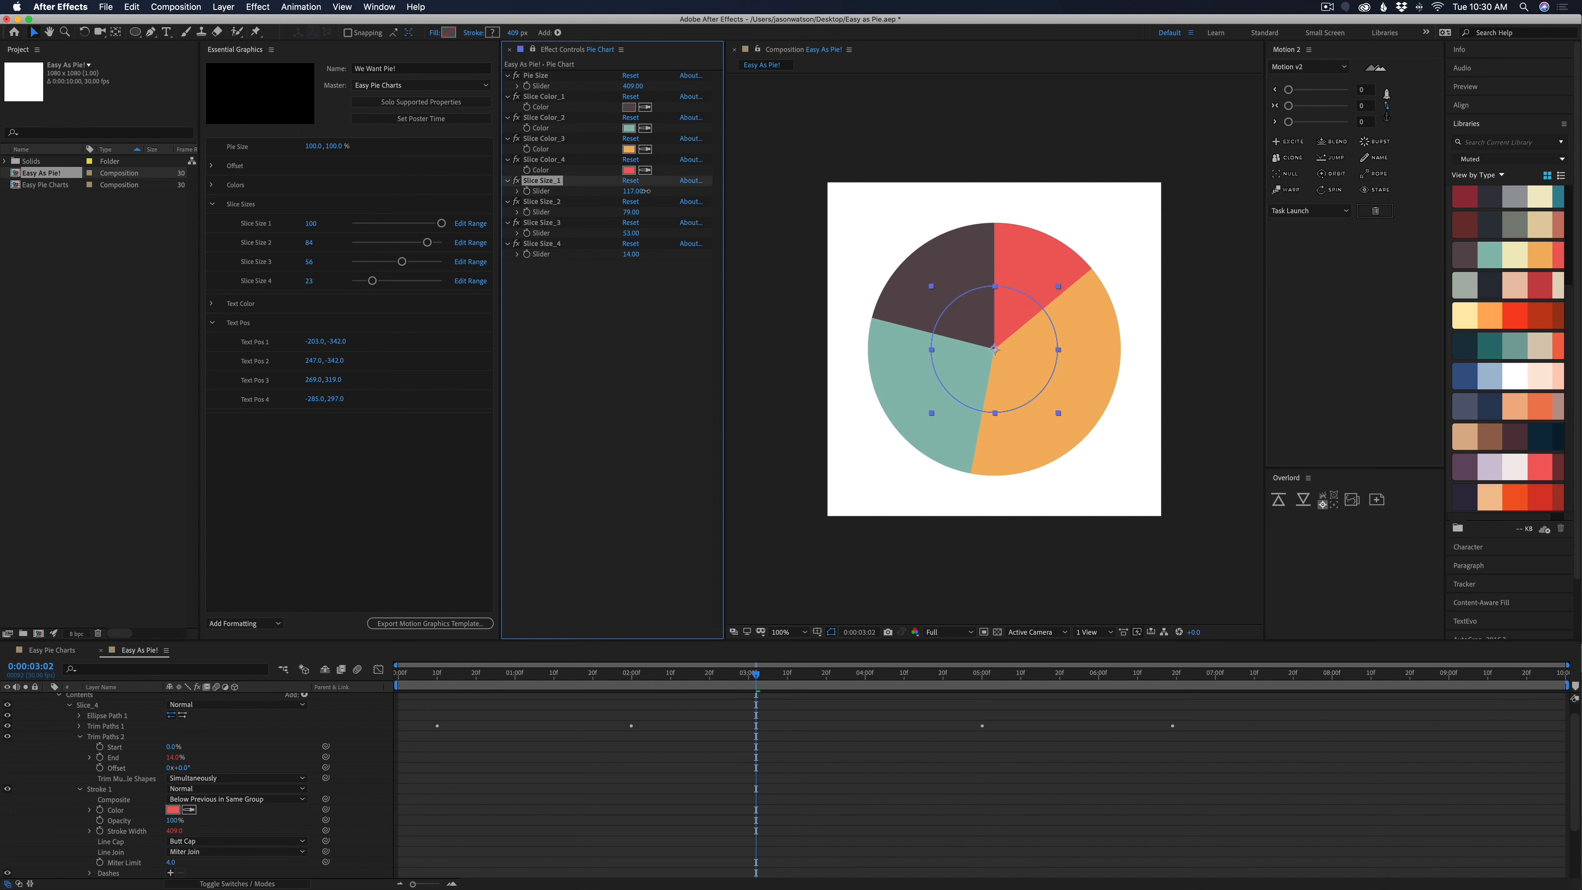
click(628, 191)
text(100)
key(Return)
drag(631, 212, 631, 212)
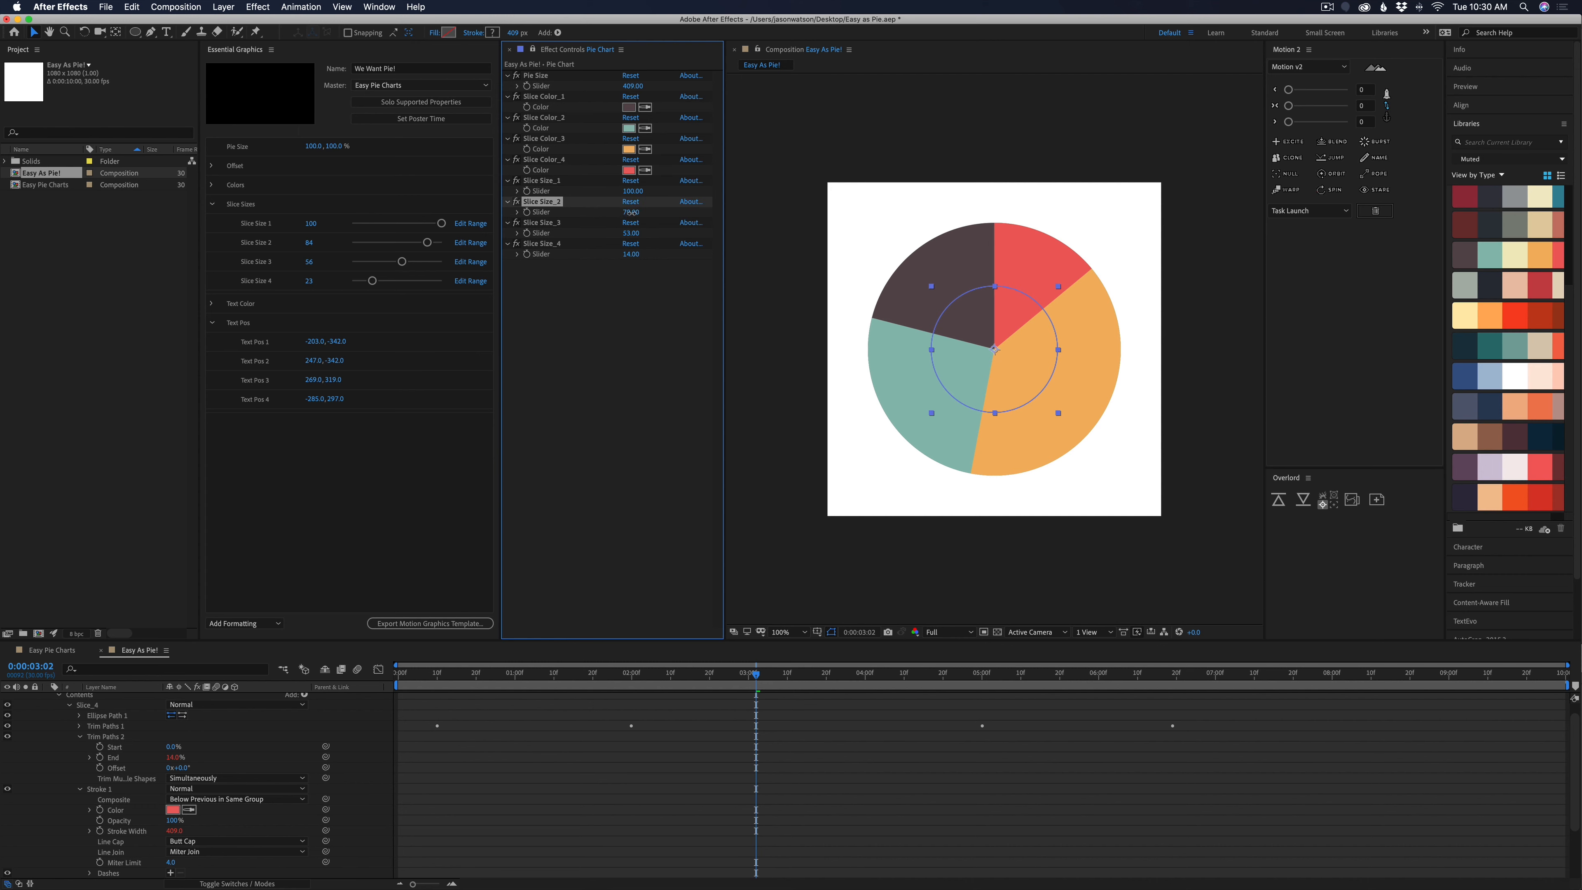
Reveal the Pie Chart layer's keyframes and preview the finished Easy Pie Charts composition with its percentage labels
click(707, 787)
key(u)
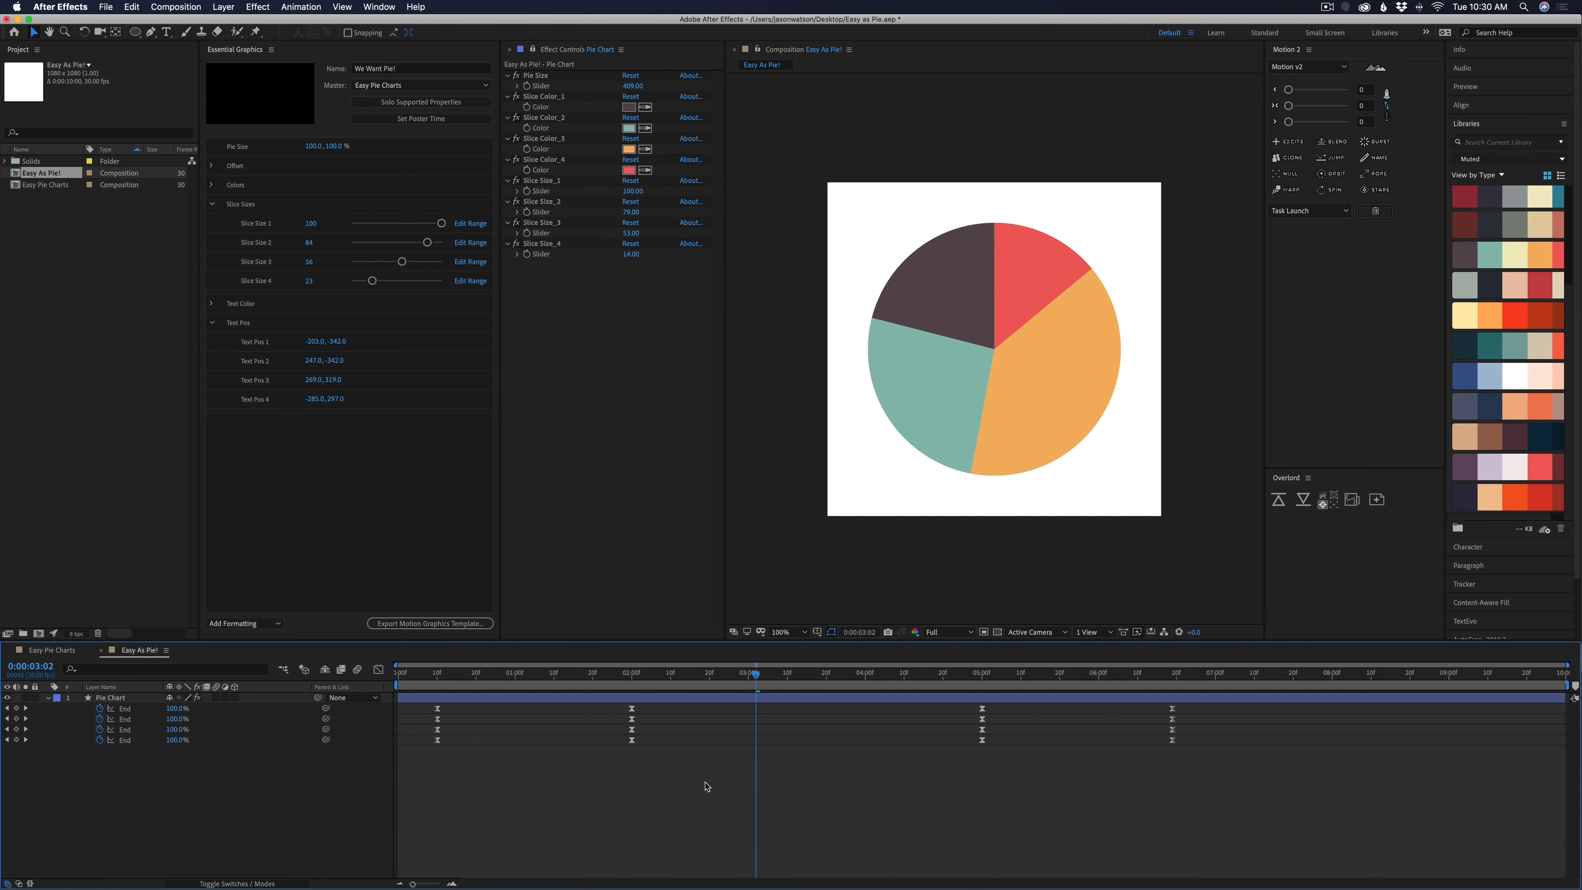
click(61, 651)
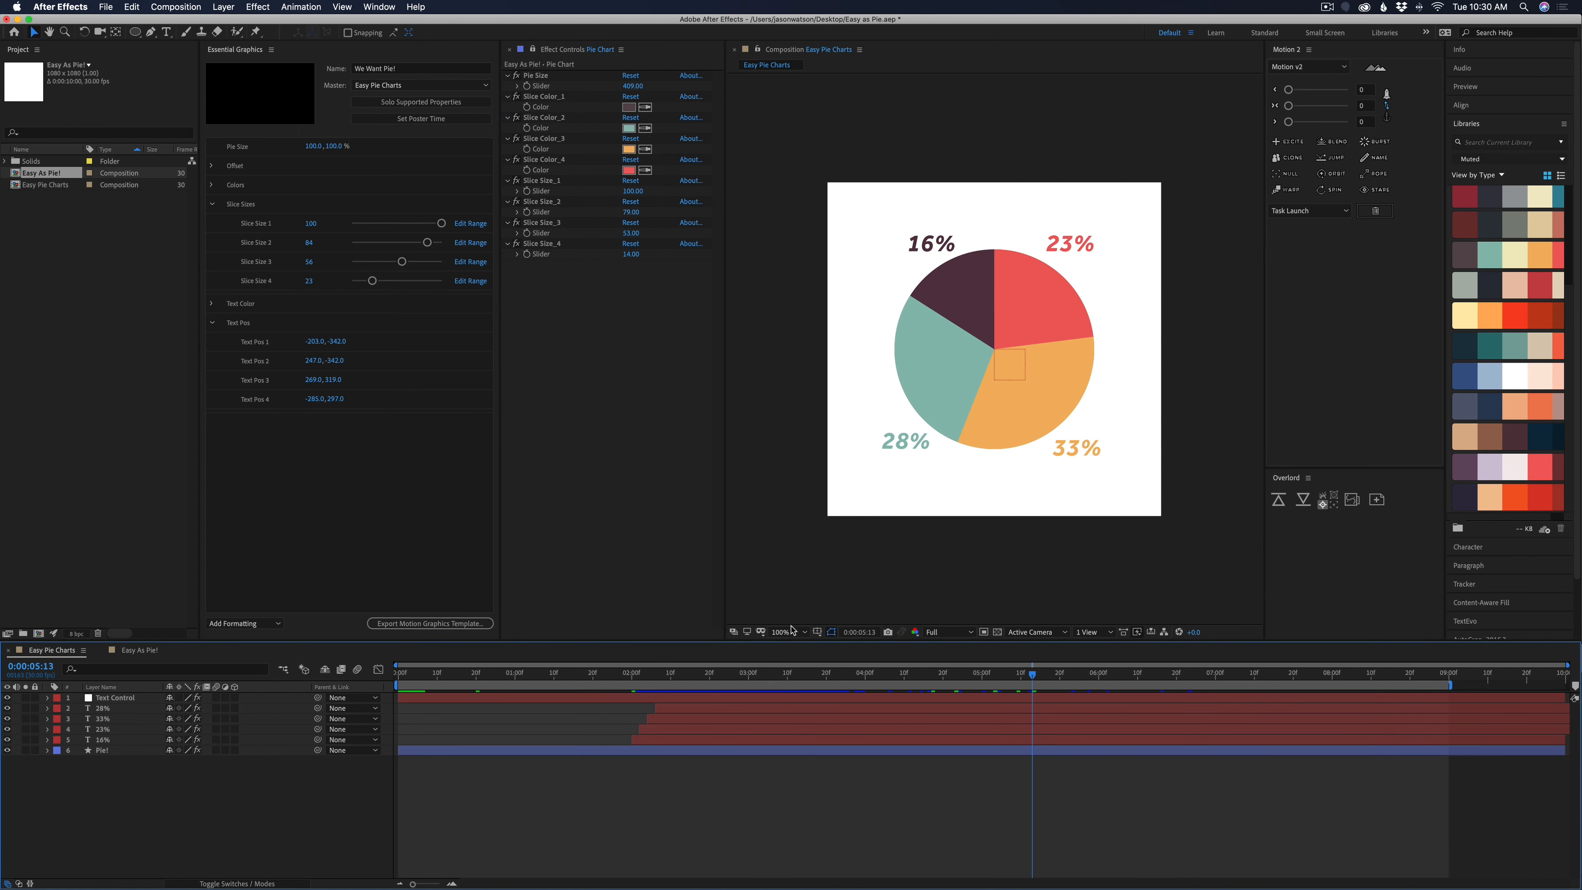
drag(609, 683, 630, 705)
key(space)
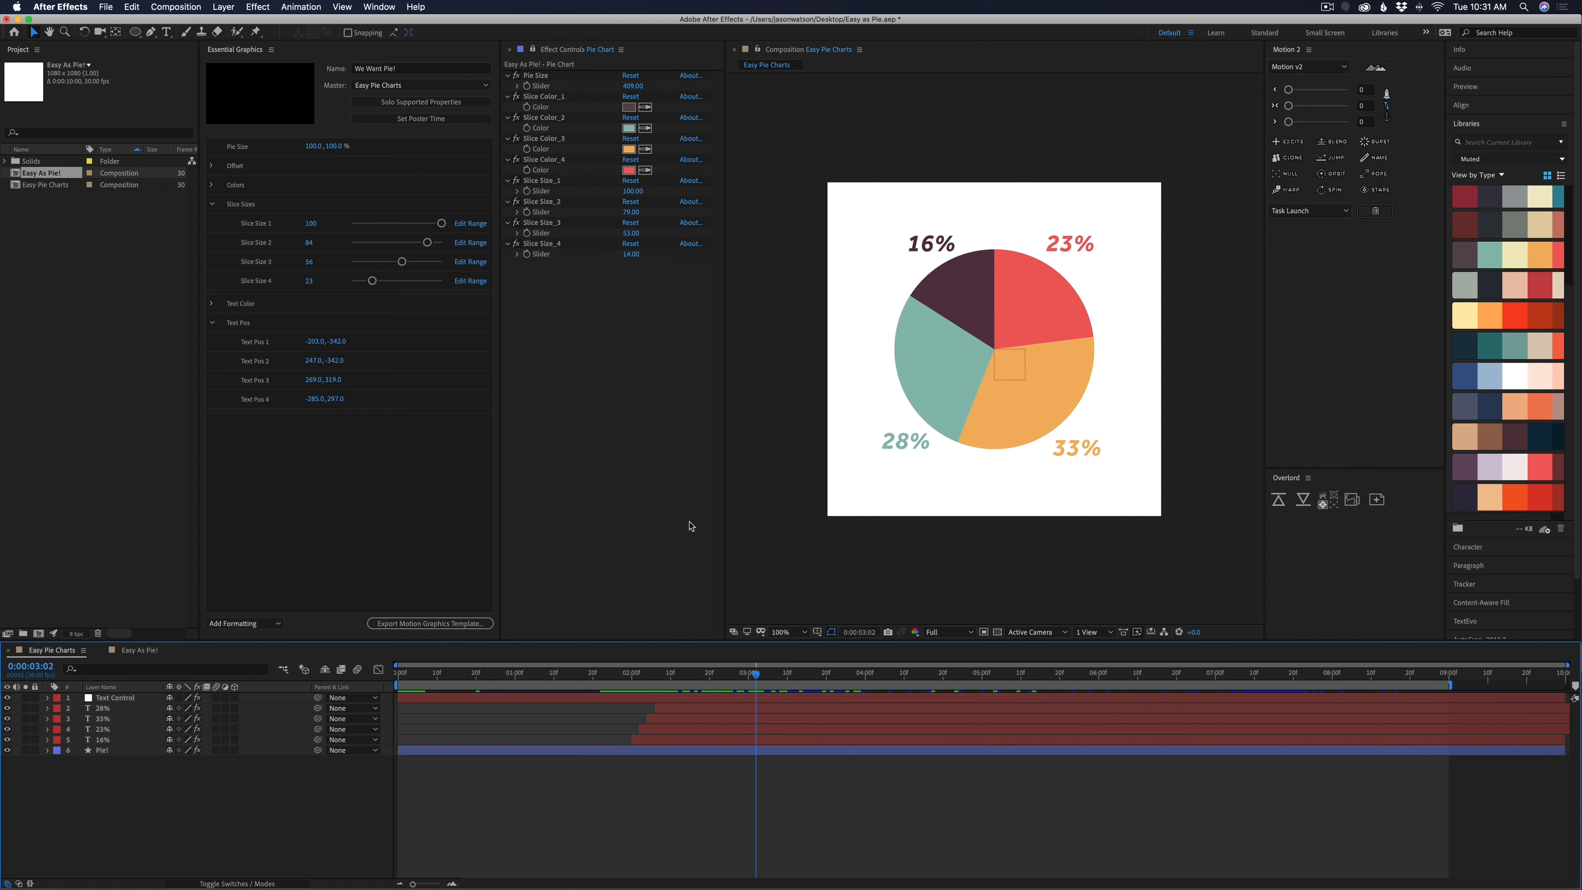
Copy the 16% text layer from the Easy Pie Charts composition and paste it into the Easy As Pie! composition
click(698, 711)
click(152, 741)
click(107, 741)
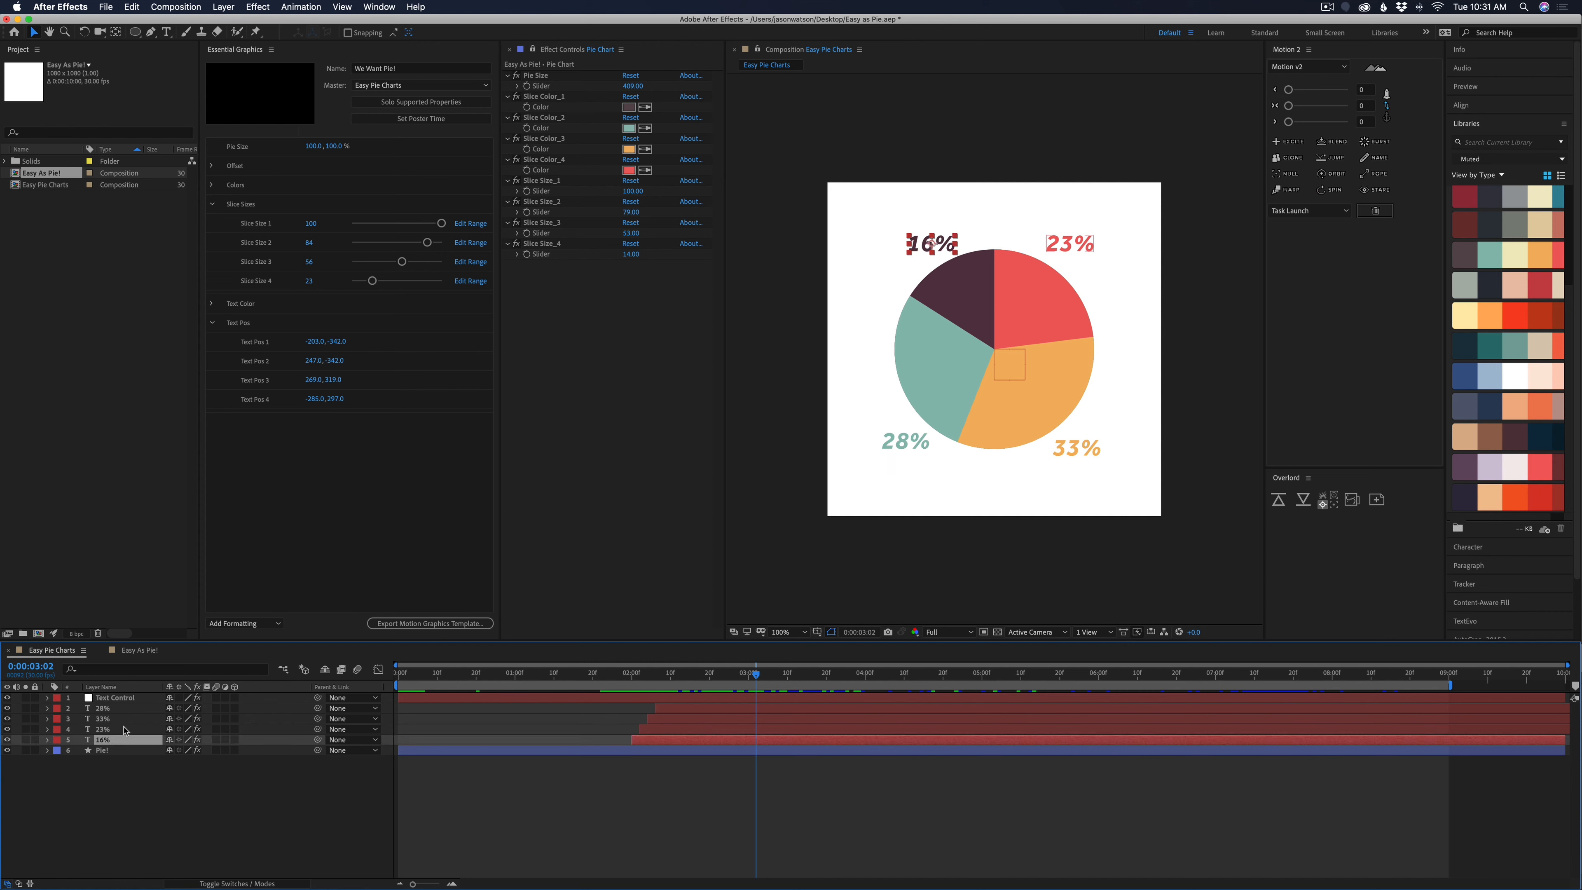
click(135, 652)
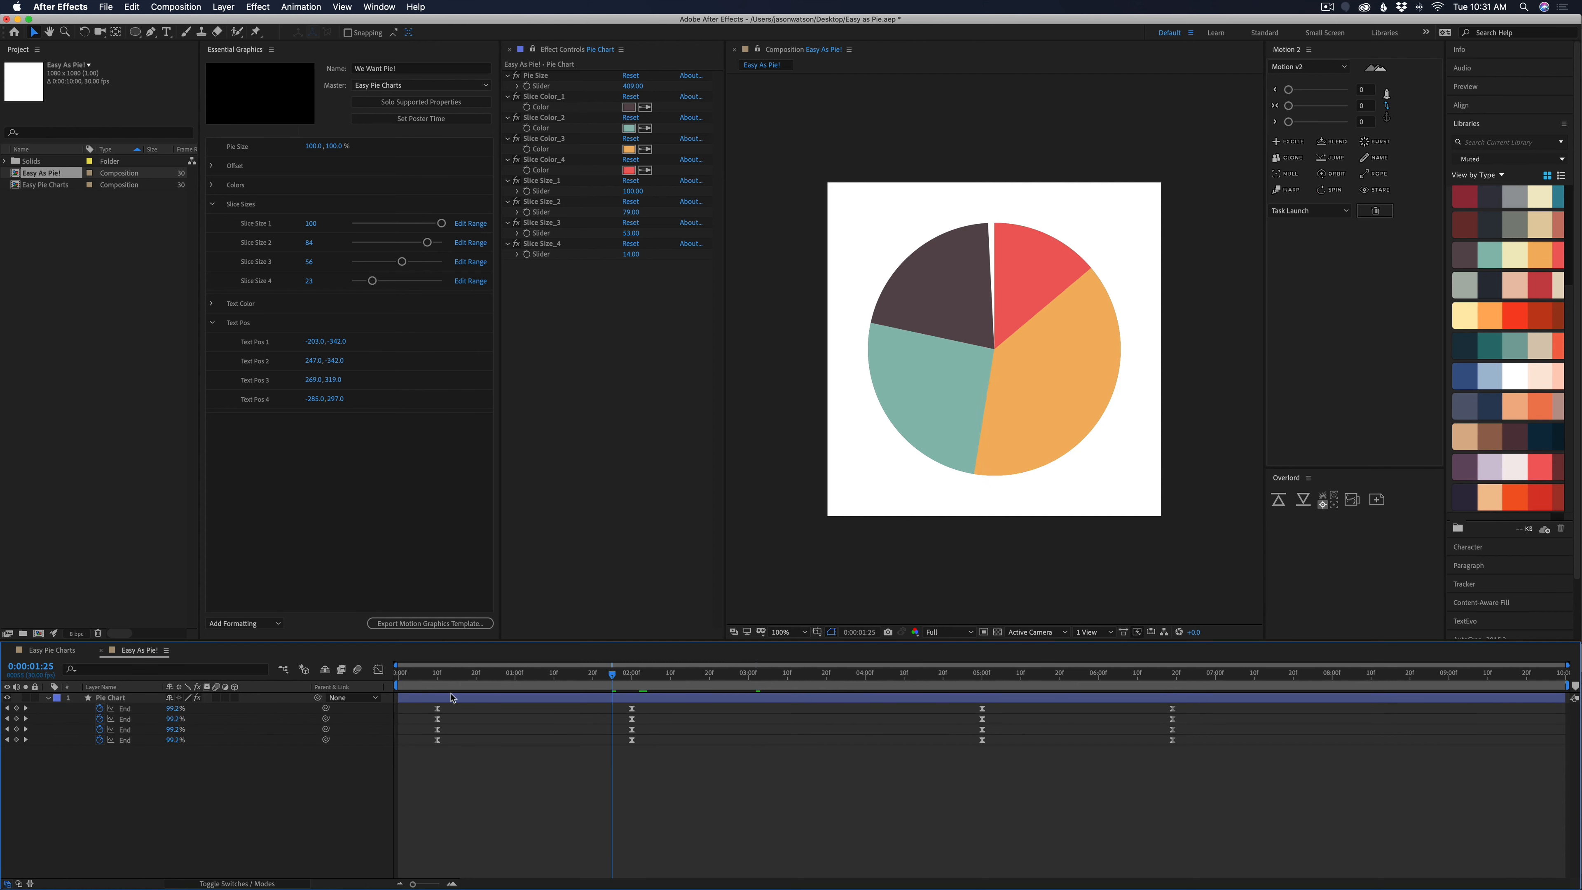
key(cmd+v)
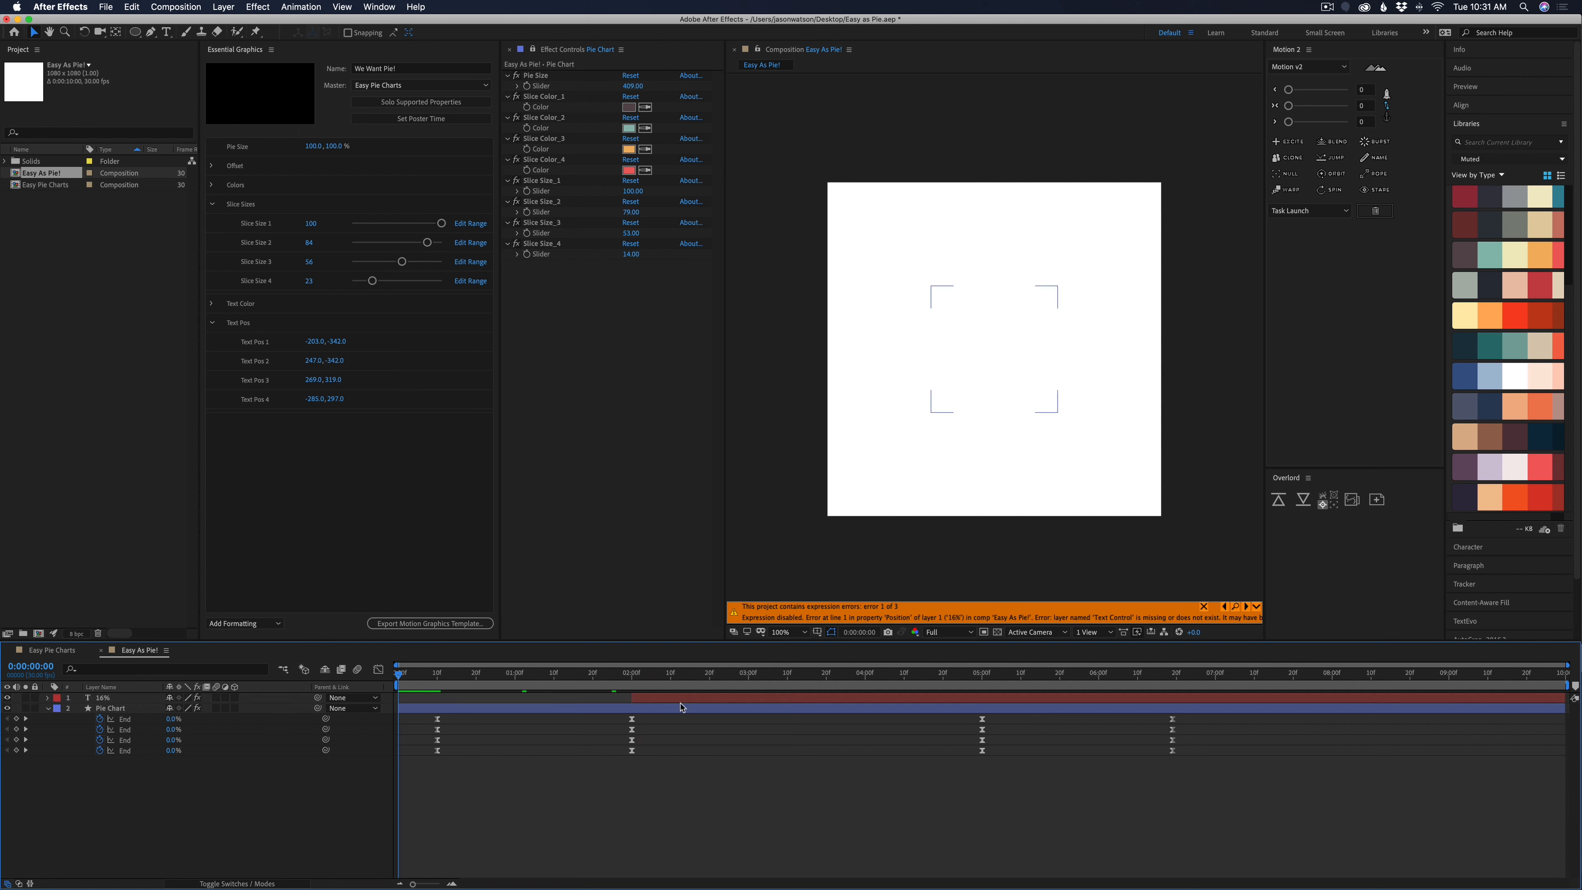
Reveal the 16% layer's expressions and remove them from its Source Text, Fill Color and Position
key(e)
key(e)
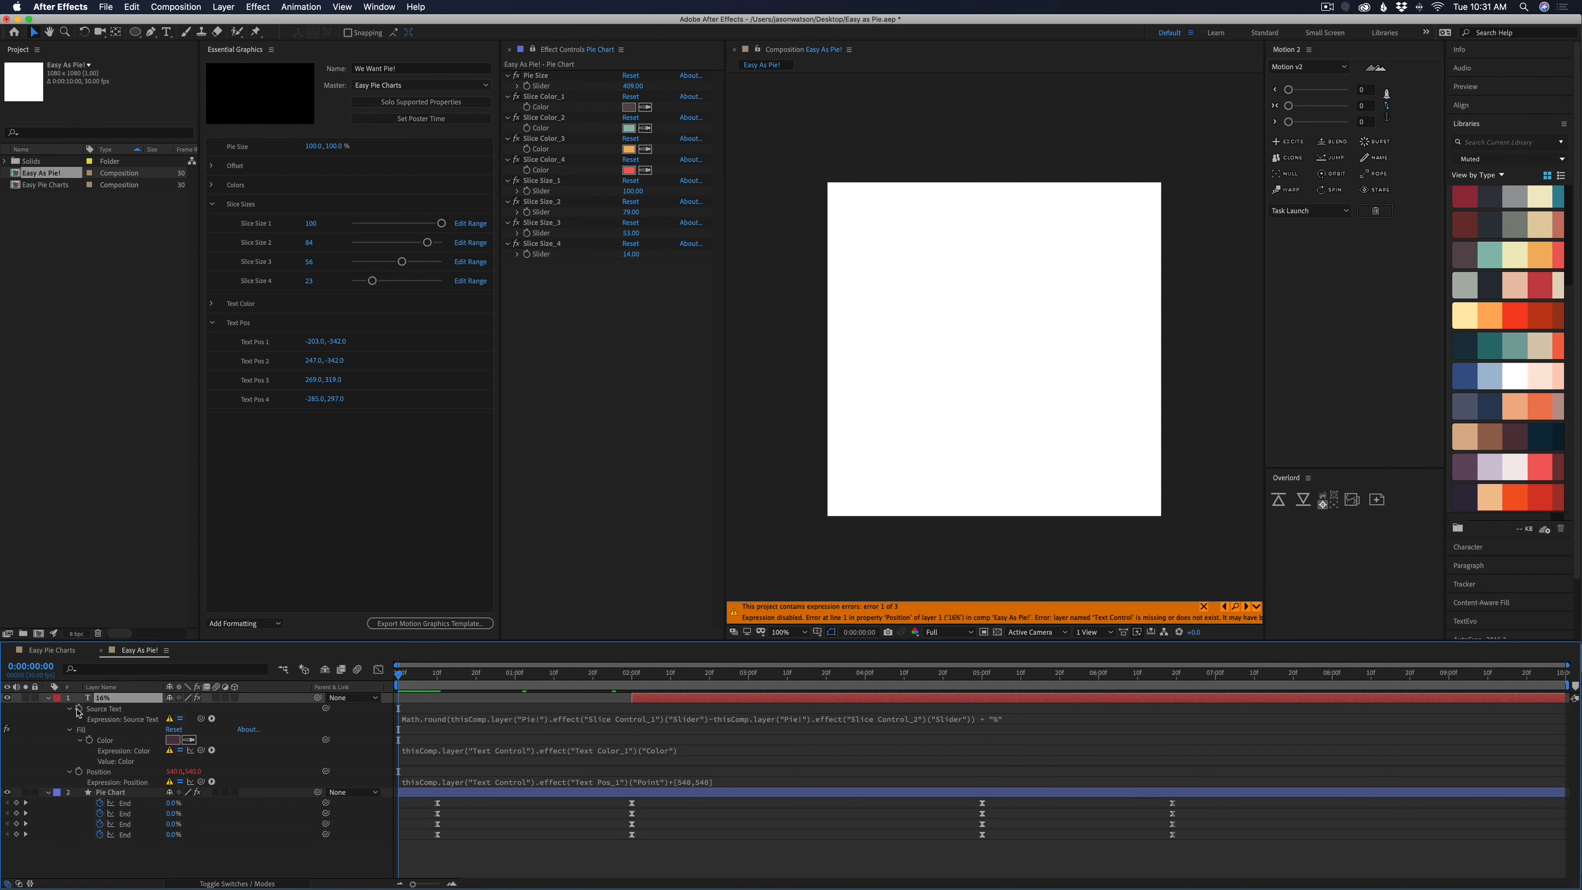
alt+click(79, 709)
alt+click(90, 729)
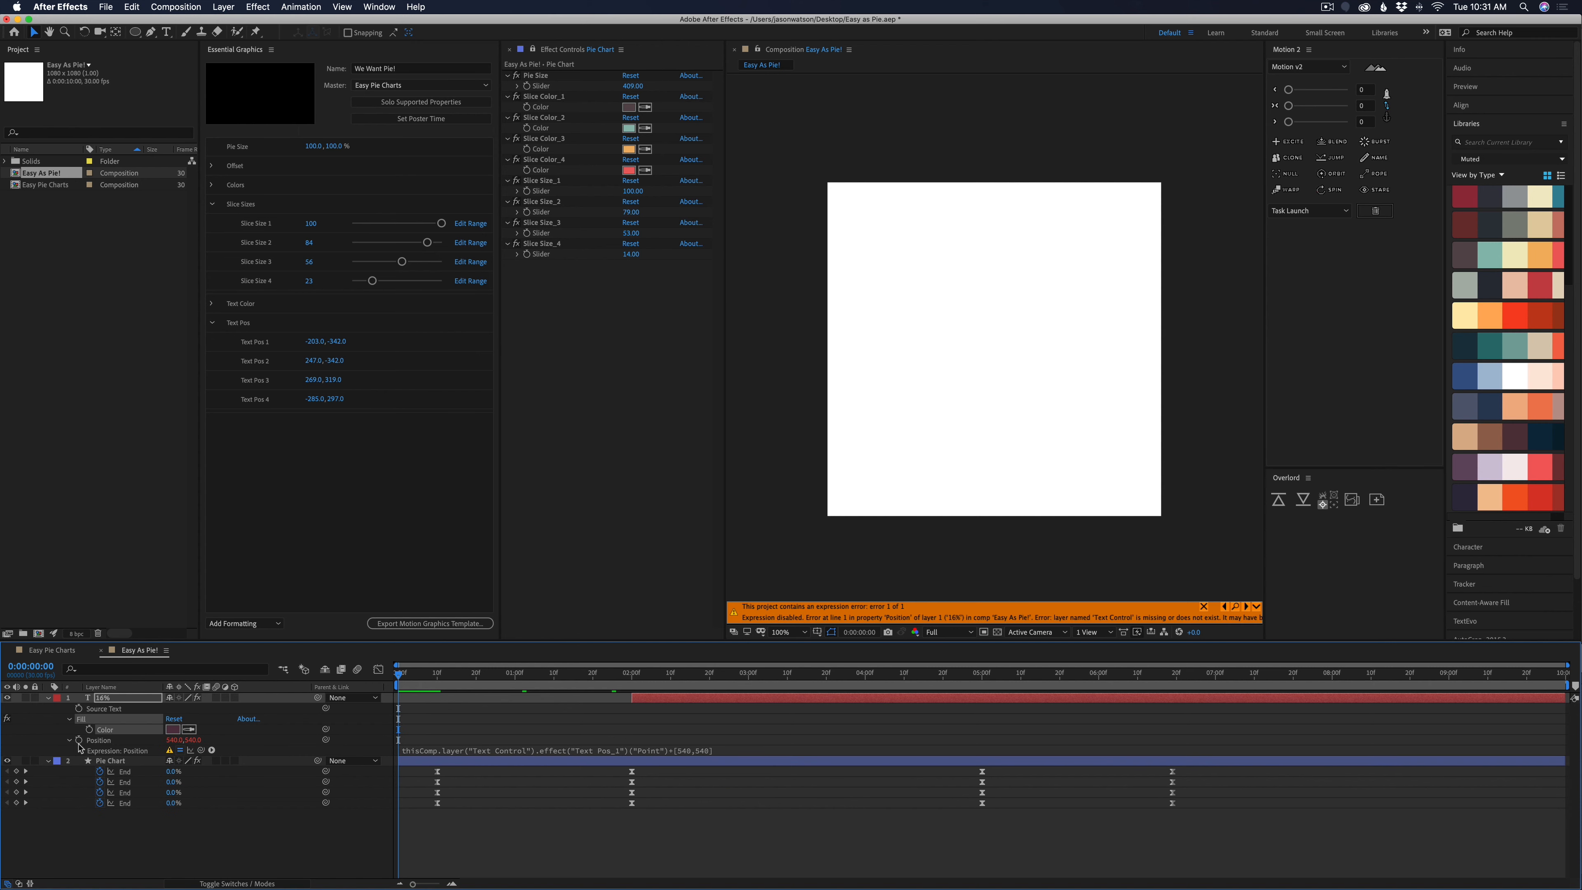
alt+click(78, 739)
click(520, 812)
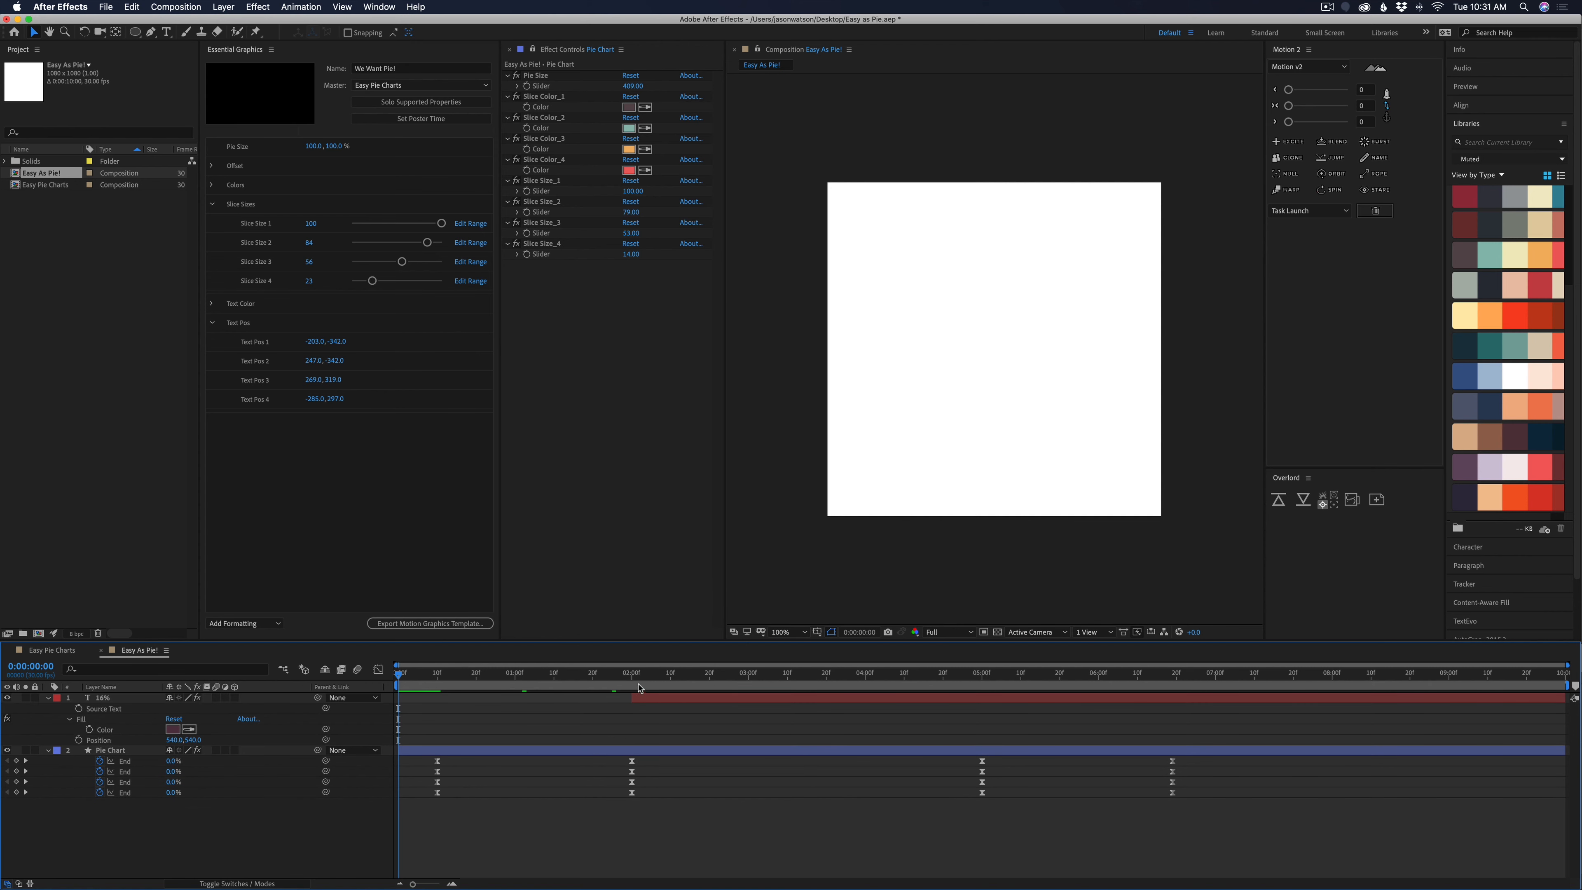
Show the 16% layer's Scale keyframes and place the label outside the pie, beside the upper part of the dark brown slice
drag(639, 688, 985, 673)
click(653, 695)
key(s)
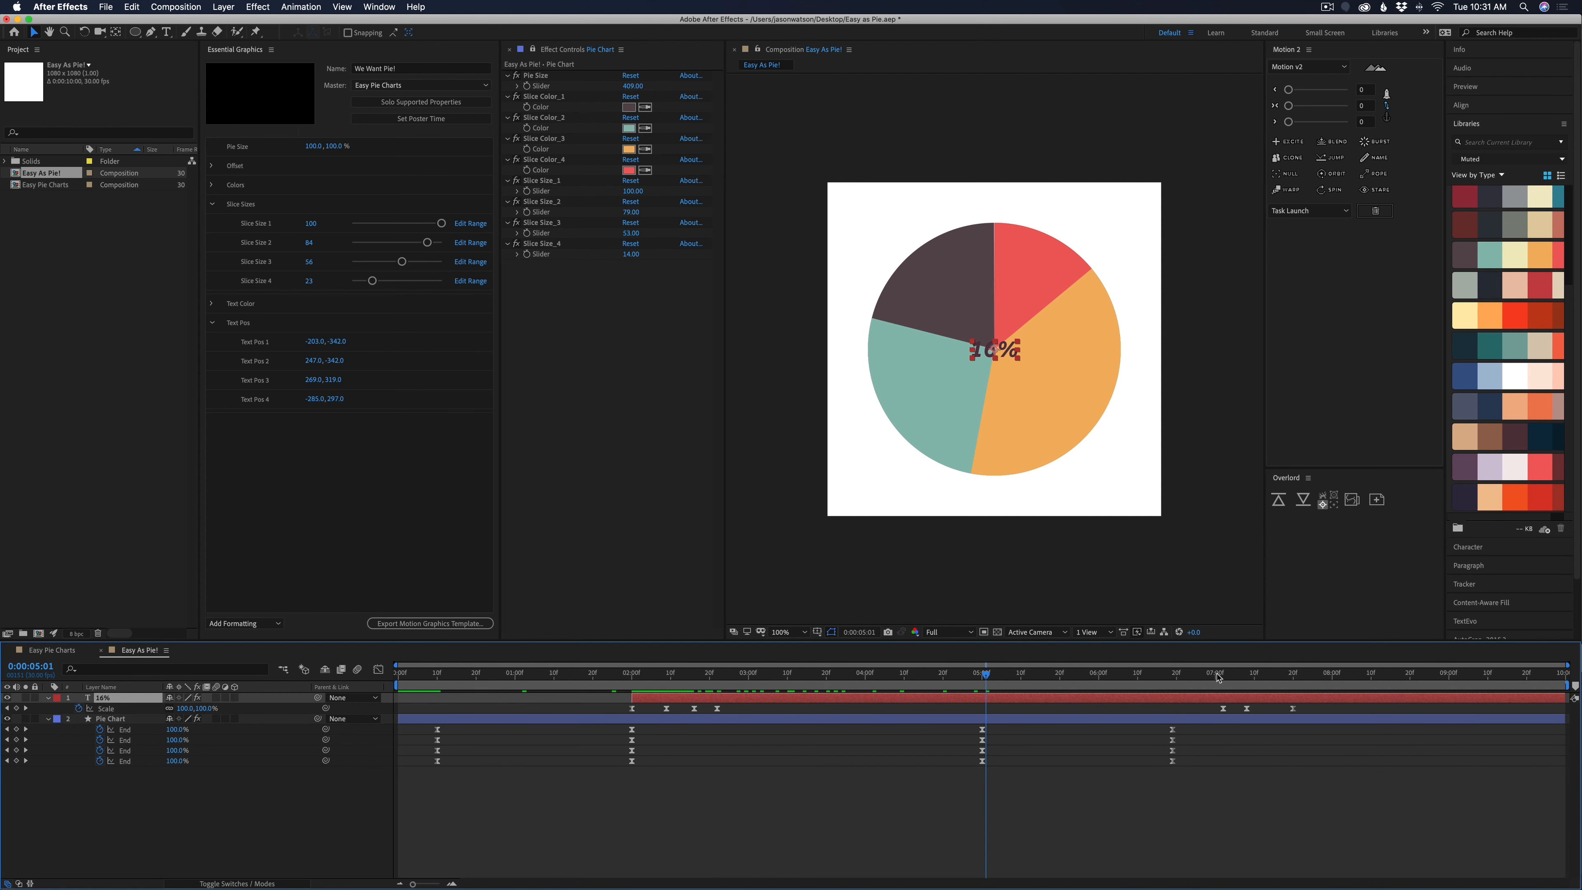
drag(1219, 678, 694, 704)
drag(990, 353, 885, 230)
click(748, 781)
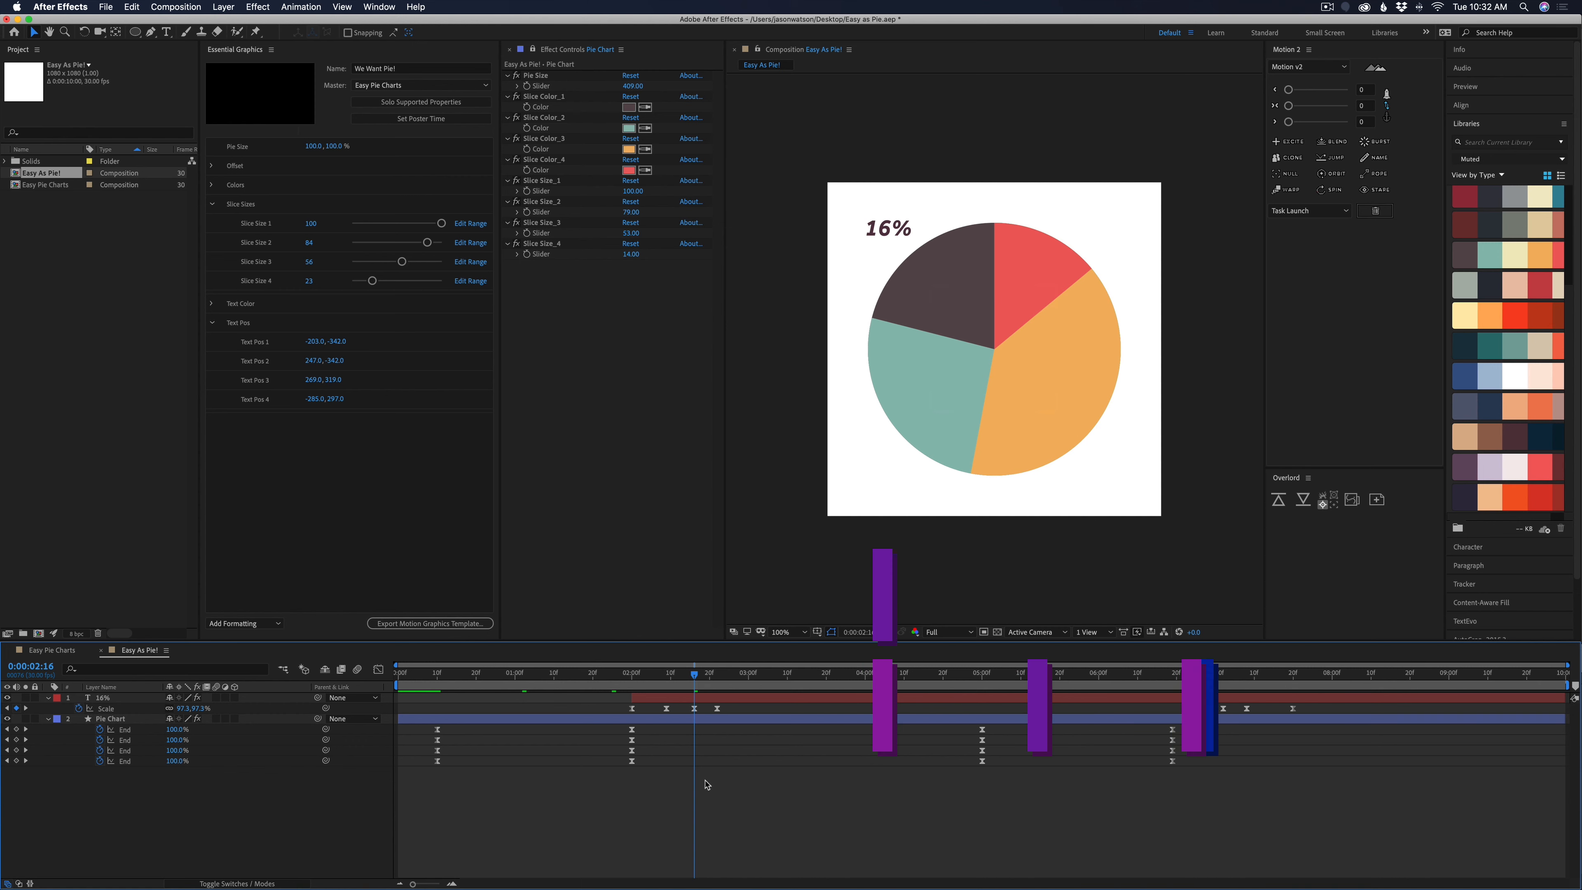
Add a null object to the Easy As Pie! composition and rename it Text Control
key(ctrl+super+alt+shift+y)
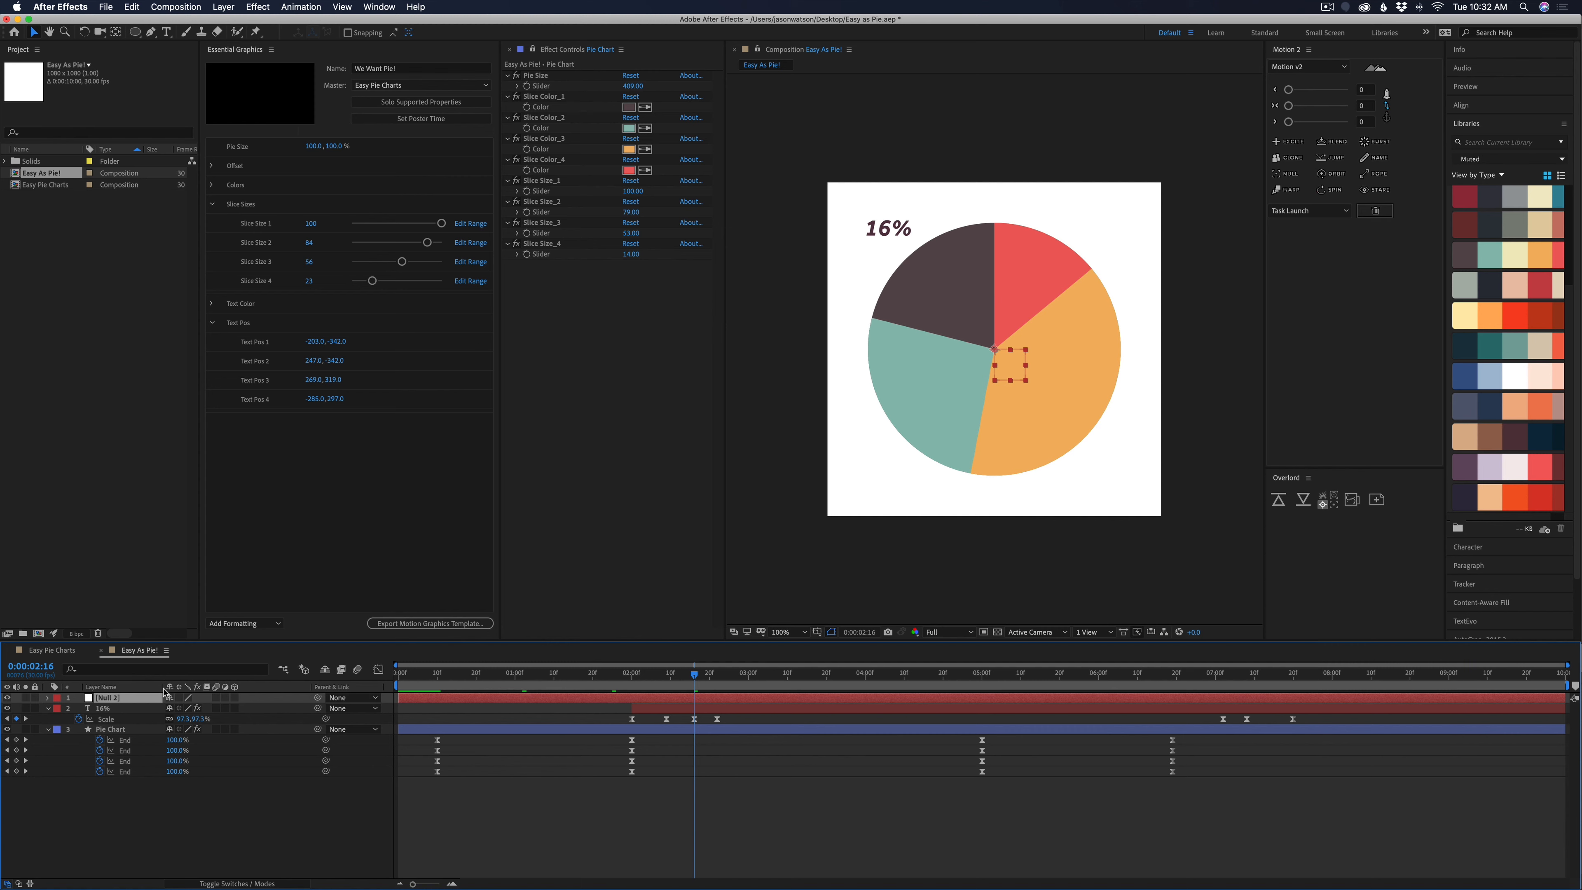
text(Text Control)
key(Return)
Add a Color Control effect to the Text Control null
click(533, 49)
click(250, 6)
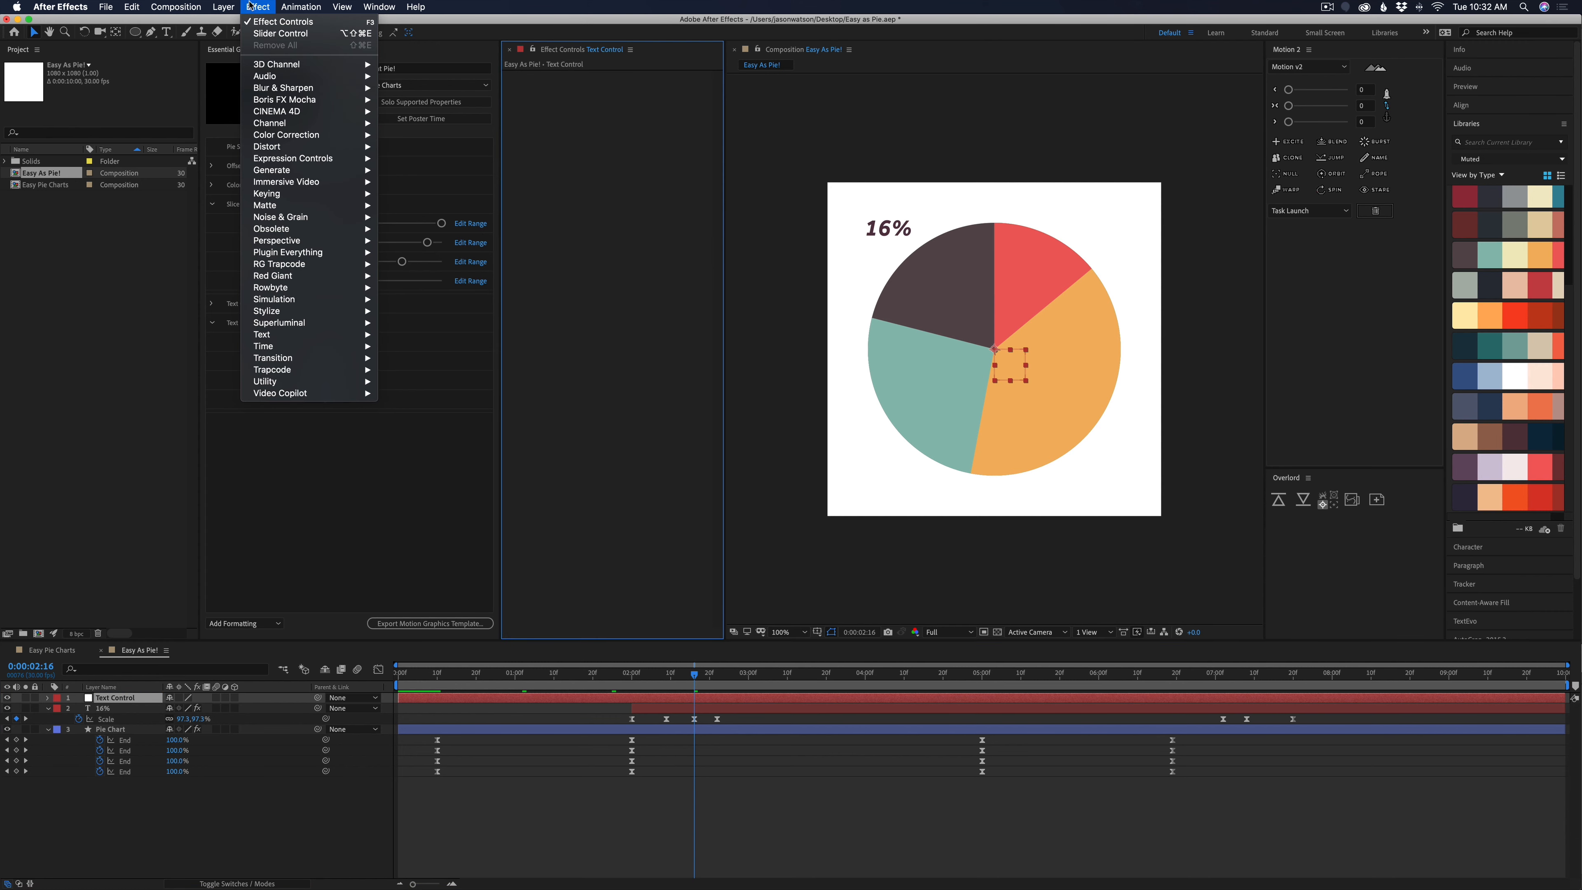
mouse_move(290, 237)
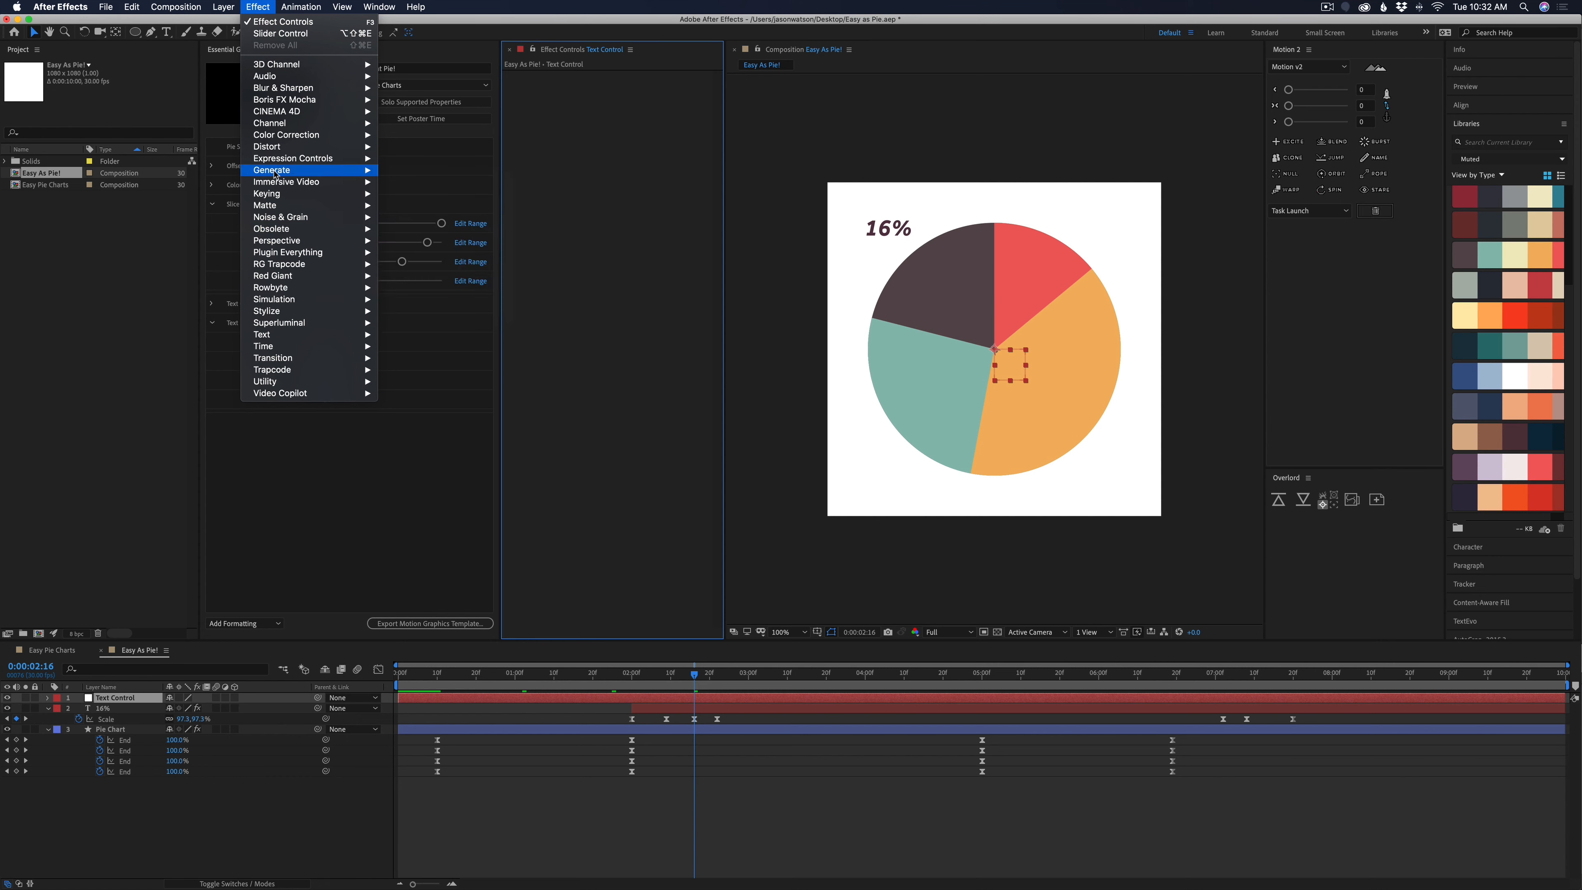
mouse_move(275, 166)
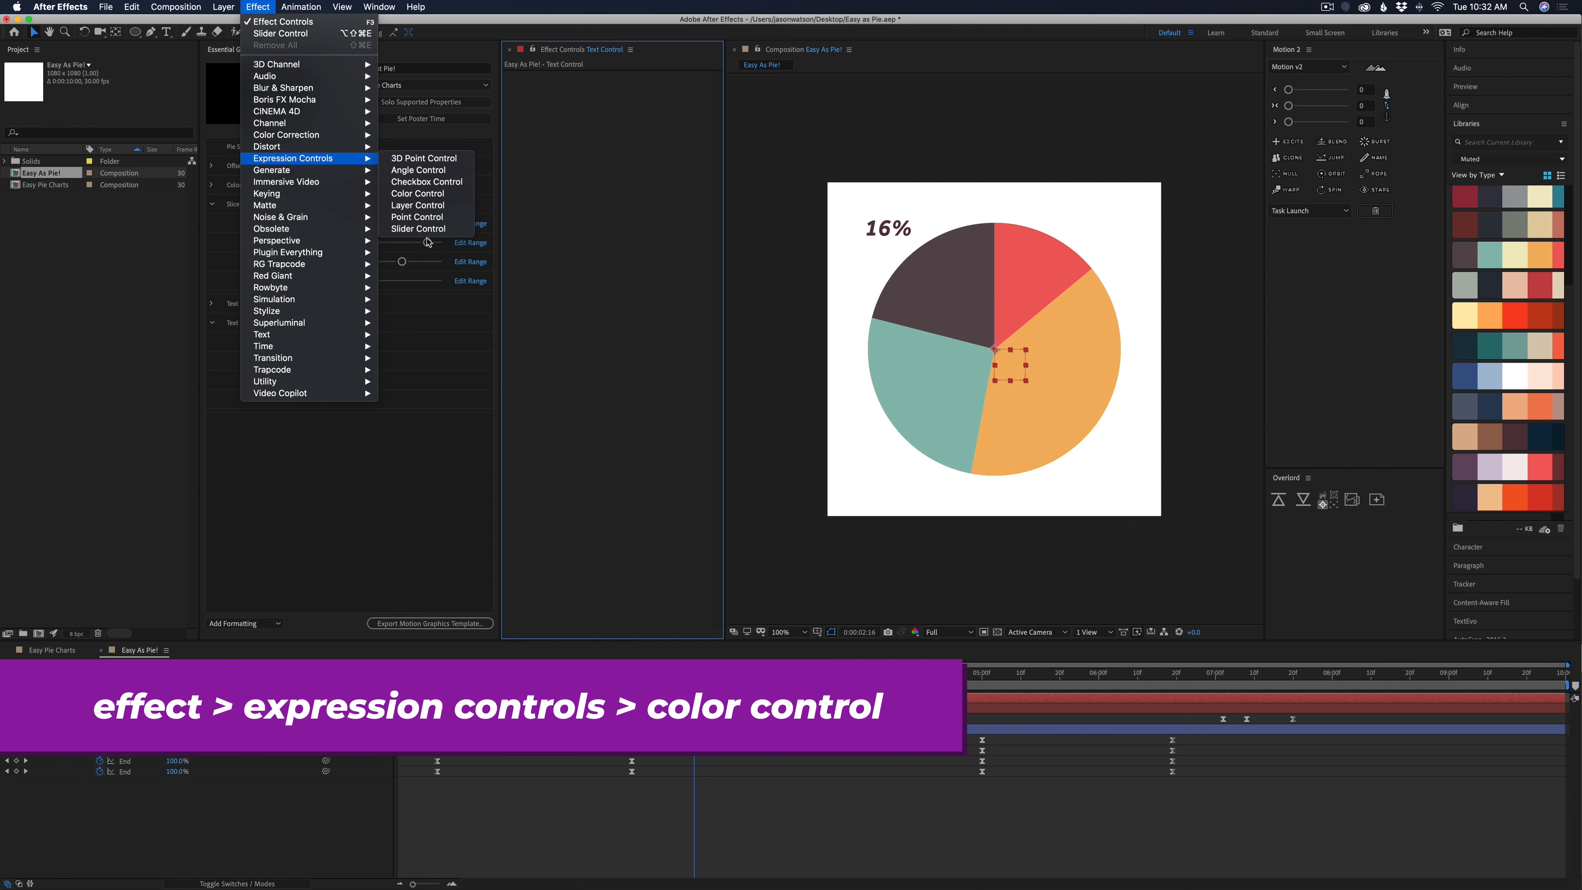
click(417, 193)
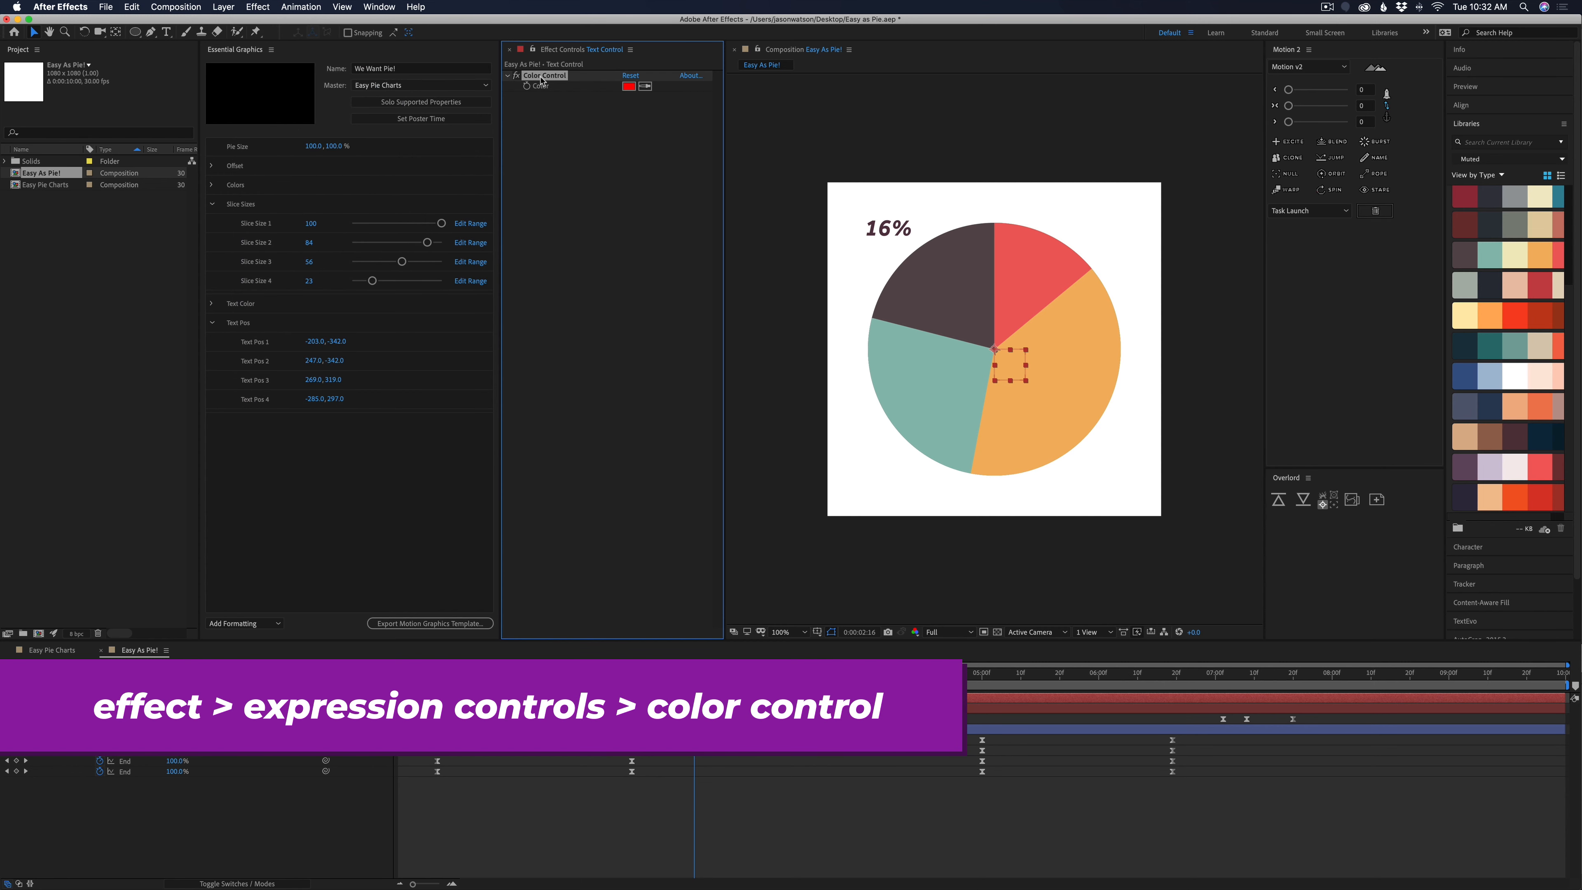
Rename the Color Control to Text Color_1 and set its color by sampling the dark brown slice
key(Return)
text(Tes)
text(t)
text( Co)
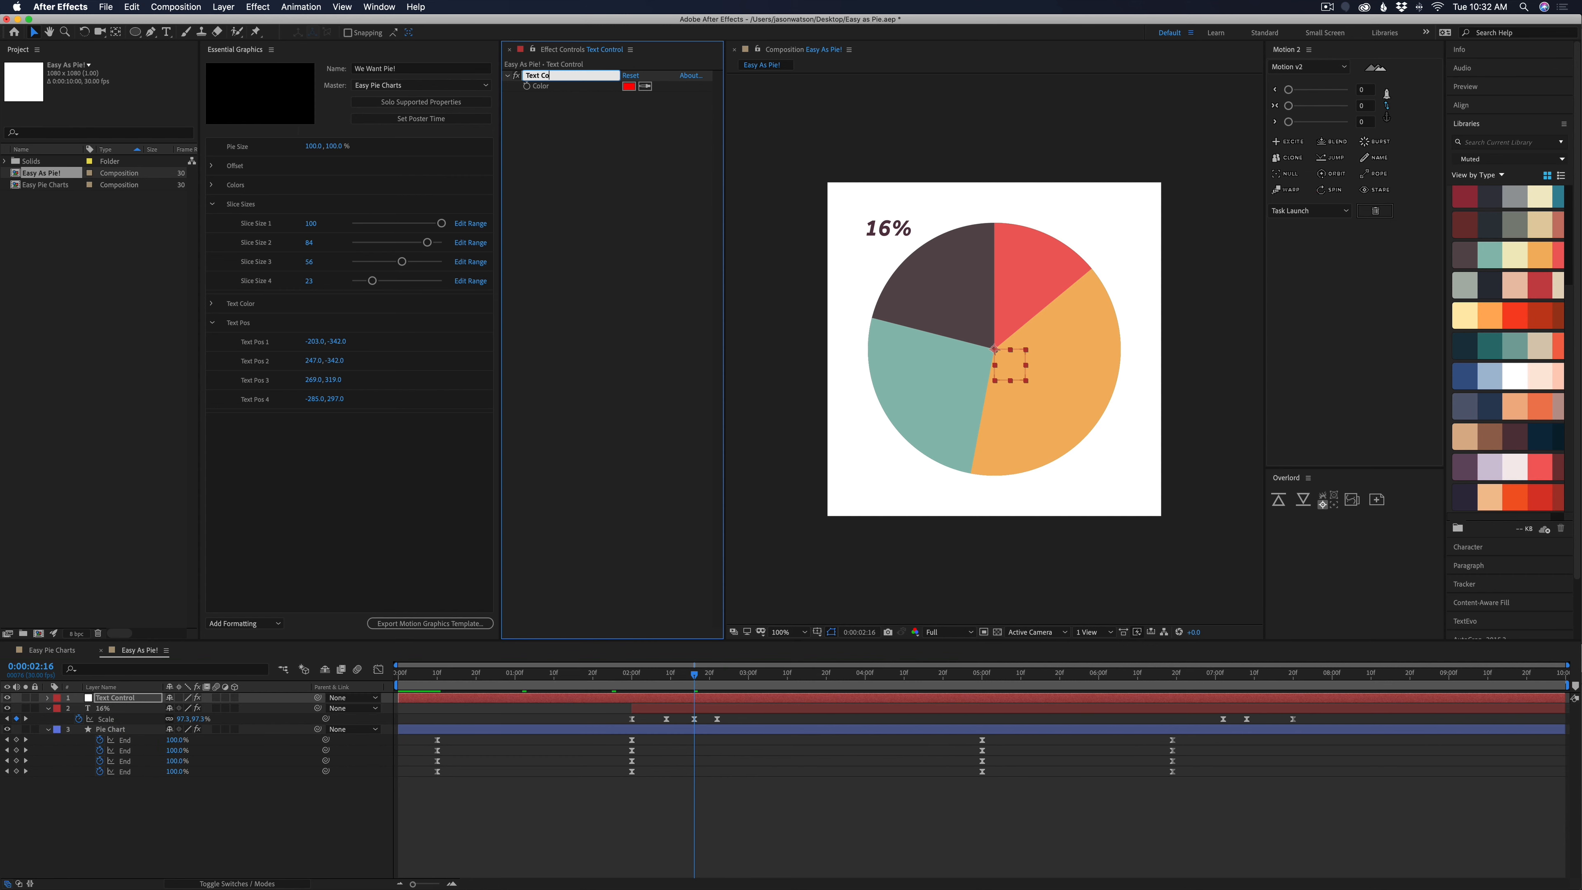
text(lor_1)
key(Return)
click(646, 87)
click(933, 256)
click(654, 709)
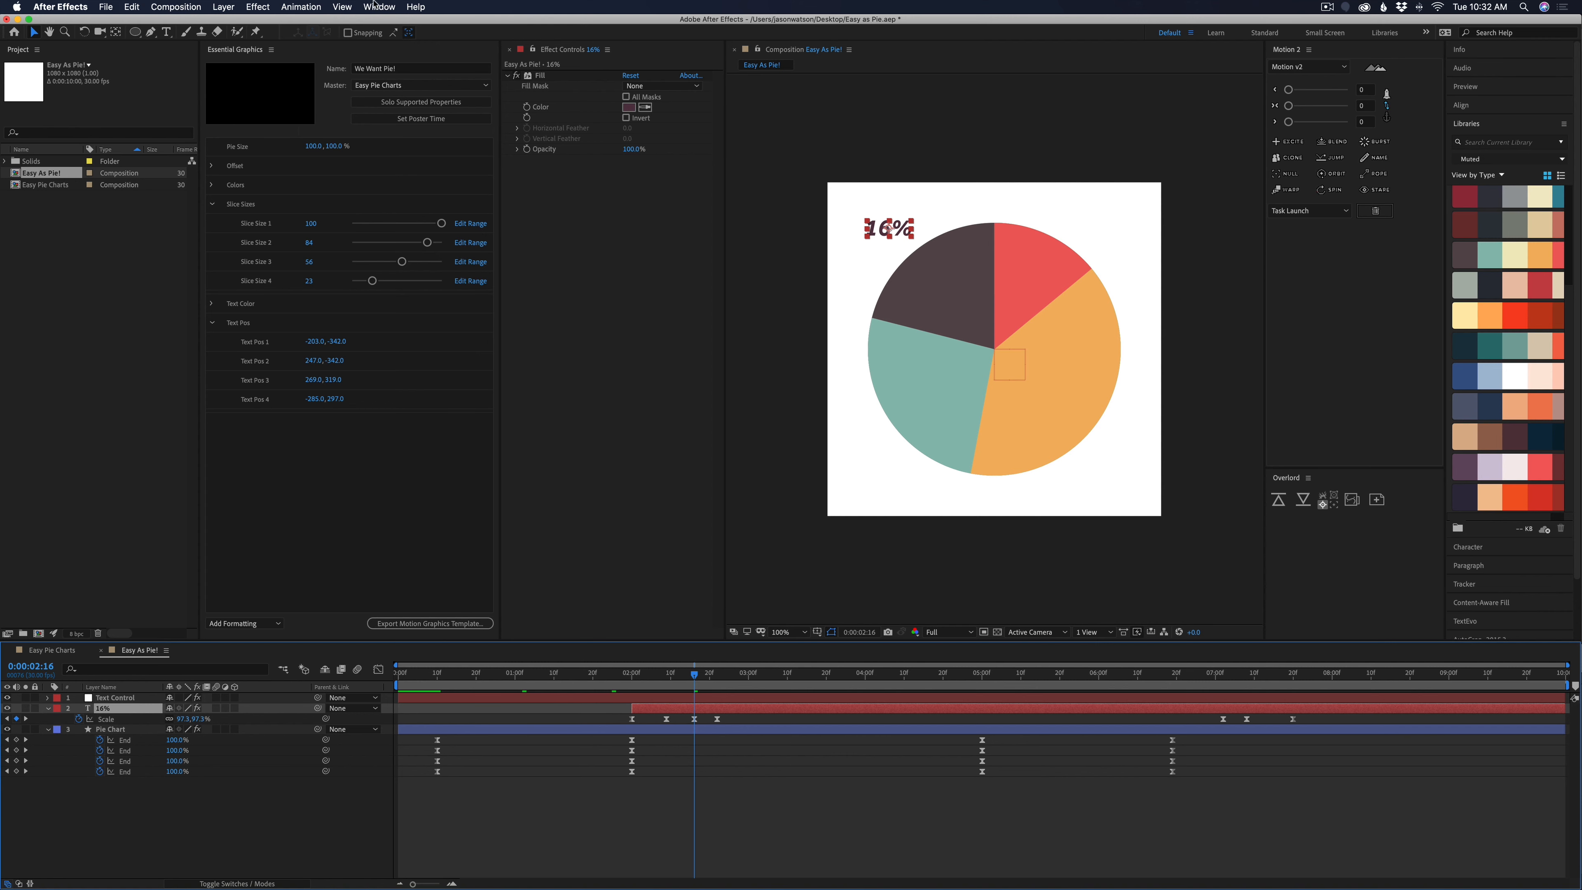
click(266, 5)
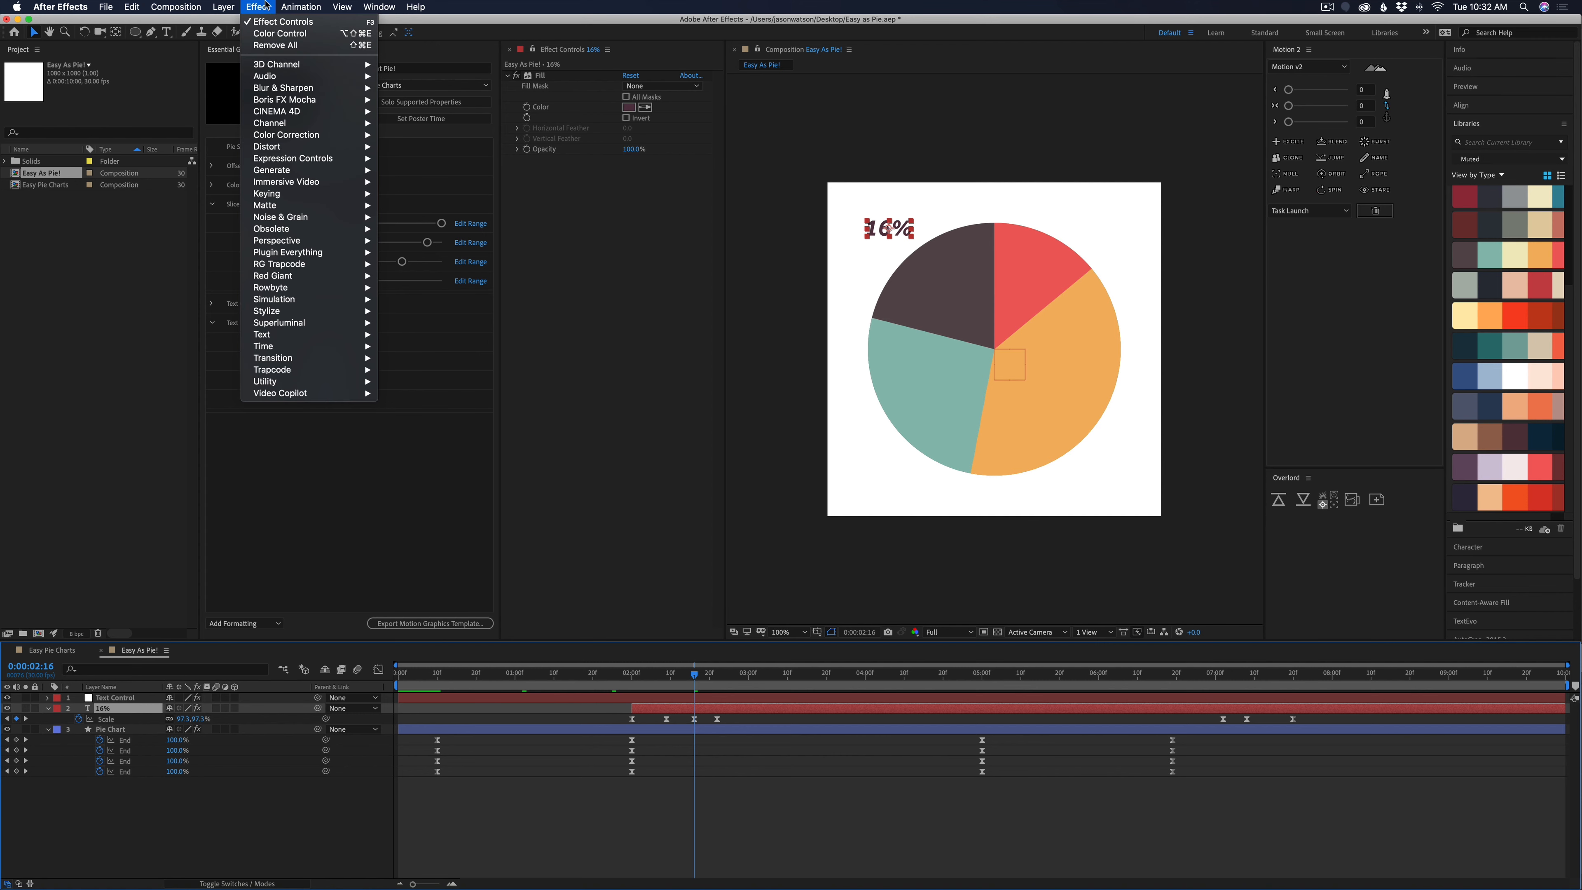
mouse_move(277, 173)
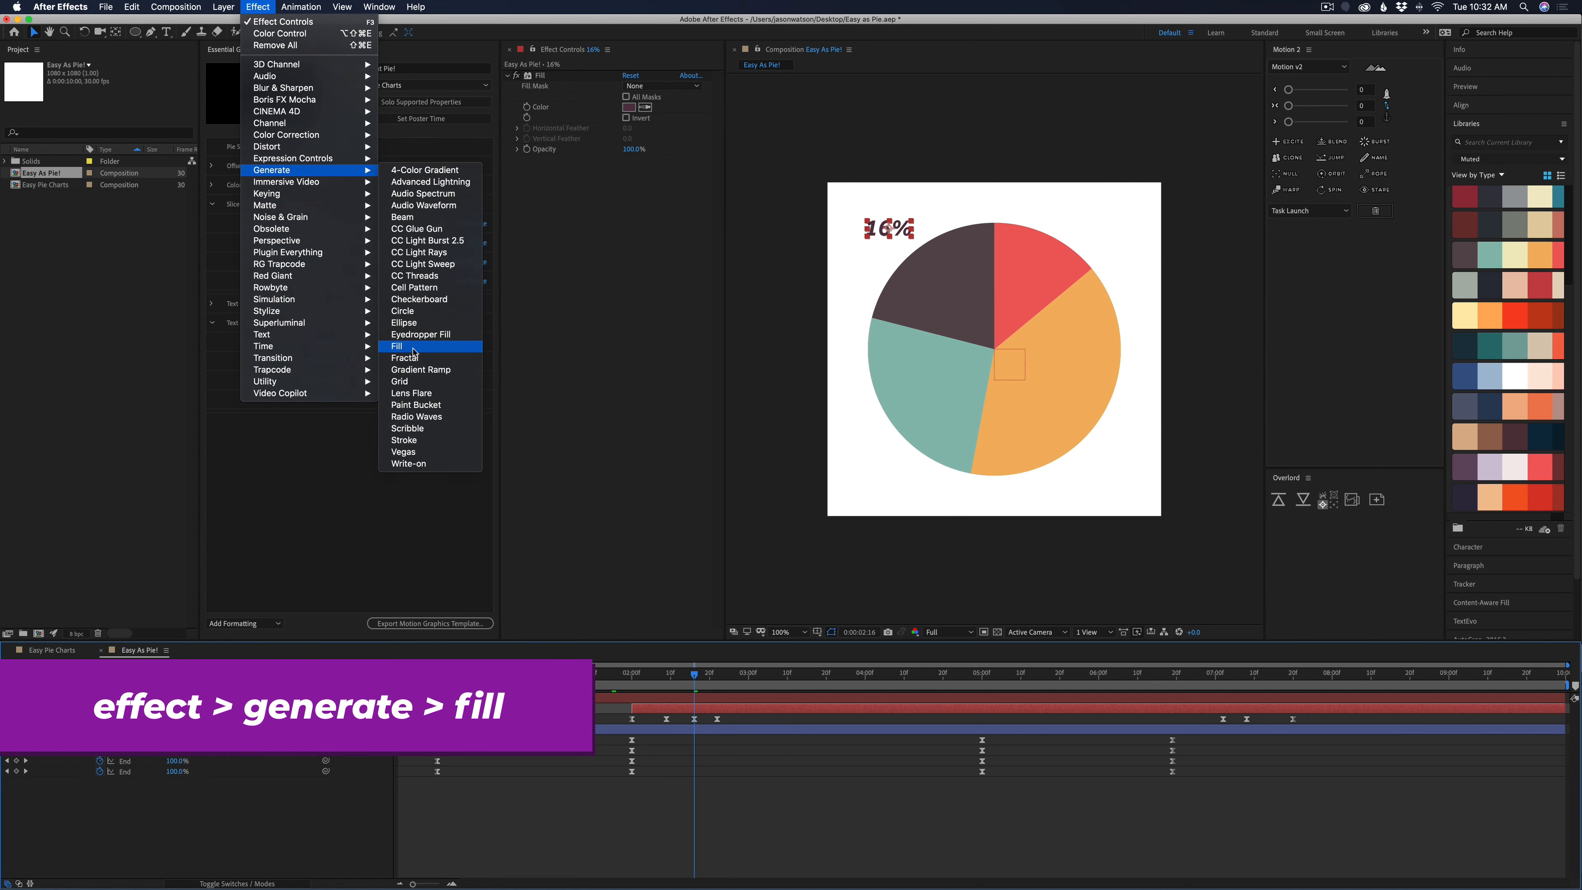
click(416, 347)
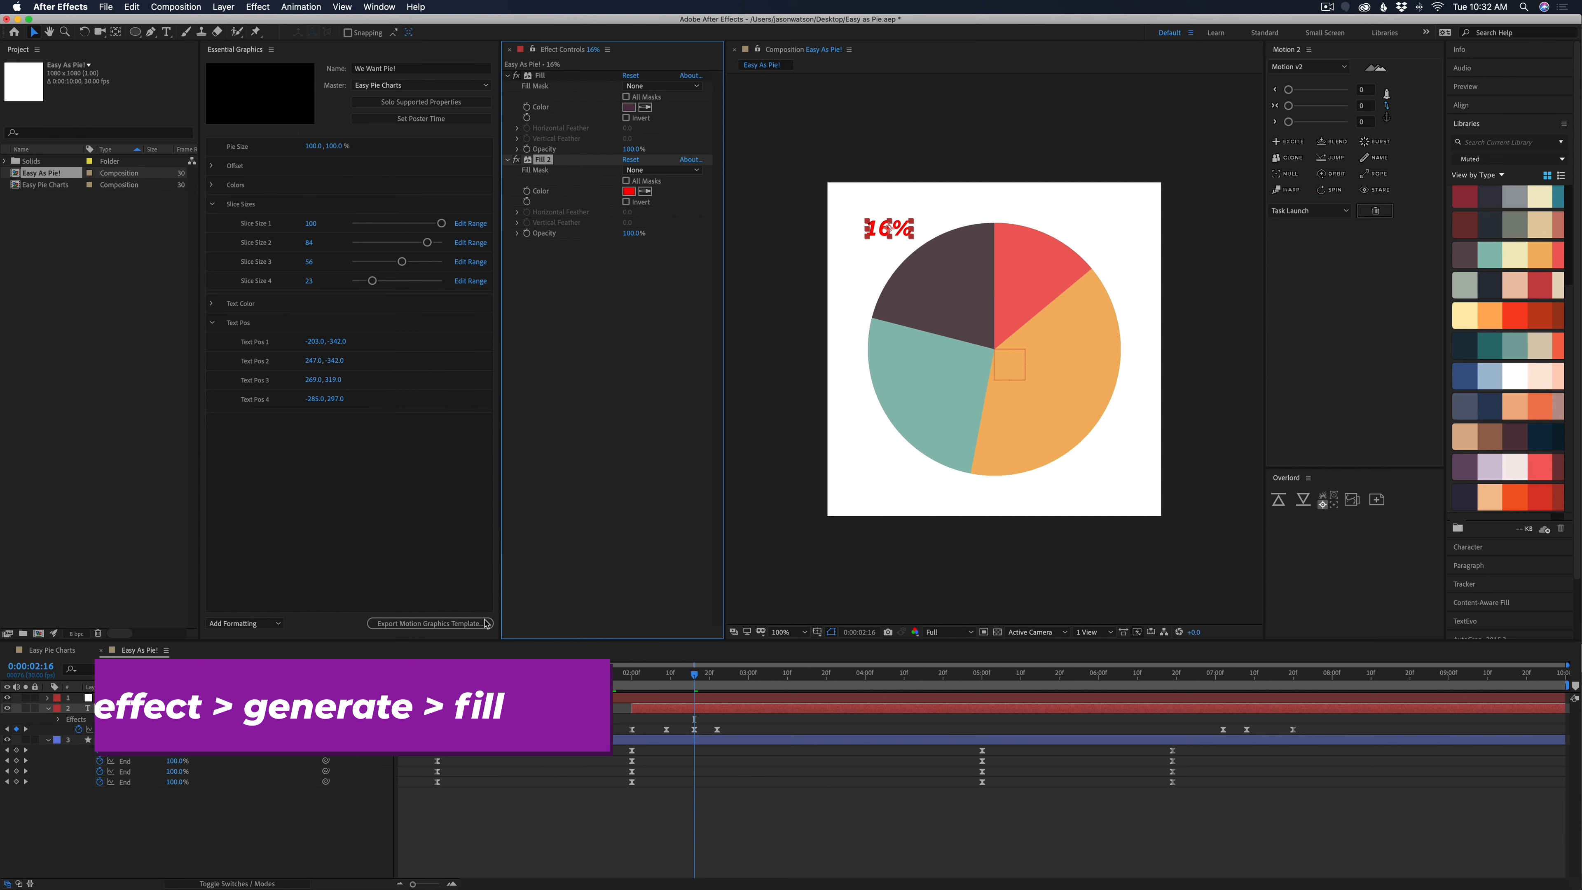
click(660, 711)
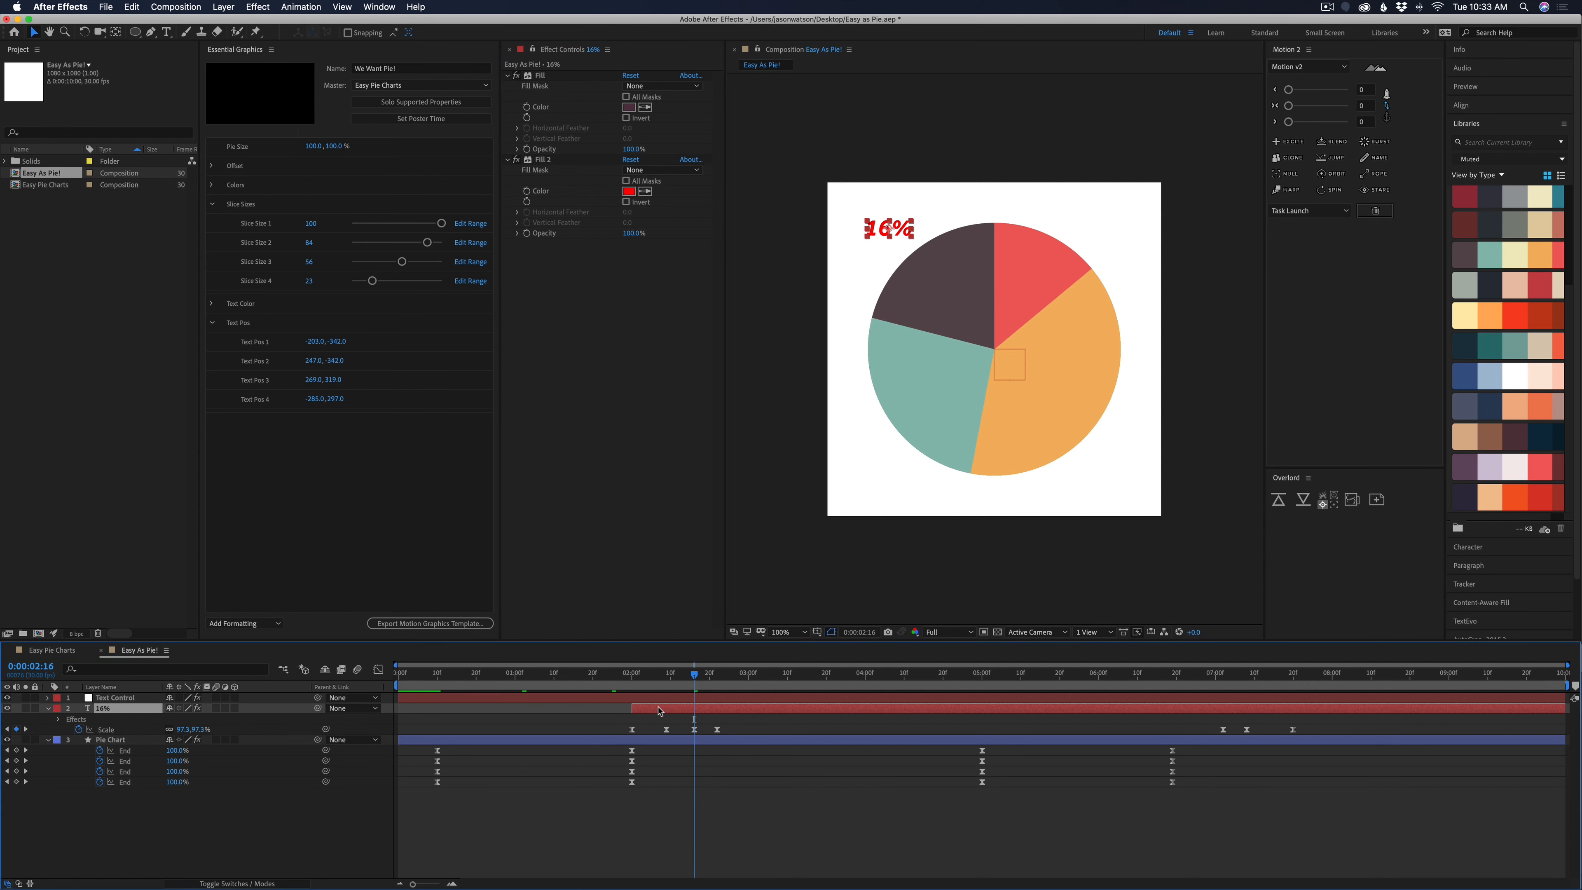
click(543, 161)
key(Delete)
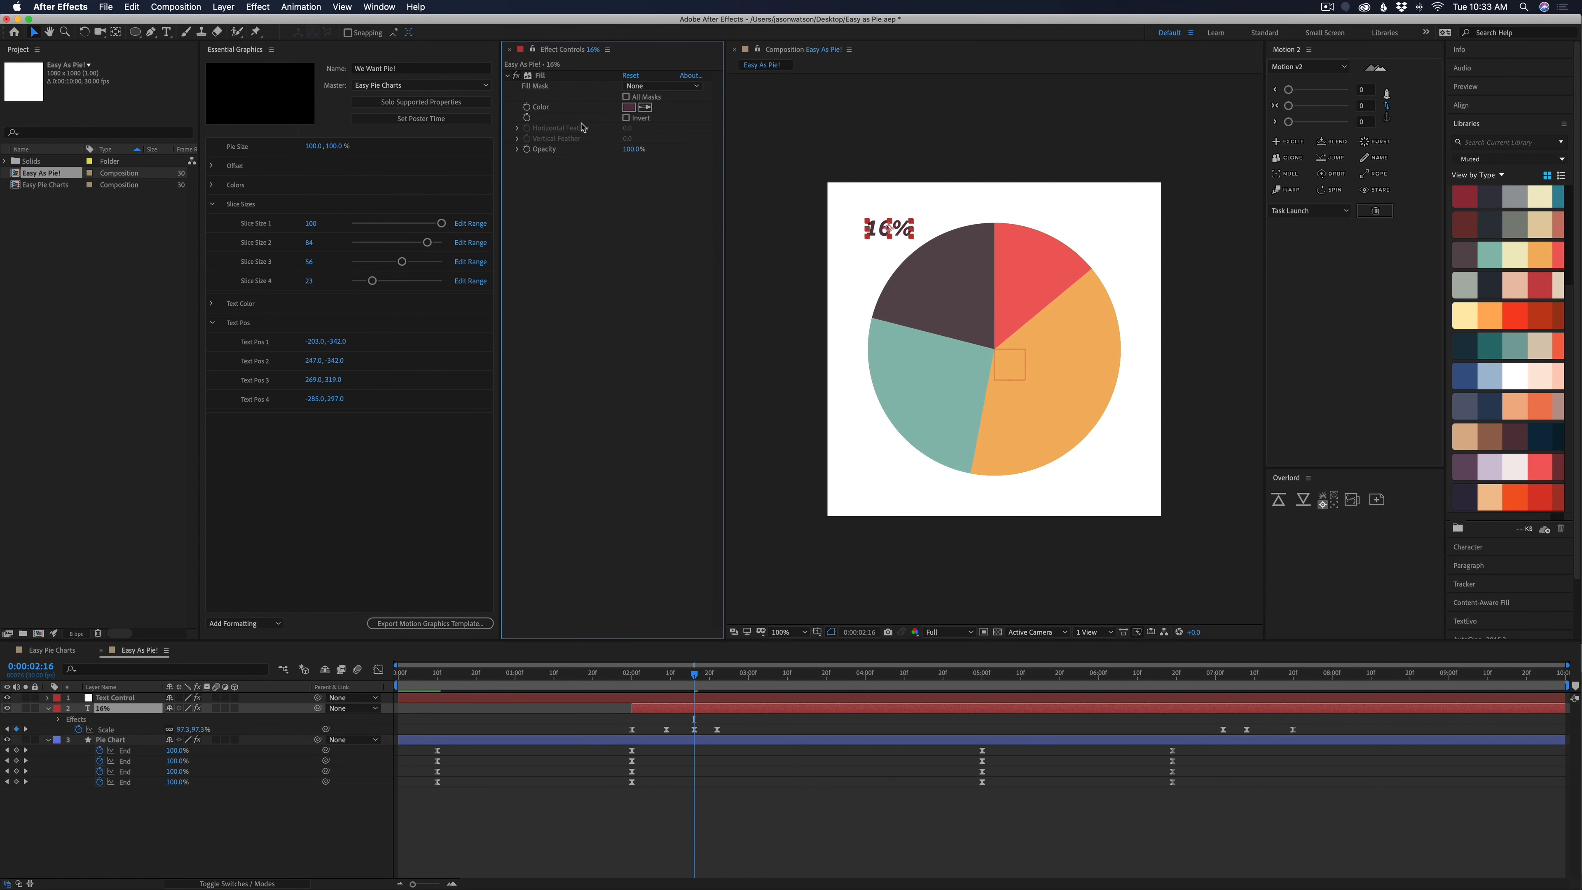
Link the Fill Color of the 16% text layer to the Text Color_1 color on the Text Control null
click(540, 76)
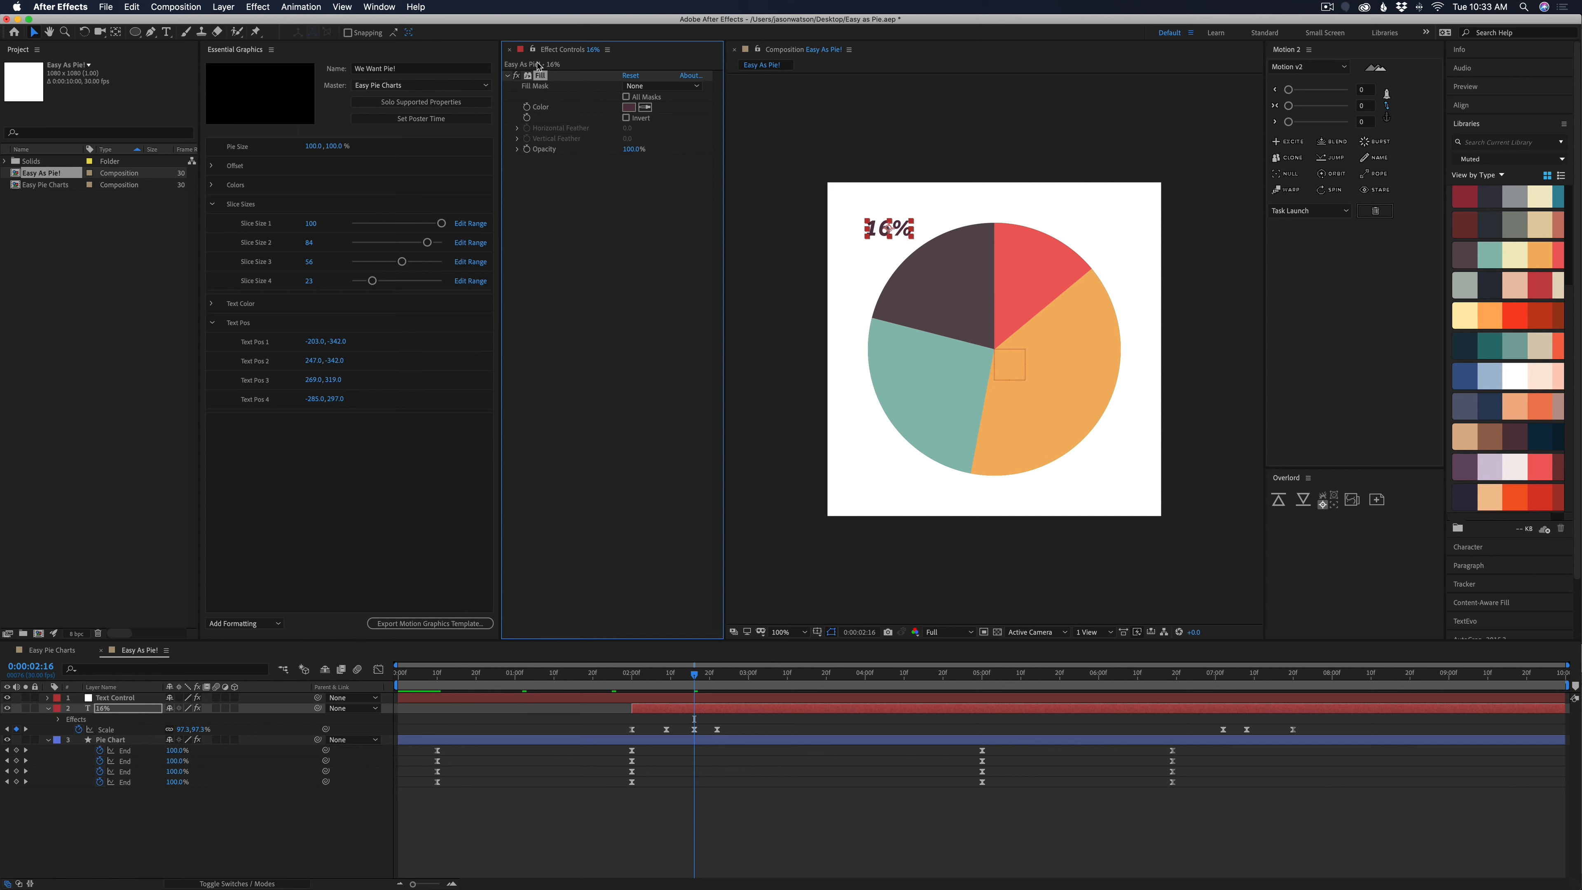
click(591, 698)
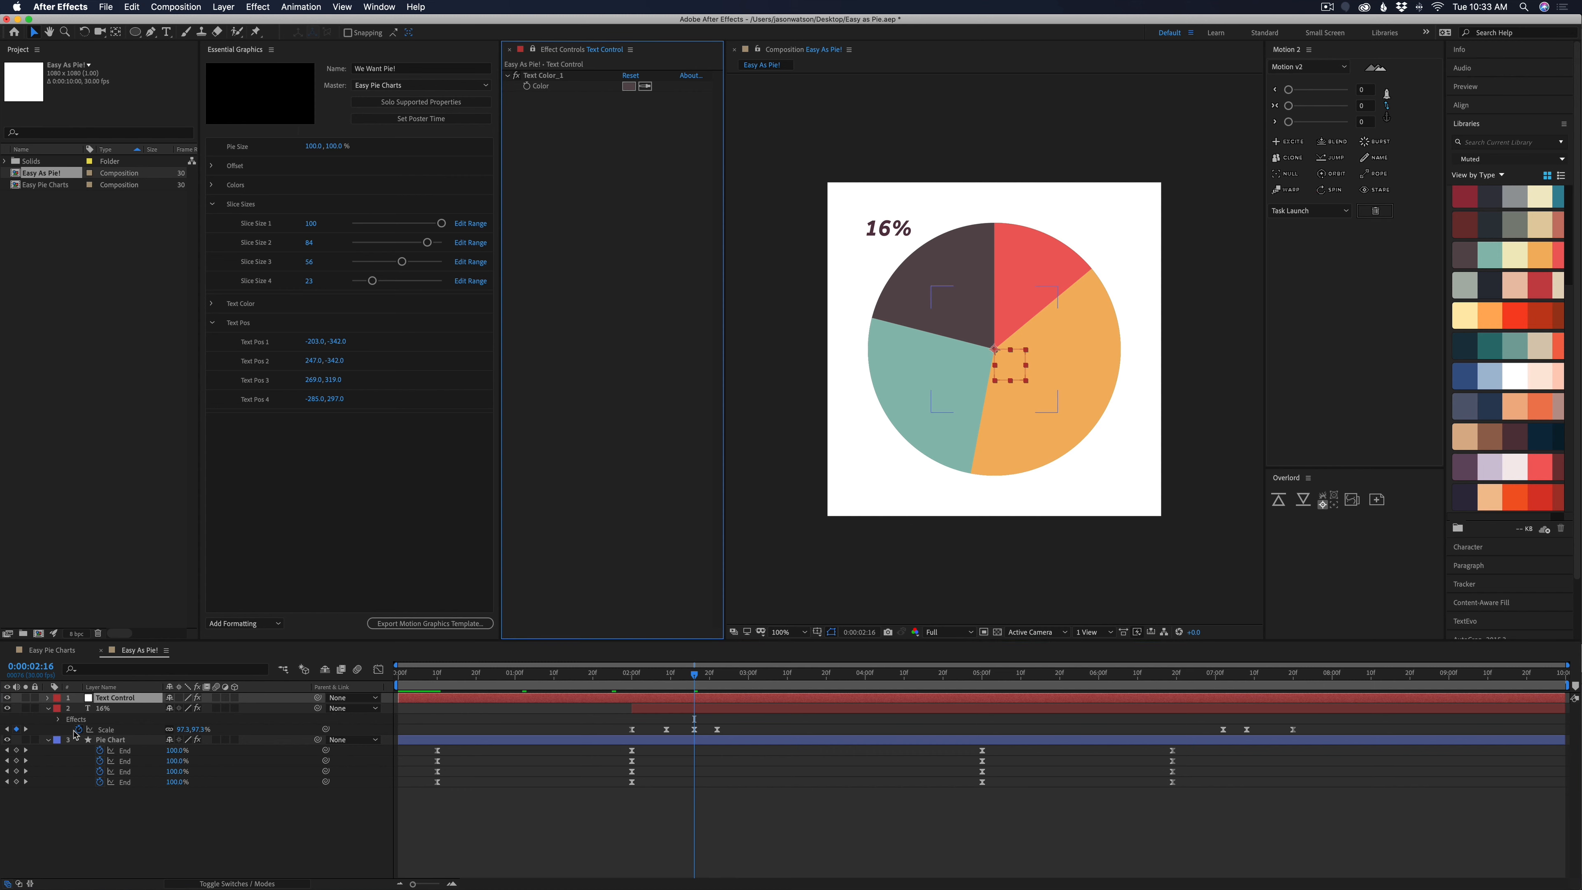
click(58, 719)
click(69, 730)
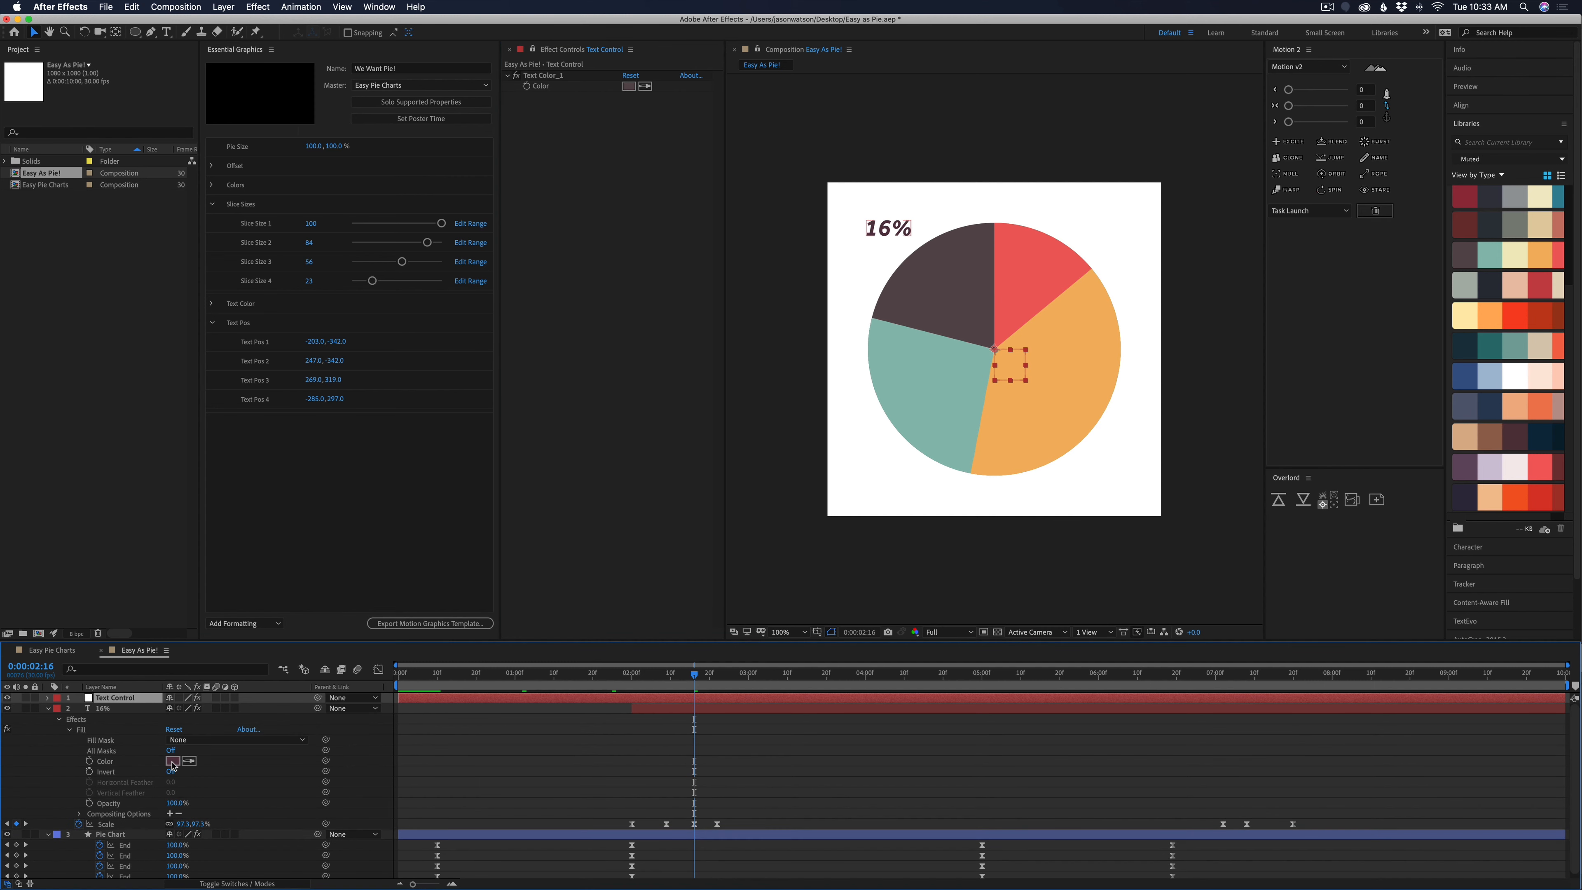
drag(326, 761, 534, 86)
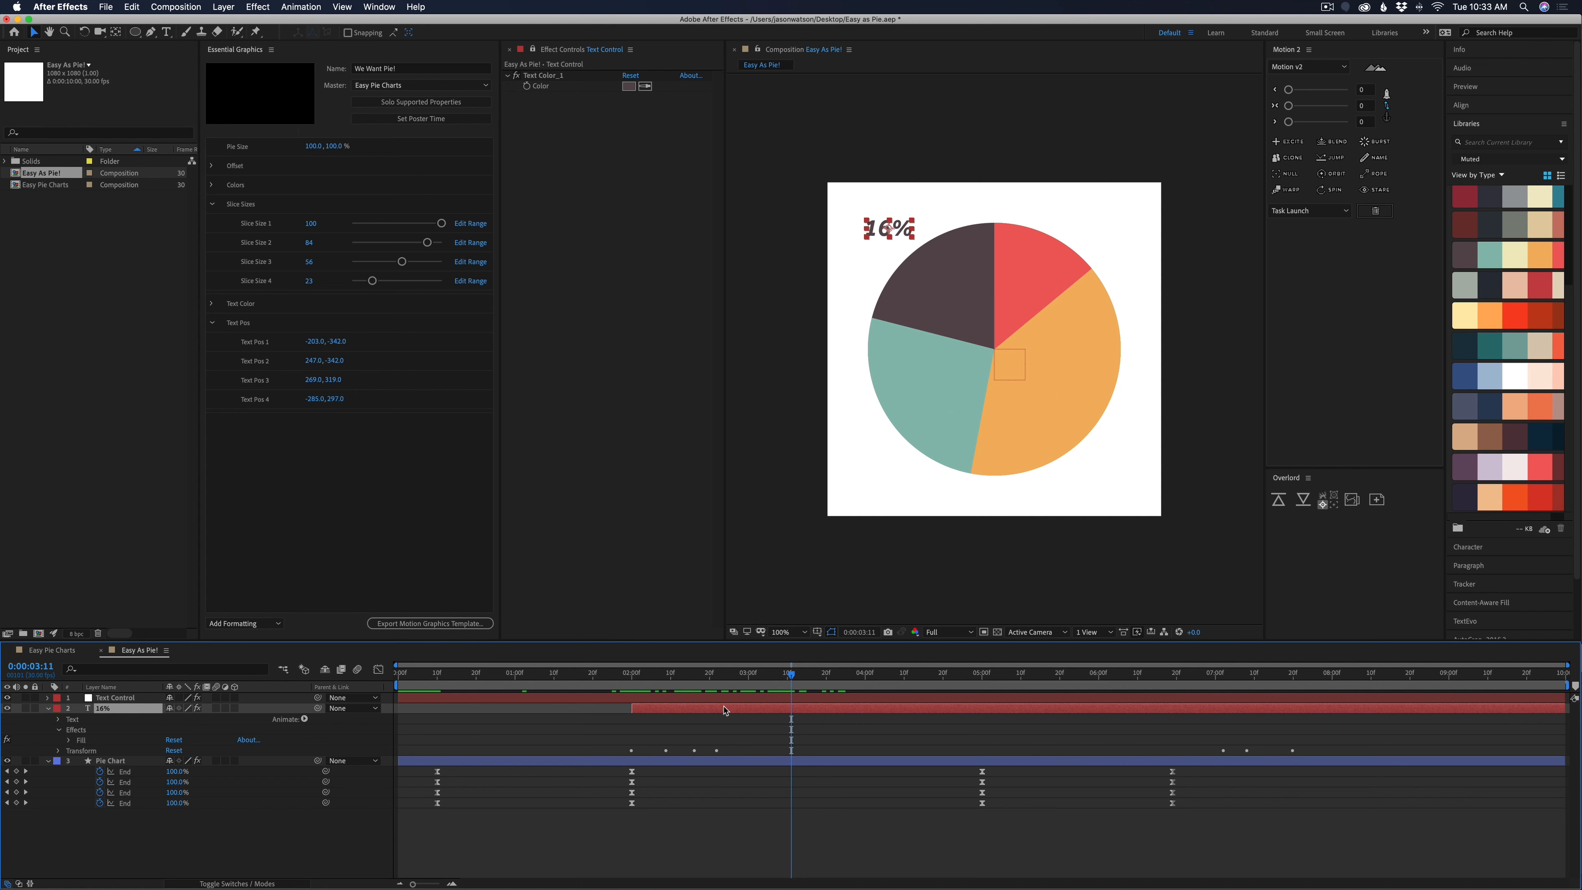
Add a Point Control effect to the Text Control null and rename it Text POS_1
click(569, 698)
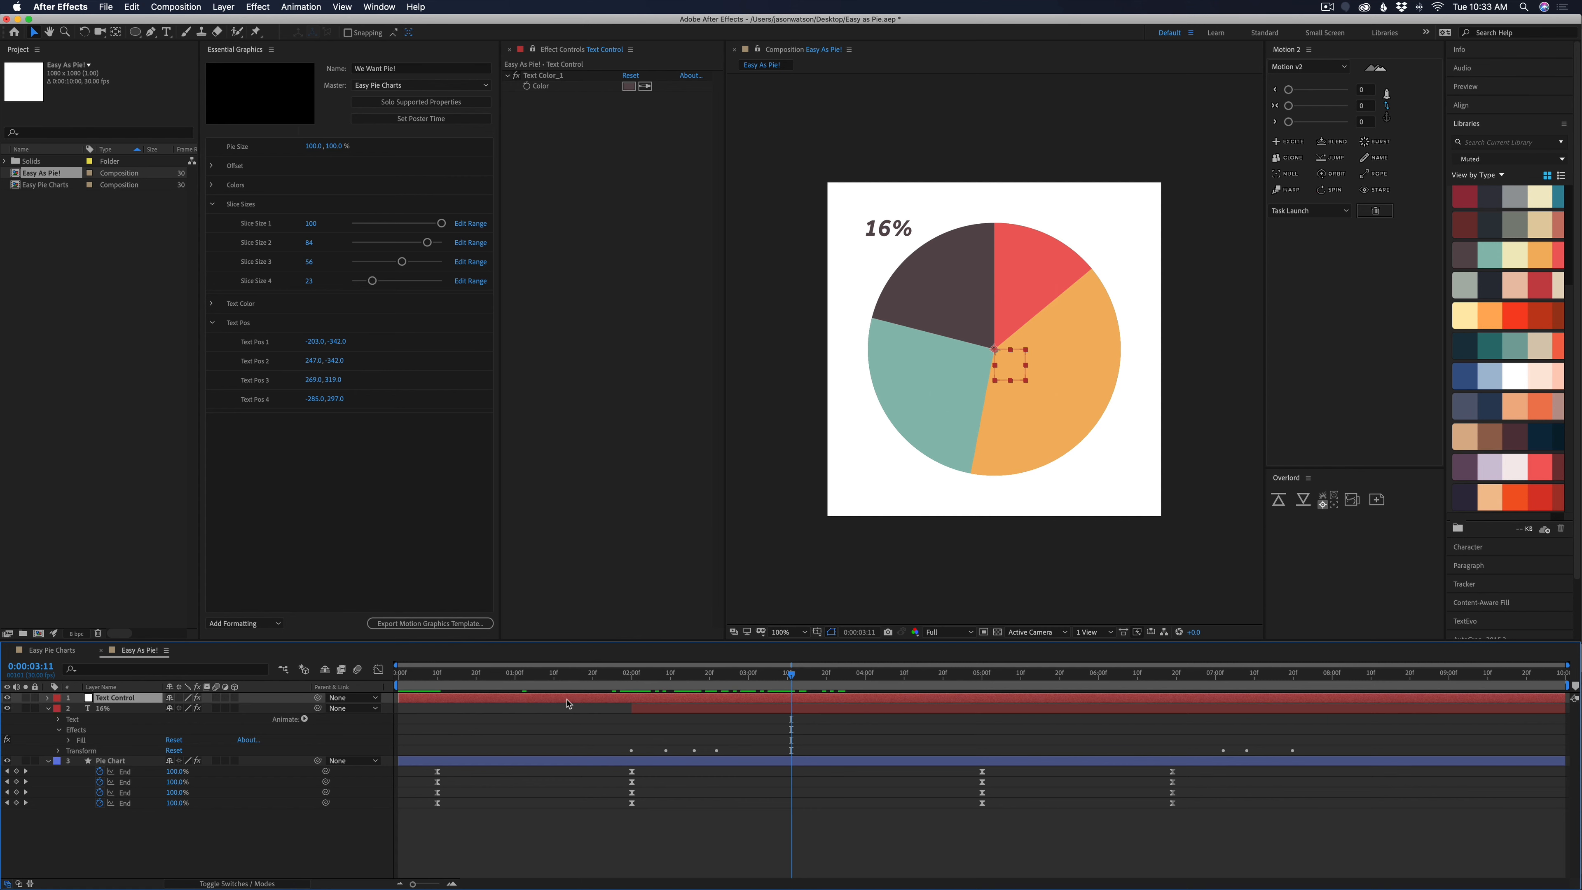
click(577, 160)
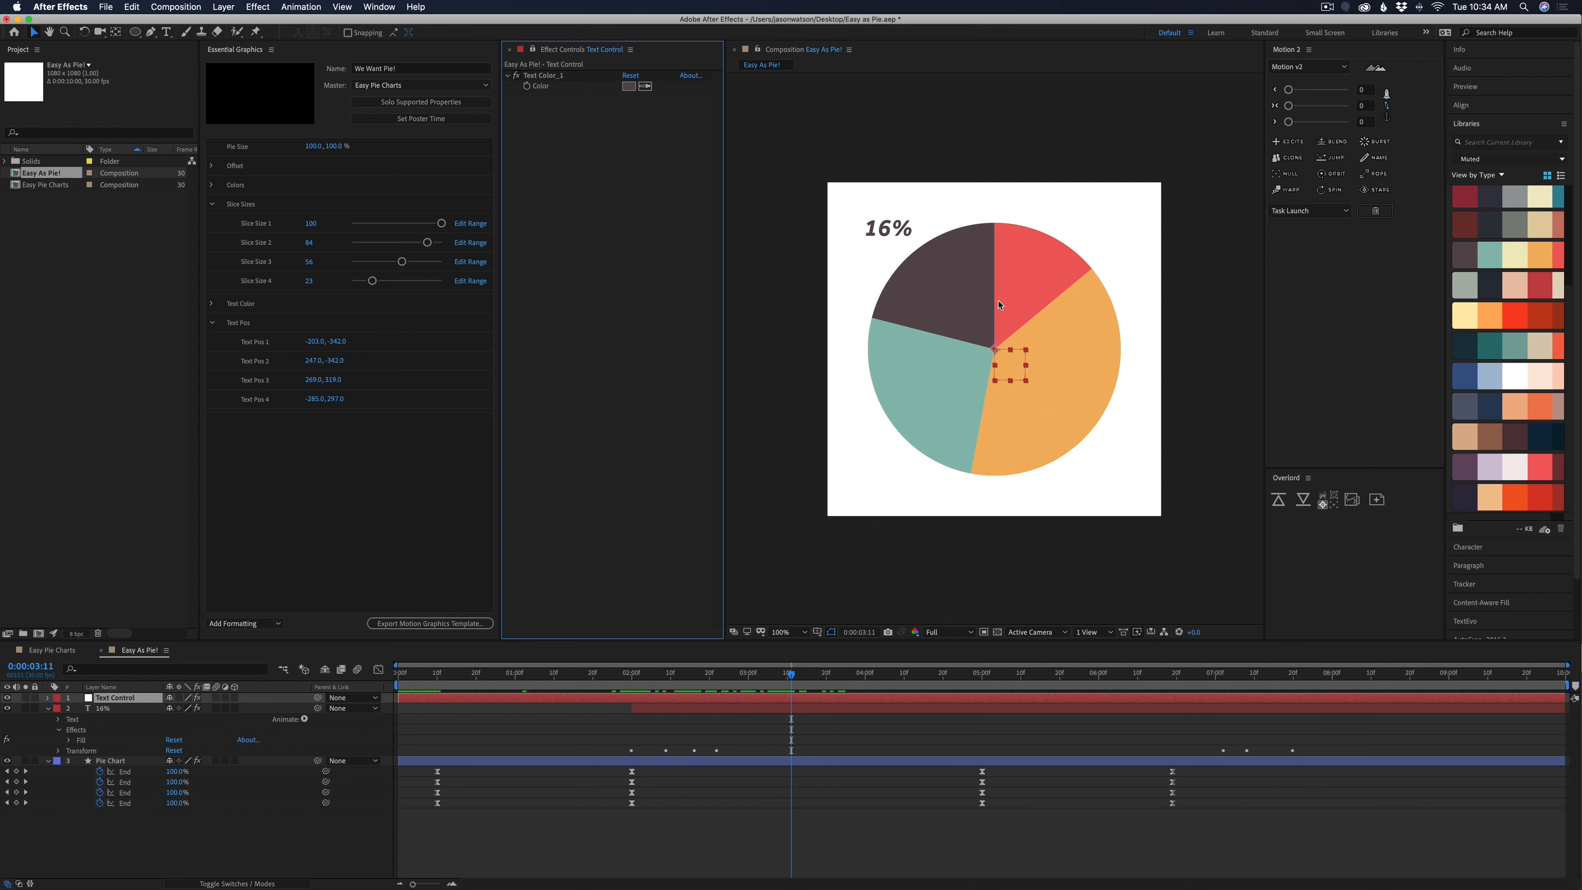
click(267, 6)
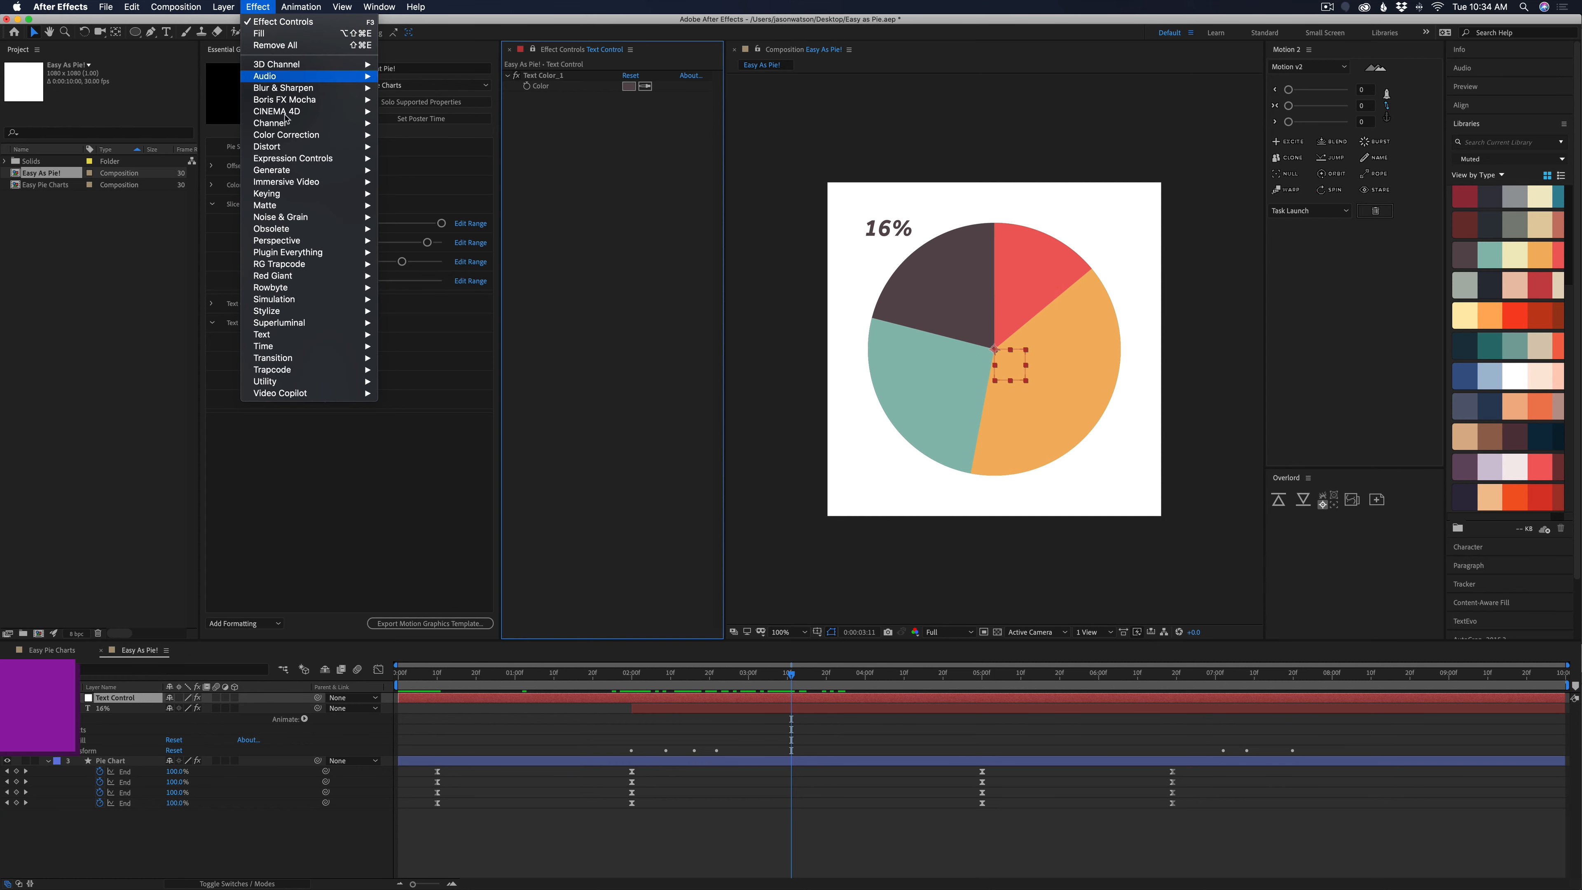
mouse_move(294, 161)
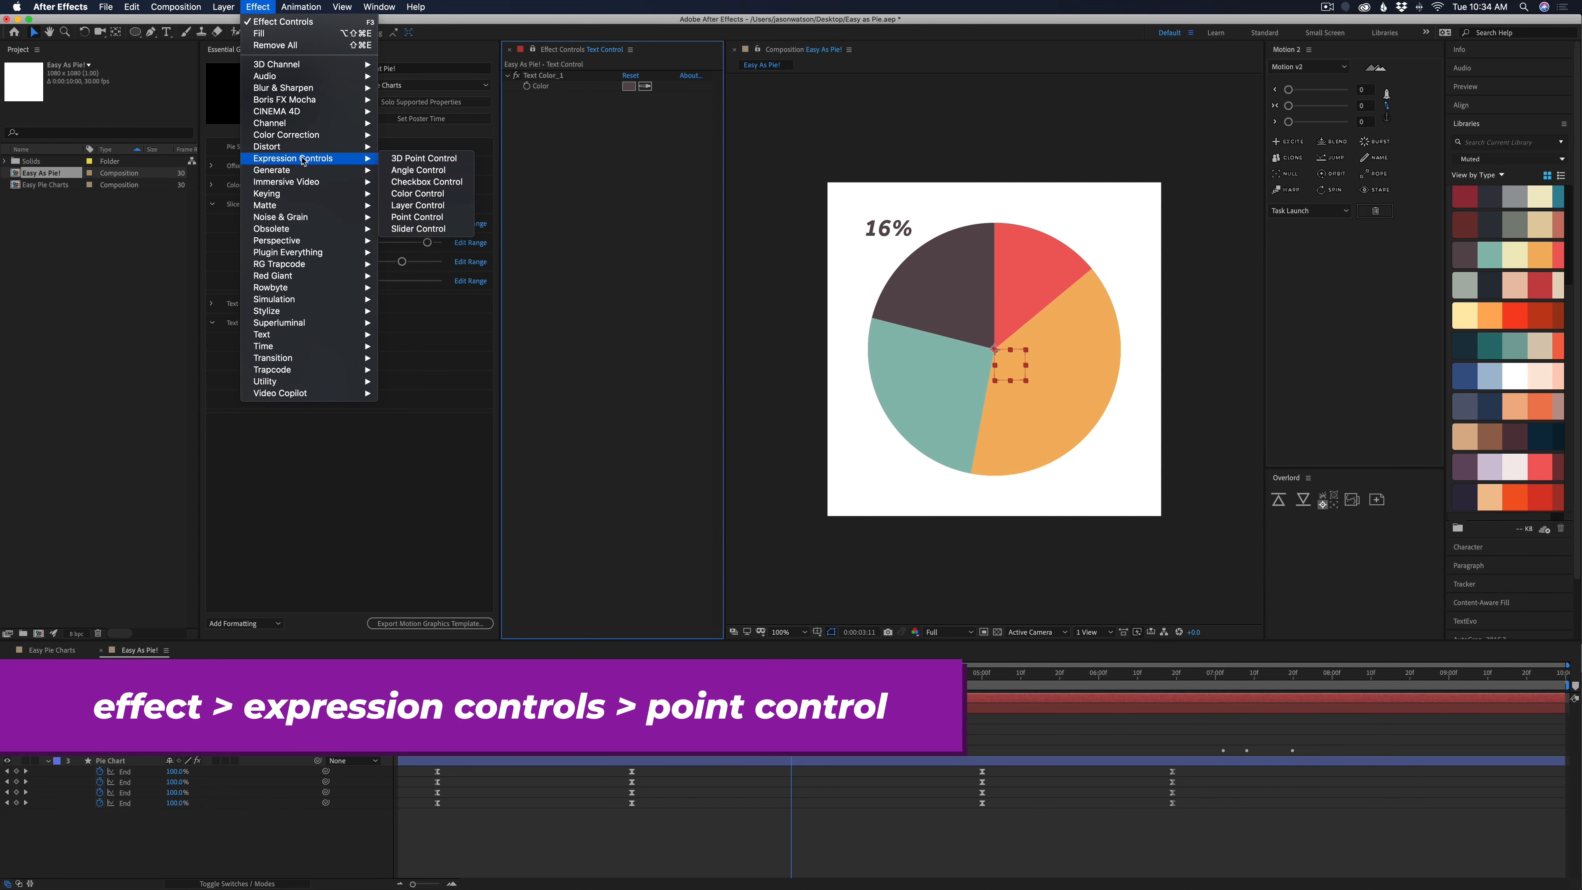
click(416, 218)
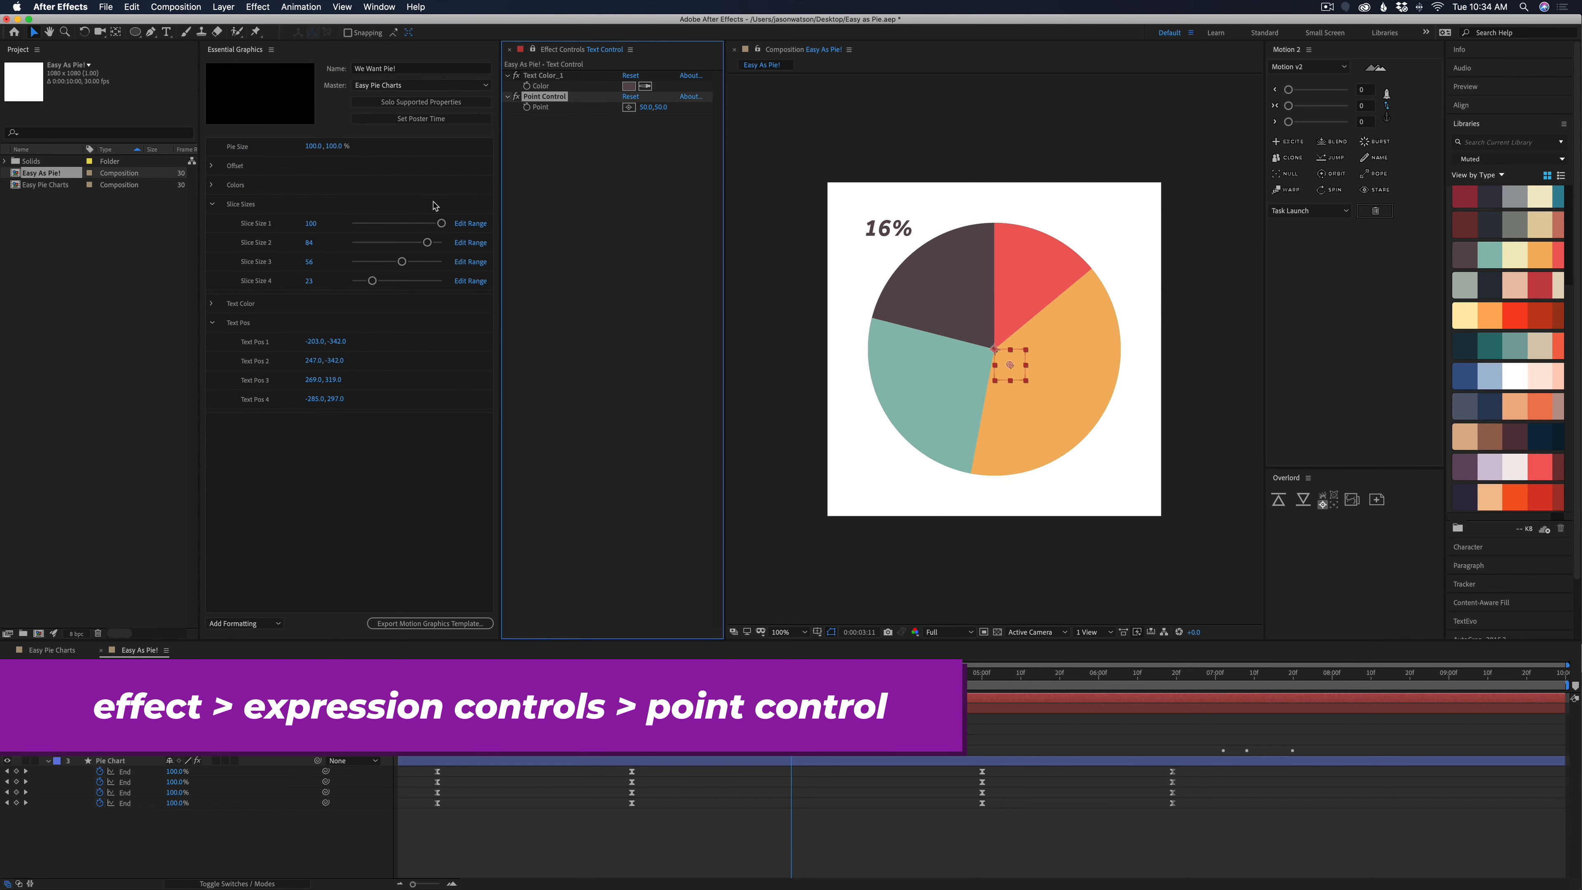
key(Return)
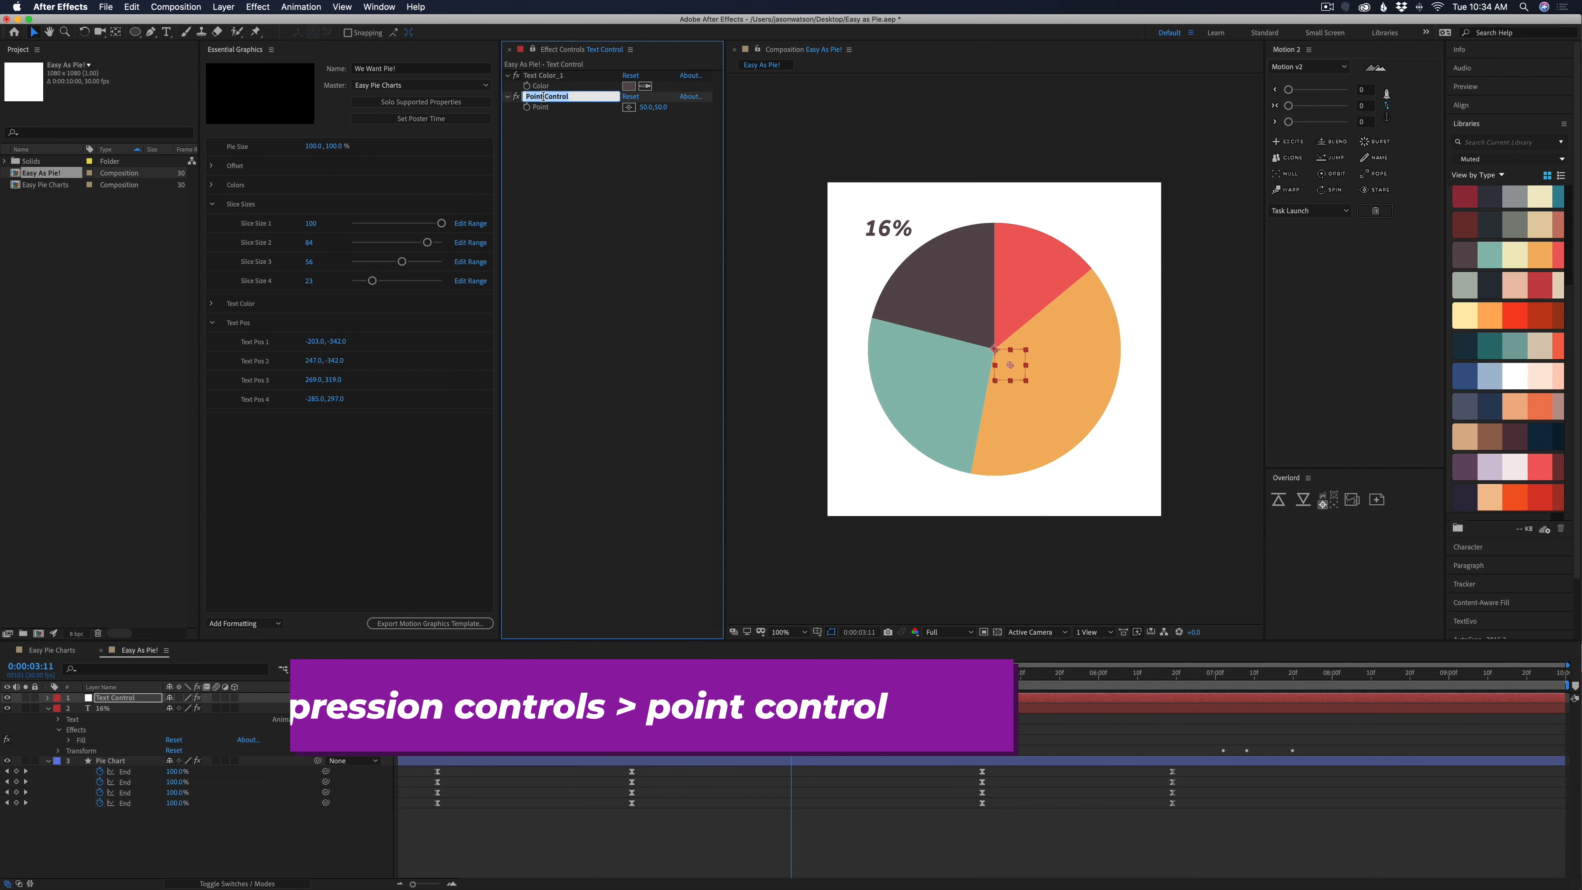
text(Text POS_1)
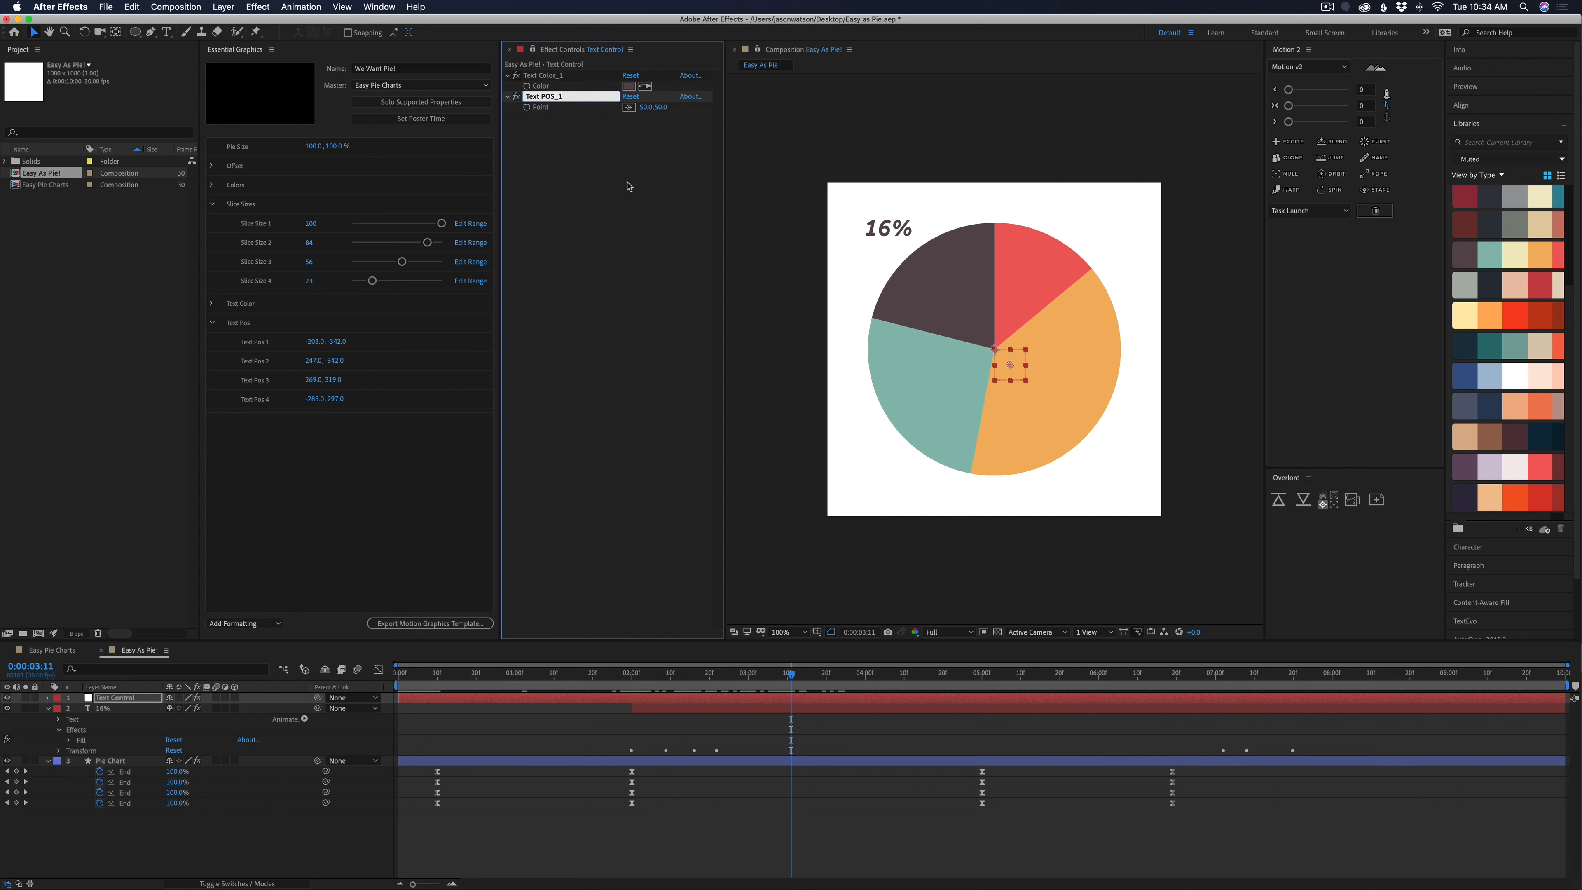
key(Return)
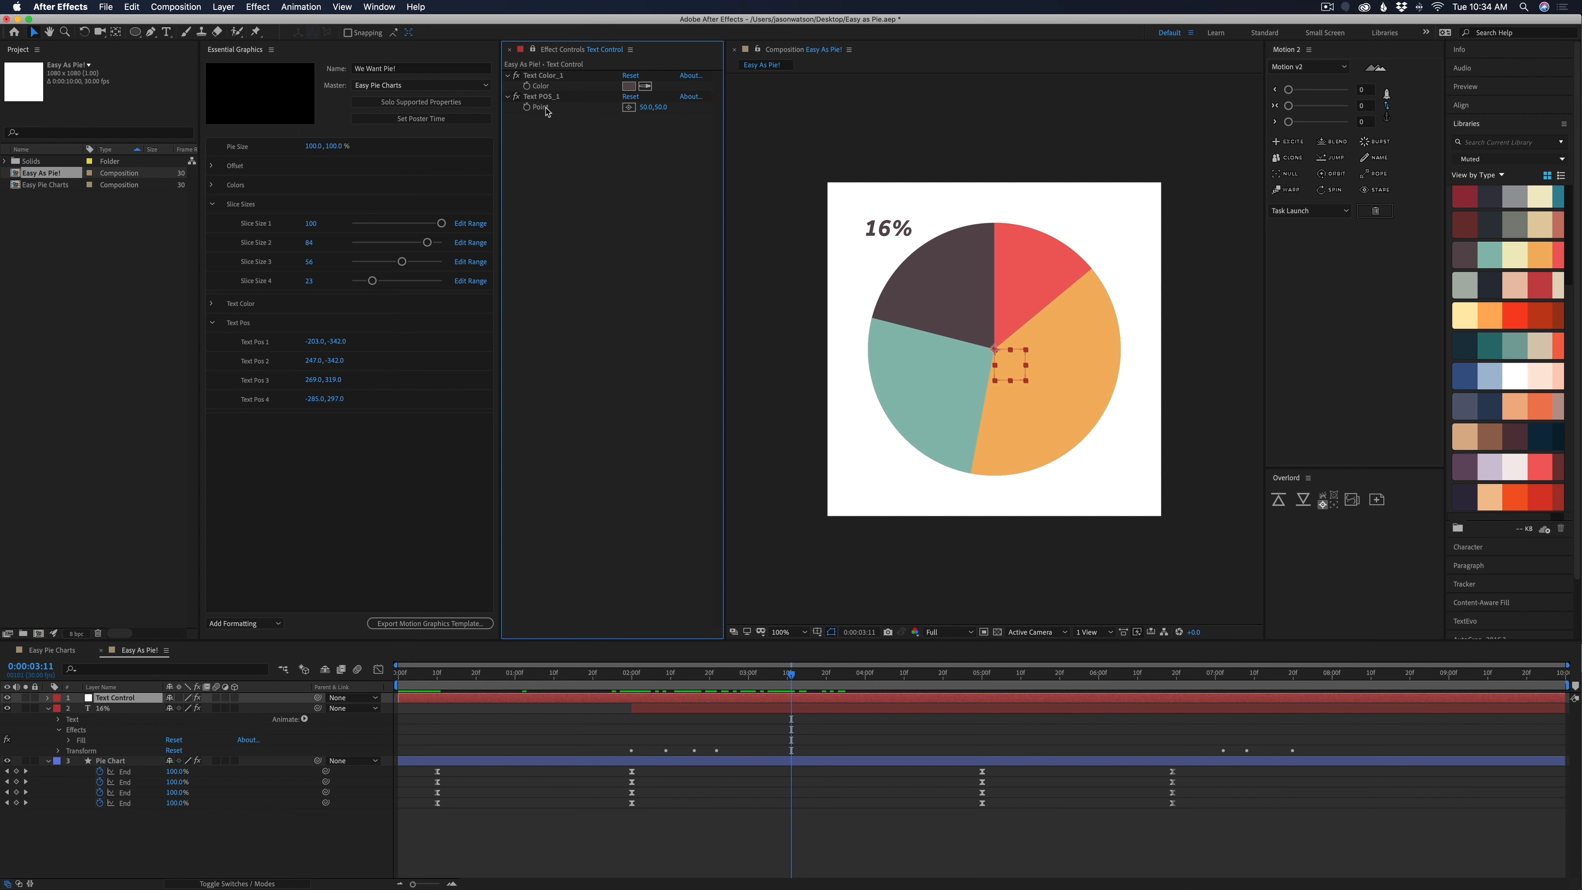
Set the Text POS_1 point to 0,0
click(649, 107)
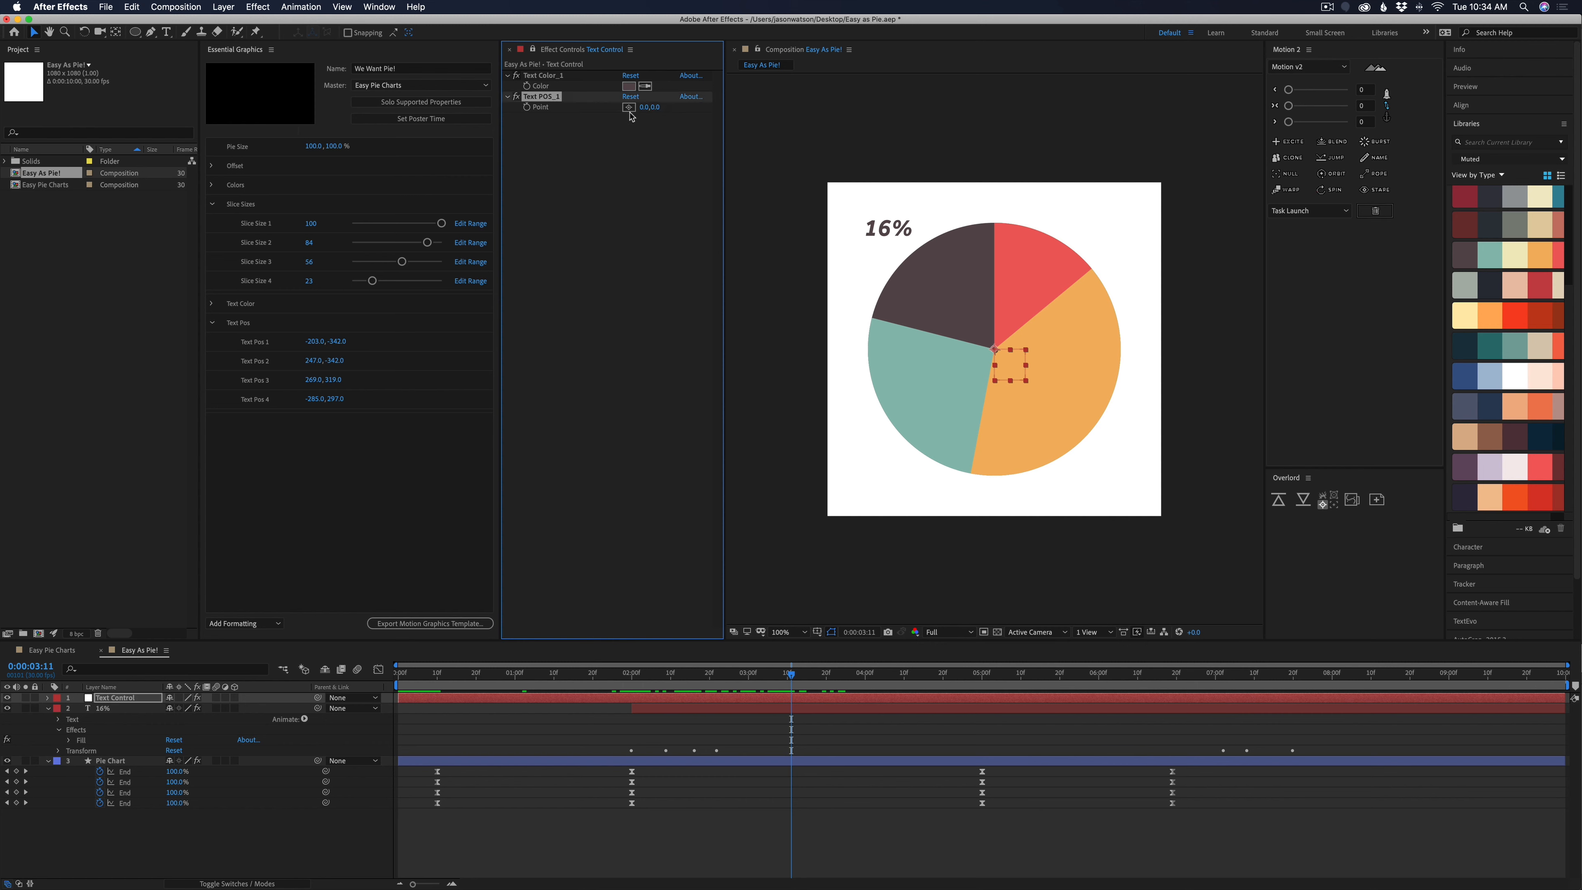
text(0)
key(Tab)
key(Return)
click(647, 108)
text(0)
key(Return)
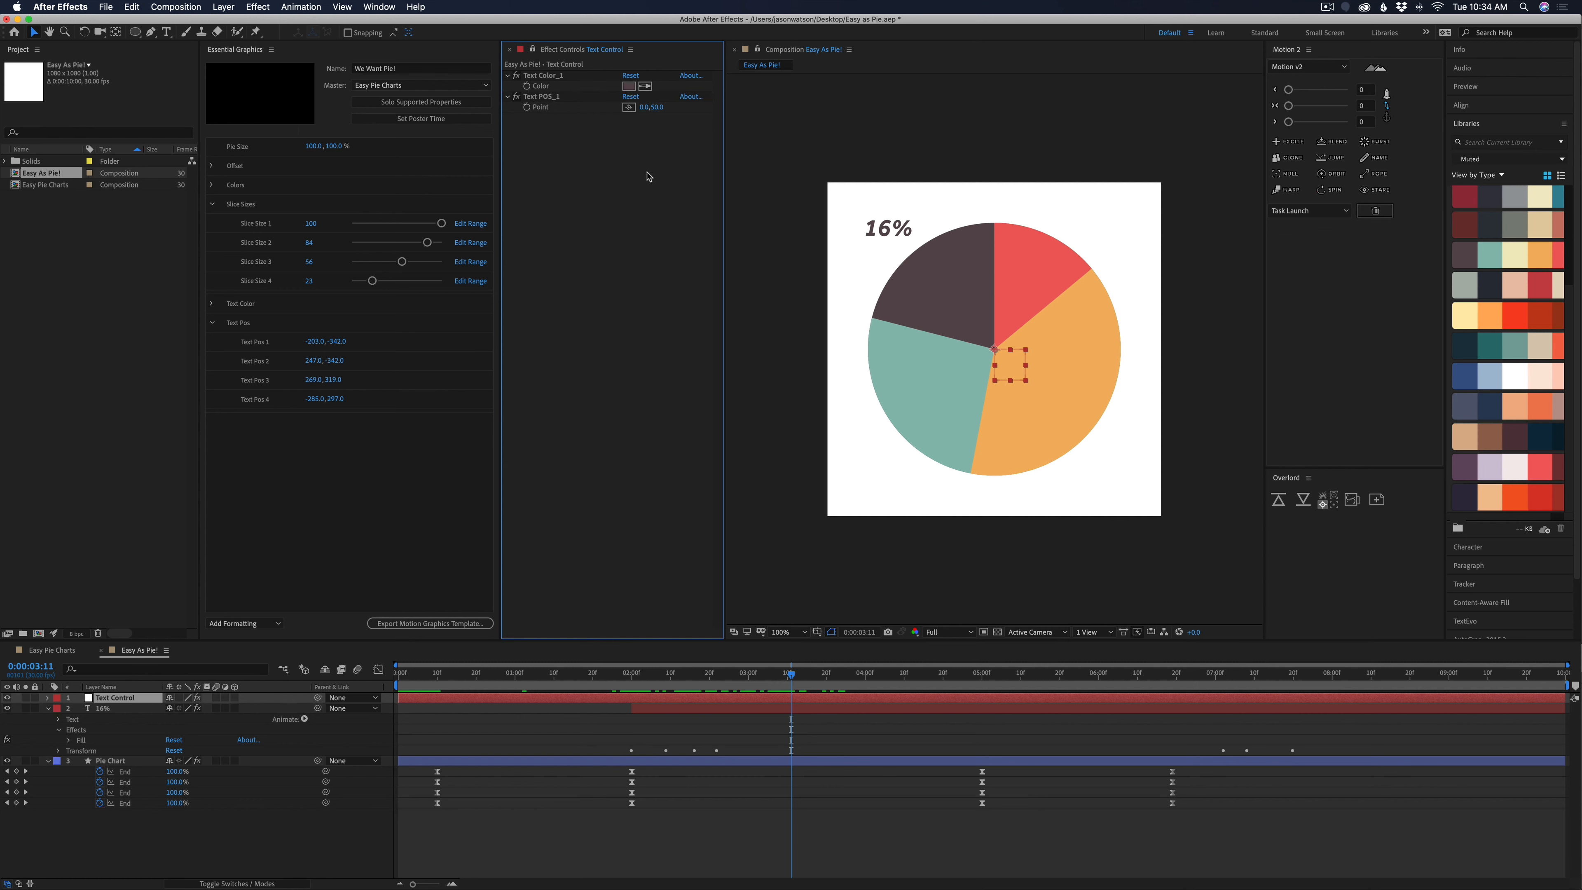
click(659, 107)
text(0)
key(Return)
Reveal the 16% layer's Position and link it to the Text POS_1 point on the Text Control null
click(105, 709)
click(104, 710)
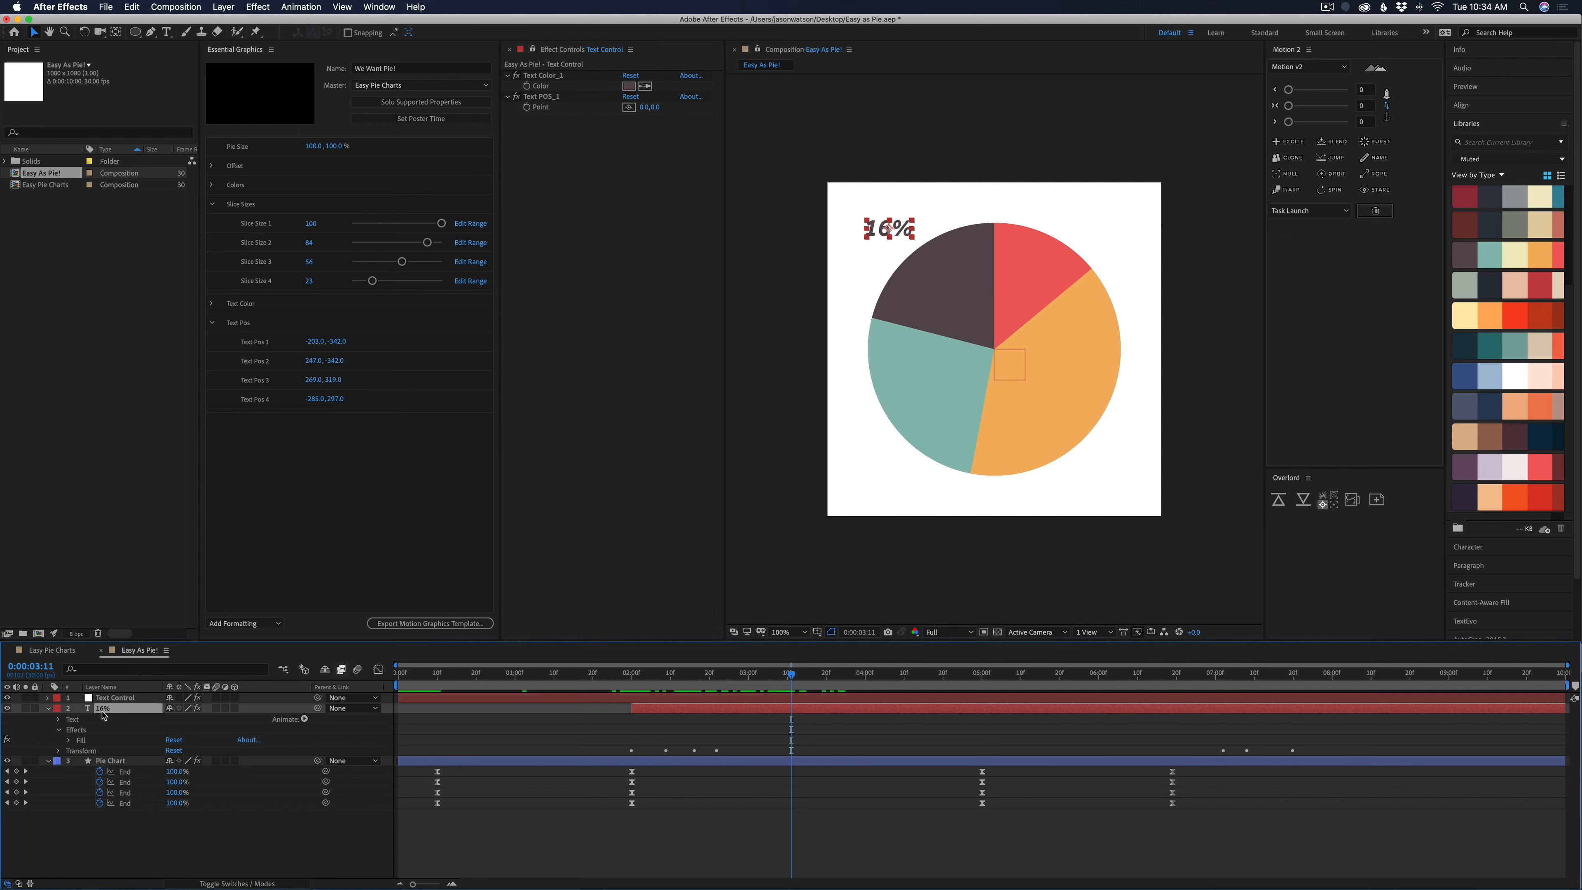
key(p)
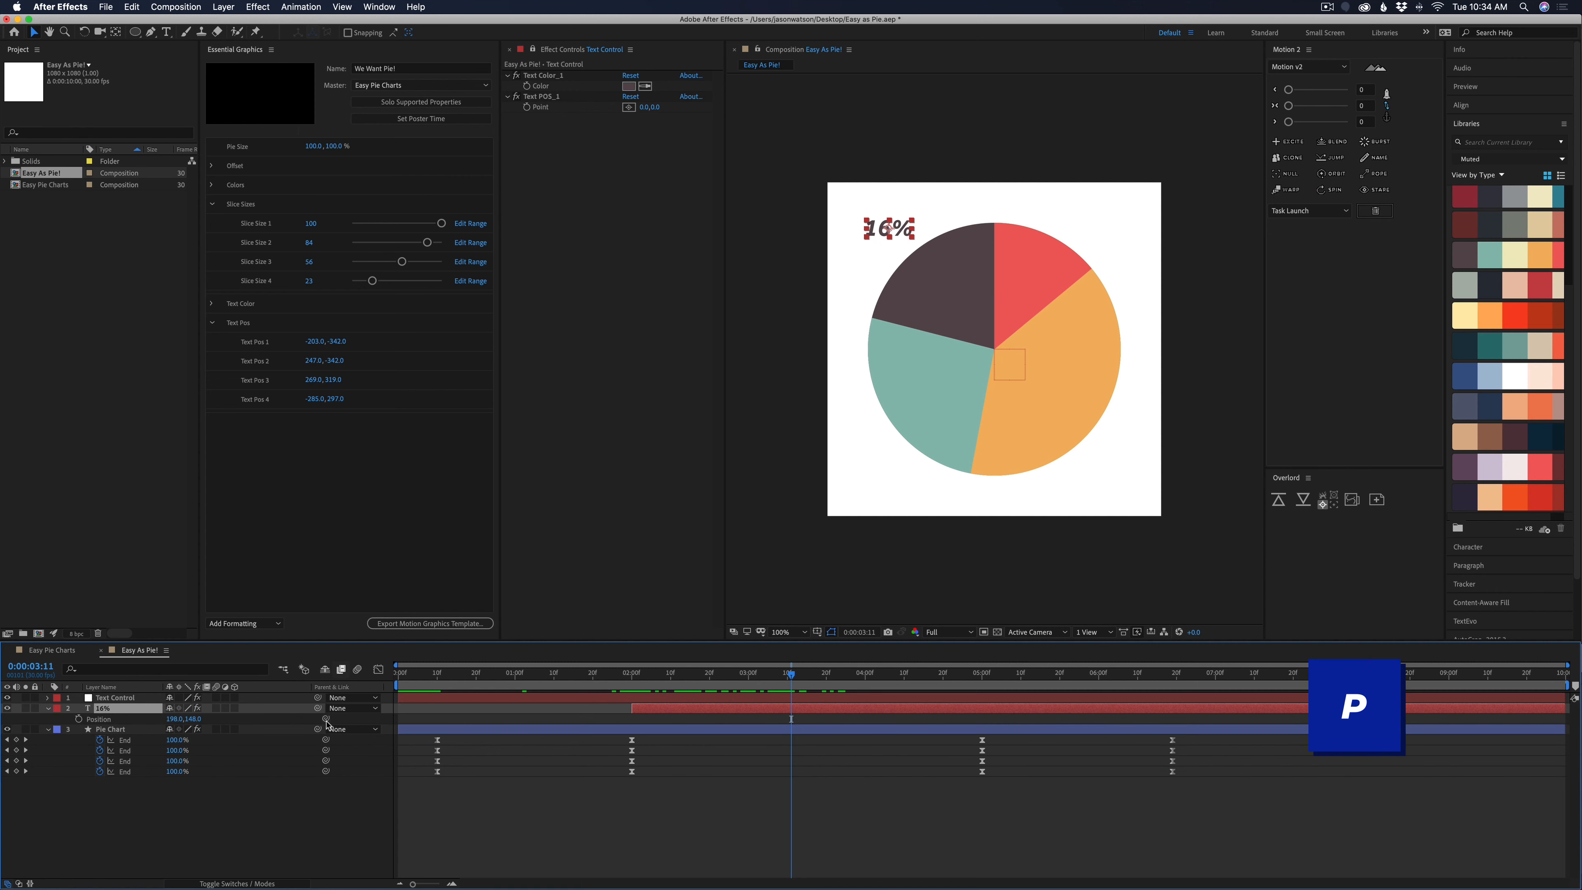
drag(326, 718, 542, 110)
click(721, 817)
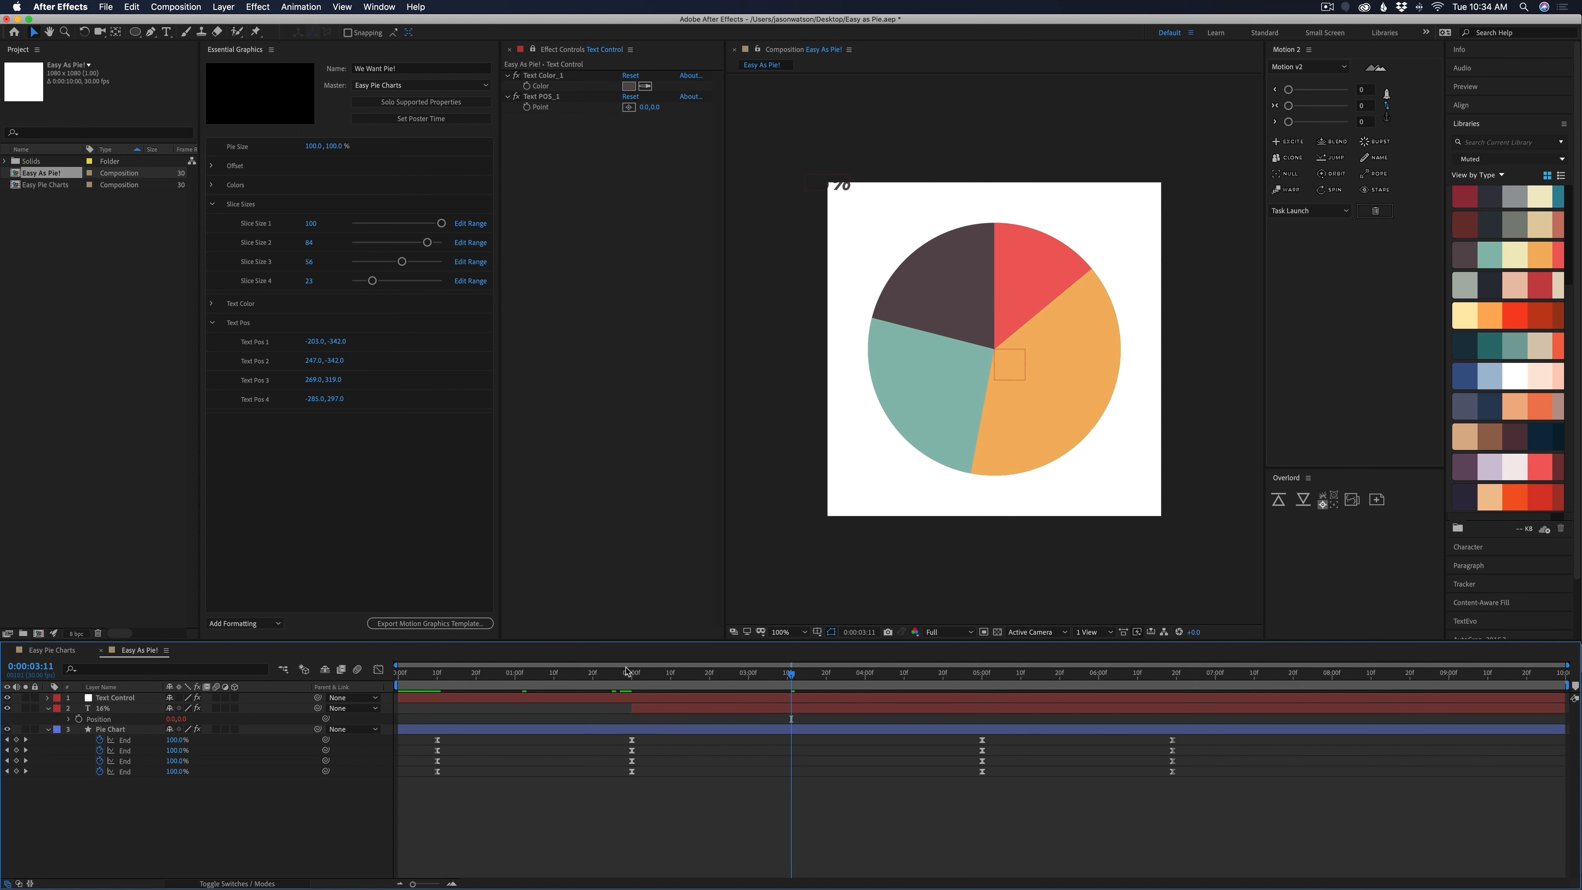
Append +[540,540] to the 16% layer's Position expression to offset the label to the composition's center
click(113, 700)
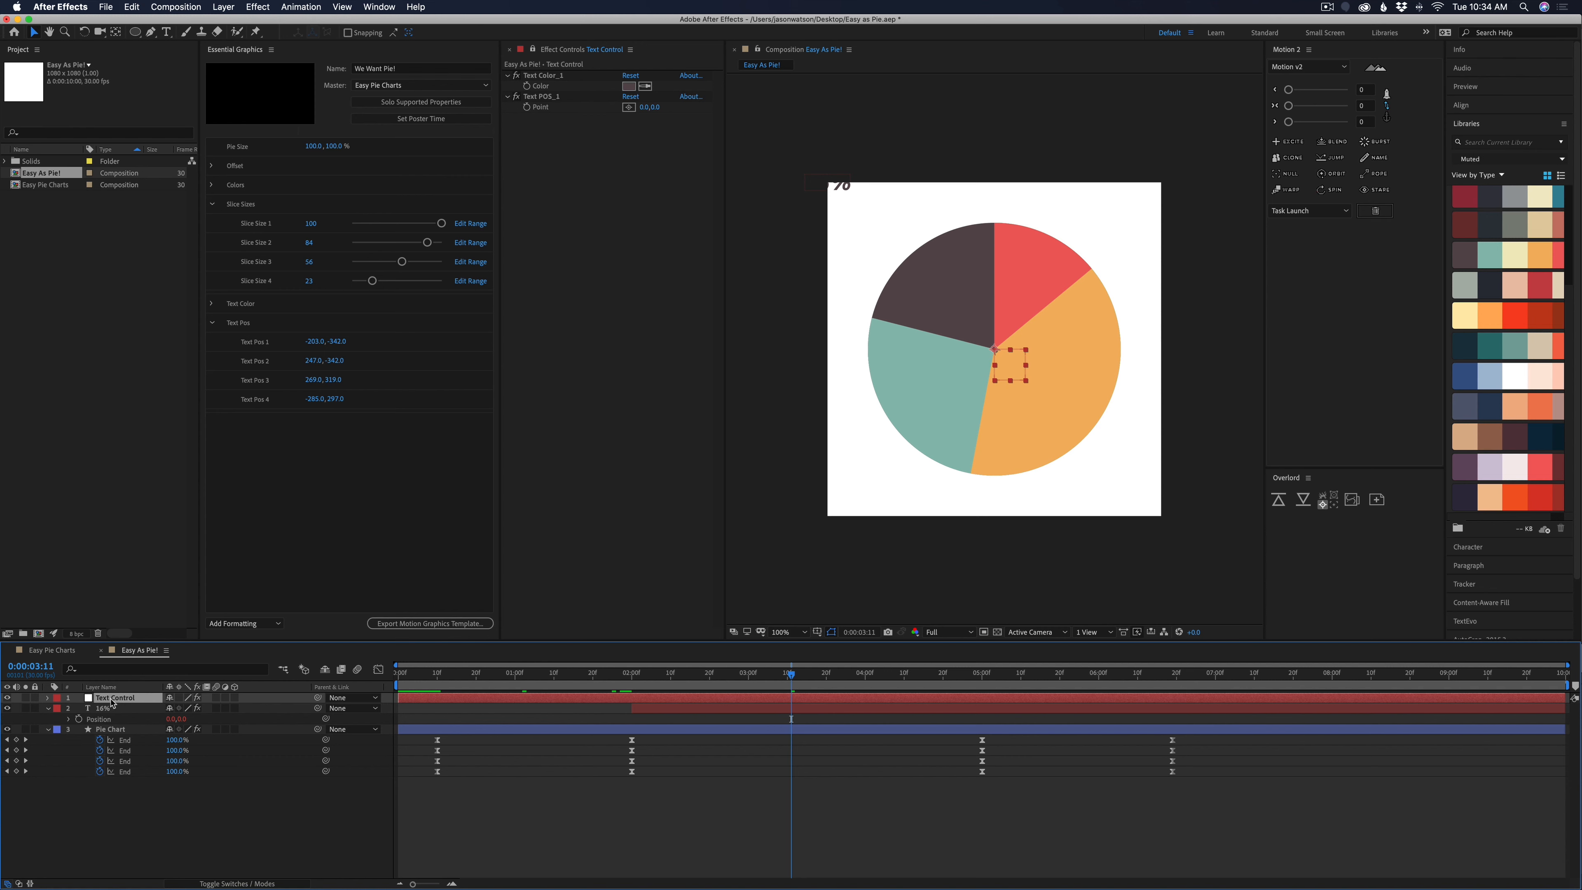
click(542, 97)
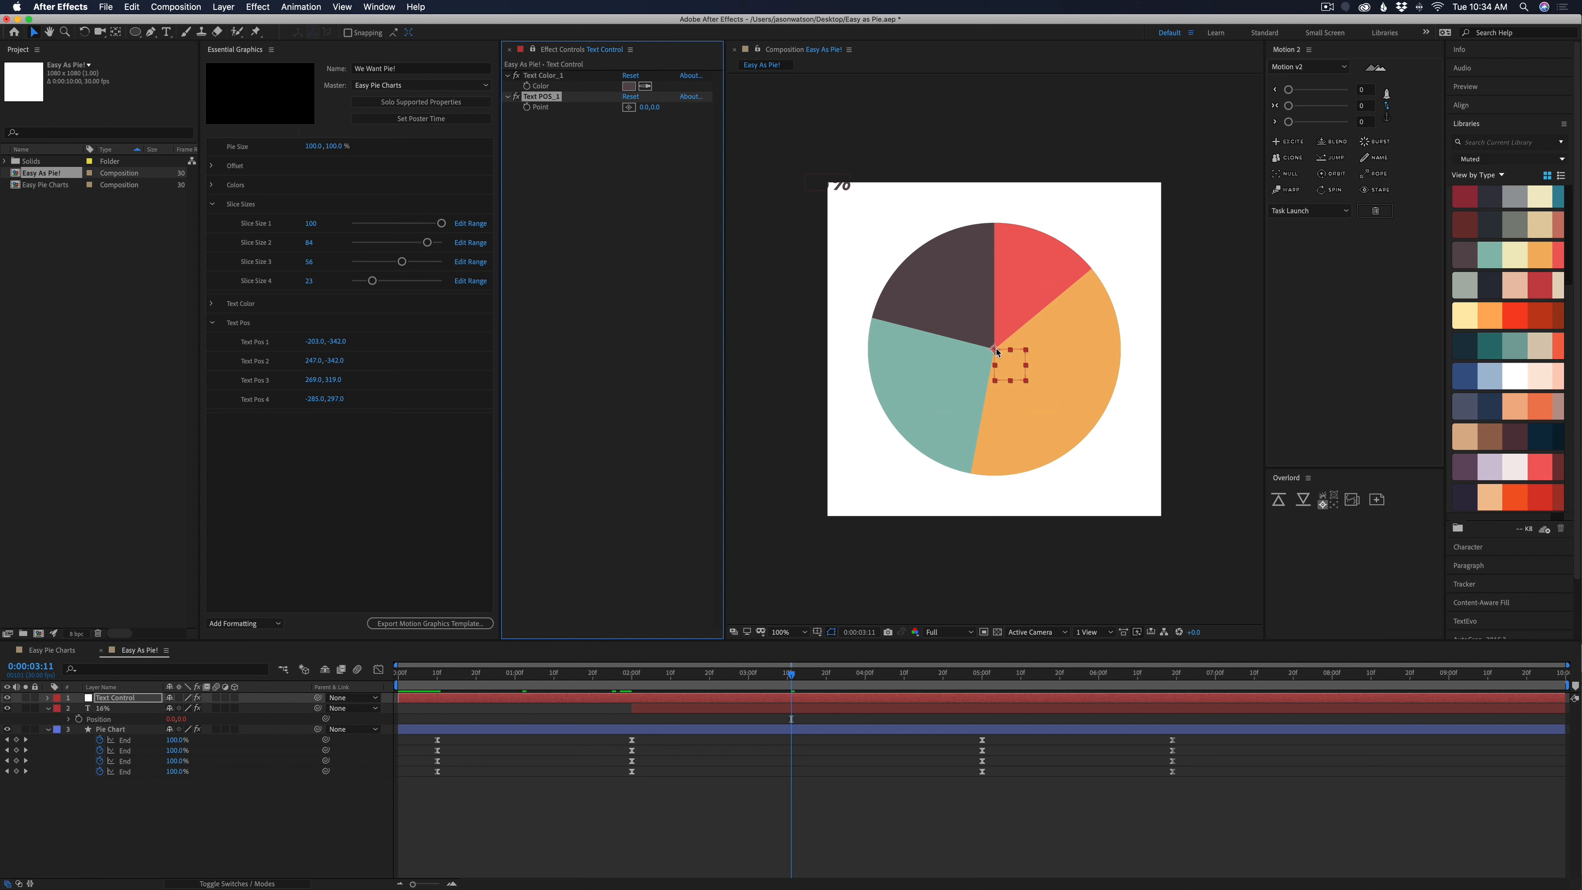
click(730, 709)
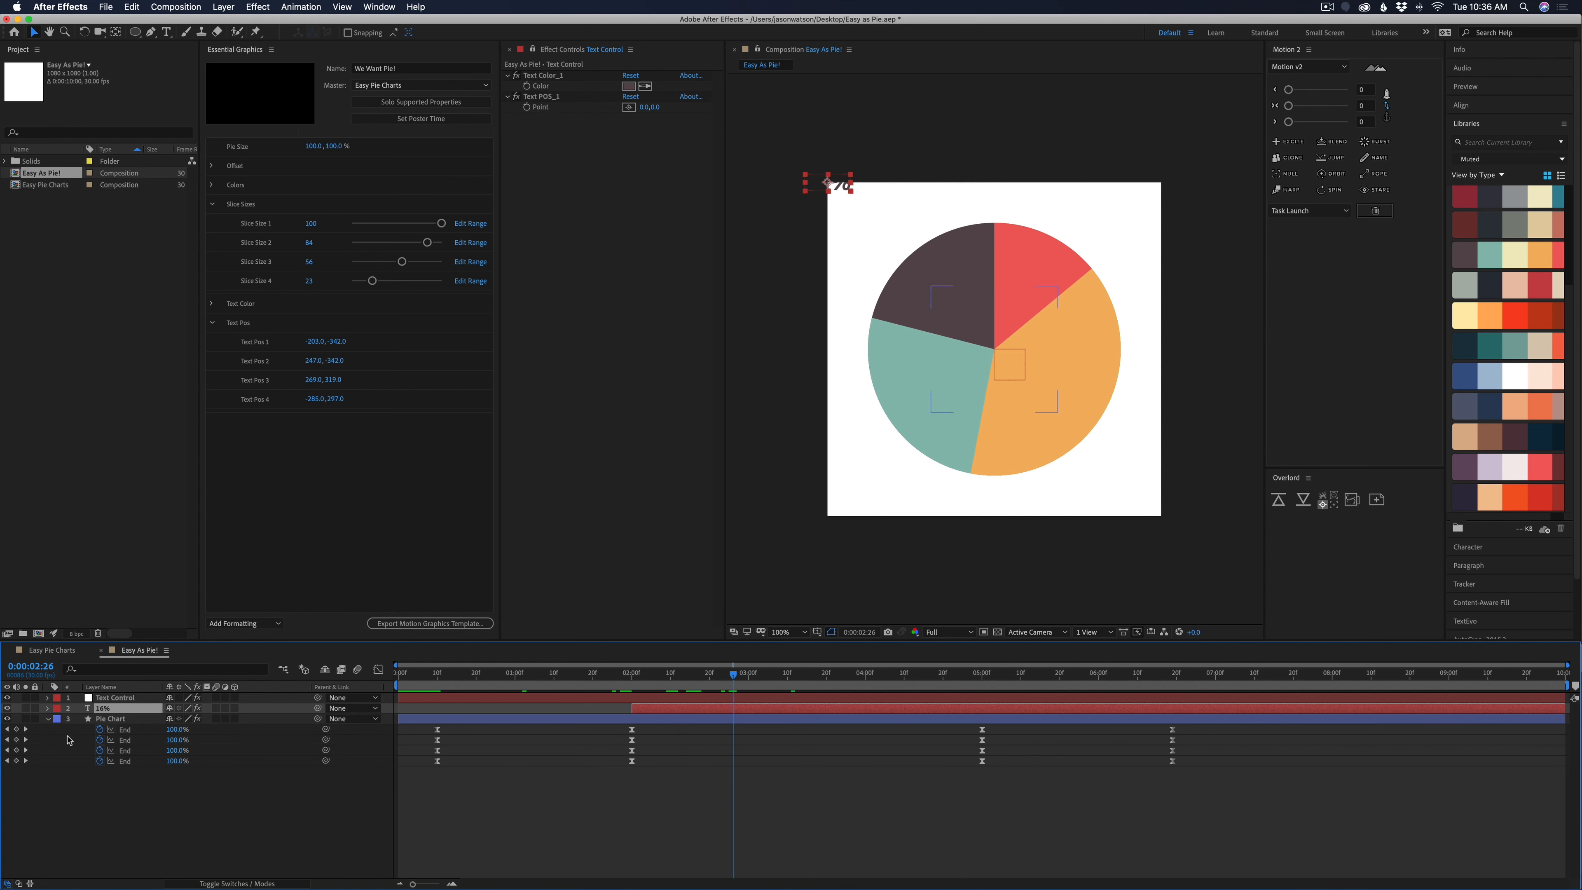
click(47, 709)
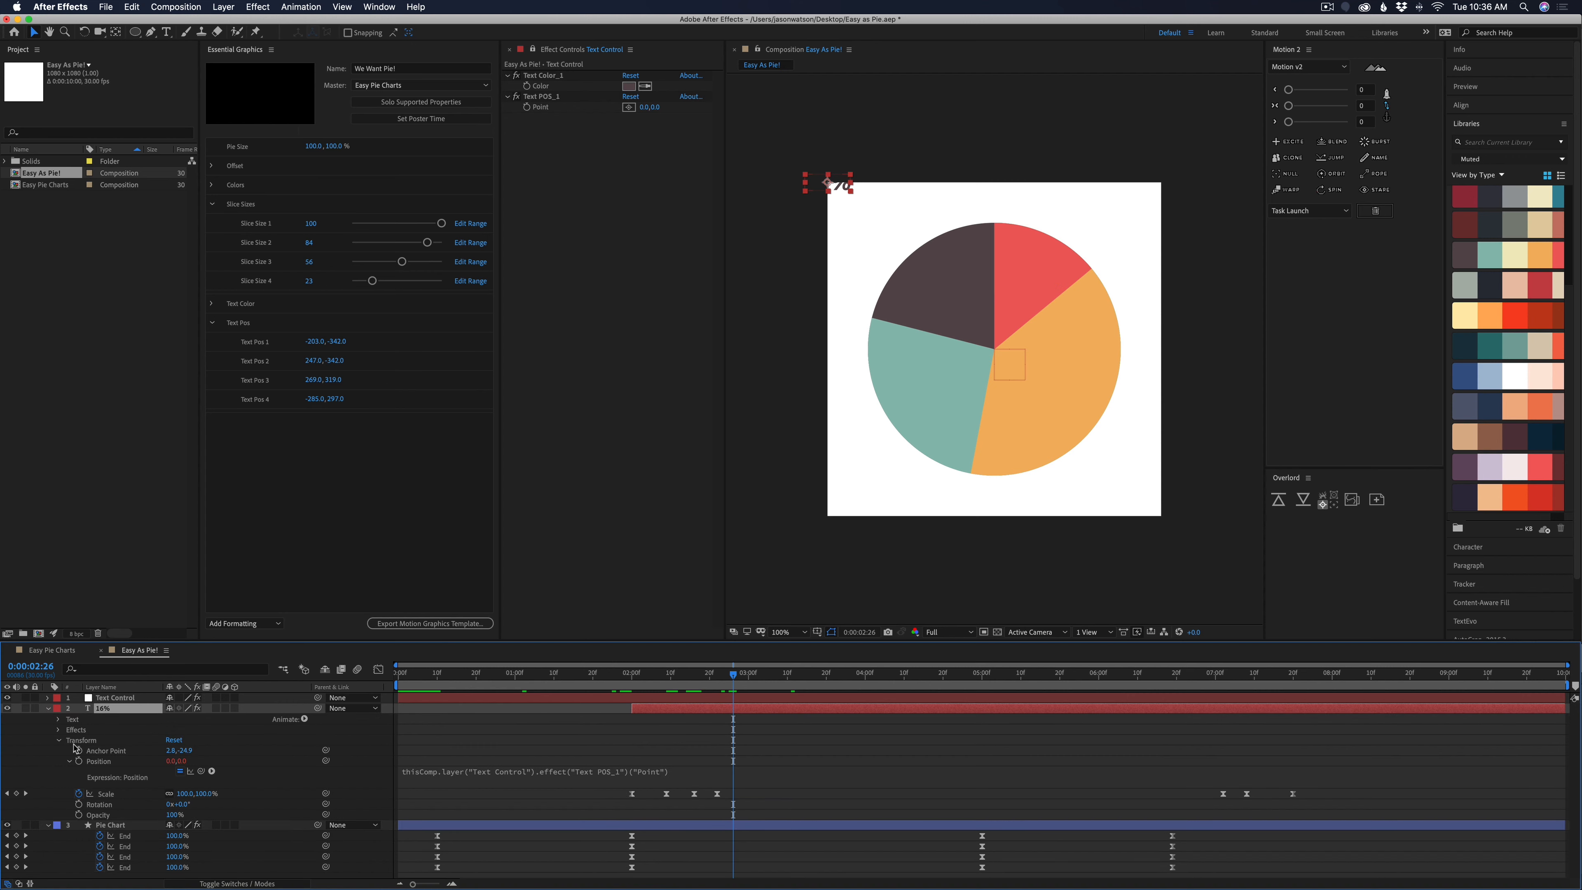
click(94, 750)
click(106, 761)
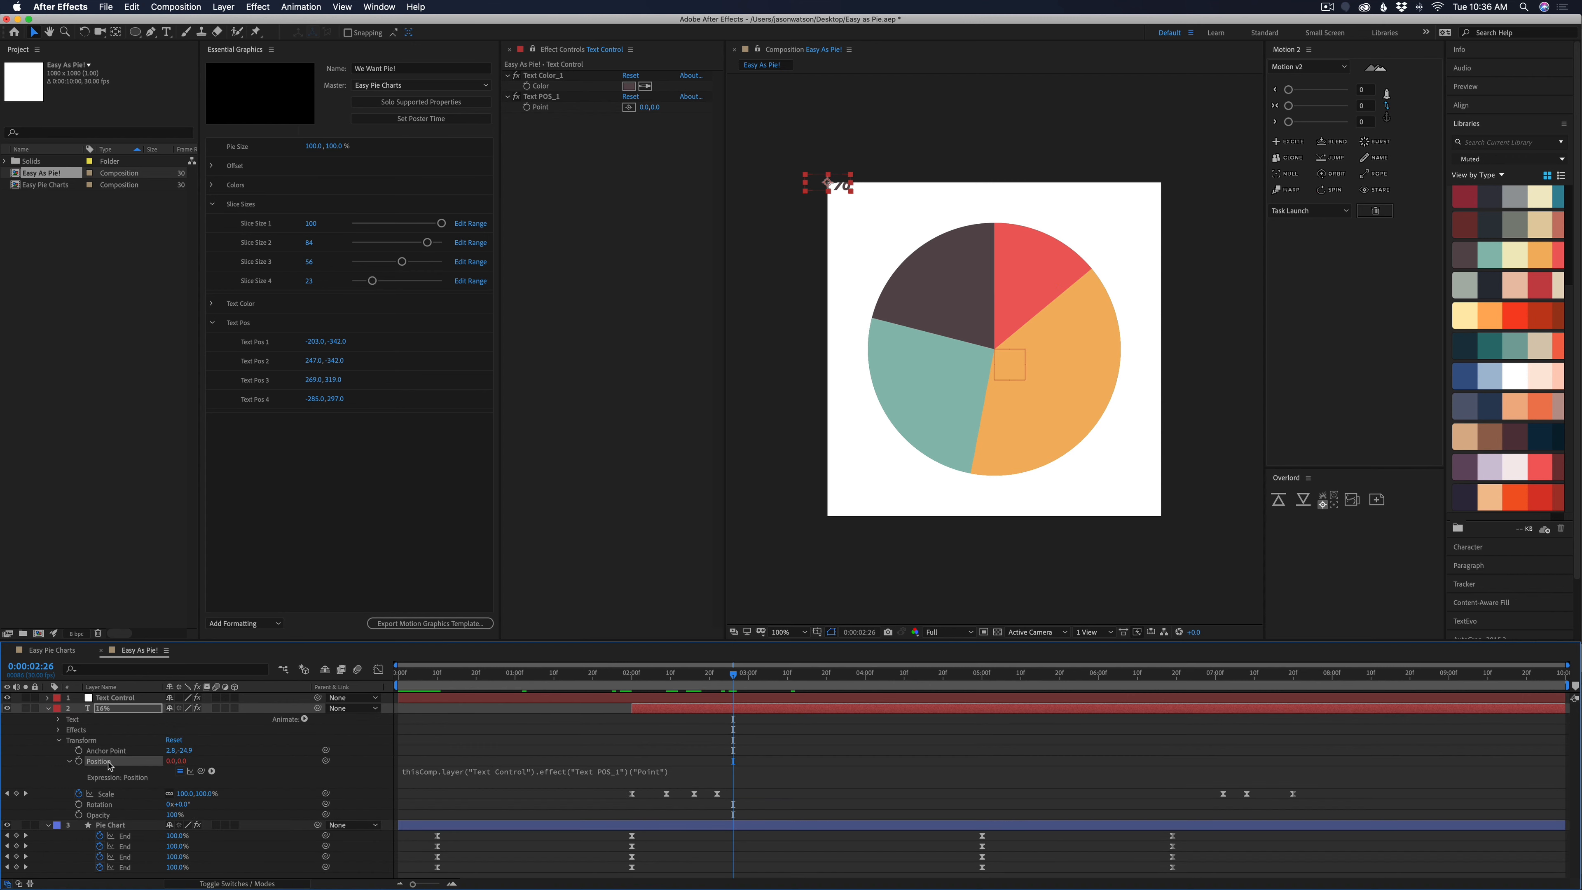
click(482, 770)
click(722, 772)
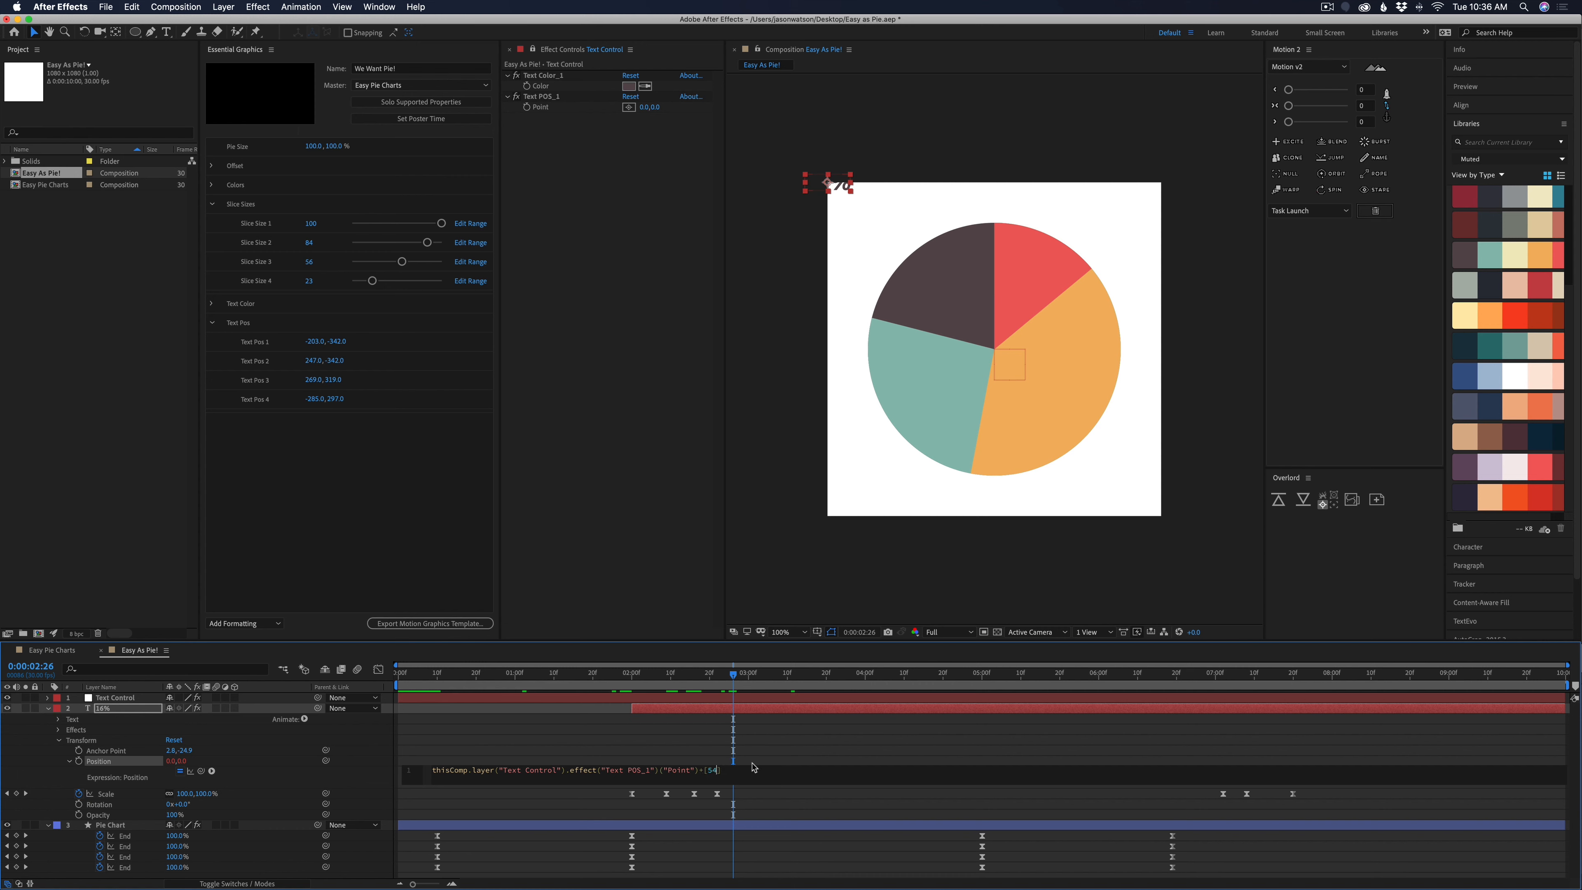
text(+[540,540)
click(749, 748)
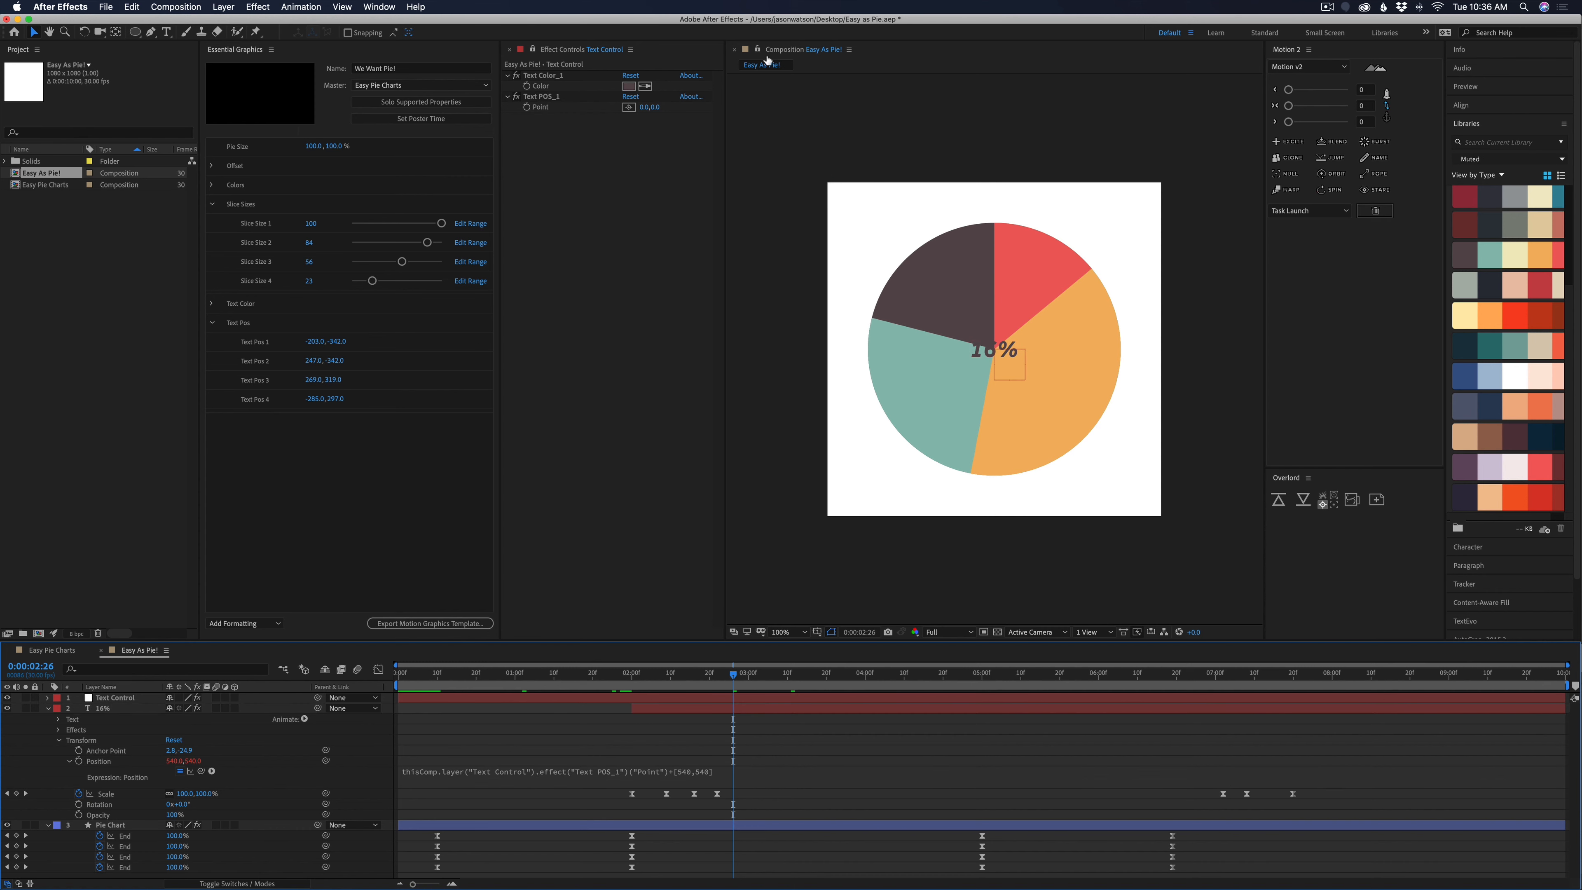
click(643, 107)
drag(643, 107, 967, 372)
key(super+z)
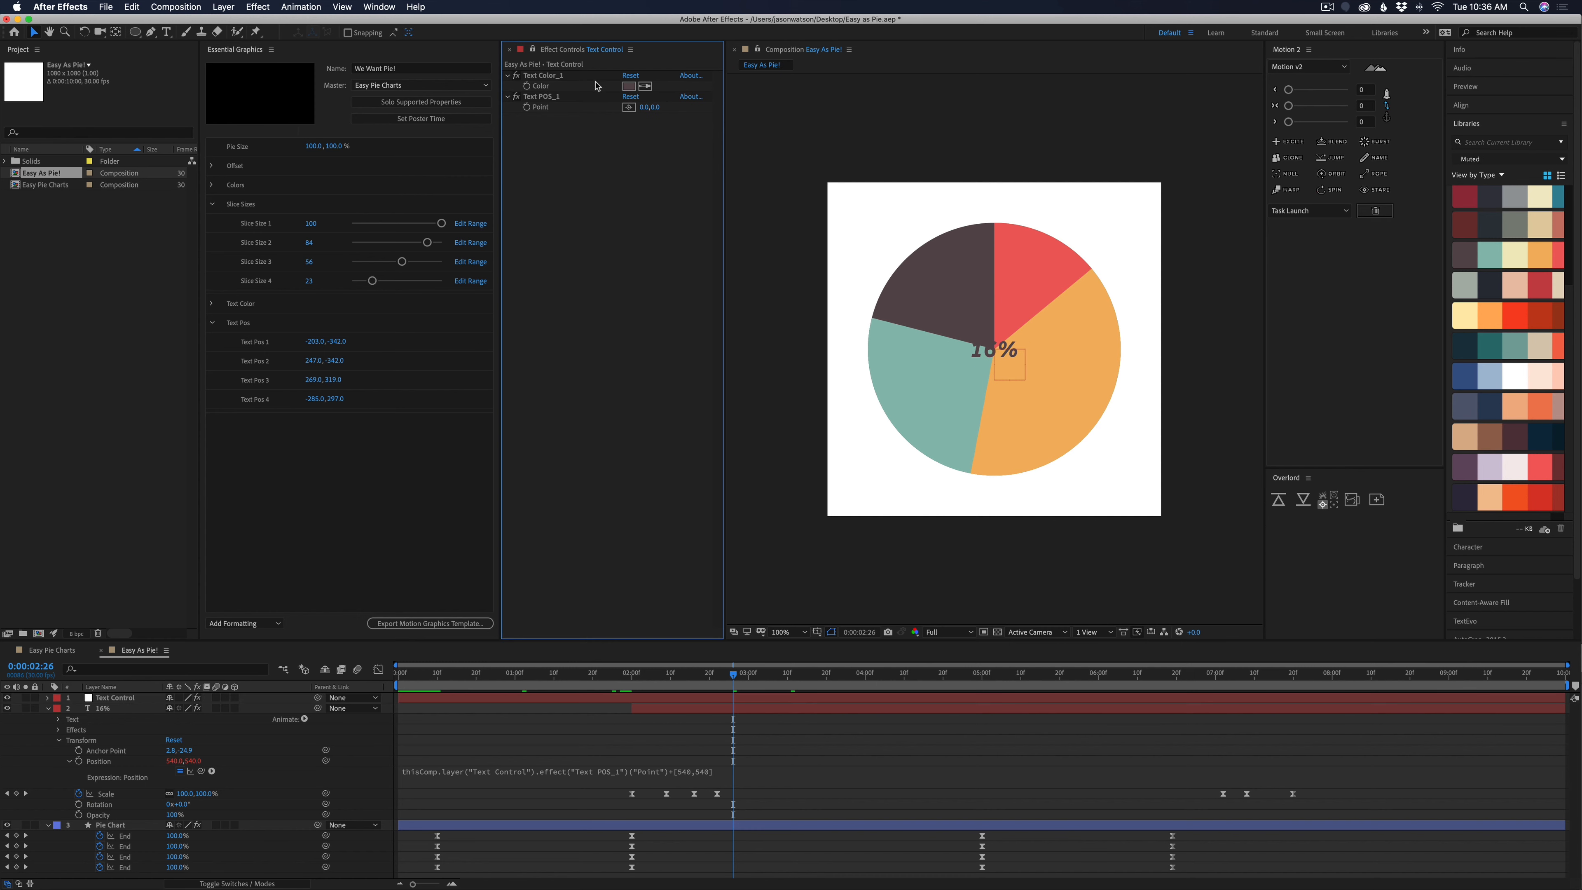
Set the Text POS_1 point to -330,-360 to place the label outside the dark slice, and scrub to 0:00:03:09
mouse_move(648, 107)
mouse_down()
mouse_move(628, 108)
mouse_move(649, 107)
mouse_up()
drag(633, 110, 635, 110)
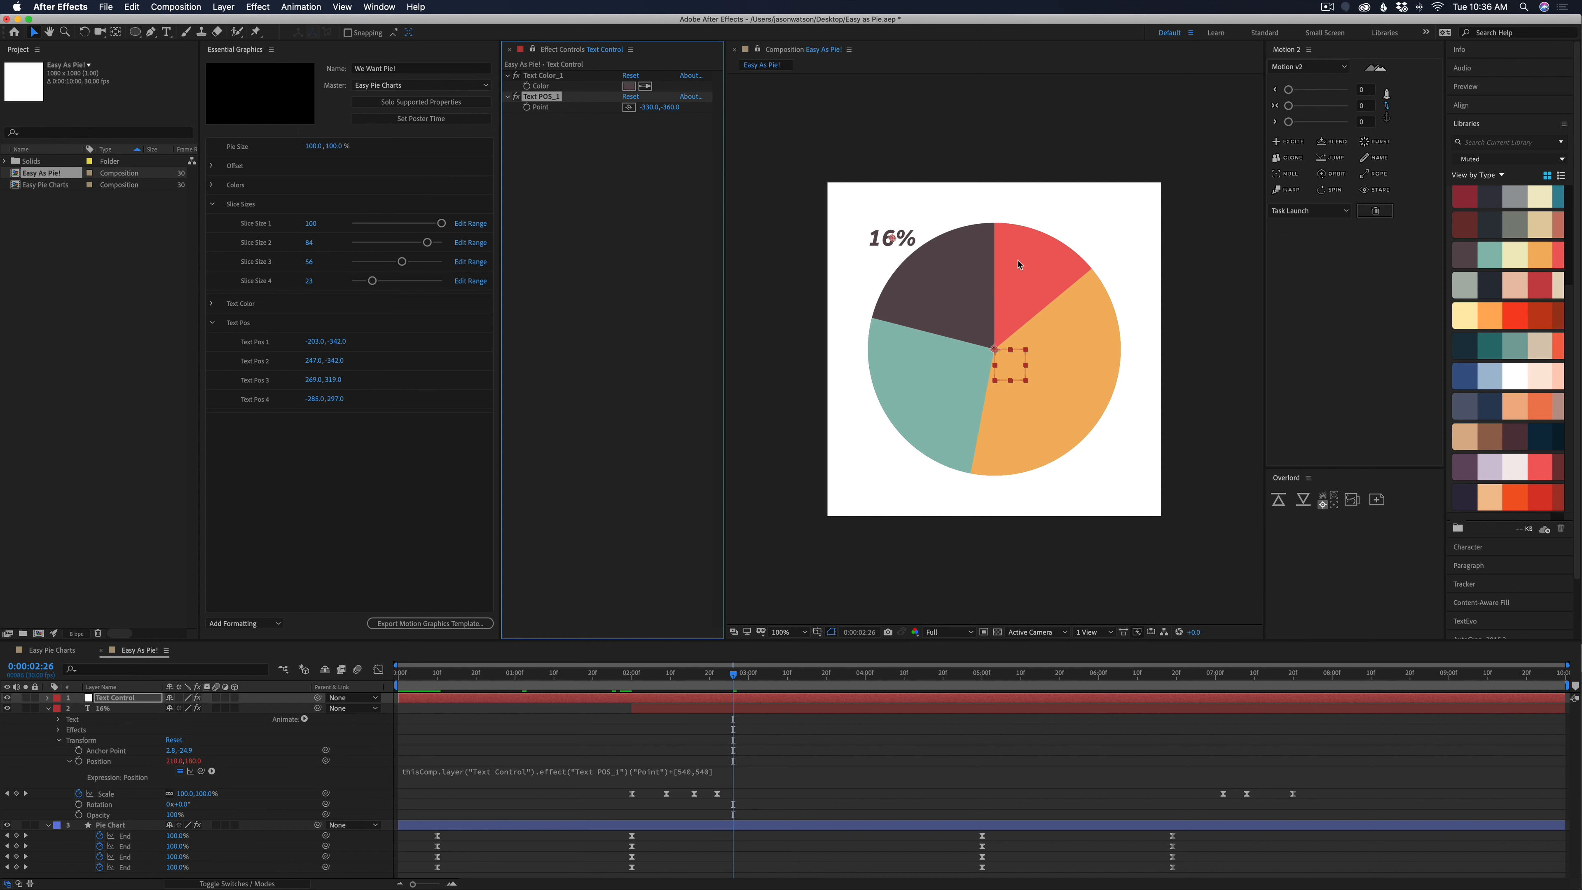
drag(731, 678, 849, 685)
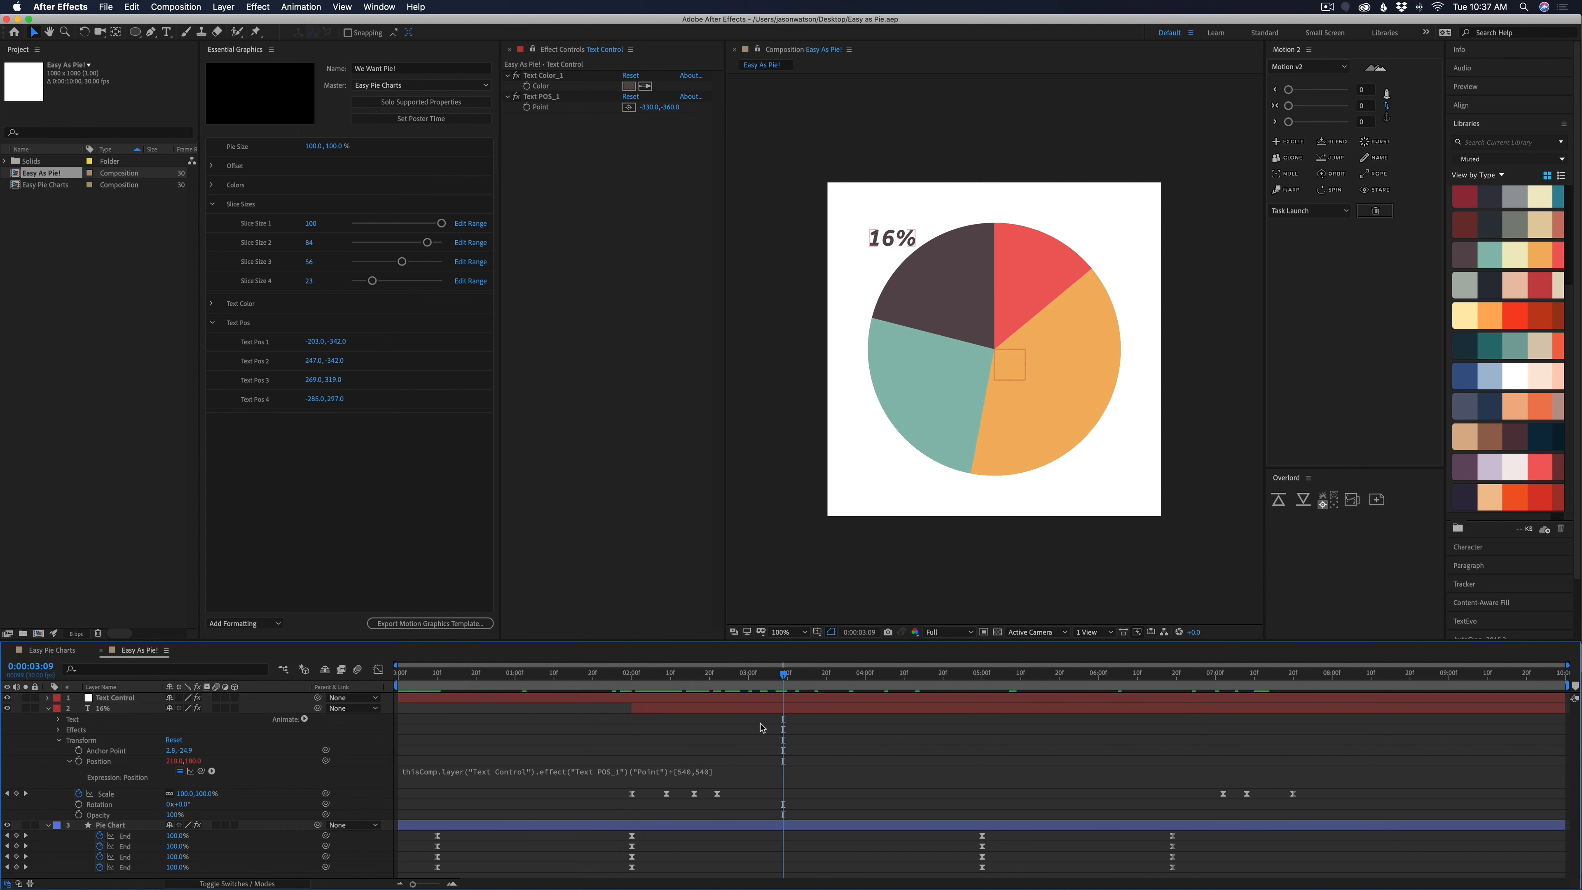
Rename the 16% text layer as Text 1 and duplicate it three times
click(705, 711)
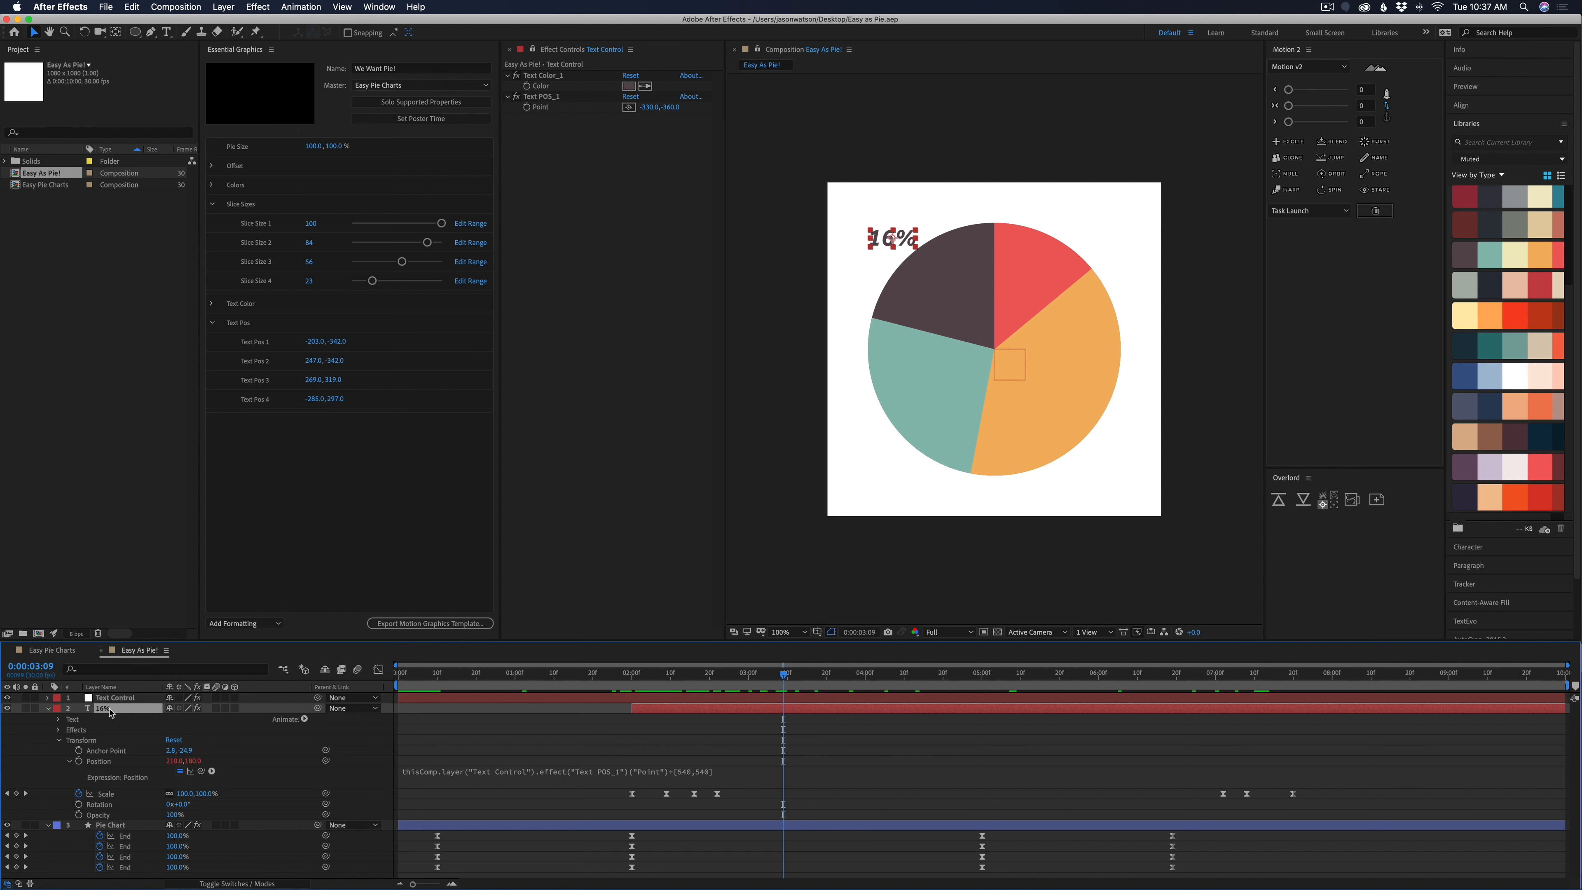
text(Text 1)
key(Return)
key(super+d)
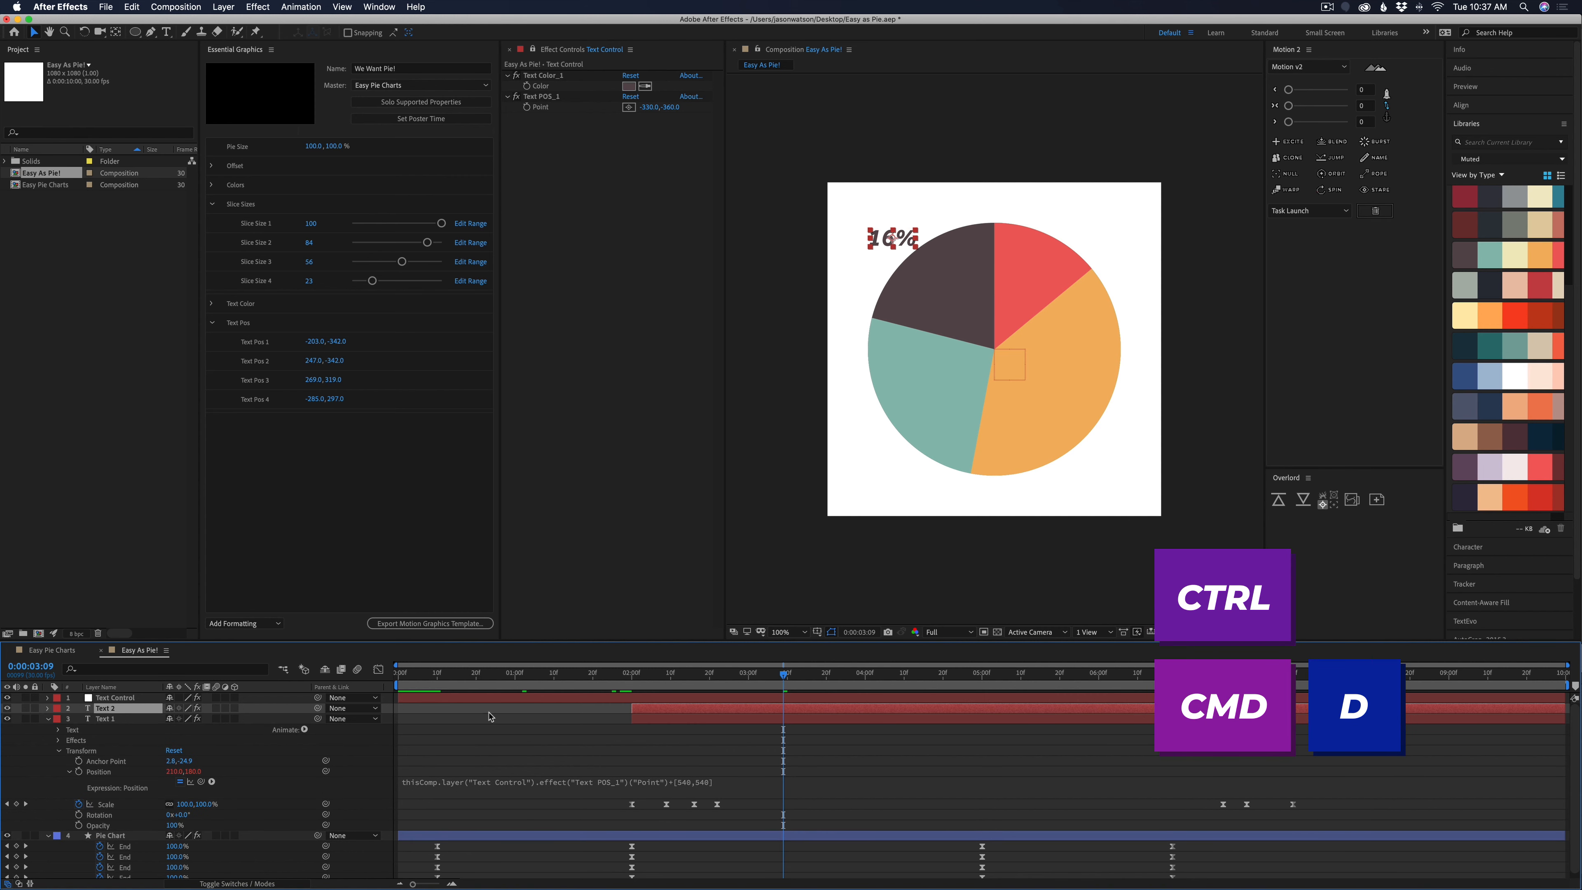
key(super+d)
key(super+d)
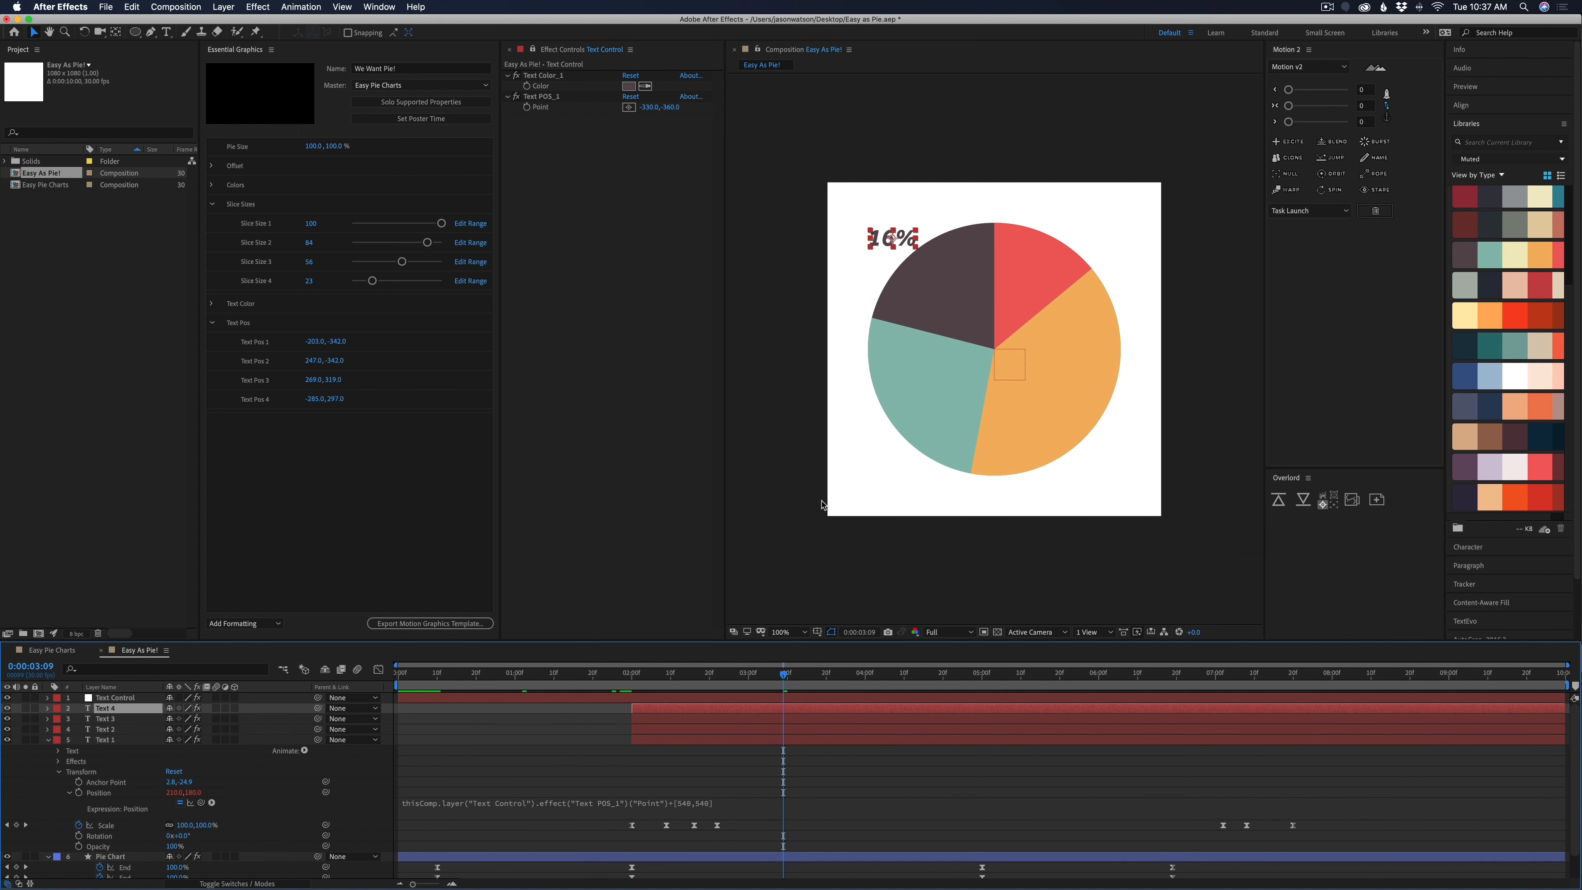
click(122, 730)
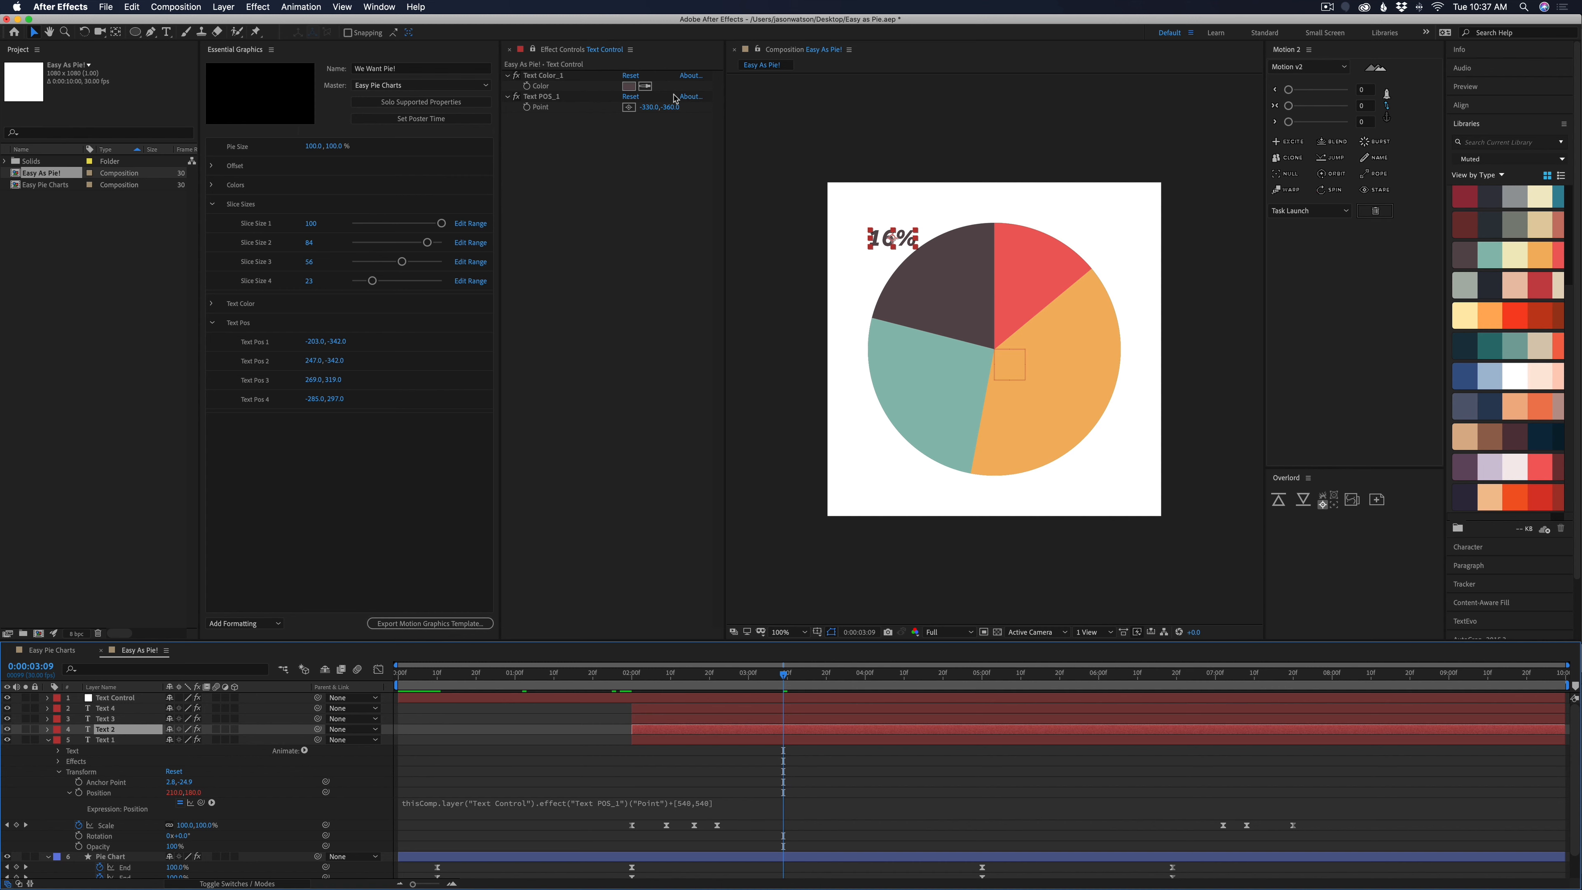
drag(670, 107, 841, 131)
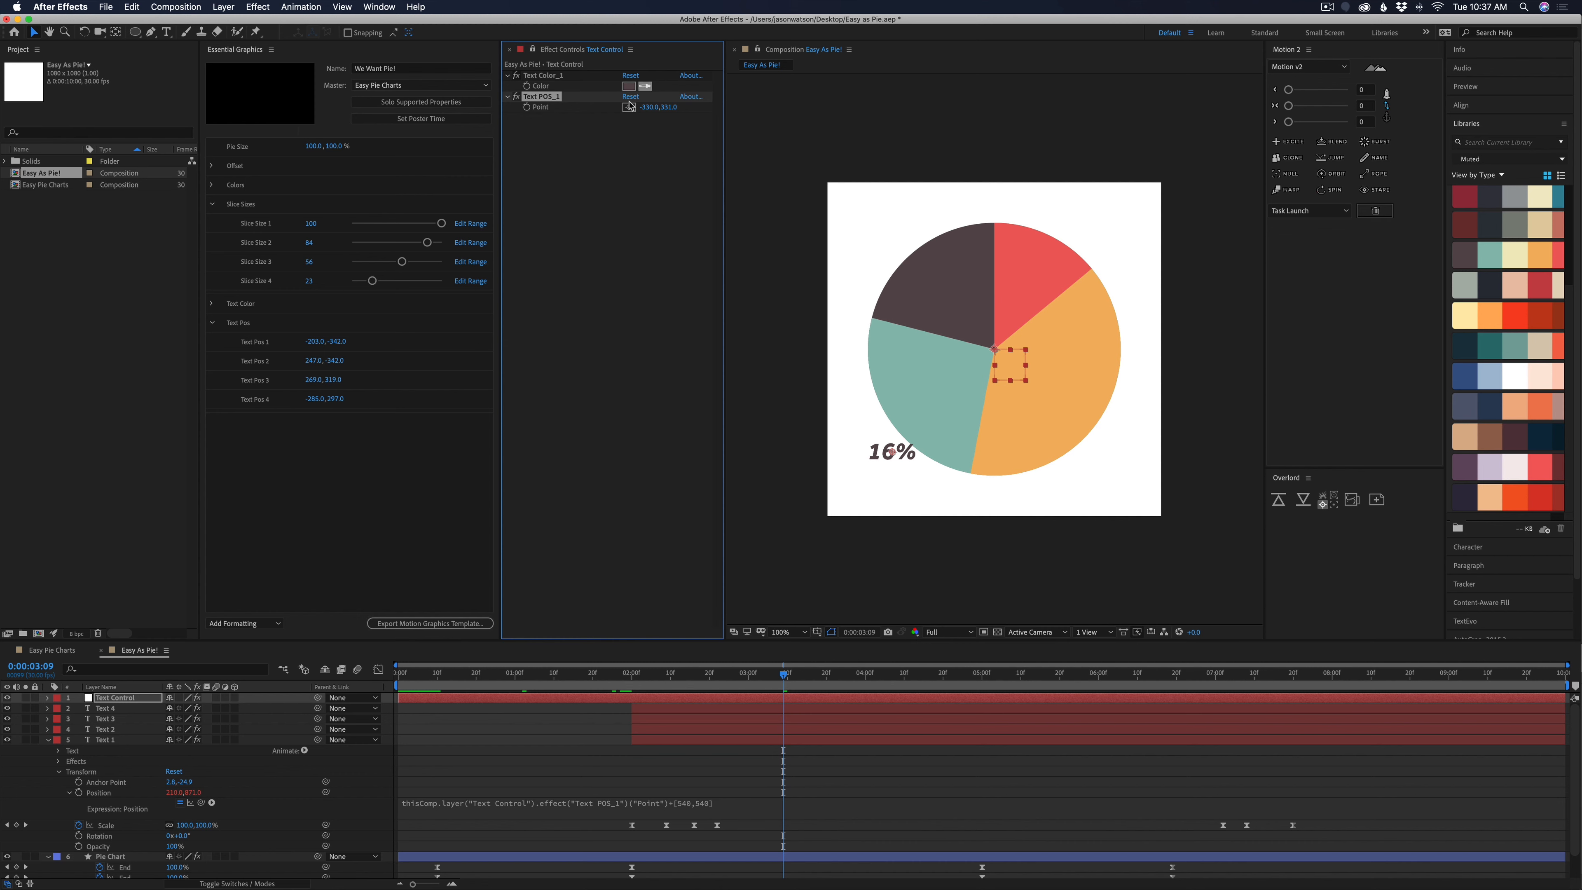
key(super+z)
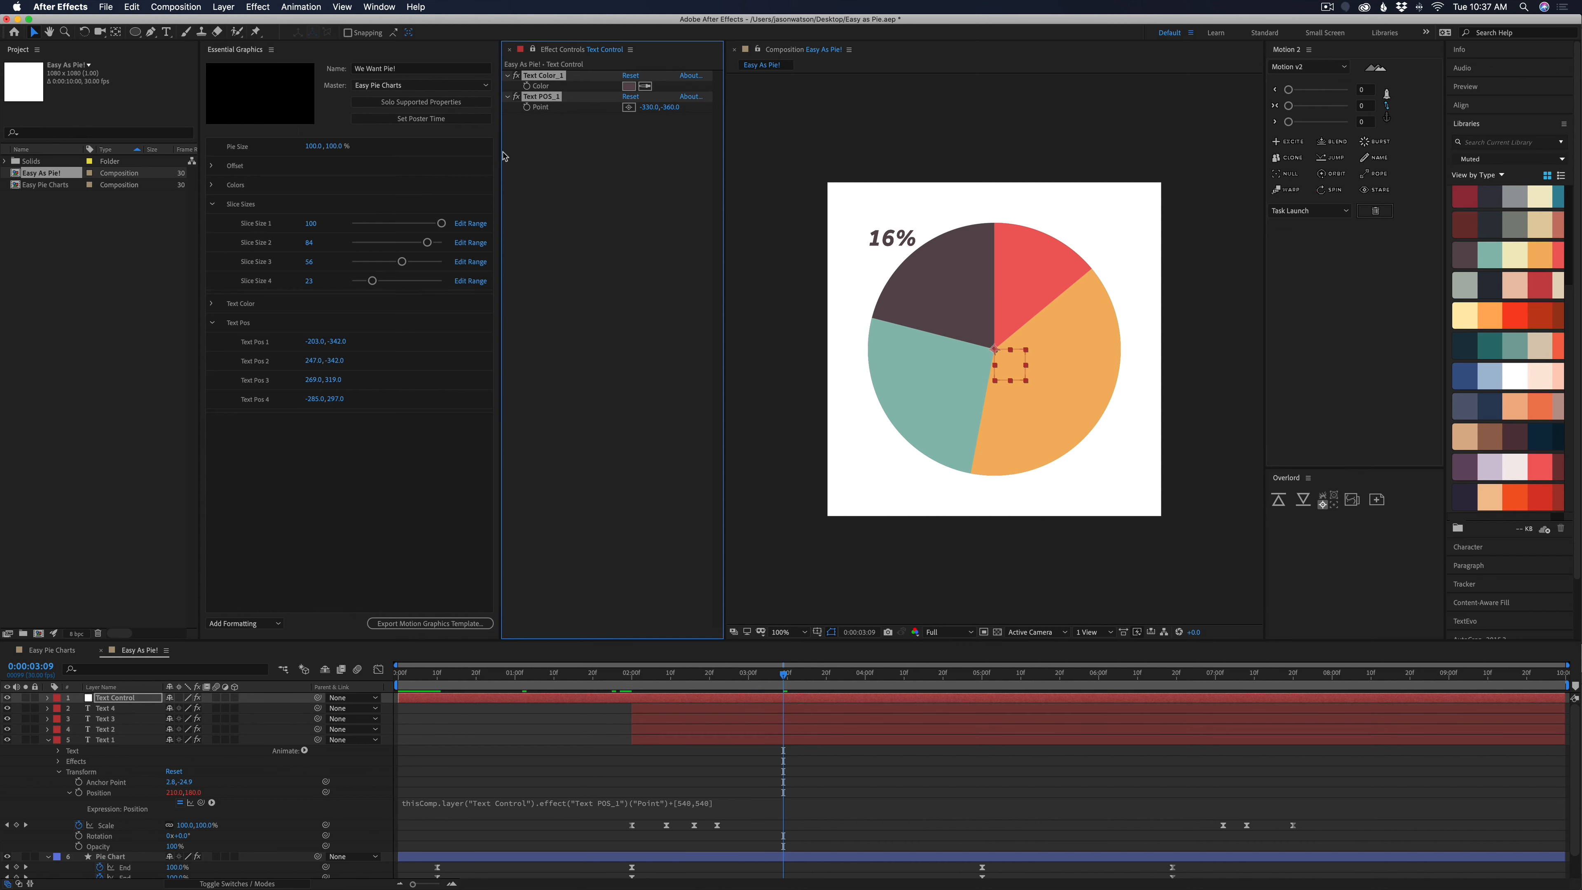
Duplicate the Text Color_1 and Text POS_1 effects on the Text Control null three times
key(super+d)
key(super+d)
key(super+d)
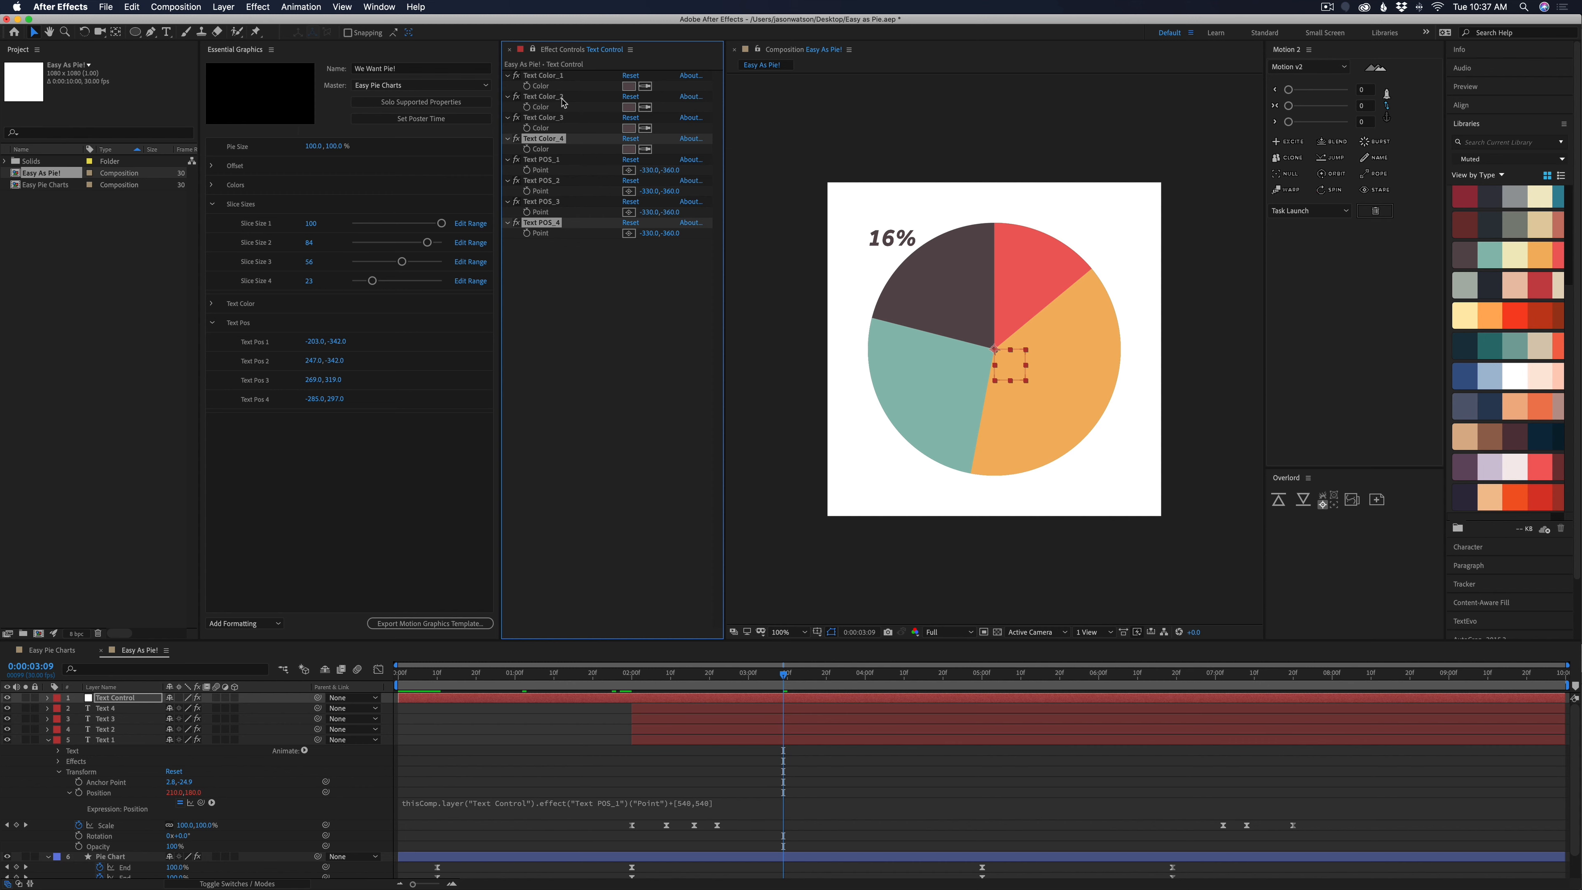
click(617, 774)
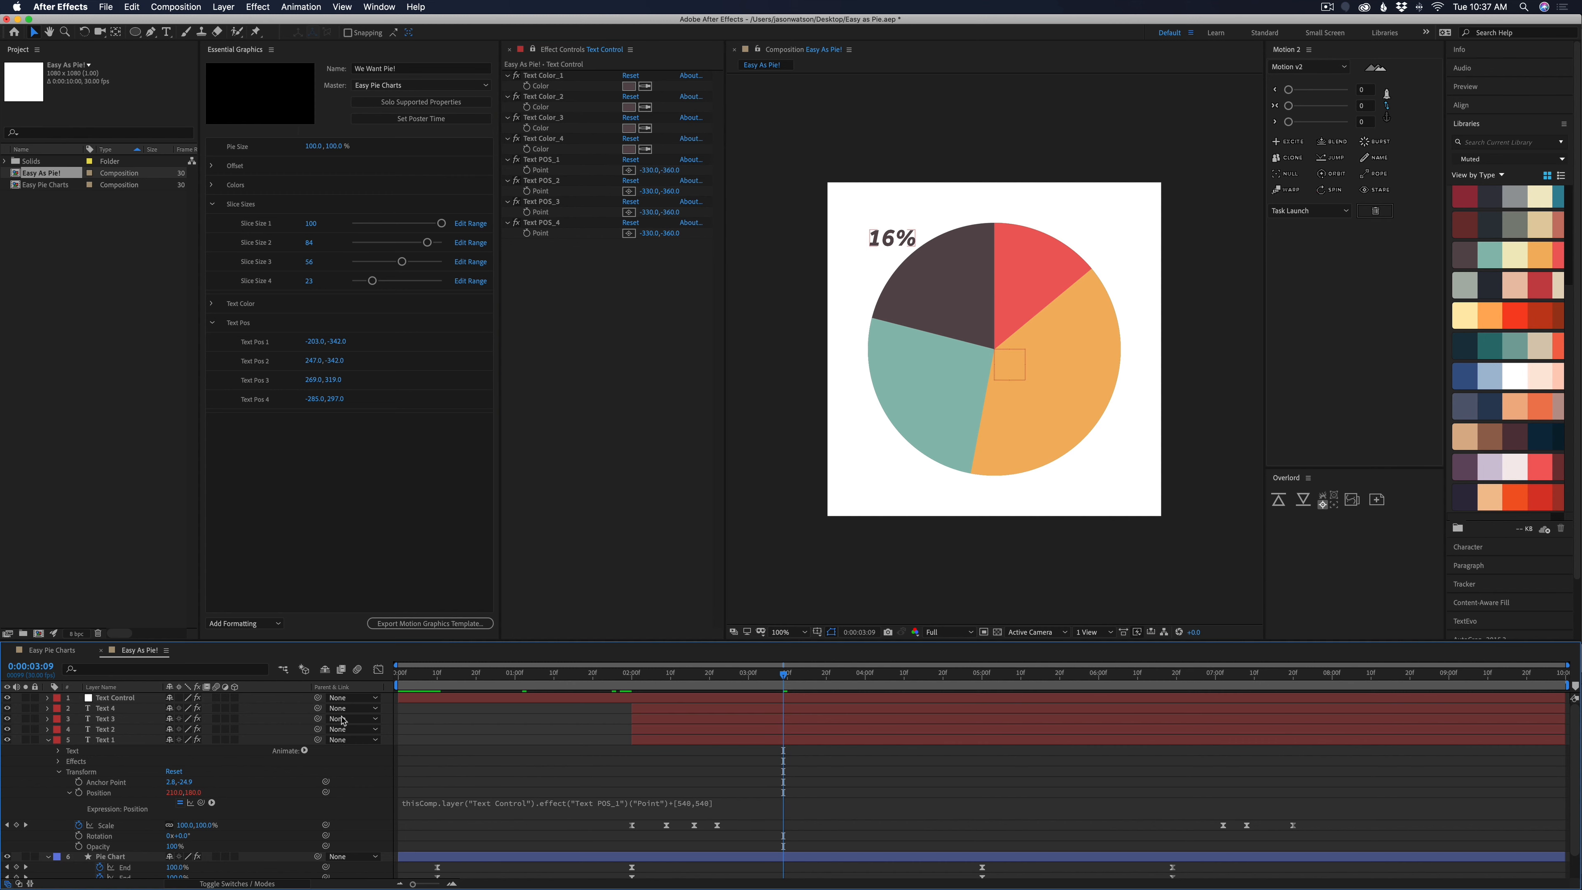
Sample the teal slice's color for Text Color_2, the orange slice's for Text Color_3, and the red slice's for Text Color_4
click(112, 731)
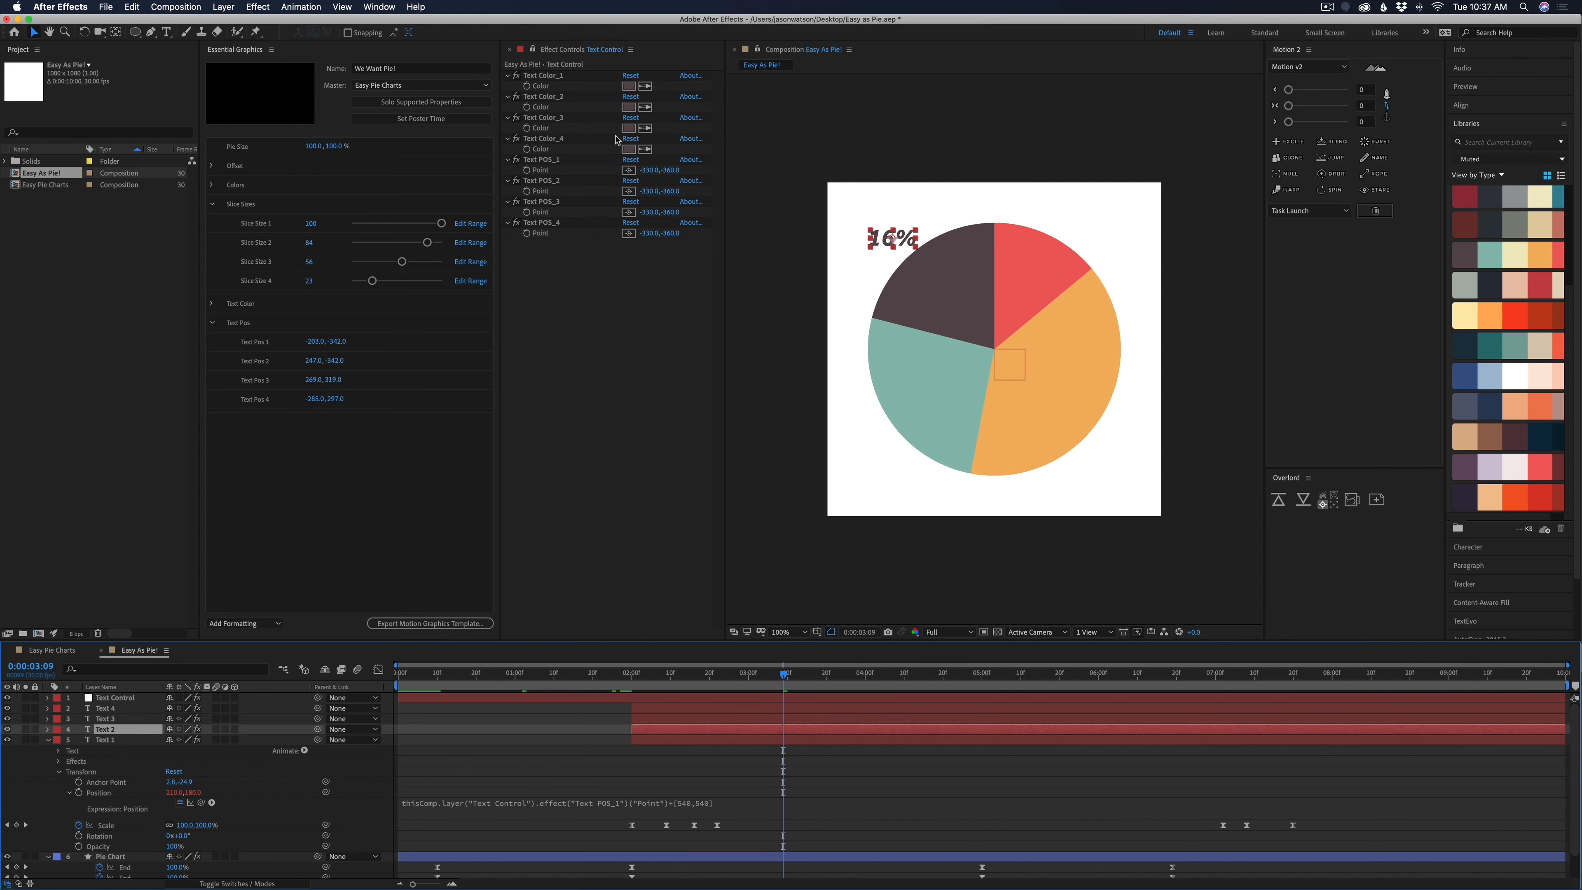
click(645, 107)
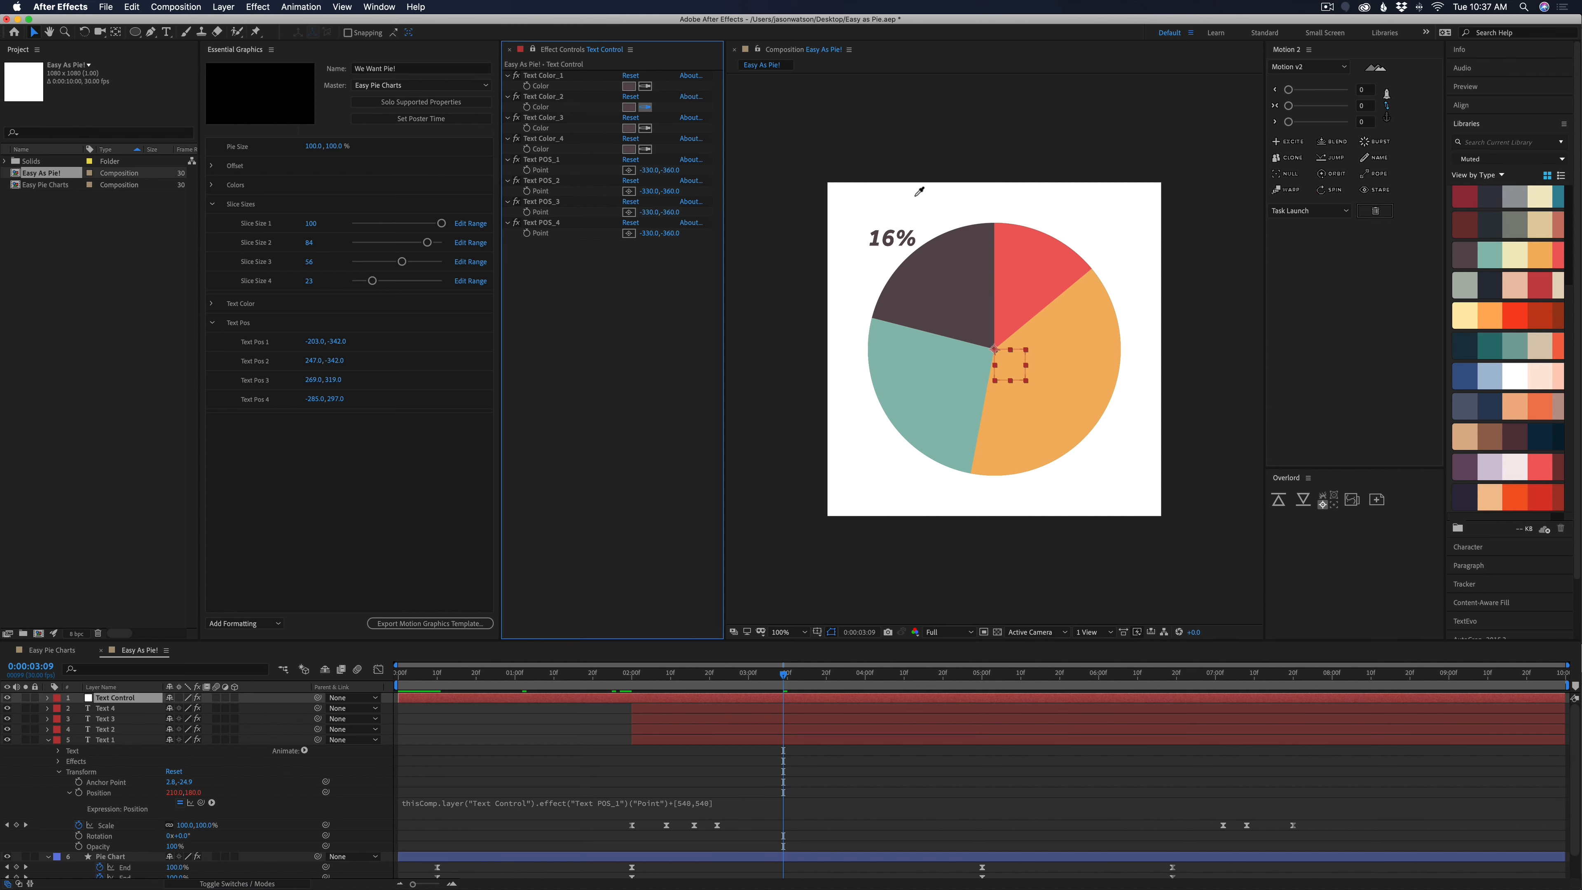
click(926, 385)
click(645, 127)
click(1060, 394)
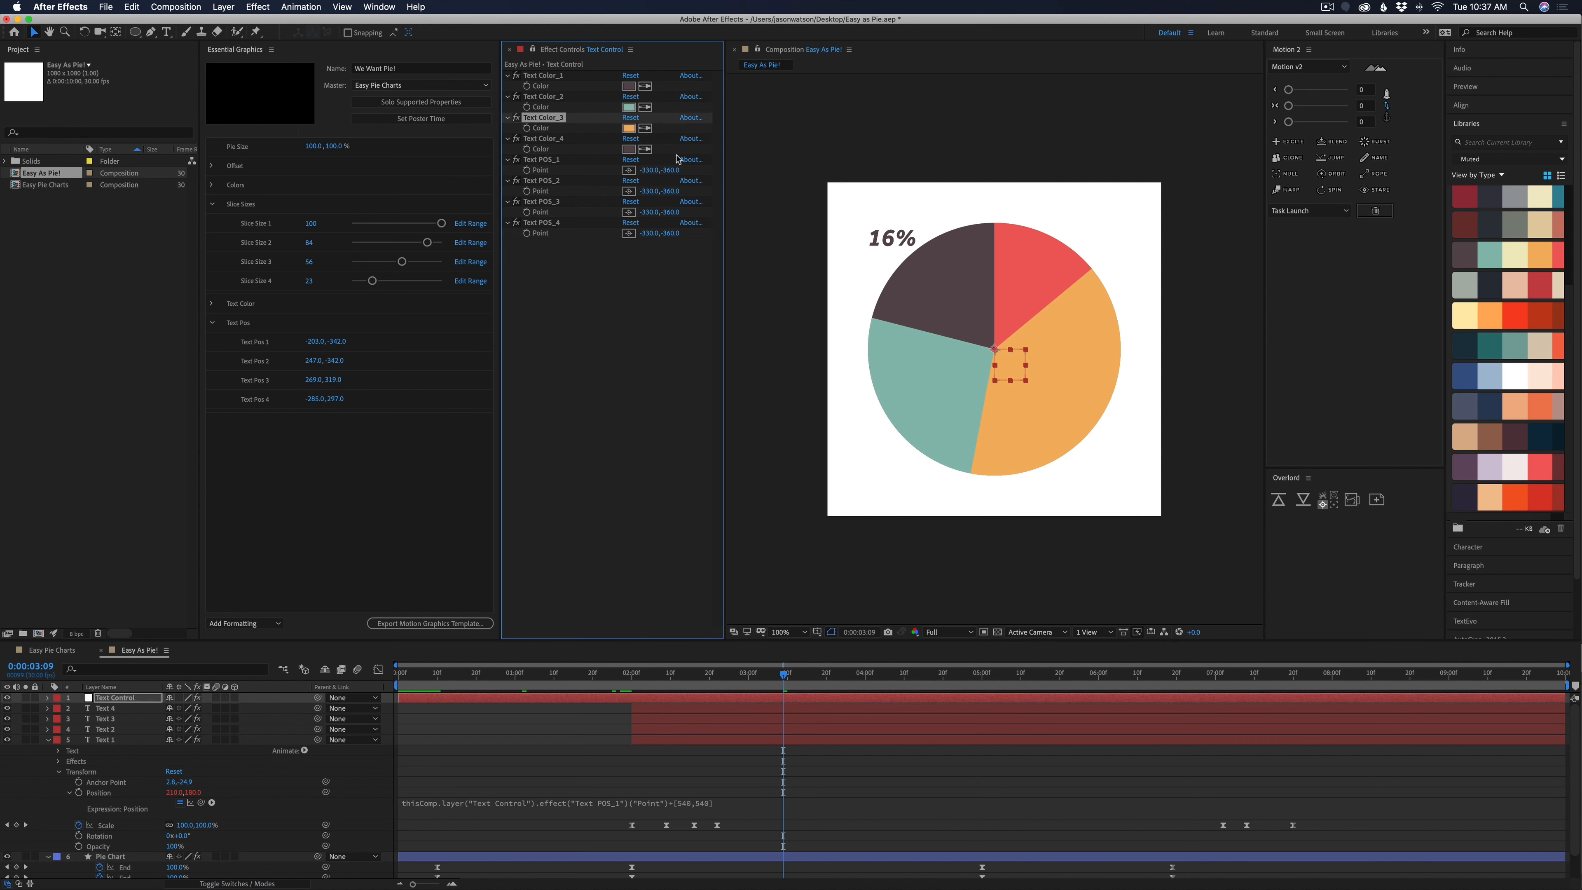
click(647, 150)
click(1018, 251)
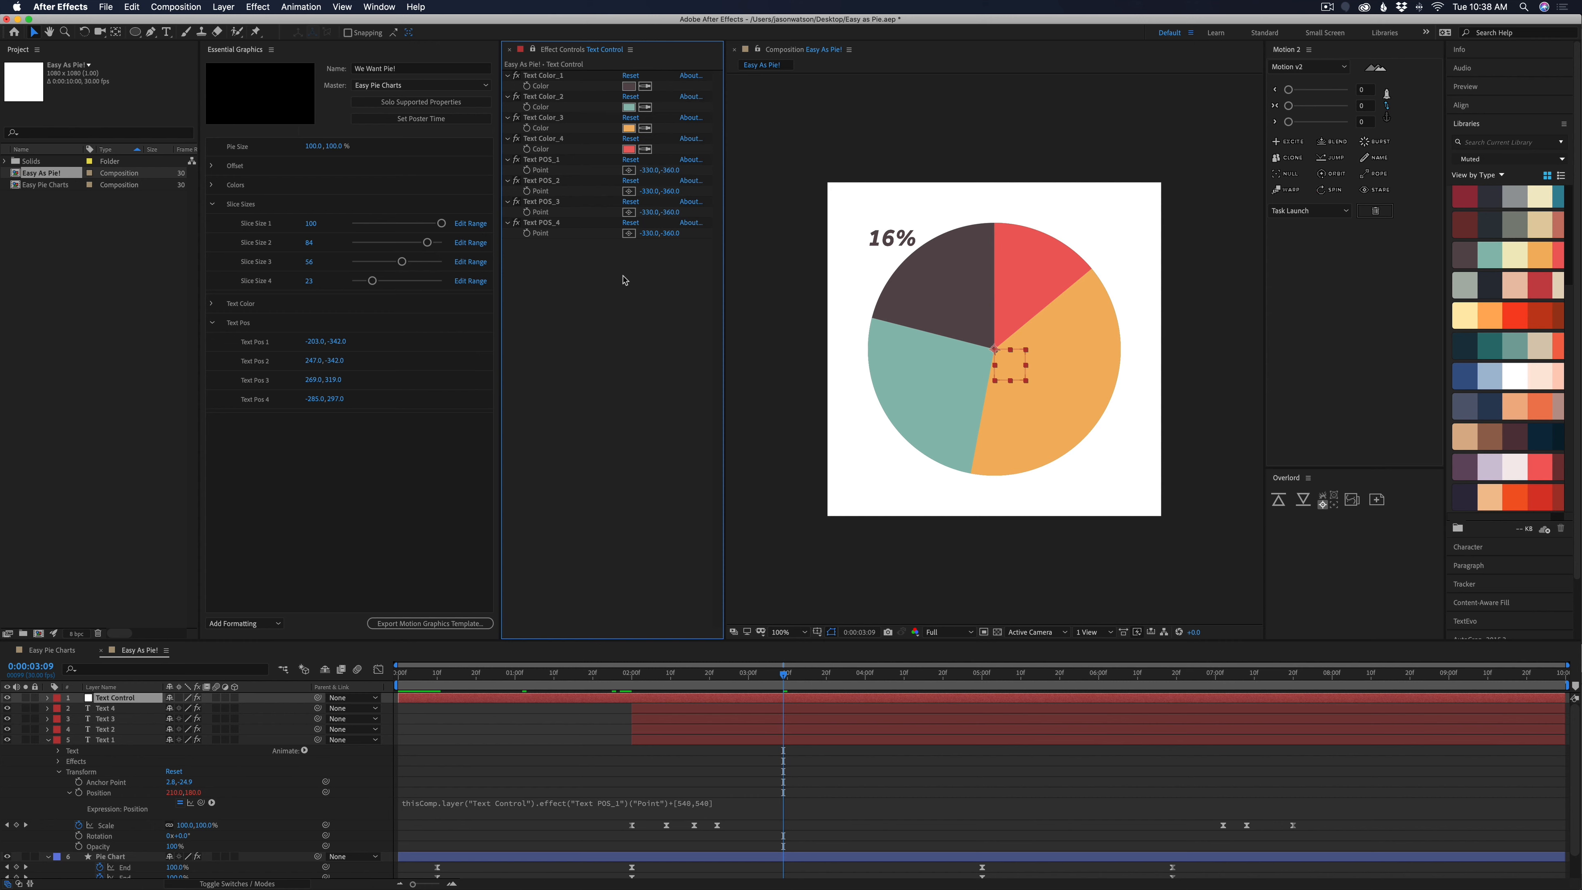
Reveal the Text 2 layer's expressions and change its fill Color expression to reference Text Color_2
click(113, 734)
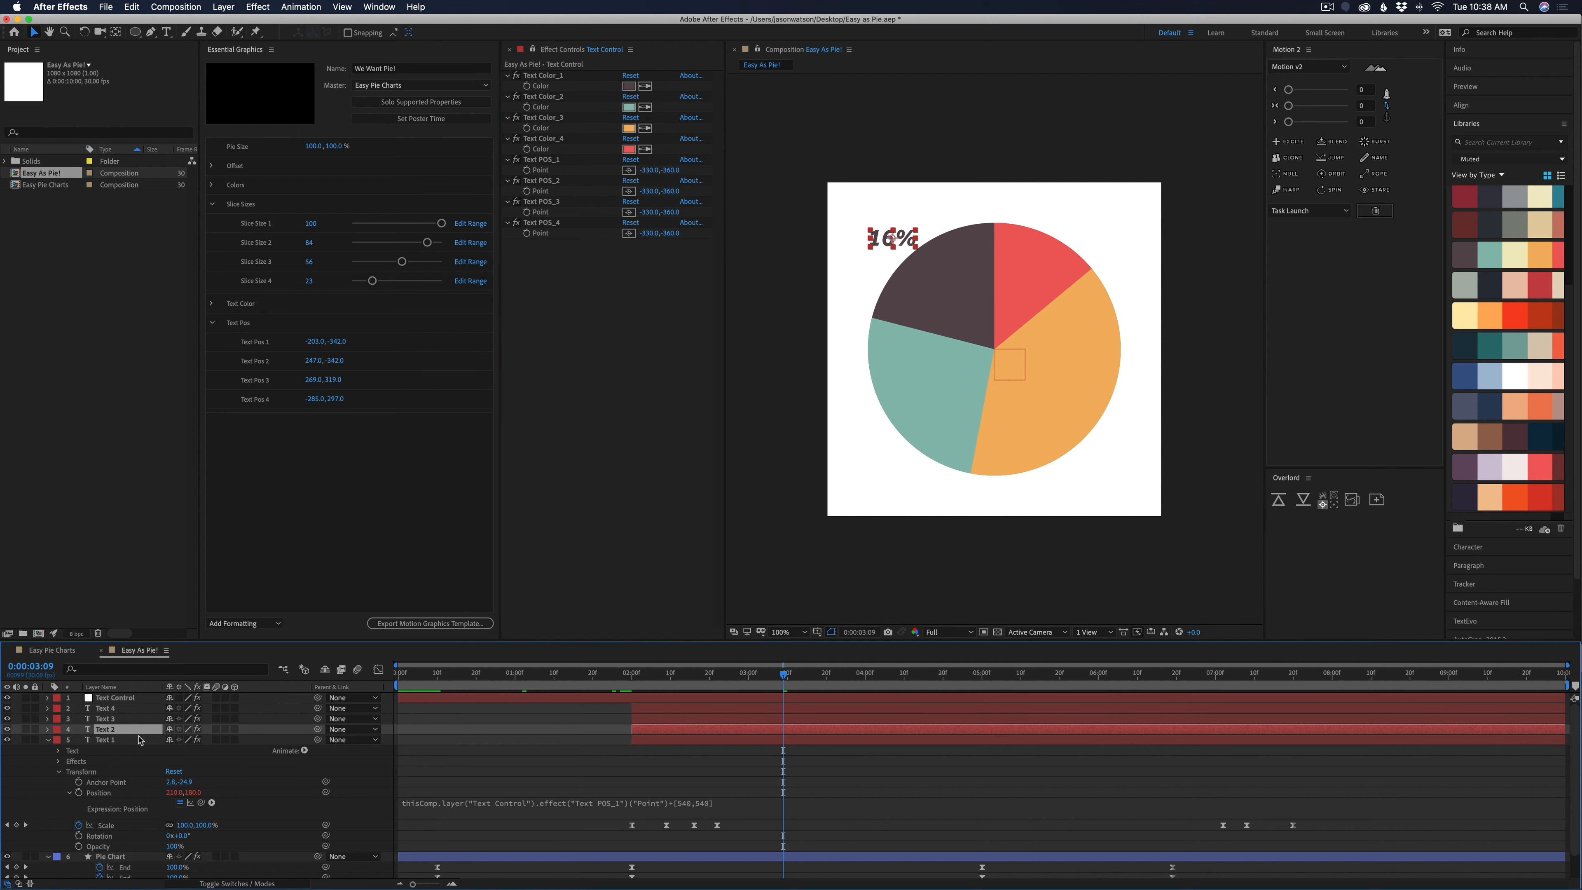
key(e)
key(e)
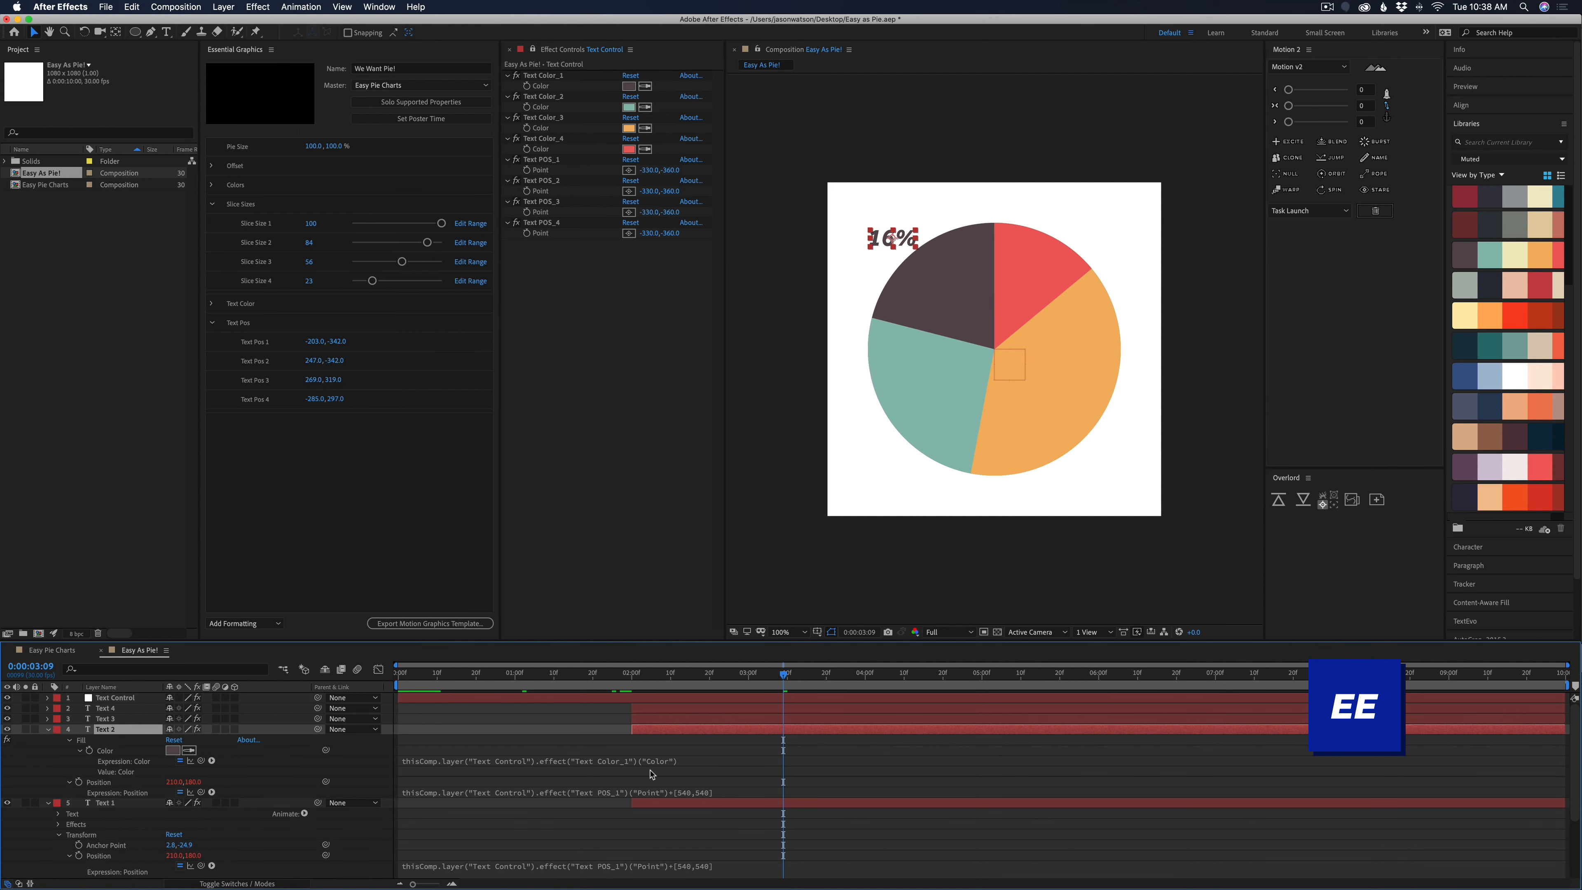
click(649, 773)
click(660, 760)
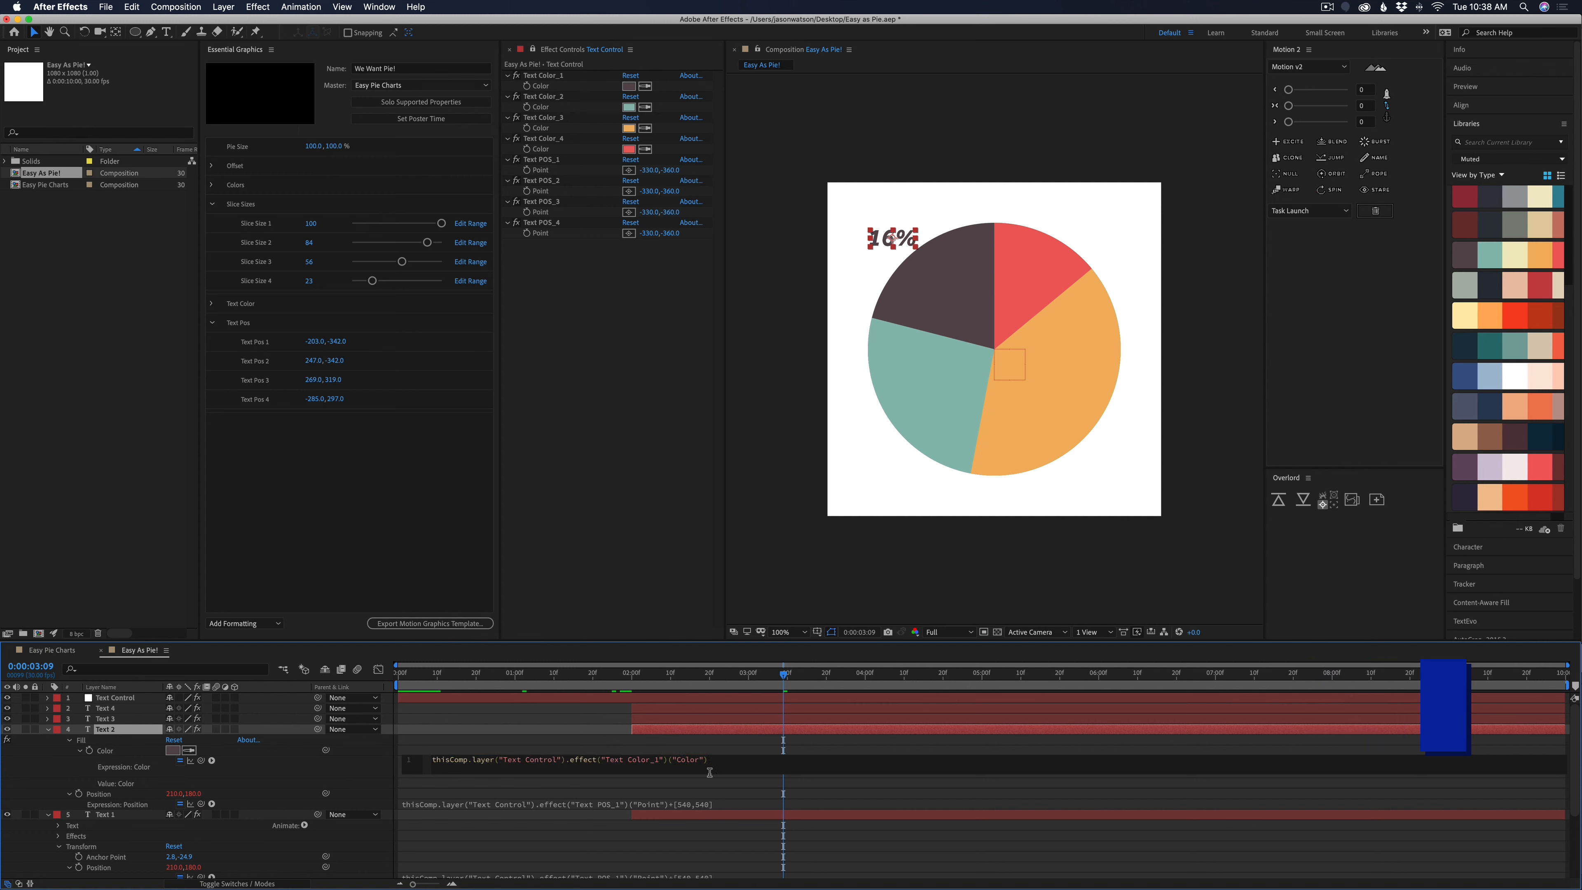
key(BackSpace)
text(2)
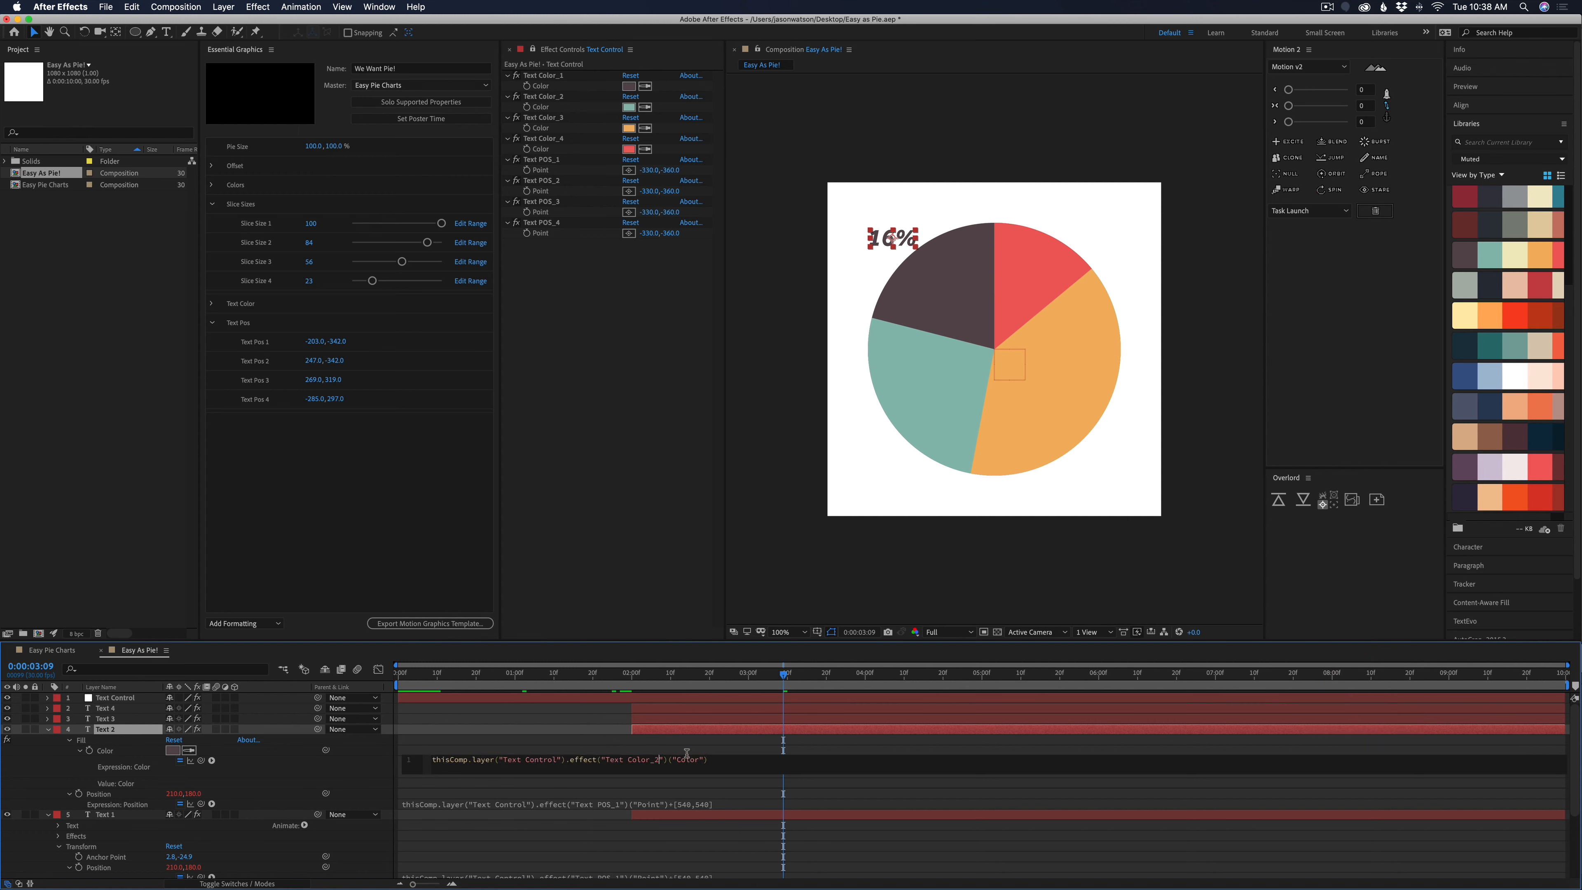
click(686, 752)
Change the Text 2 layer's Position expression to reference Text POS_2
click(626, 800)
click(649, 792)
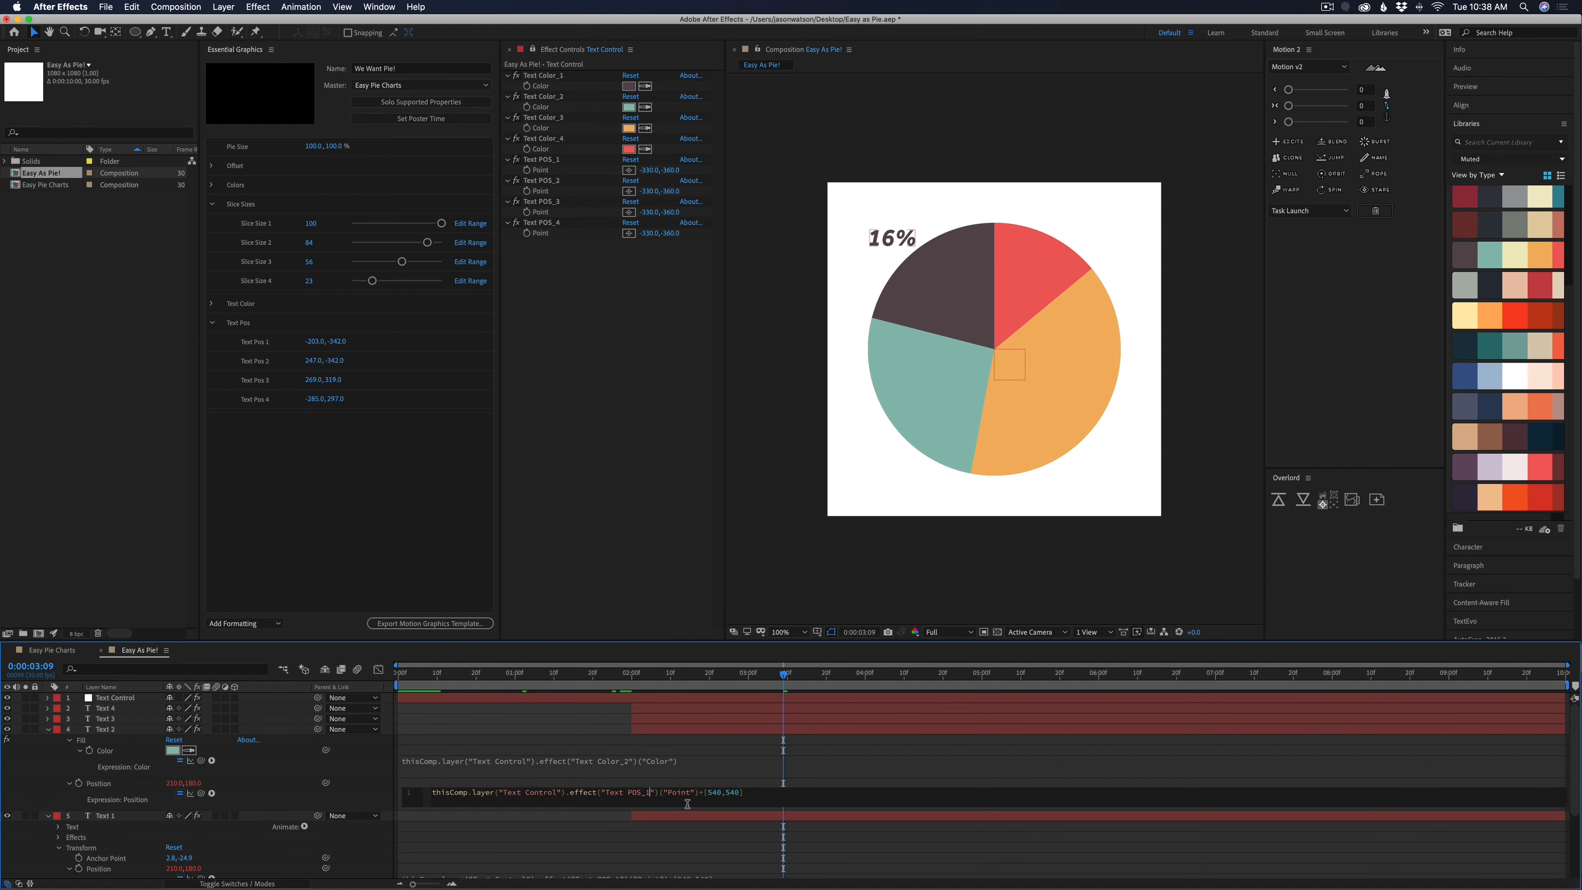
text(2)
click(685, 782)
Reveal the Text 3 layer's expressions and change its fill Color expression to reference Text Color_3
click(662, 723)
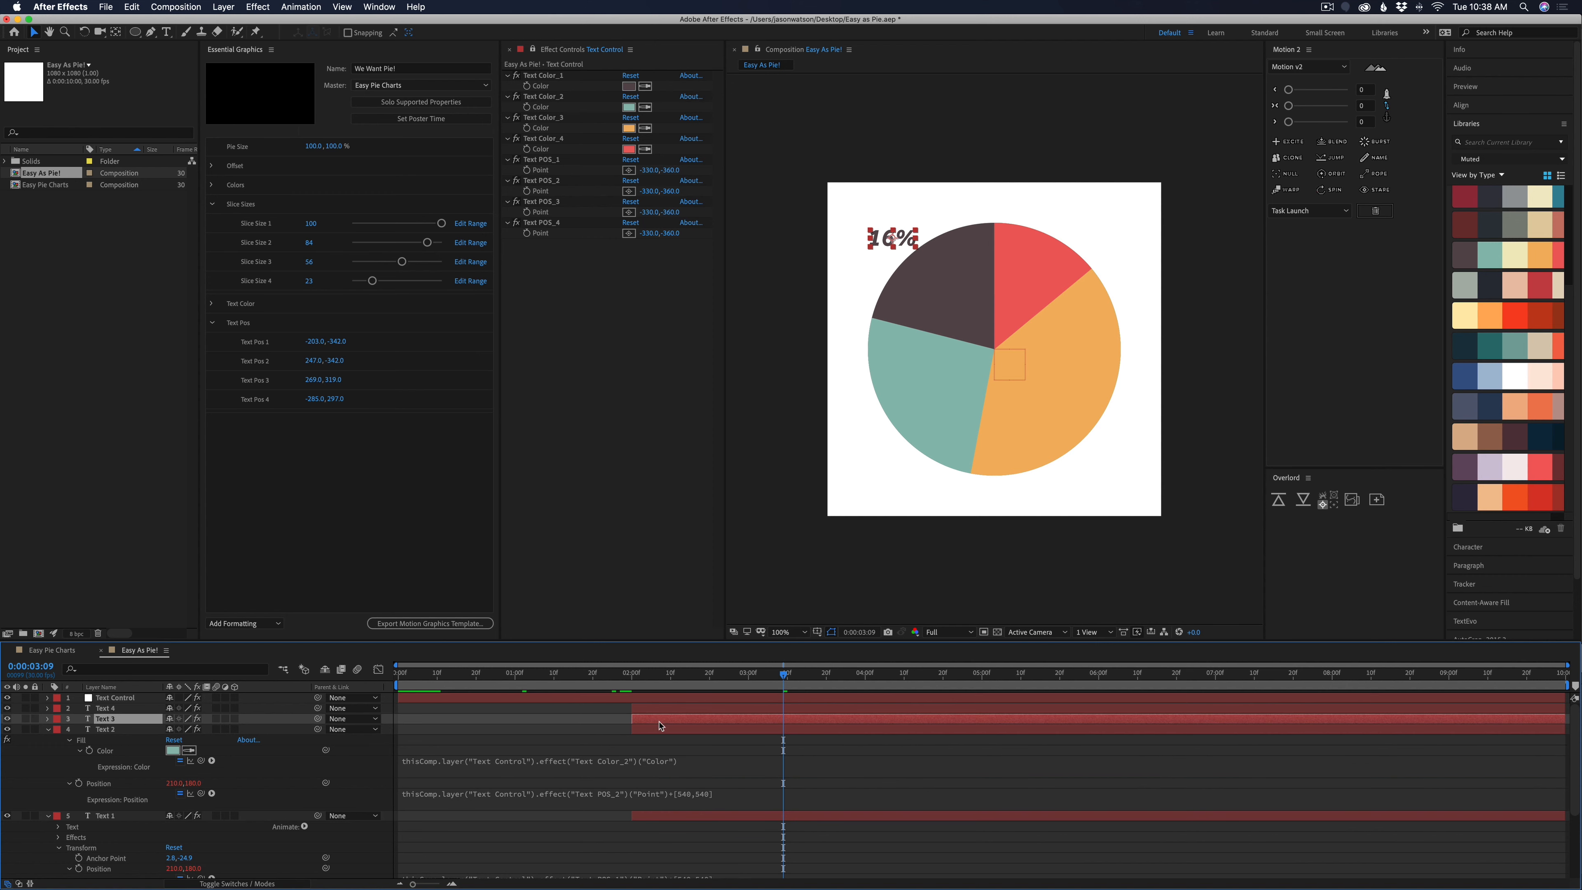
key(e)
key(e)
click(644, 750)
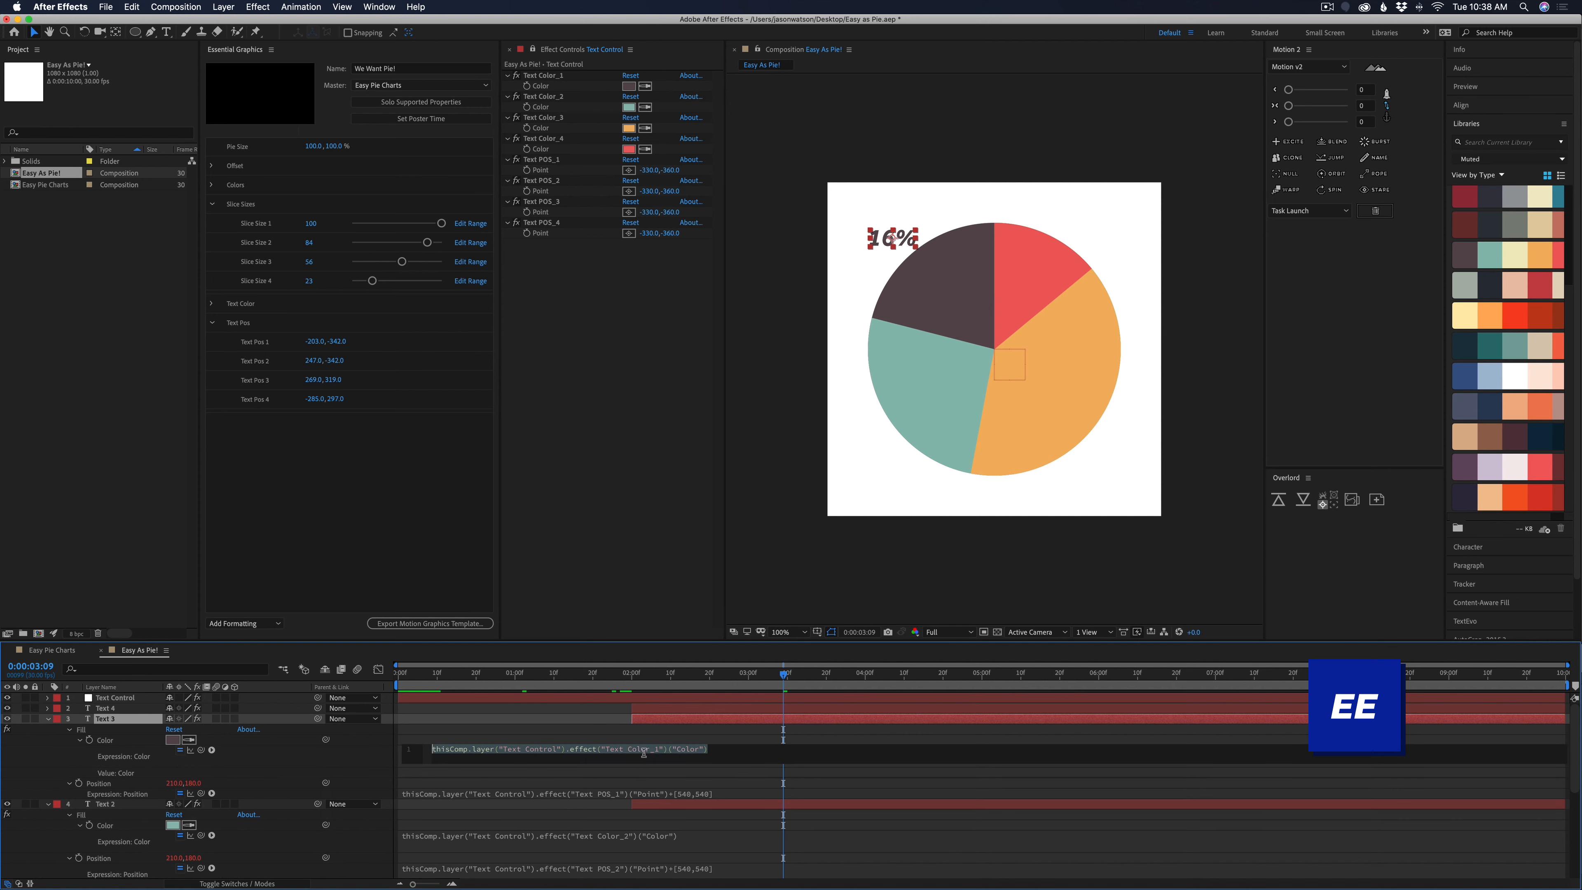
click(659, 750)
key(BackSpace)
text(3)
click(659, 804)
Change the Text 3 layer's Position expression to reference Text POS_3
click(635, 783)
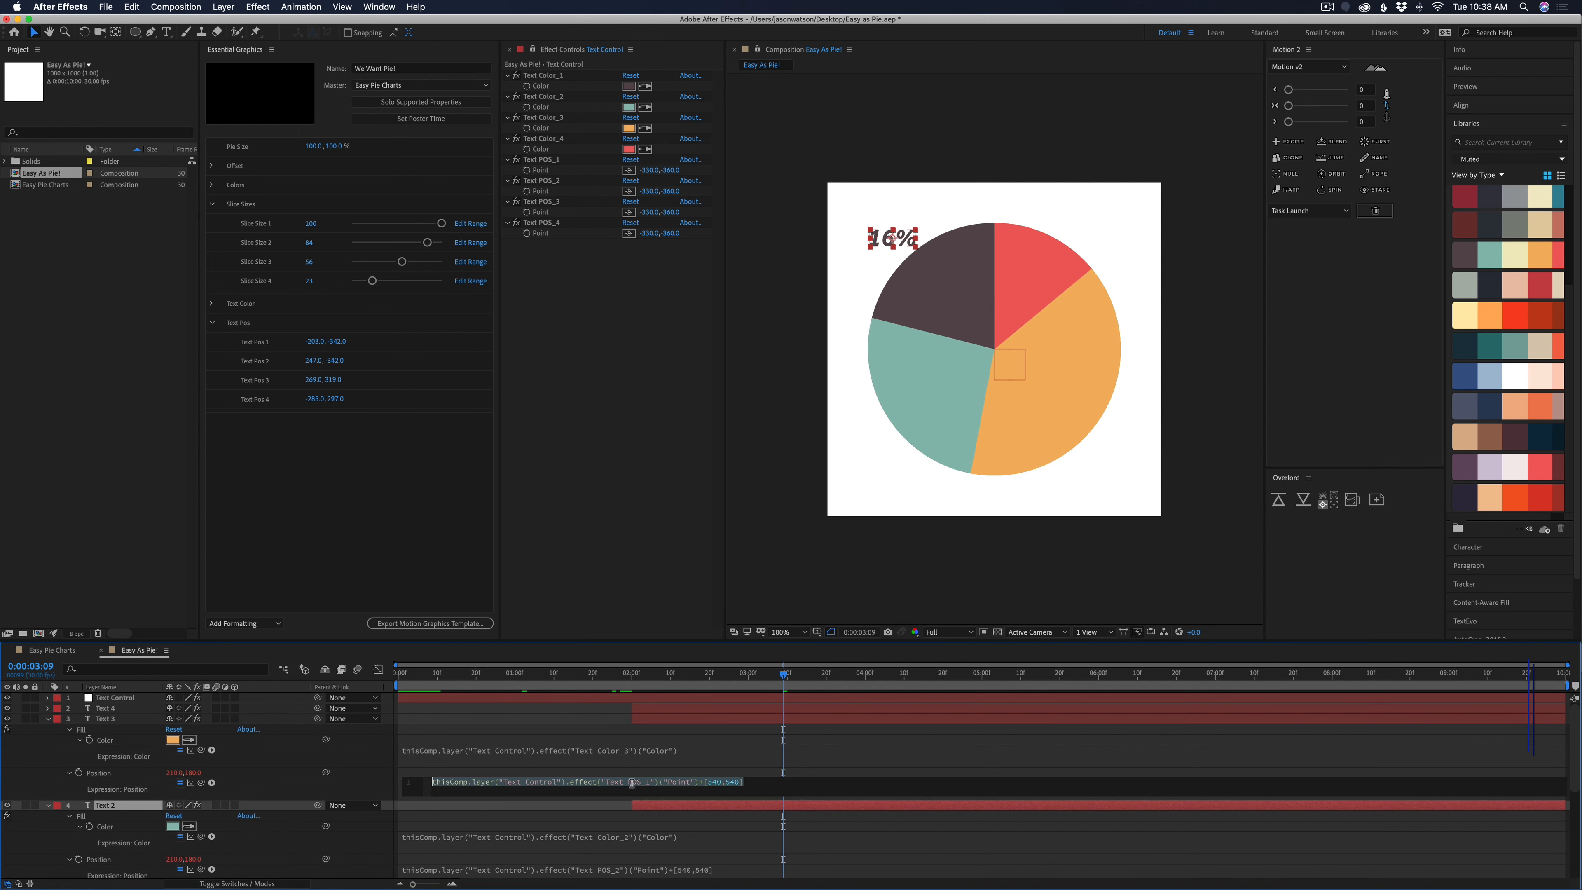
click(649, 783)
text(3)
Reveal the Text 4 layer's expressions and point its Color and Position at Text Color_4 and Text POS_4
click(679, 710)
key(e)
key(e)
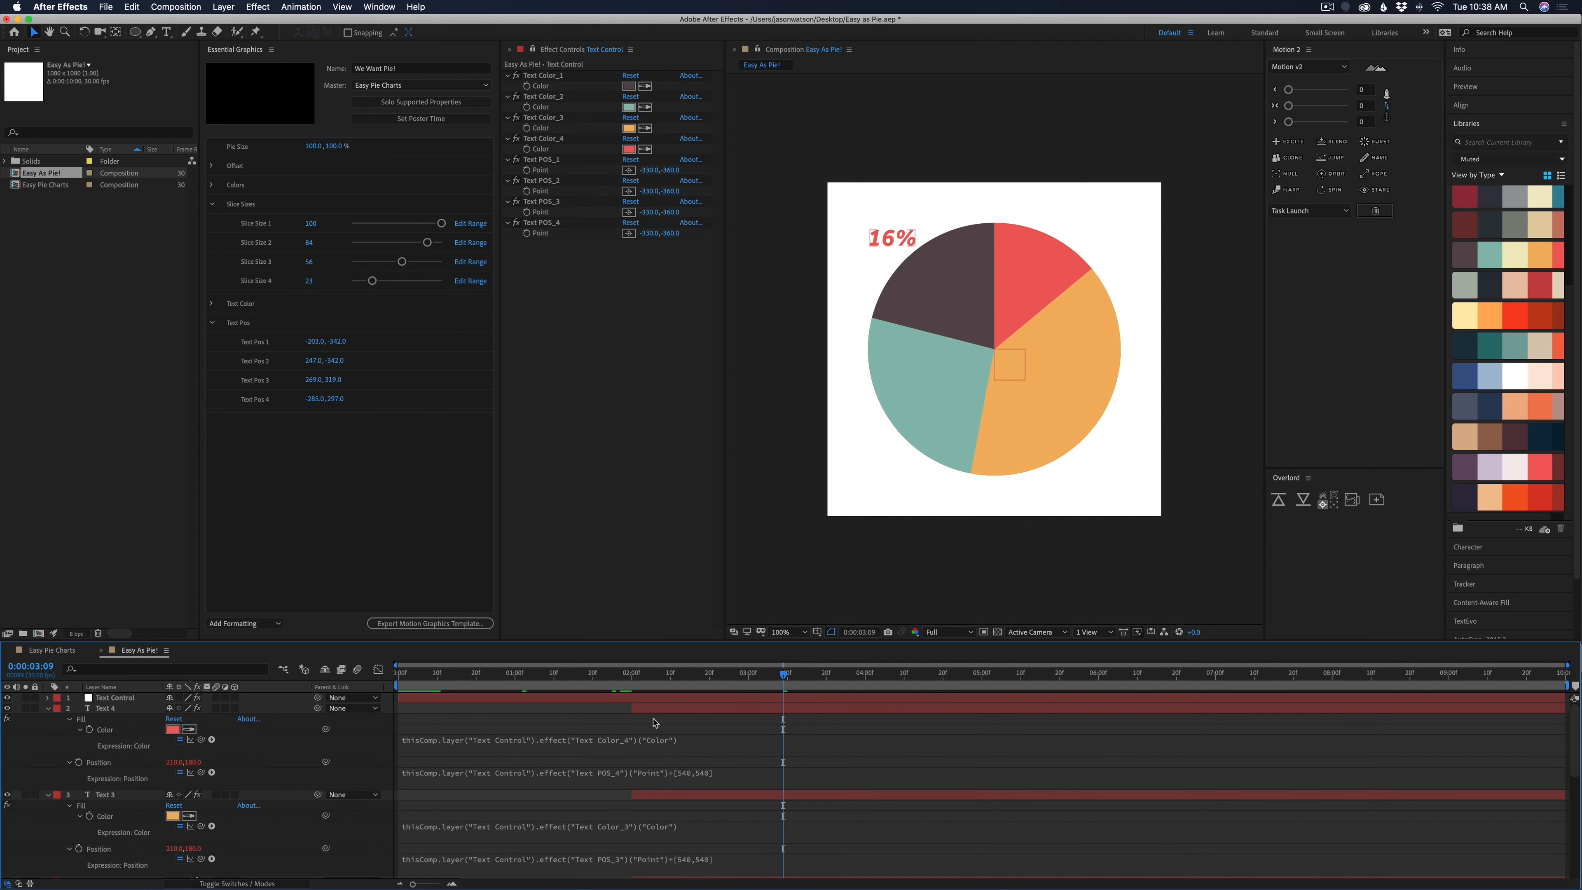
Position the other labels beside their slices: Text POS_2 at -360,350, Text POS_3 at 366,334, and Text POS_4 at 208,-441
drag(669, 191, 636, 203)
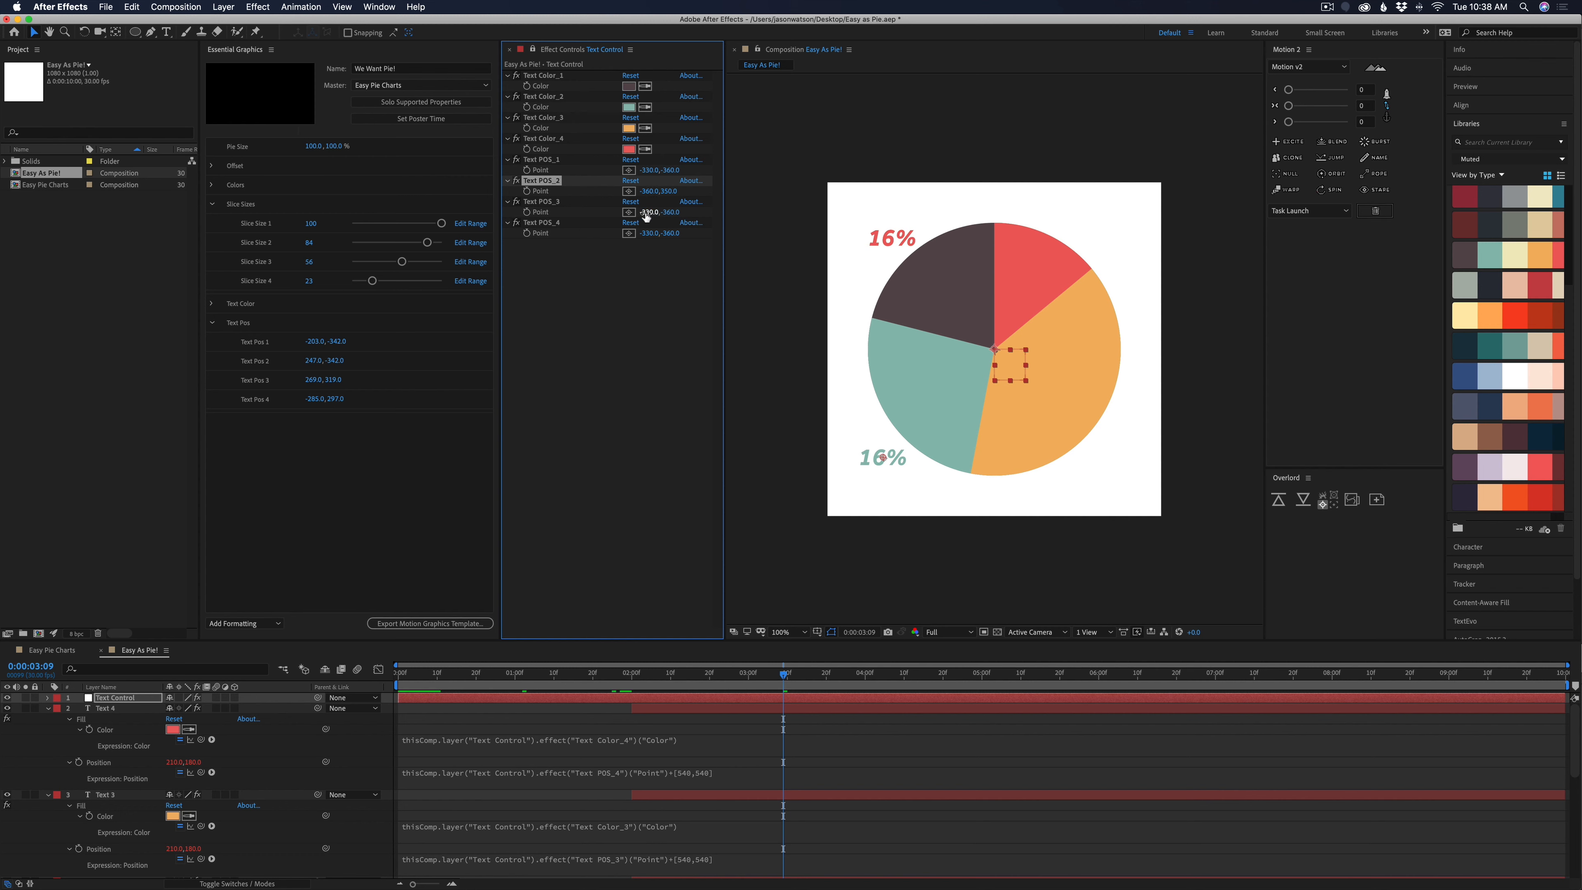
click(887, 464)
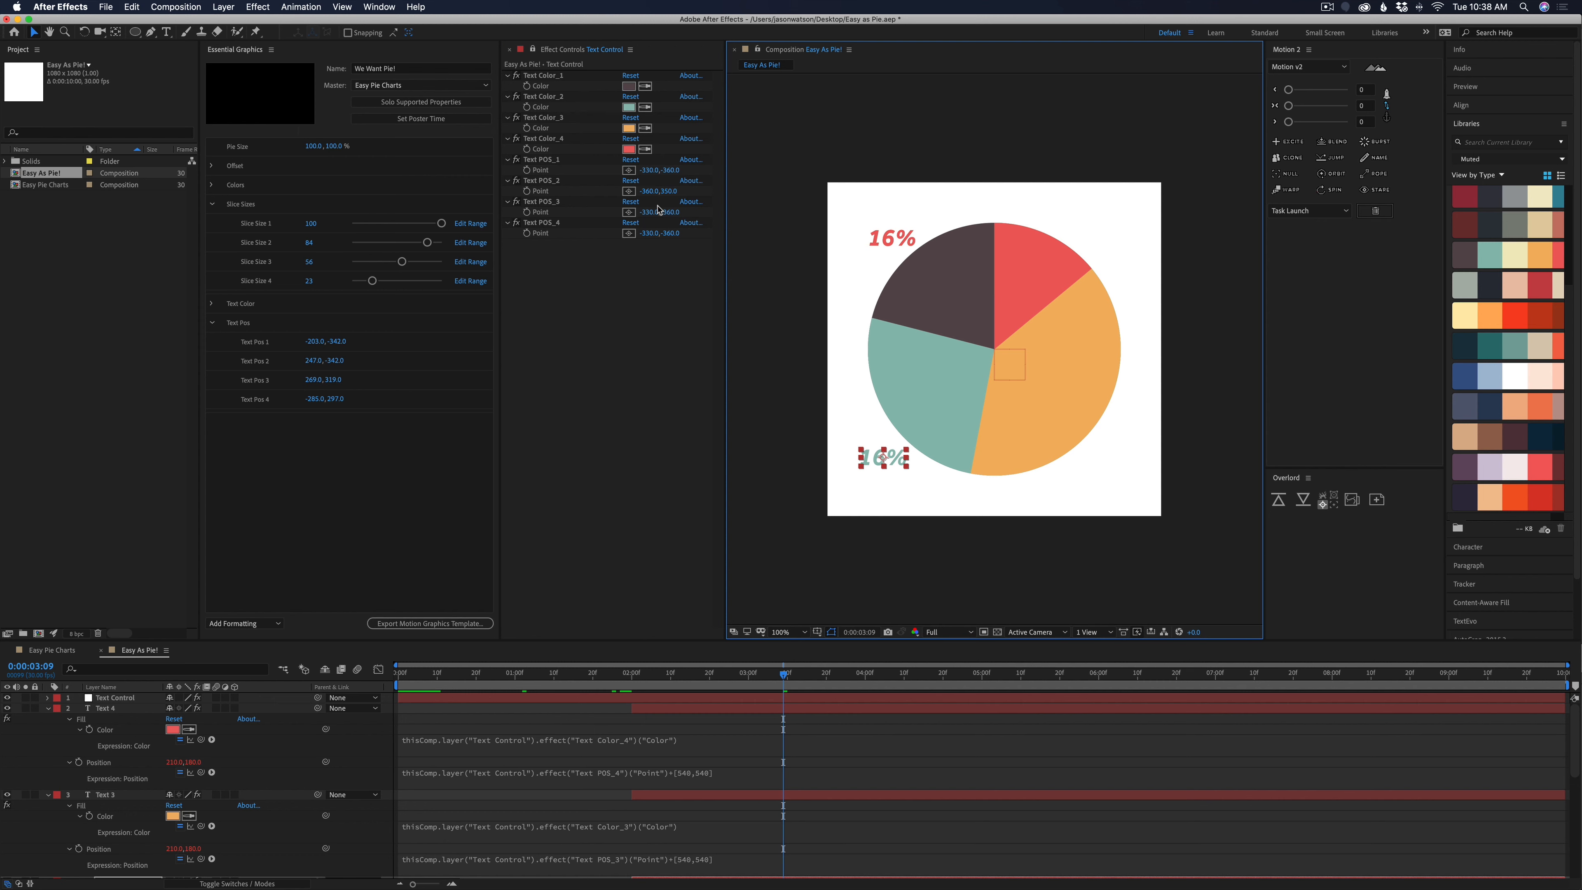
mouse_move(651, 212)
mouse_down()
mouse_move(714, 220)
mouse_move(653, 233)
mouse_move(690, 237)
mouse_move(585, 236)
mouse_move(654, 233)
mouse_move(630, 235)
mouse_up()
click(753, 725)
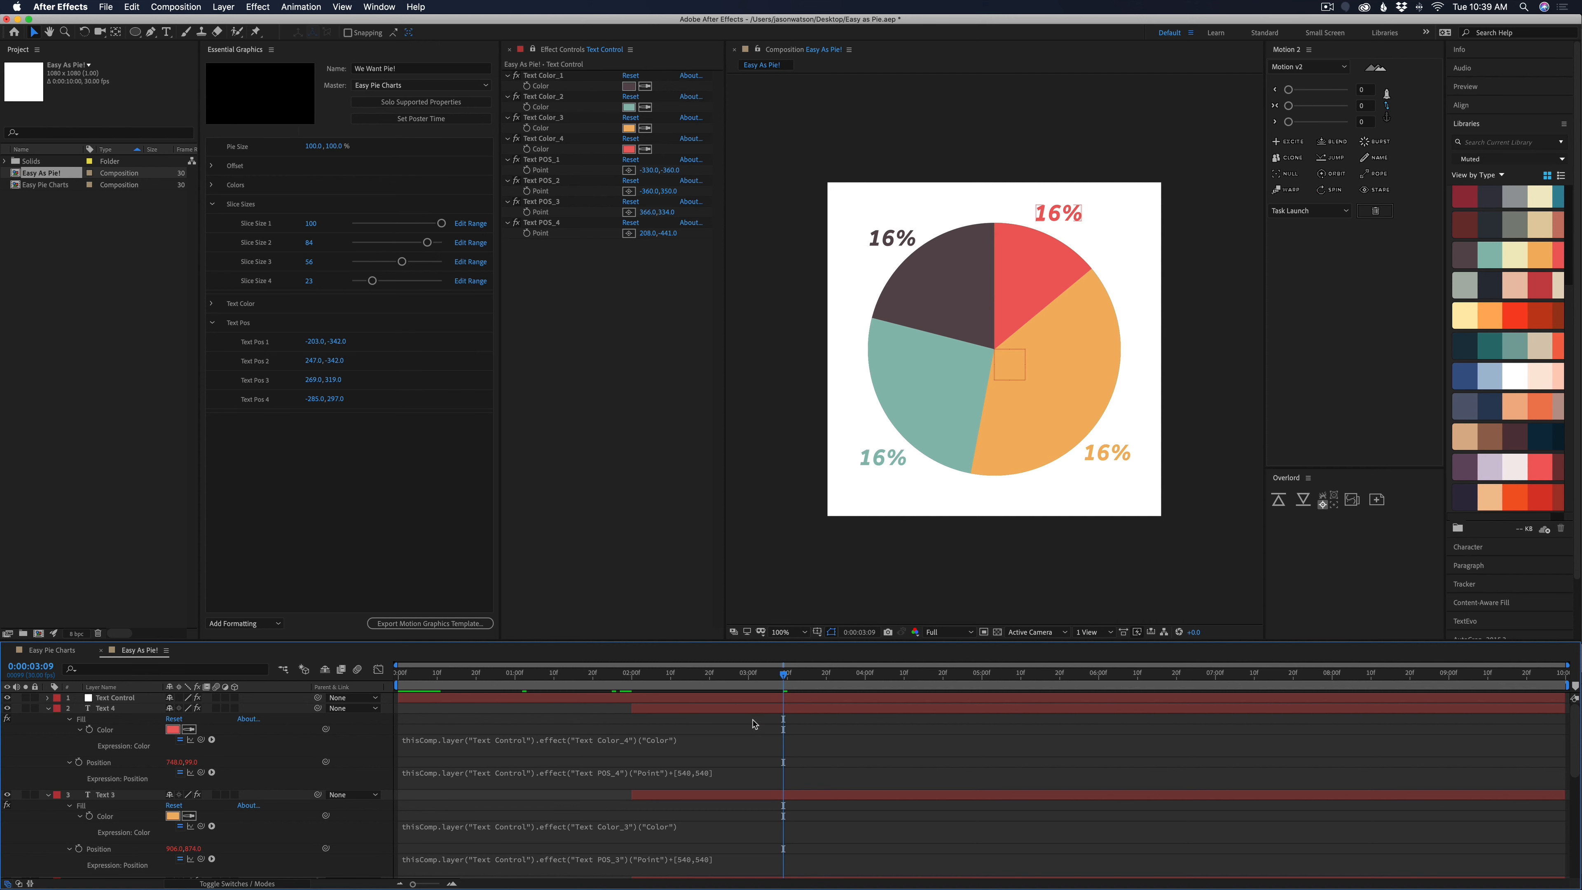
Show only the layers' keyframed properties, and expand the Text 1 layer to reveal its Source Text
key(u)
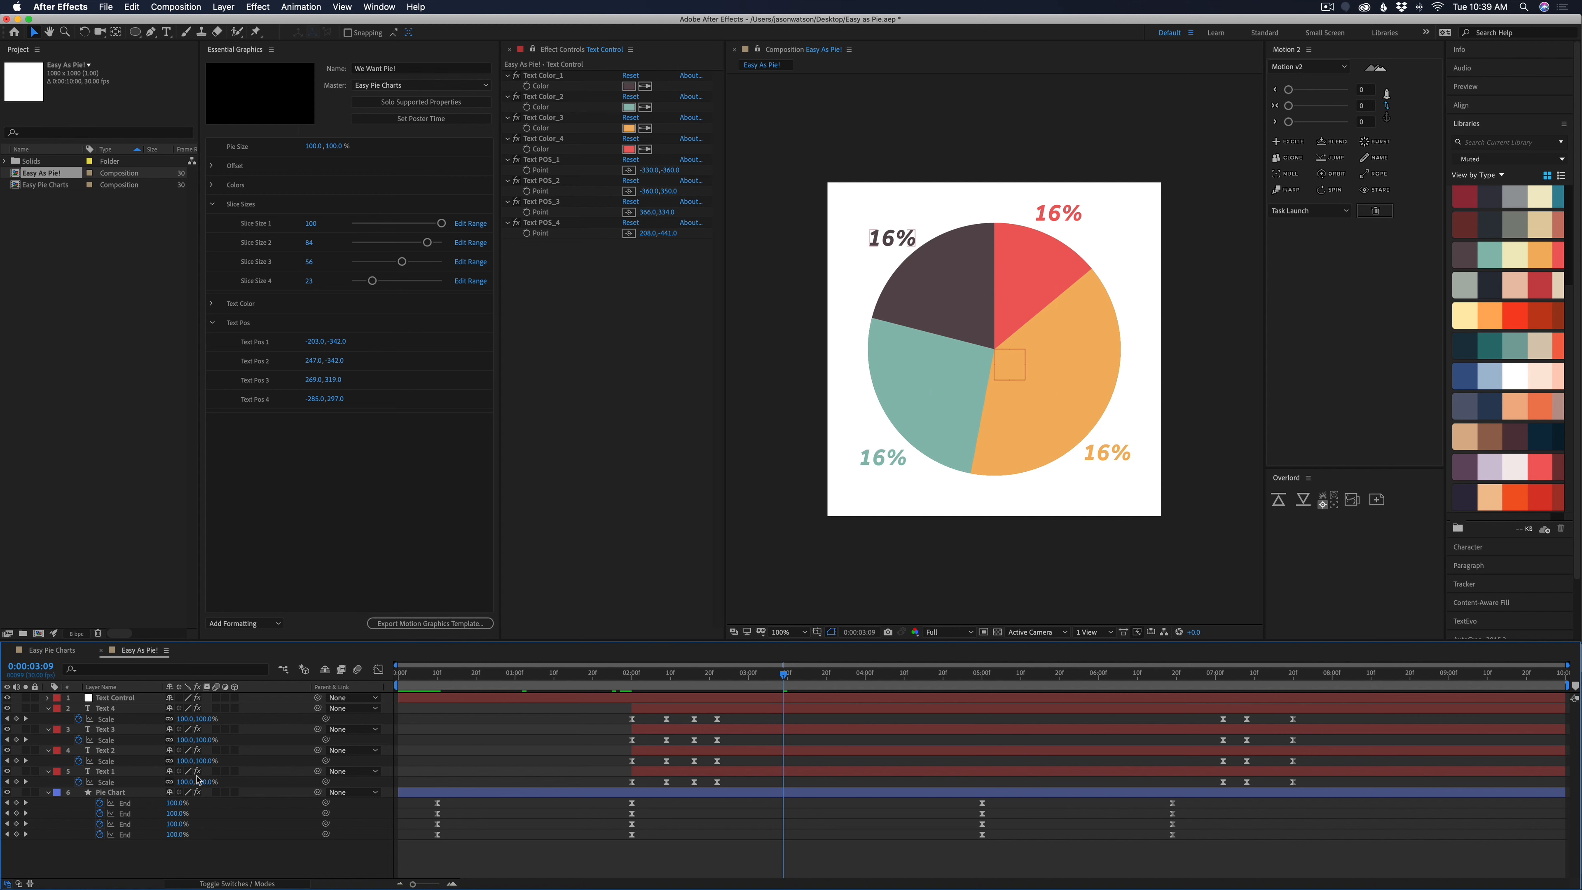
click(105, 772)
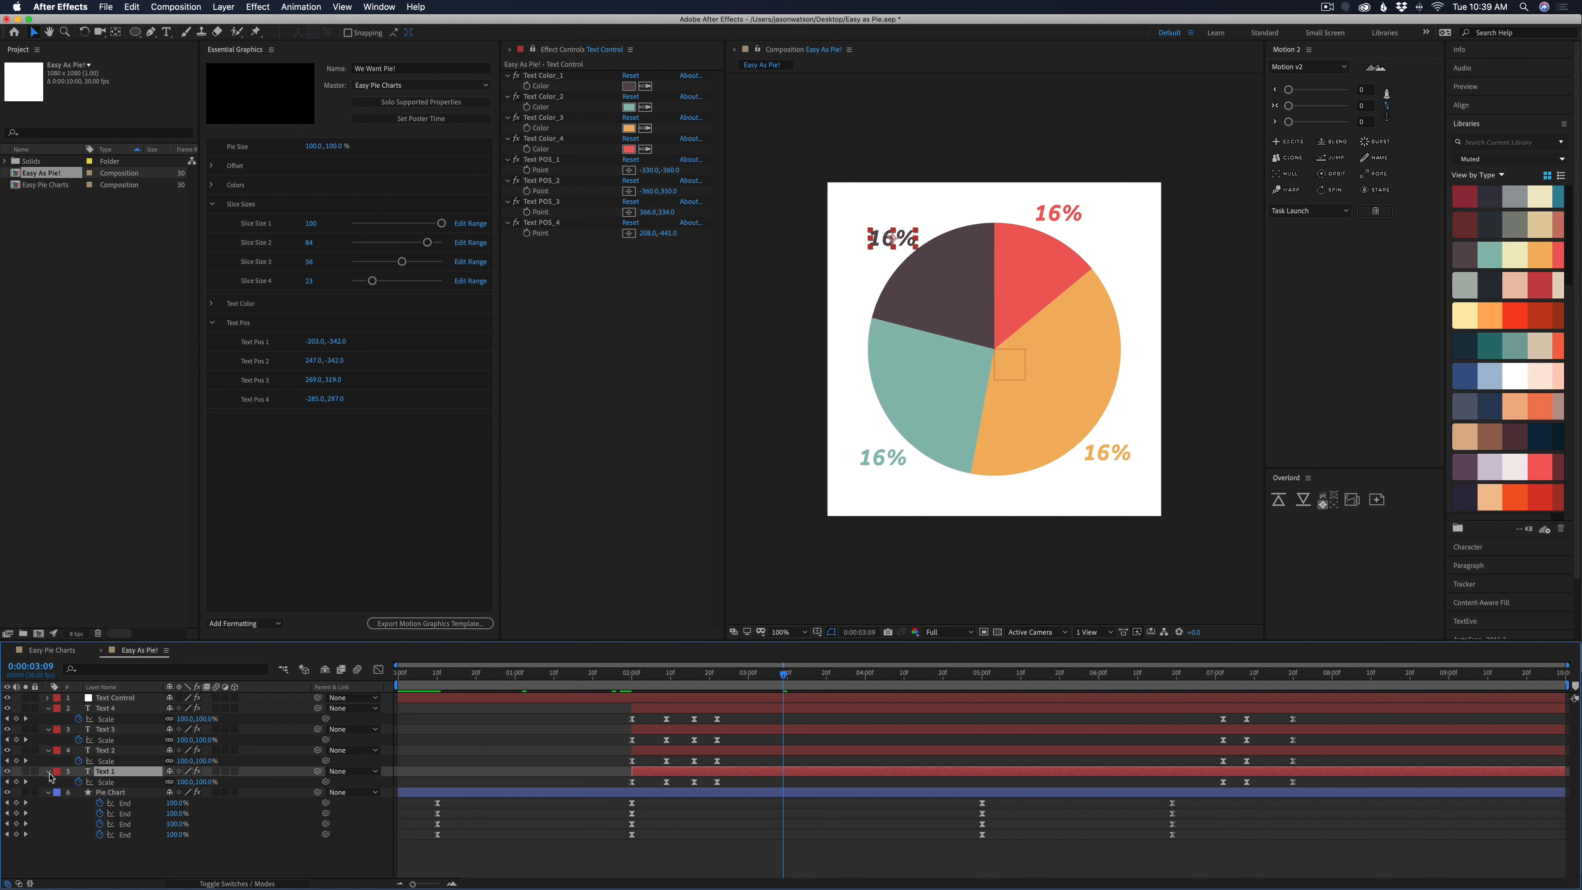
click(49, 773)
click(49, 773)
click(59, 783)
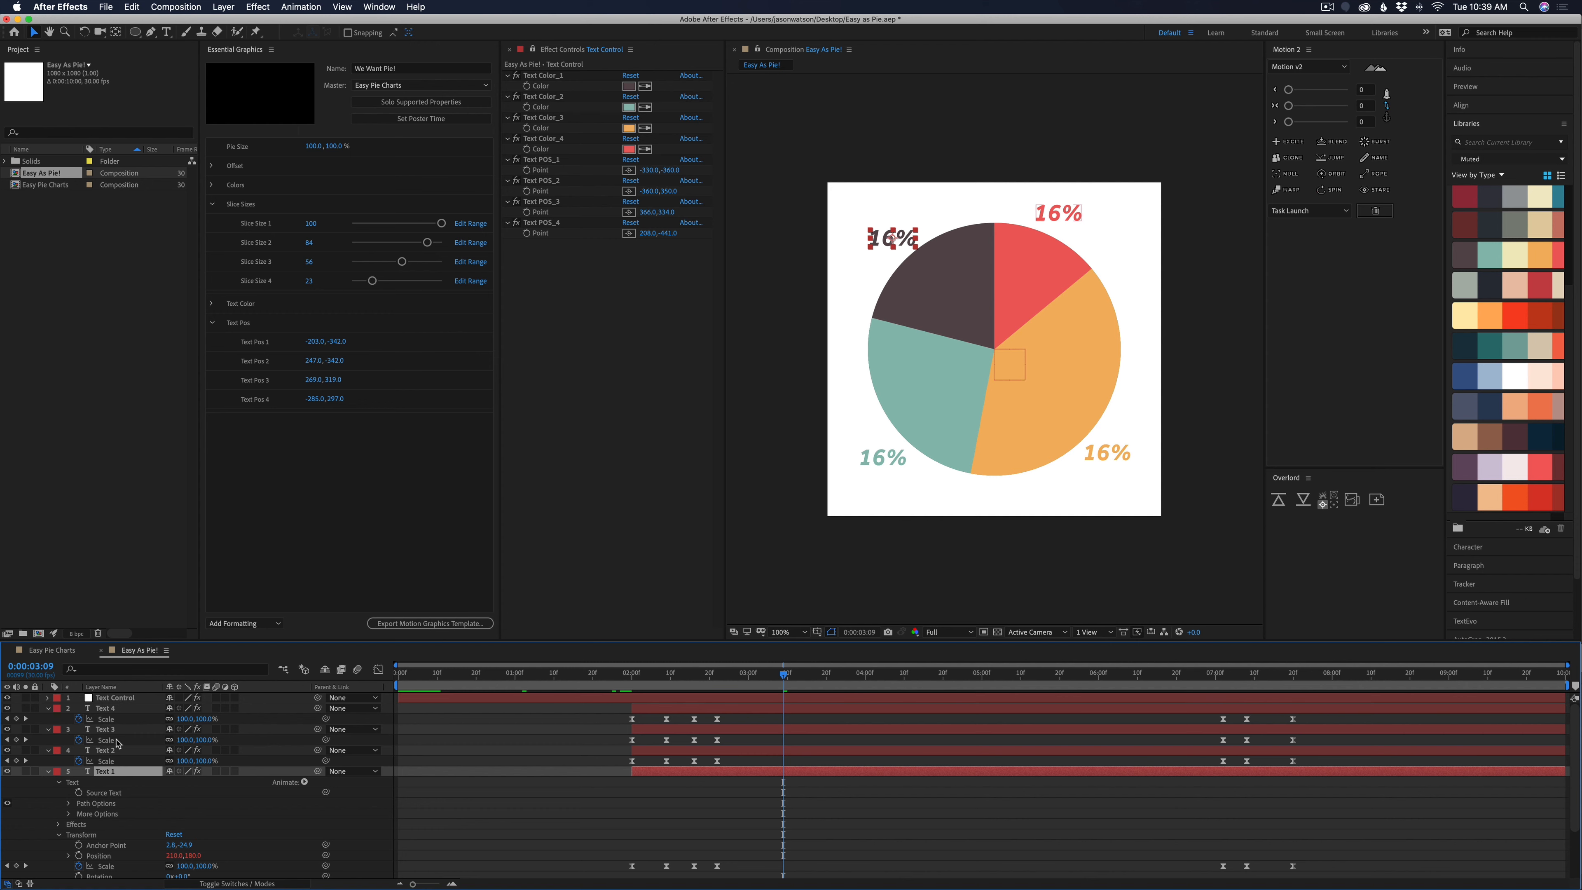
Switch the Effect Controls from the Text Control null to the Pie Chart layer's effects
scroll(108, 788, down, 3)
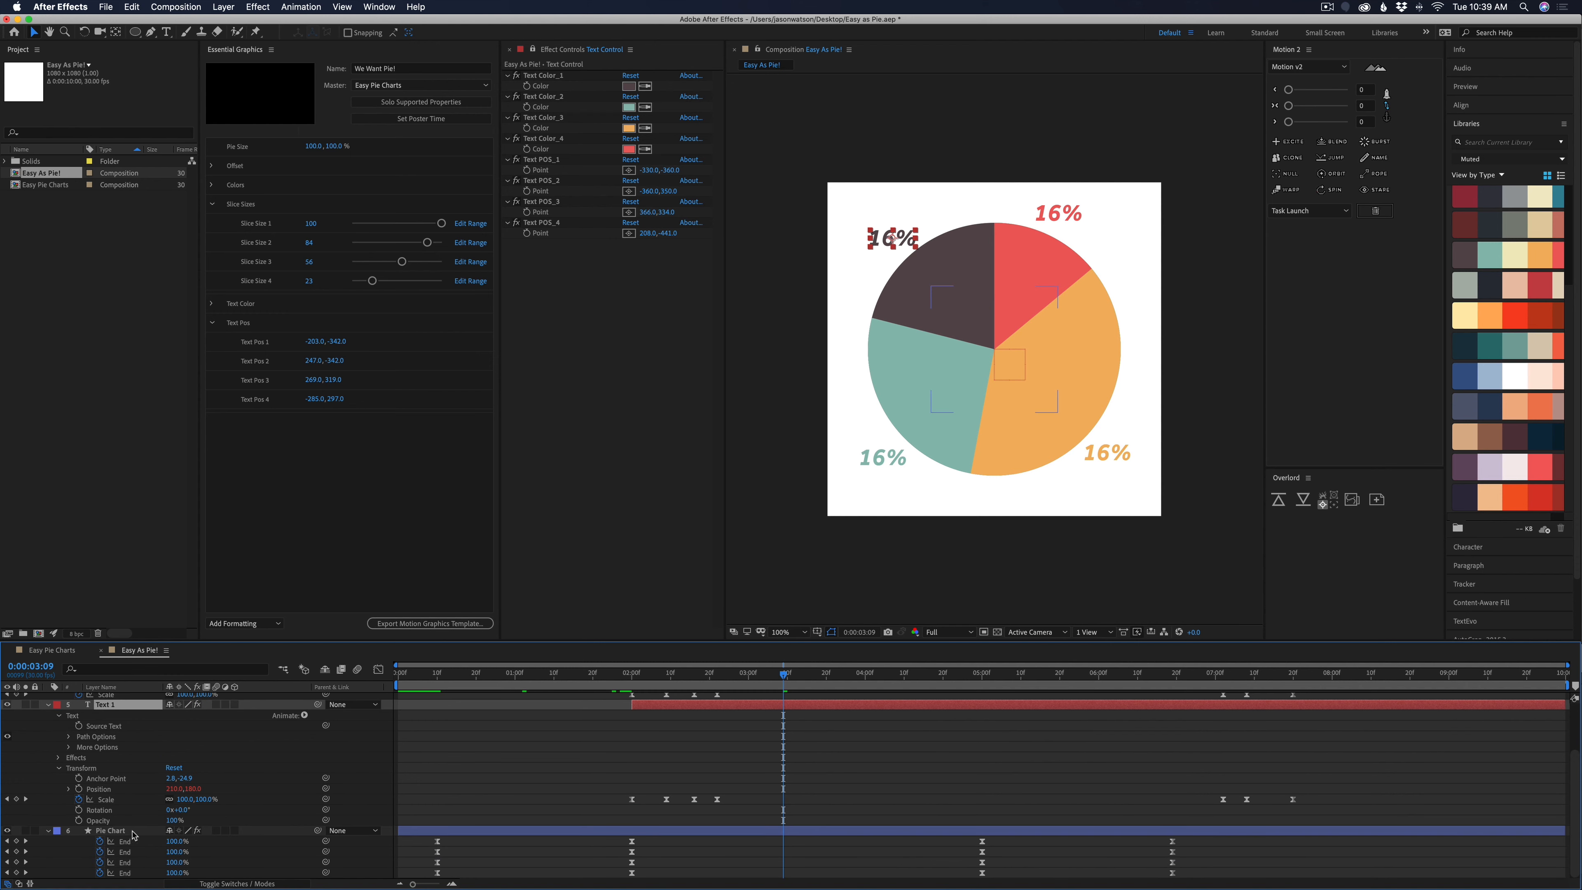
click(123, 835)
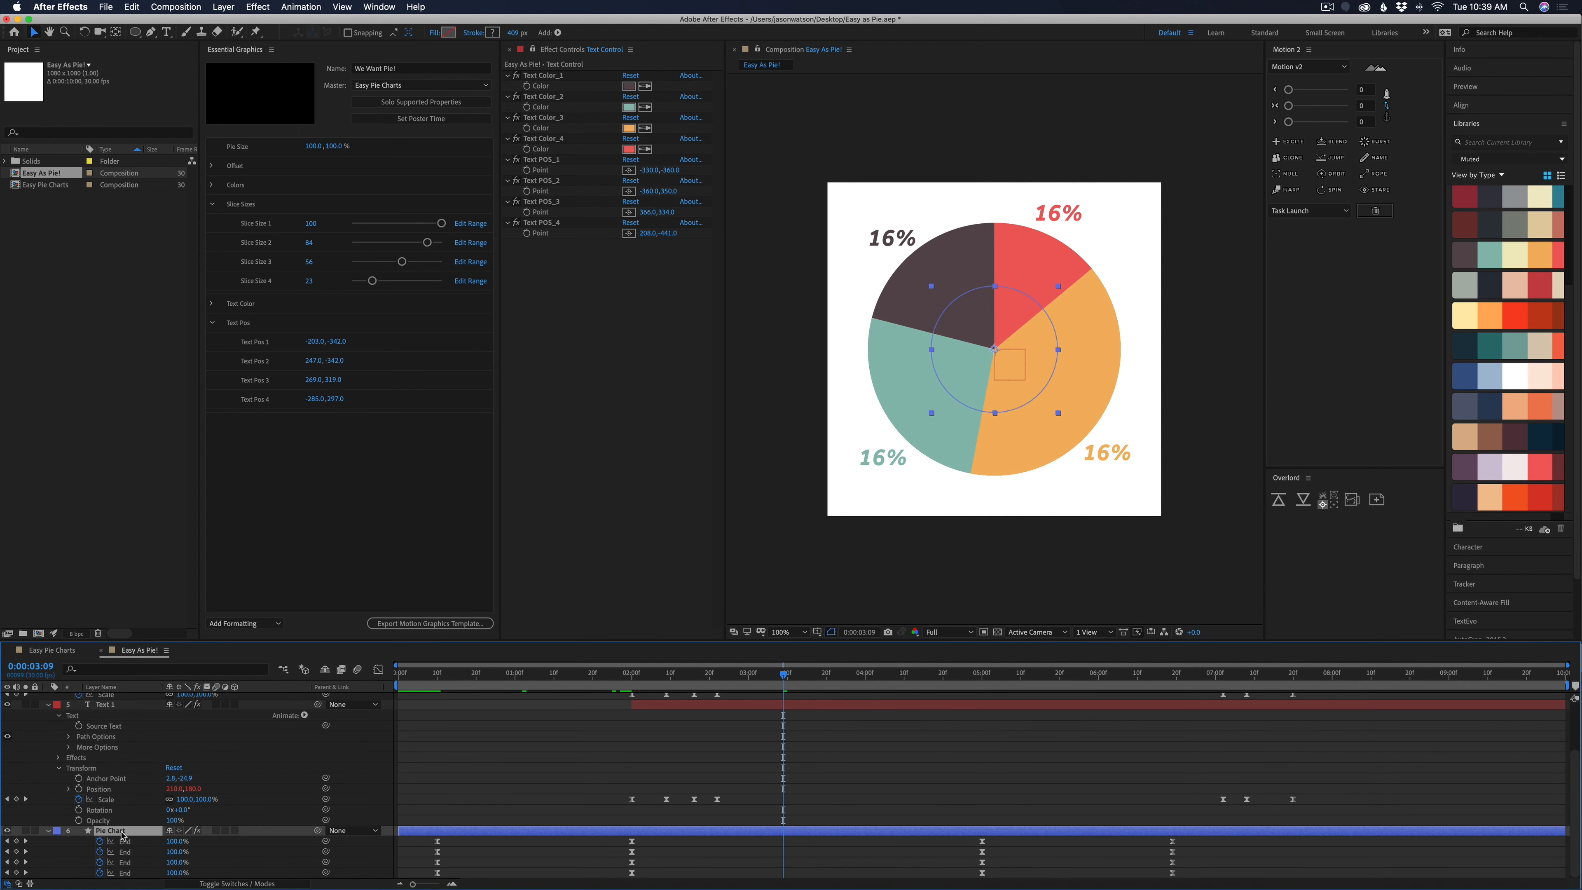
click(535, 55)
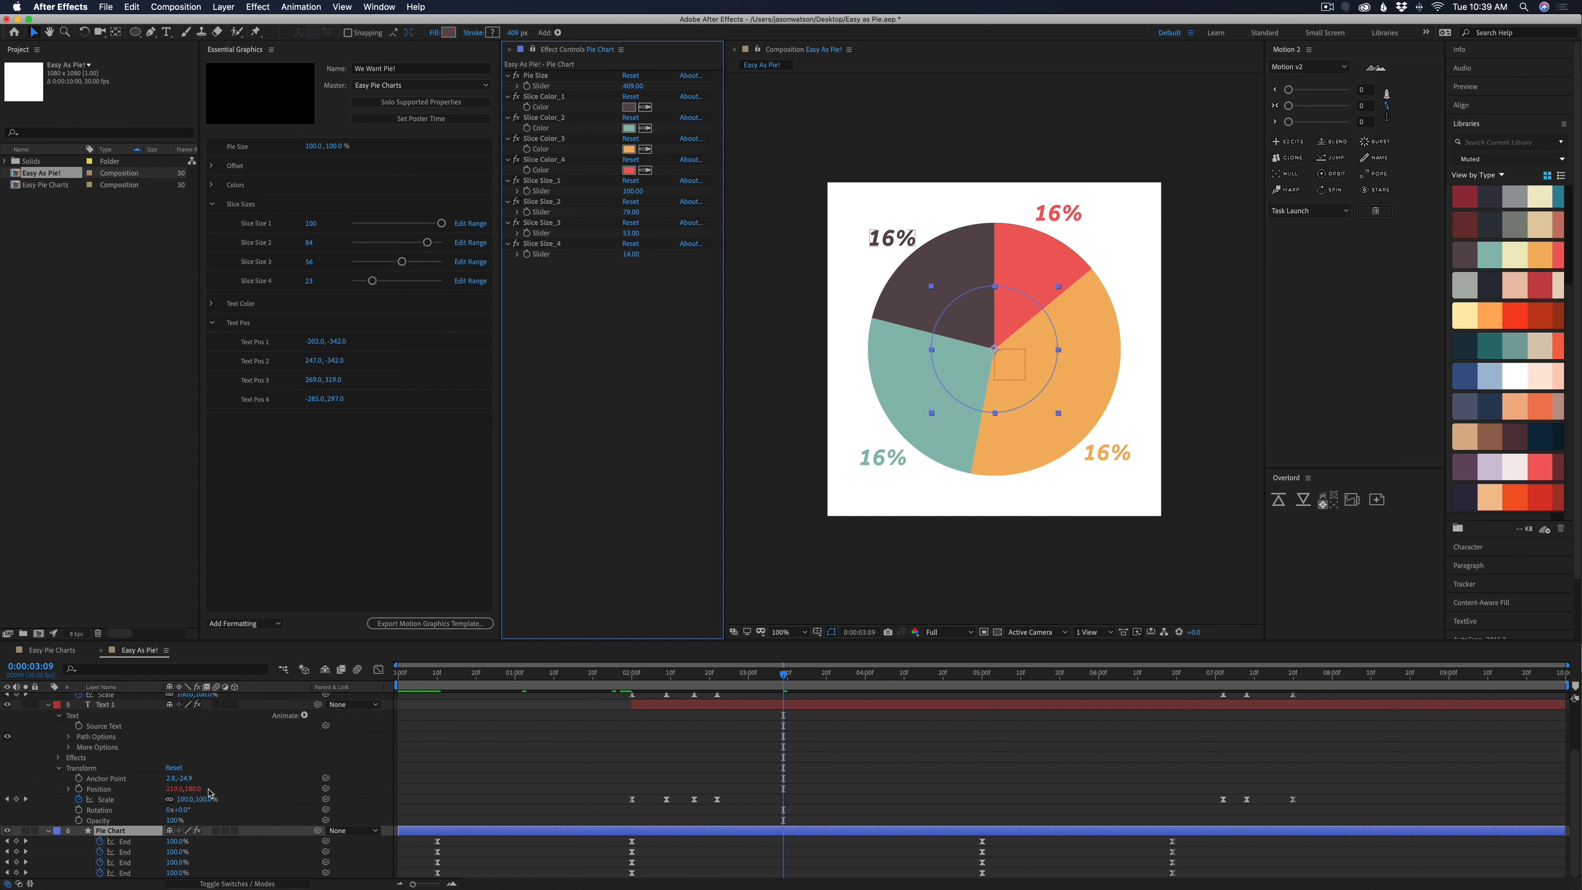
Add a Source Text expression to Text 1 that rounds the Pie Chart layer's Slice Size_1 slider with Math.round
scroll(210, 793, up, 3)
click(446, 811)
click(118, 795)
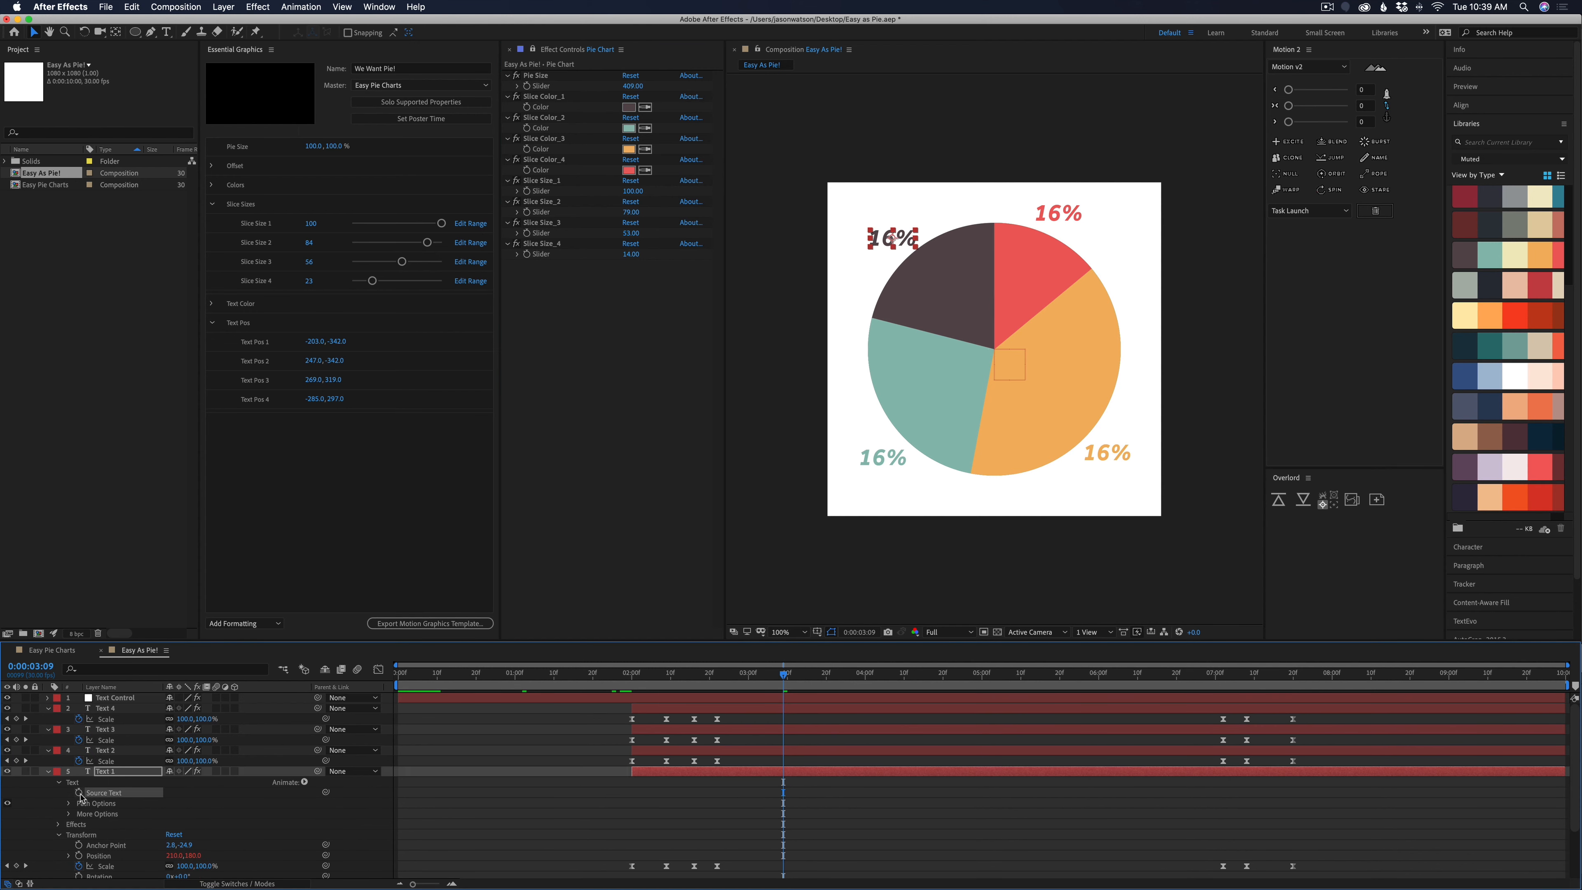
alt+click(79, 794)
key(BackSpace)
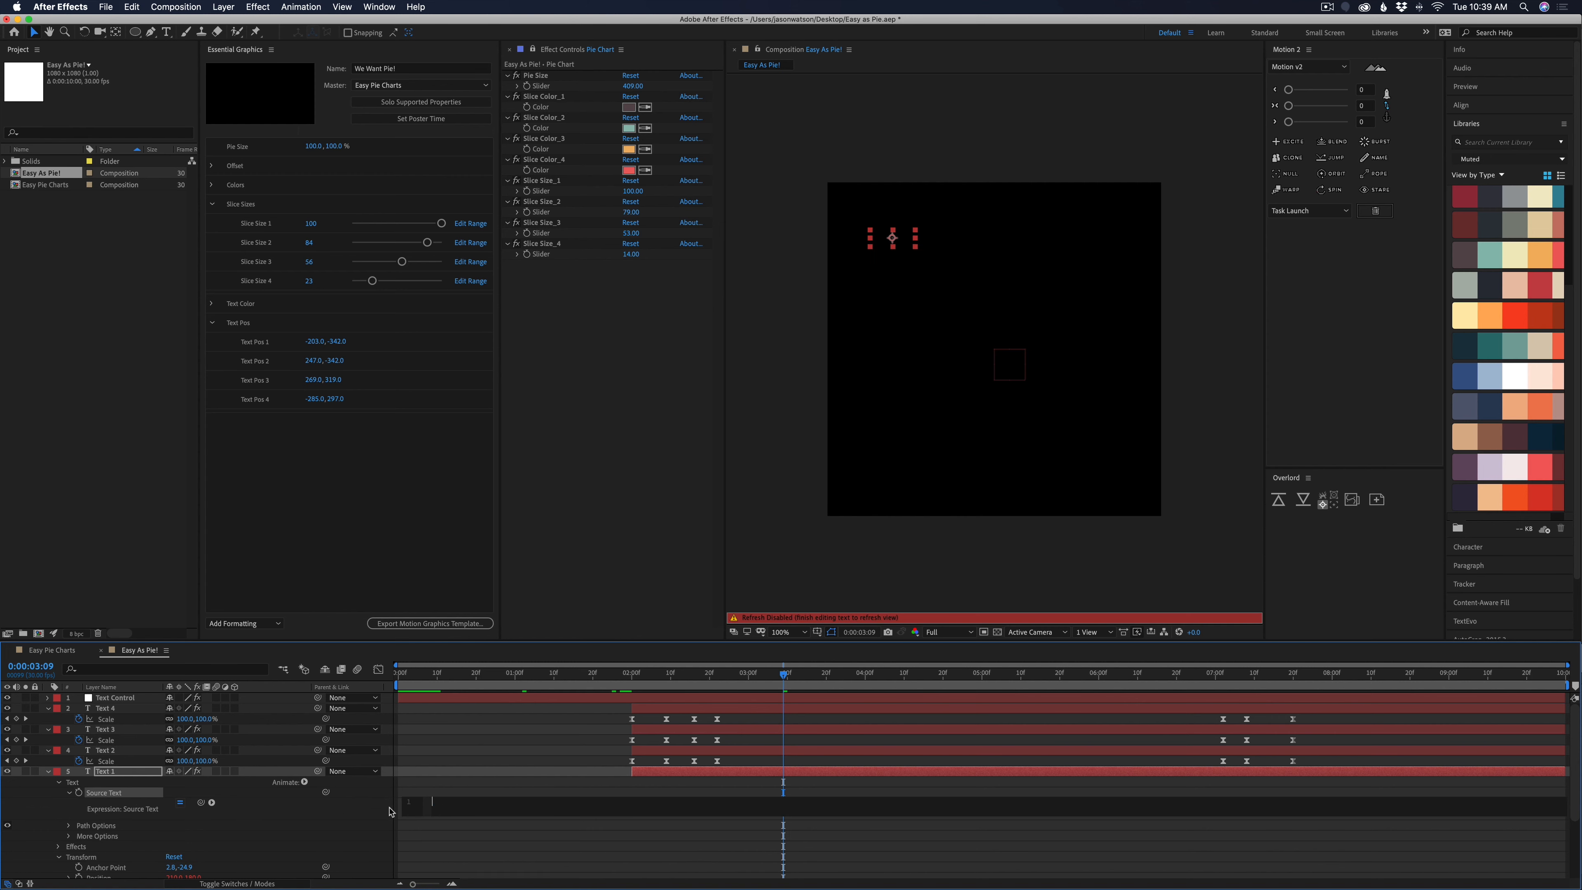
text(Math.round)
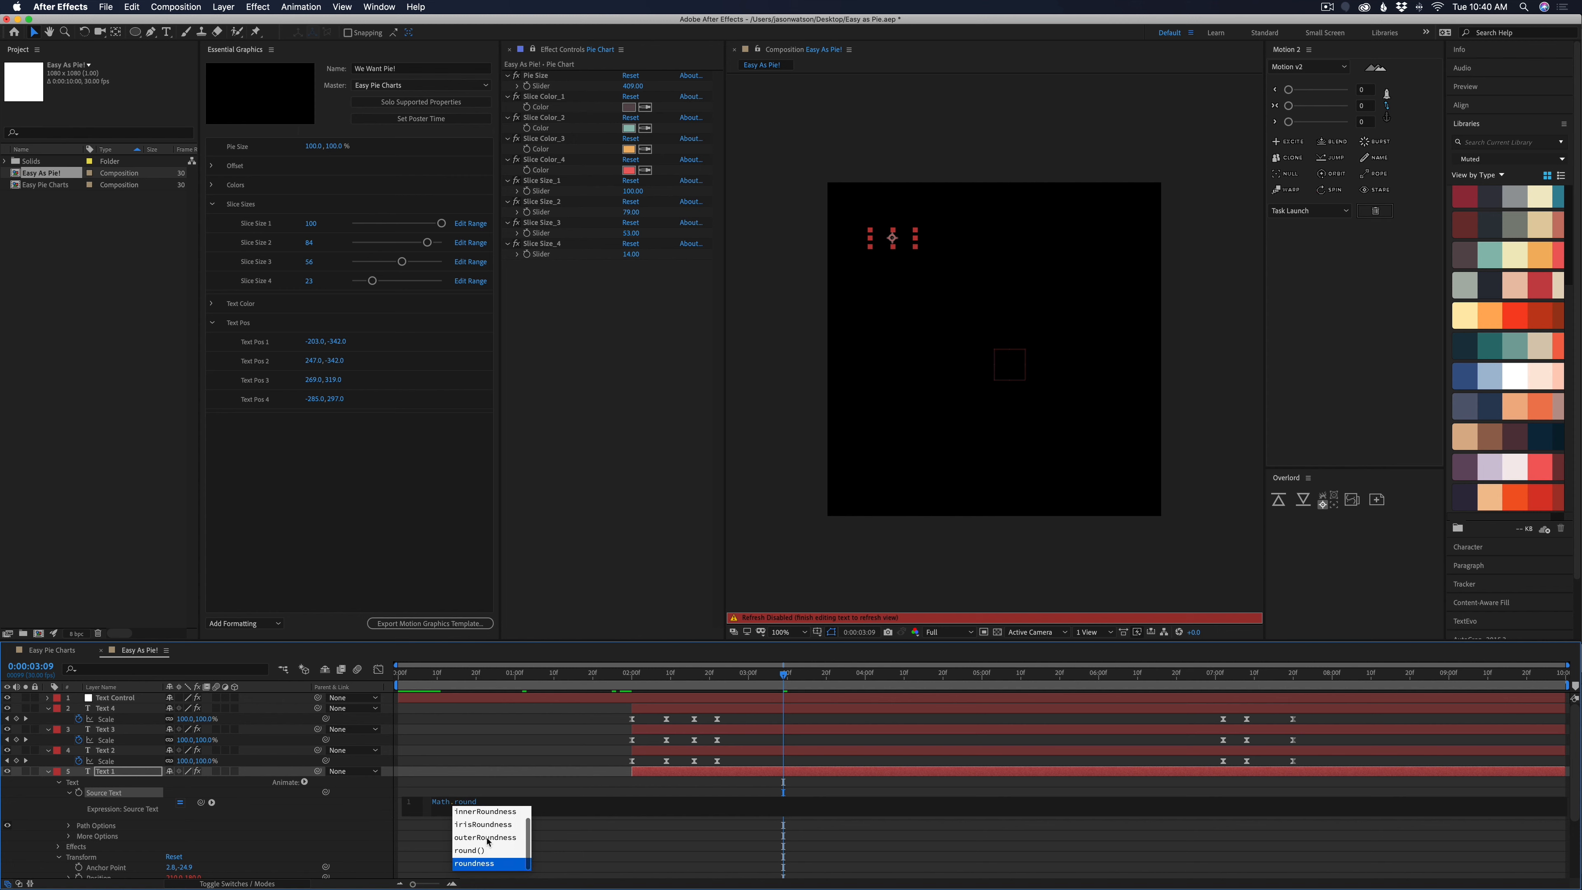
click(485, 801)
text(()
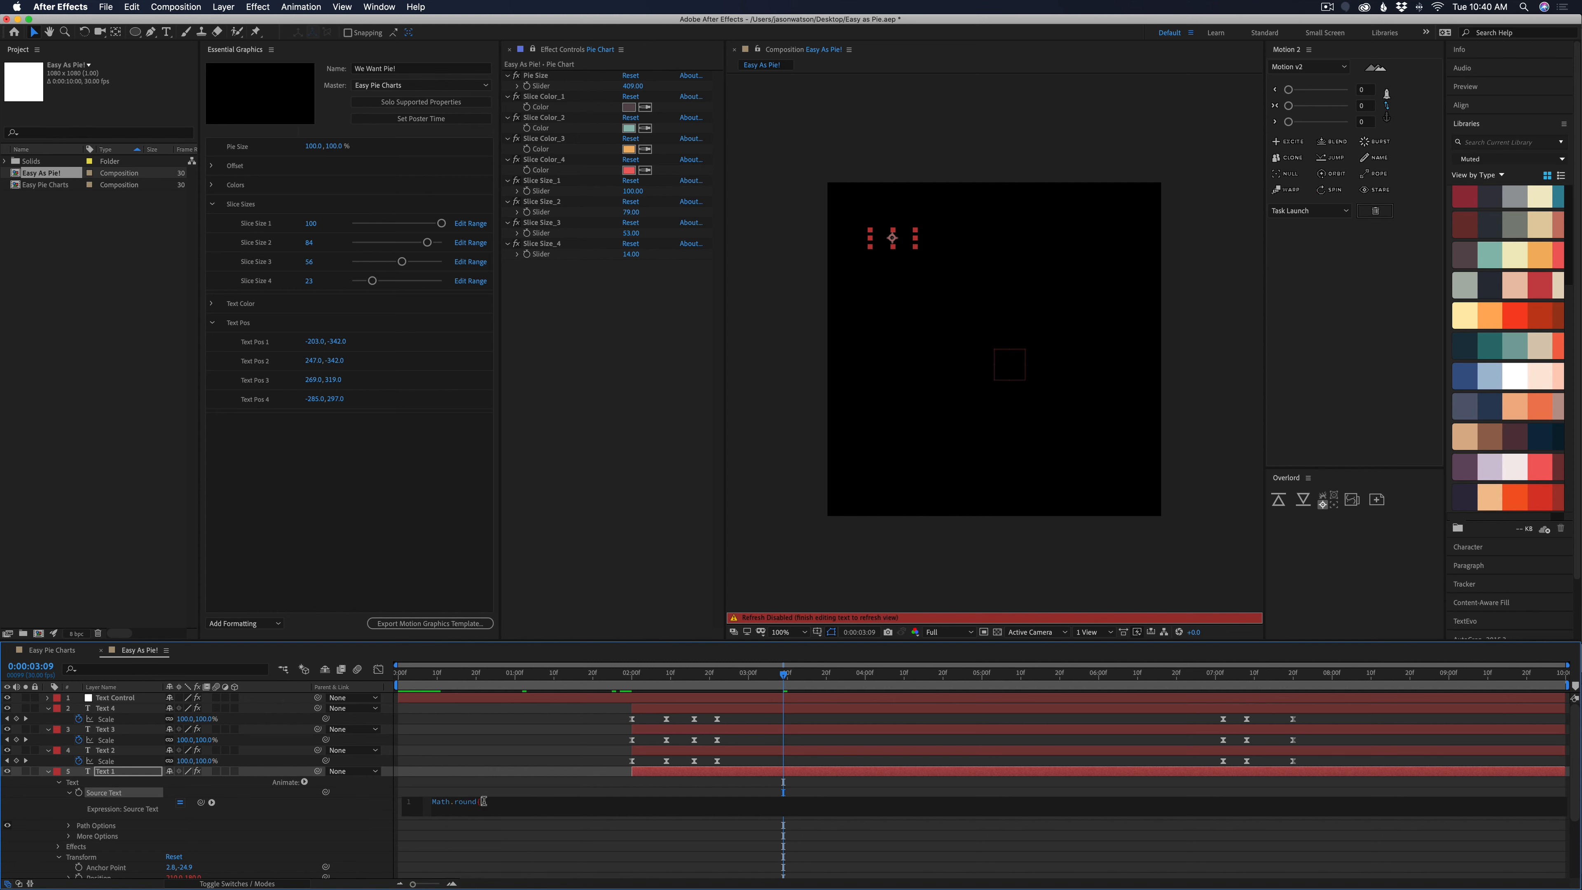
text())
drag(201, 802, 544, 194)
click(781, 681)
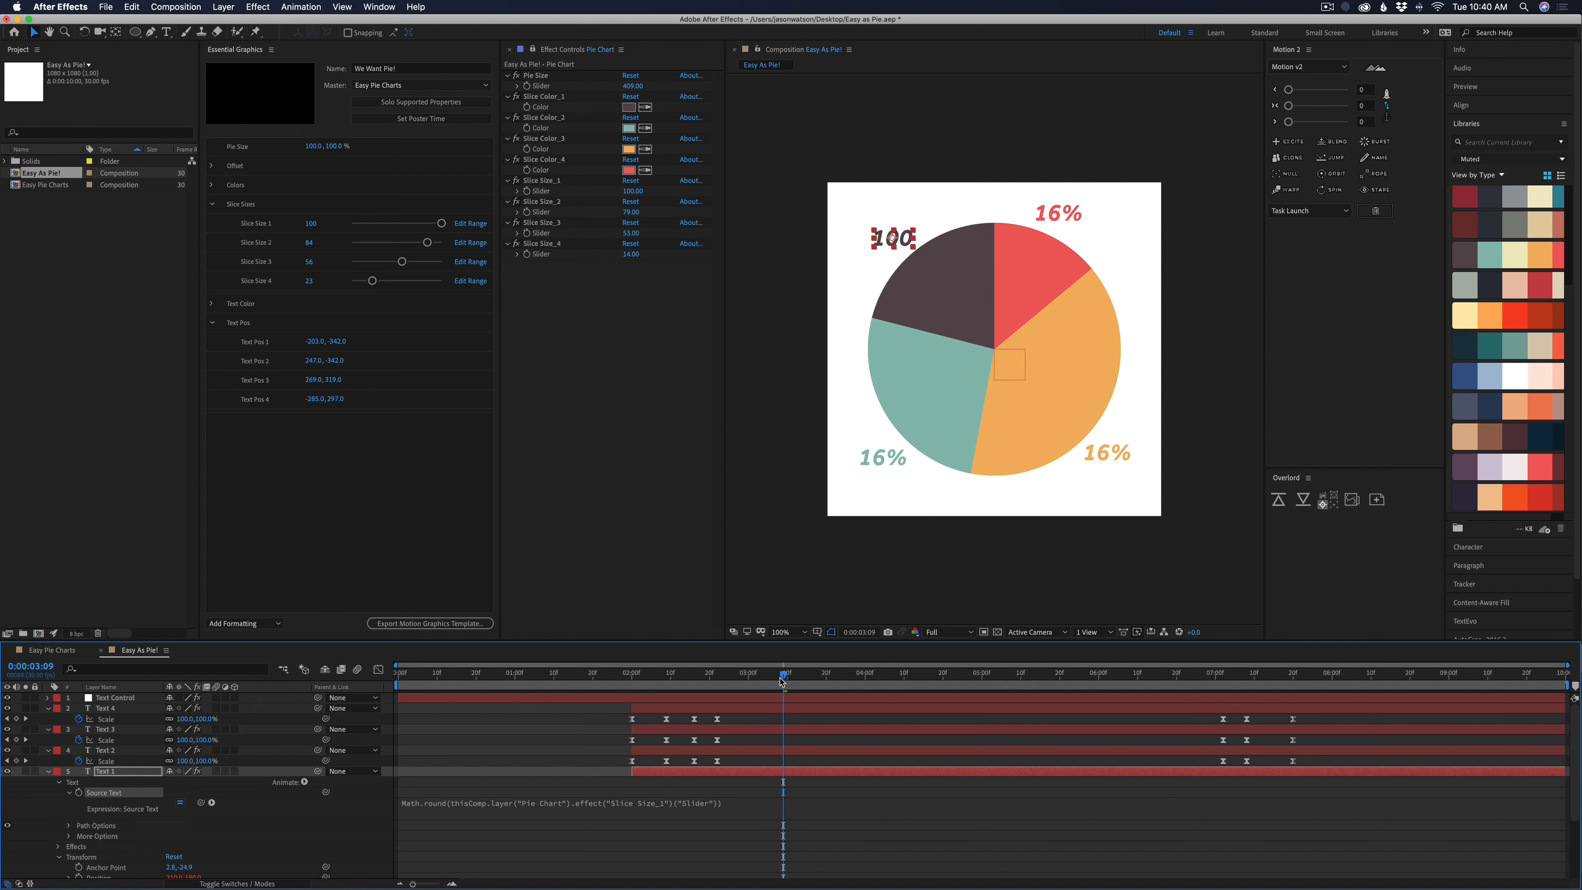
Extend Text 1's Source Text expression to subtract the Slice Size_2 slider inside the Math.round parentheses
mouse_move(784, 678)
mouse_down()
mouse_move(728, 676)
mouse_move(759, 676)
mouse_up()
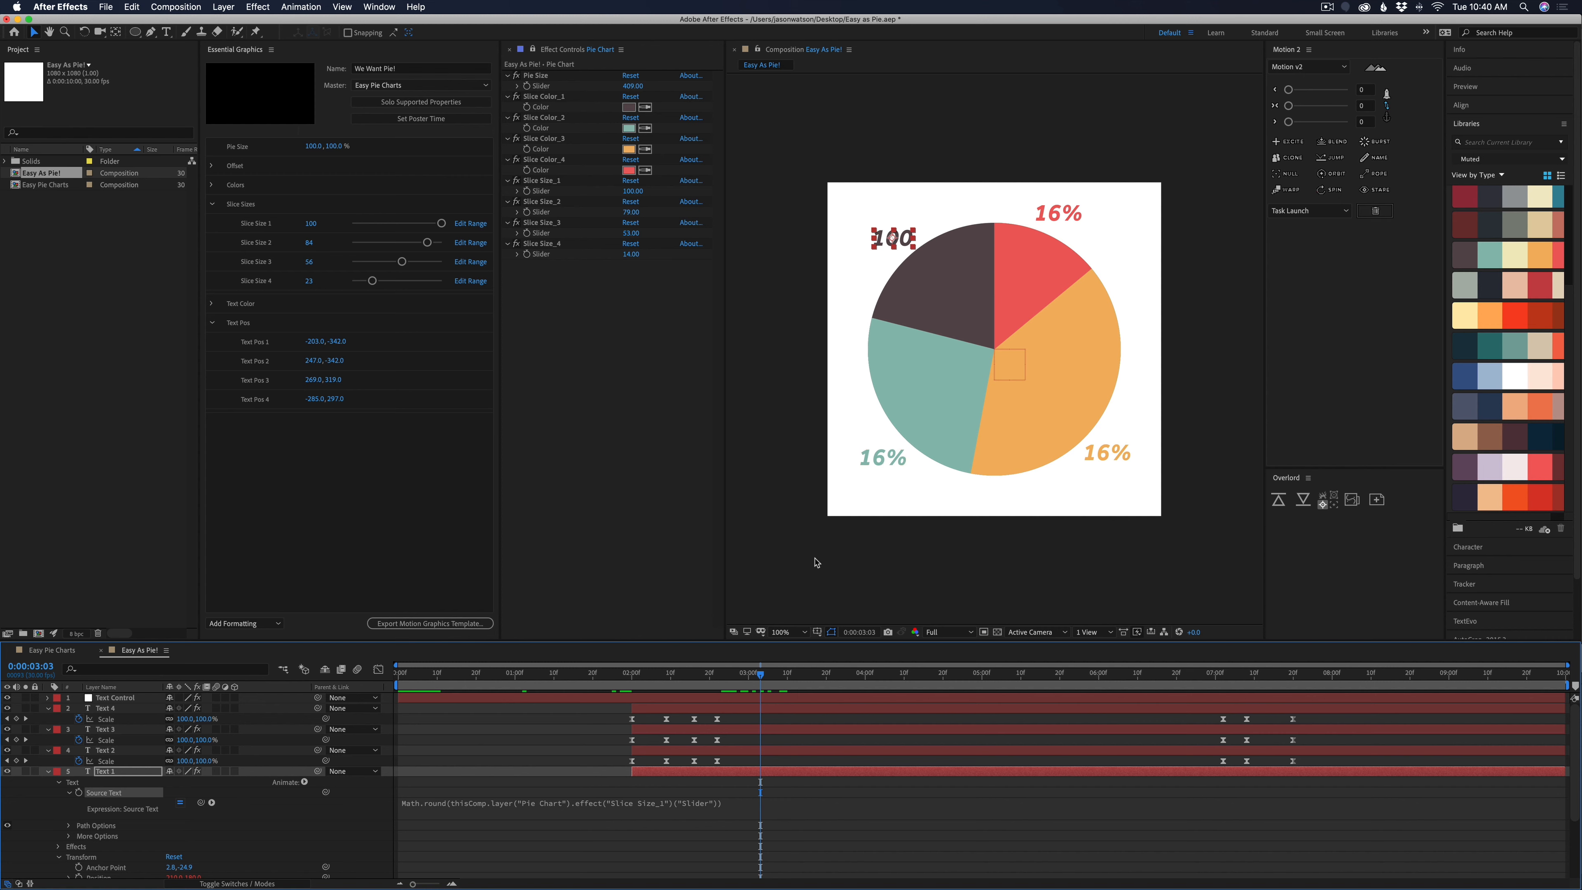
click(722, 810)
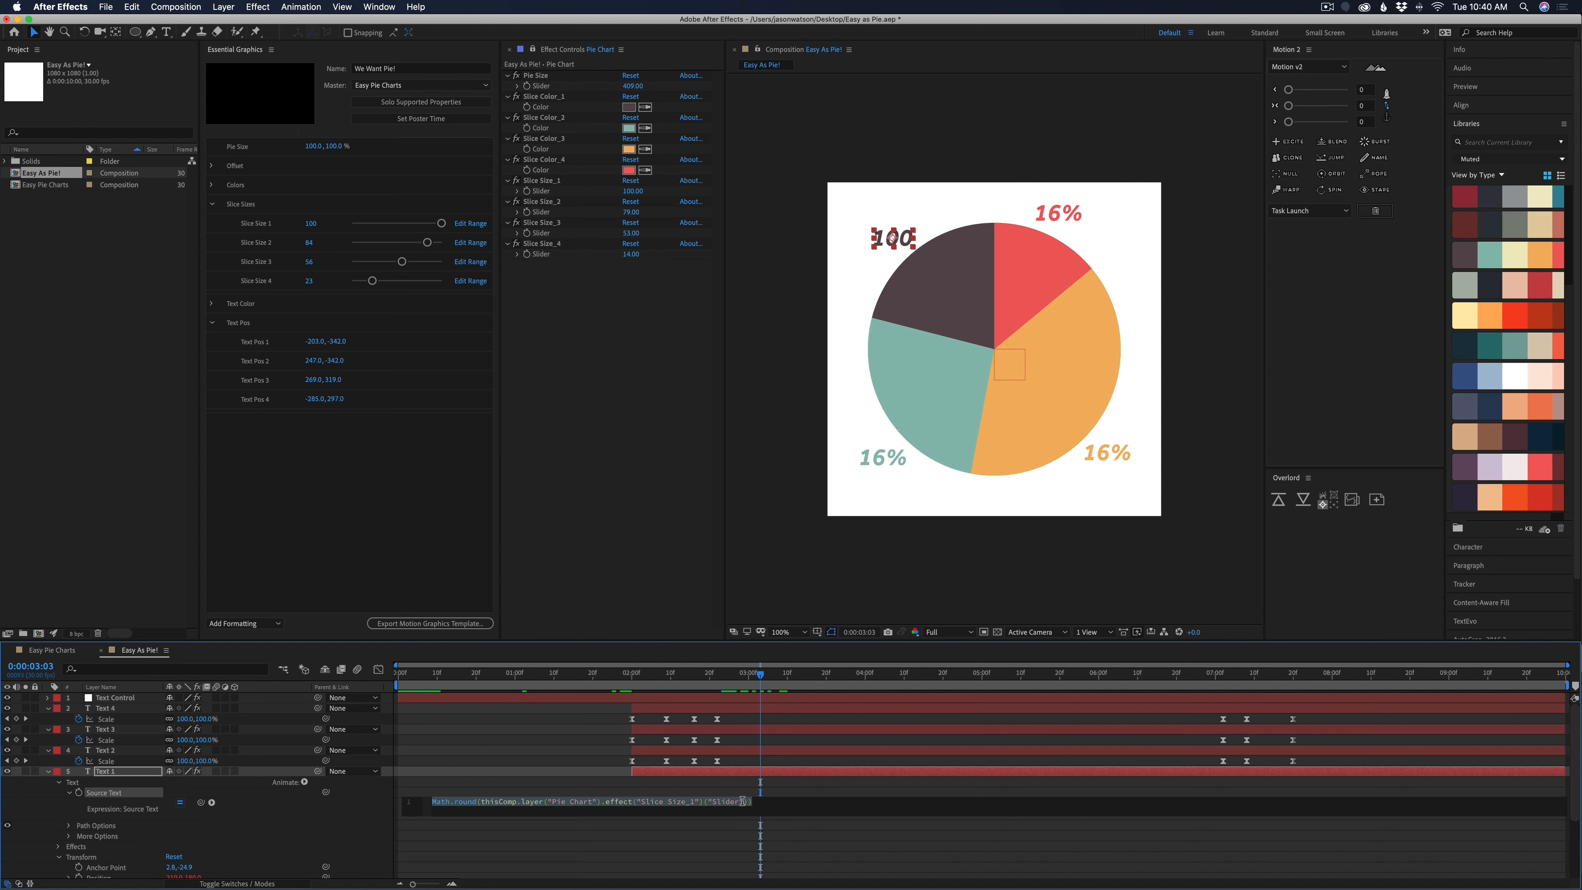
click(776, 874)
text())
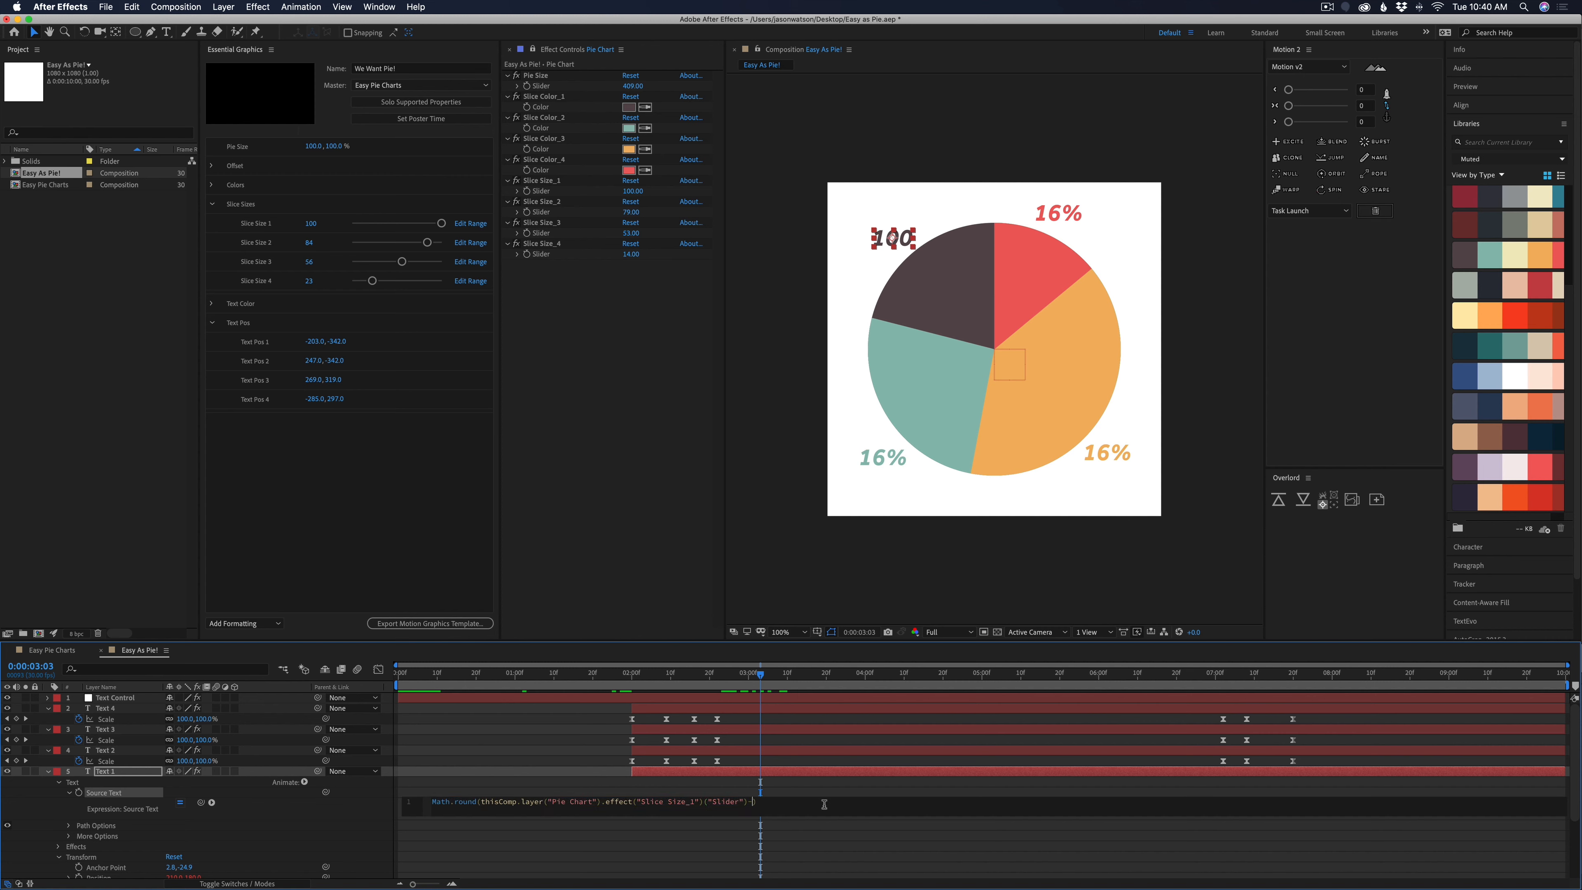
drag(206, 804, 547, 214)
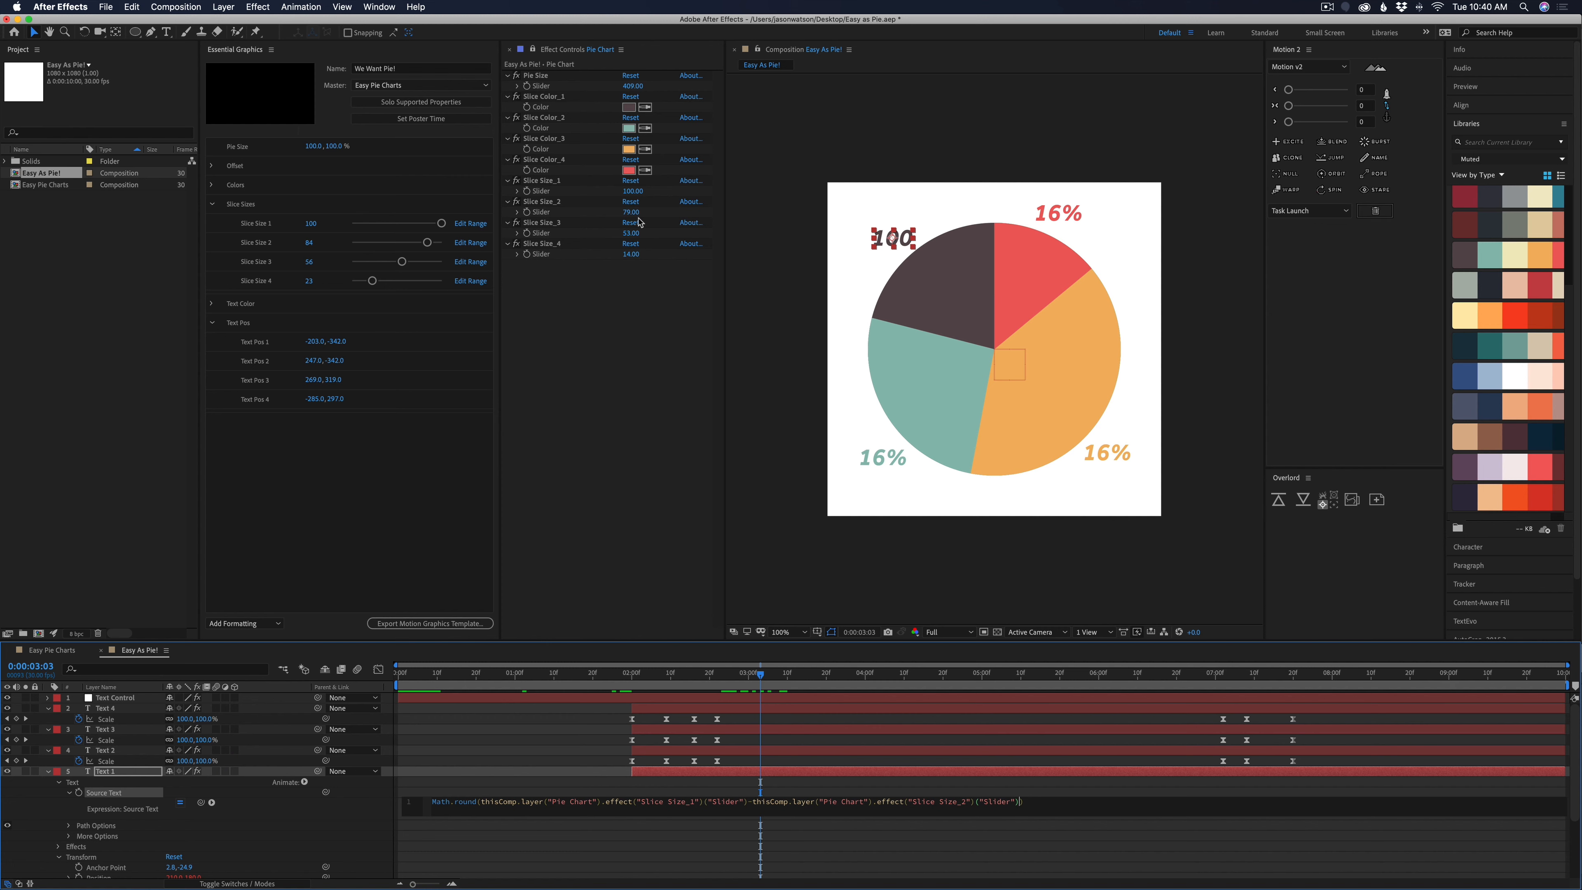
click(821, 789)
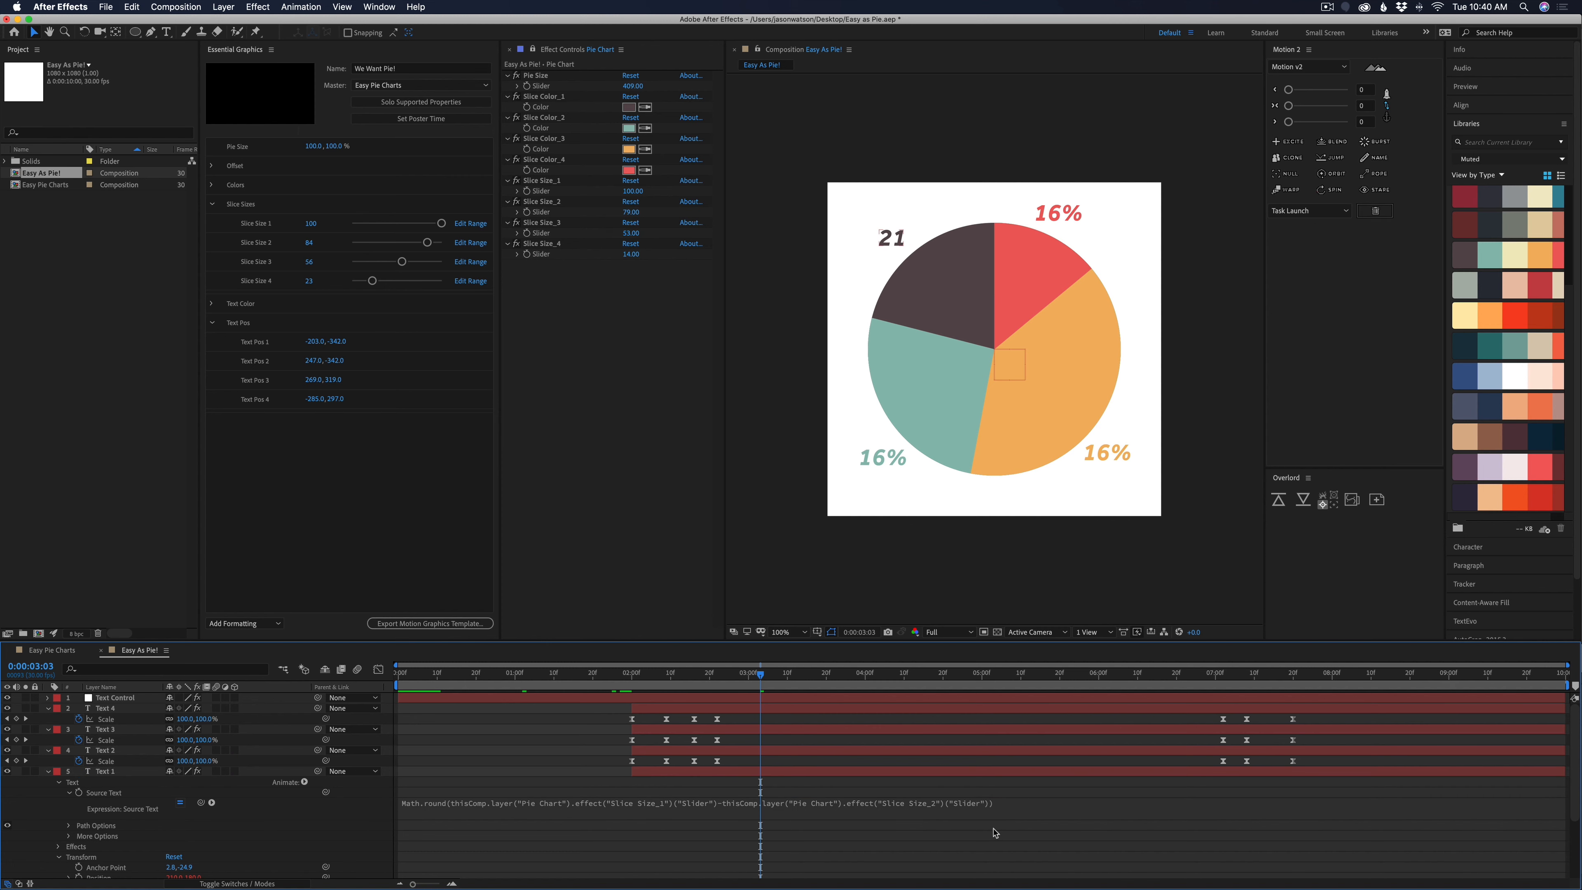
Append +"%" to Text 1's Source Text expression and try out the Slice Size_1 slider
click(988, 807)
click(1038, 804)
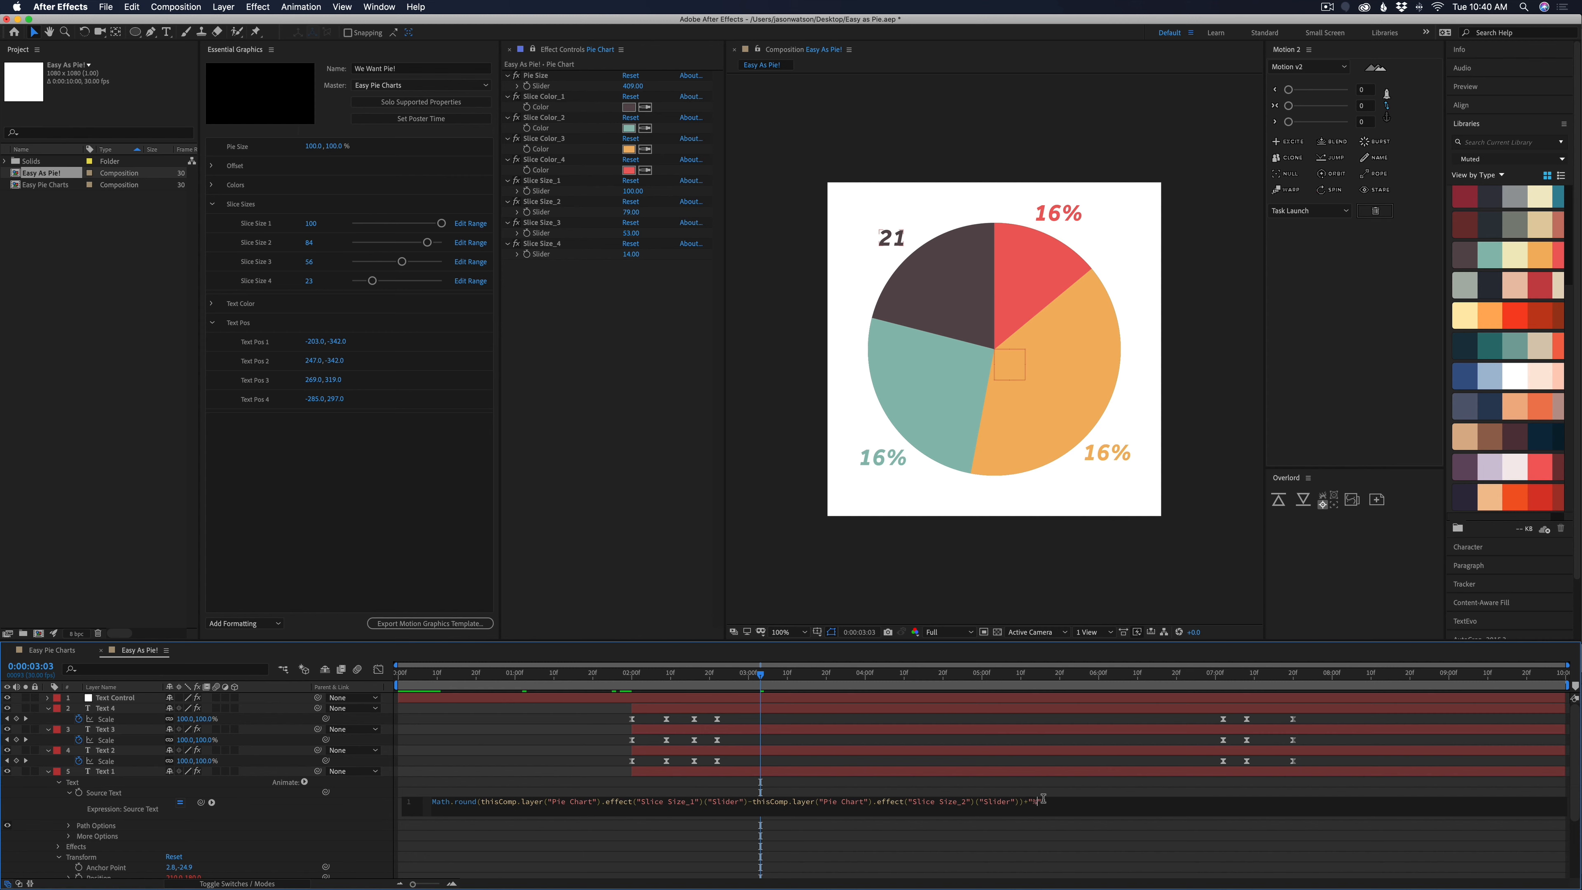
click(1031, 788)
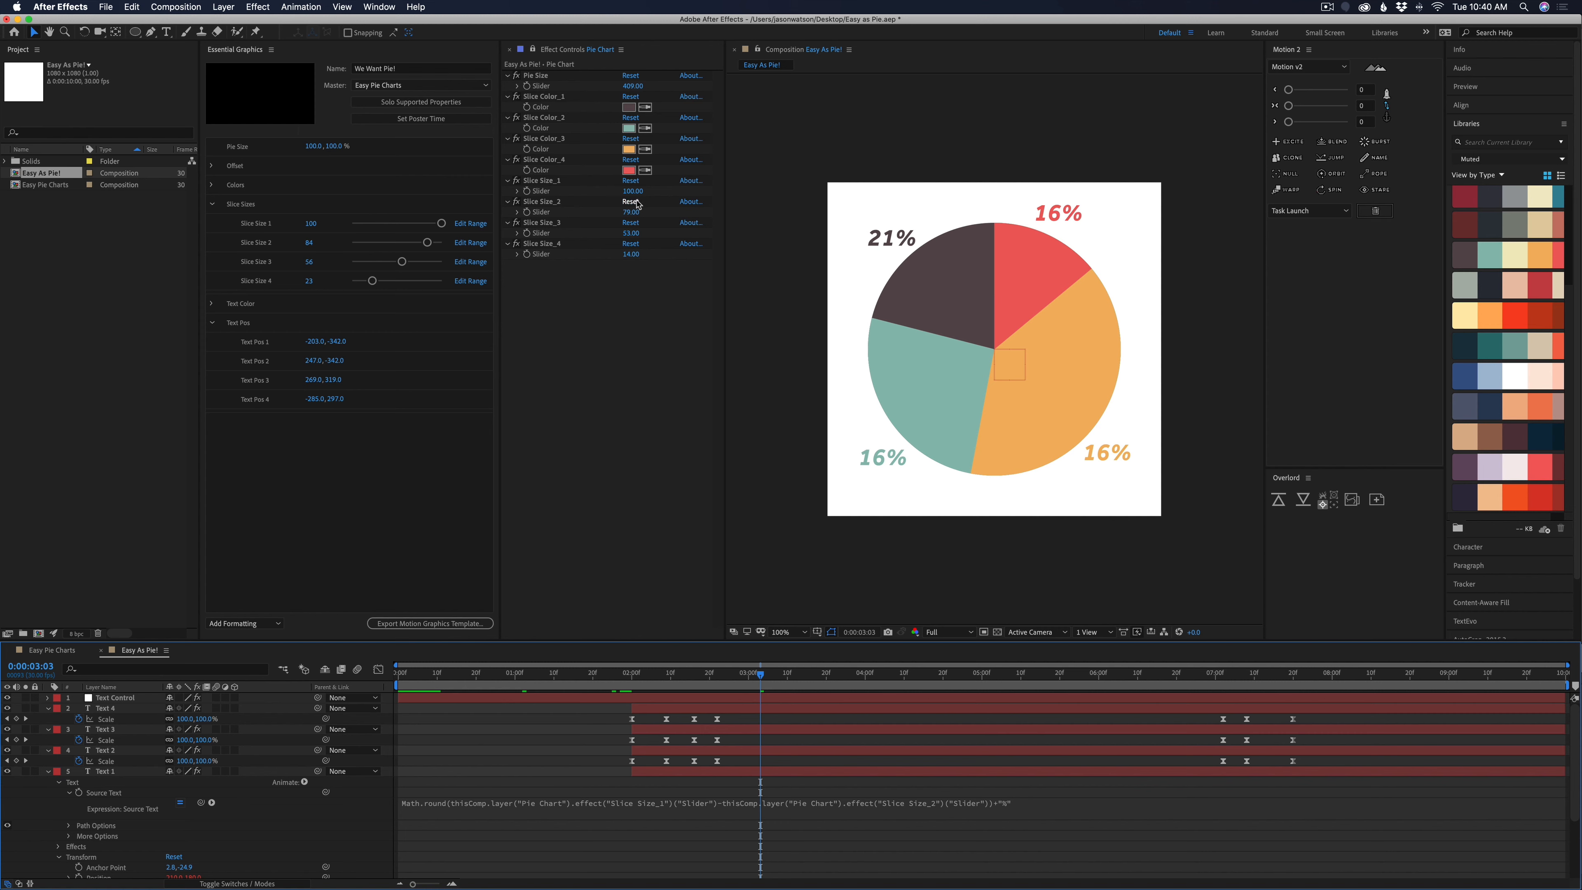
drag(634, 196, 634, 191)
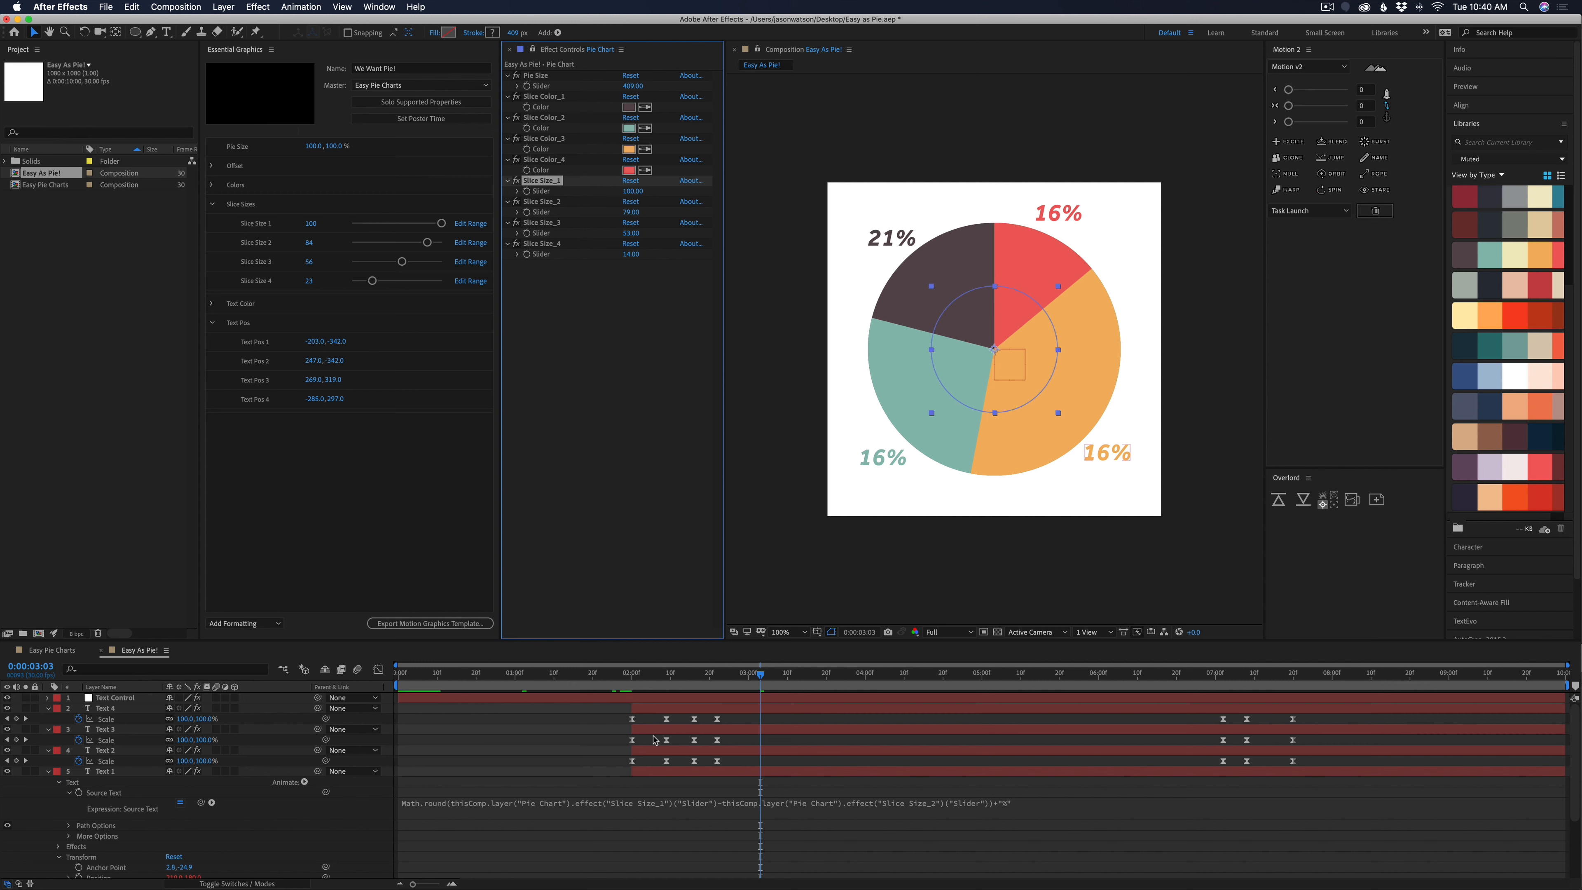
click(572, 792)
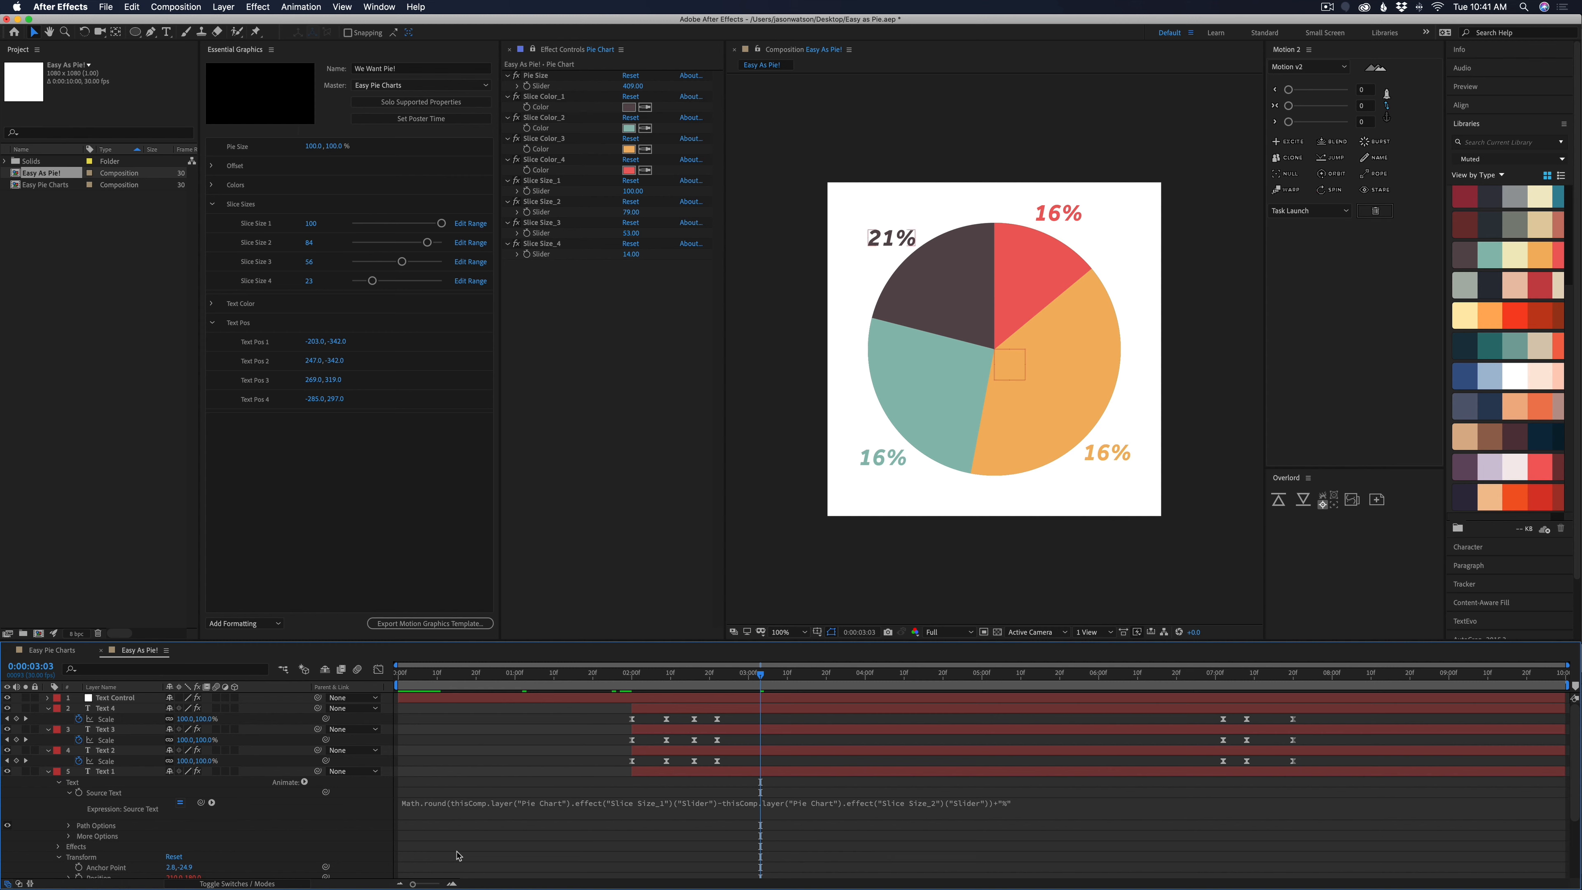
Collapse the Text 1 layer and expand the Text 2 layer to its Source Text property
click(48, 771)
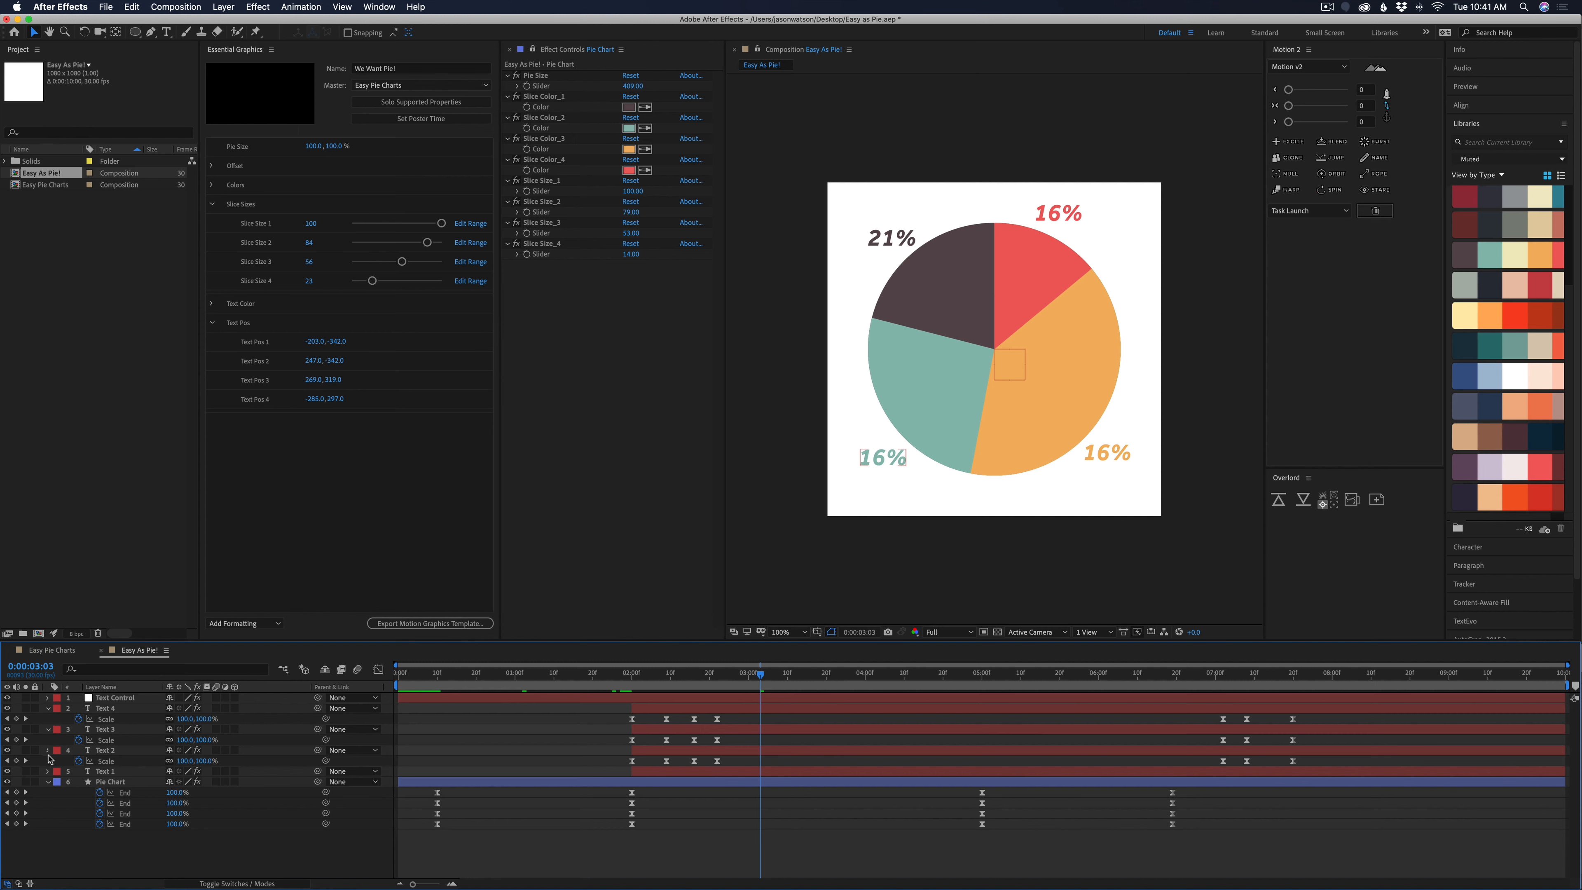
click(48, 750)
click(60, 783)
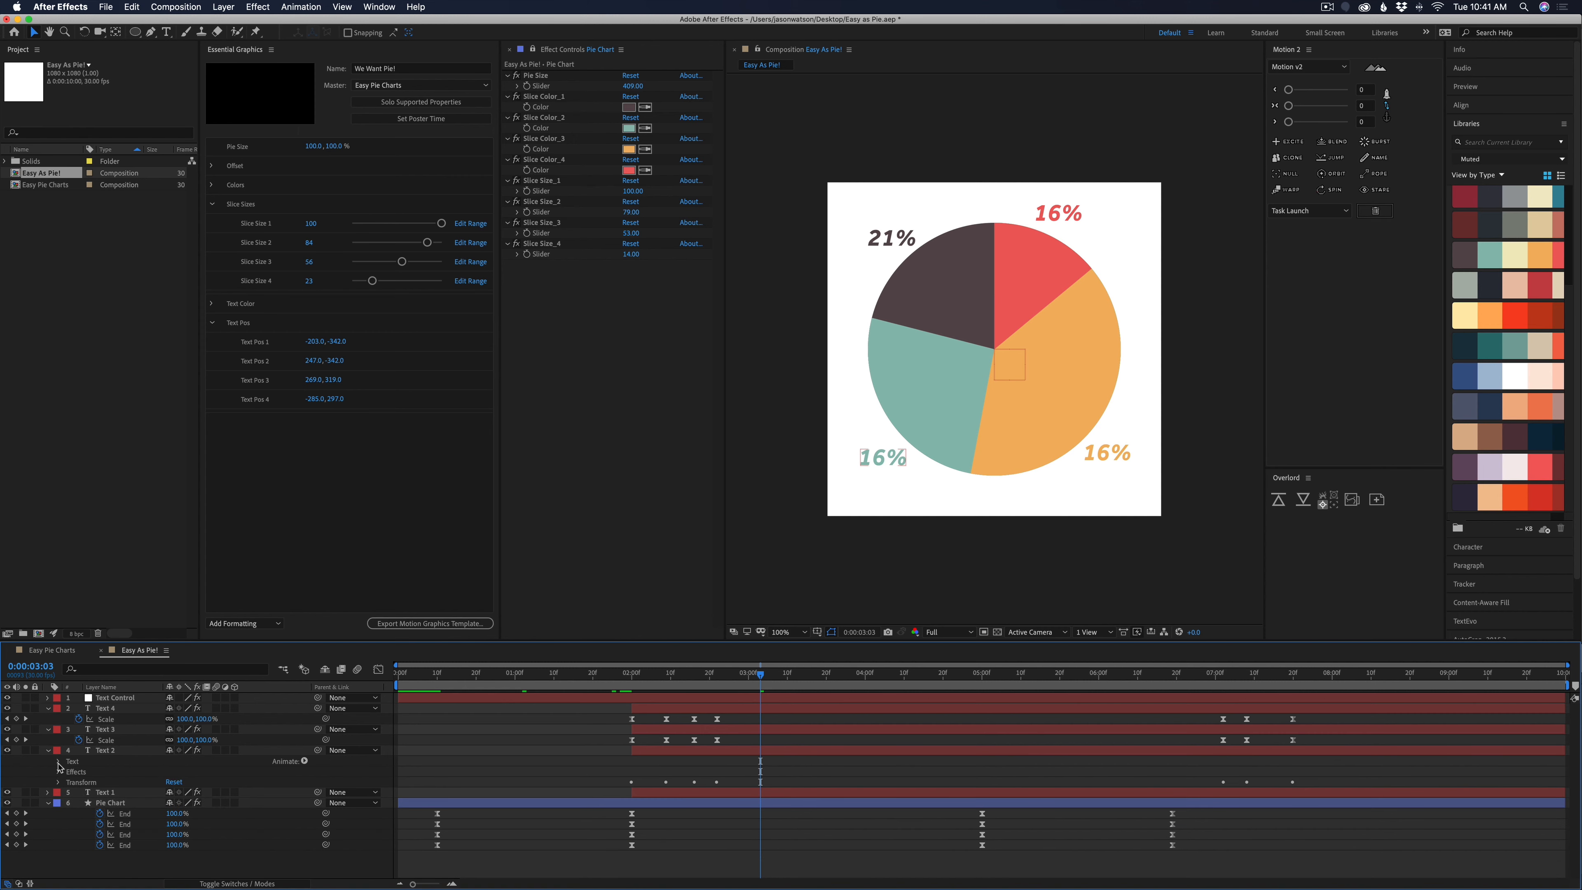
click(58, 761)
click(80, 773)
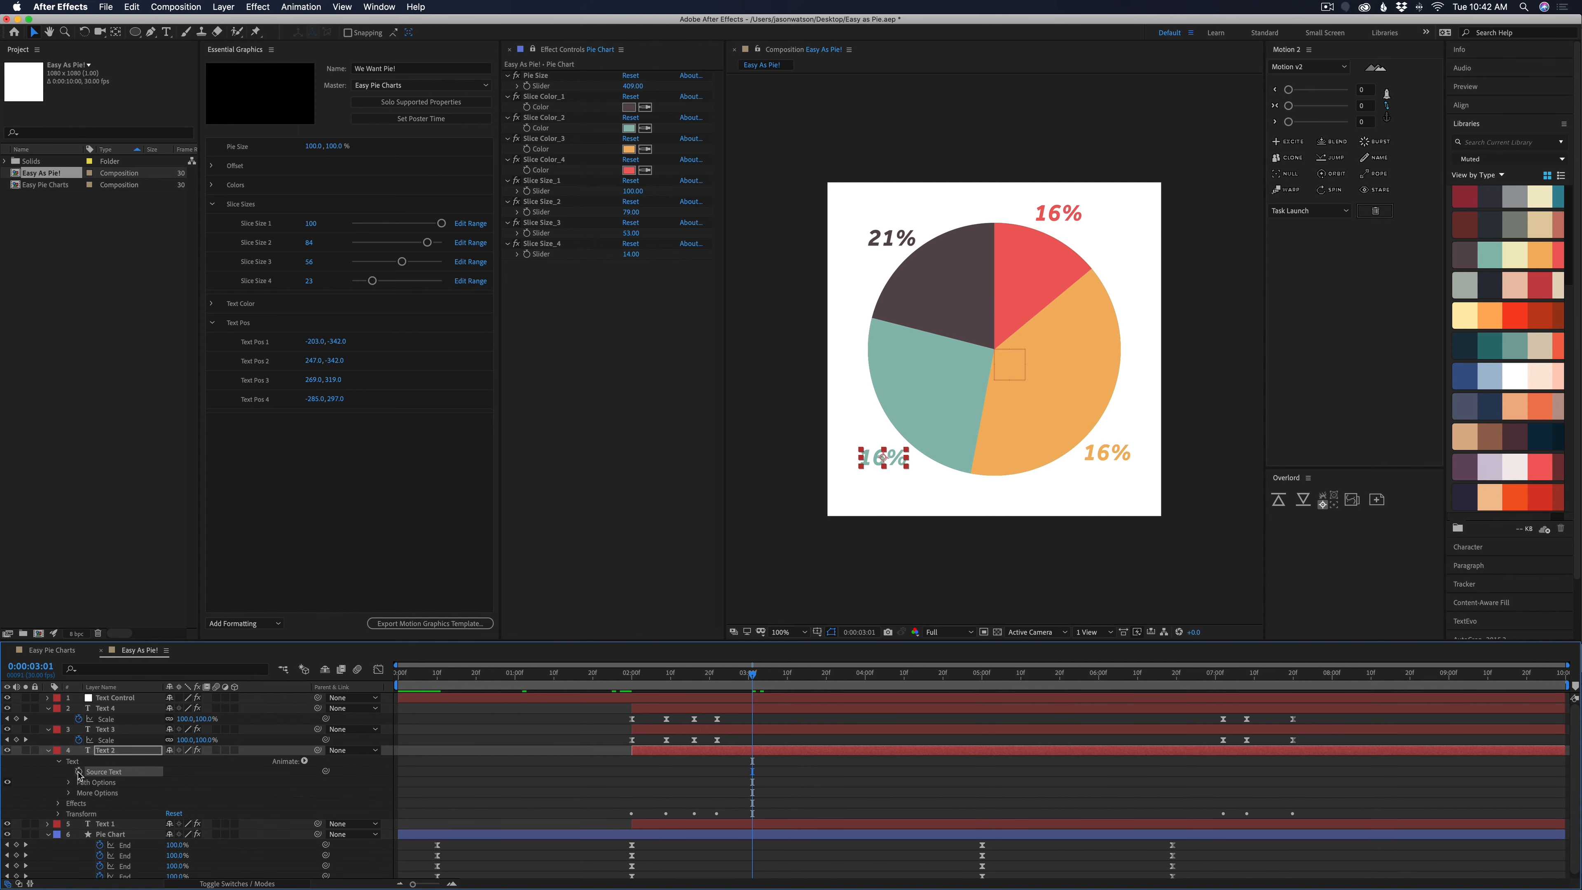
Drive Text 2's Source Text with Math.round of the Slice Size_2 slider minus Slice Size_3, plus "%", and change Slice Size_2 to 81
alt+click(79, 772)
text(Ma)
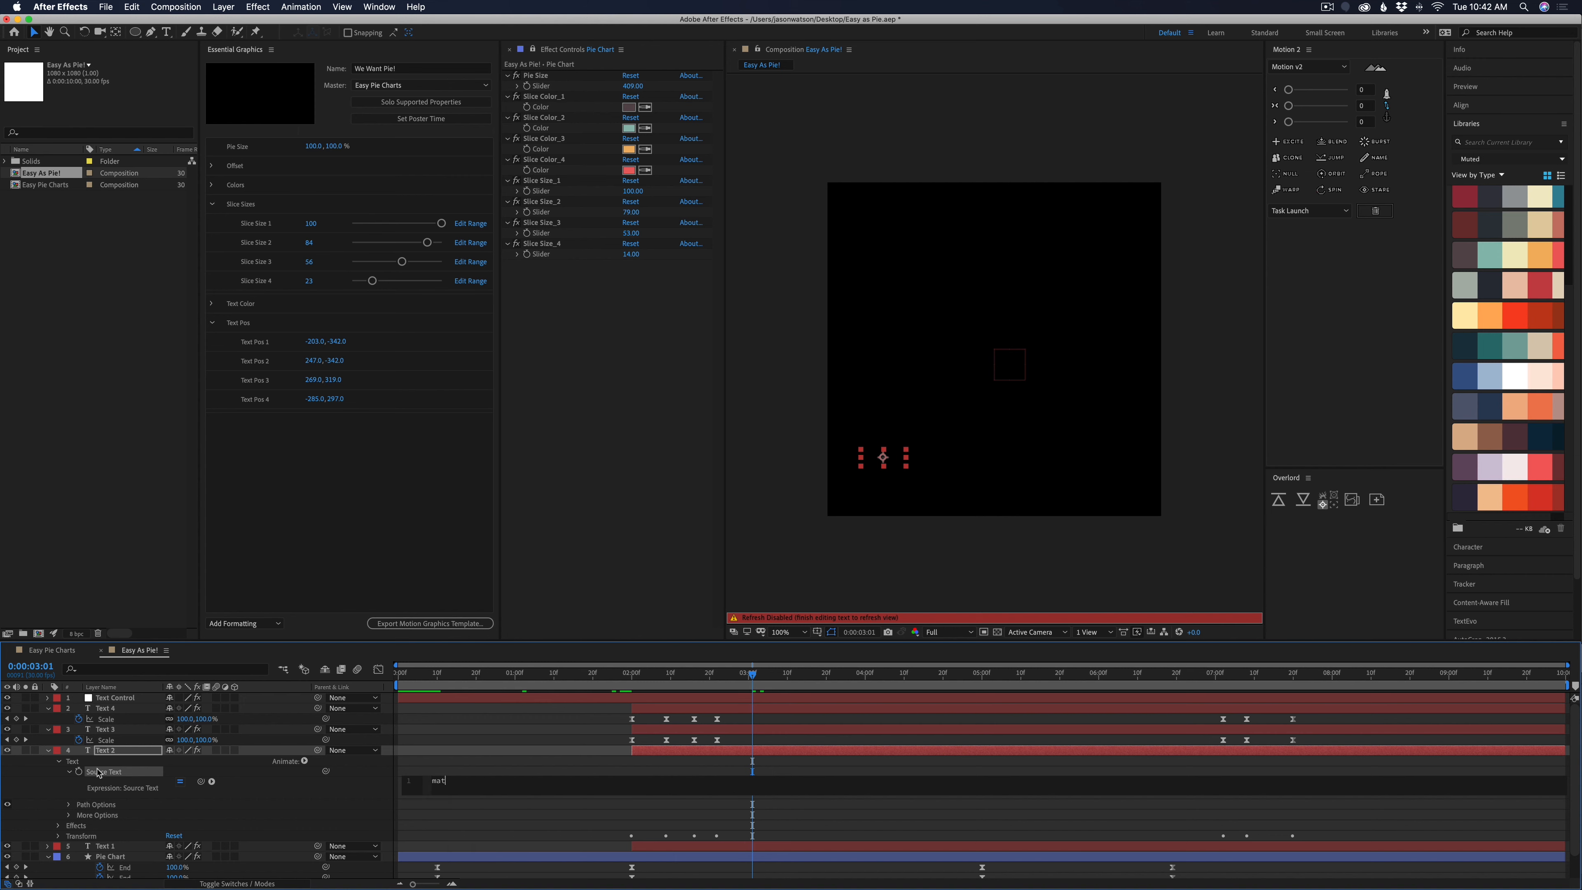
text(.round)
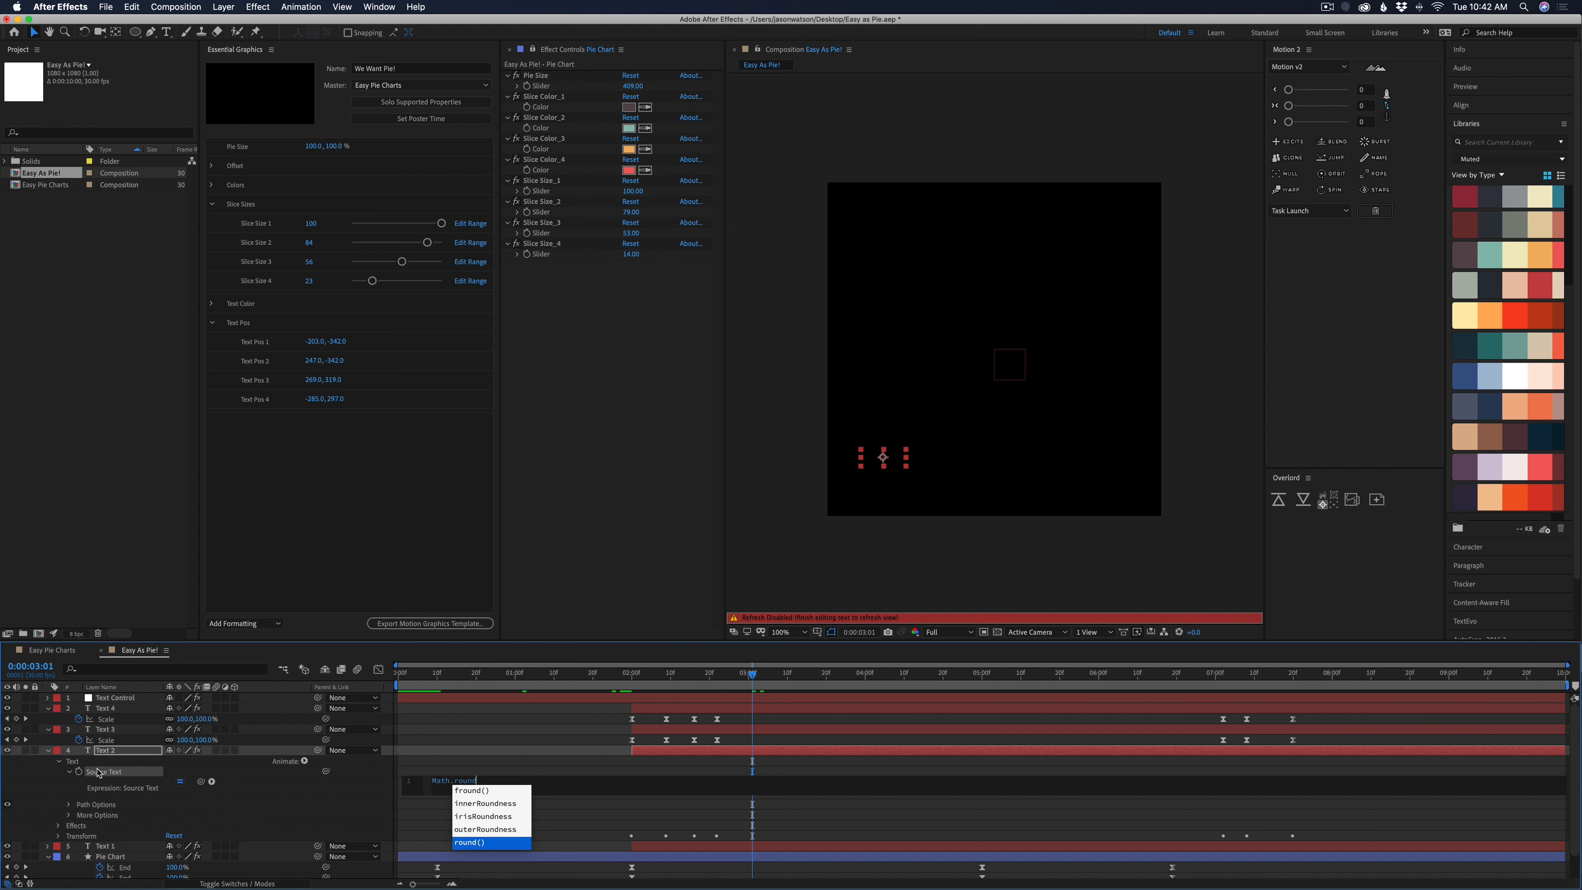
key(Return)
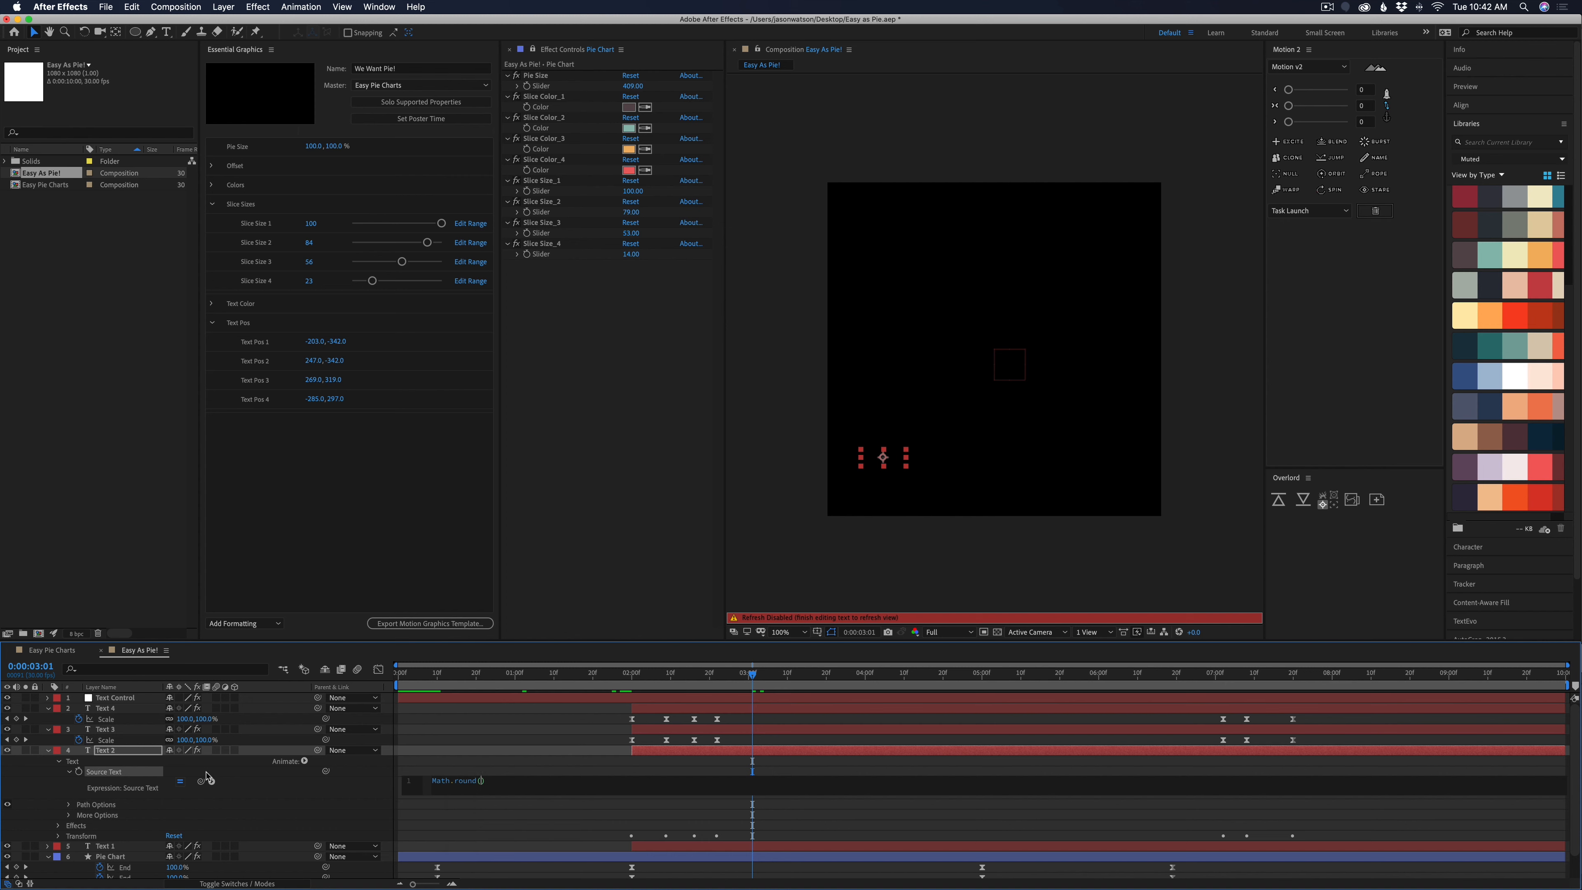
drag(201, 782, 547, 215)
drag(201, 782, 548, 236)
click(1037, 782)
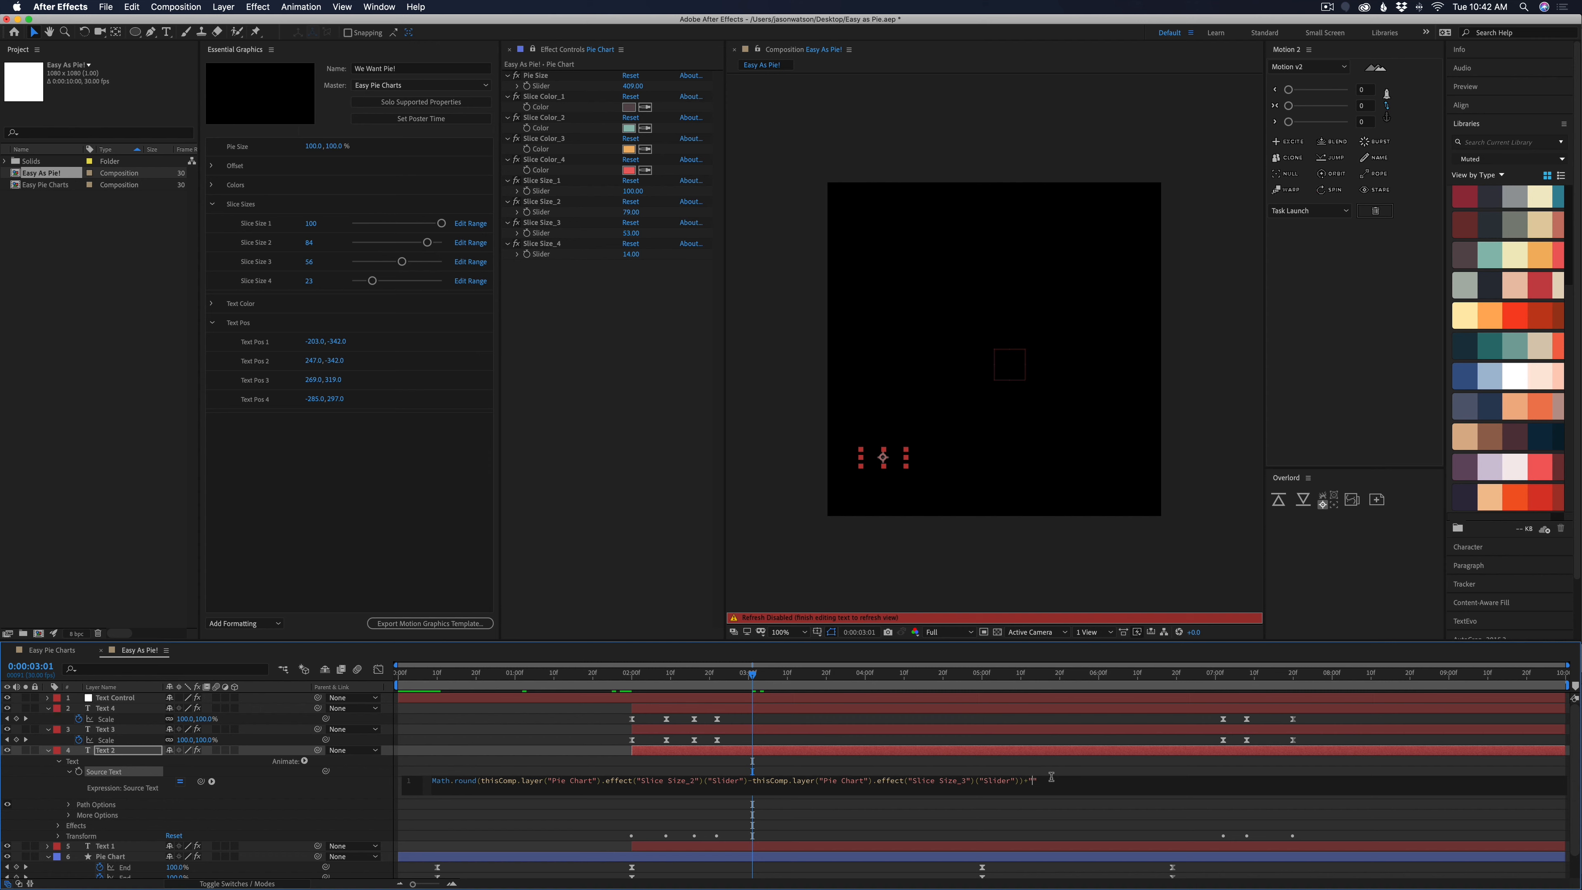
click(1035, 826)
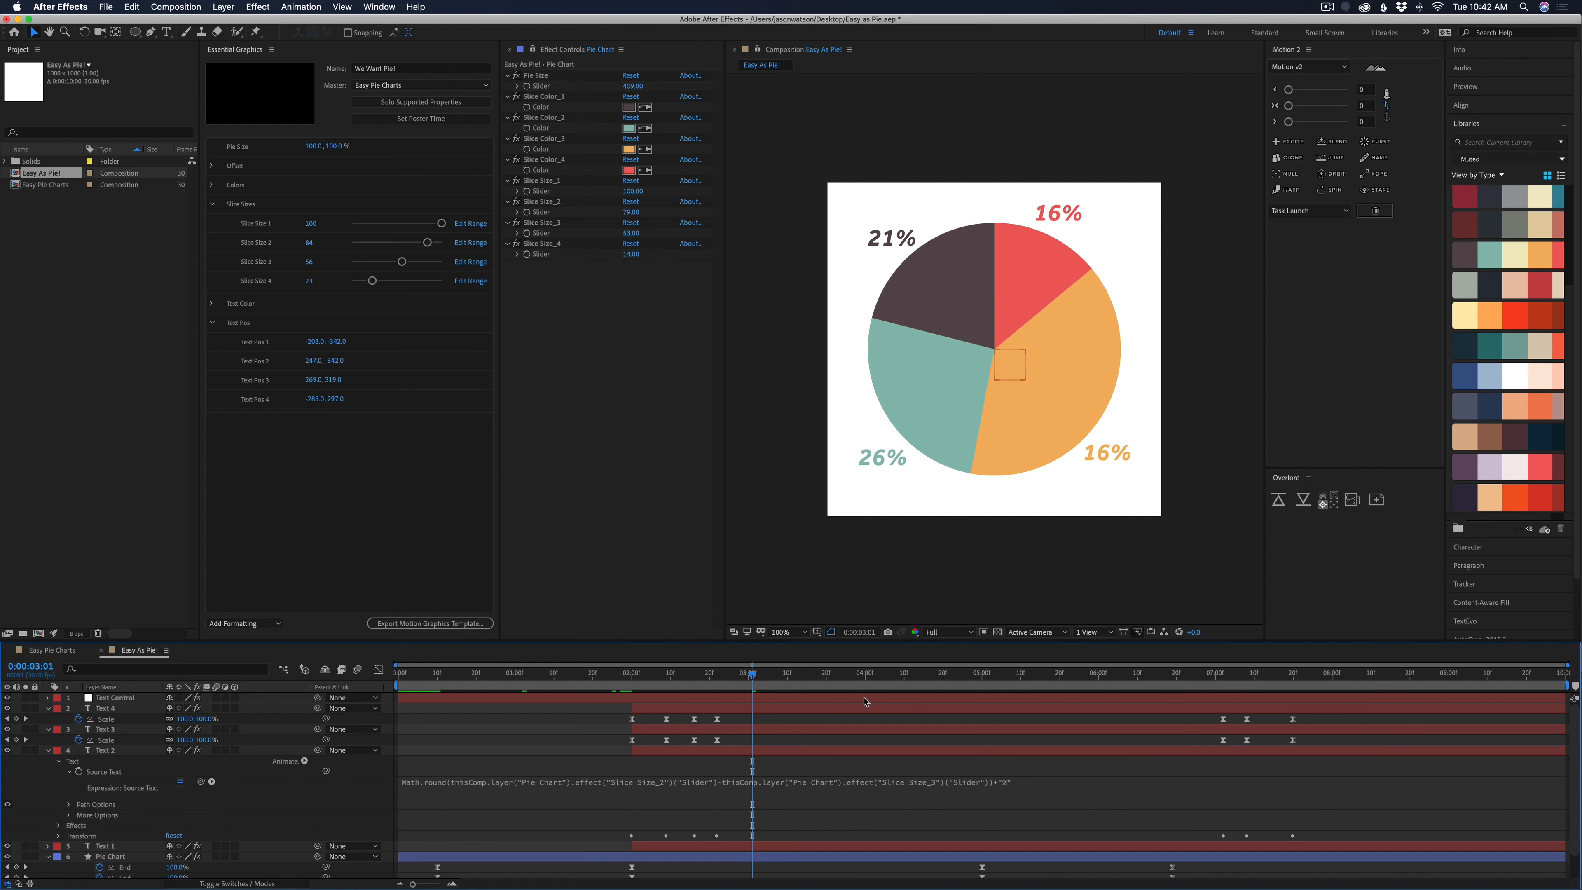
mouse_move(633, 212)
mouse_down()
mouse_move(619, 212)
mouse_move(644, 215)
mouse_up()
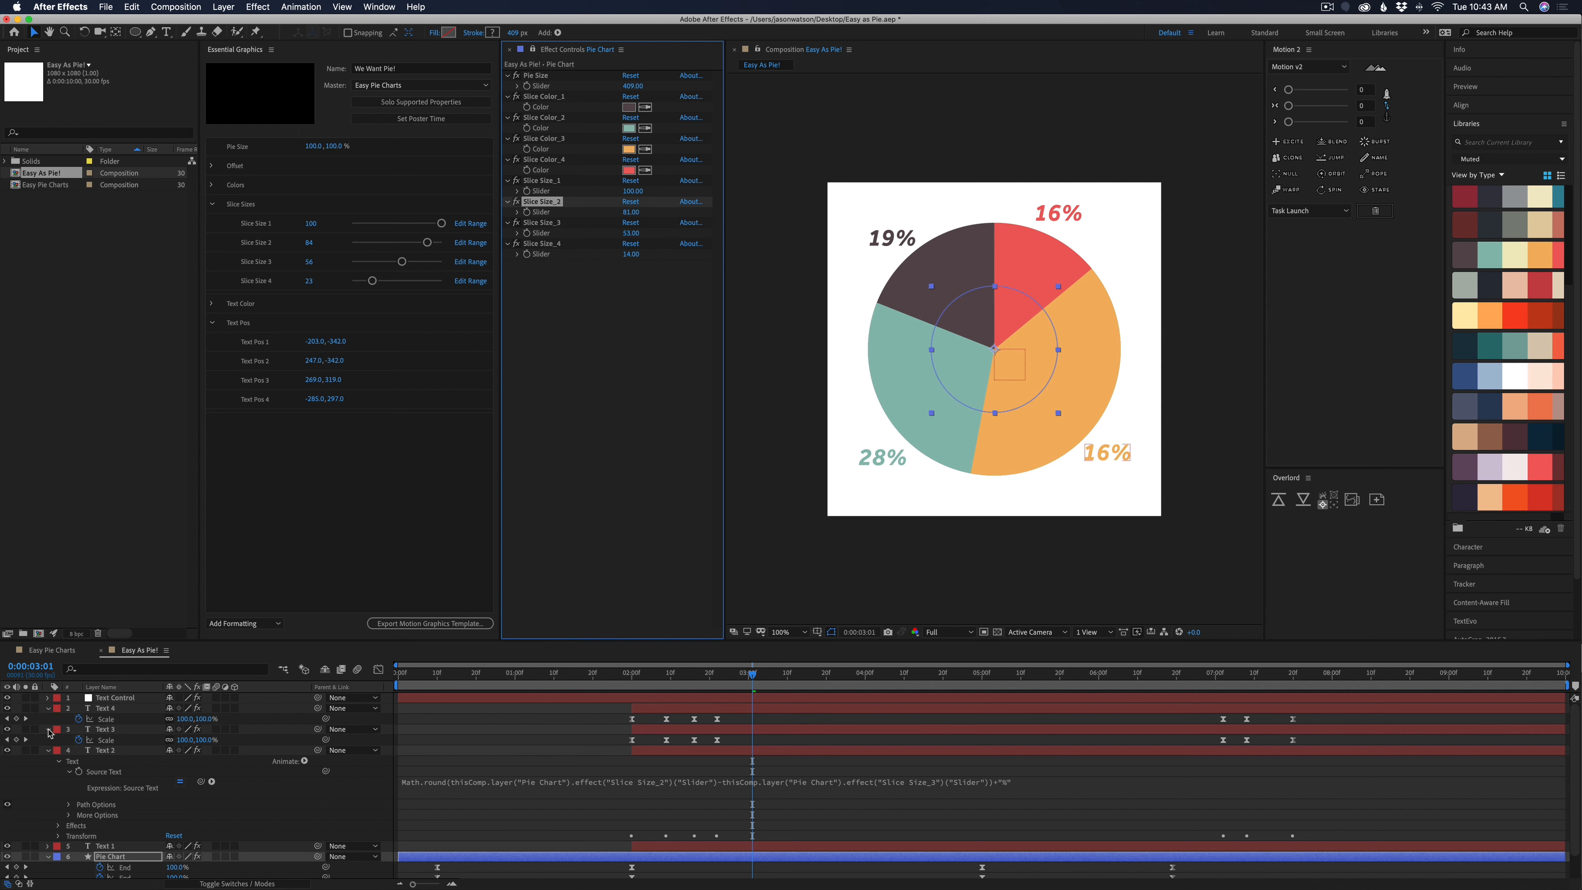
Drive Text 3's Source Text with Math.round of the Slice Size_3 slider minus the Slice Size_4 slider, plus "%"
double_click(50, 730)
click(58, 741)
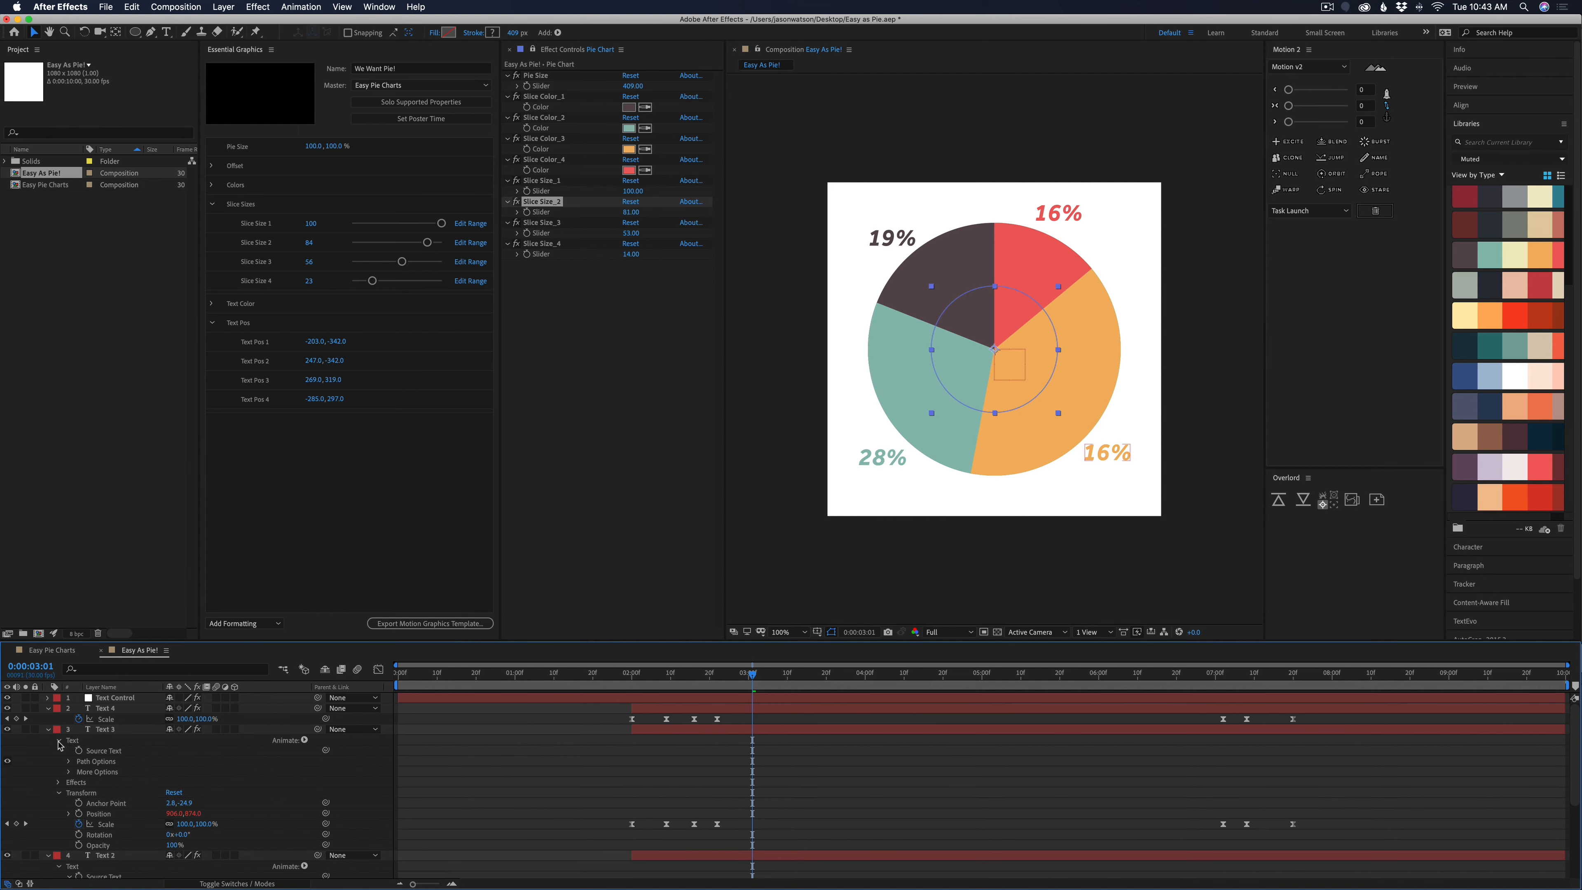
alt+click(79, 750)
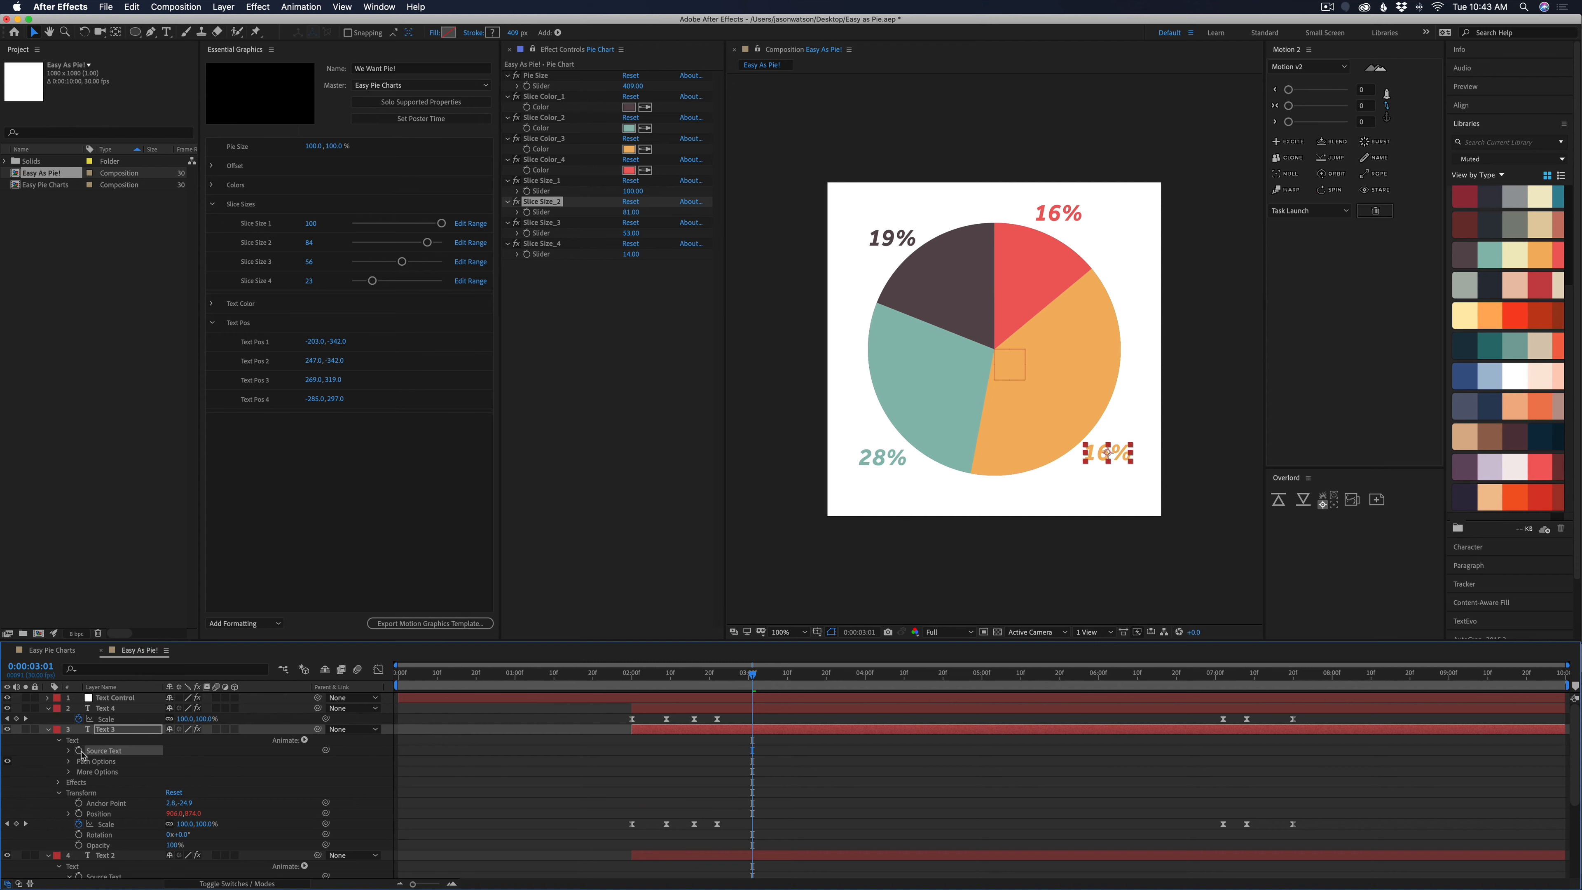
text(Math.round()
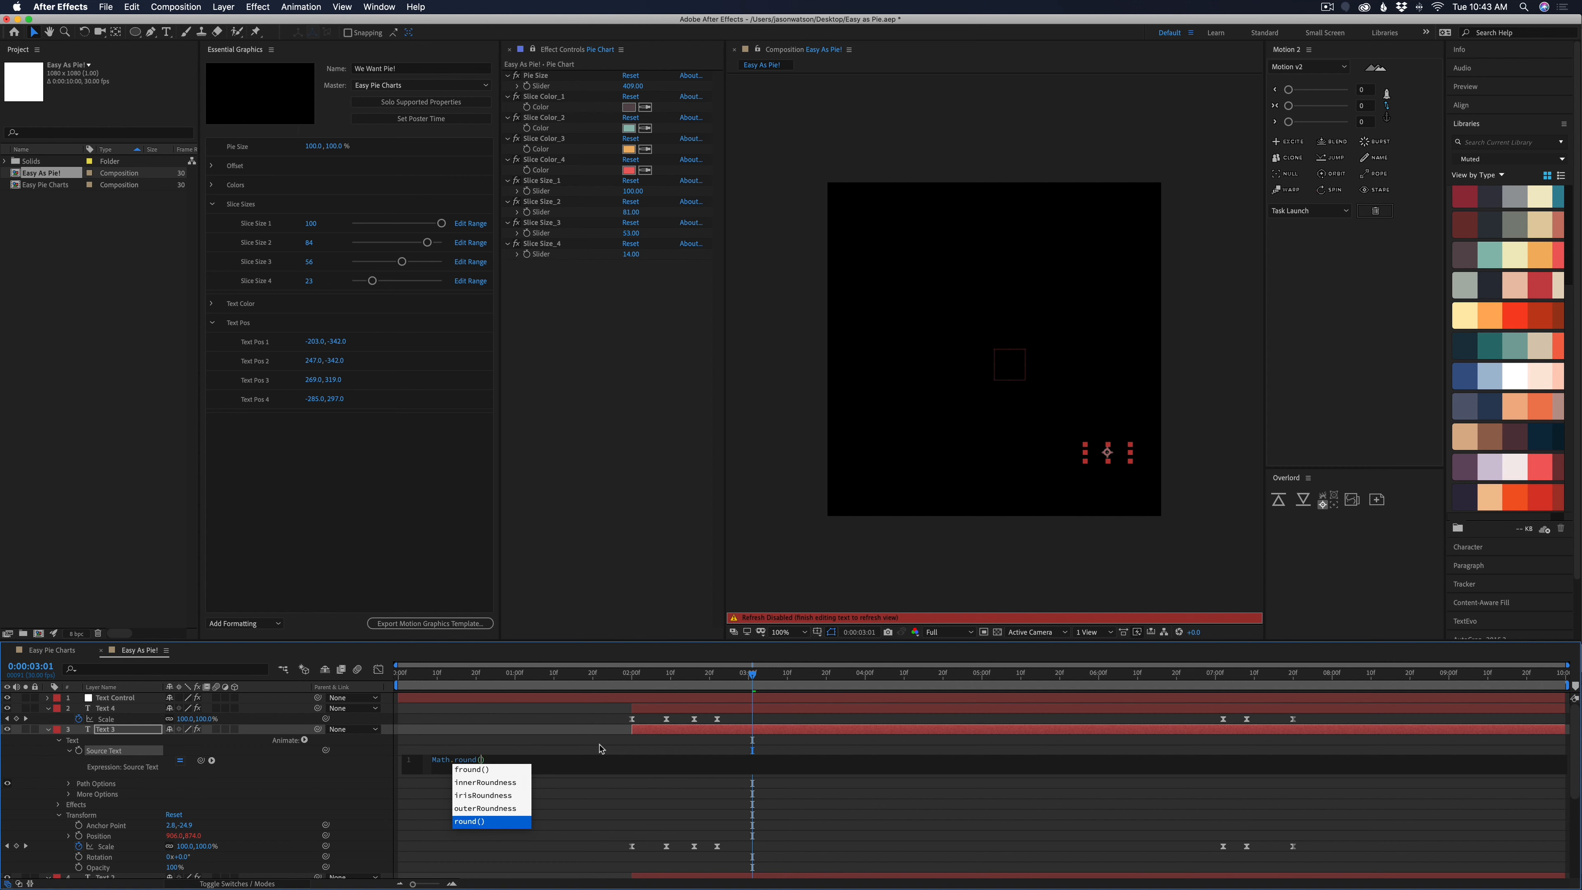
click(602, 747)
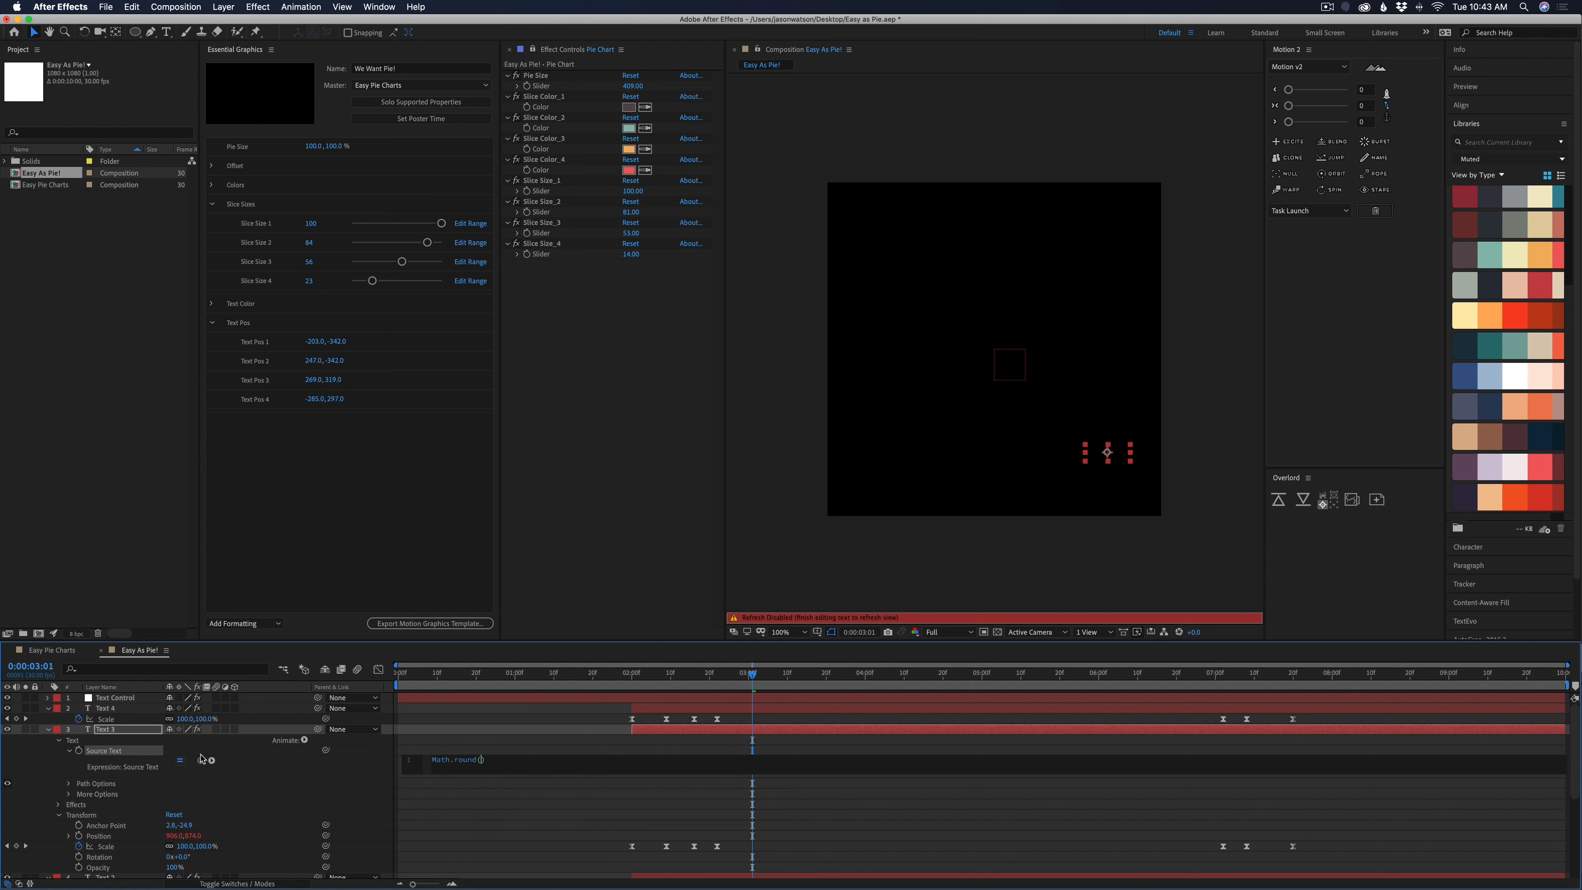
drag(200, 760, 541, 234)
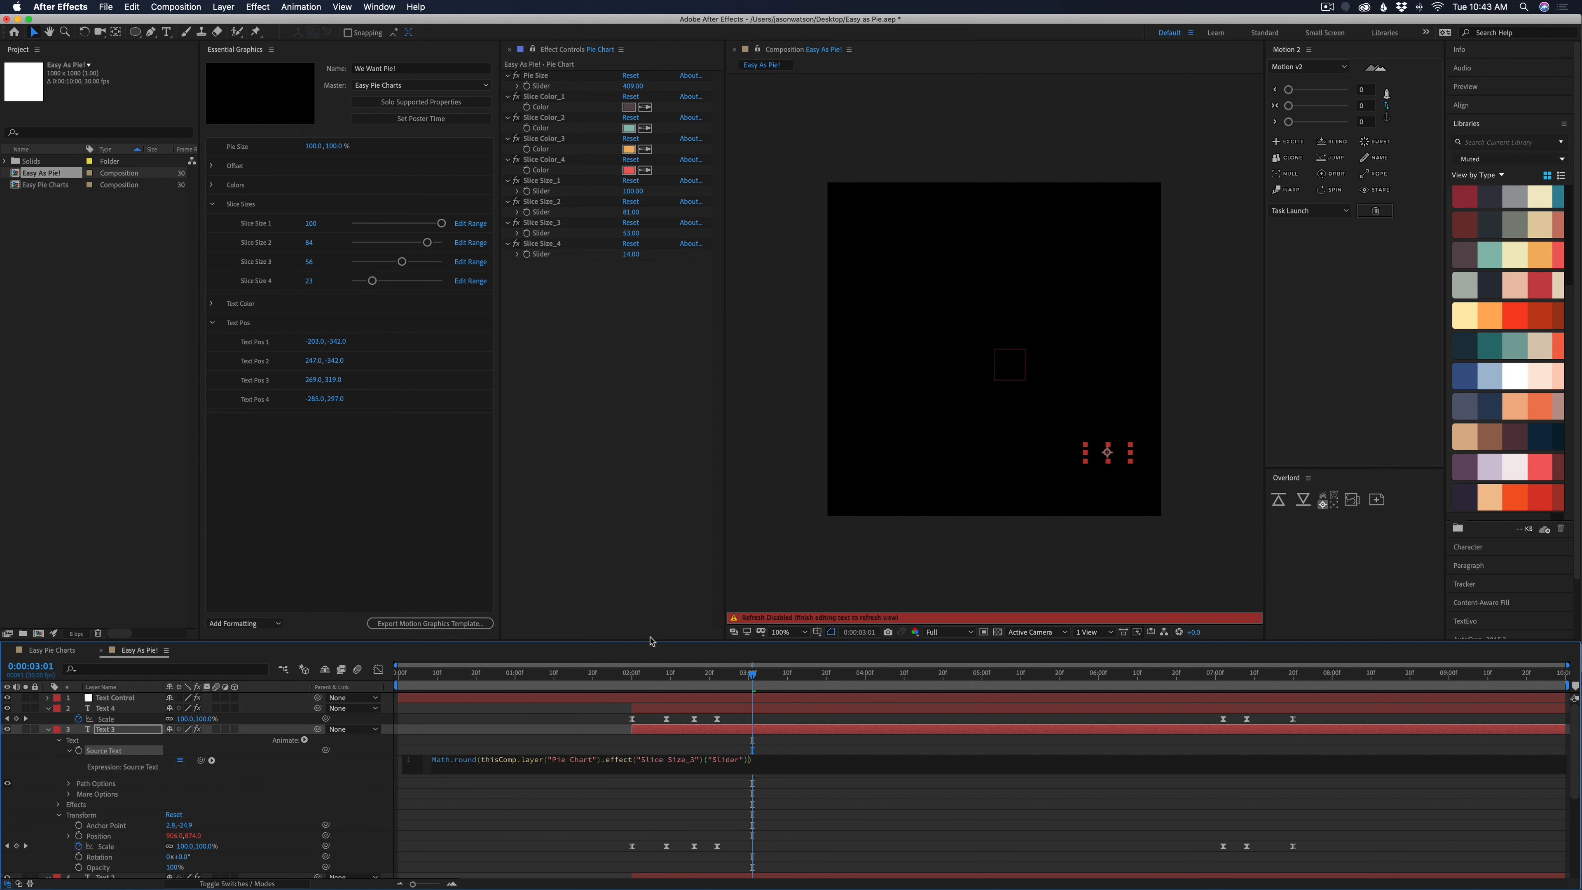
drag(200, 760, 549, 259)
click(1063, 817)
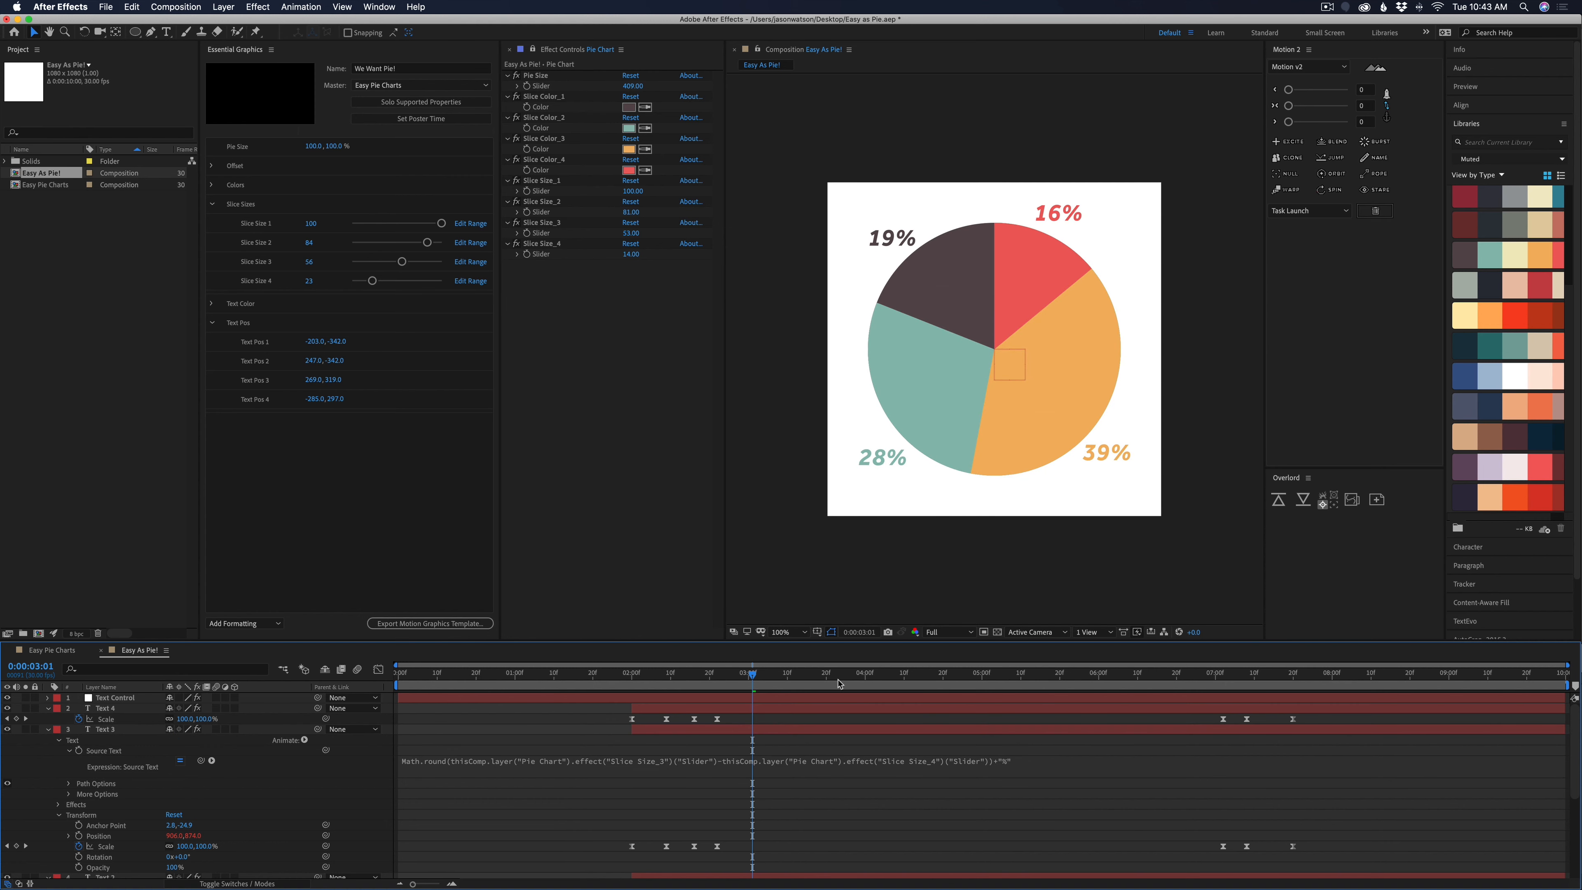
Expand Text 4 and give its Source Text the expression Math.round of the Slice Size_4 slider minus 0
click(48, 707)
click(59, 719)
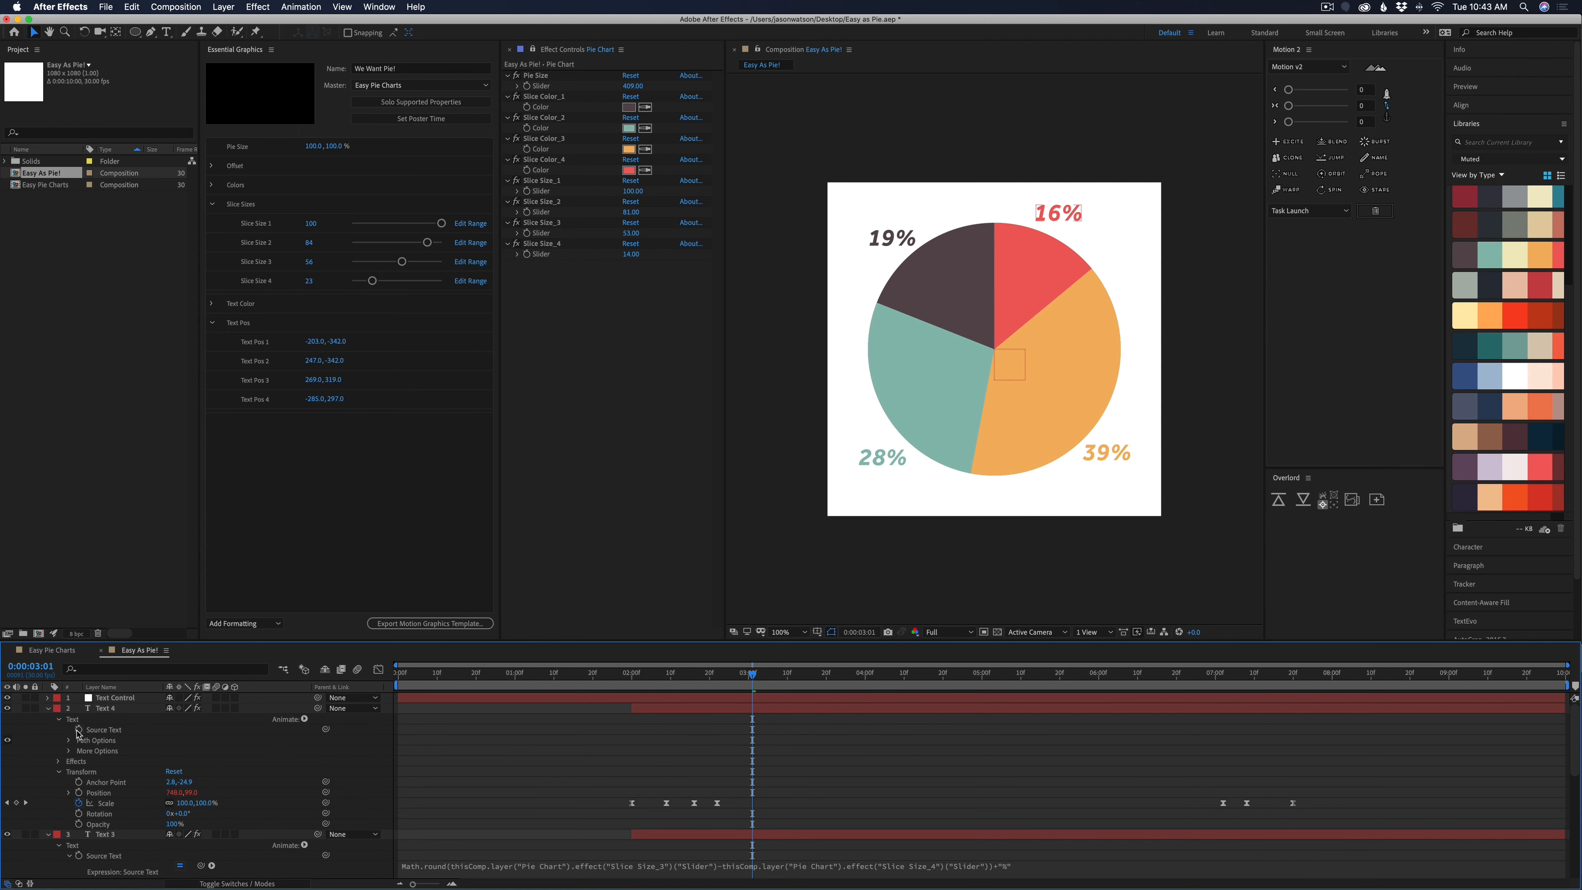
alt+click(78, 730)
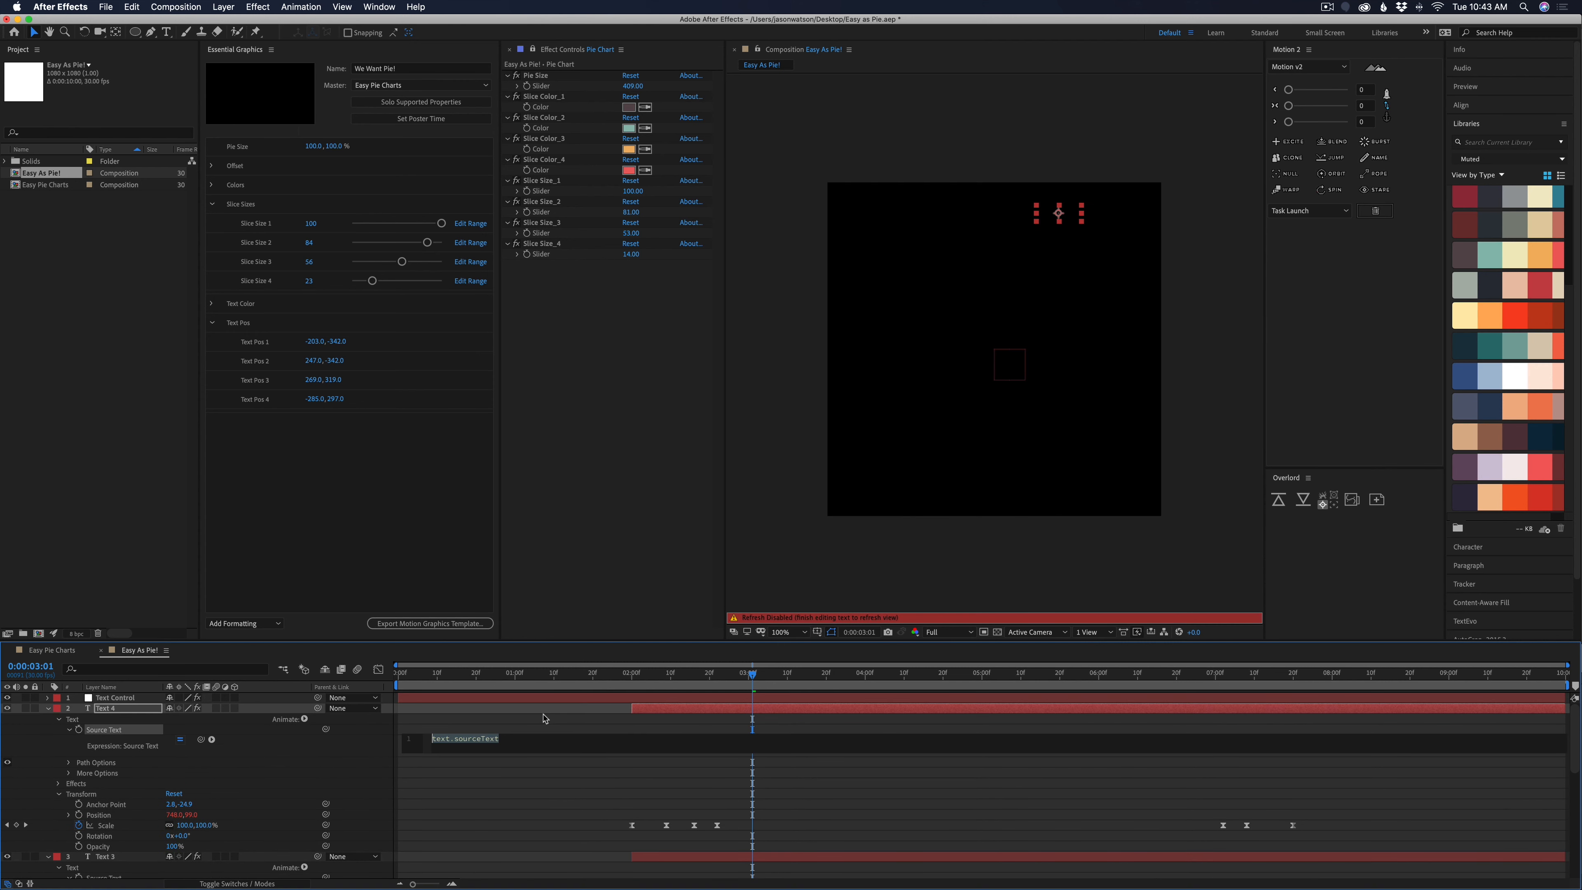
text(Math.round)
key(Return)
drag(200, 739, 543, 257)
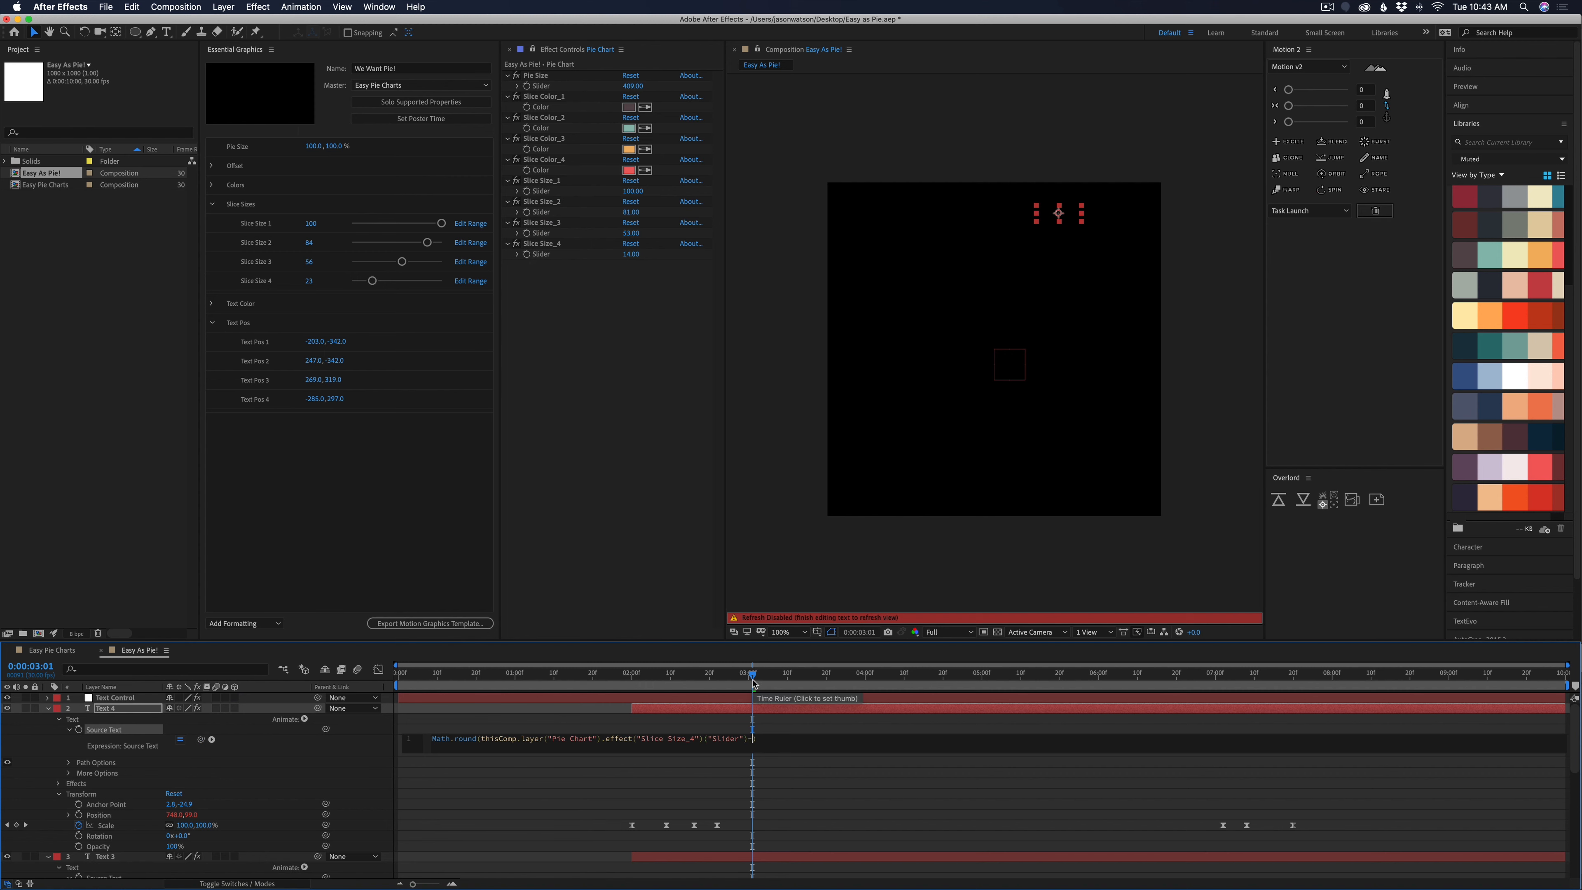
click(784, 789)
Append +"%" to Text 4's Source Text expression and change Slice Size_4 to 30
click(756, 740)
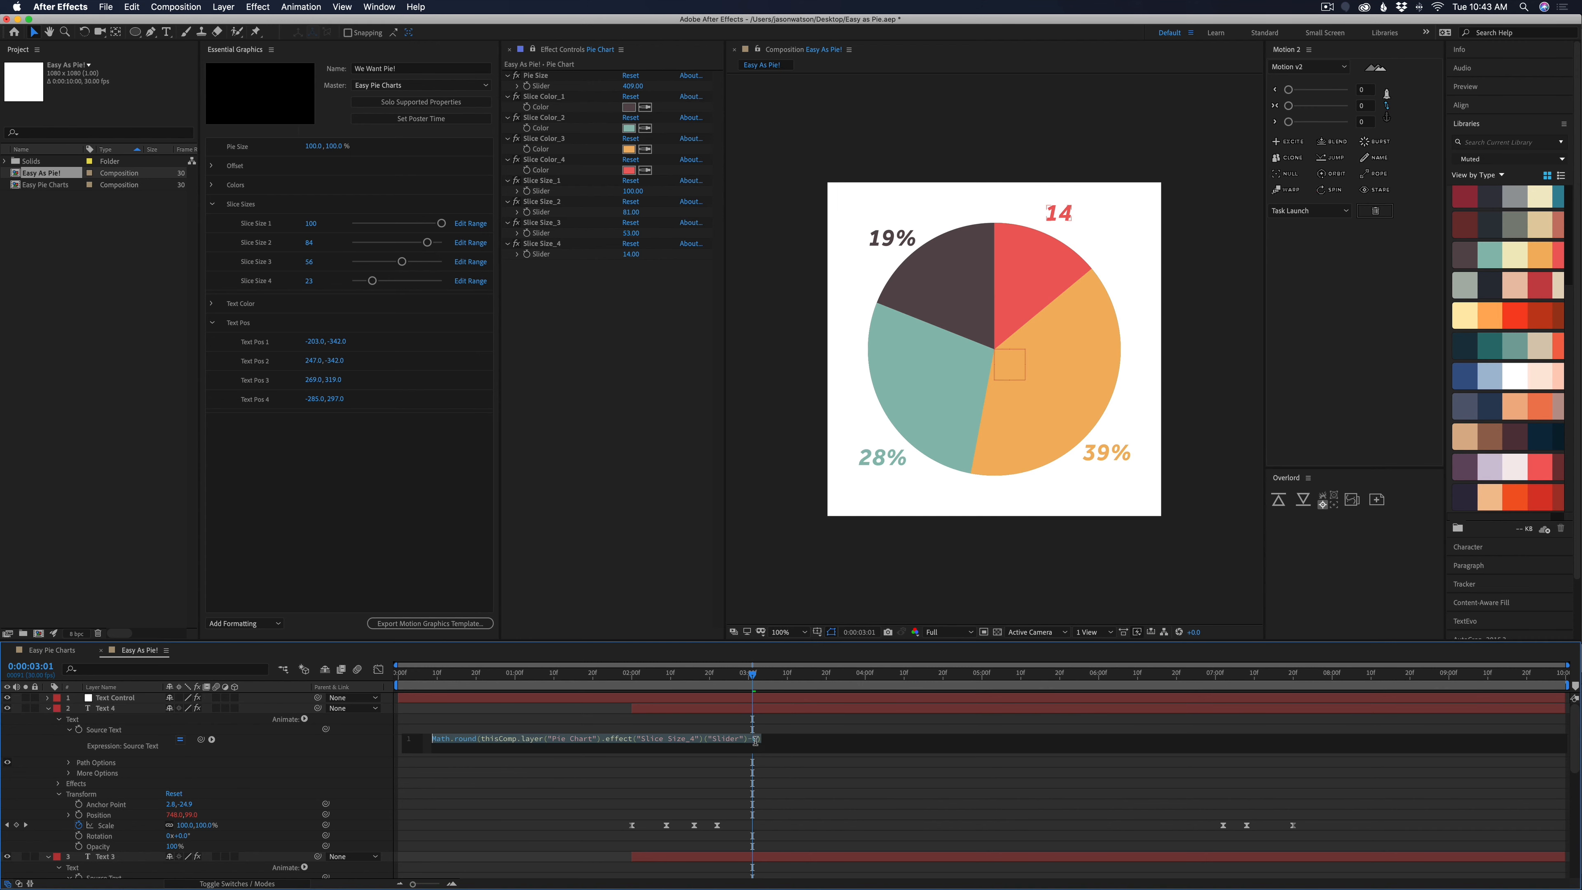
click(790, 739)
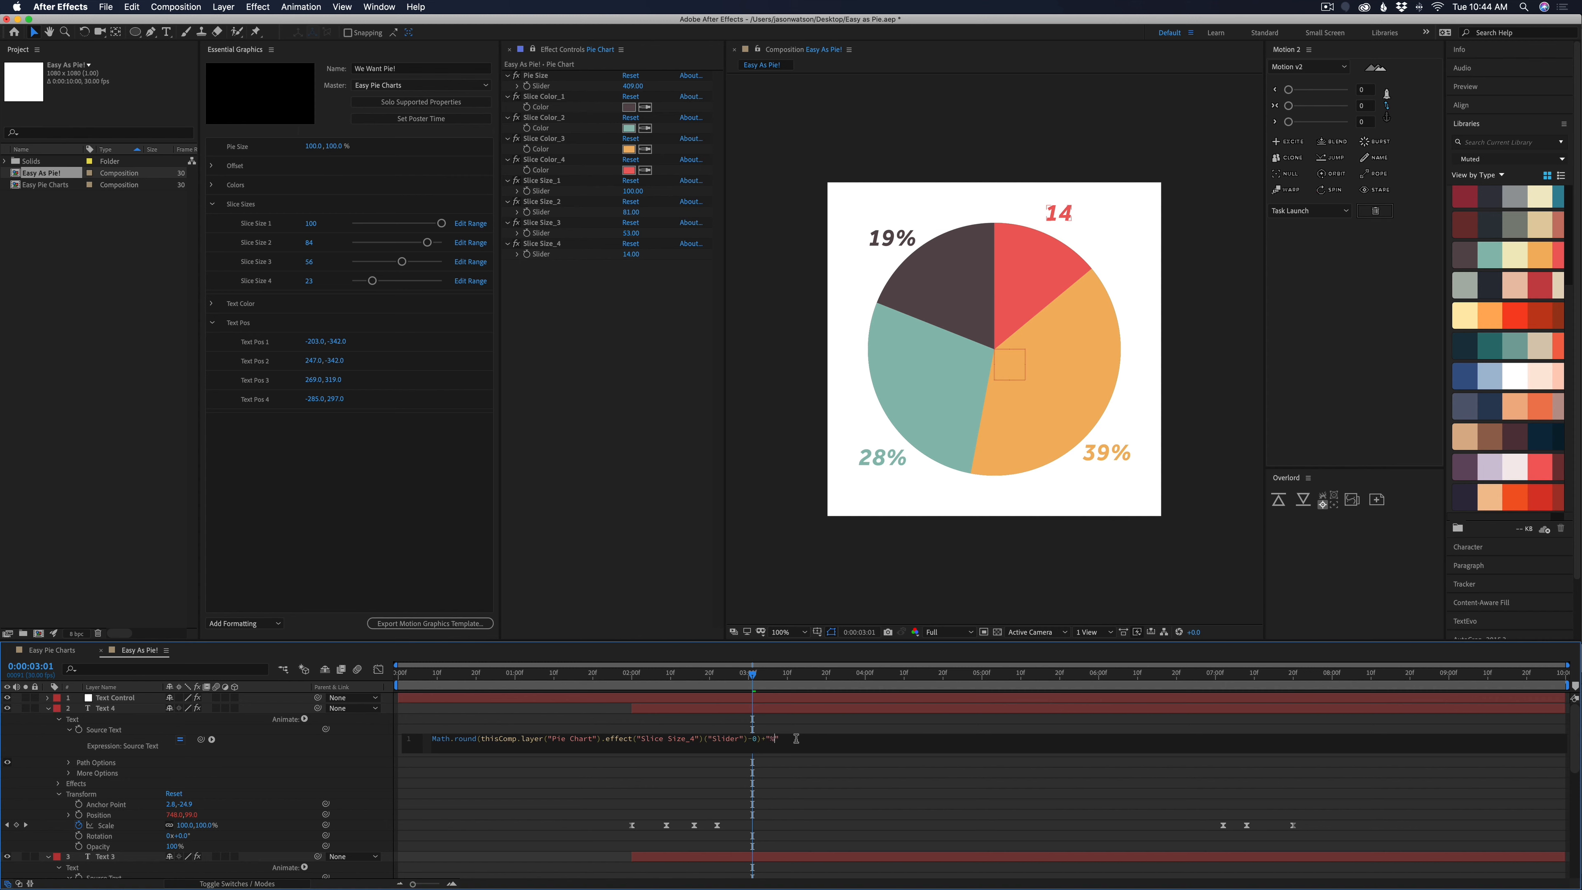
click(791, 778)
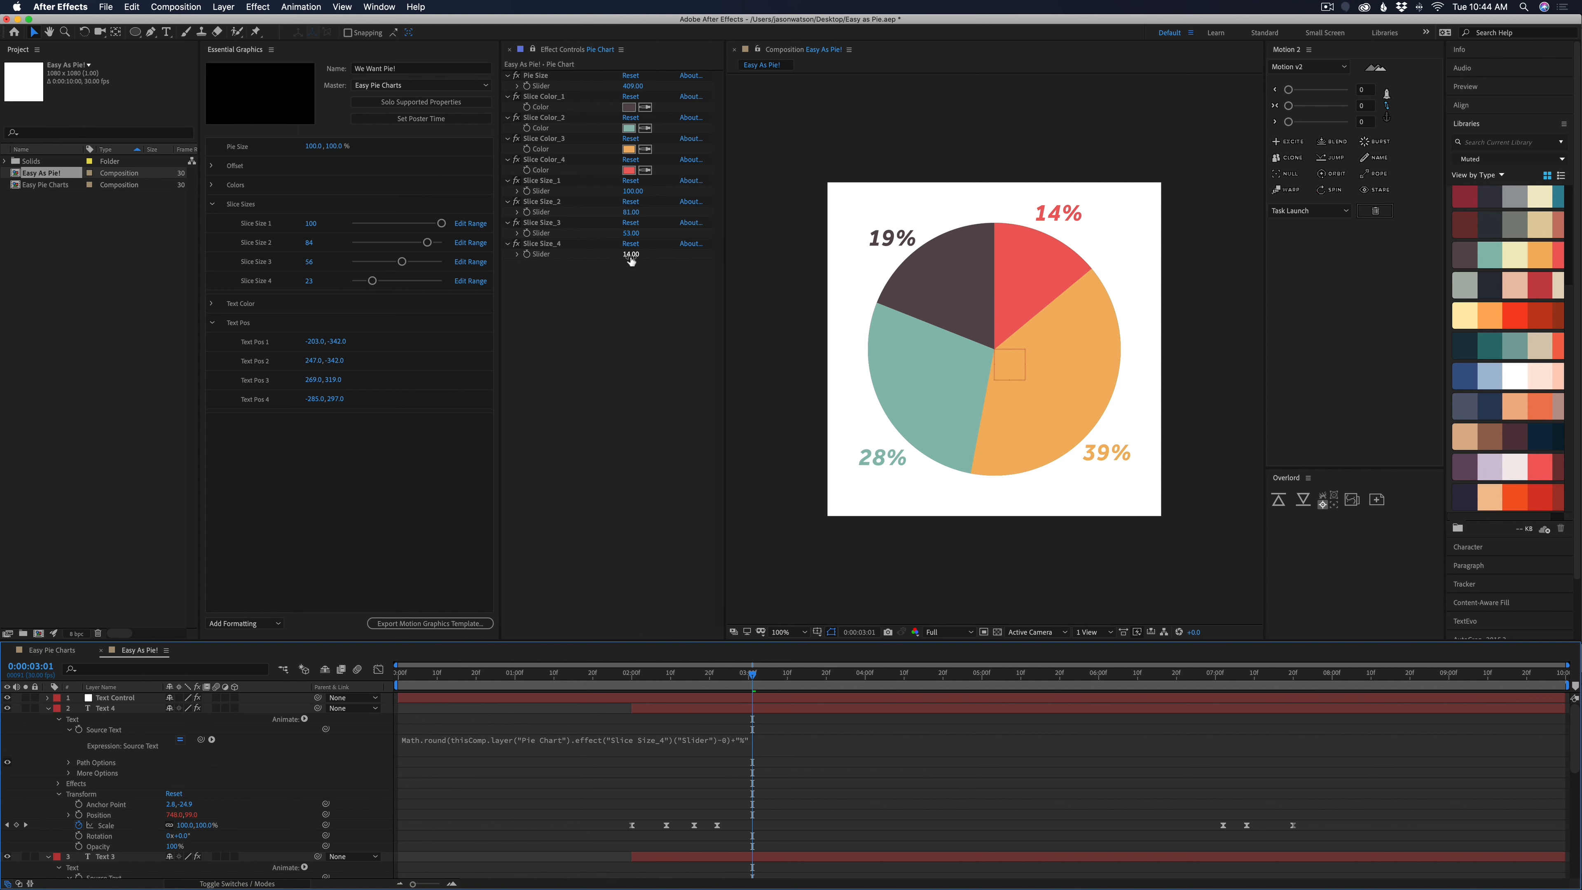
drag(631, 261, 672, 273)
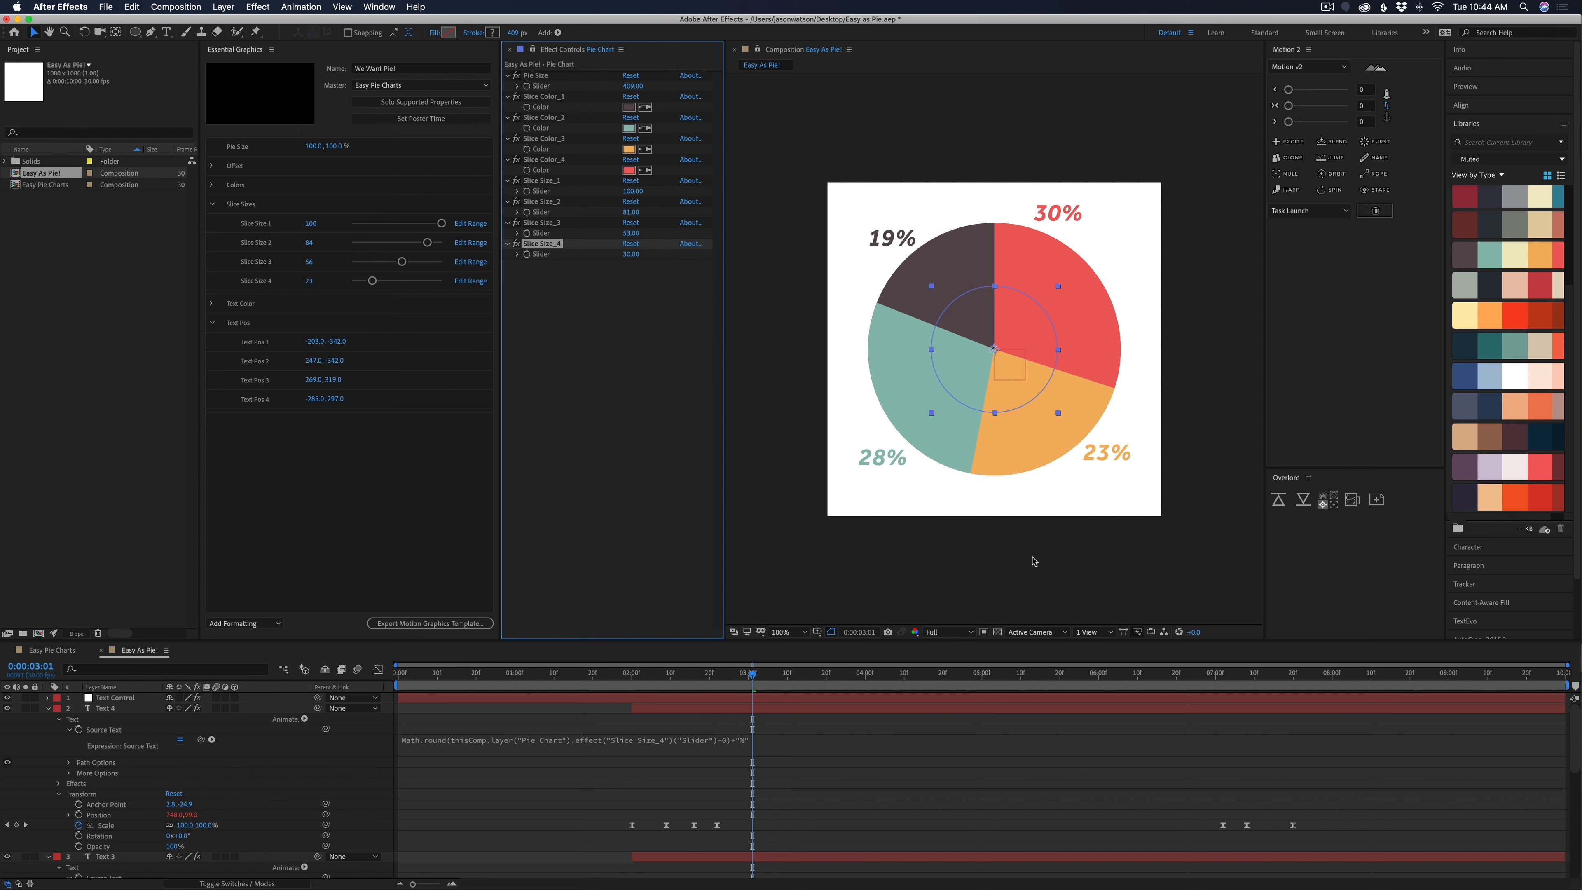
Show only the keyframed properties, move the labels' closing Scale keyframes earlier, and stagger the Text layers two frames apart from Text 1 up to Text 4
drag(752, 676, 1190, 716)
key(super+shift+a)
key(u)
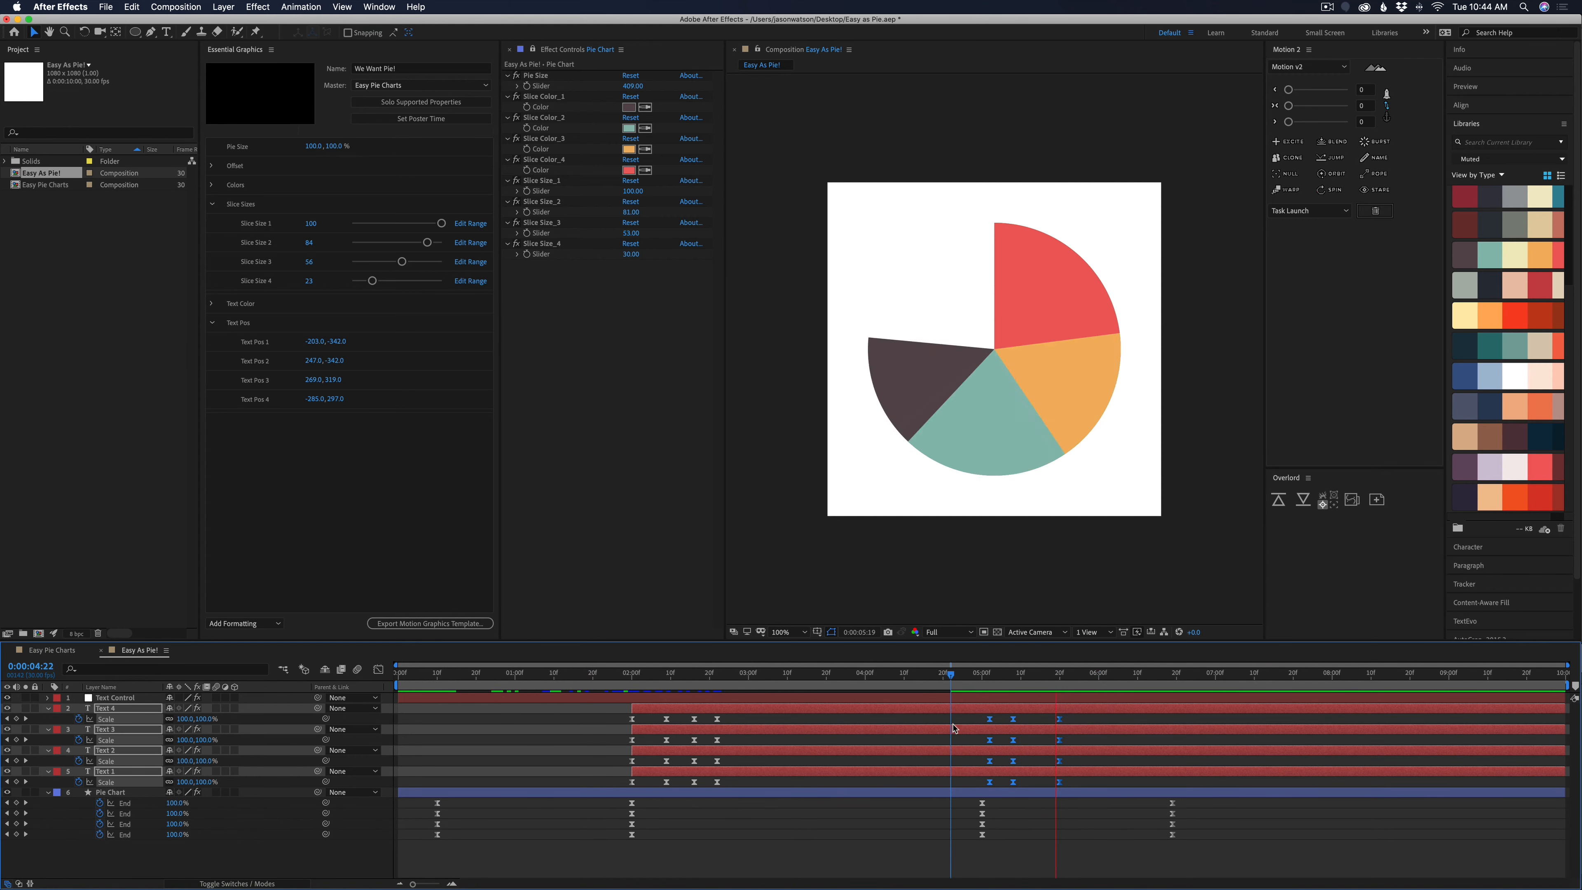
drag(947, 697, 654, 697)
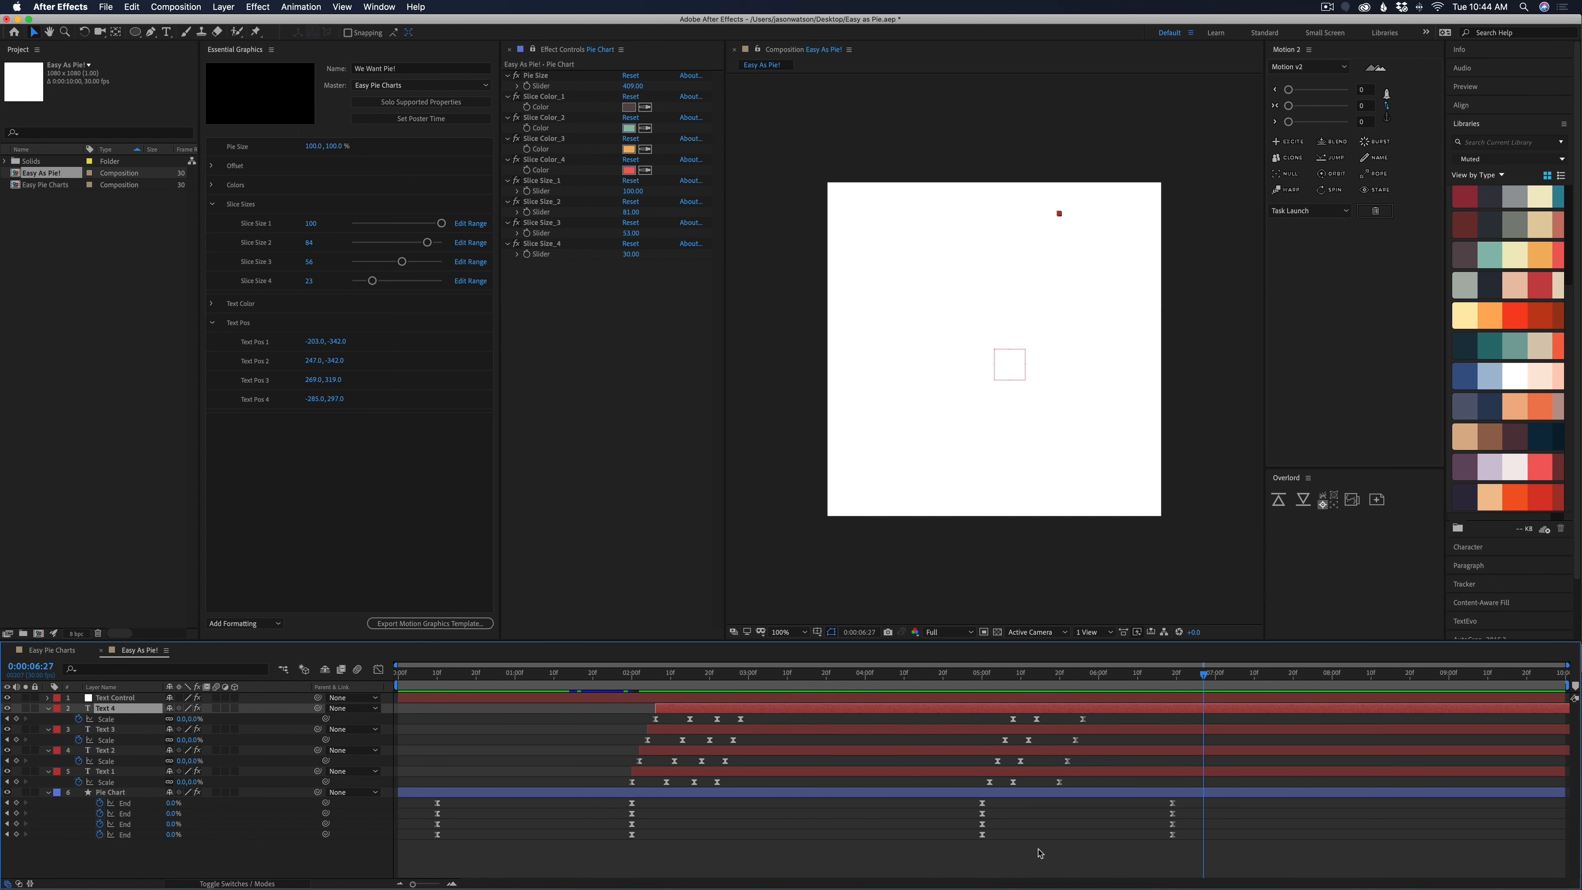
Collapse all layers in the timeline and close the Slice Sizes and Text Pos groups of the Essential Graphics template
click(1034, 847)
key(u)
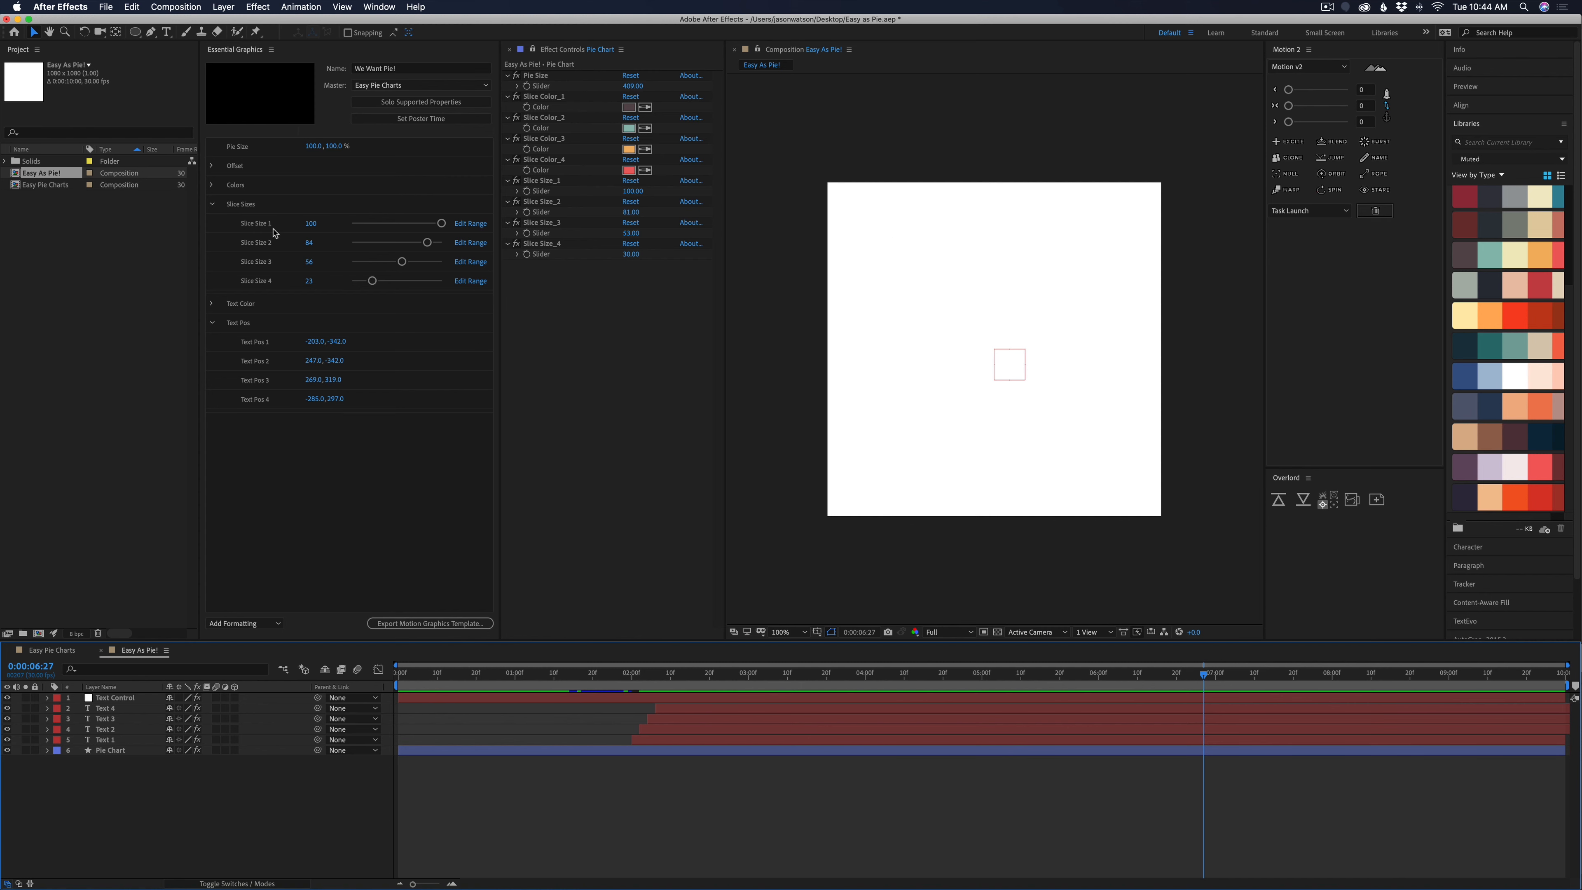
click(214, 204)
click(213, 242)
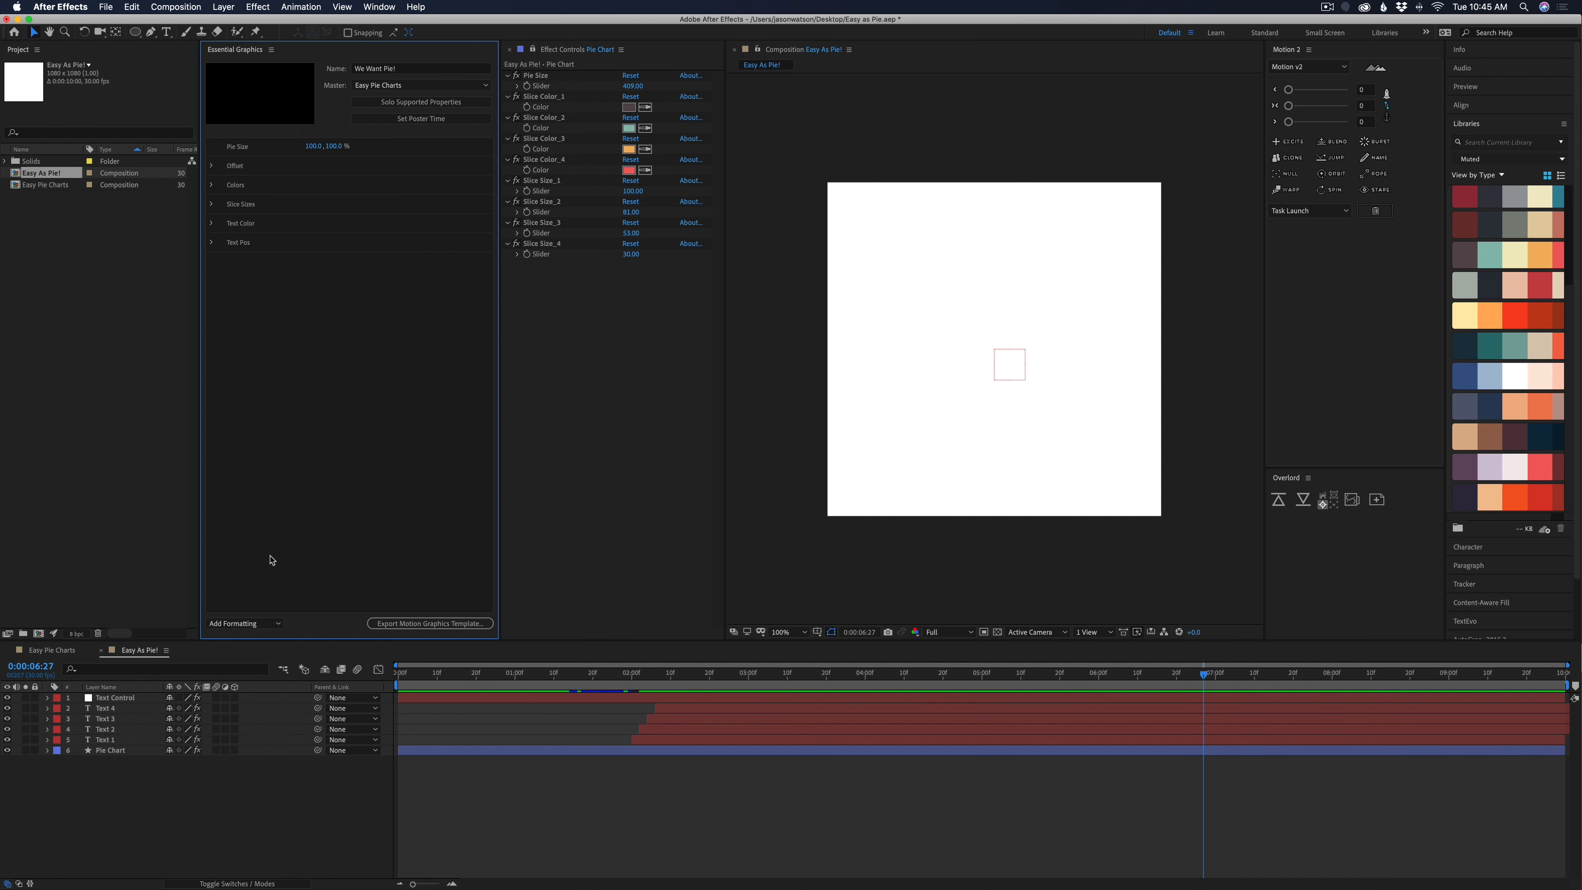
Switch the Essential Graphics master composition to Easy As Pie! and name the template "New Pie Chart!"
click(533, 52)
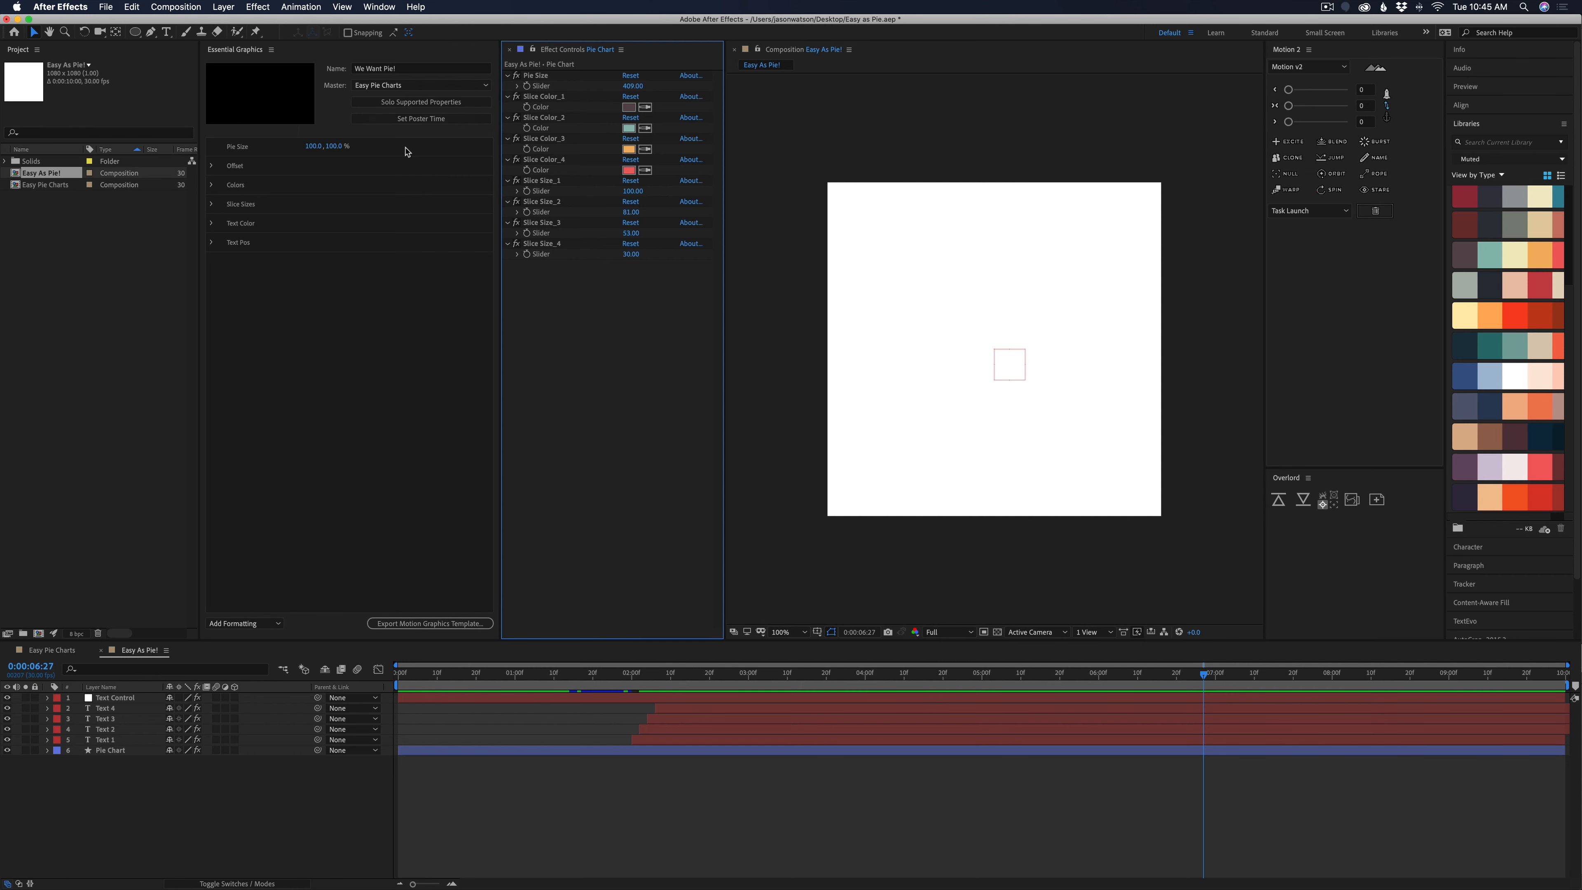
click(195, 770)
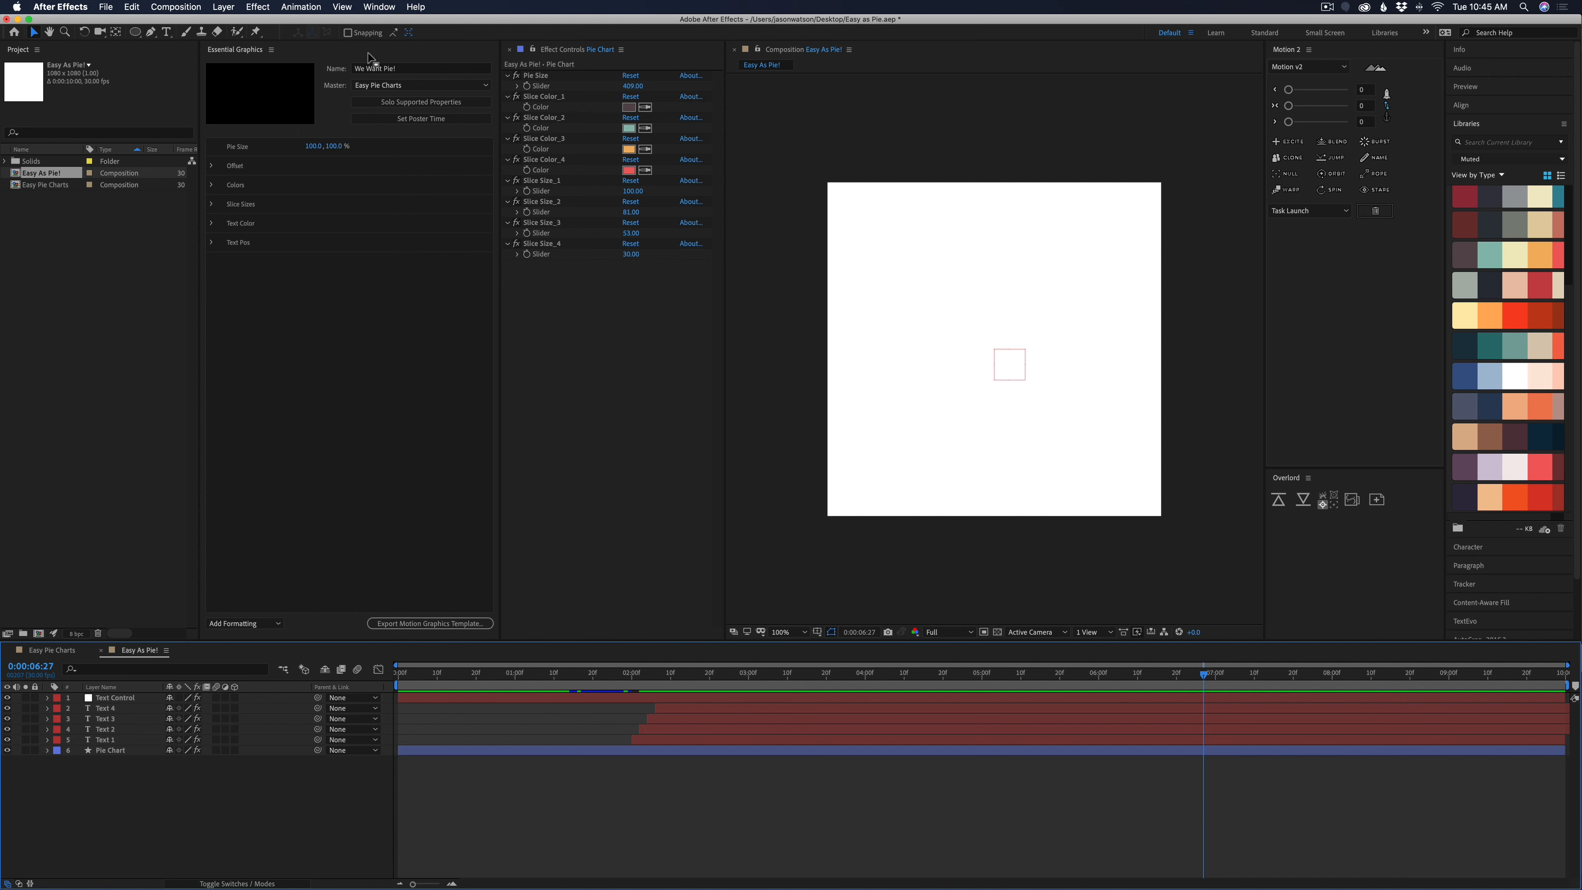
click(366, 87)
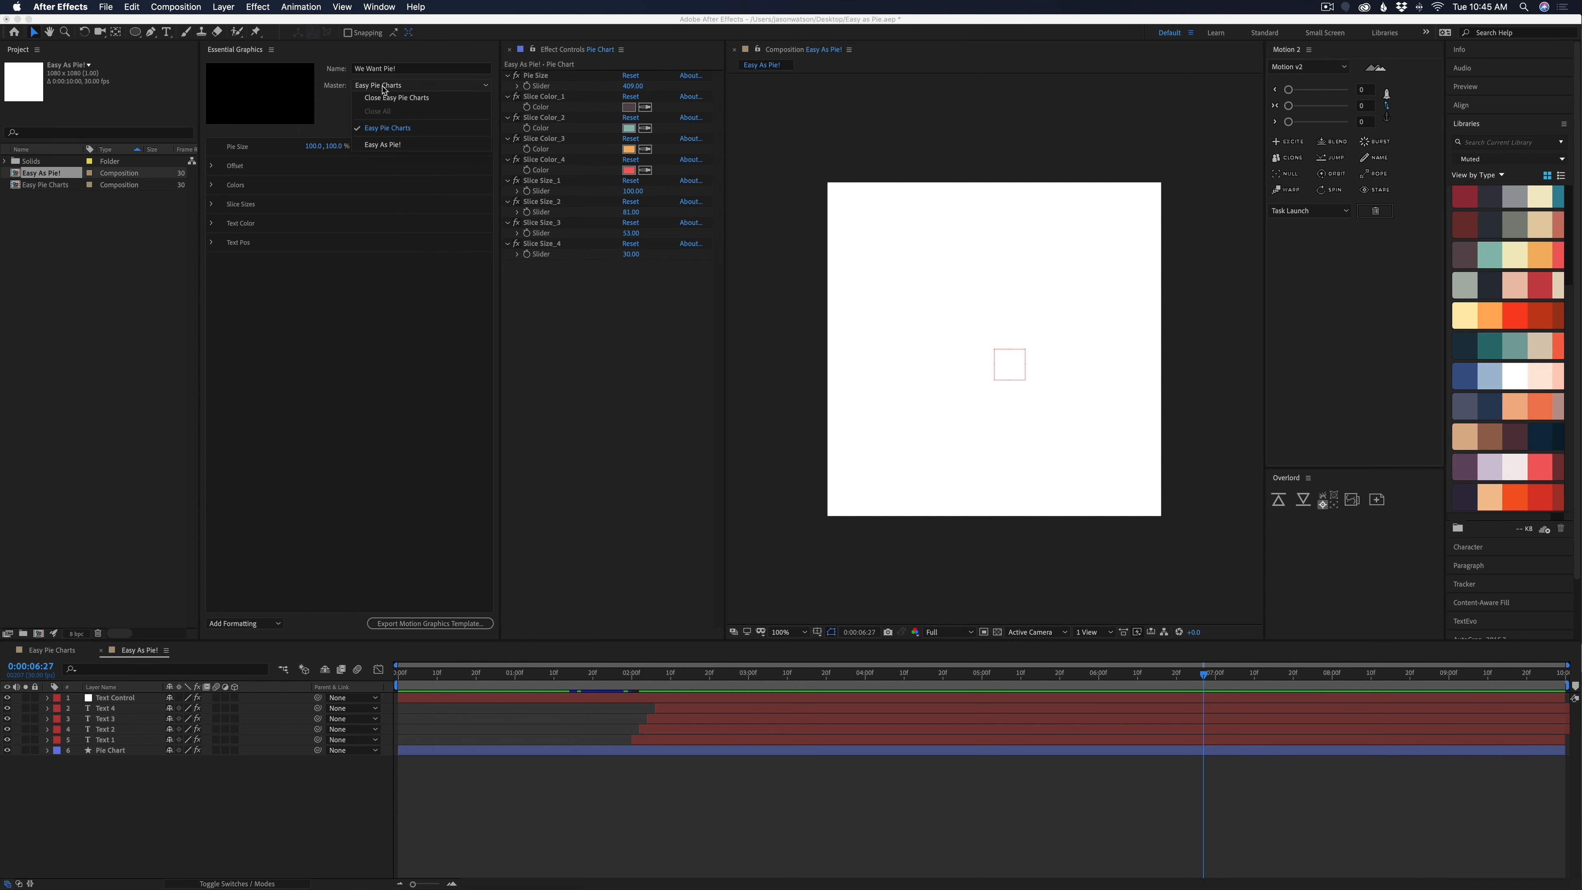
click(399, 145)
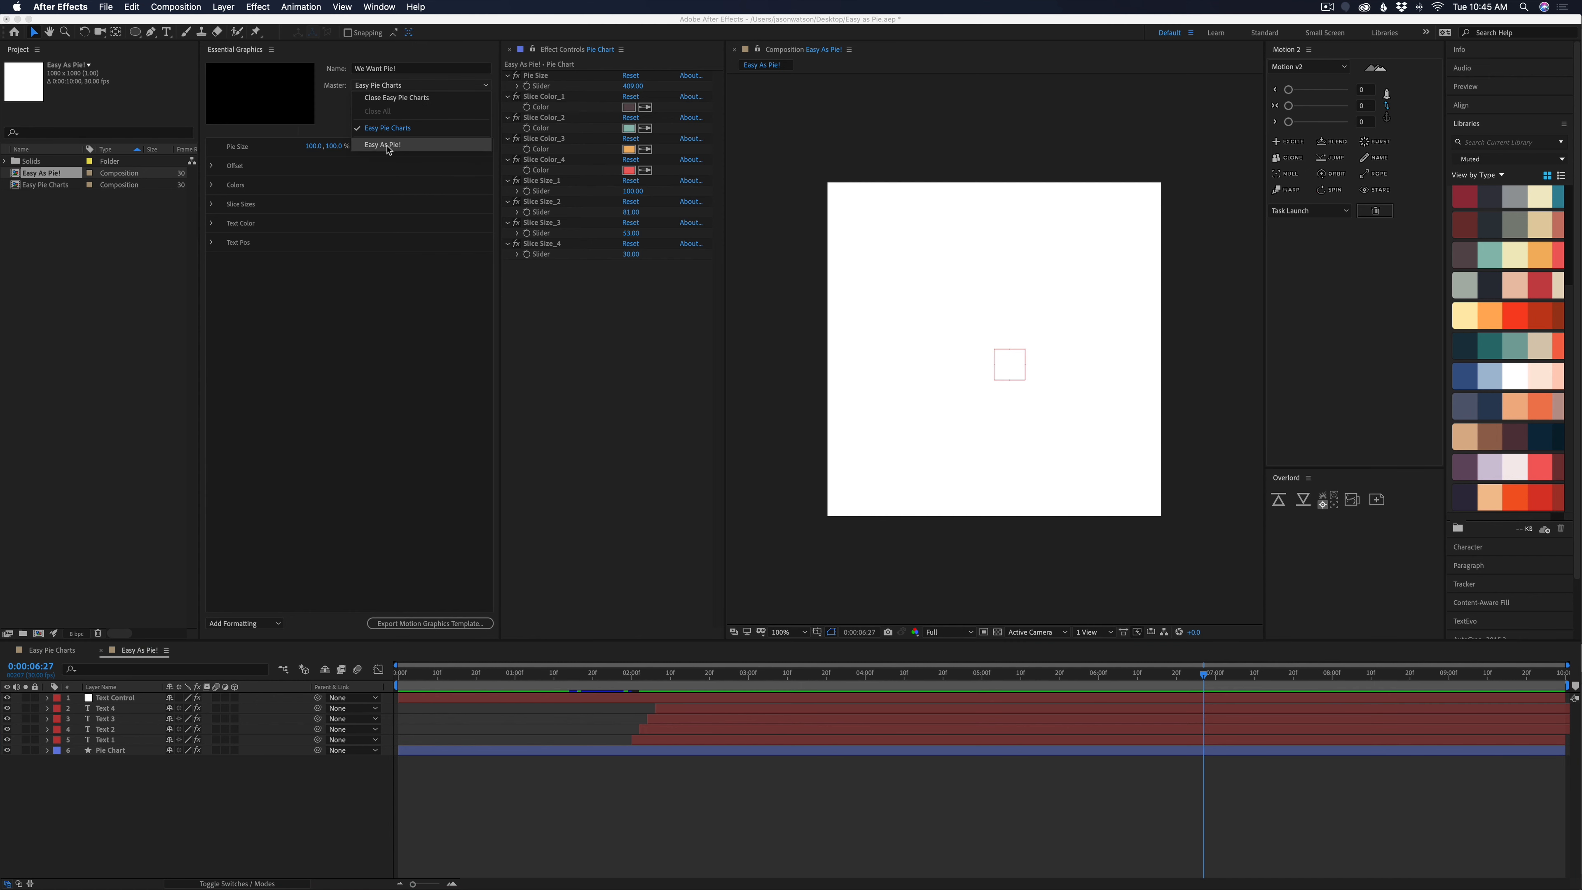
click(384, 70)
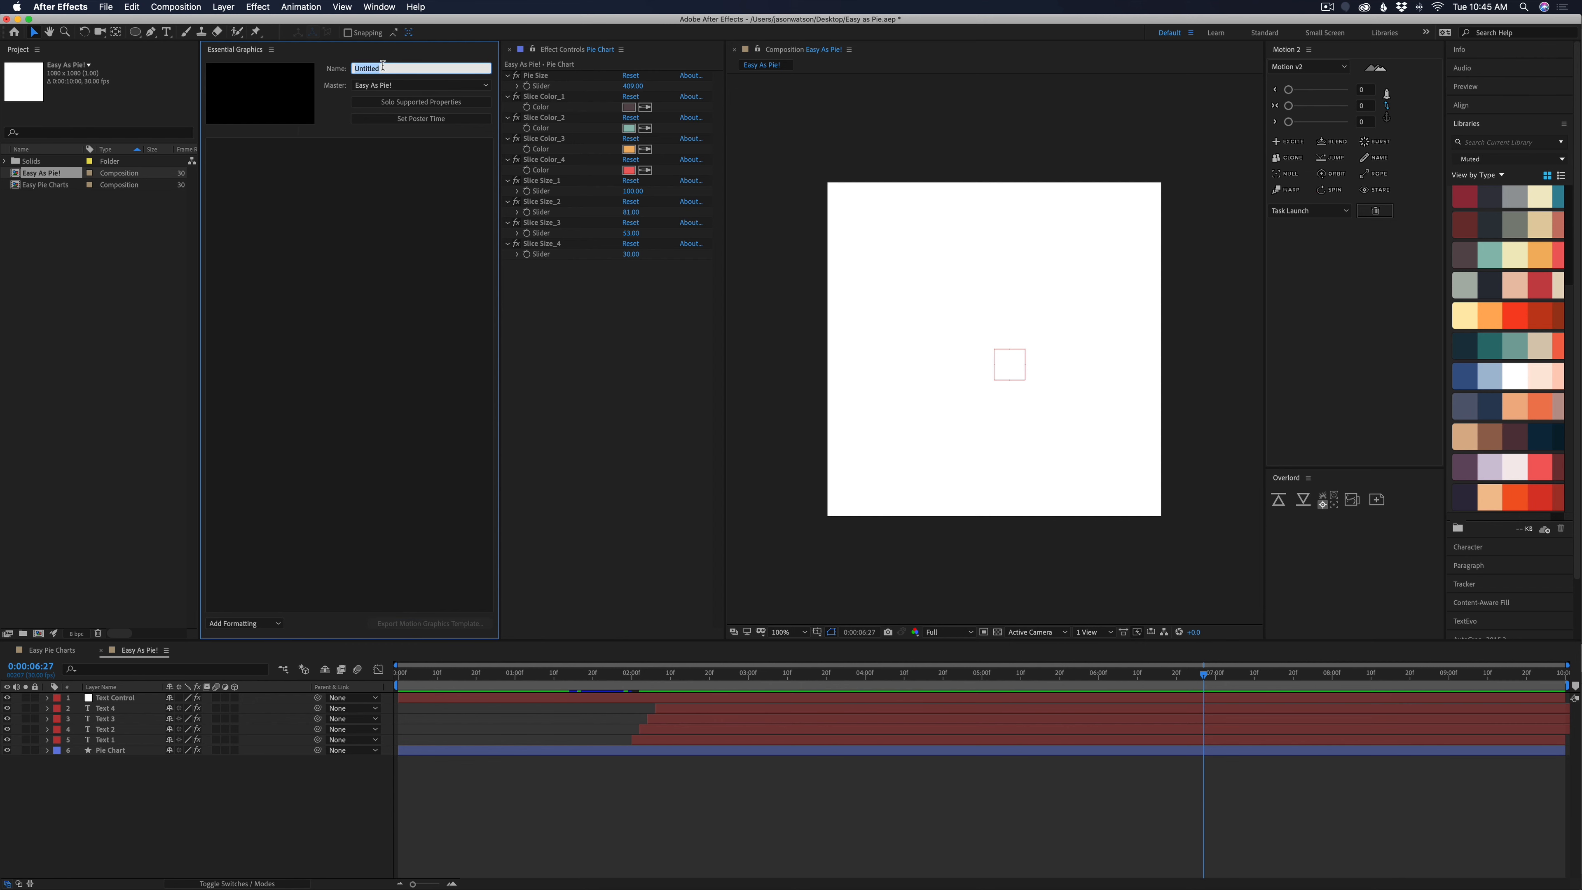
text(New Pie Chart!)
click(392, 187)
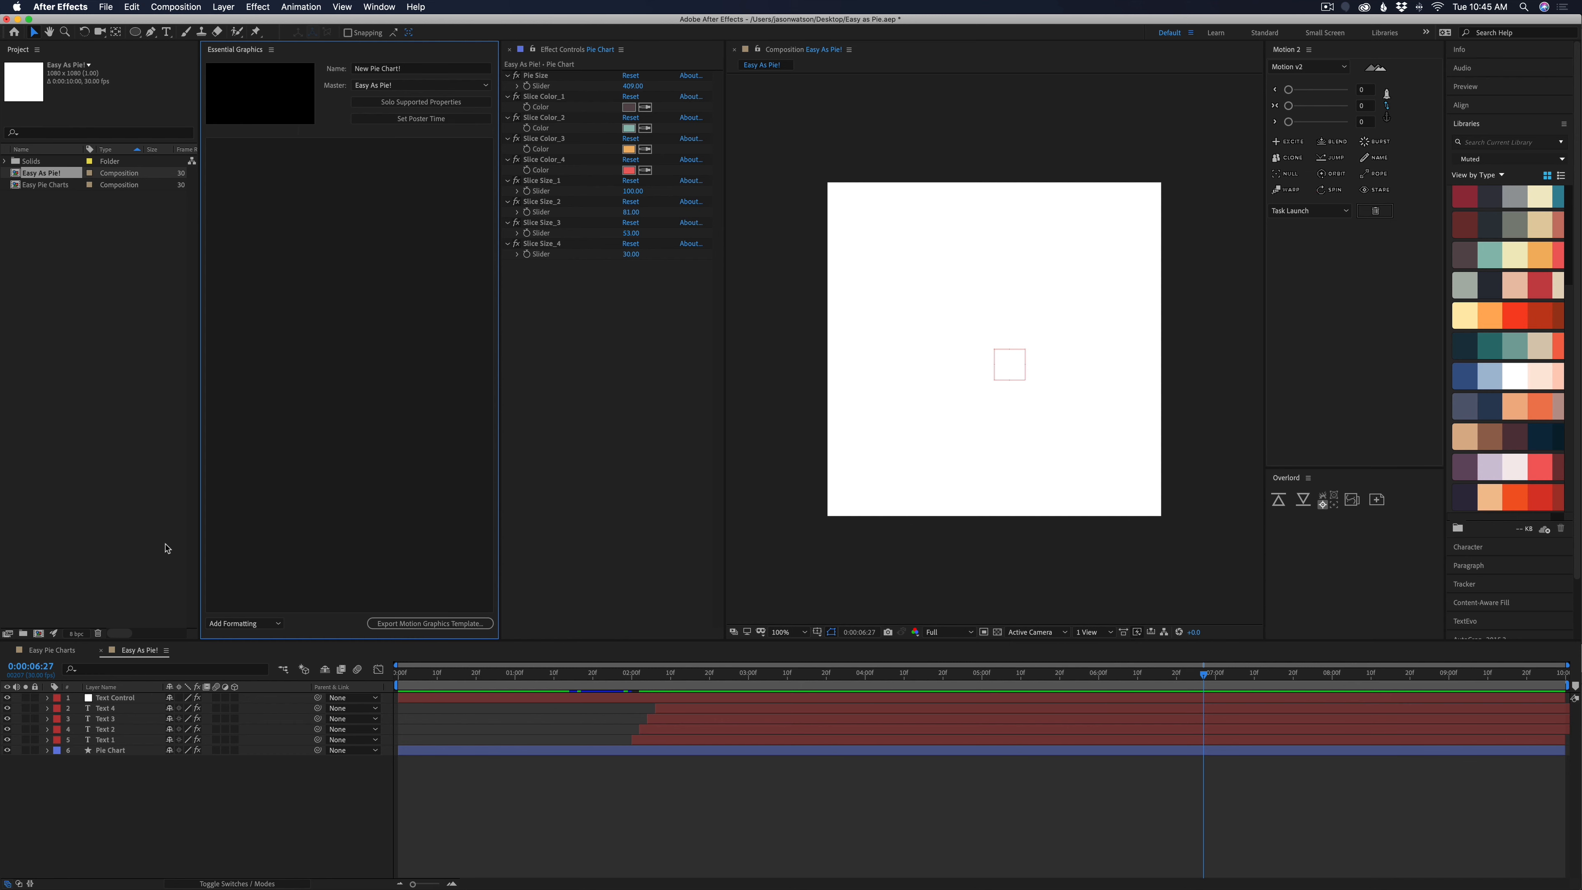
Expand the Pie Chart layer's effects, add the Pie Size slider to the template, and name the control Size
click(128, 751)
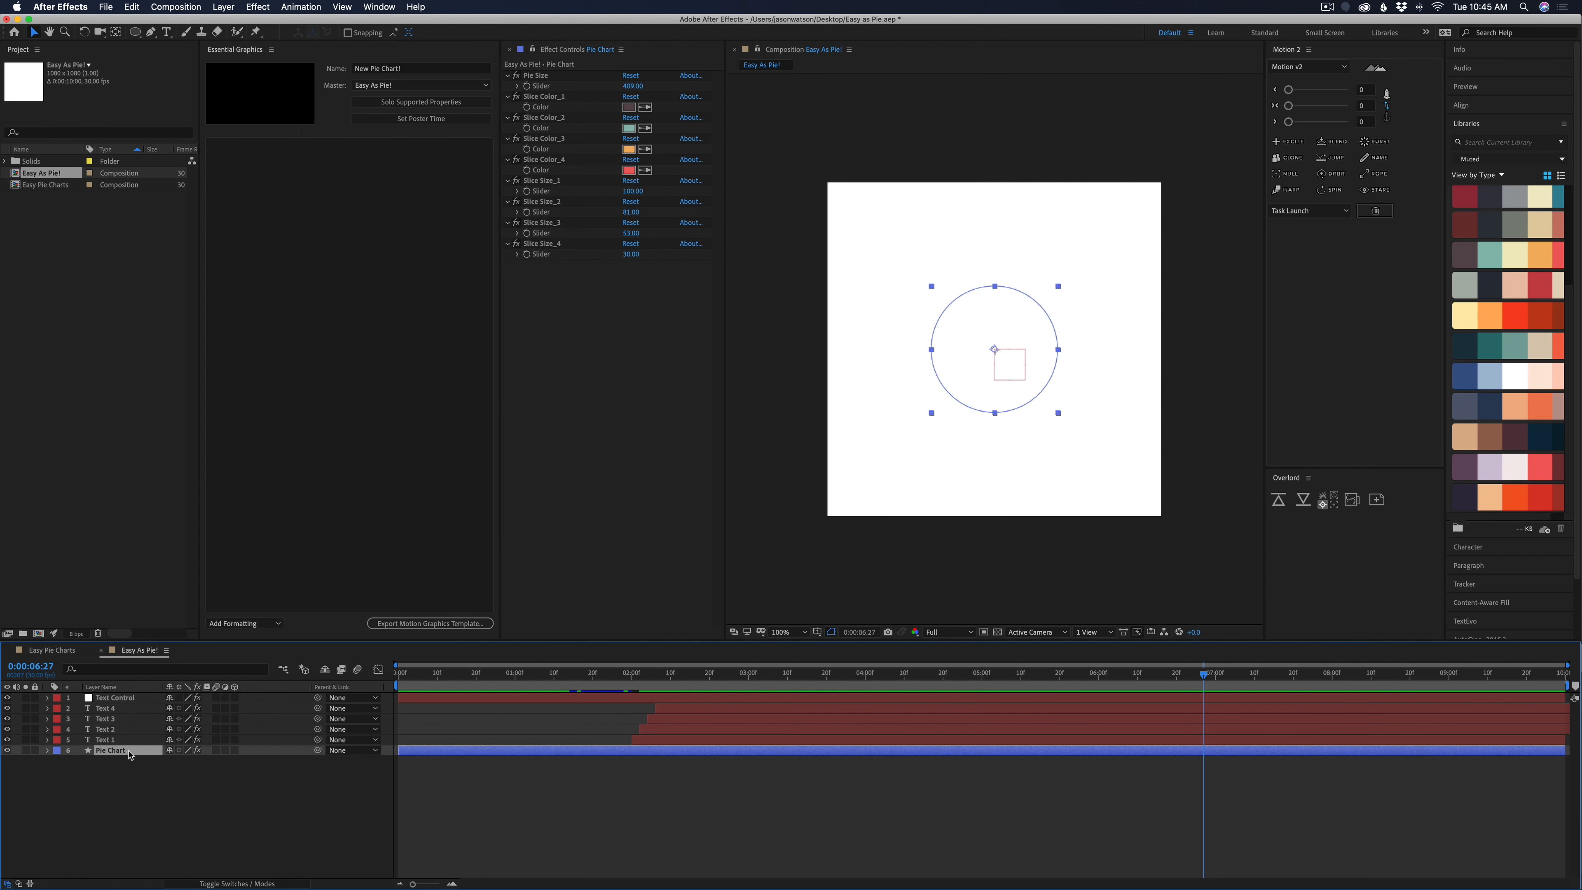
click(47, 751)
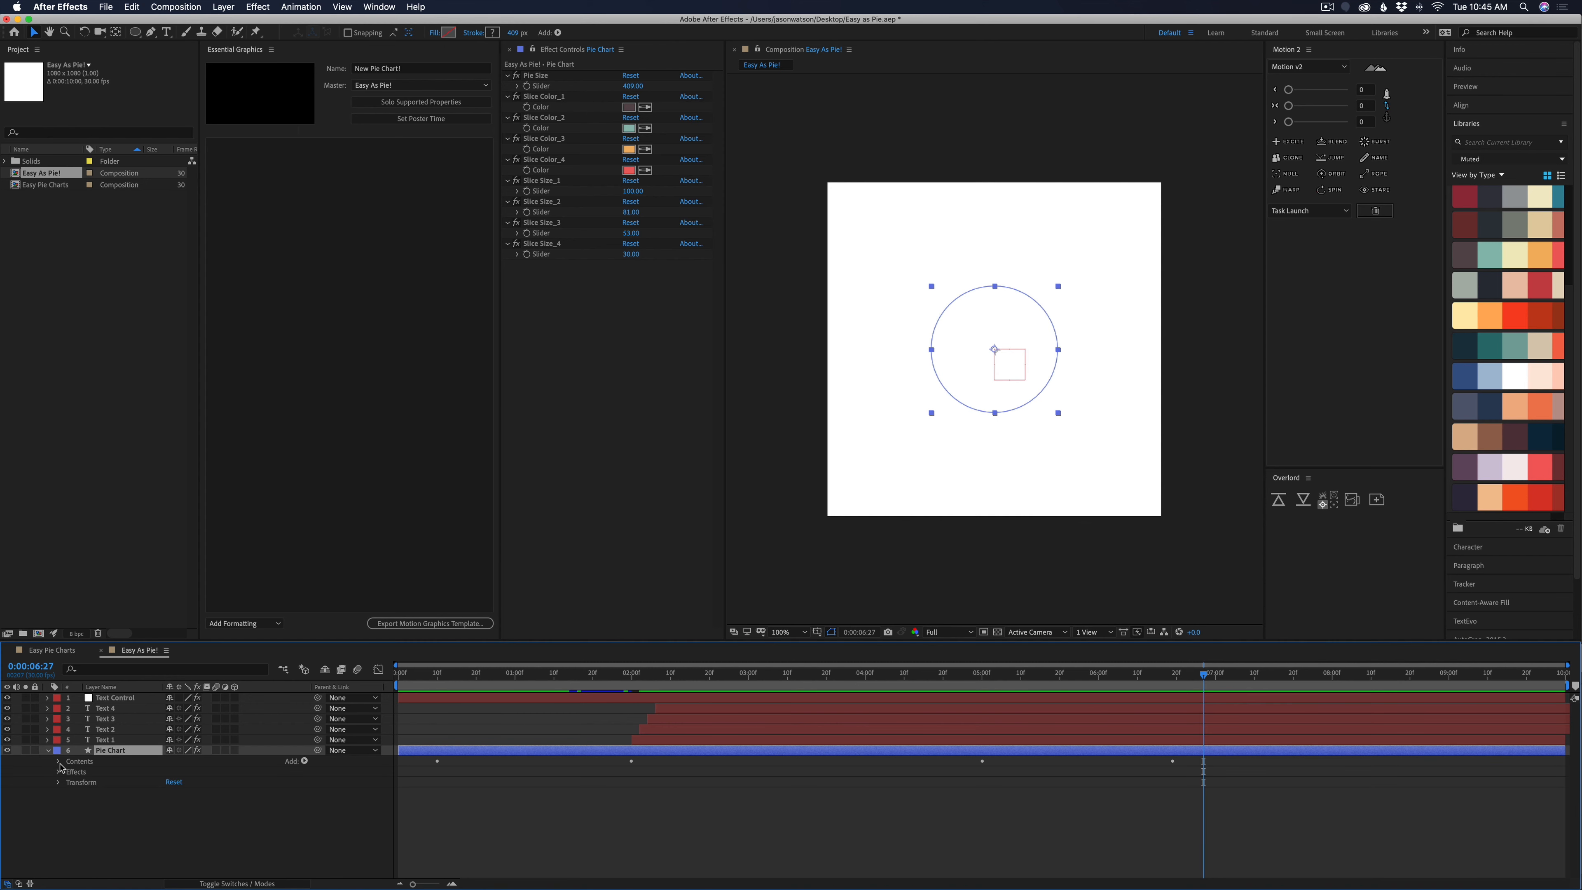
click(58, 762)
click(60, 761)
click(59, 773)
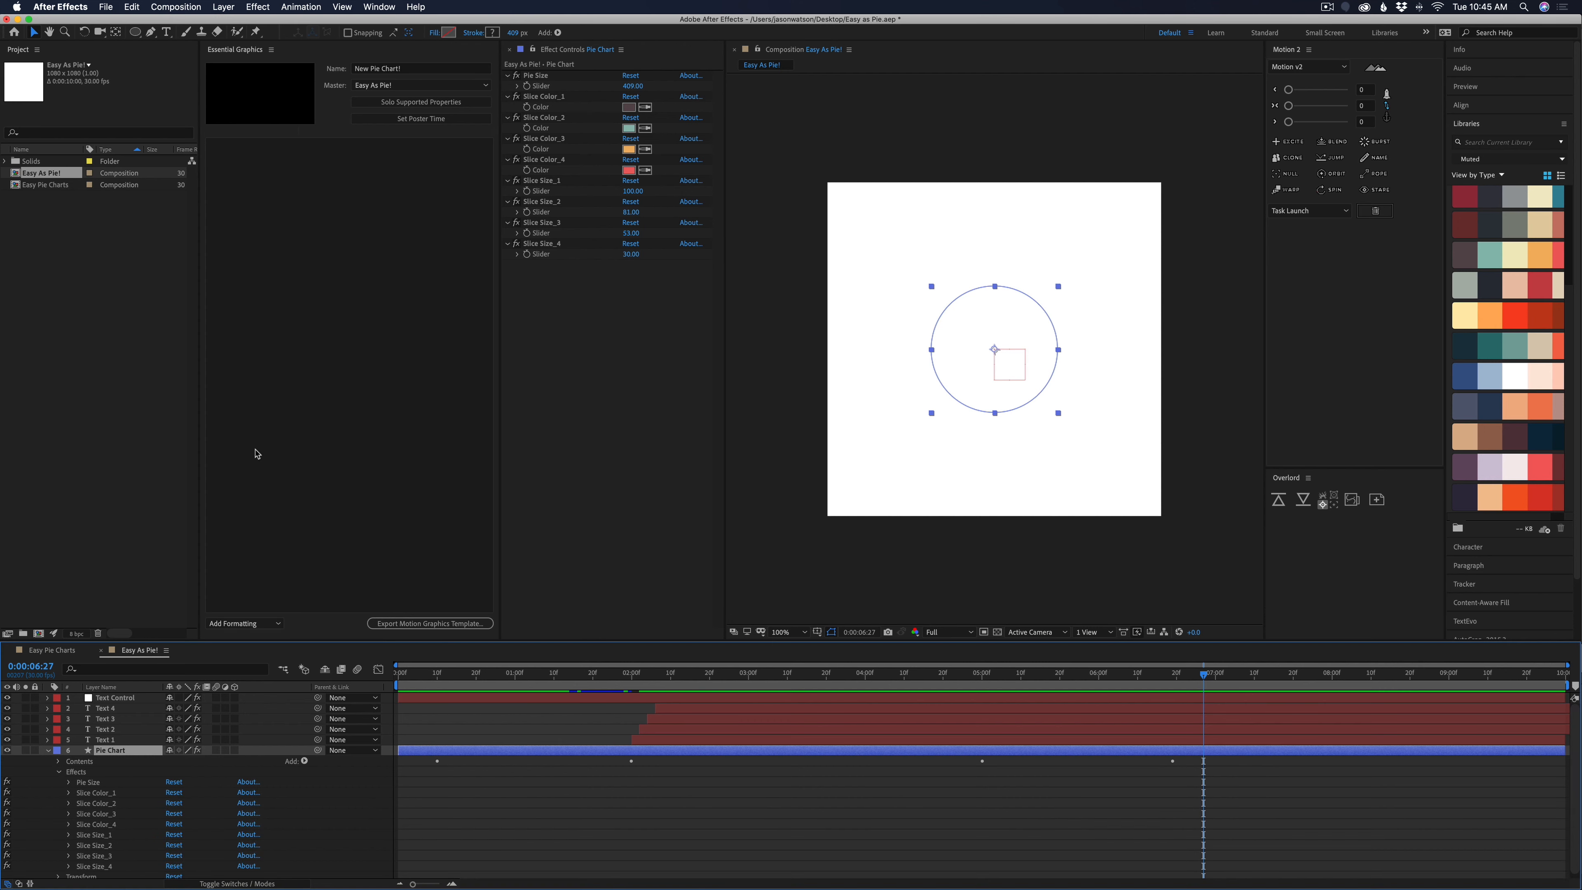
click(68, 782)
drag(107, 795, 259, 260)
click(256, 146)
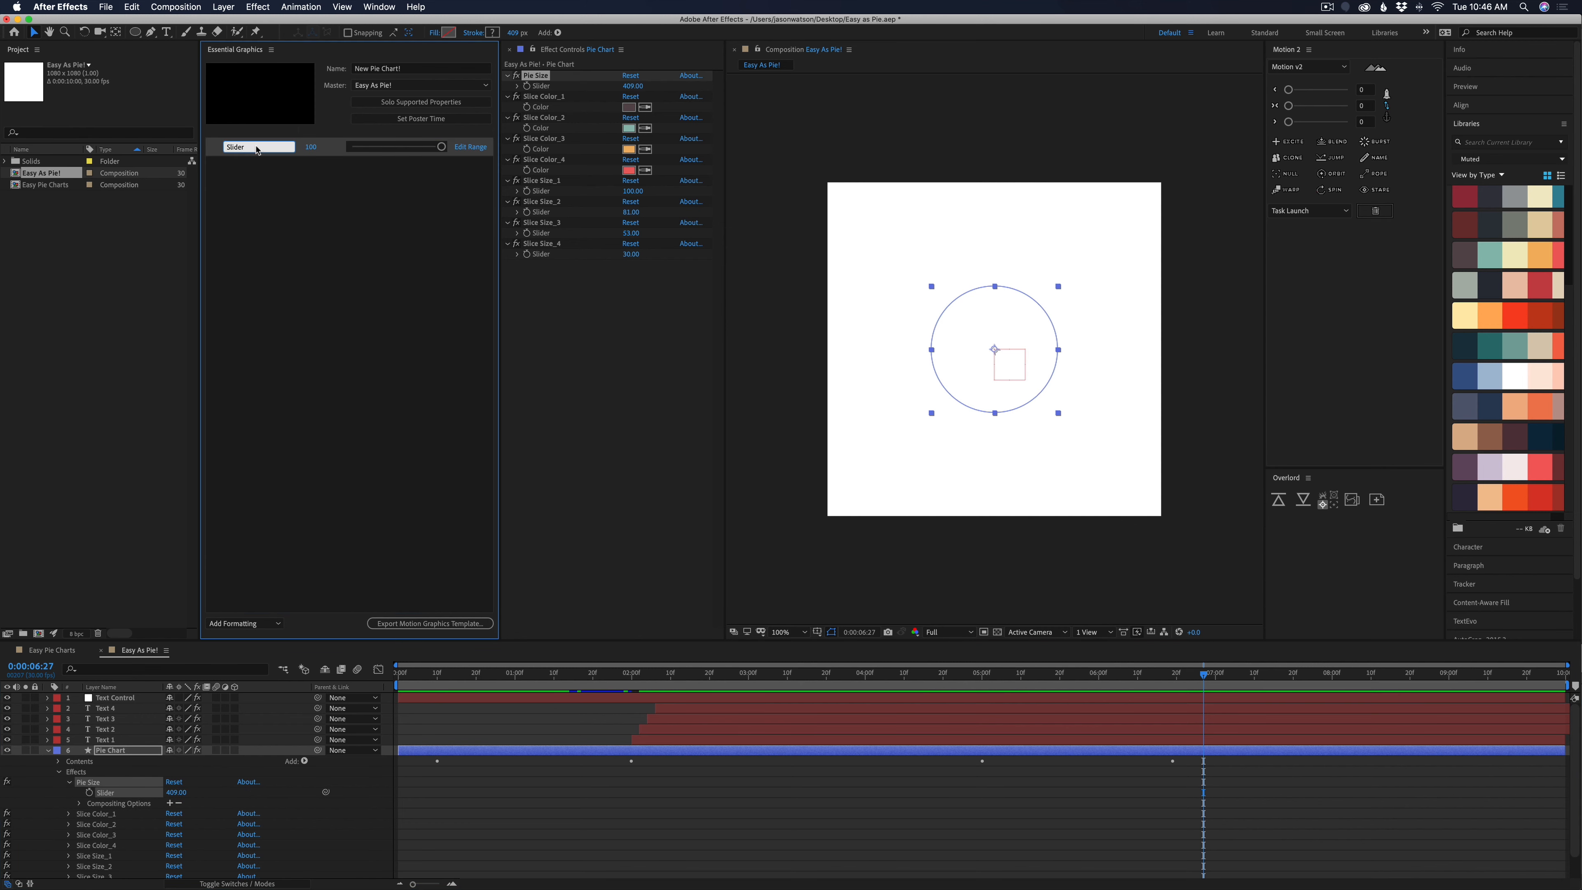
text(Siz)
click(245, 194)
At 0:00:03:07, extend the Size control's slider range to 1000 and set its value to about 378
drag(746, 673, 775, 673)
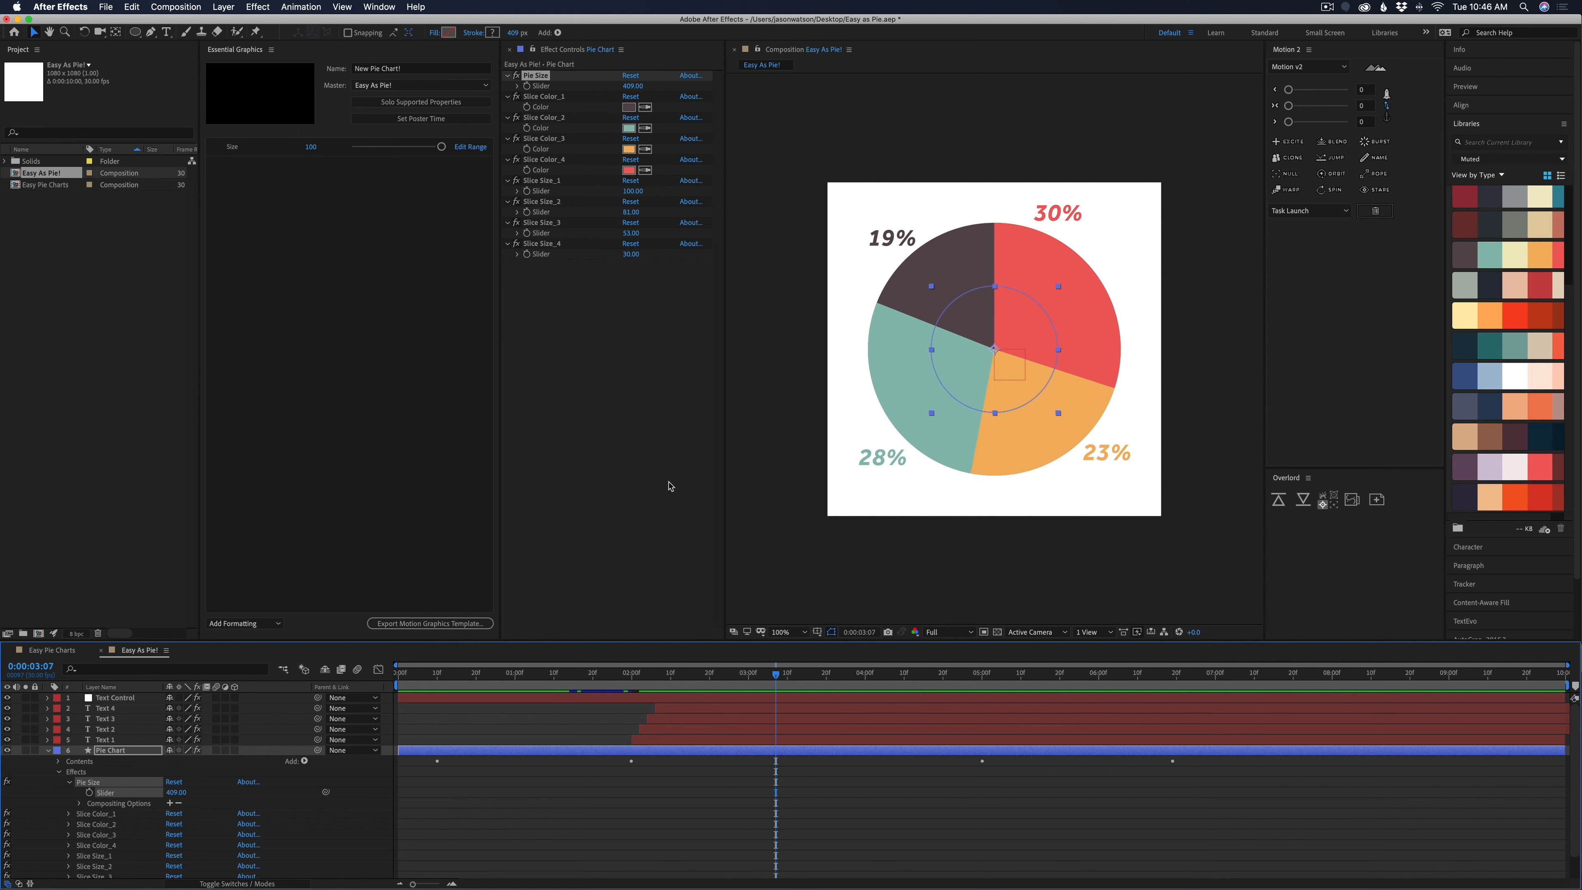
click(441, 148)
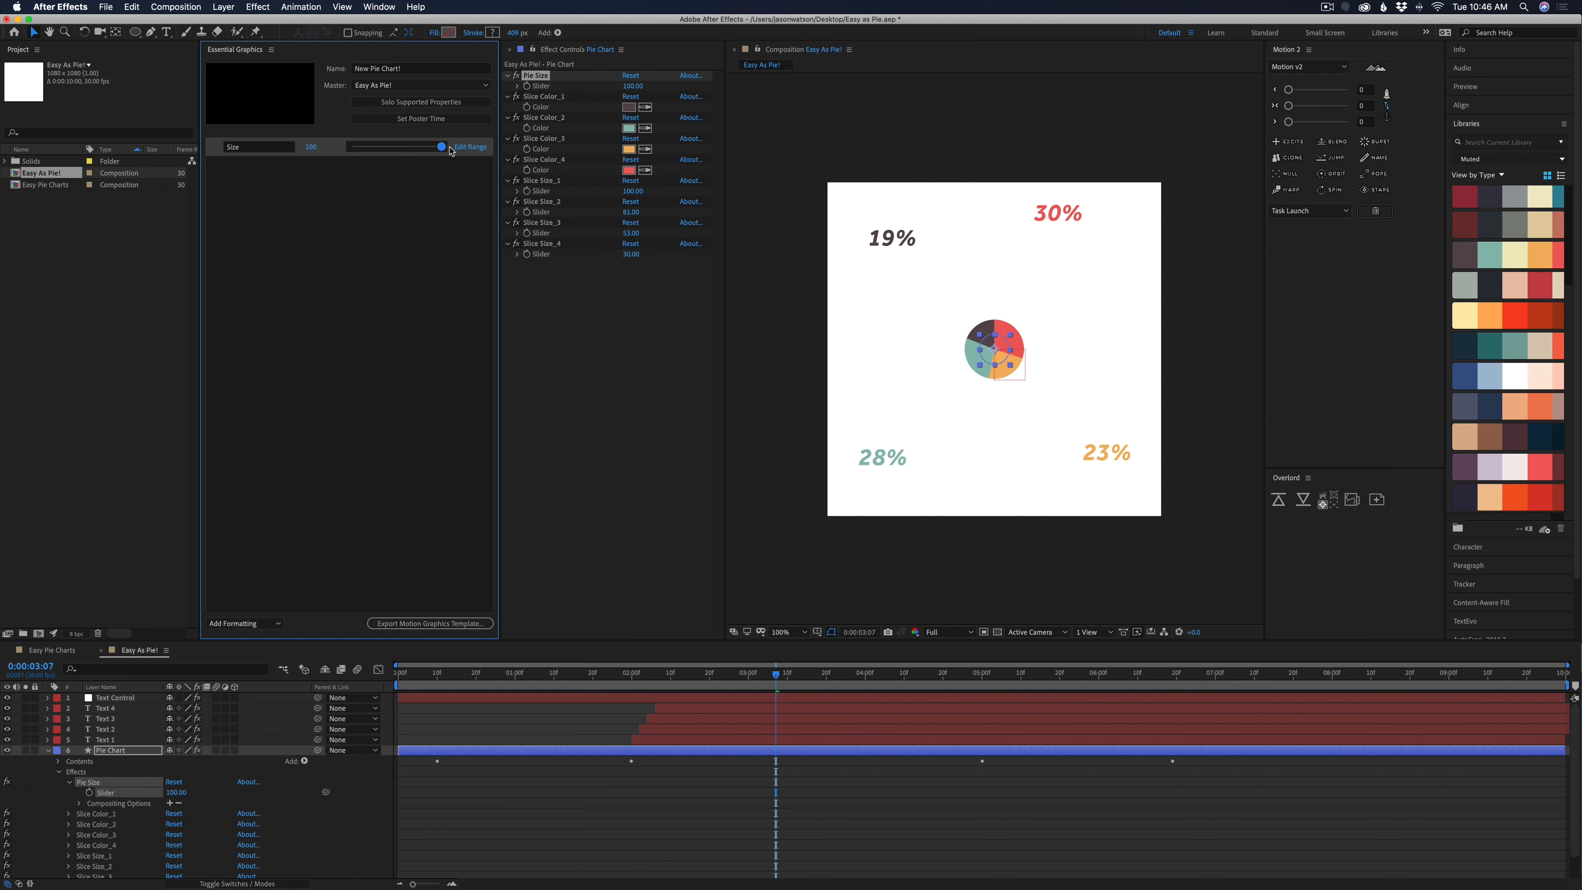
drag(439, 147, 351, 145)
click(470, 146)
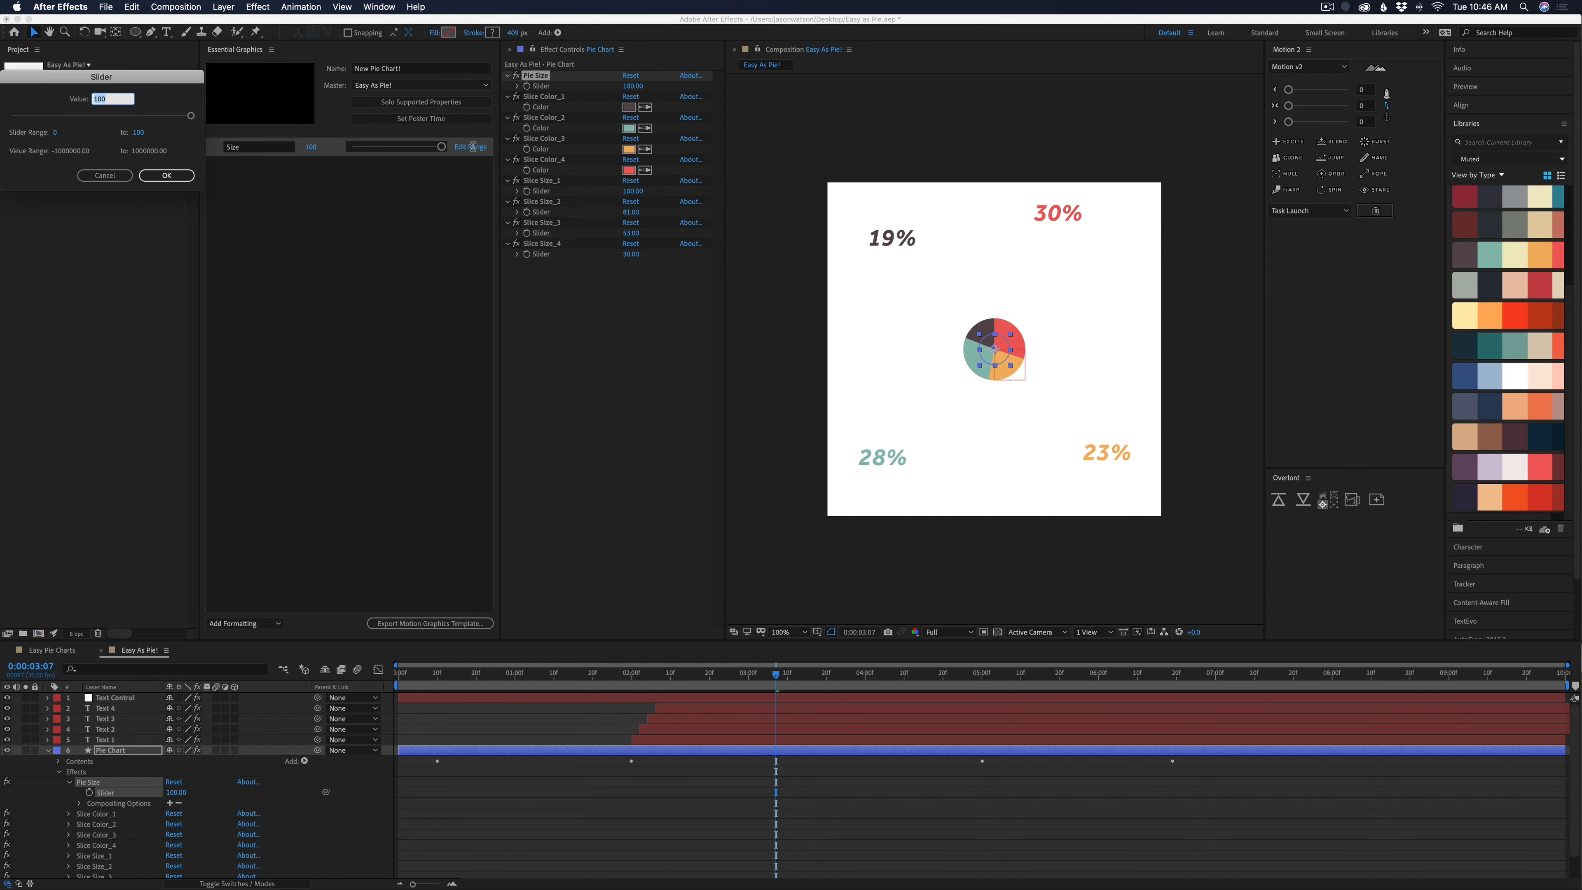
double_click(162, 137)
text(1000)
key(Return)
mouse_move(370, 149)
mouse_down()
mouse_move(411, 153)
mouse_move(385, 155)
mouse_up()
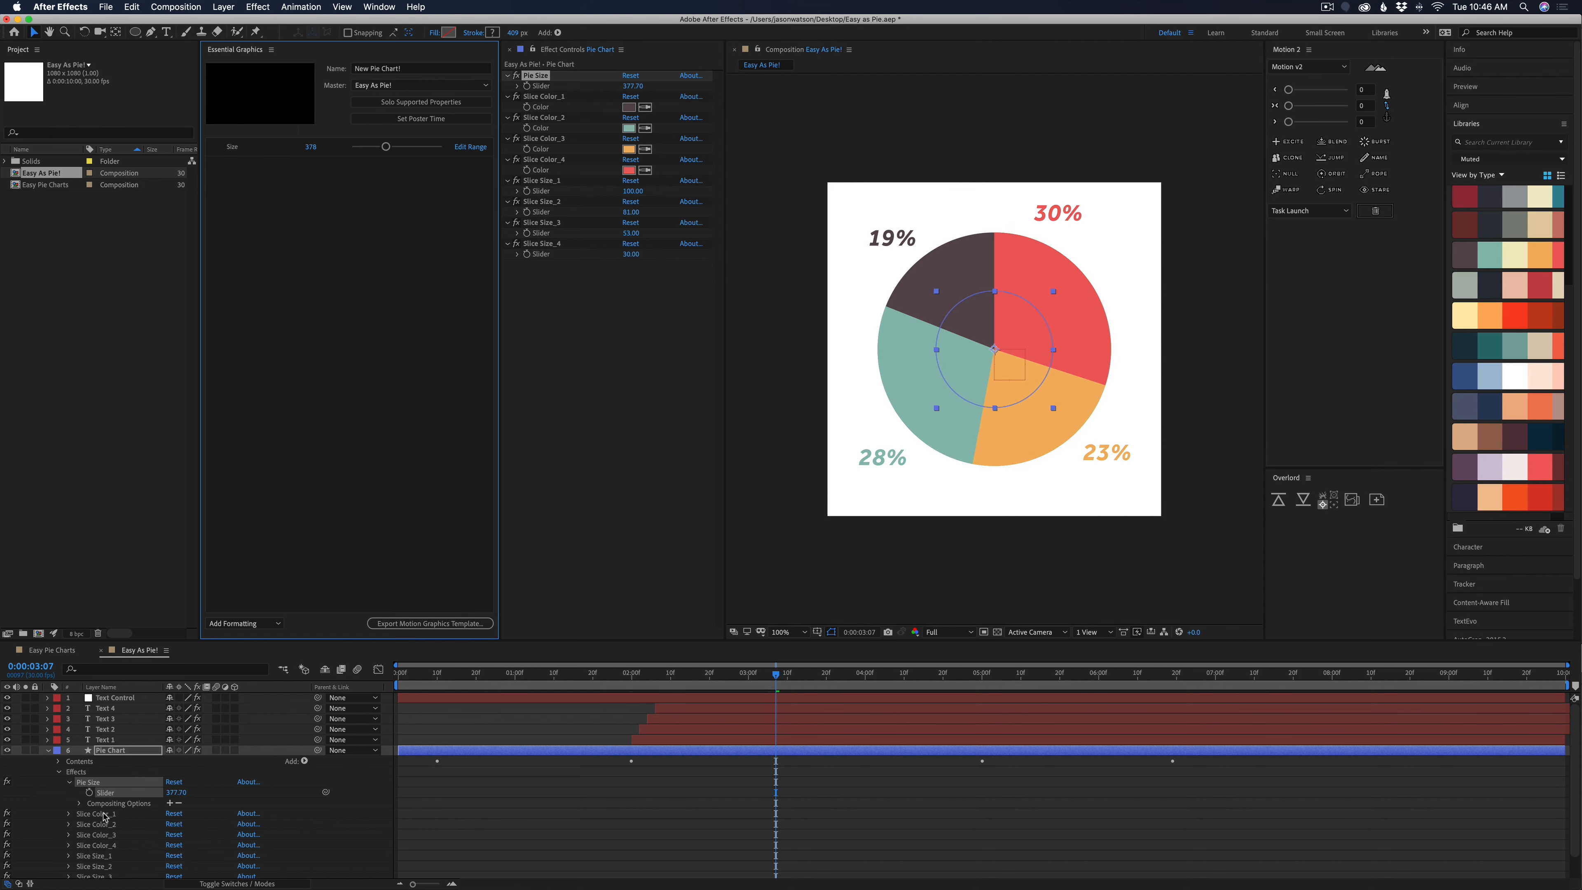
Add the Color properties of Slice Color_1 through Slice Color_4 to the template in order
click(102, 813)
scroll(103, 813, down, 1)
click(68, 790)
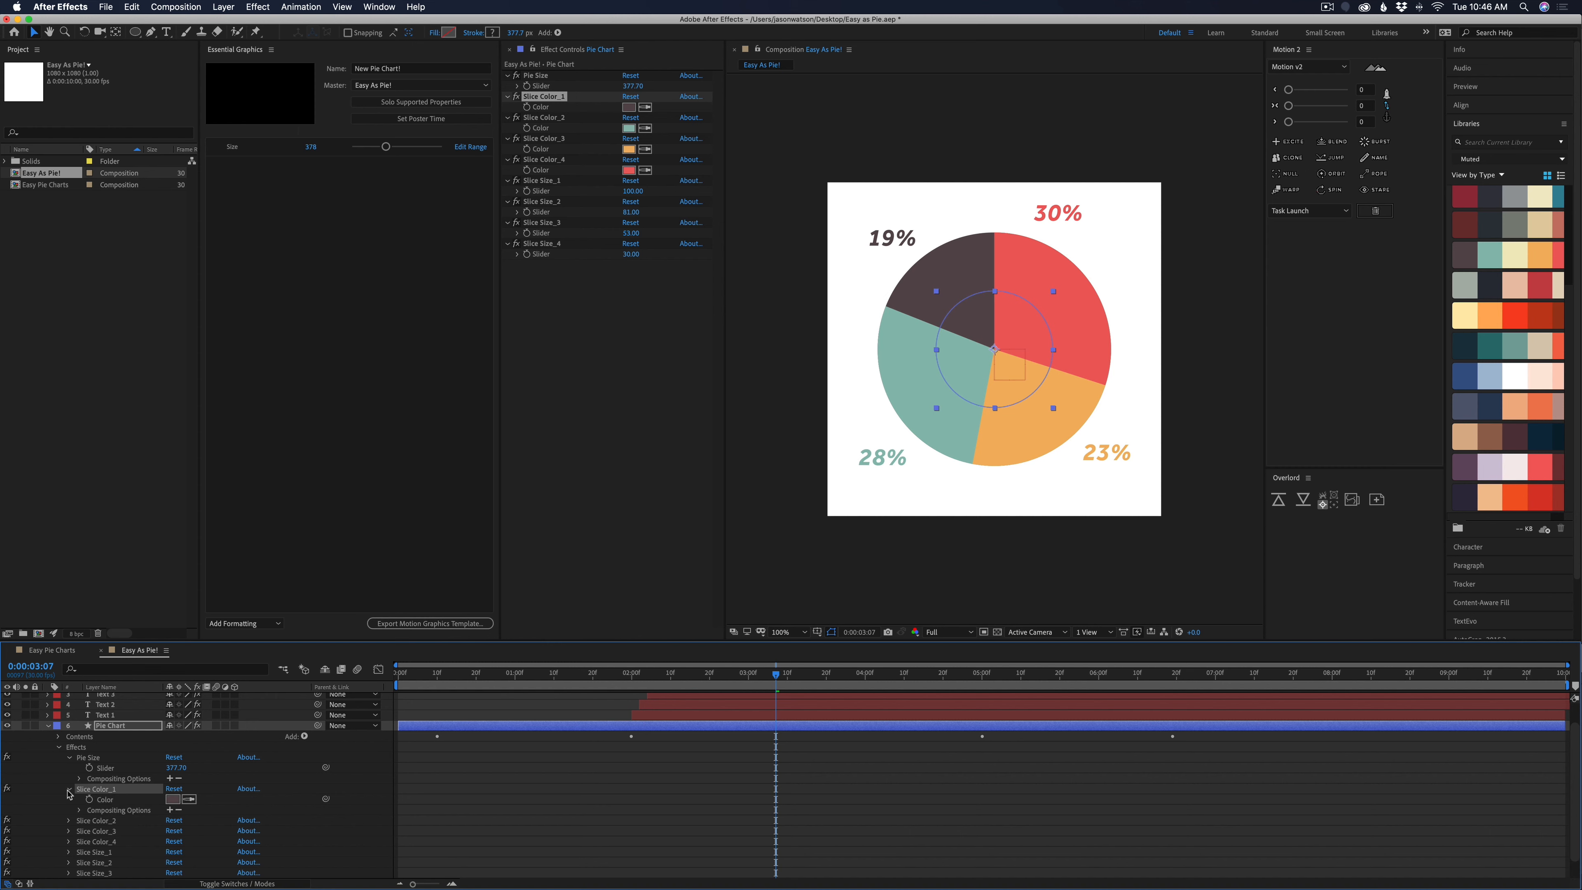
drag(108, 802, 274, 323)
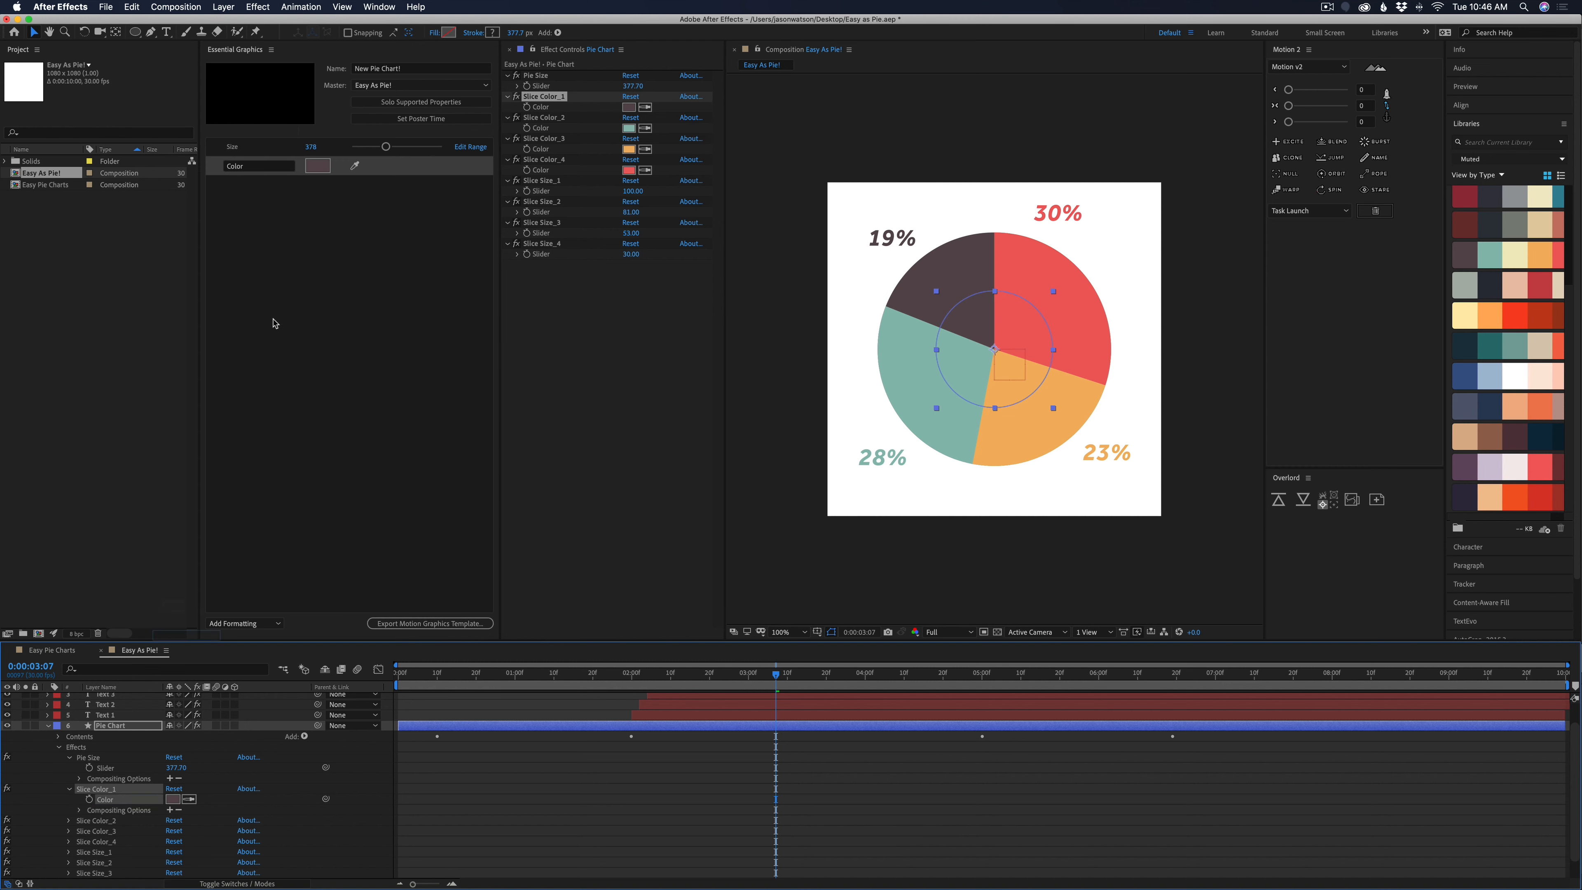
click(68, 821)
drag(105, 832, 264, 349)
click(68, 852)
drag(105, 862, 264, 361)
scroll(128, 801, down, 3)
click(68, 820)
drag(104, 831, 264, 377)
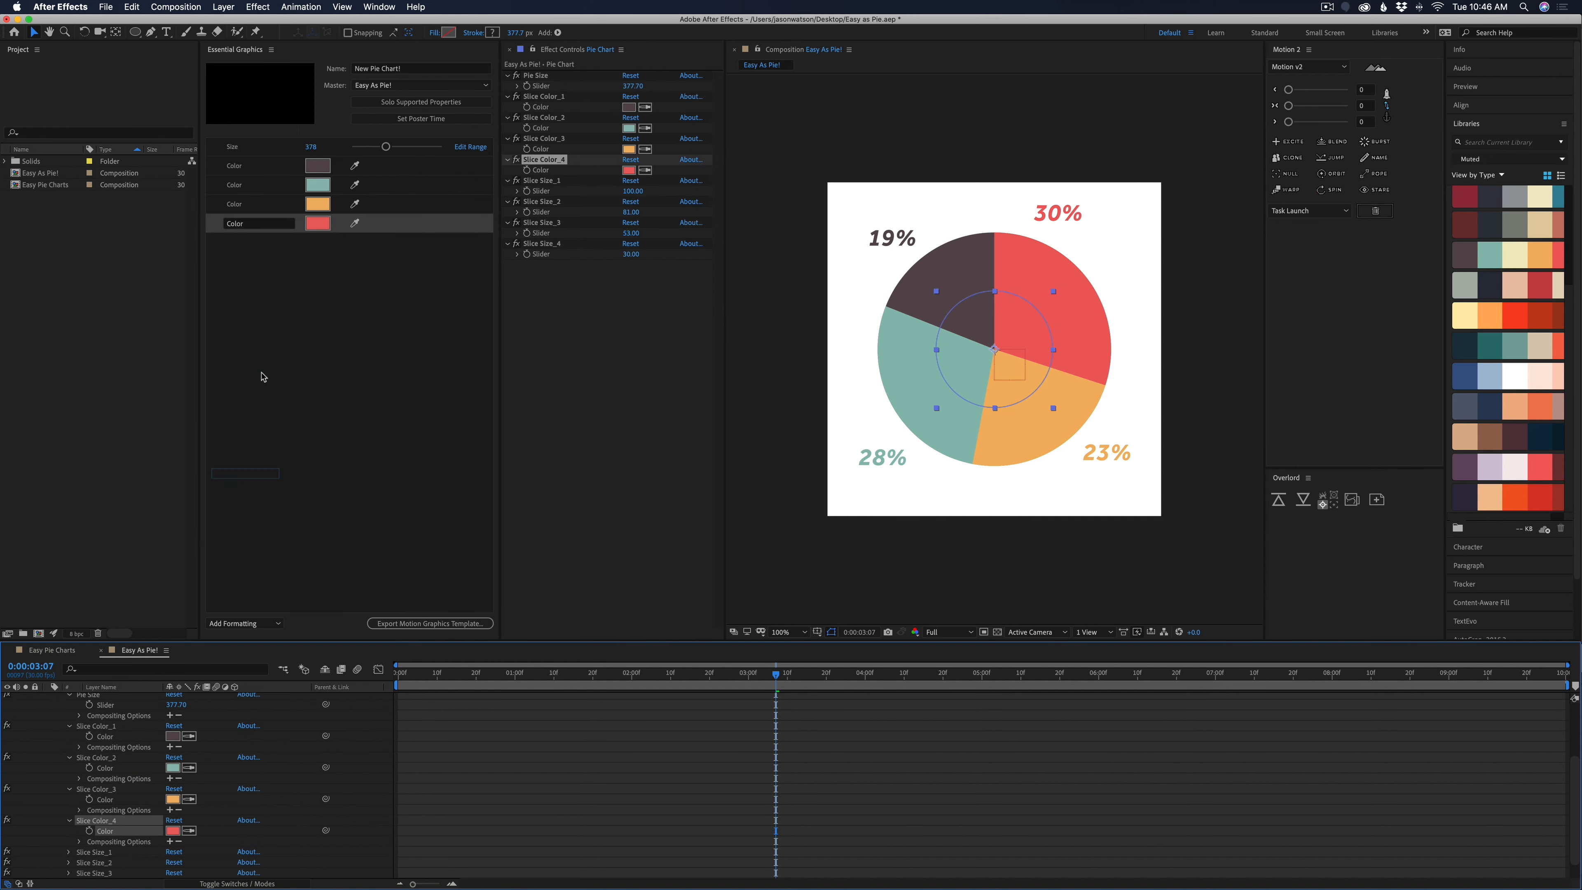
Rename the four template color controls Color 1, Color 2, Color 3 and Color 4
click(243, 167)
click(250, 168)
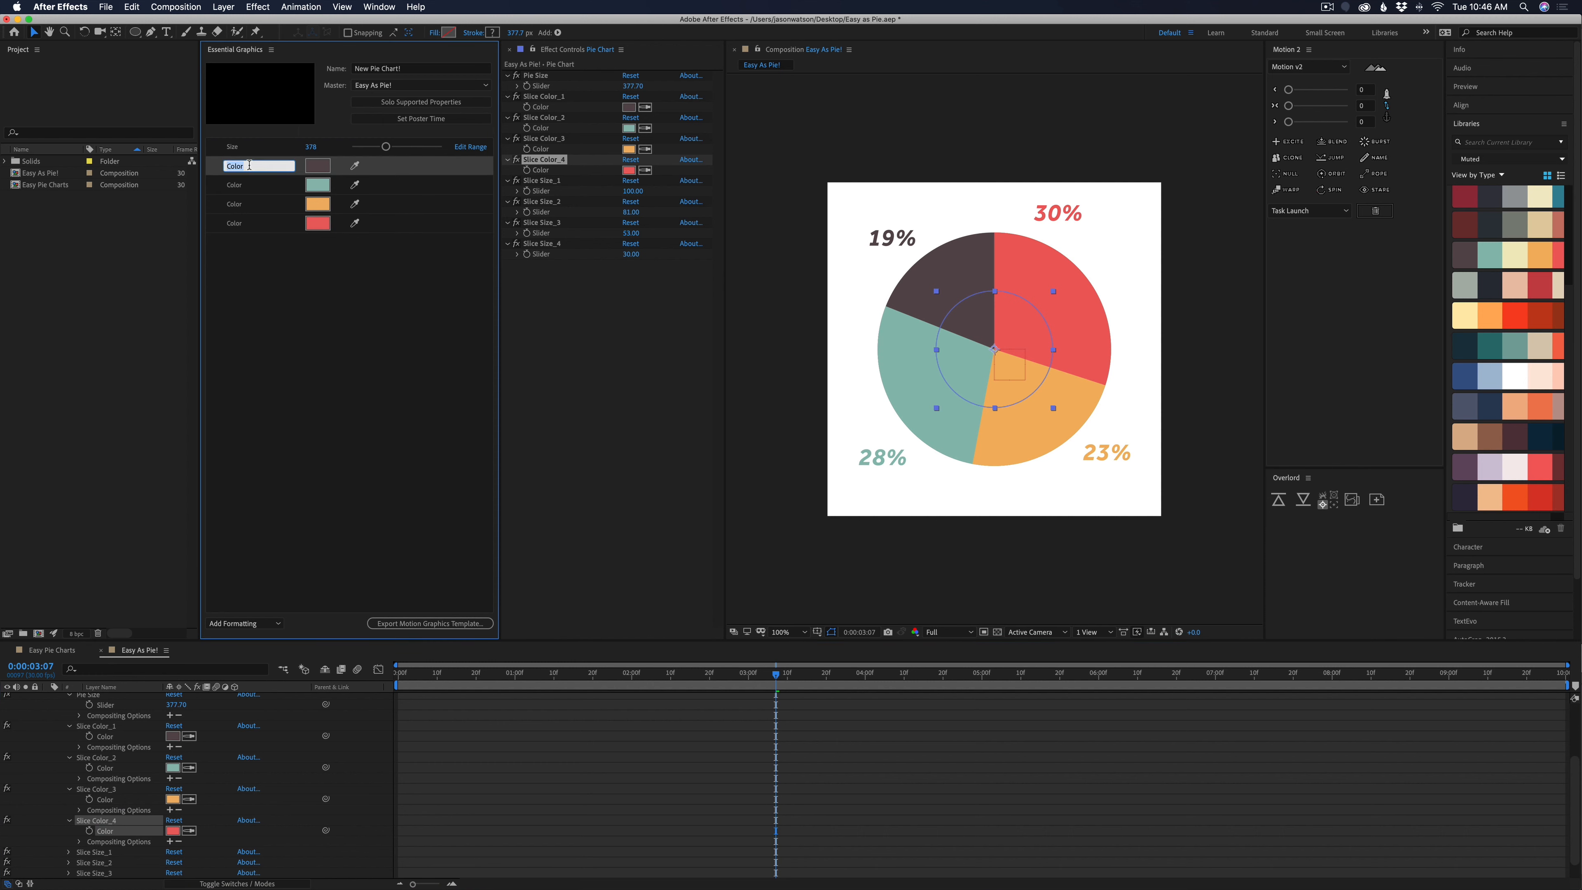
text(Co)
double_click(236, 185)
text(Color 2)
double_click(236, 204)
text(Color 3)
double_click(236, 224)
text(Color 4)
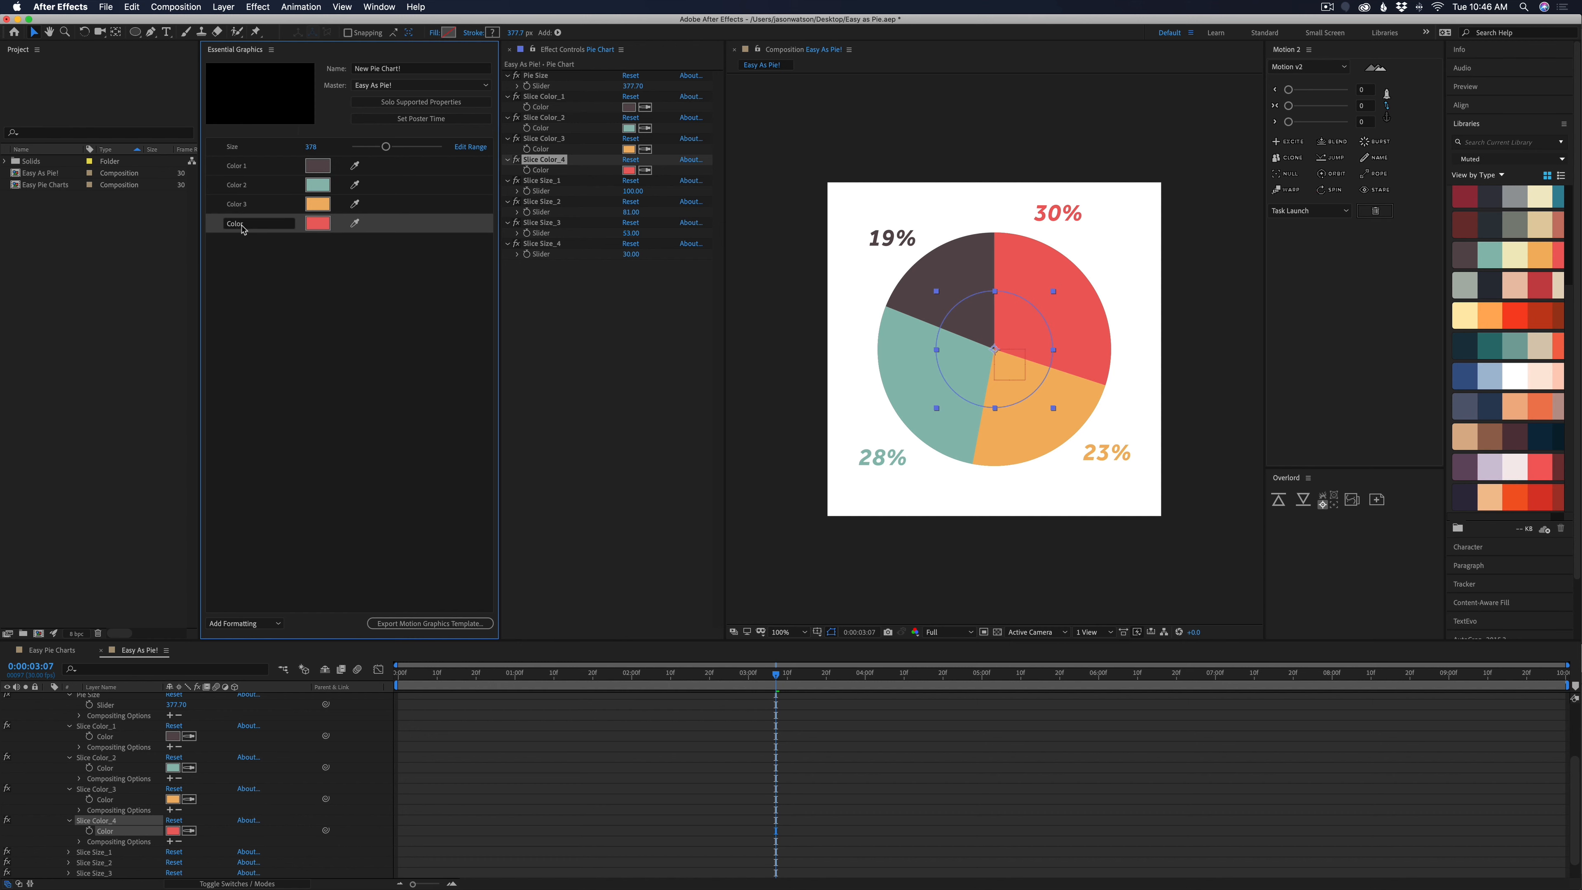
click(295, 304)
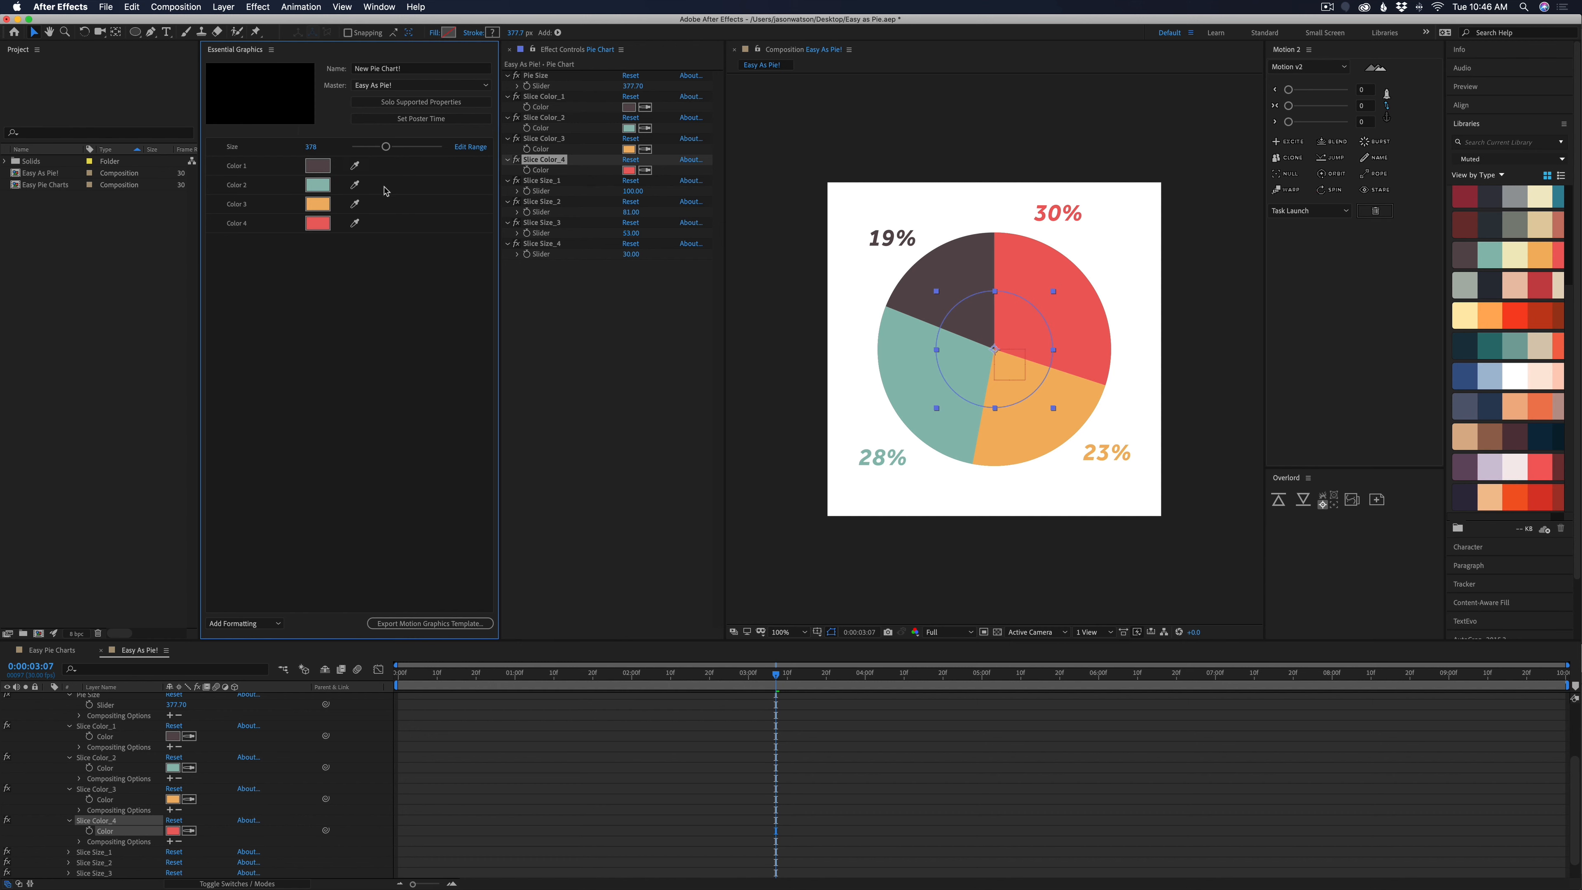
Add a template group named Slice Color, put the four color controls inside it, and collapse it
click(264, 626)
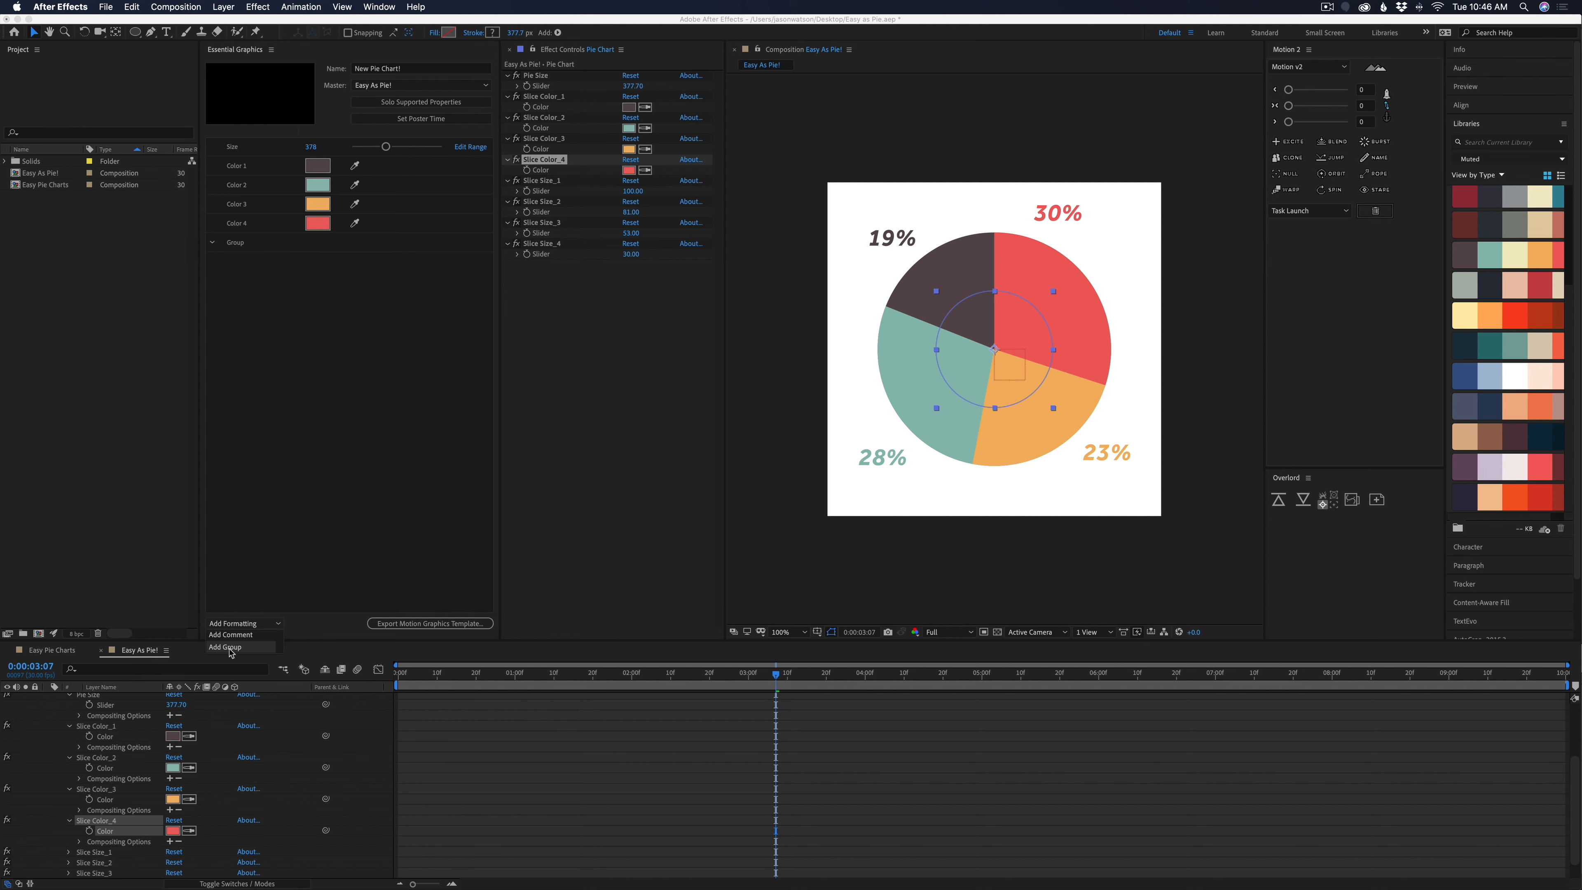
click(249, 637)
double_click(249, 242)
text(Slice Color)
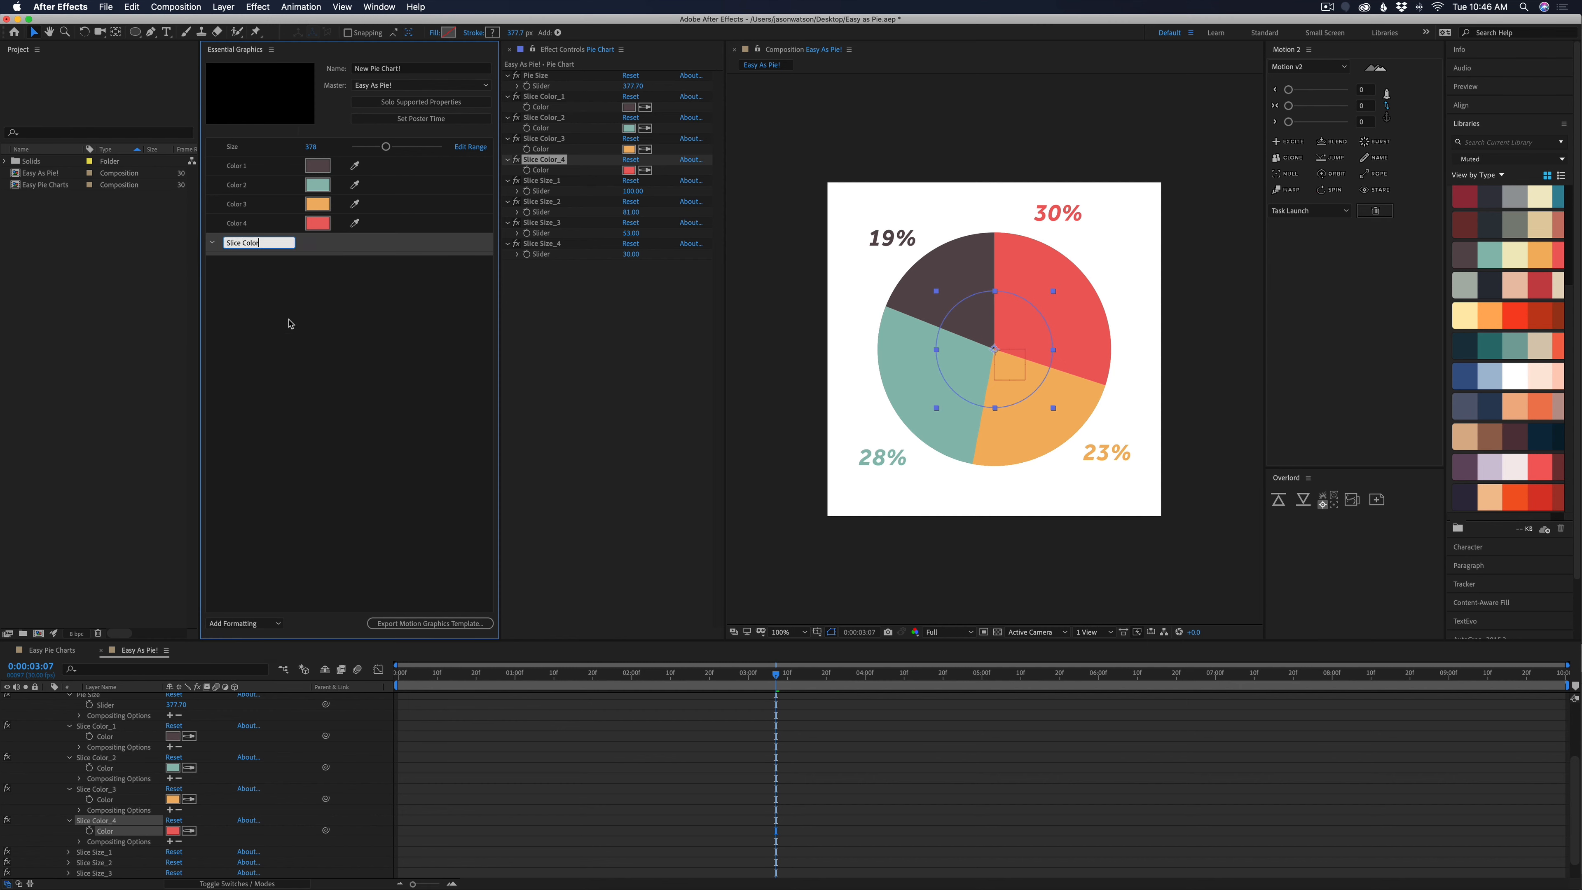
key(Return)
mouse_move(262, 224)
mouse_down()
mouse_move(265, 244)
mouse_move(270, 196)
mouse_up()
click(213, 167)
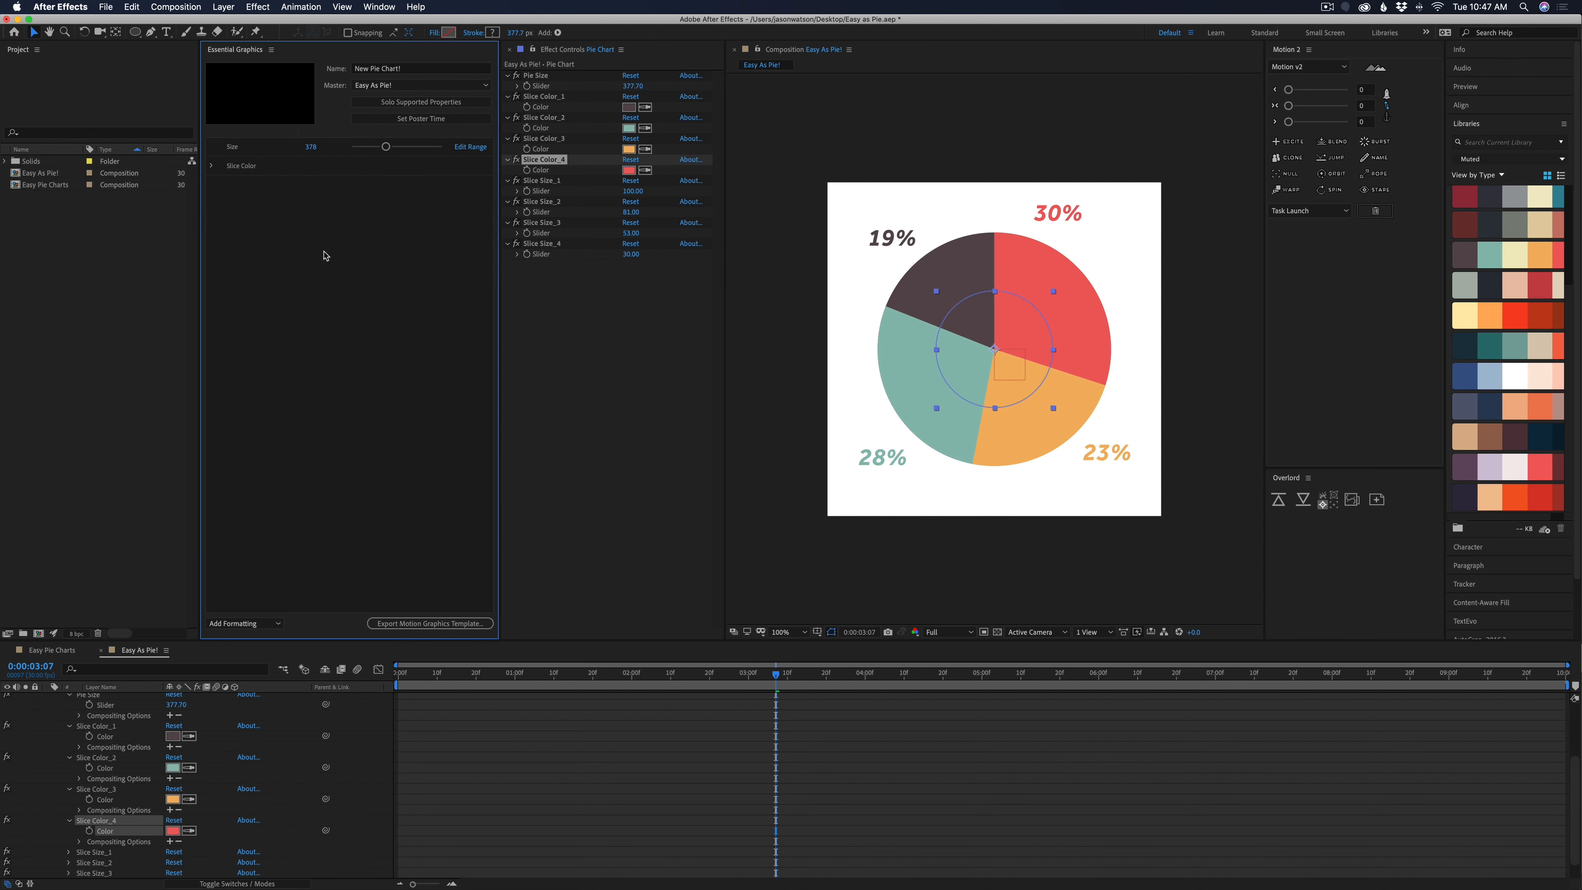
Add the sliders of Slice Size_1 through Slice Size_4 to the template, naming the first three Slice 1, Slice 2 and Slice 3
click(144, 830)
scroll(142, 829, down, 2)
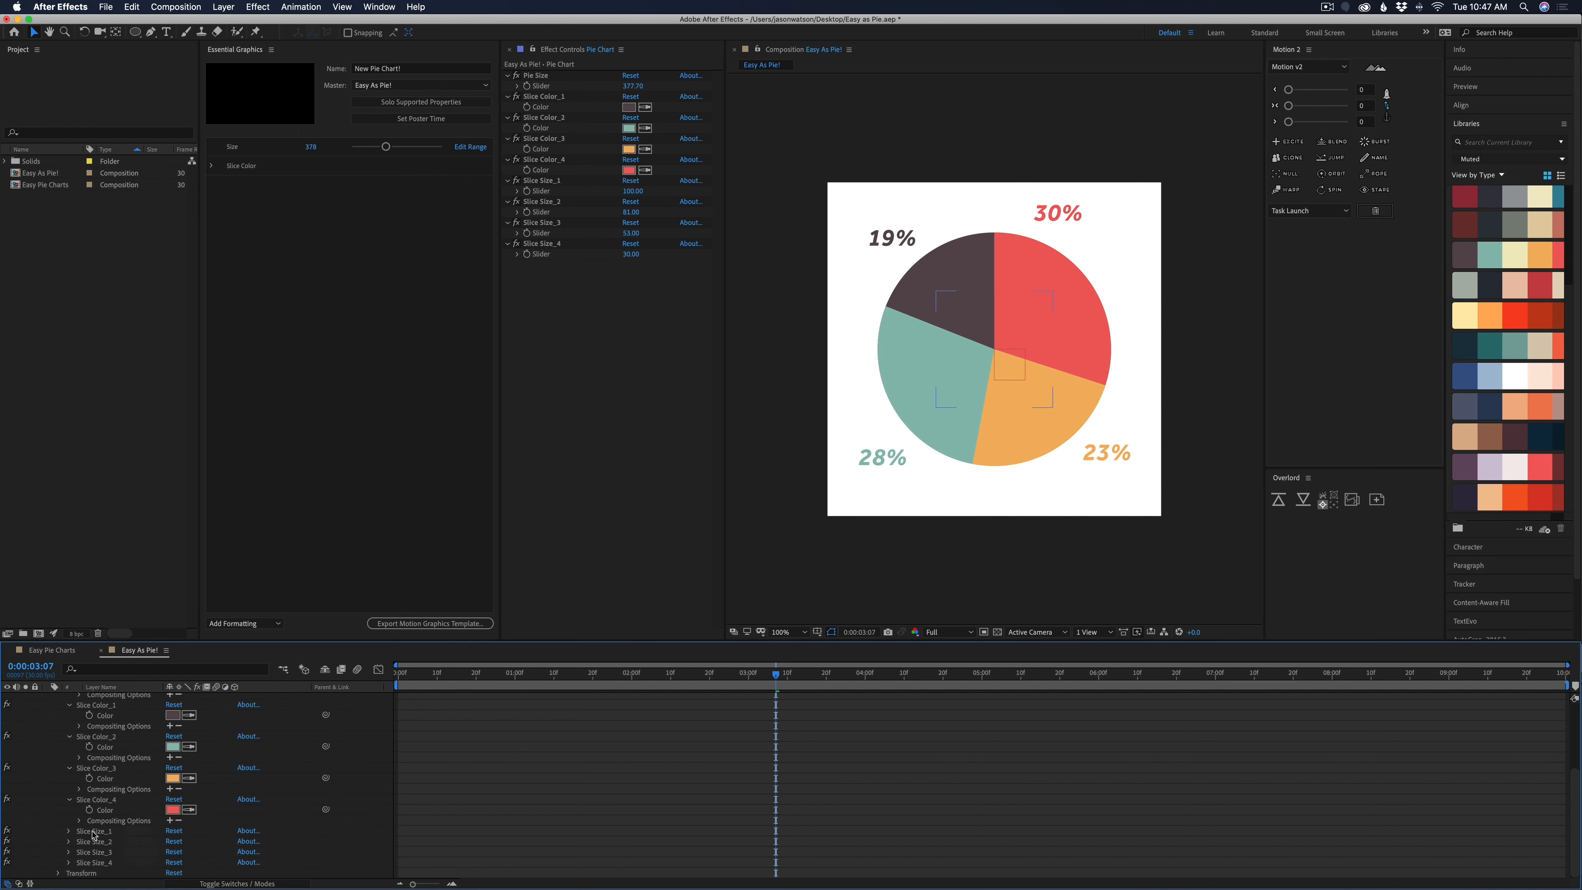
click(69, 831)
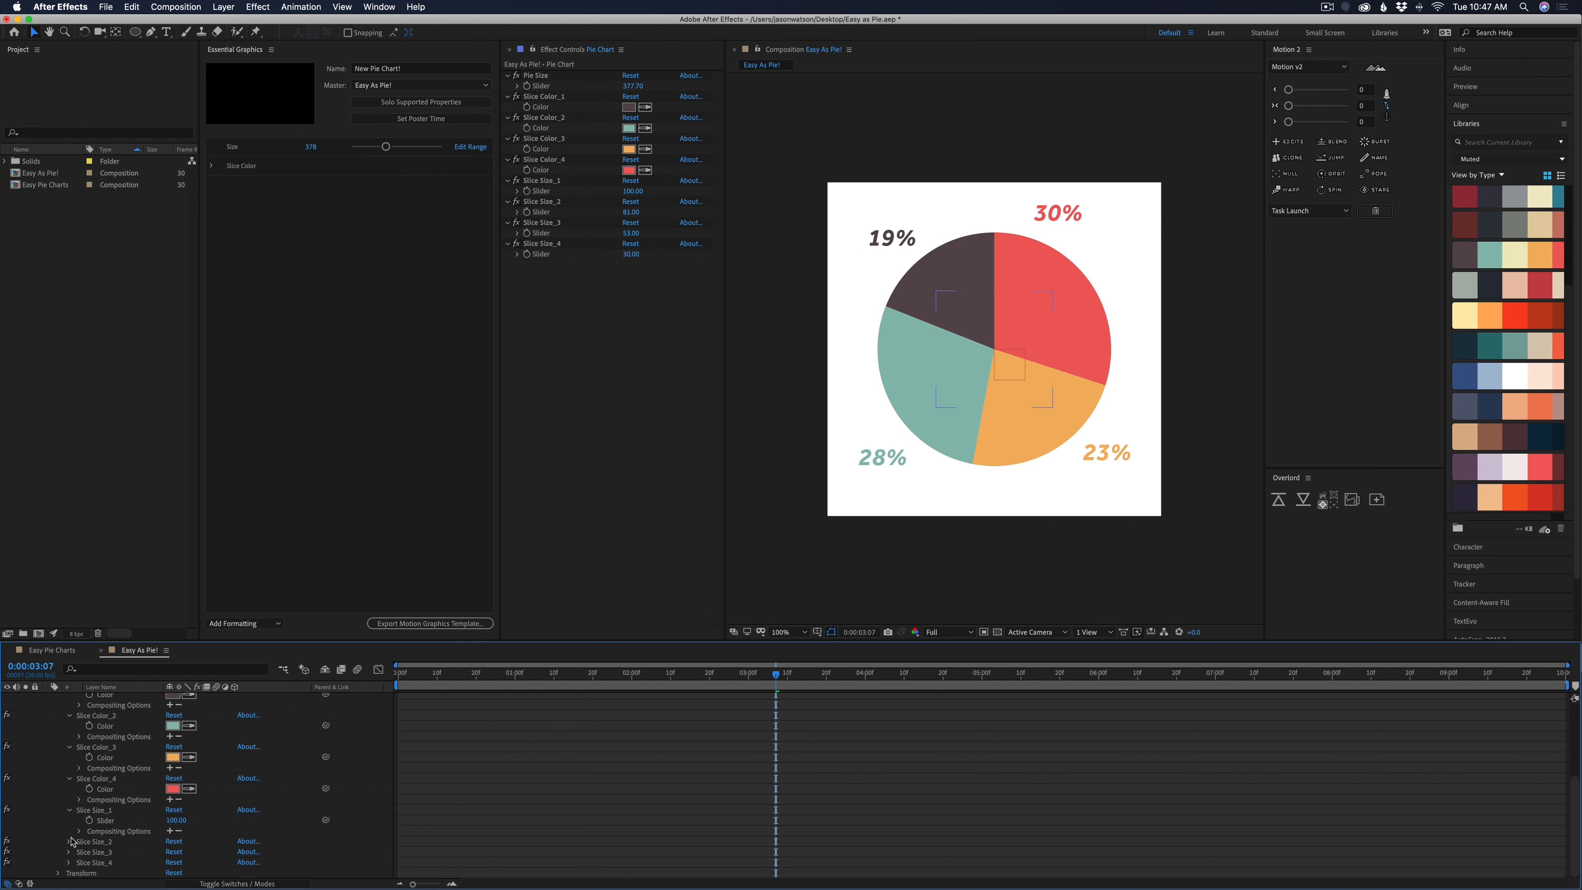
click(69, 842)
click(69, 852)
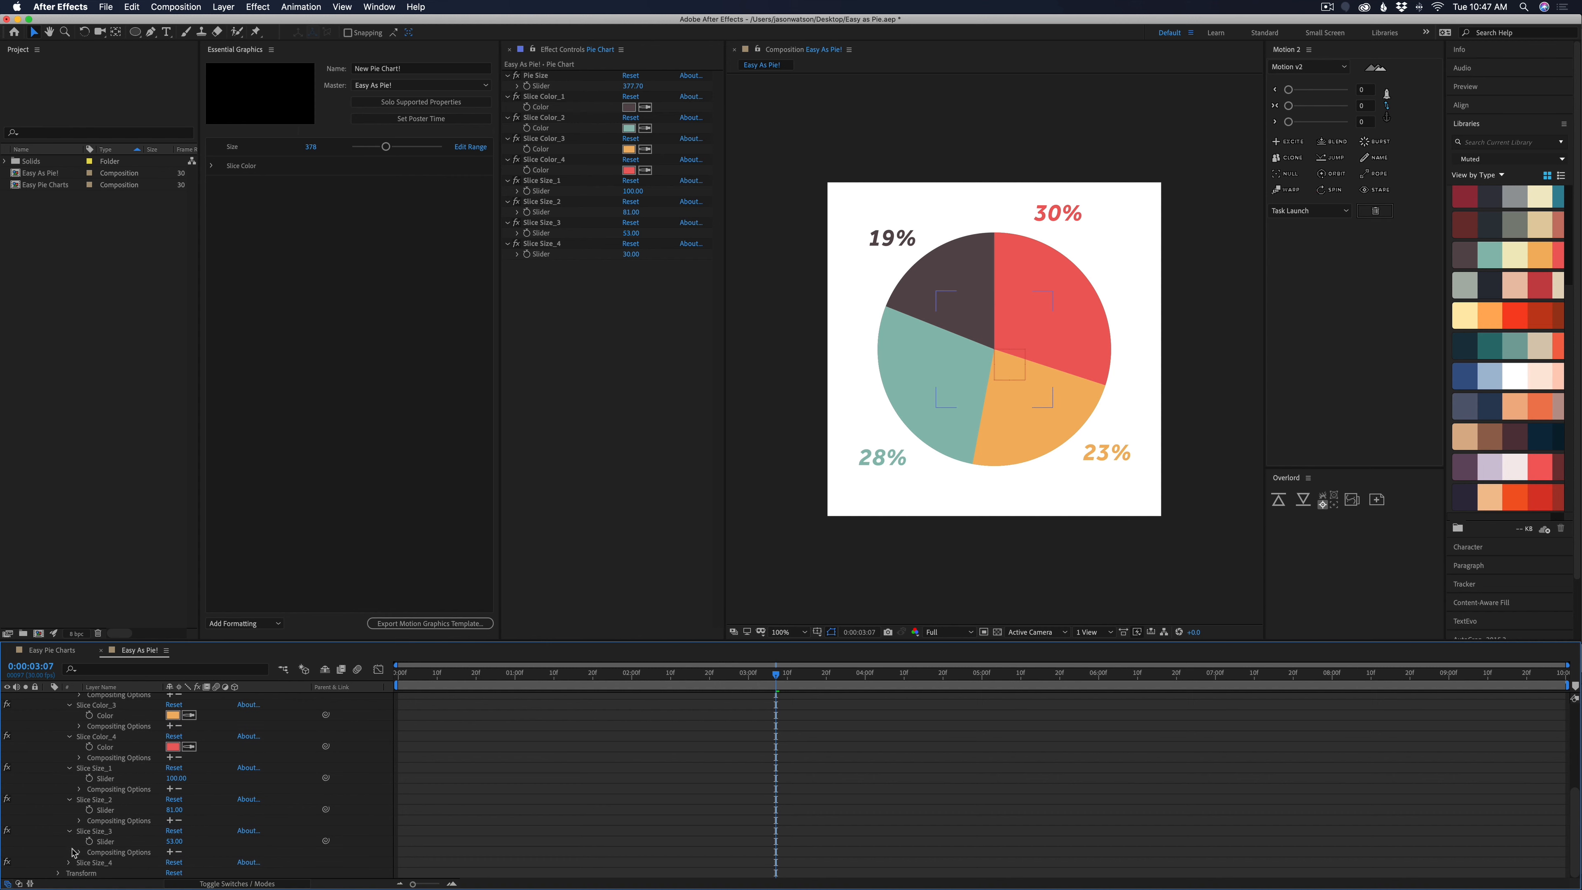
click(69, 863)
drag(178, 767, 371, 205)
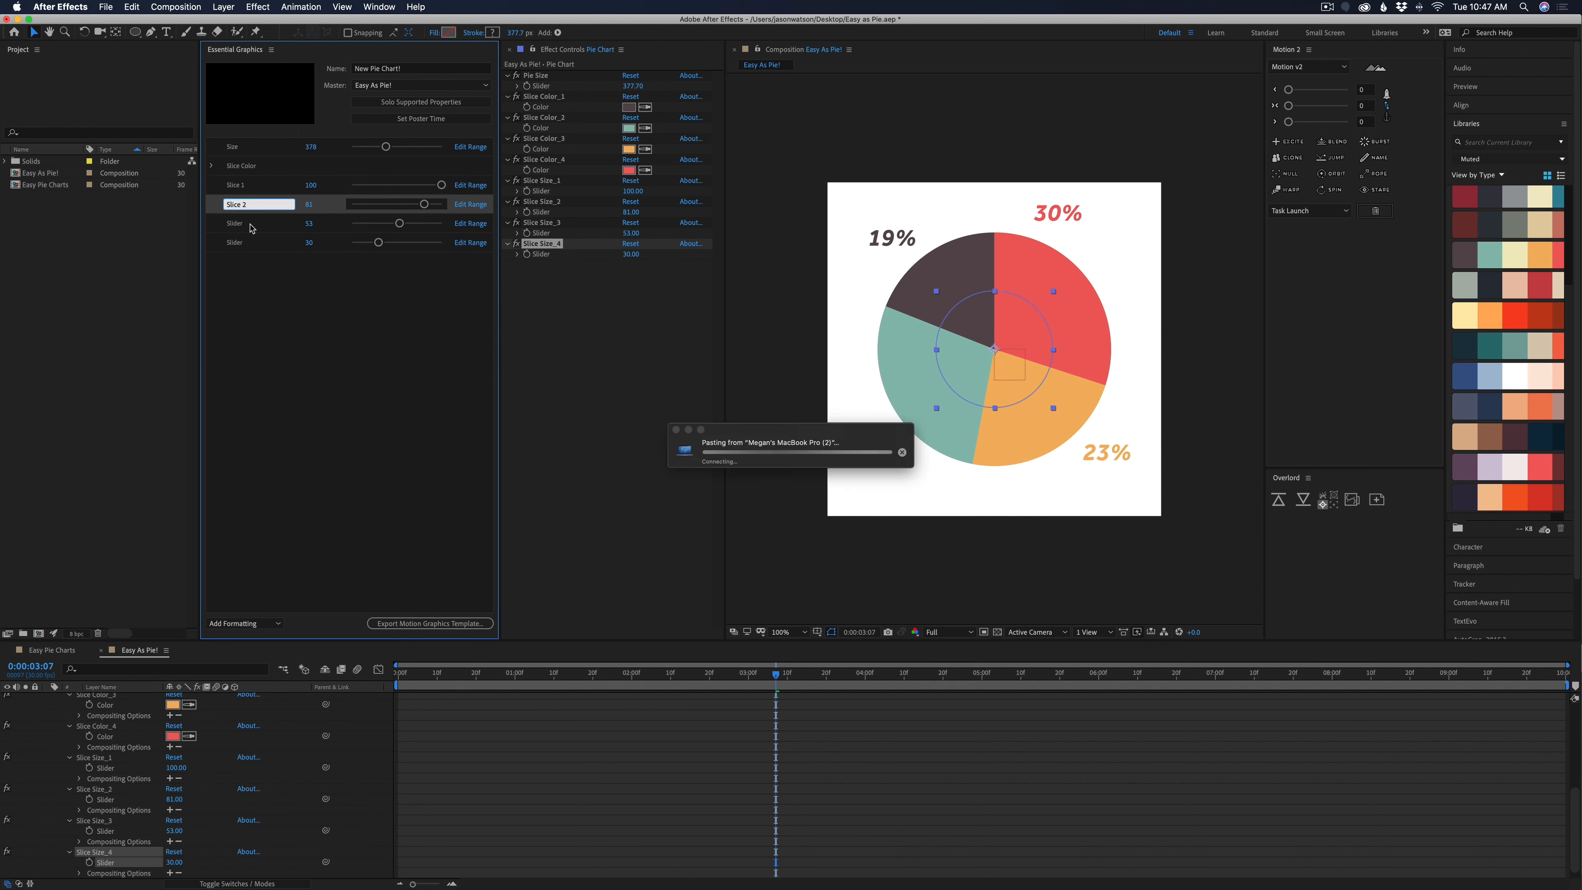
drag(105, 862, 247, 245)
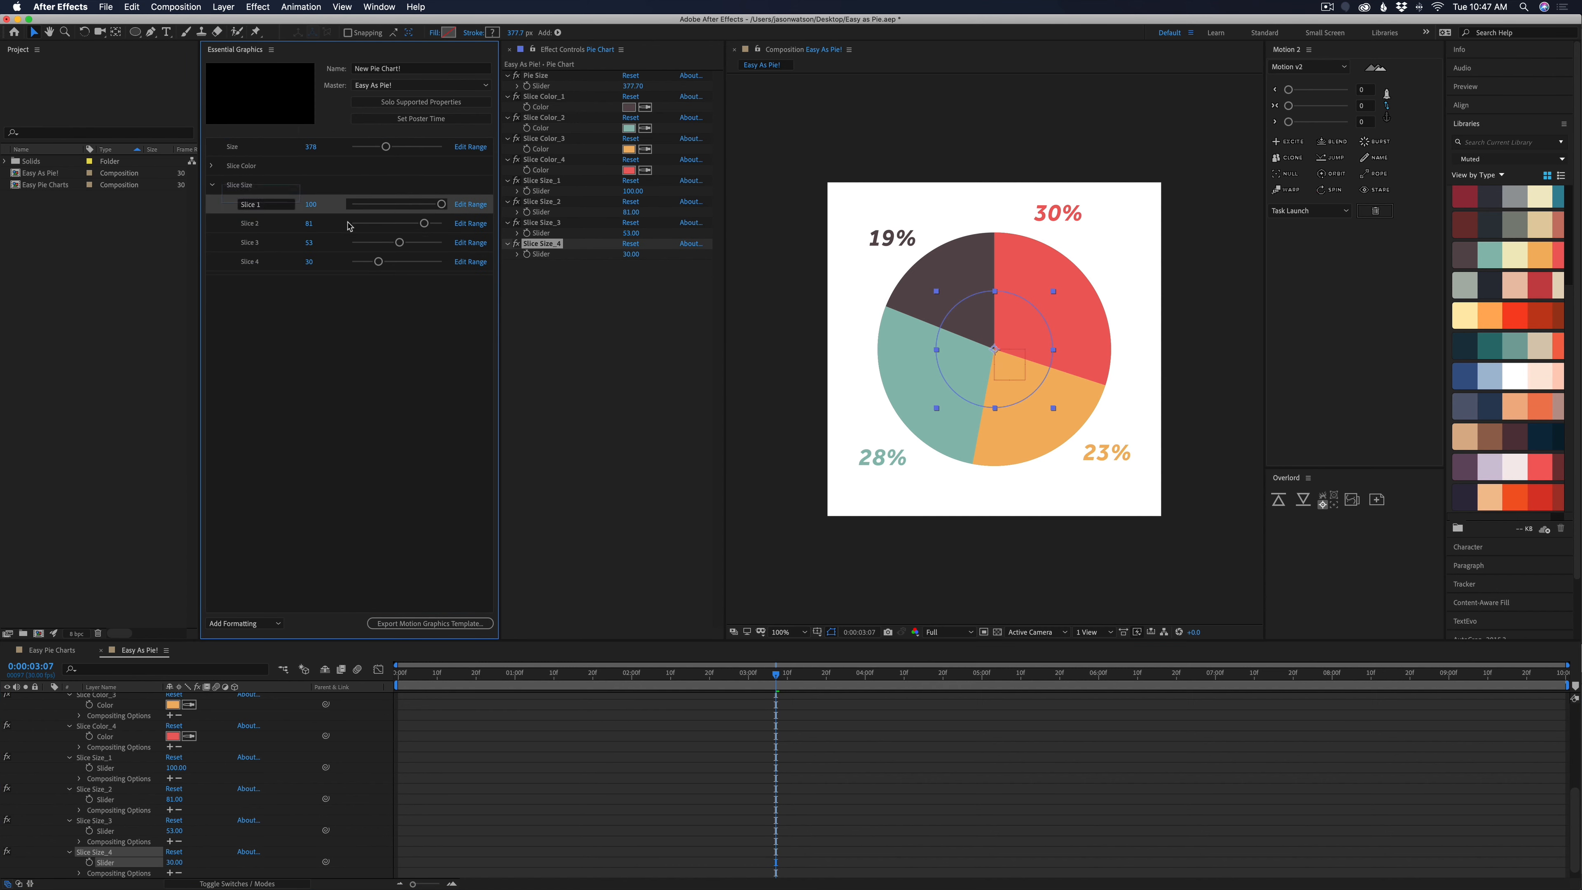
Collect the slice sliders in a Slice Size group and set the Slice 2 control to about 78.5
drag(424, 224, 421, 232)
click(565, 819)
scroll(325, 784, up, 5)
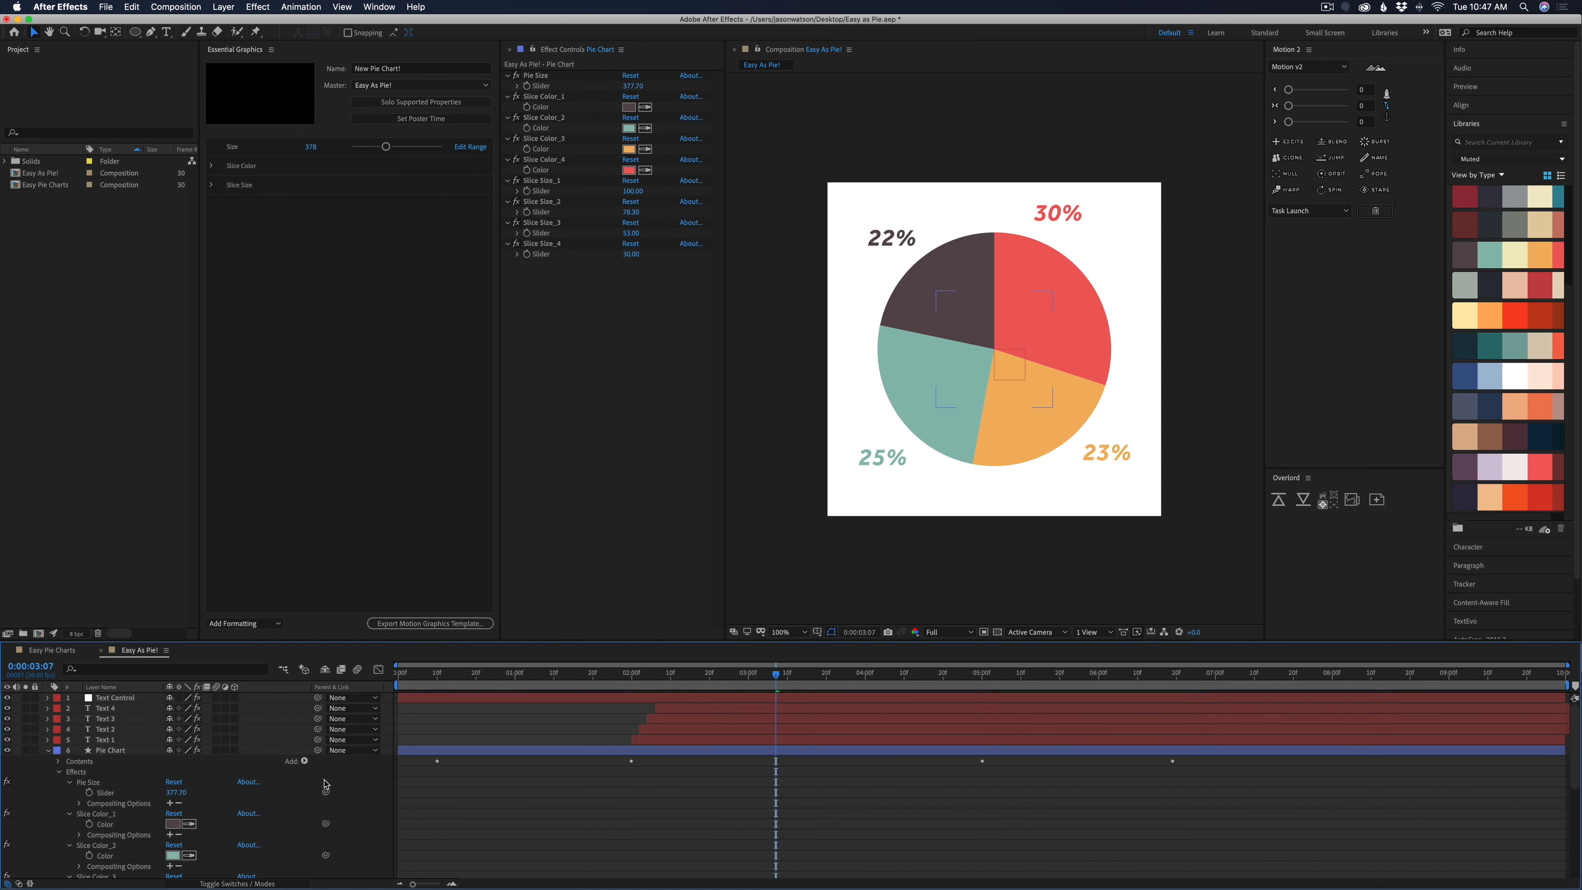
Collapse the Pie Chart layer and add Text Control's Text Color_1 through Text Color_4 properties to the template
click(47, 749)
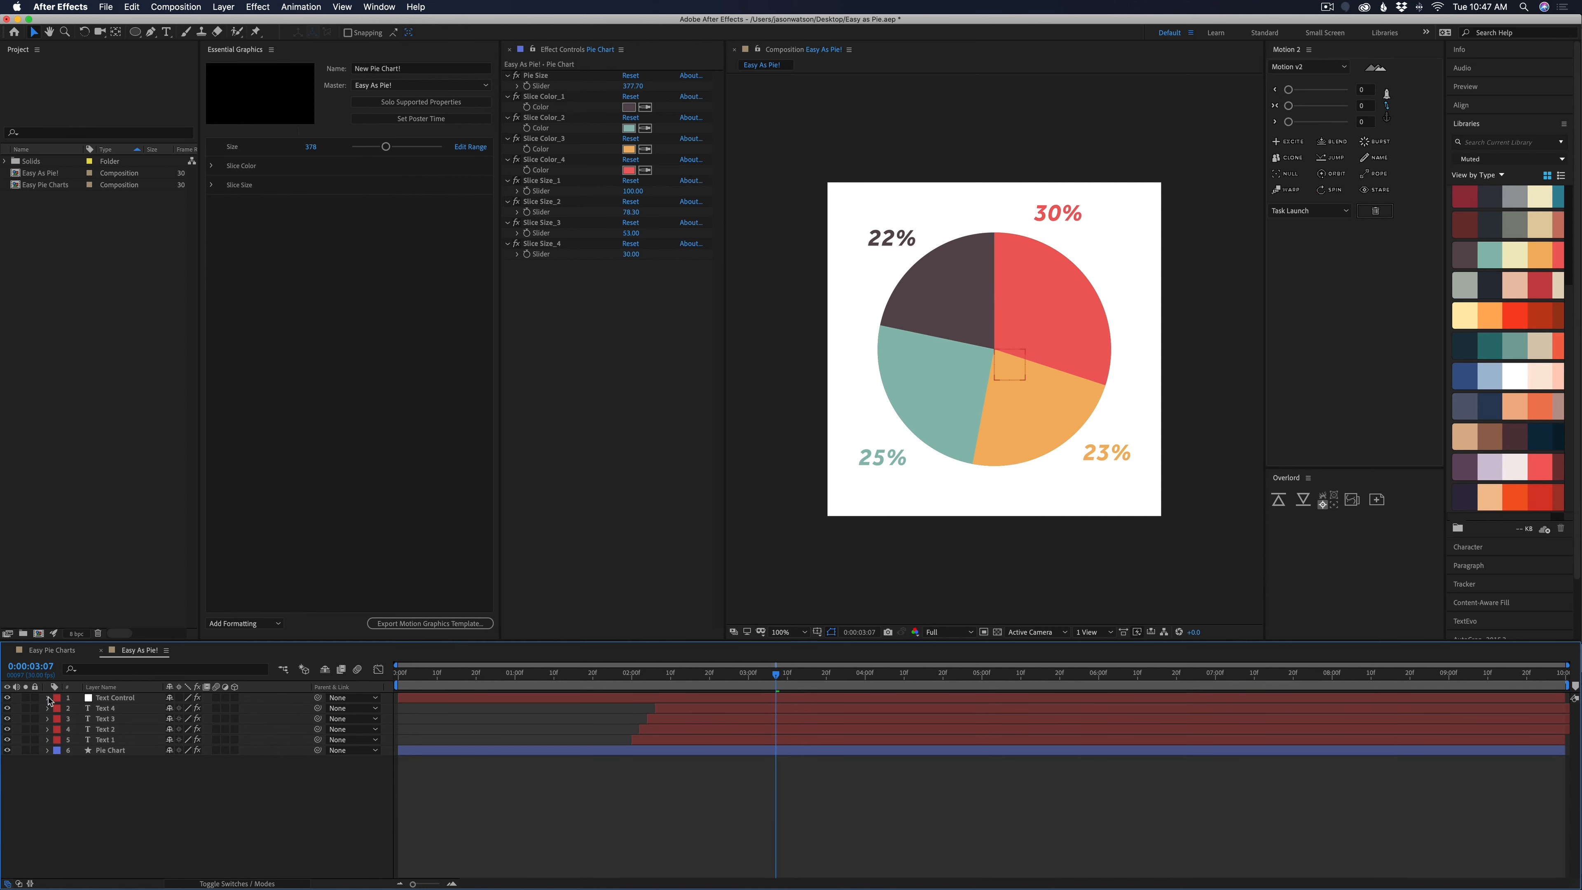
click(48, 697)
click(59, 709)
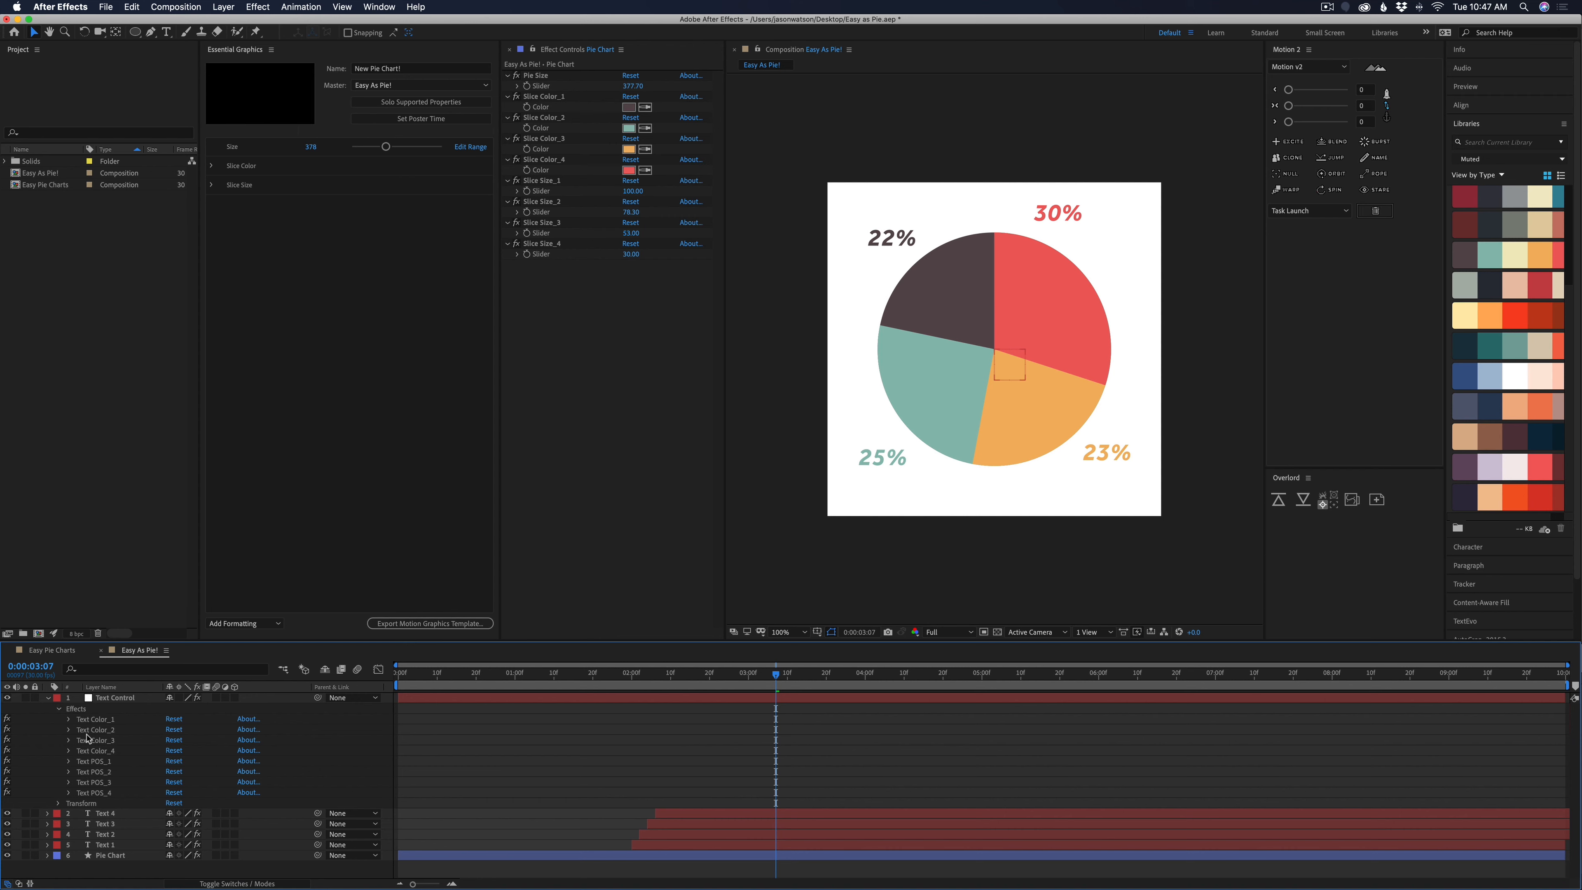
click(68, 719)
drag(104, 730, 231, 499)
click(69, 750)
drag(105, 761, 231, 493)
click(69, 782)
drag(104, 793, 231, 499)
click(69, 813)
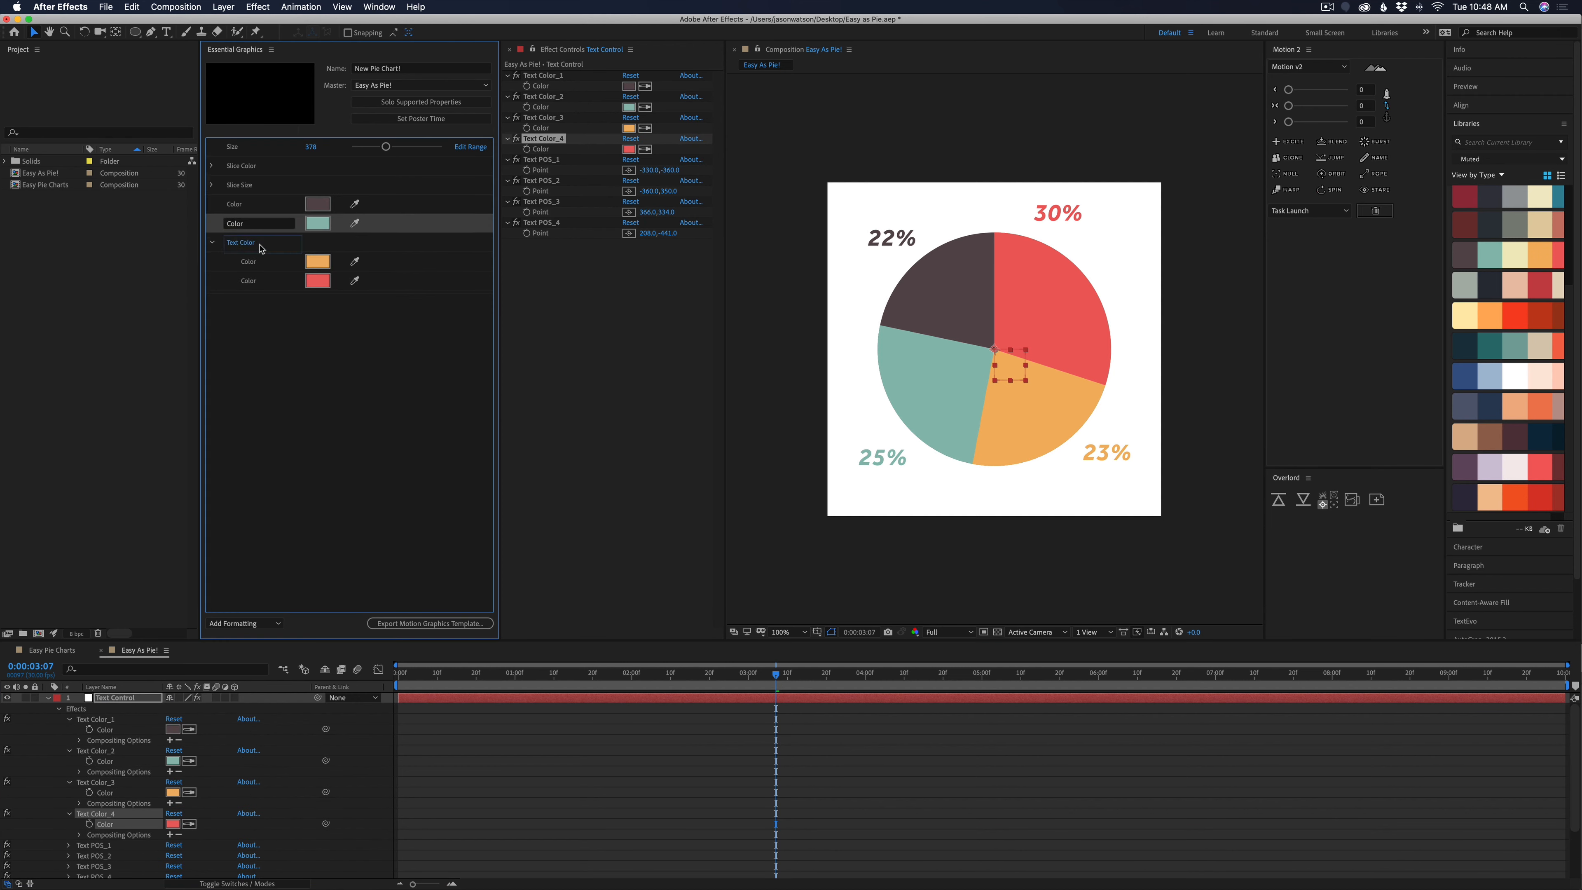
Move the text color controls into the Text Color group and collapse that group
drag(259, 249, 259, 246)
drag(234, 204, 250, 227)
click(211, 204)
Add the Text POS_1 through Text POS_4 points to the template and gather them in a collapsed Text Pos group
drag(105, 788, 249, 498)
click(247, 624)
text(Text Pos)
drag(229, 281, 244, 303)
drag(229, 262, 244, 286)
drag(228, 242, 245, 265)
drag(228, 224, 245, 247)
click(215, 240)
click(212, 223)
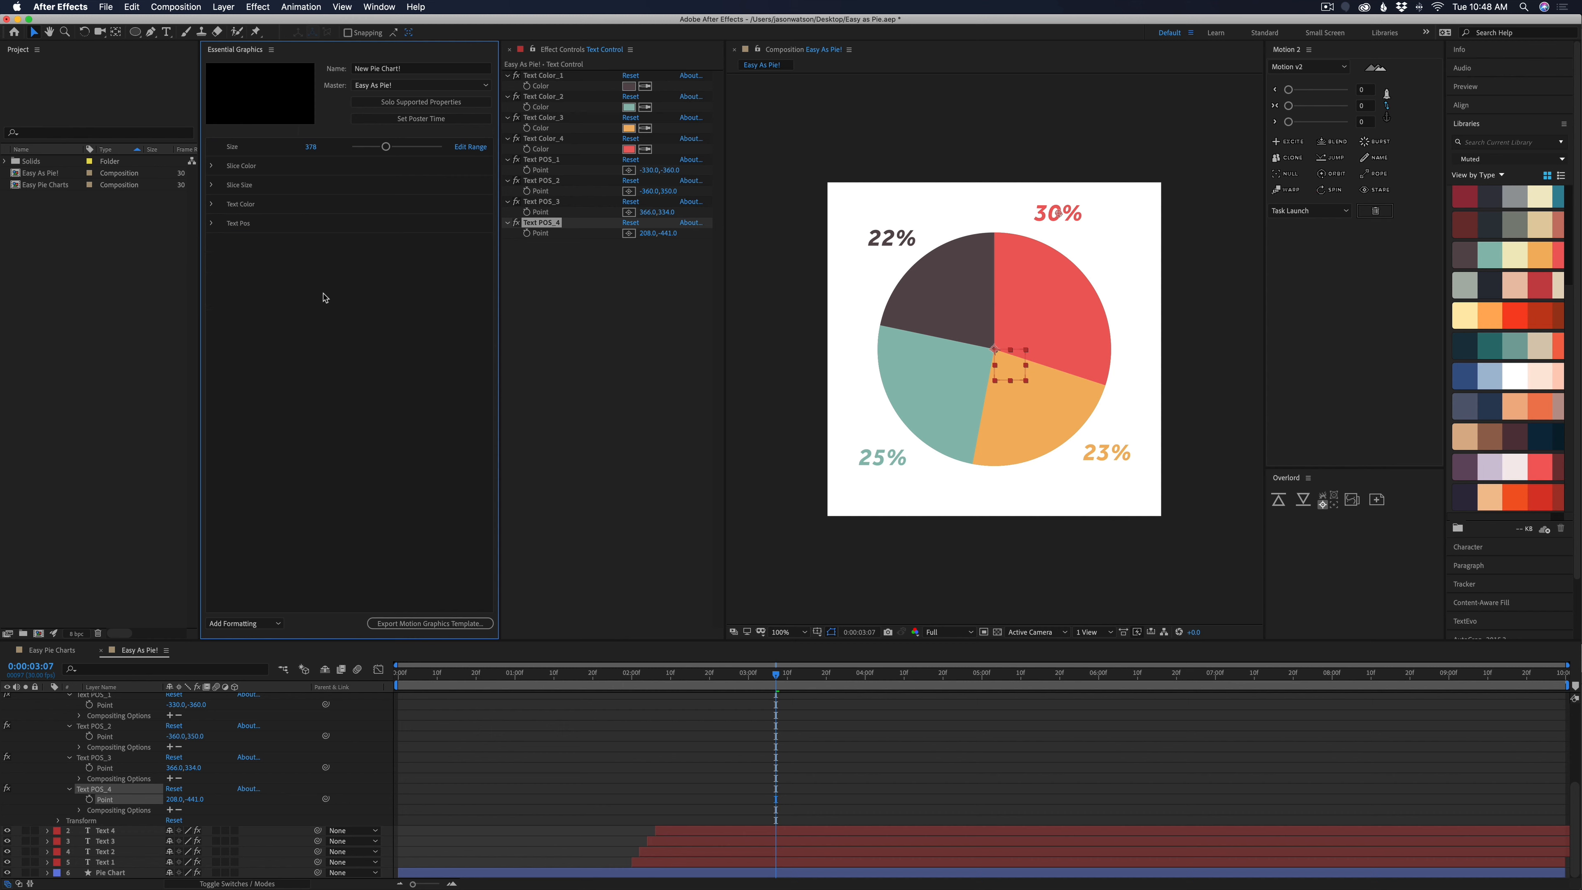
Save the project and export the Motion Graphics template to the Pie Charts library
click(597, 754)
key(super+s)
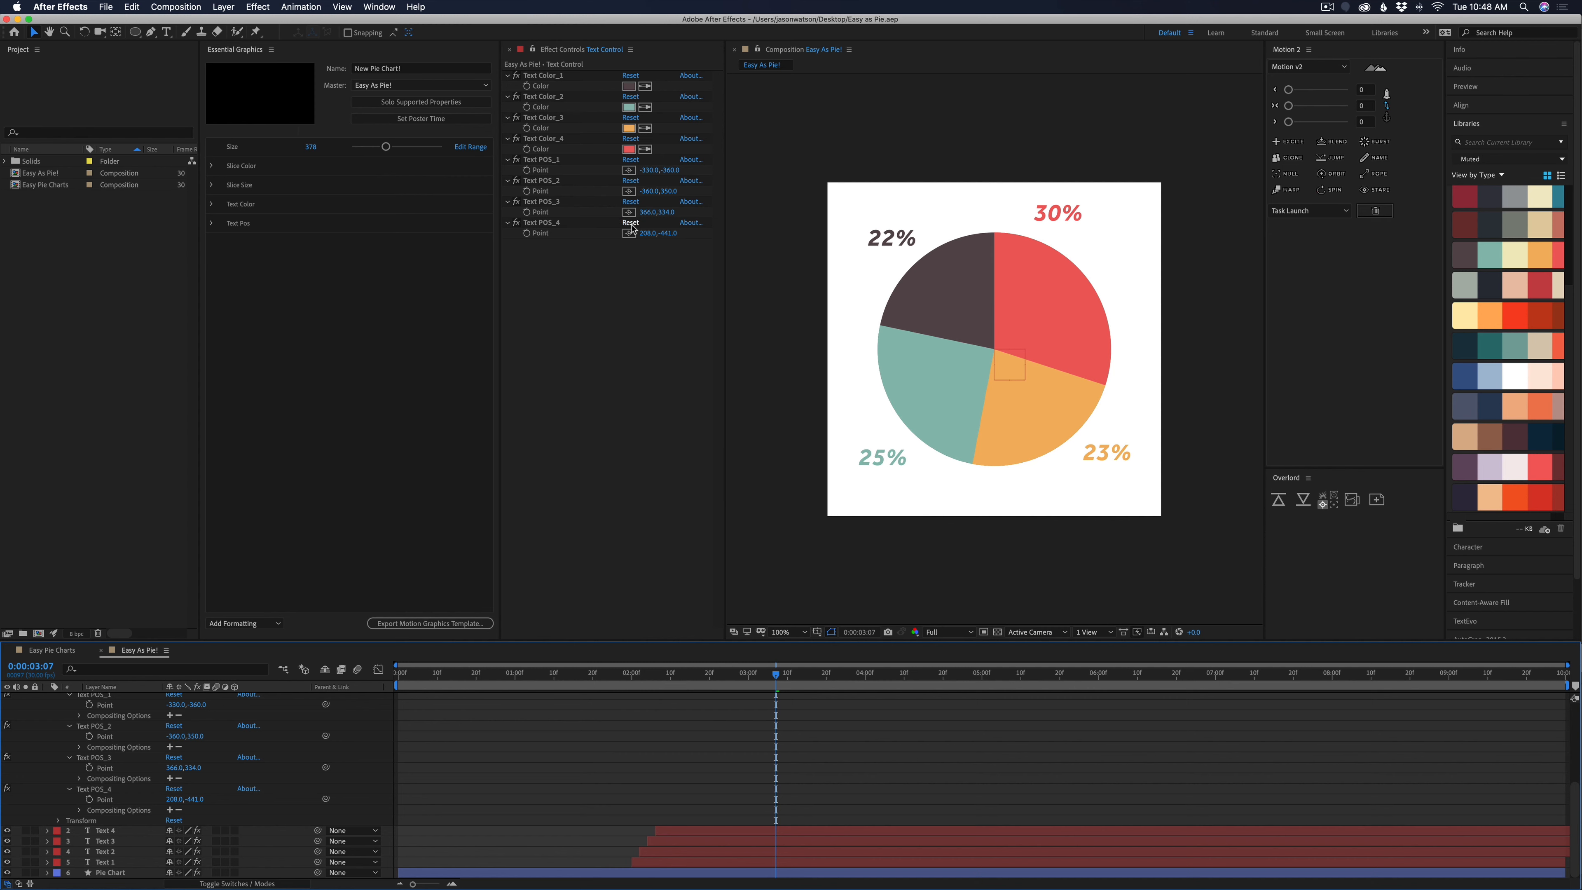
click(426, 624)
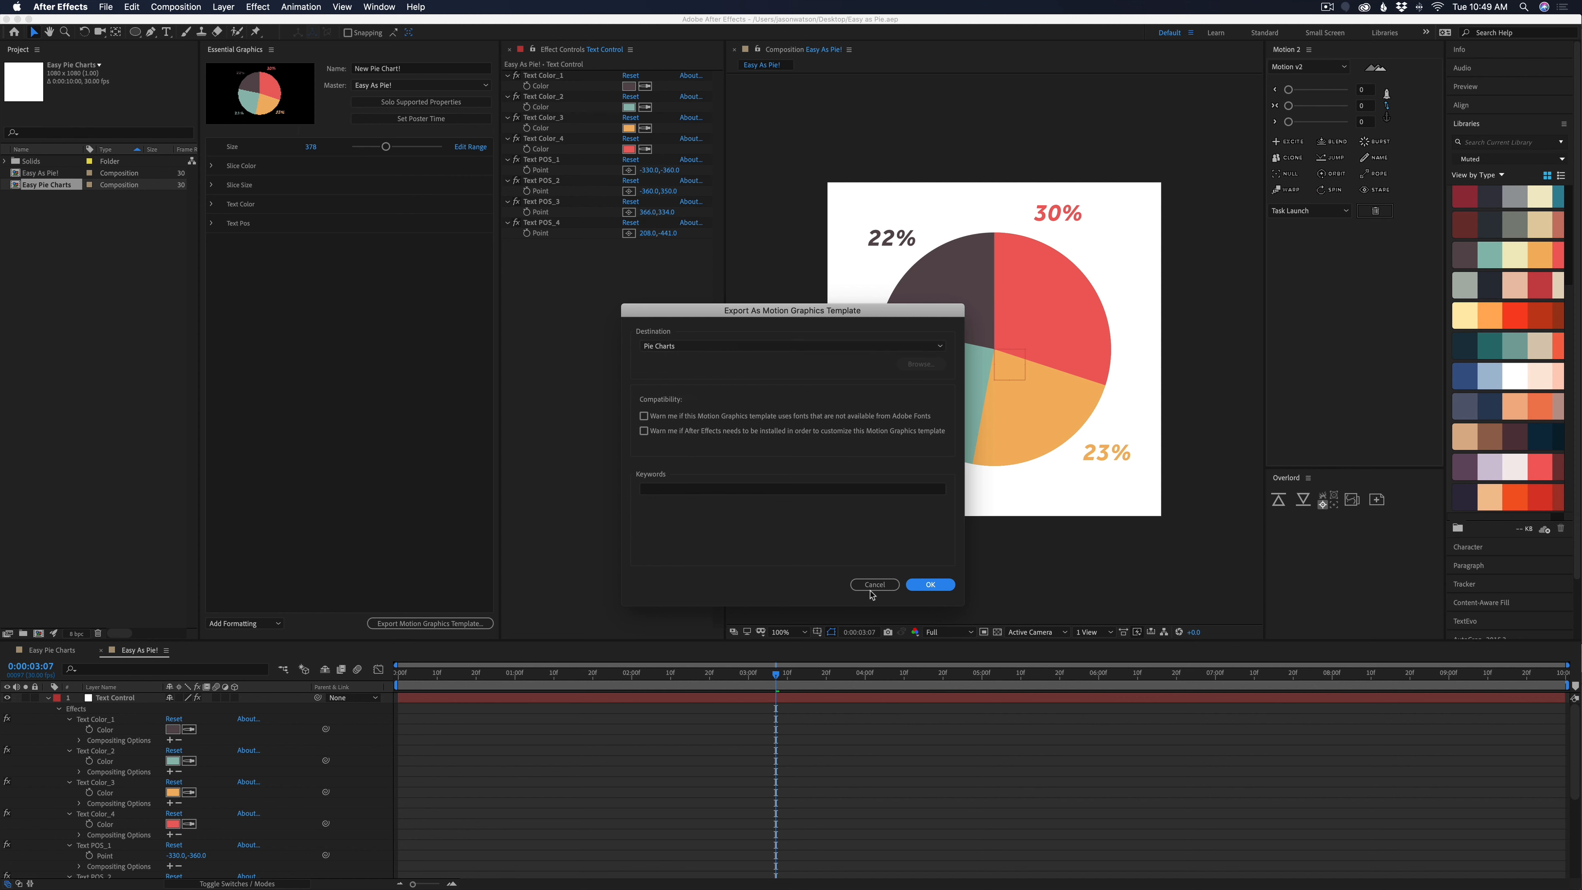
click(929, 585)
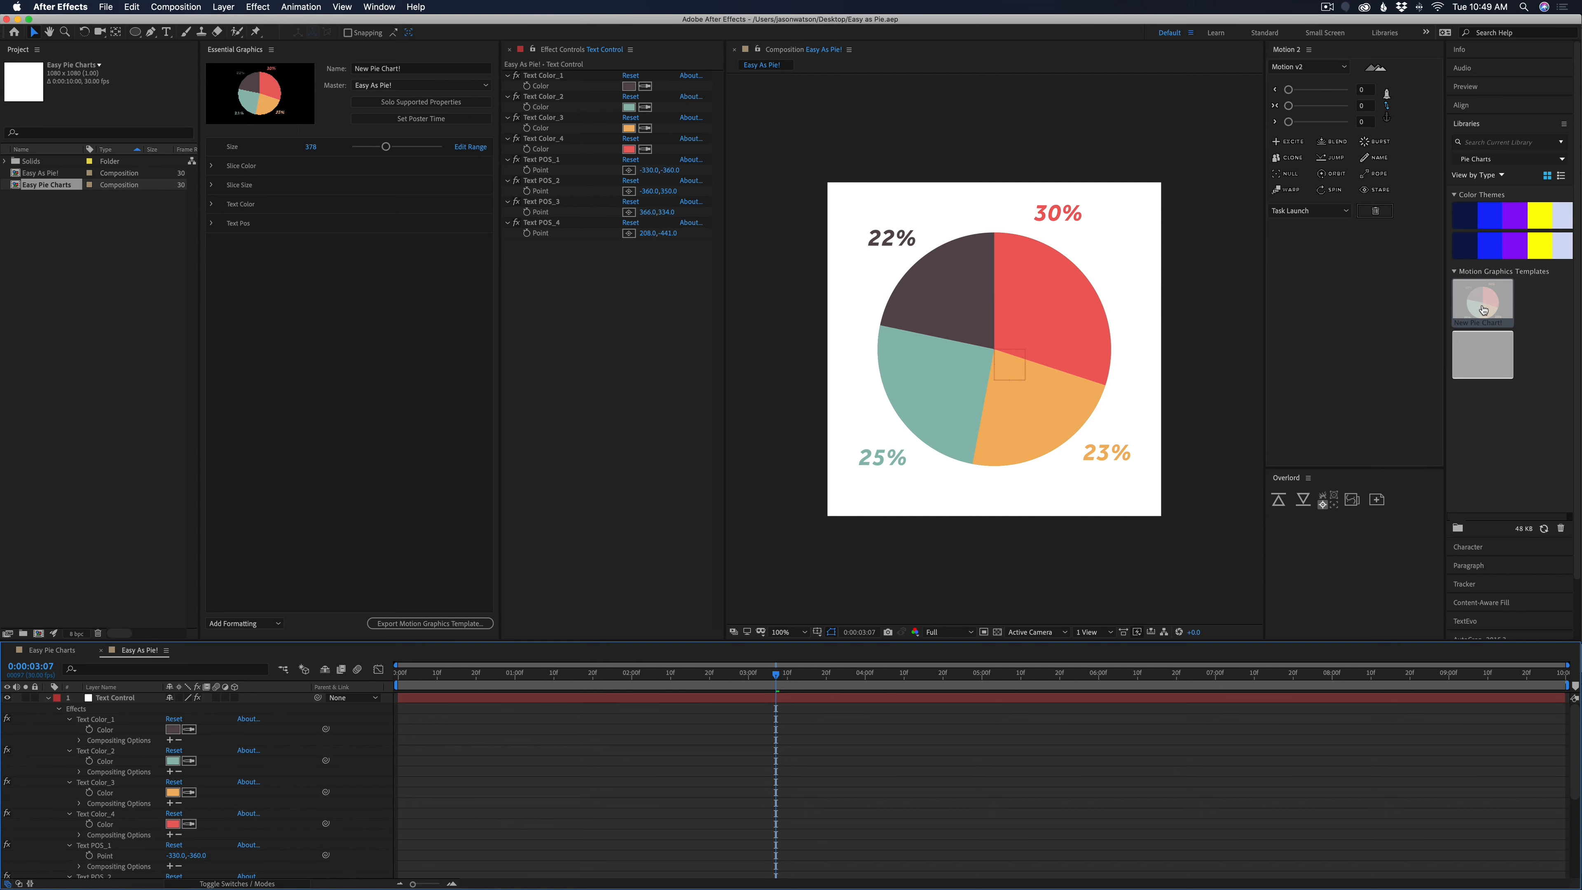
Switch to Premiere Pro and place the New Pie Chart! template at the start of track V1, keeping the existing sequence settings
click(608, 880)
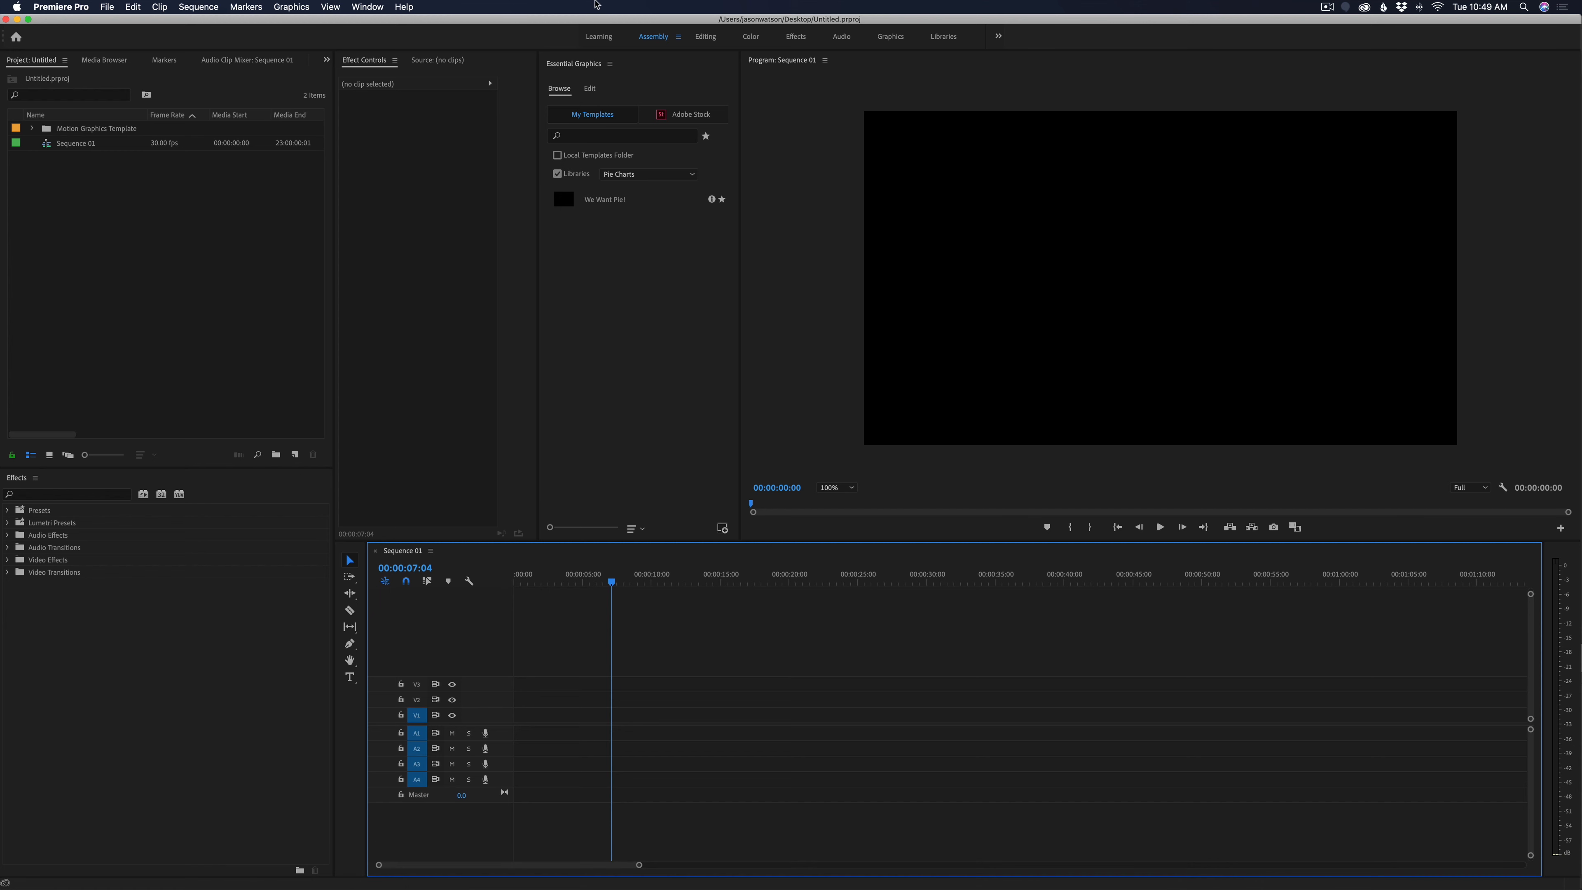
click(572, 69)
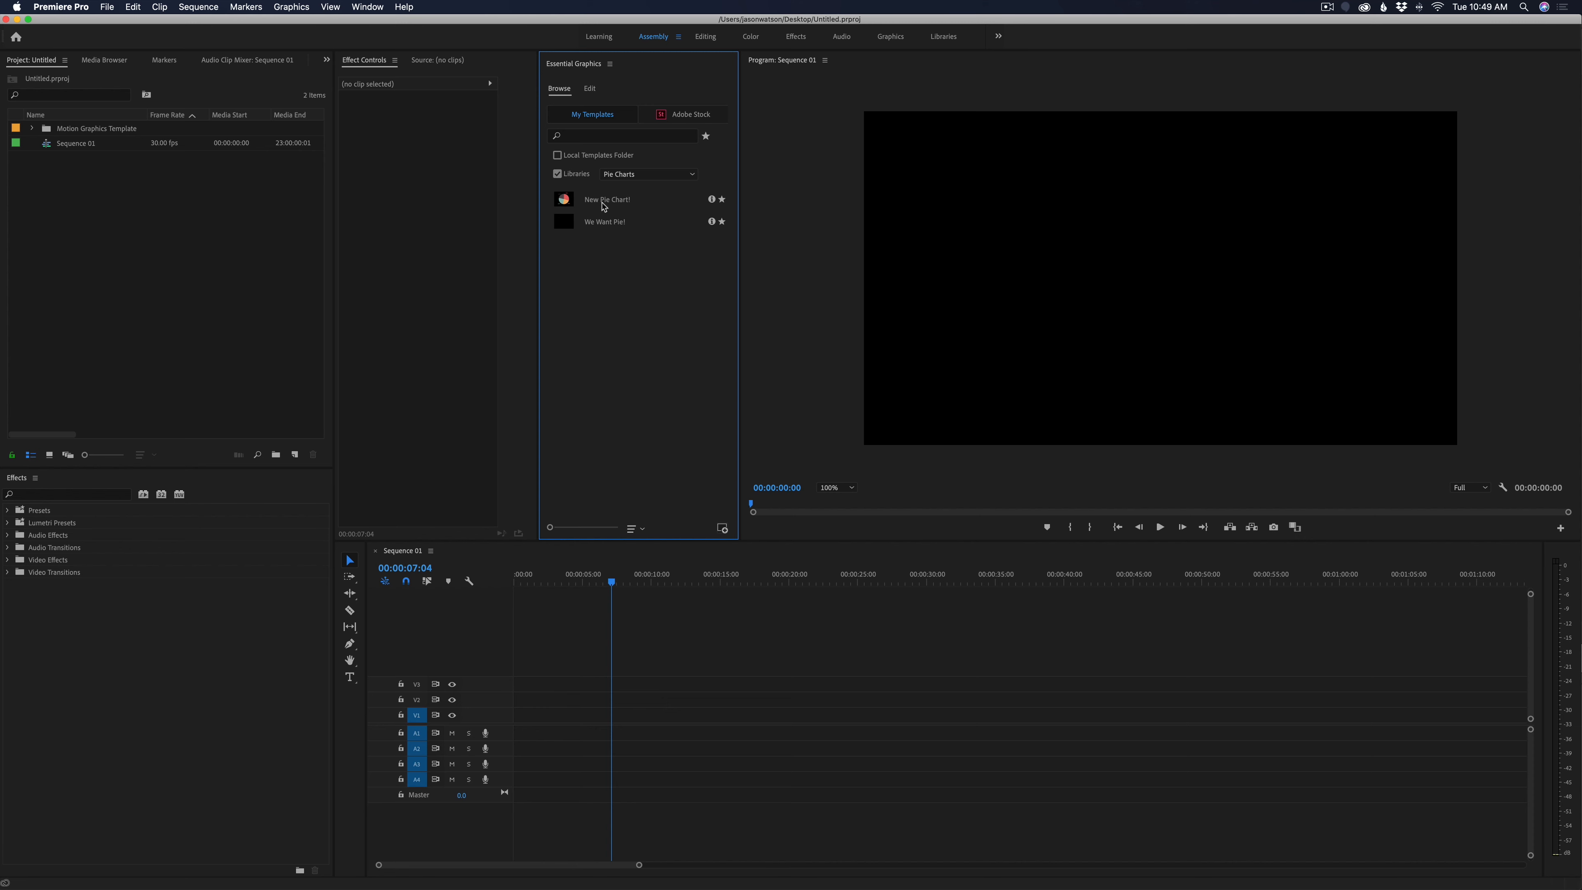
drag(603, 203, 507, 722)
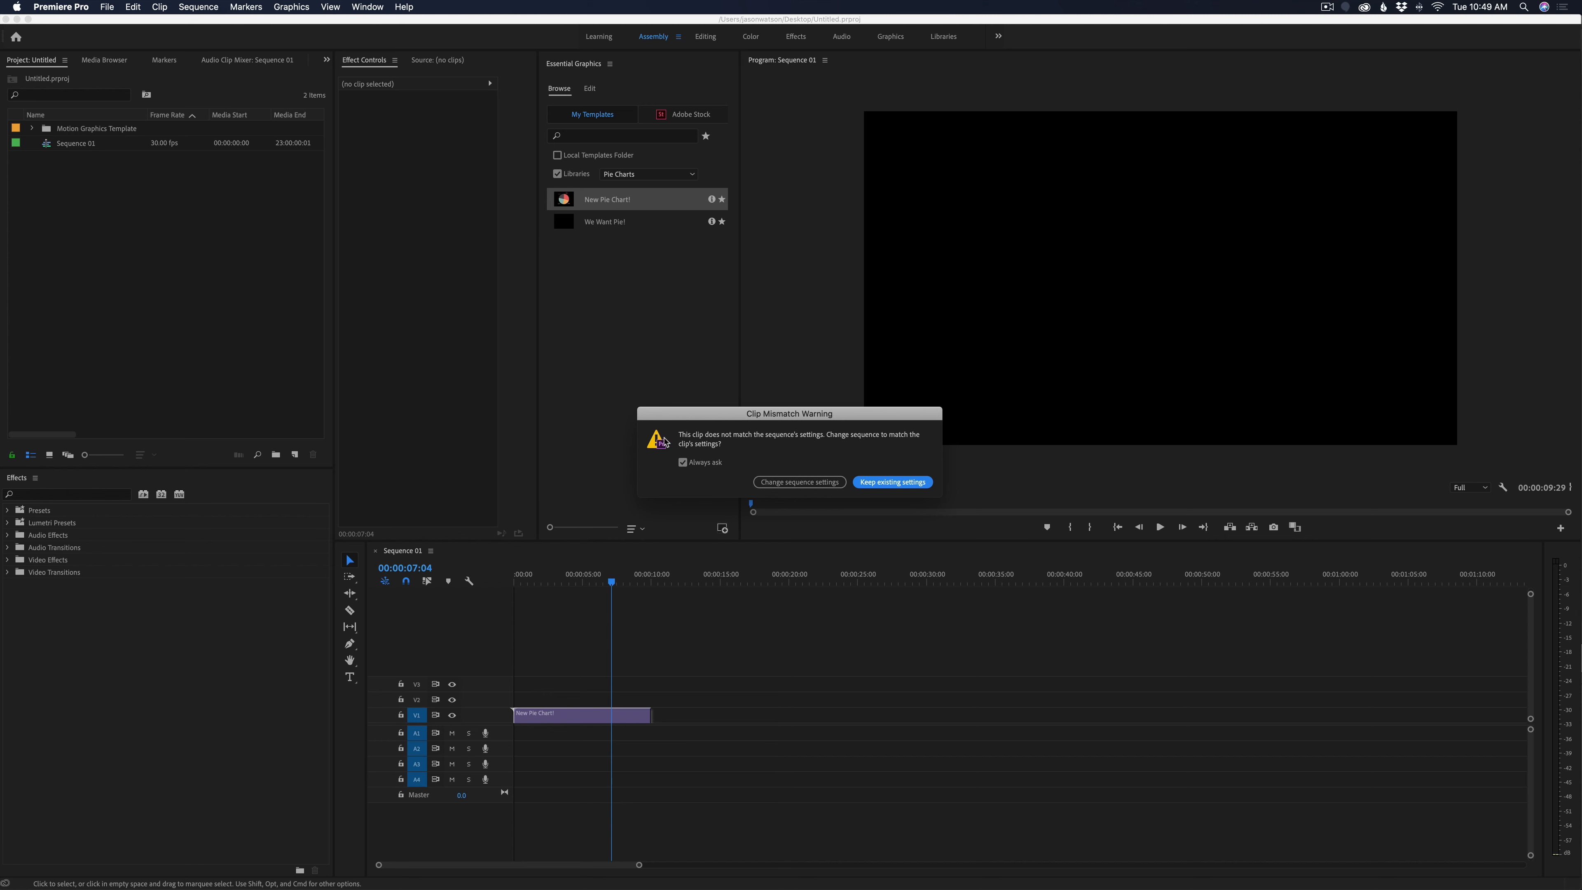
click(896, 487)
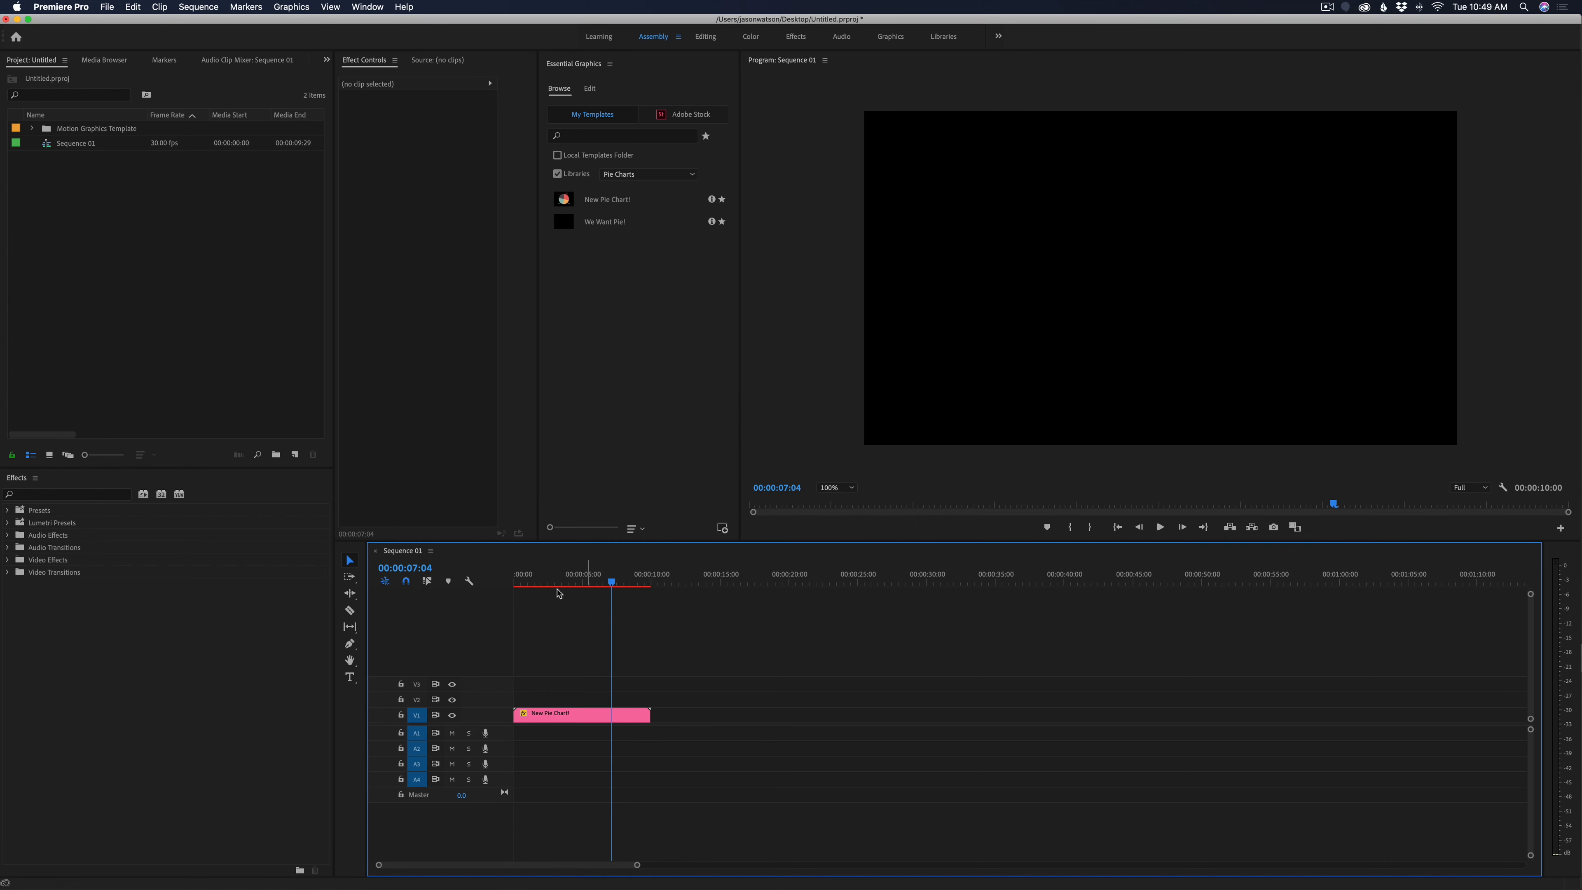
Play back the pie chart clip to check its animation and park the playhead at about five seconds
drag(610, 582, 534, 594)
key(space)
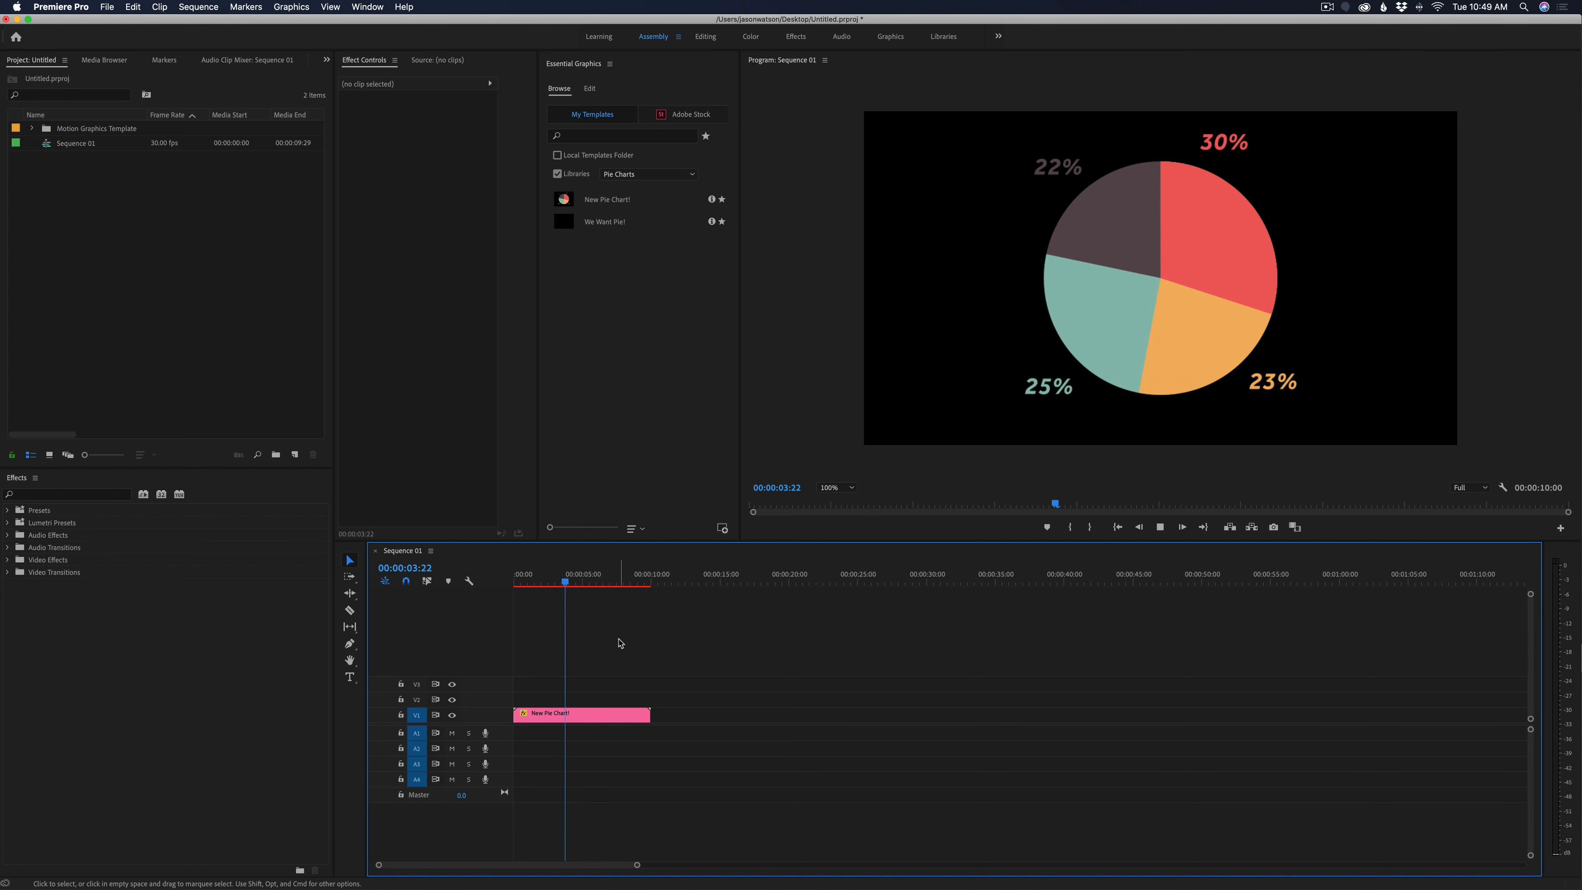
key(space)
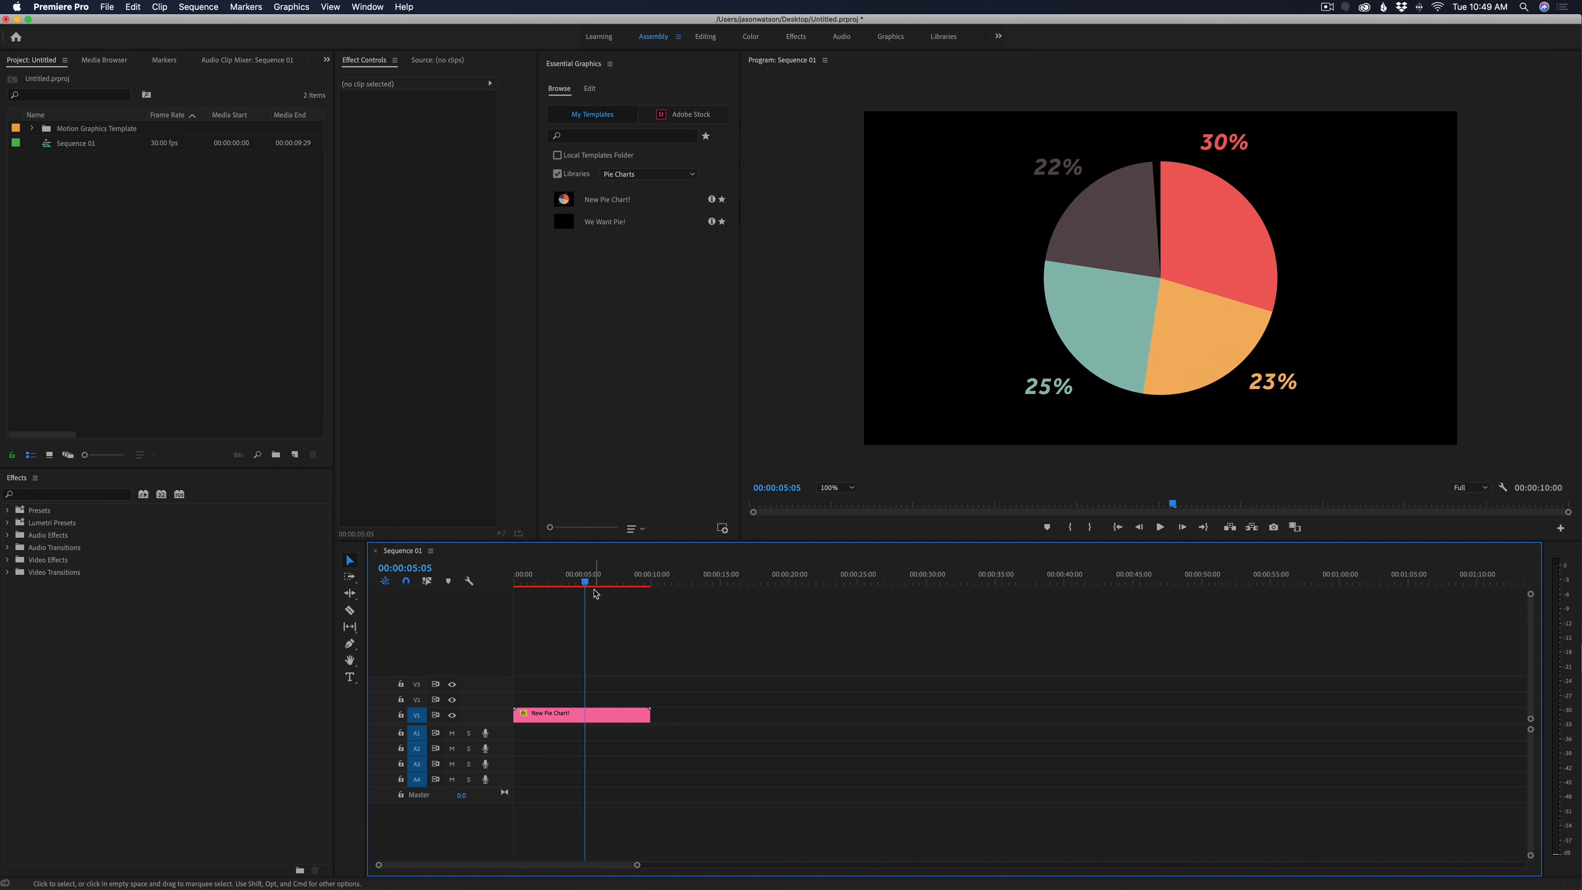
drag(586, 582, 583, 585)
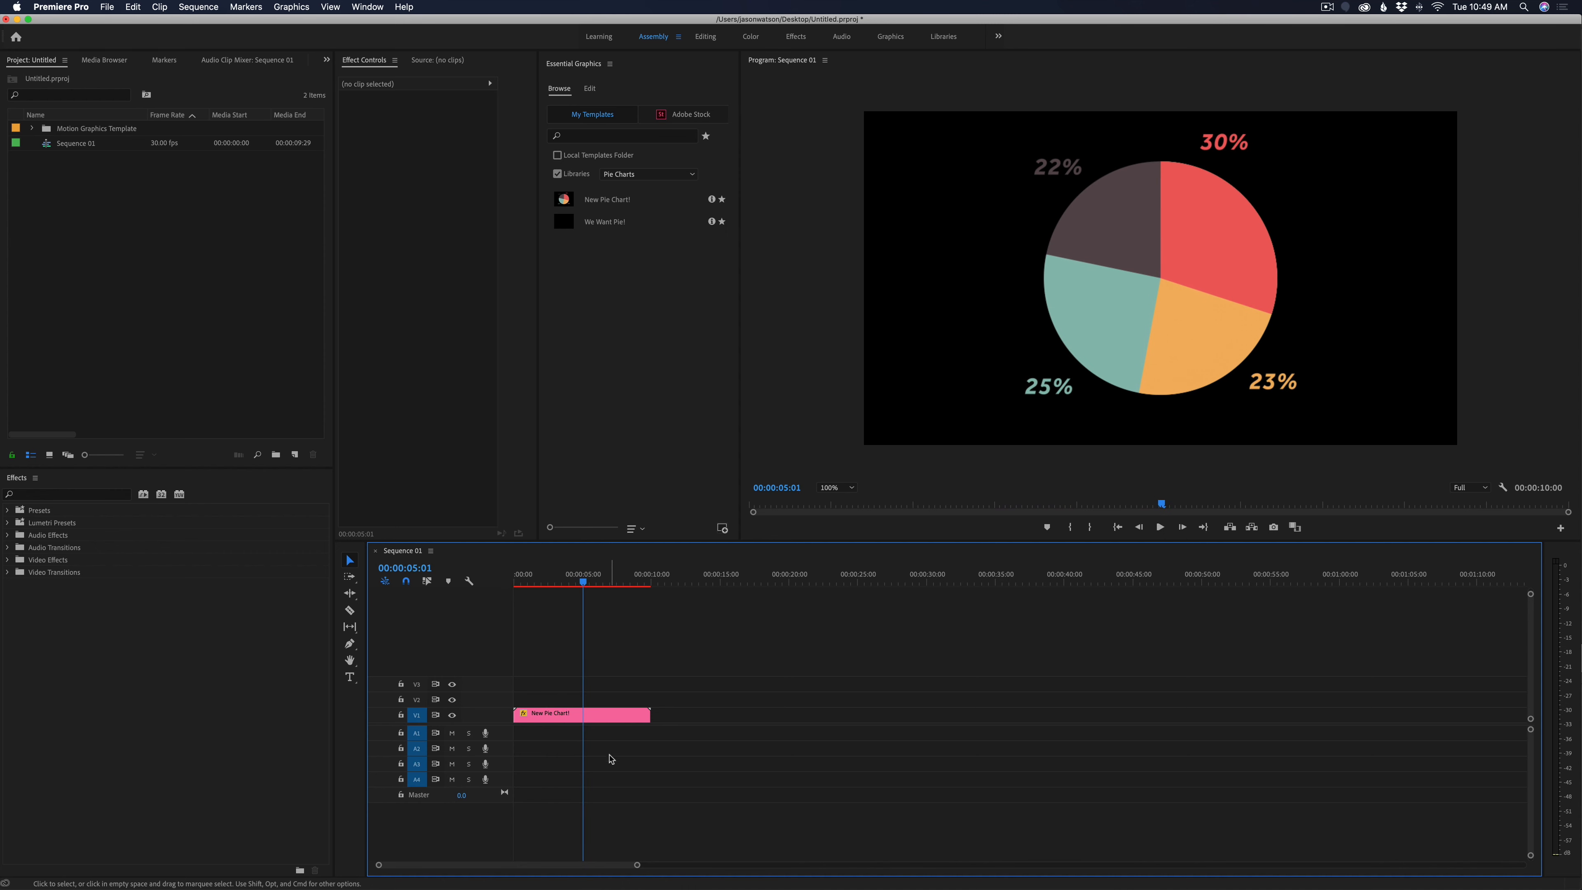
Open the pie chart clip's editable template controls and set its Size to about 385
click(570, 723)
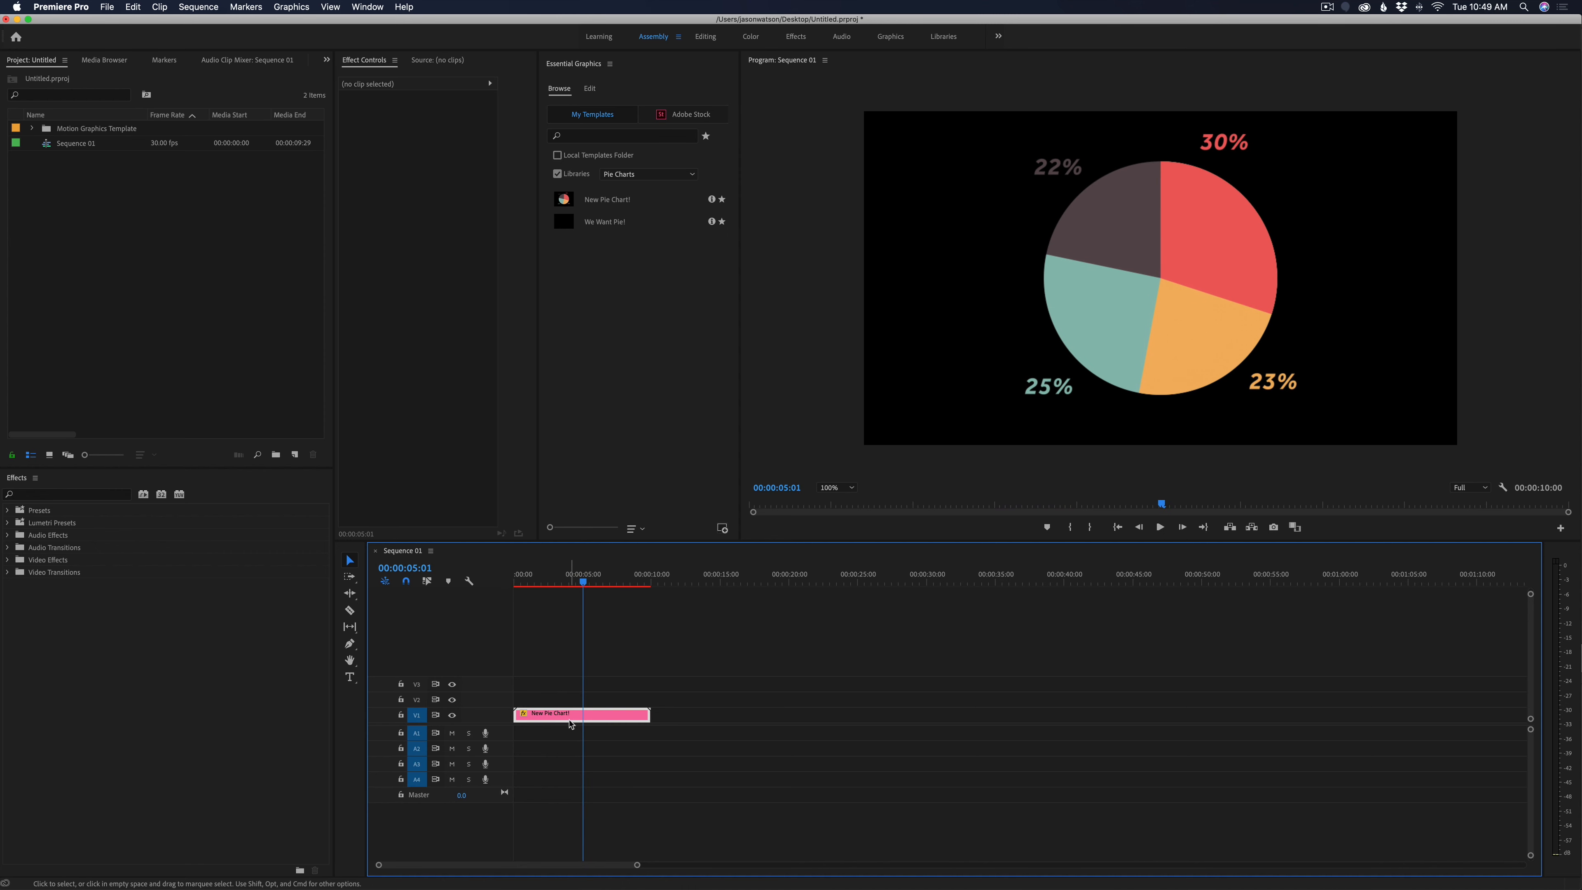
click(562, 91)
click(593, 91)
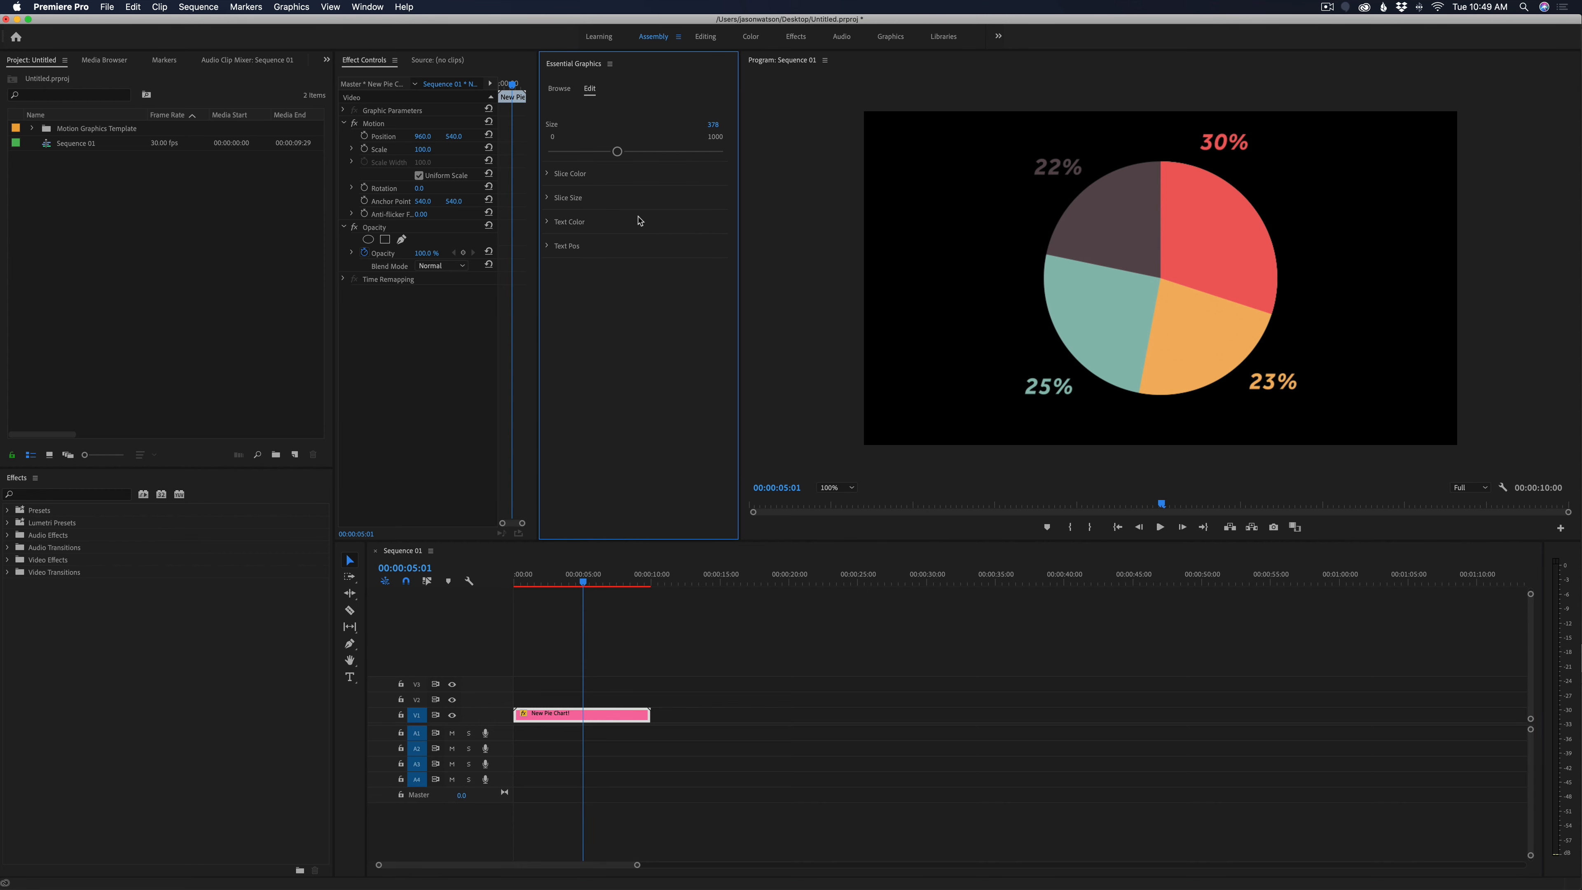
mouse_move(618, 149)
mouse_down()
mouse_move(587, 153)
mouse_move(625, 152)
mouse_up()
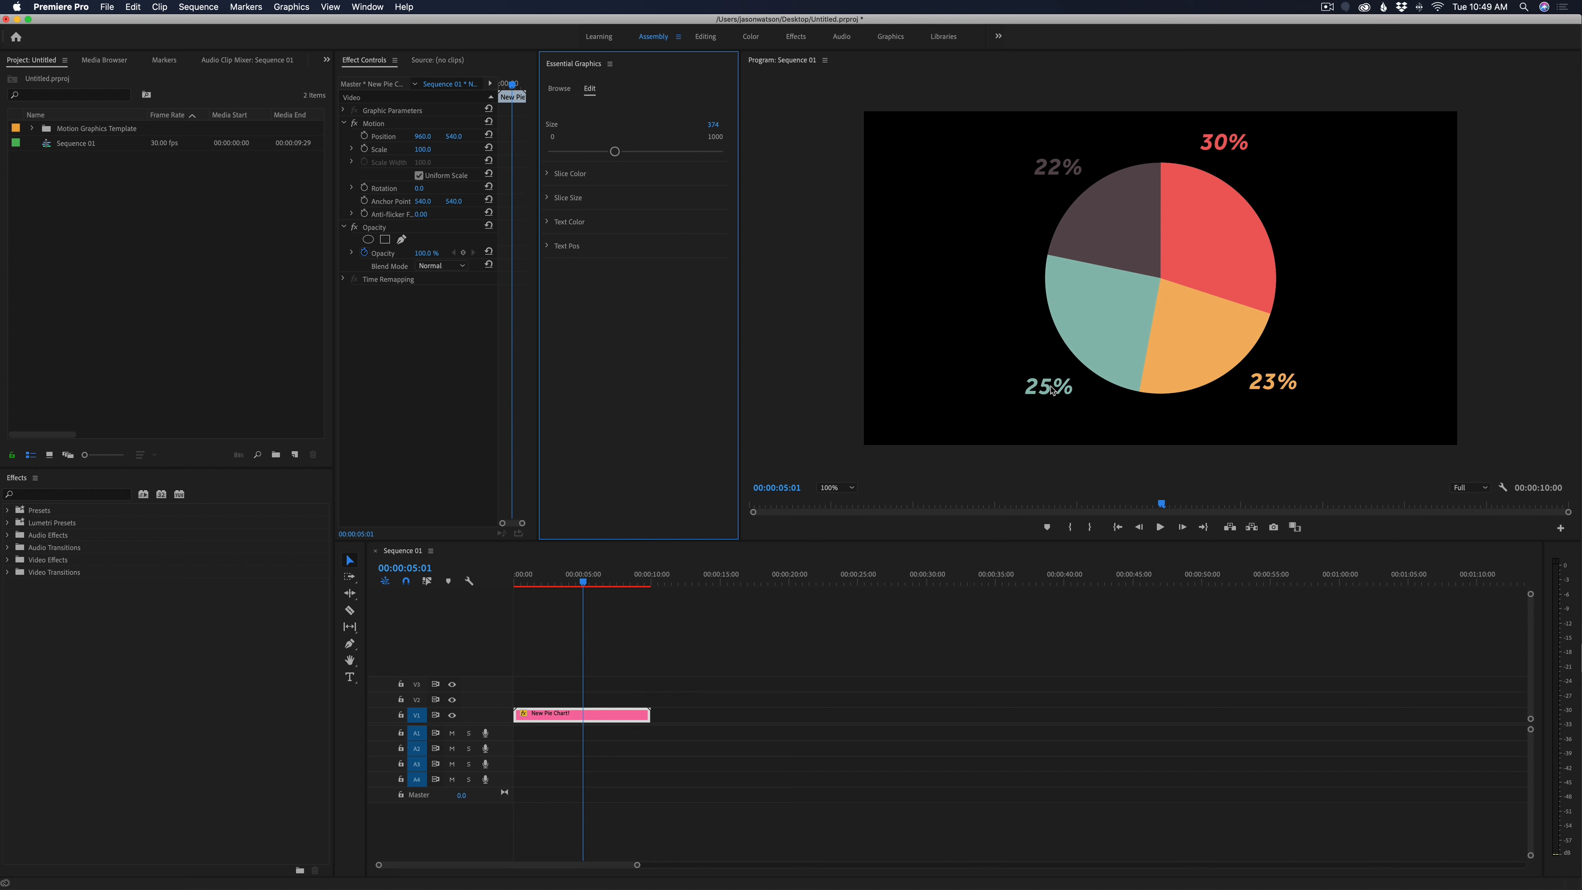
mouse_move(617, 154)
mouse_down()
mouse_move(635, 153)
mouse_move(602, 153)
mouse_move(617, 153)
mouse_up()
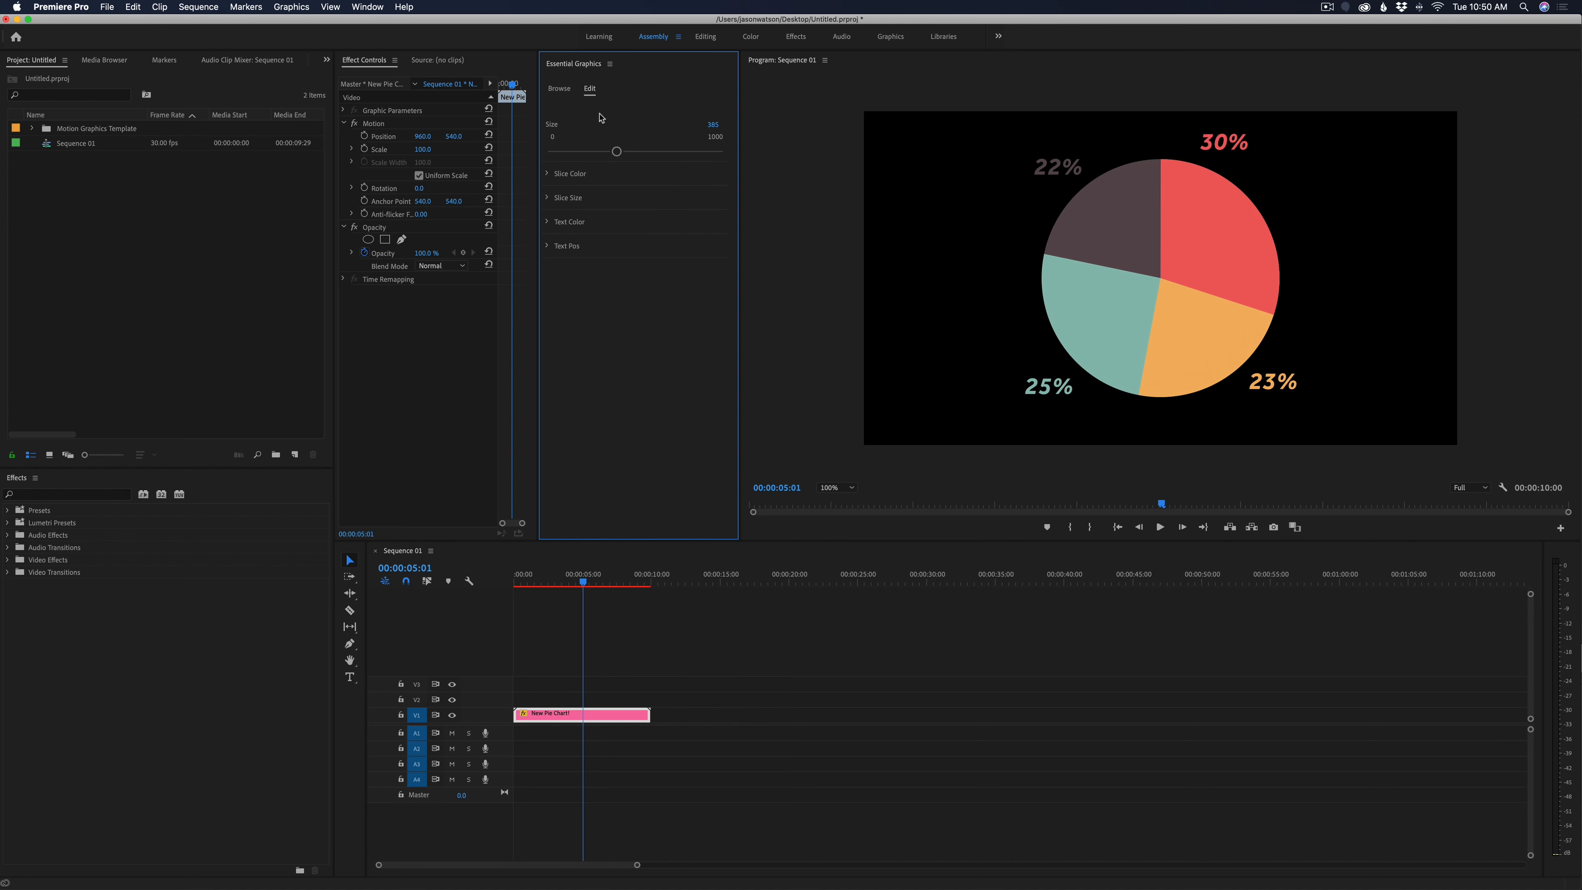
Expand the Slice Color group and try a different, very dark color for Color 1
click(548, 175)
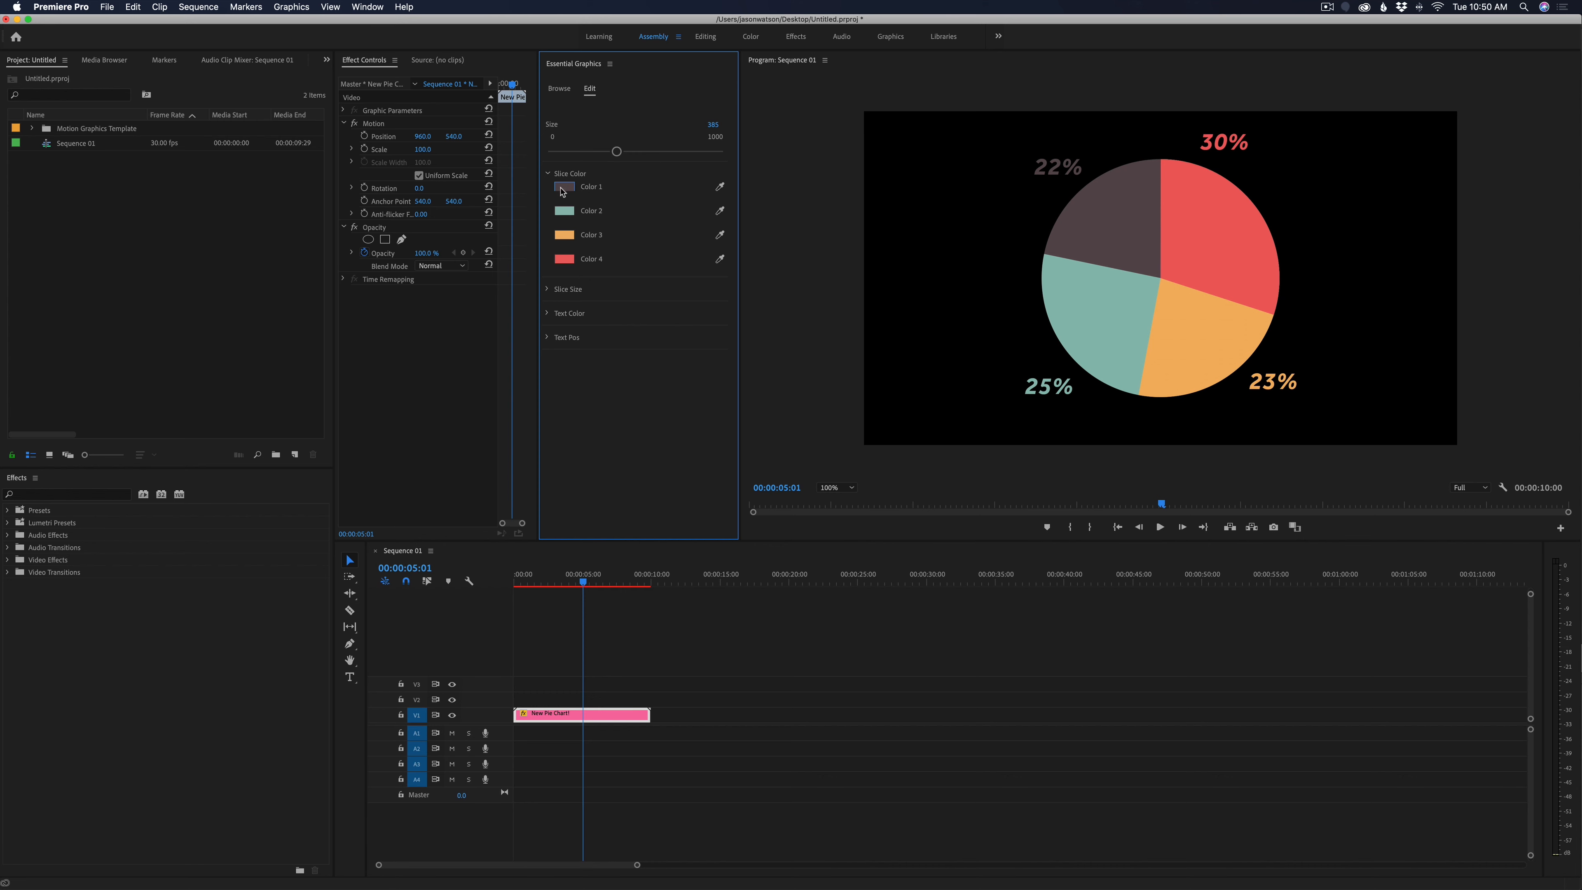
click(565, 188)
mouse_move(735, 331)
mouse_down()
mouse_move(744, 348)
mouse_move(747, 335)
mouse_up()
click(918, 212)
Expand the Slice Size group and set Slice 2 to 57, Slice 3 to 54 and Slice 4 to 51
click(548, 290)
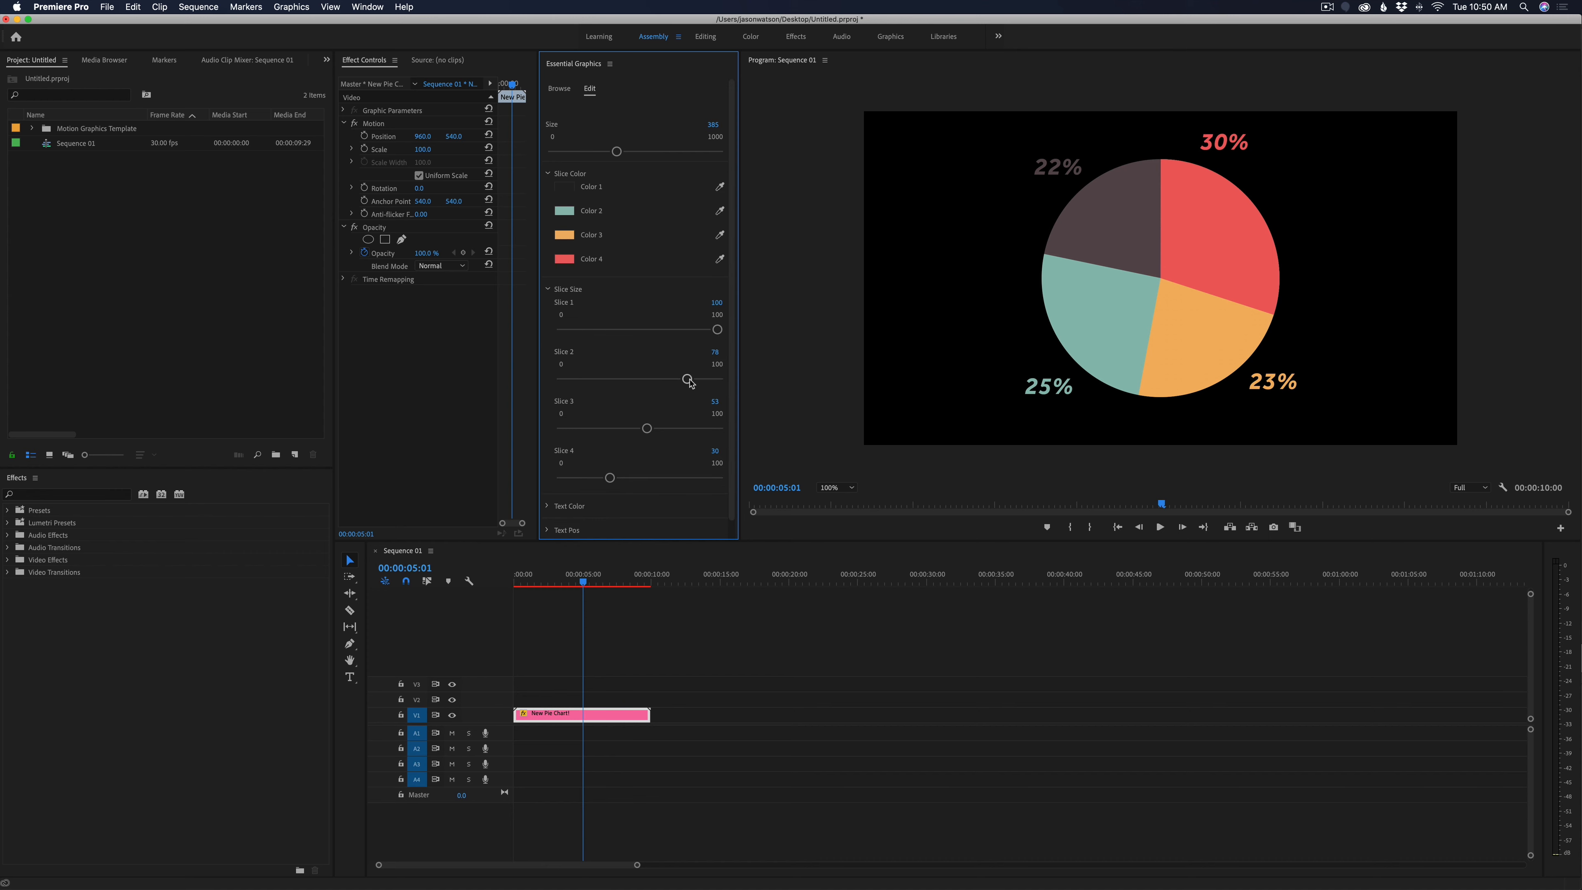
drag(689, 382, 670, 381)
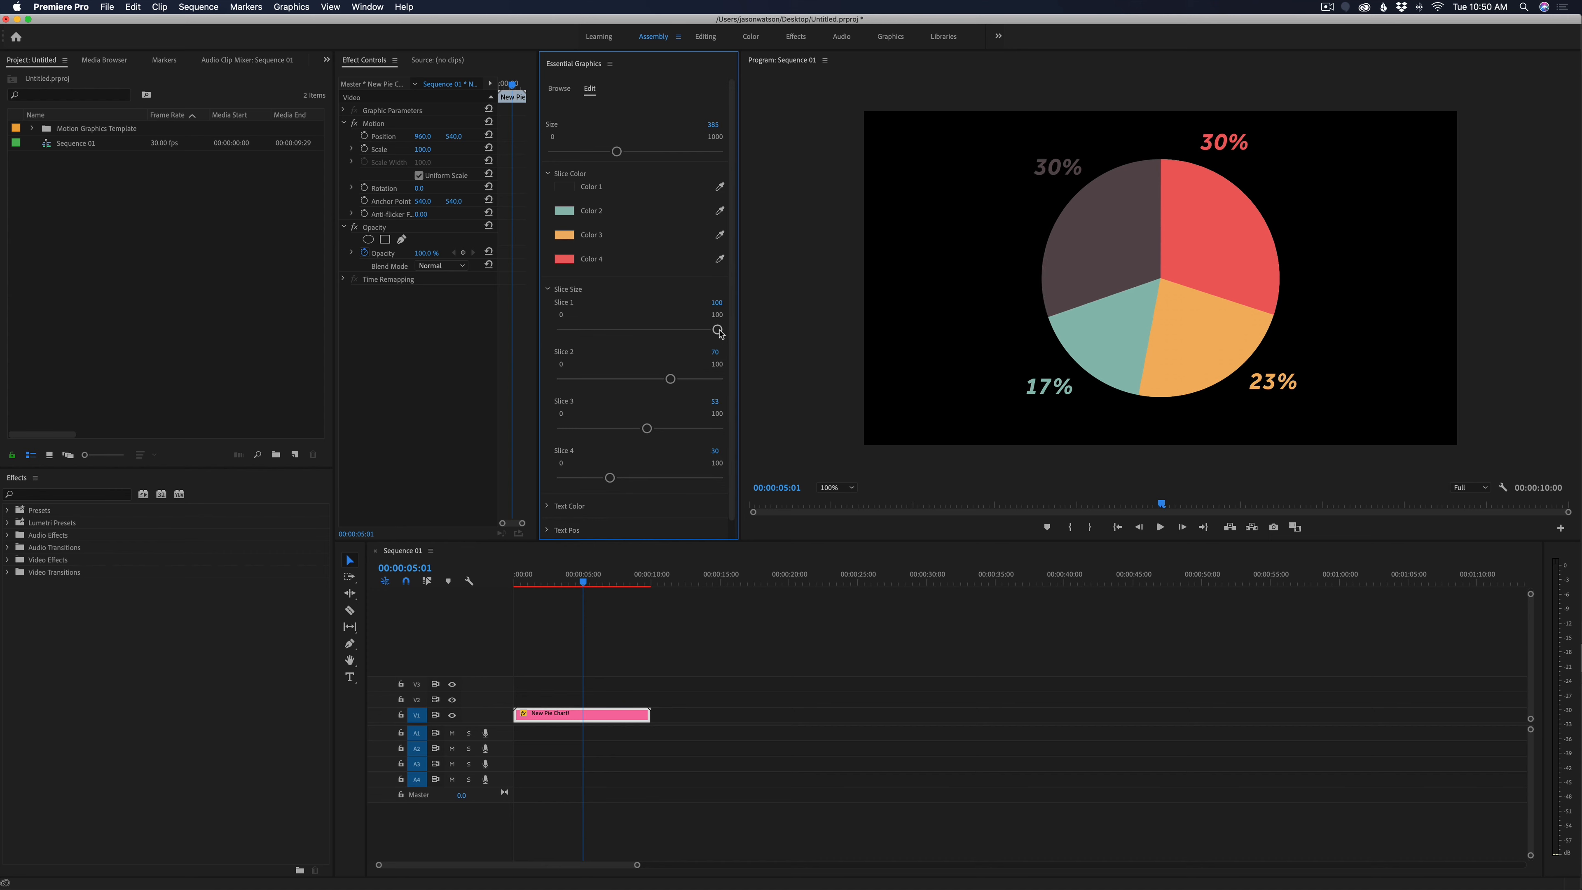
mouse_move(718, 331)
mouse_down()
mouse_move(684, 331)
mouse_move(718, 331)
mouse_up()
drag(671, 379, 645, 429)
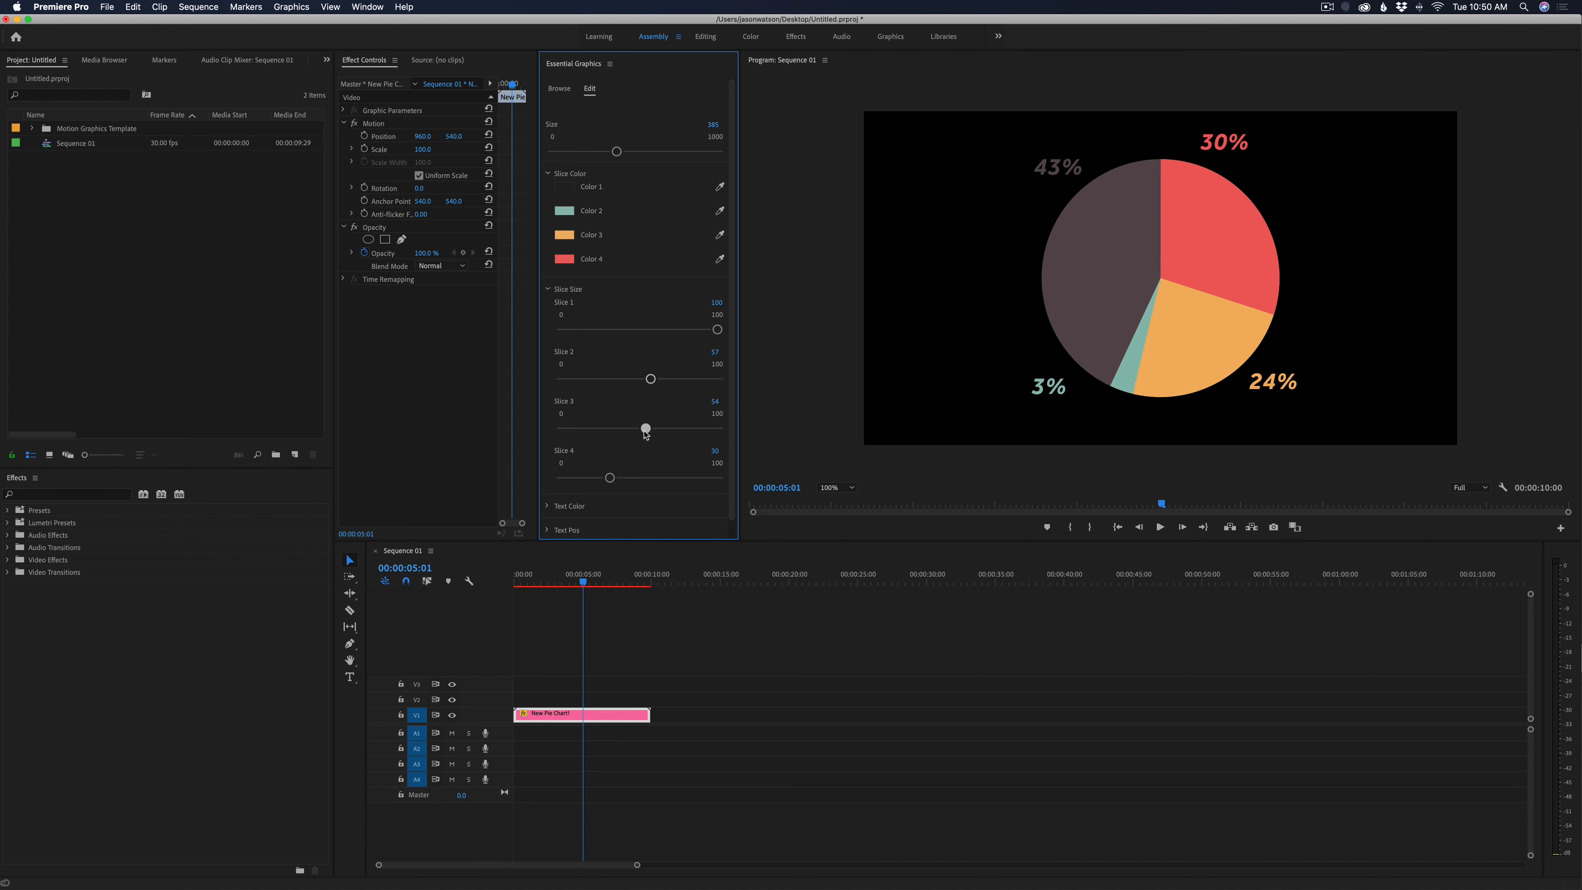
drag(608, 483, 641, 483)
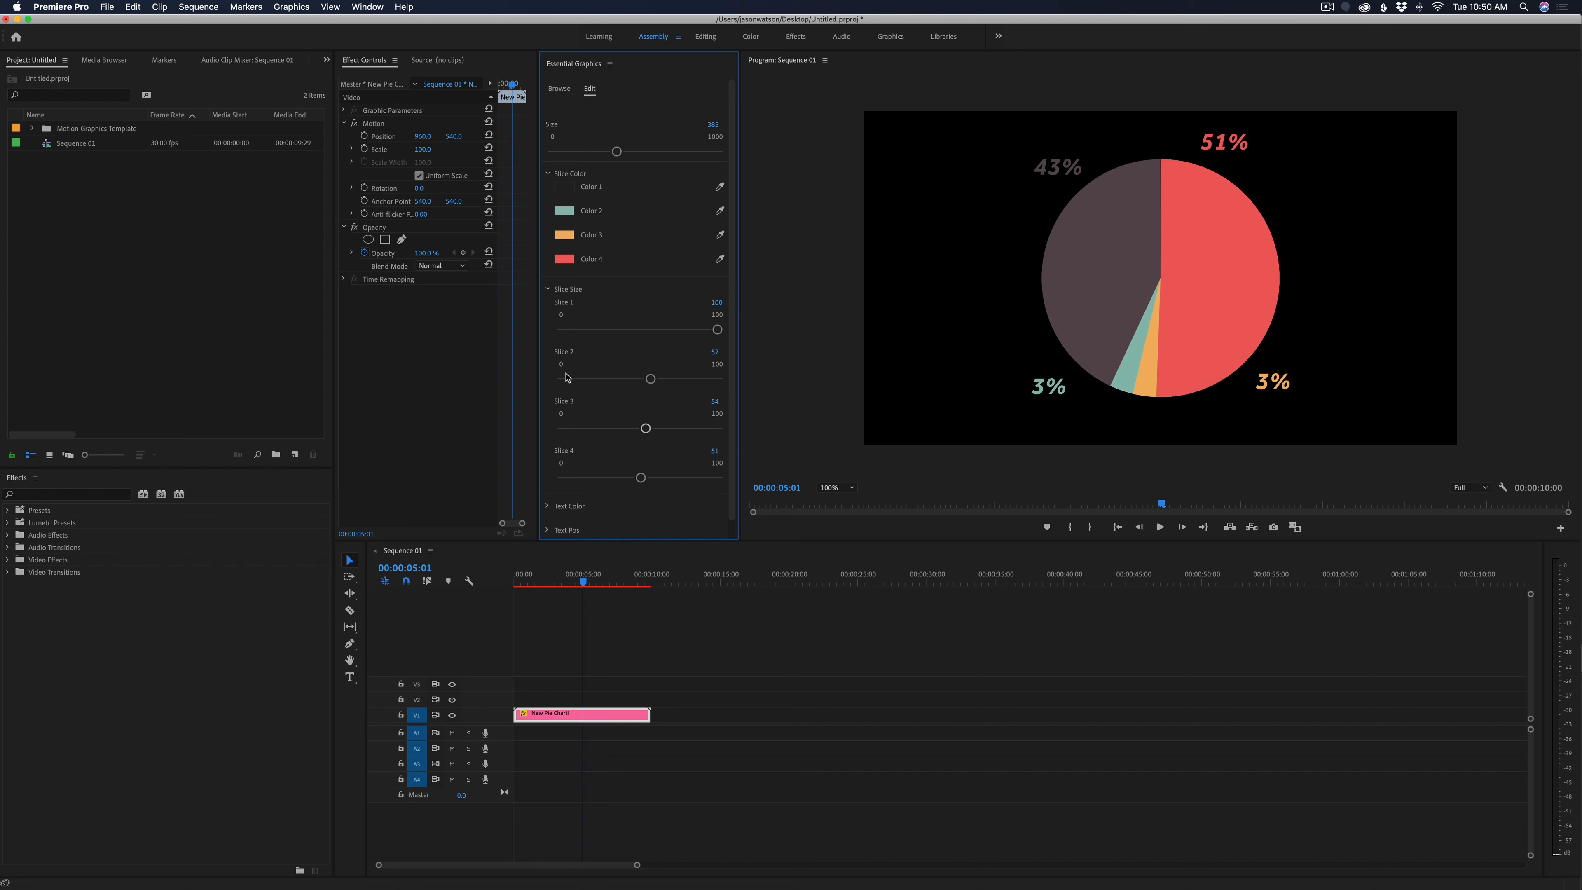
Try the dark color 211D1D on the fourth swatch of the Text Color group and undo it
scroll(591, 416, down, 1)
click(547, 493)
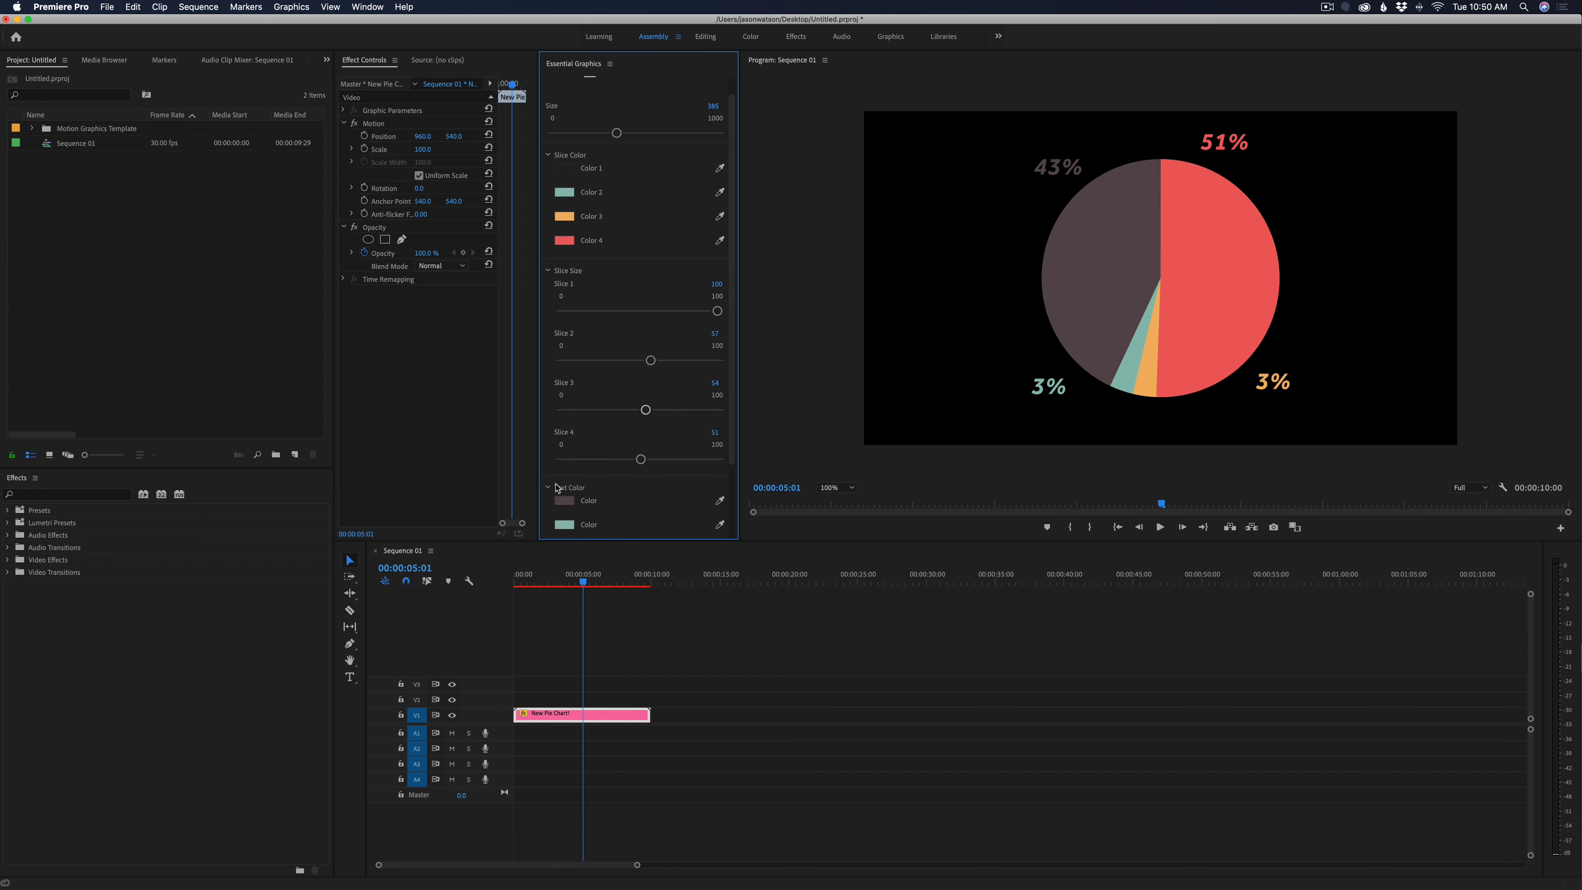
scroll(563, 487, down, 3)
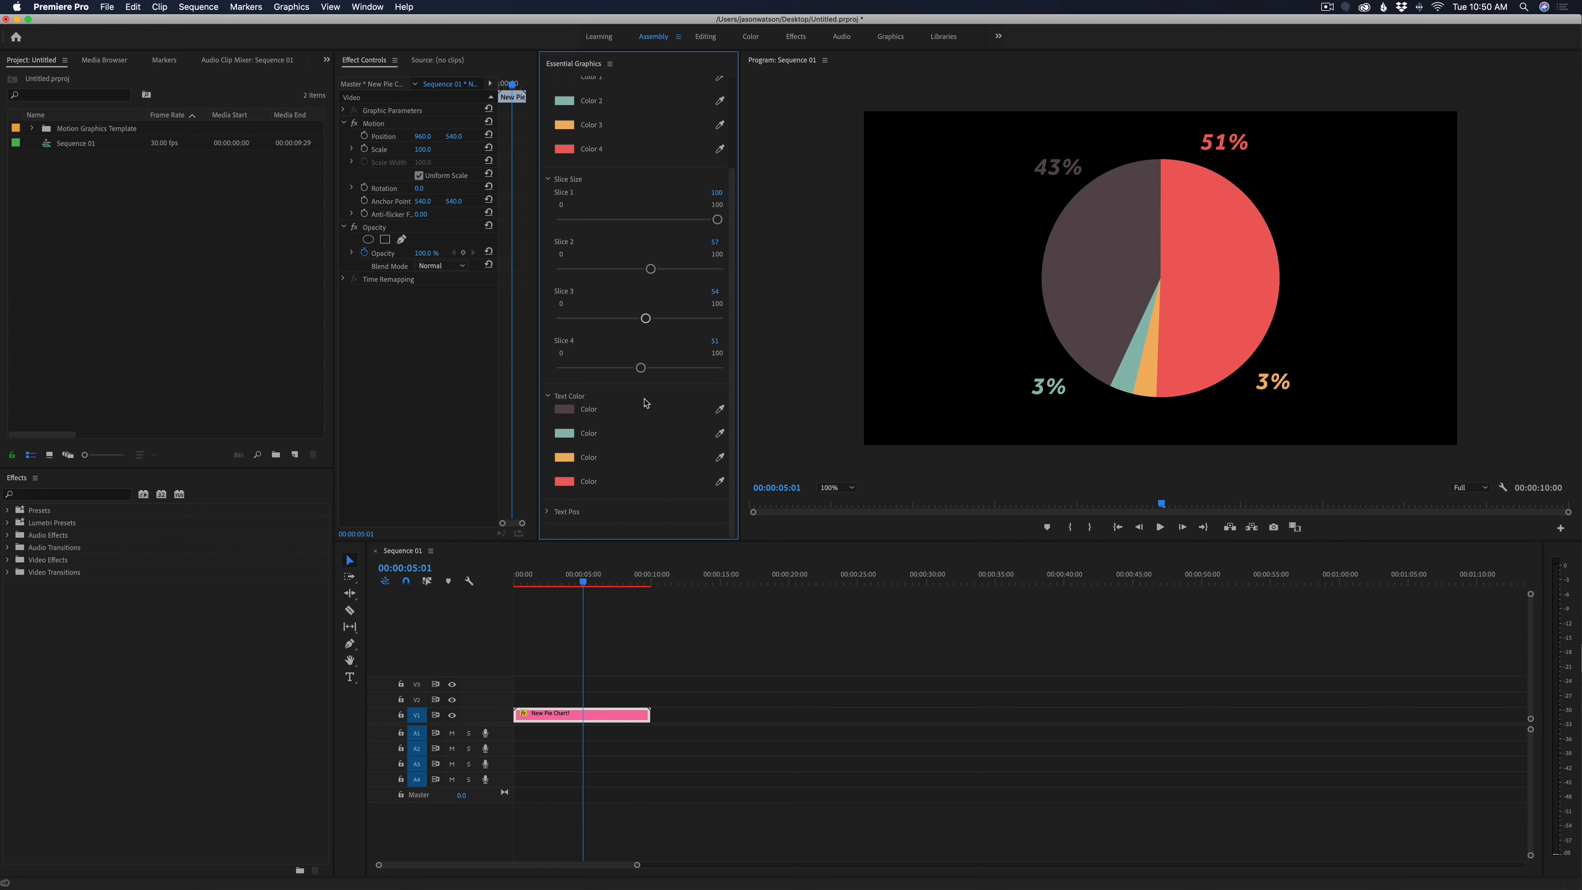
click(564, 481)
drag(696, 260, 667, 237)
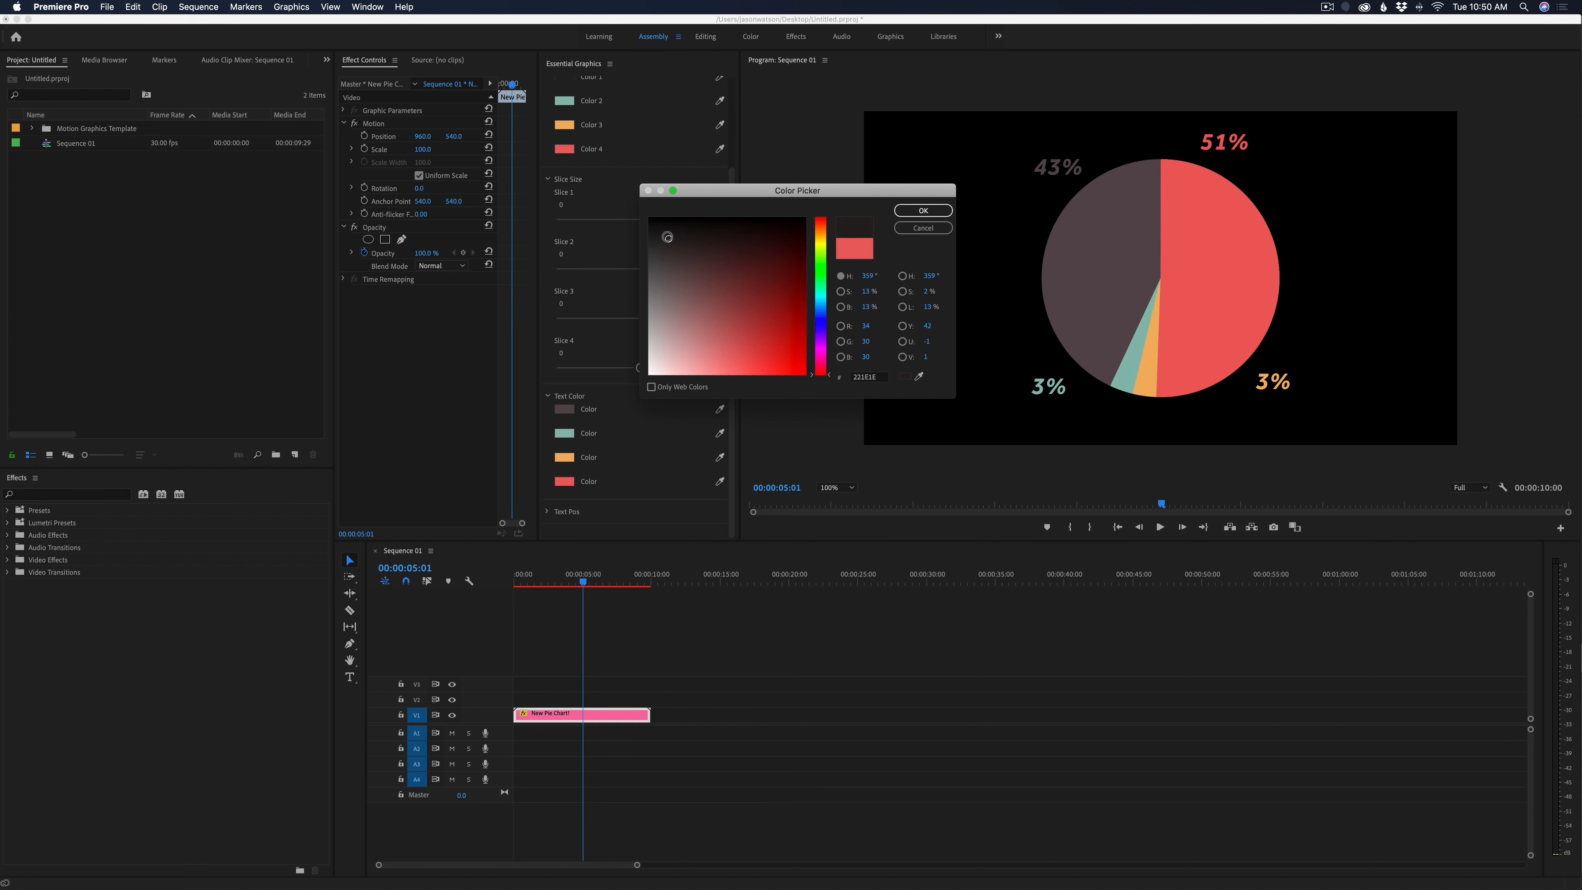
click(924, 211)
key(super+z)
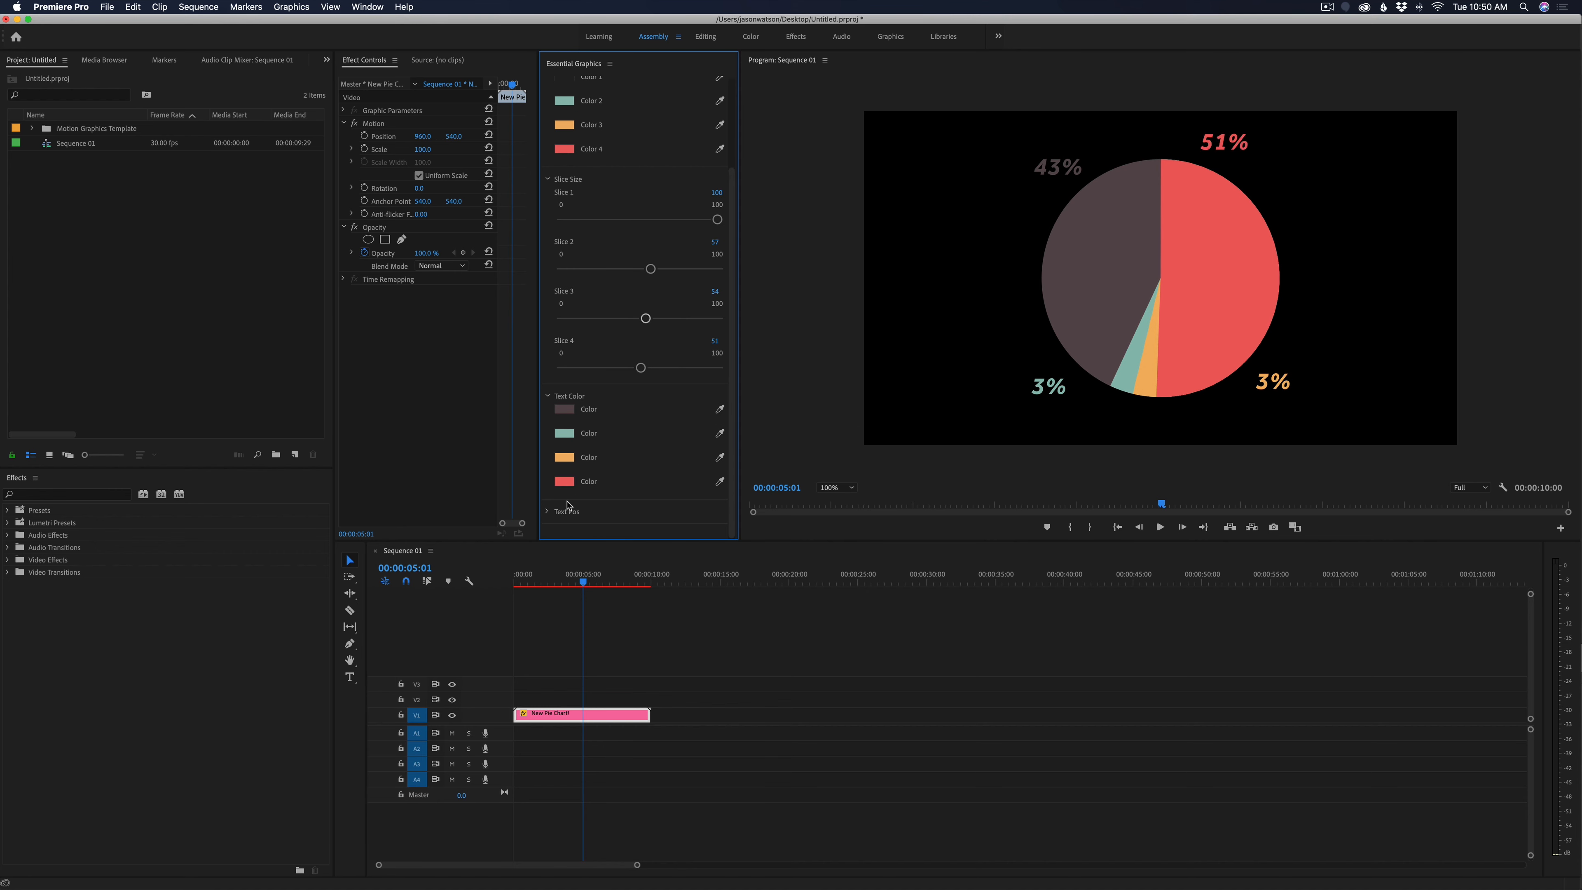
Expand the Text Pos group and try shifting label 1's X position
click(547, 513)
key(super+z)
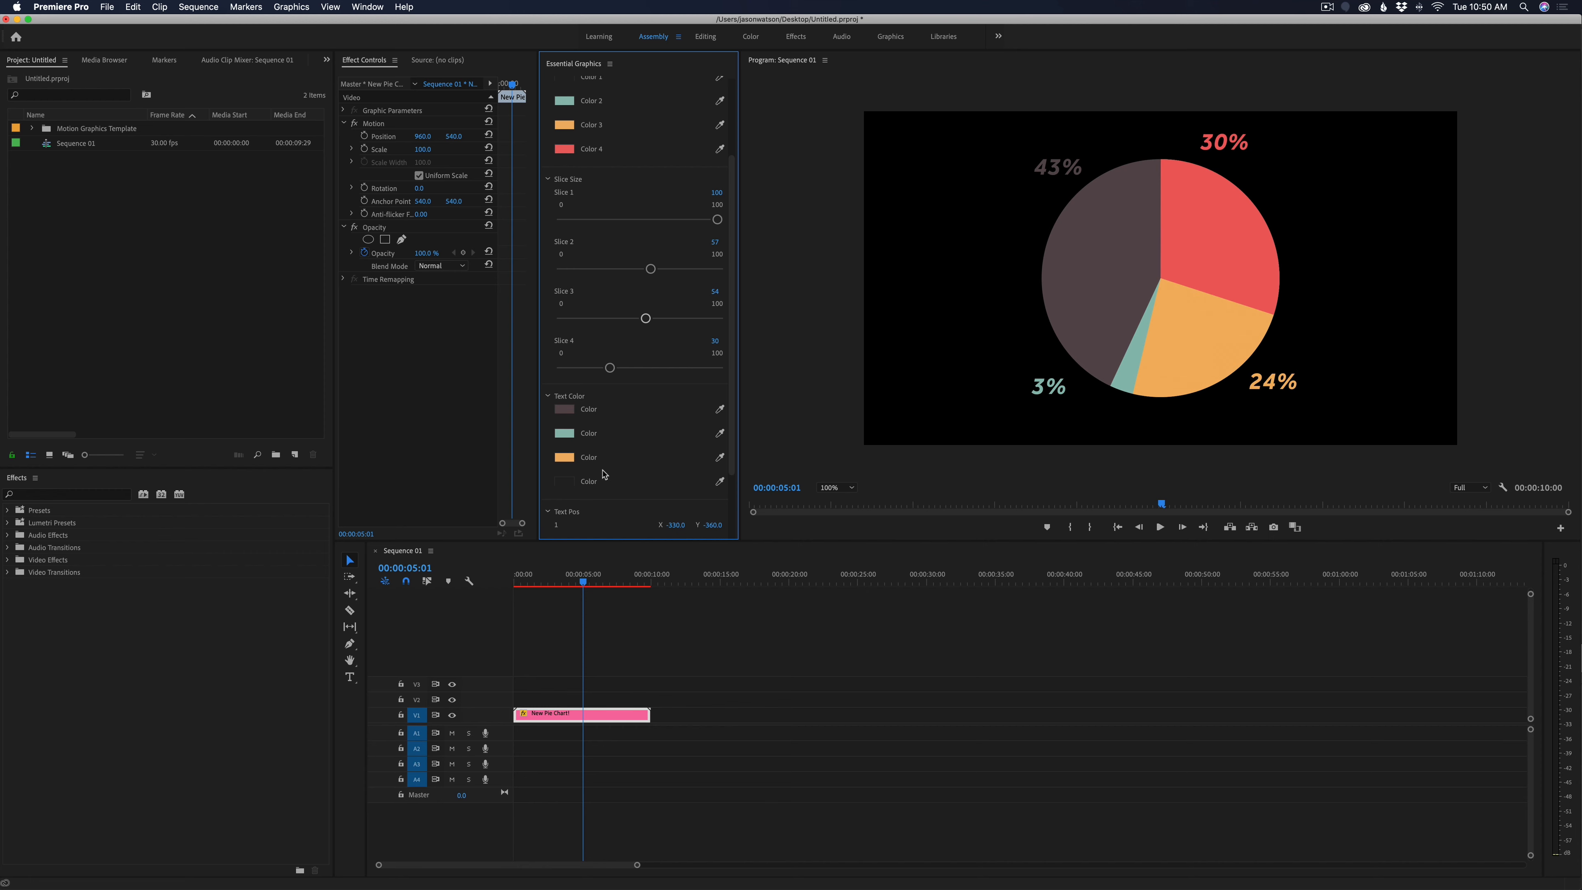
key(super+shift+z)
scroll(608, 473, down, 3)
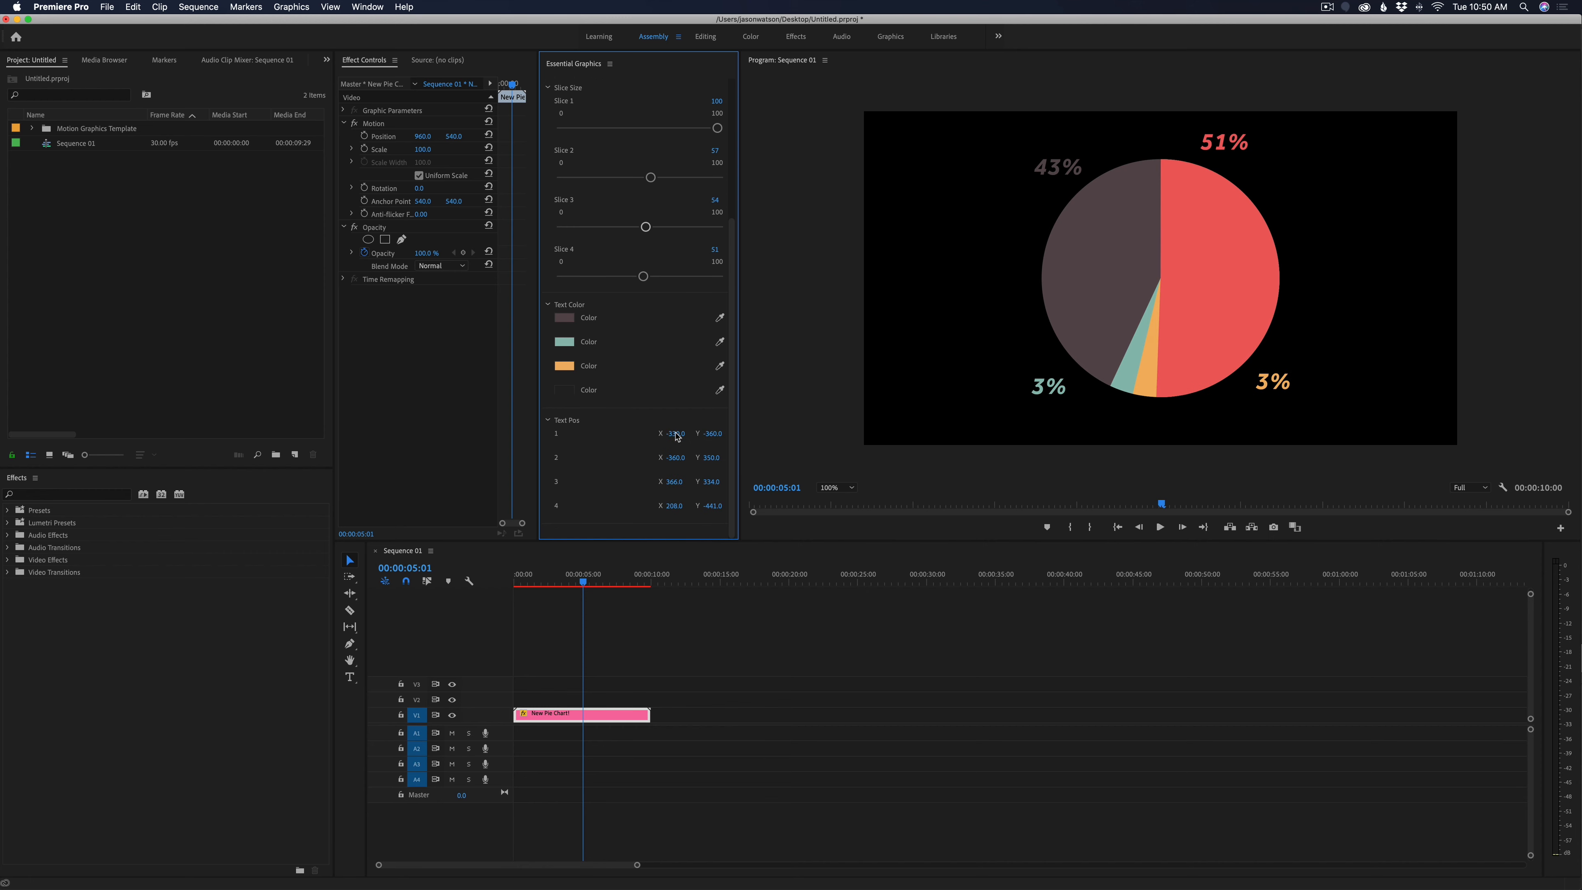
drag(675, 433, 597, 433)
Duplicate the New Pie Chart! clip further along track V1 so the copy starts at about 22 seconds
click(589, 583)
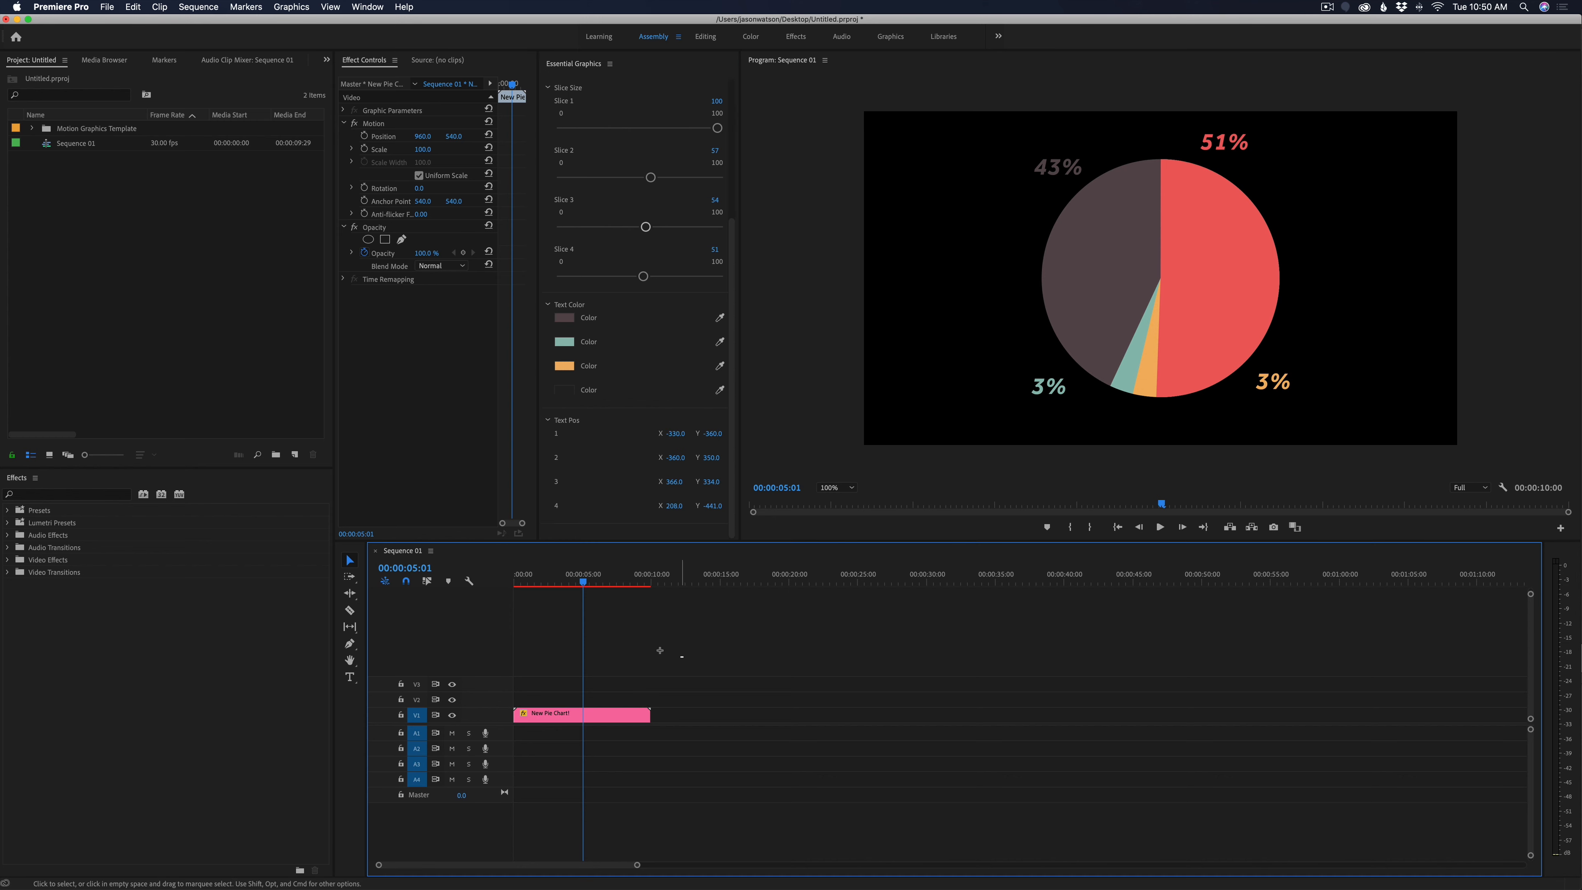
drag(590, 585, 571, 582)
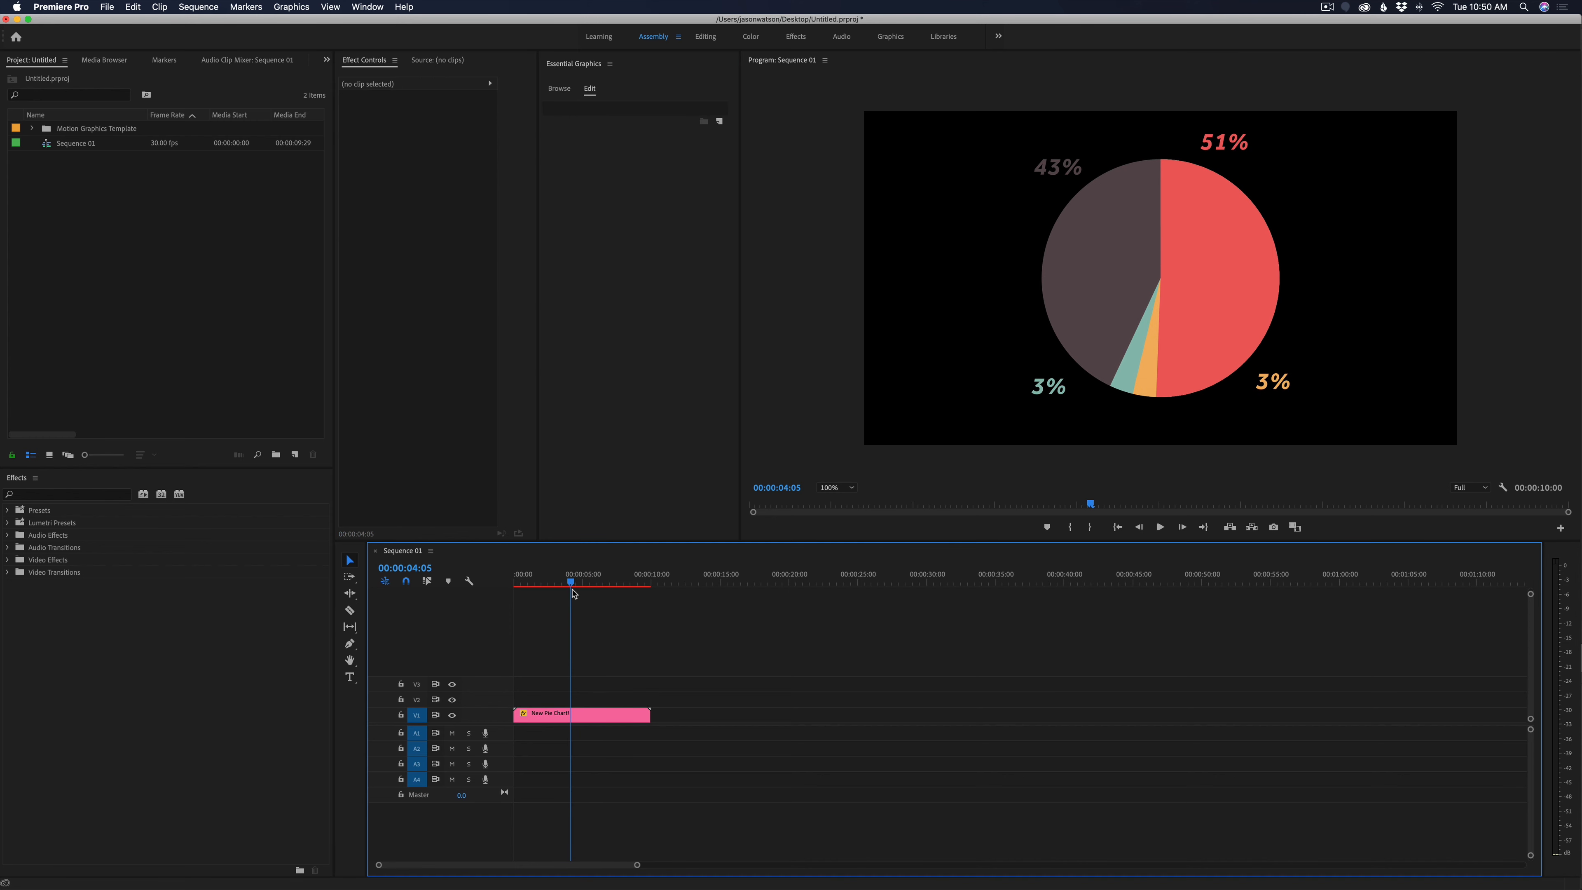
click(579, 714)
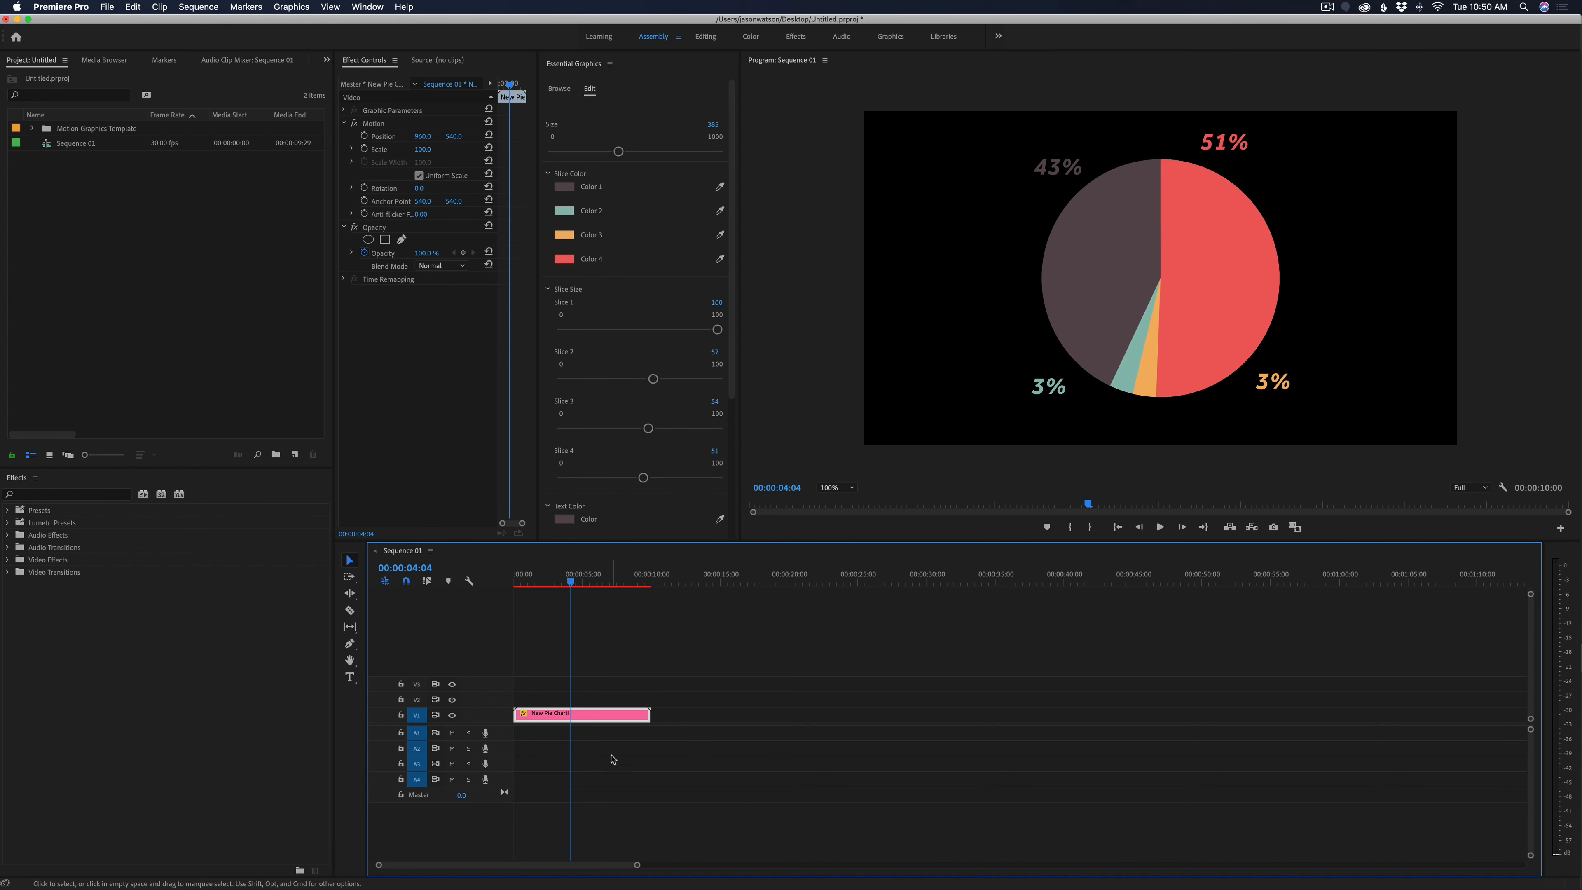
drag(589, 715, 869, 725)
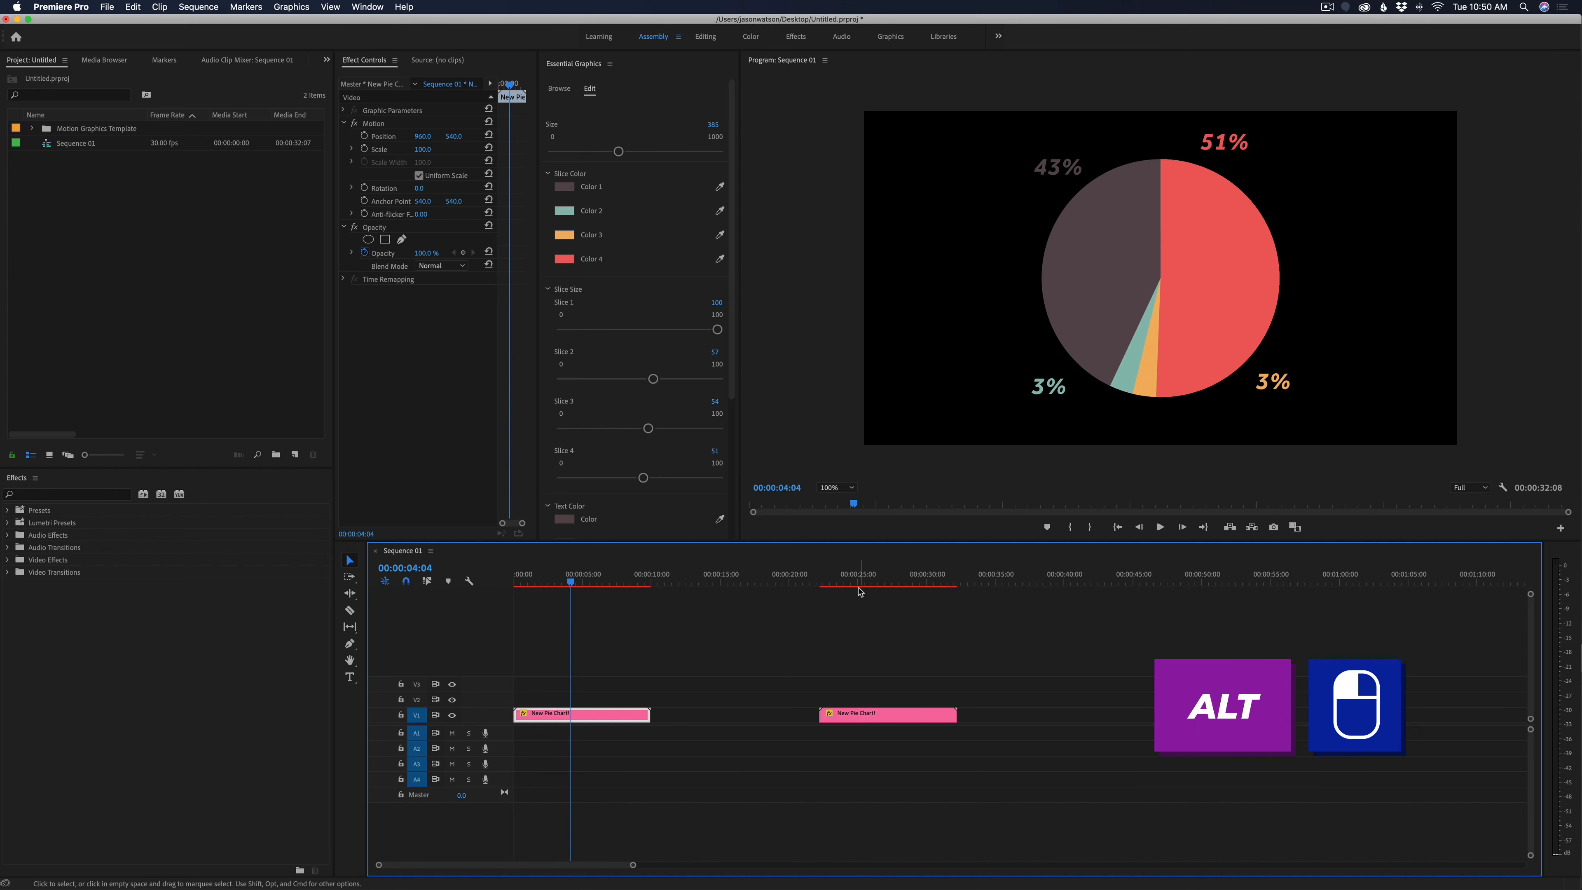
Set the duplicate clip's Slice 2 to about 78, Slice 3 to about 73 and Slice 4 to about 22
drag(835, 580, 873, 580)
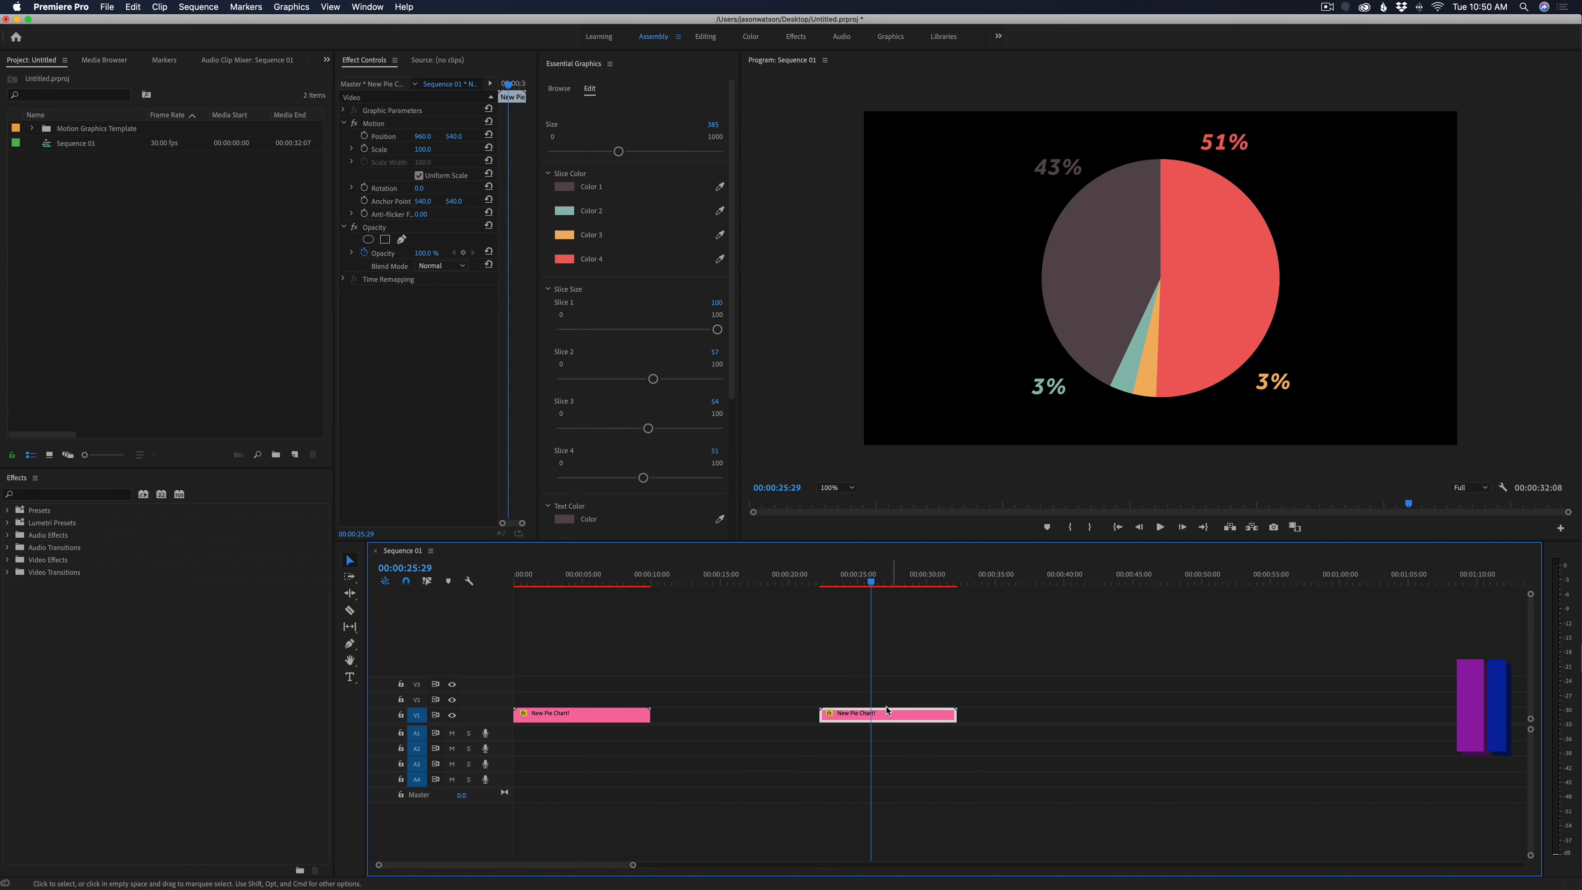
drag(653, 378, 601, 478)
click(806, 675)
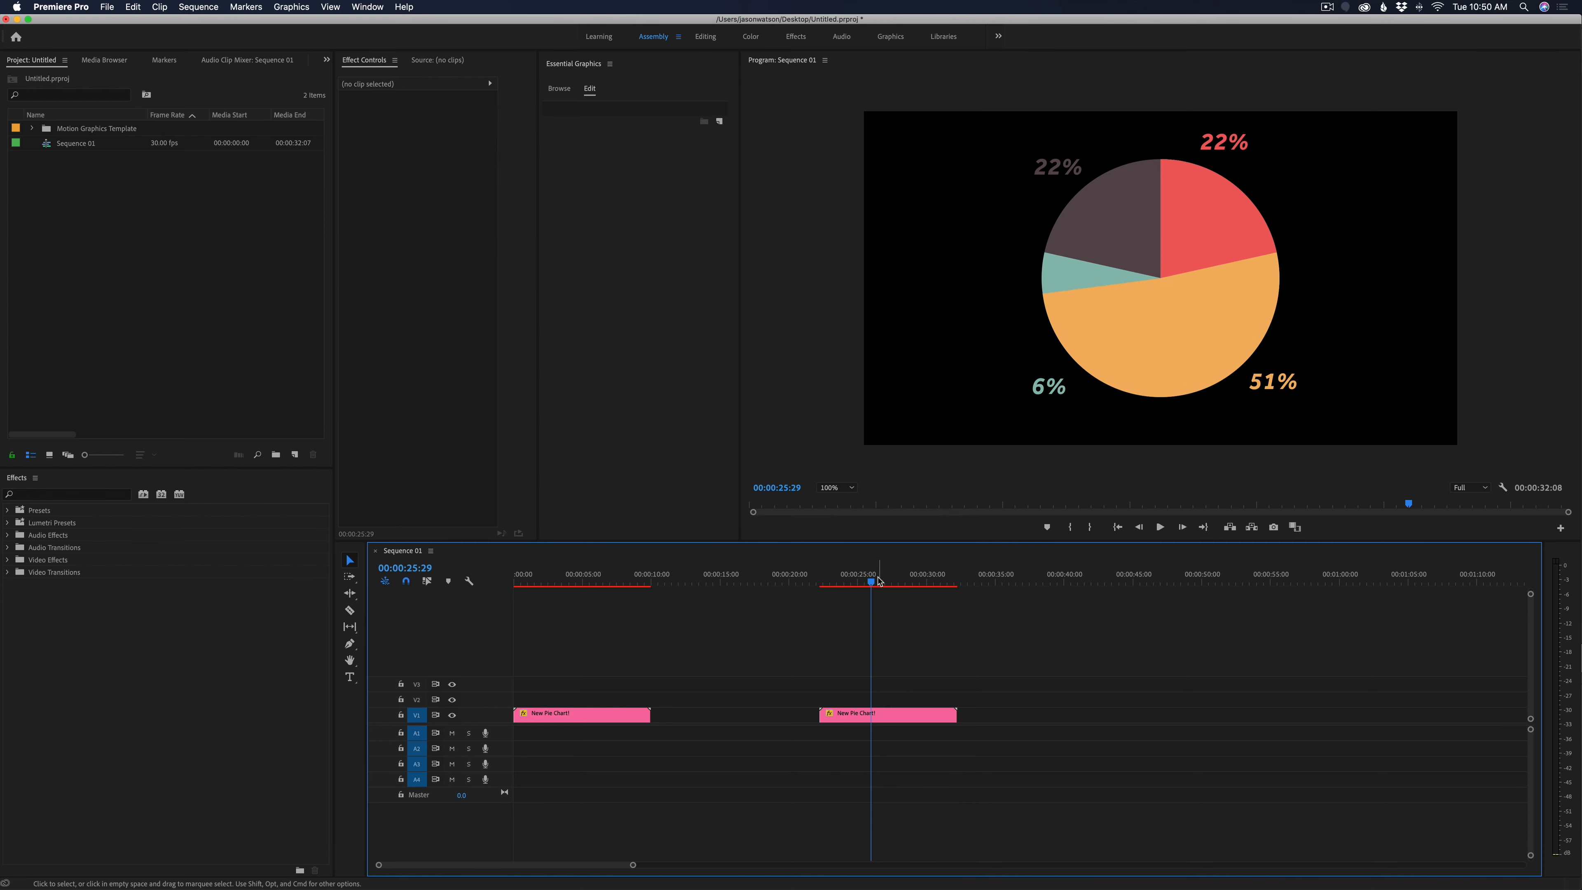
Scrub between the two pie chart clips to compare their slice sizes and percentage labels
click(878, 579)
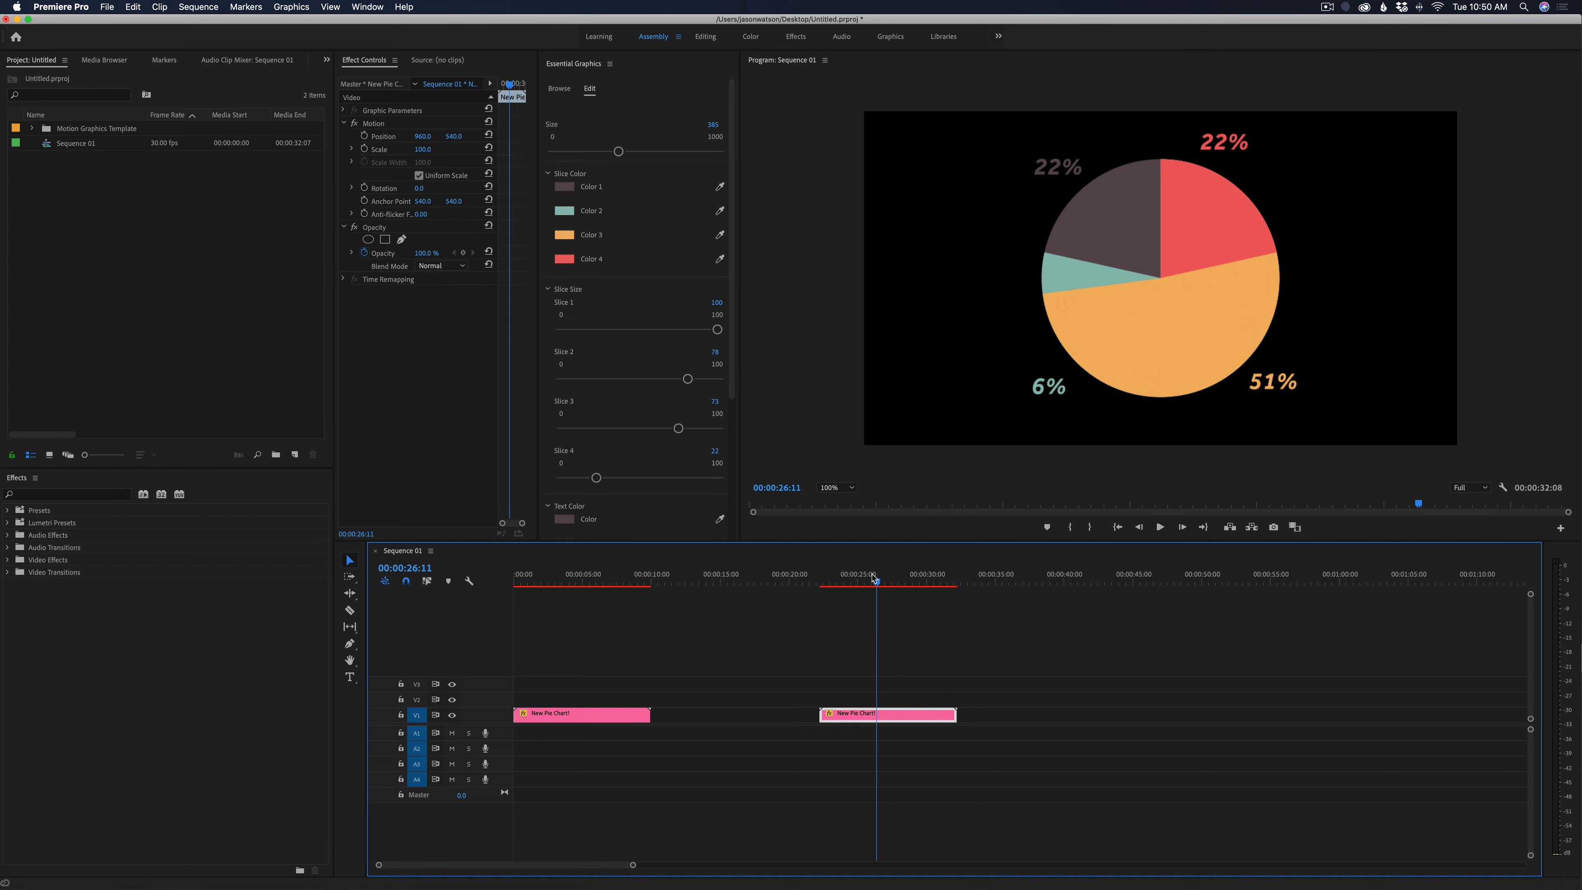
mouse_move(875, 579)
mouse_down()
mouse_move(563, 584)
mouse_move(922, 594)
mouse_move(871, 586)
mouse_up()
click(887, 672)
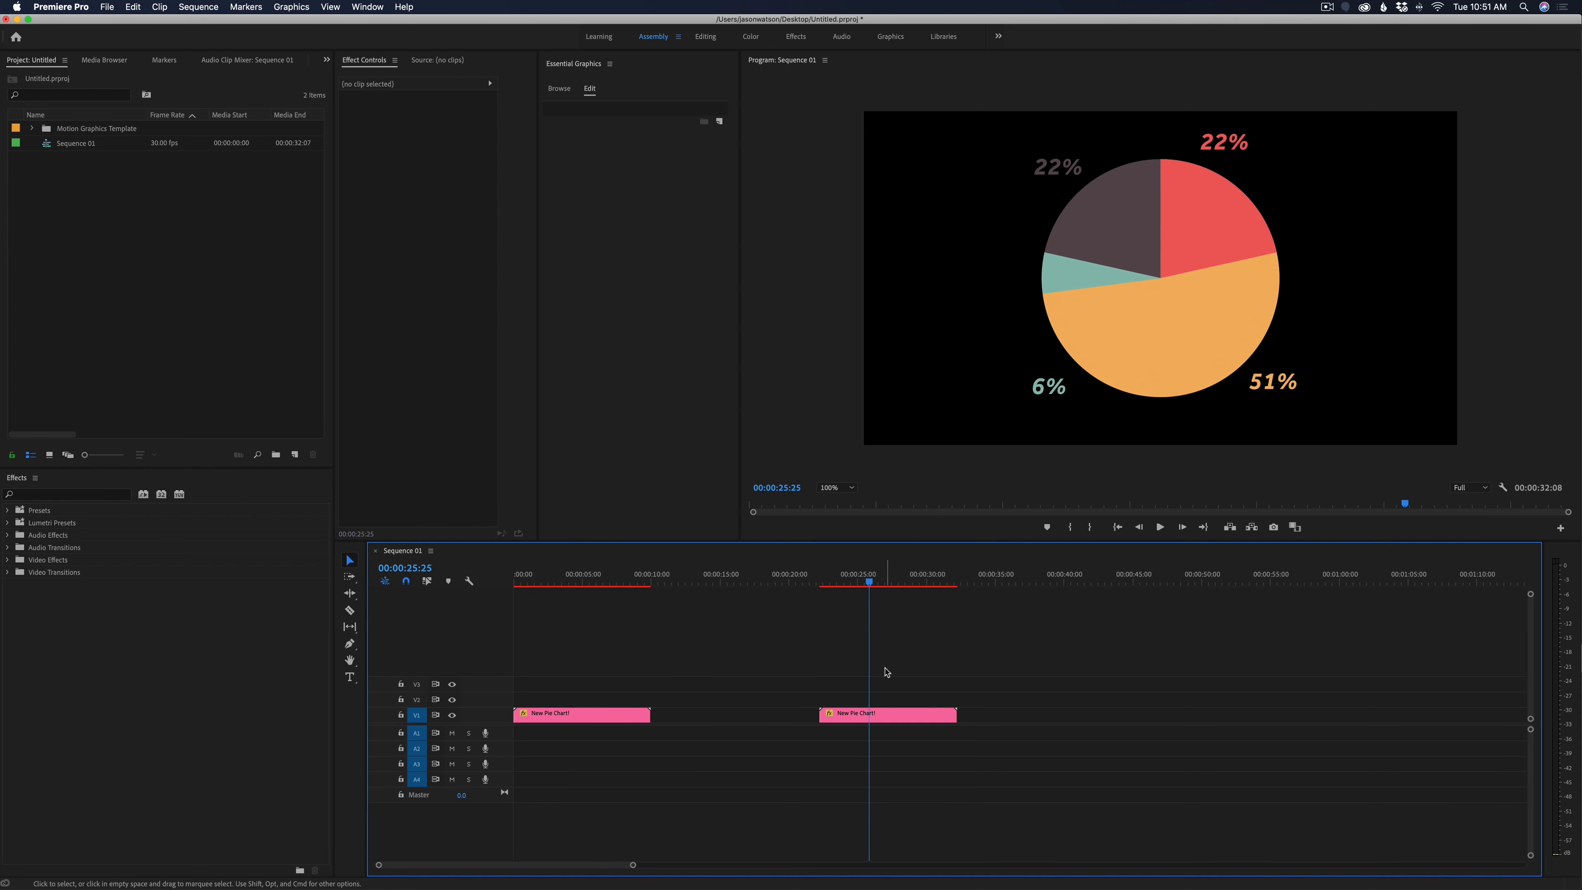
click(571, 582)
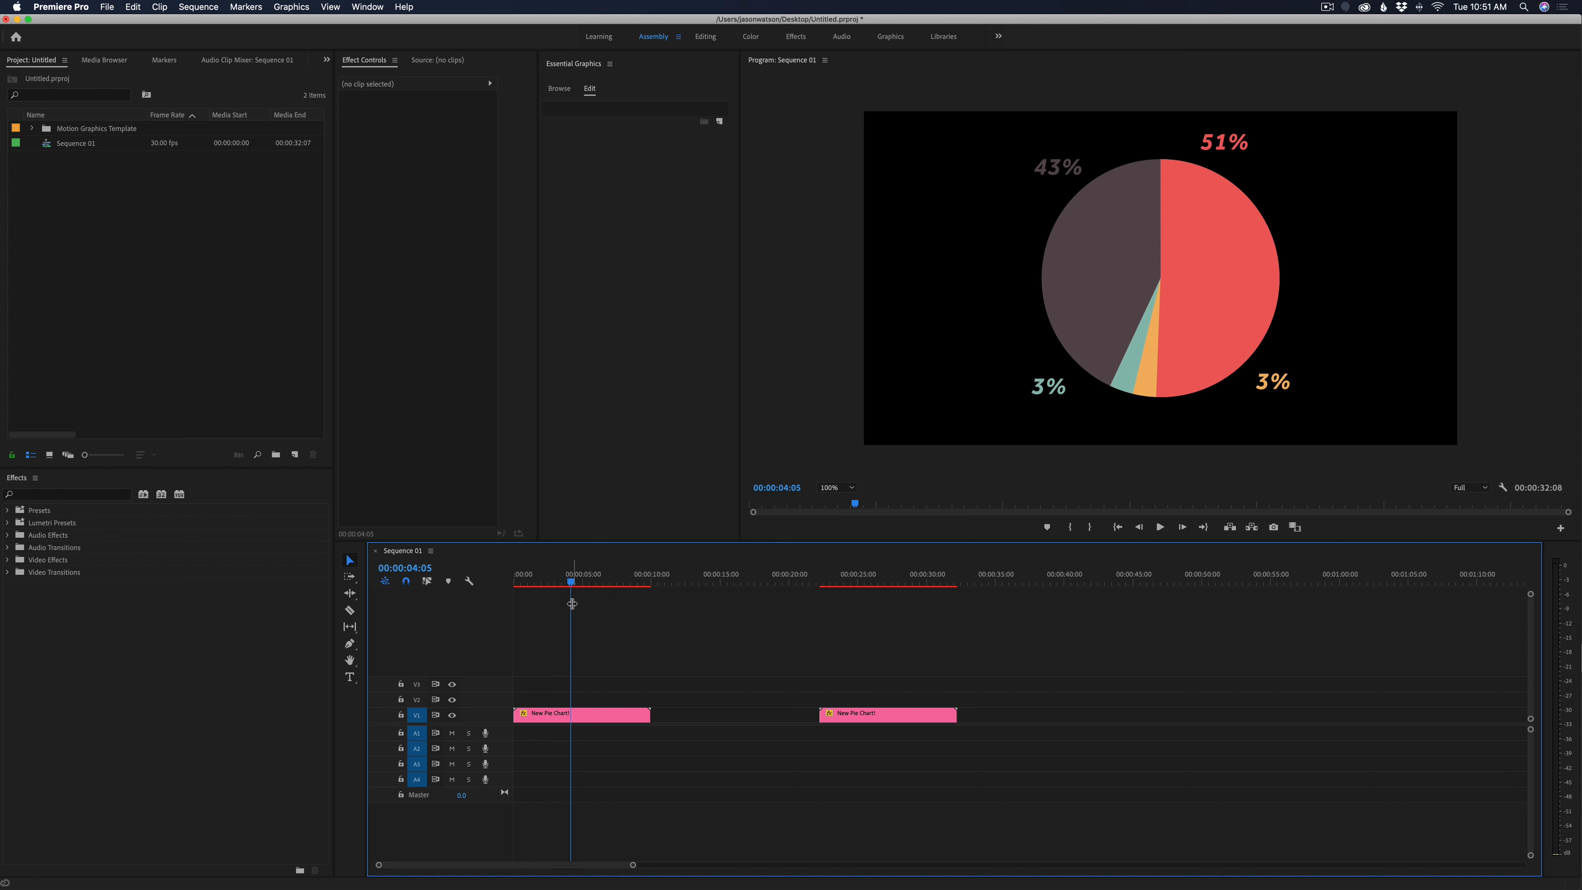
drag(581, 585, 872, 603)
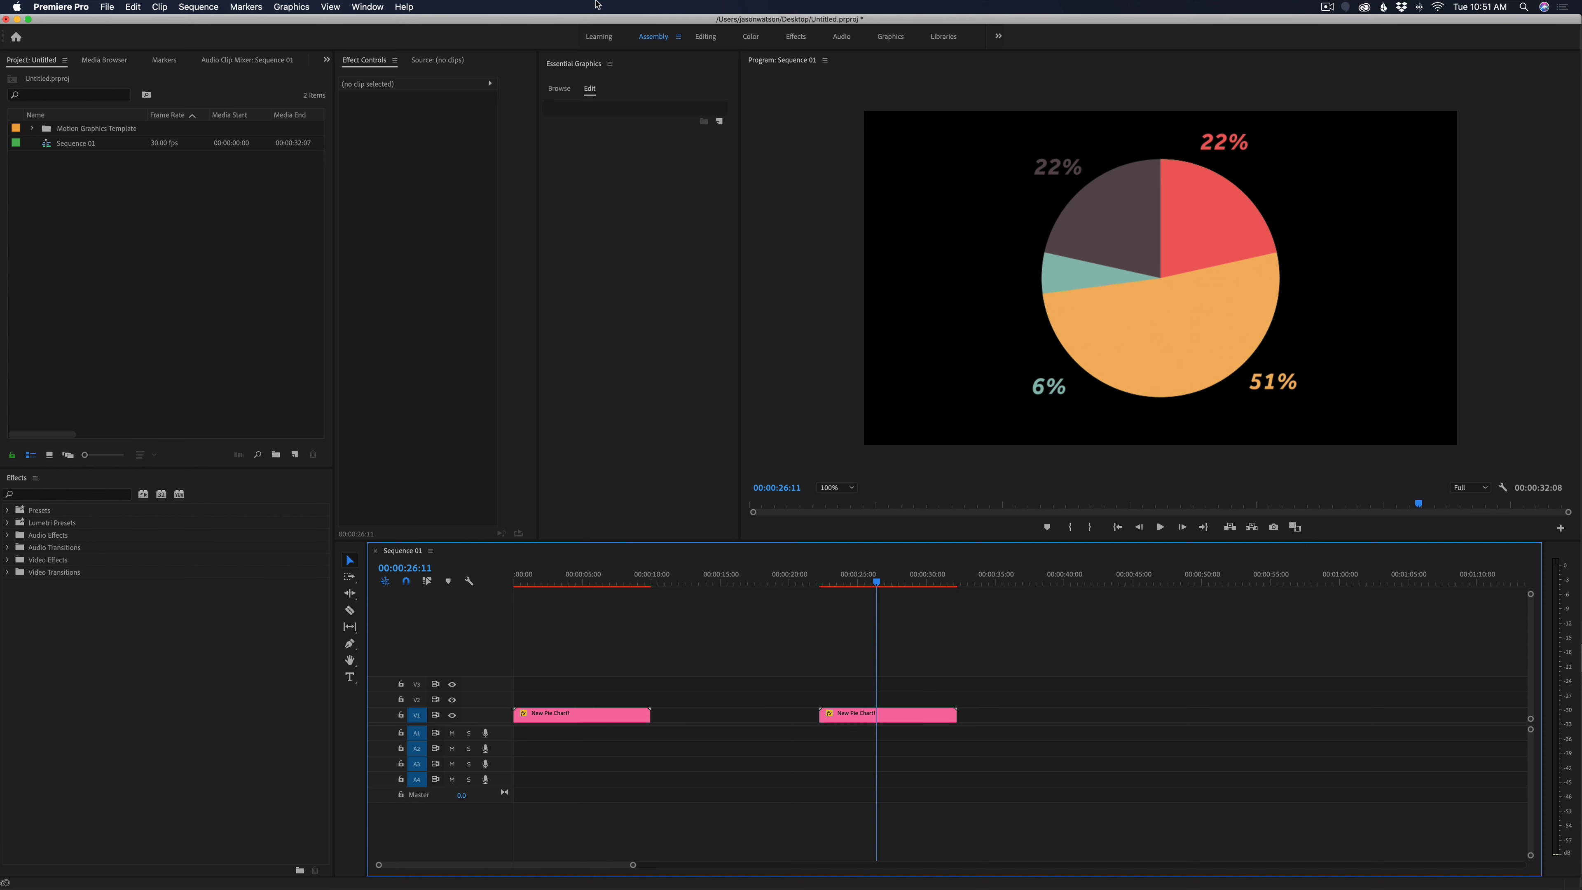
Browse the PCMU Tutorials library and place the PCMU Intro template on track V1 after the second pie chart clip
click(559, 88)
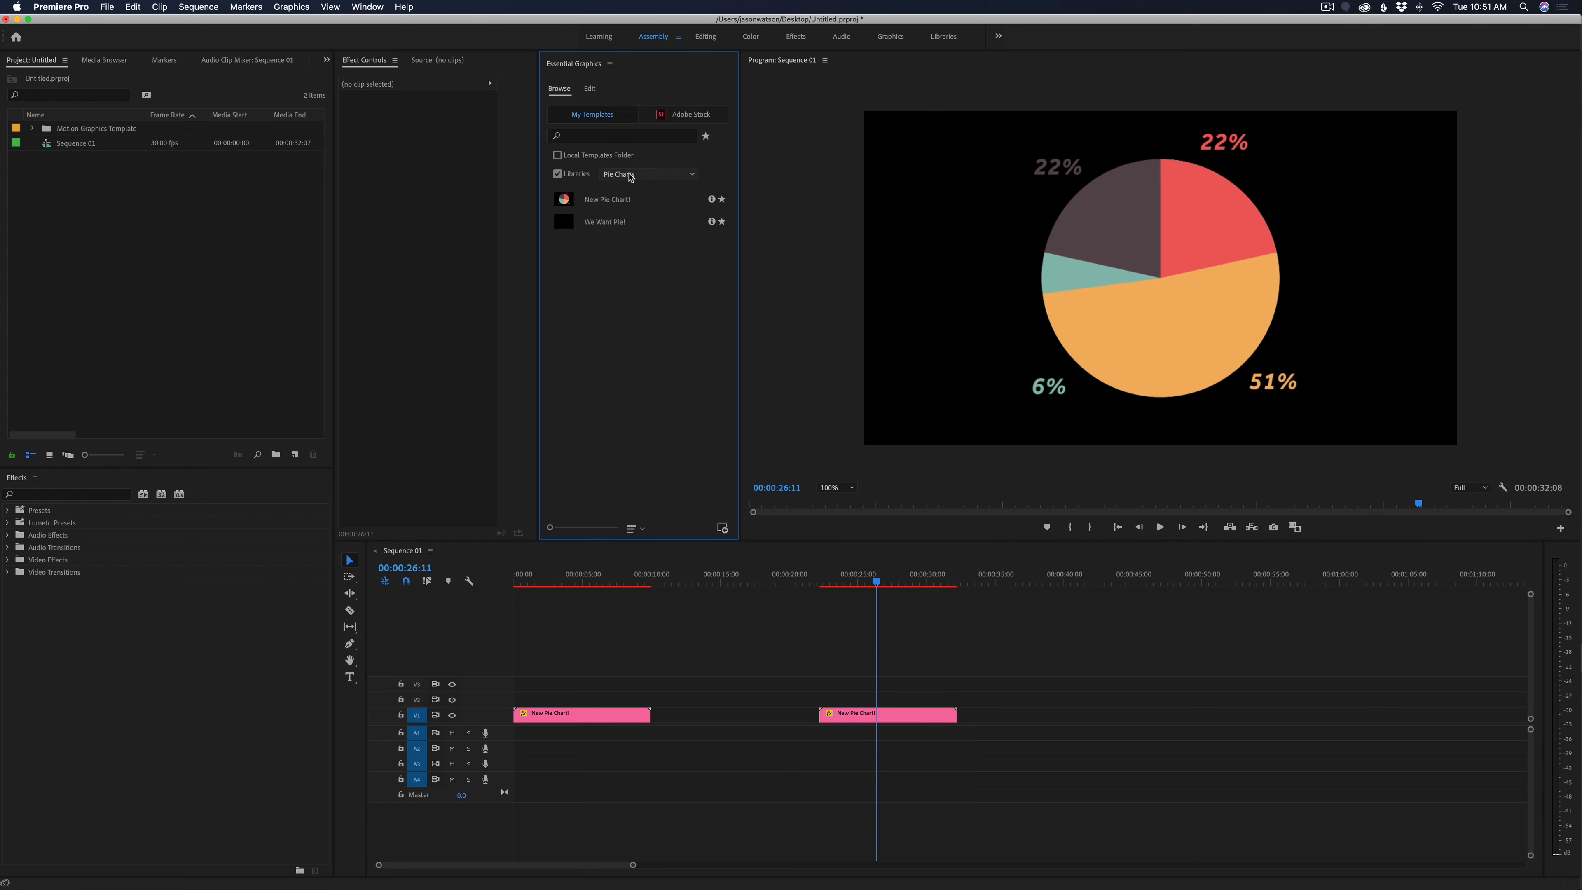
click(642, 177)
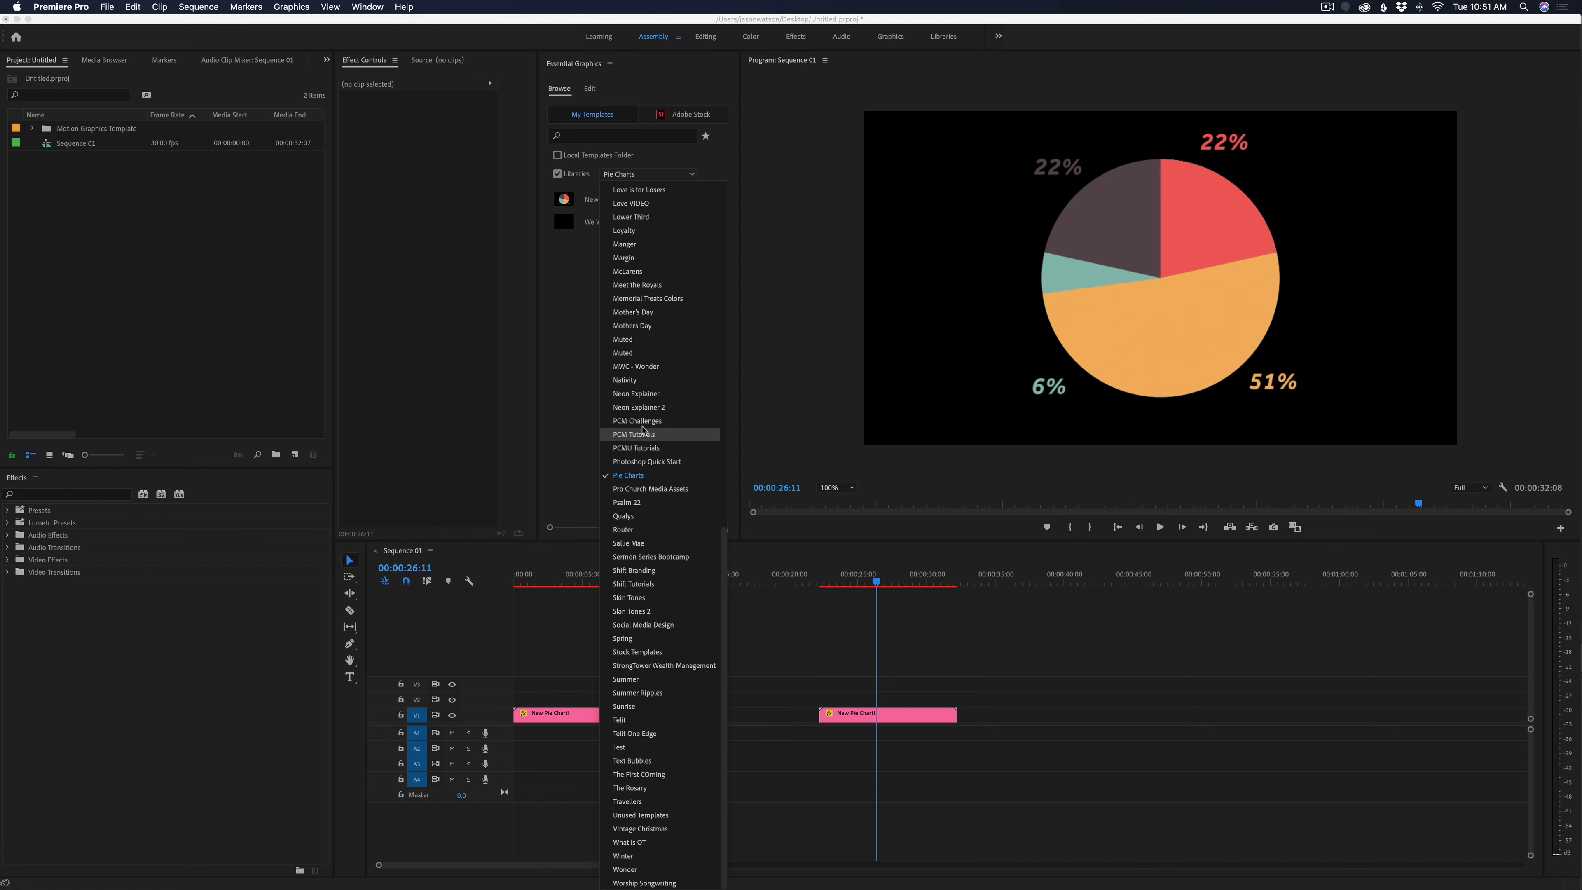
click(641, 449)
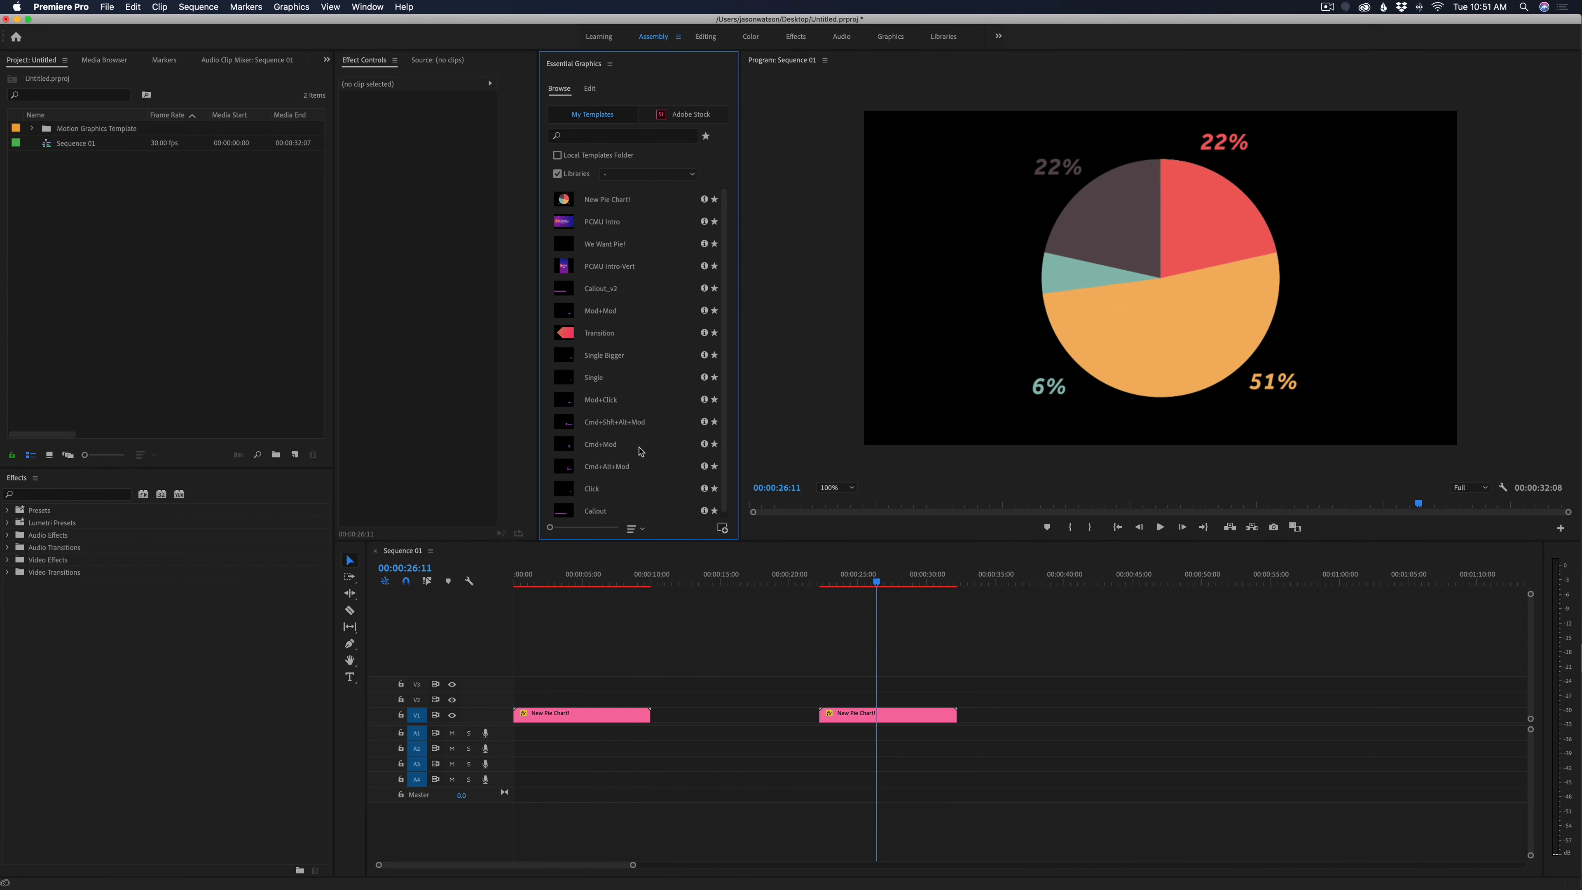
drag(604, 224, 992, 723)
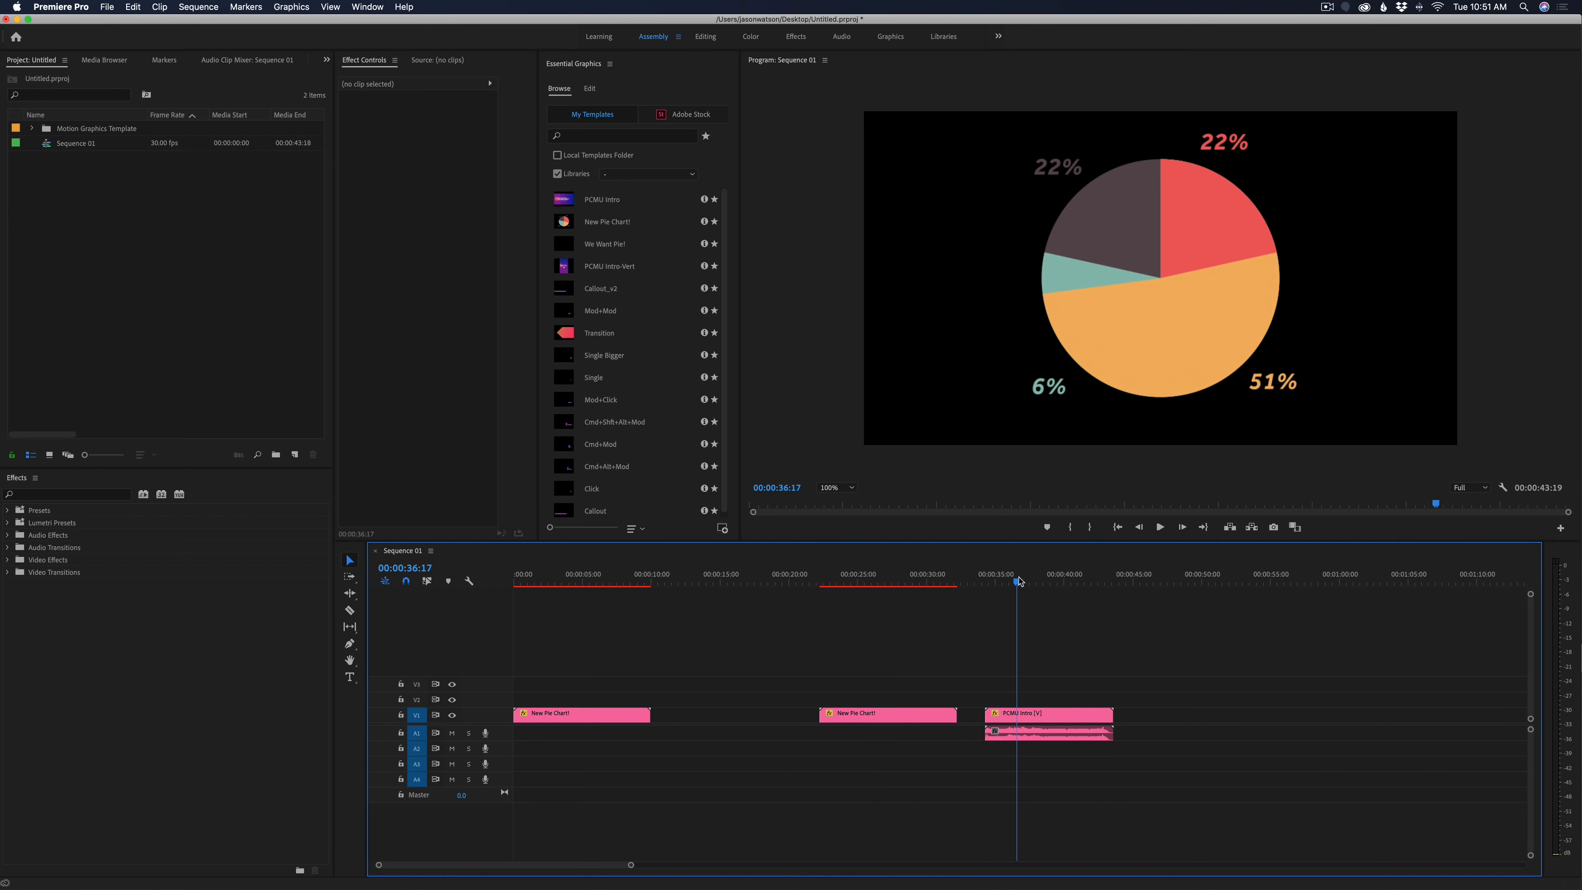
Set the PCMU Intro clip's motion scale to 50
click(1050, 716)
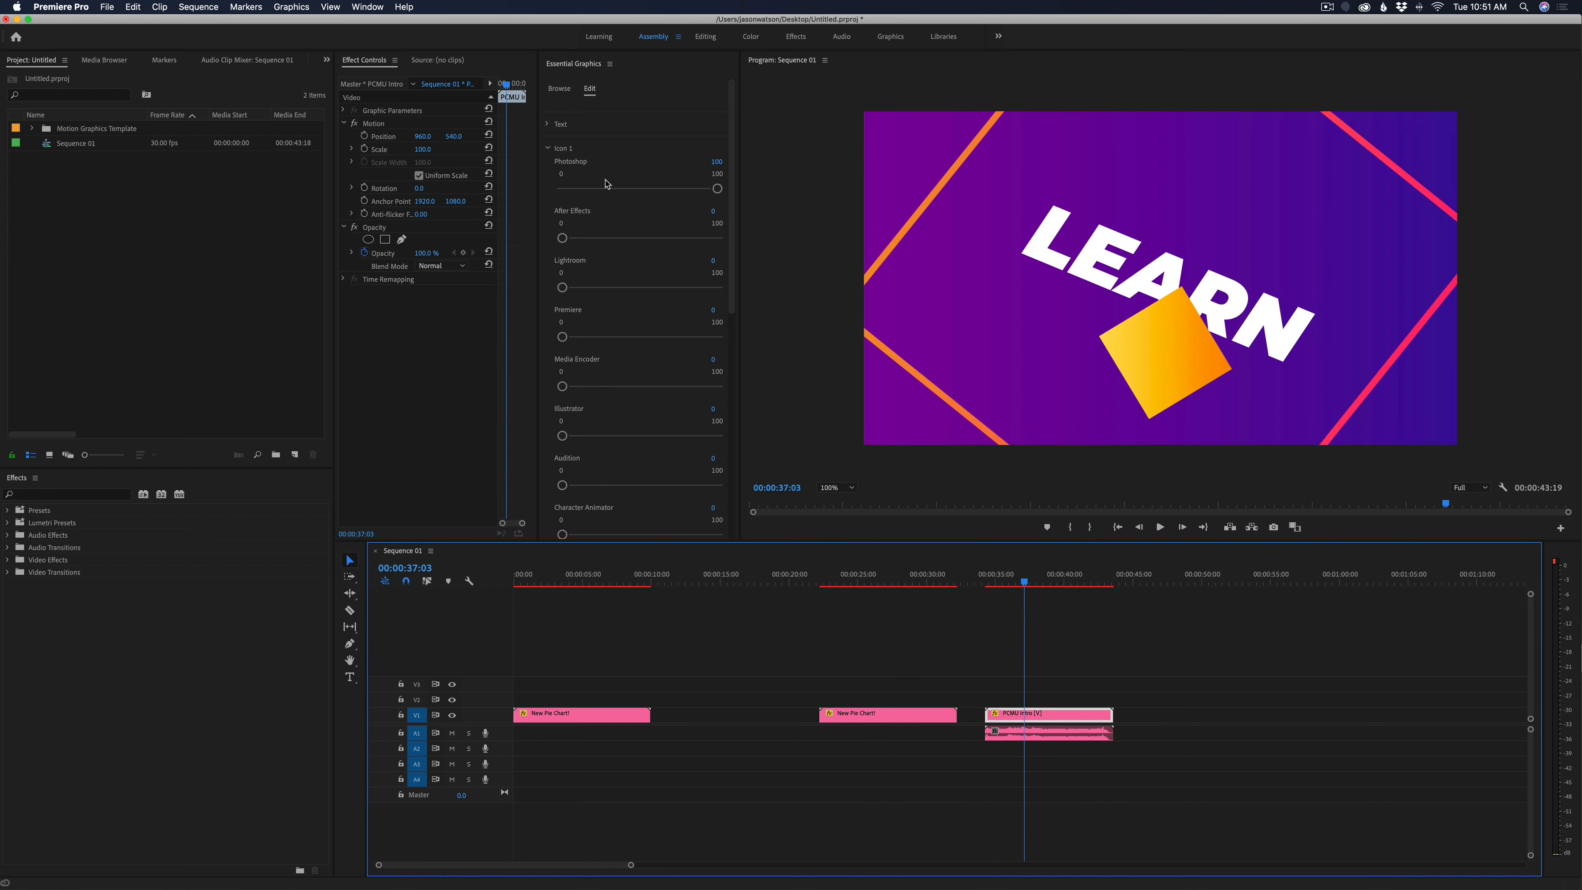
click(432, 149)
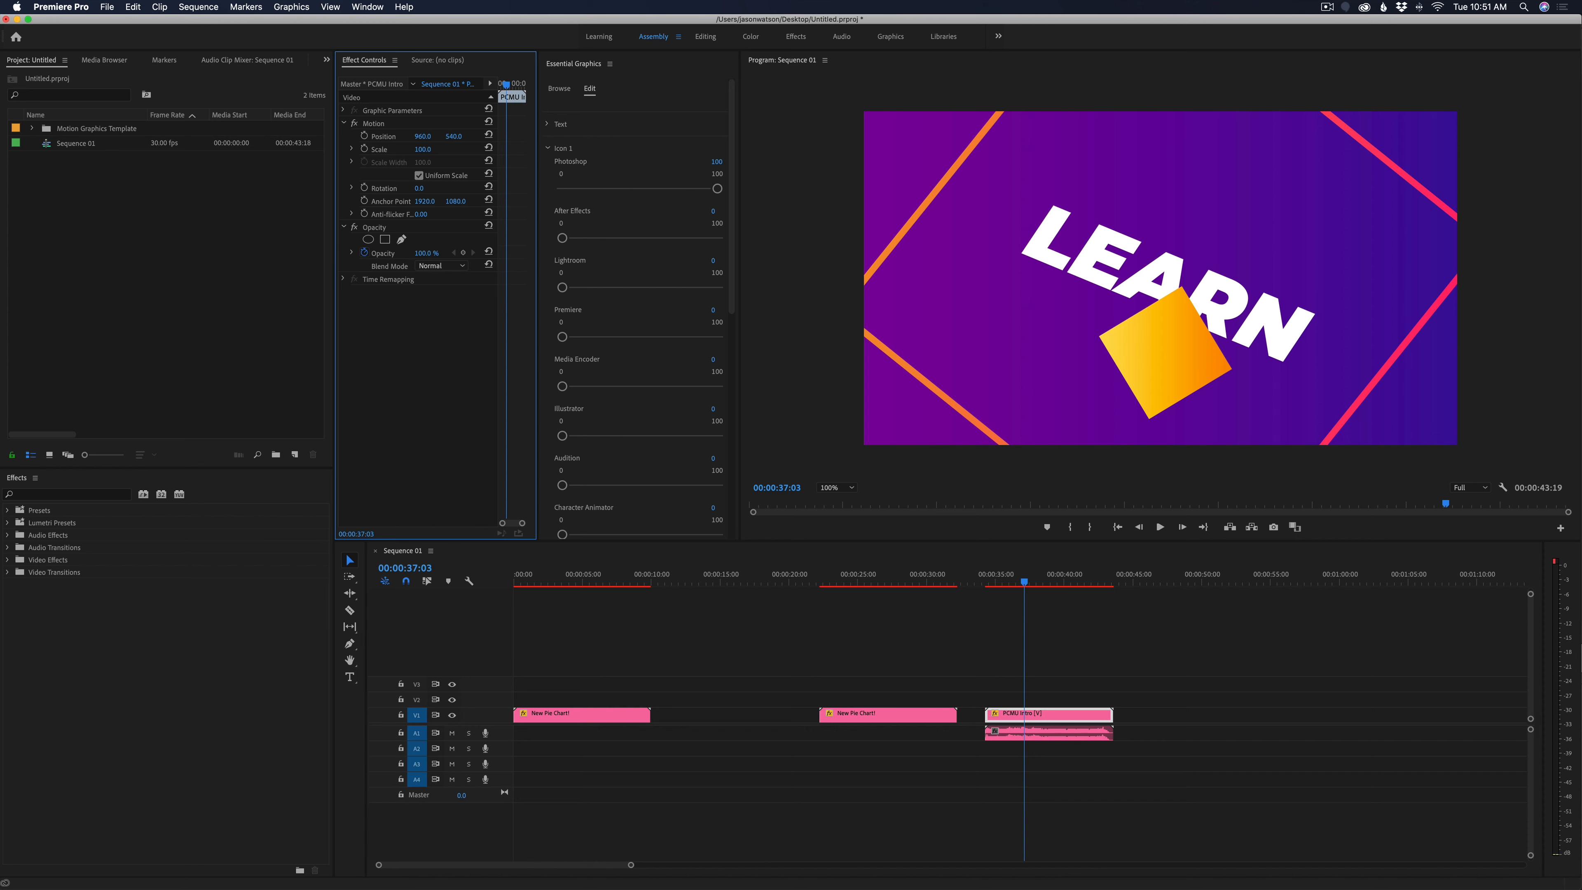
text(50)
key(Return)
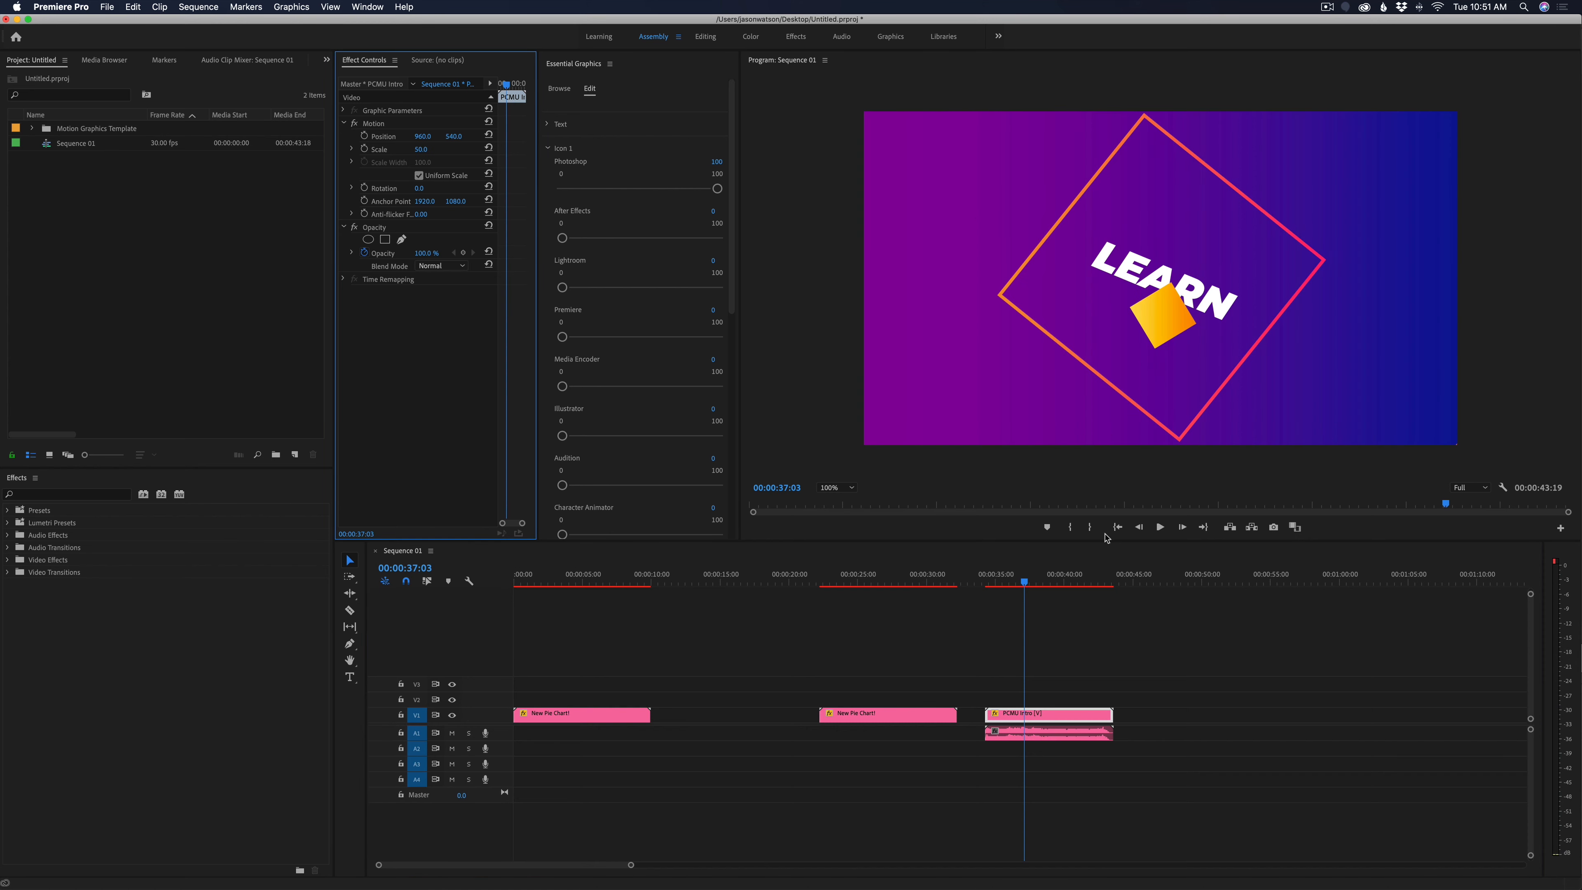
Mute audio track A1 and move the playhead to the PCMU Intro clip's title at 00:00:39:17
click(452, 733)
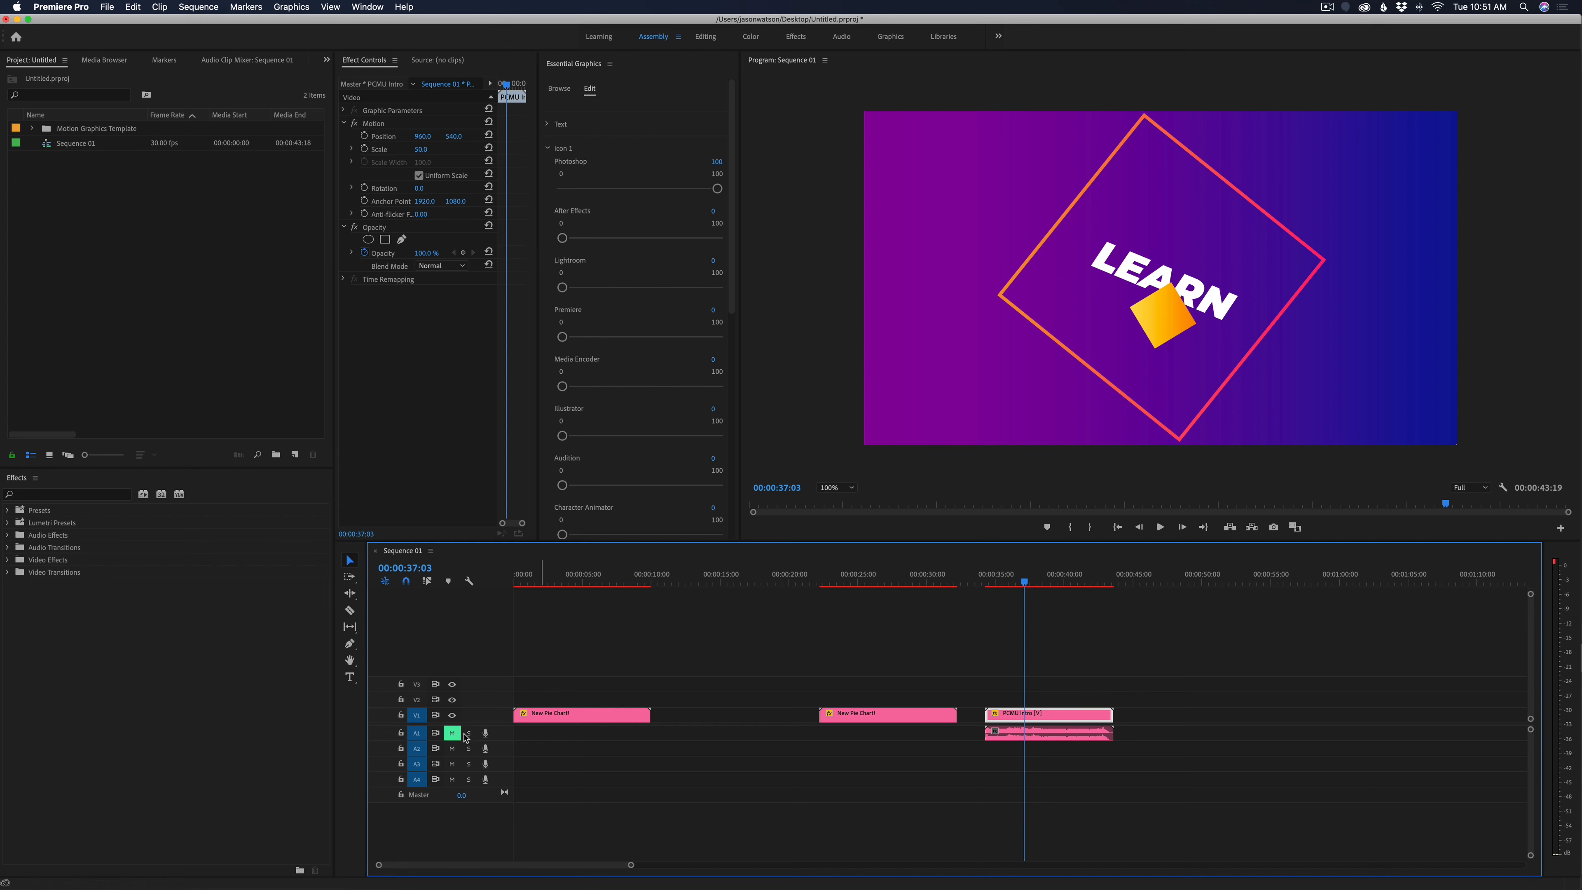
drag(1031, 581, 1058, 581)
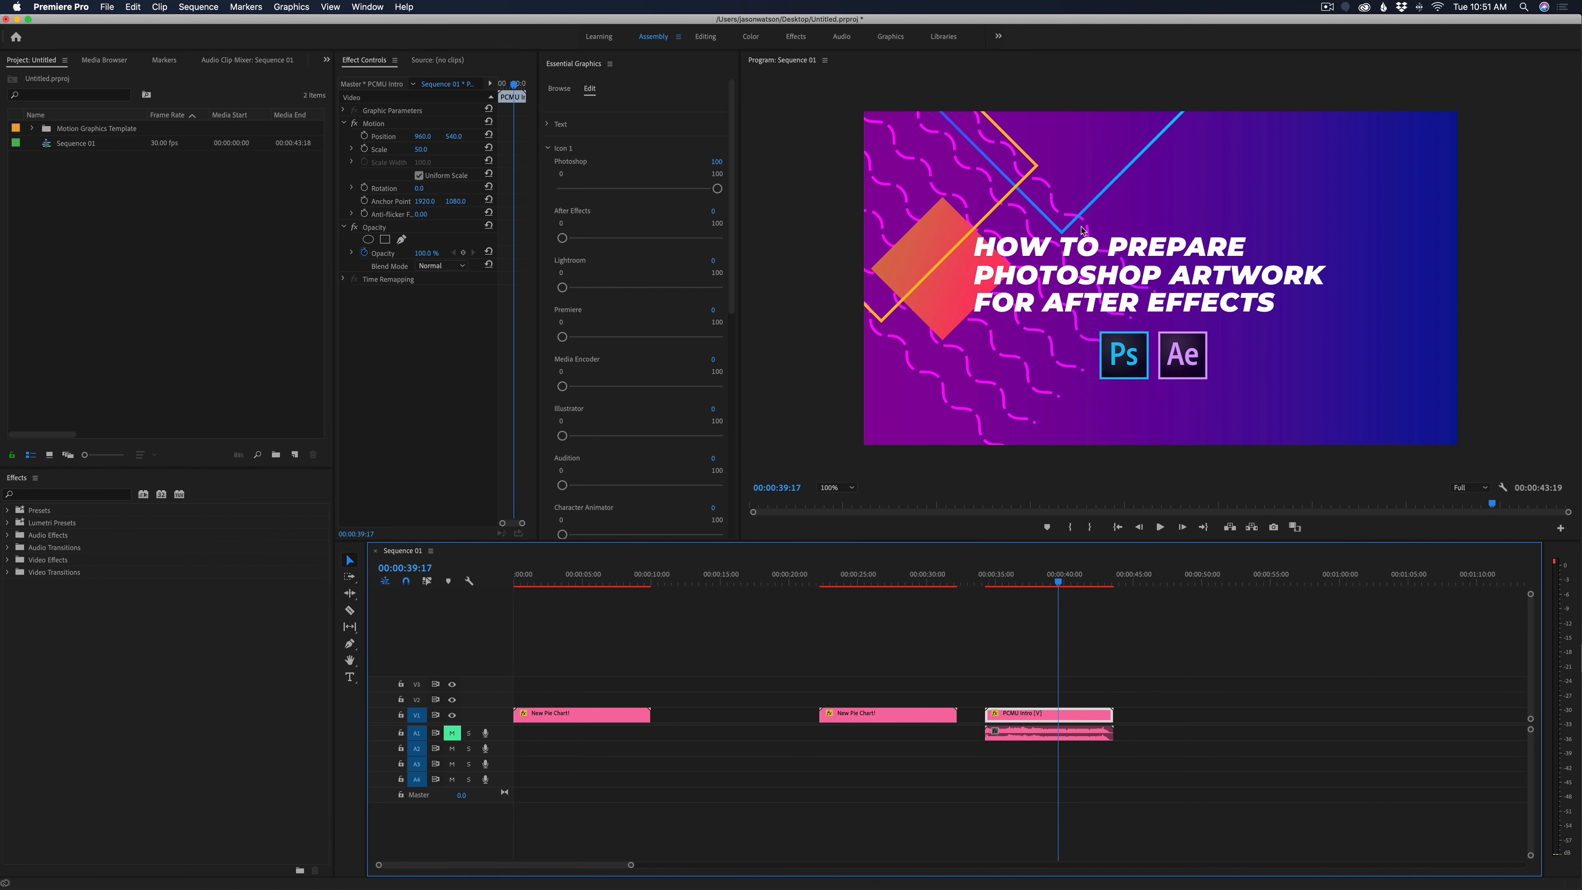
Expand the PCMU Intro template's text controls and set the Line 1 text size to 124
click(558, 126)
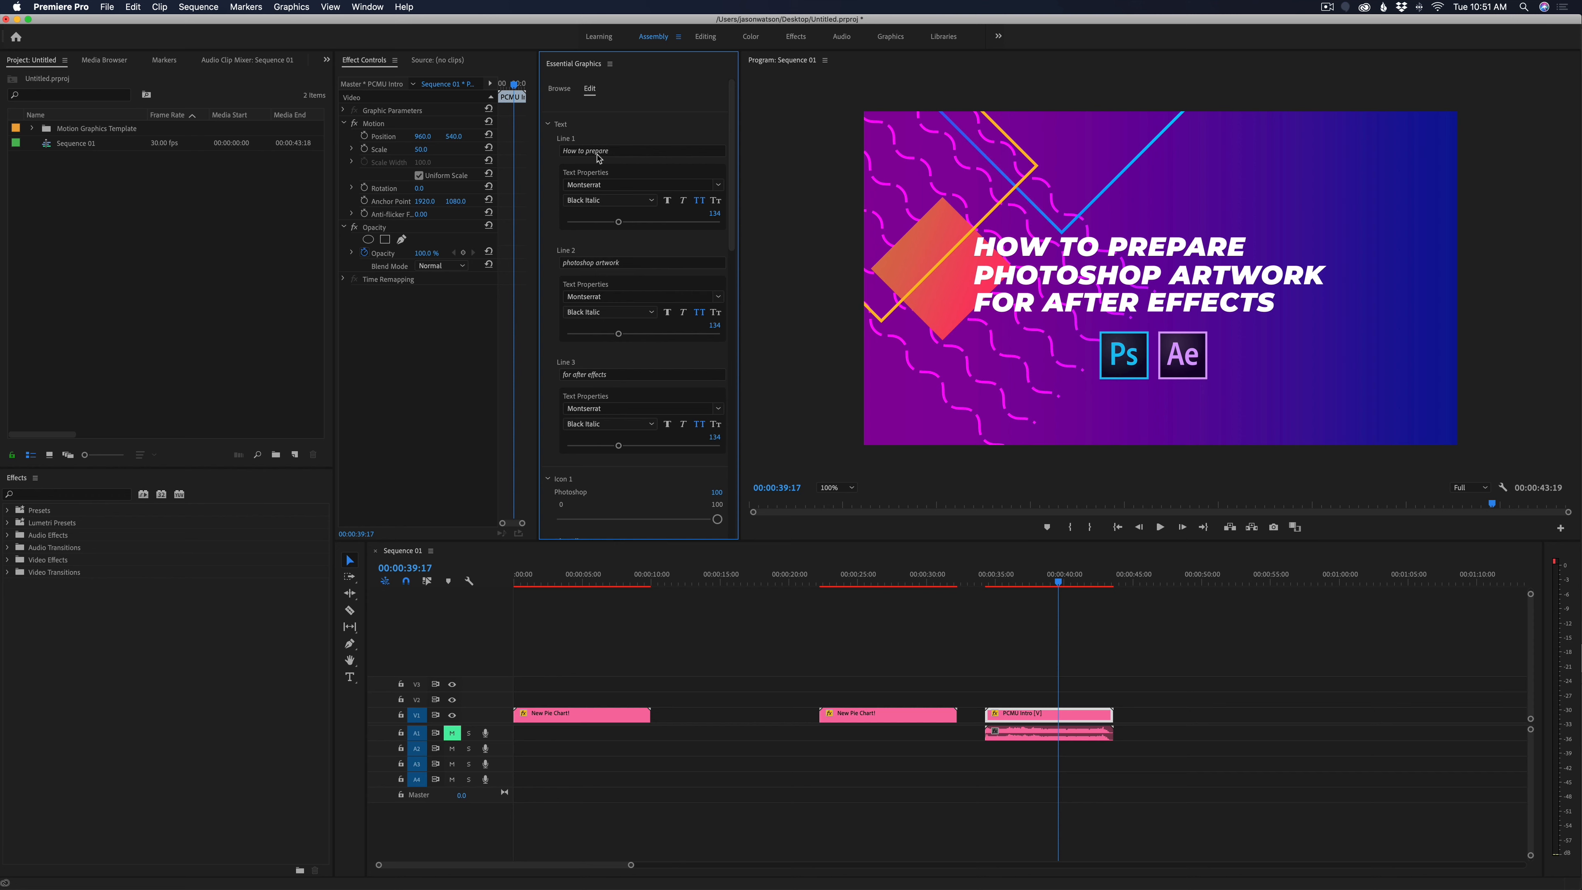
mouse_move(615, 227)
mouse_down()
mouse_move(597, 226)
mouse_move(616, 227)
mouse_up()
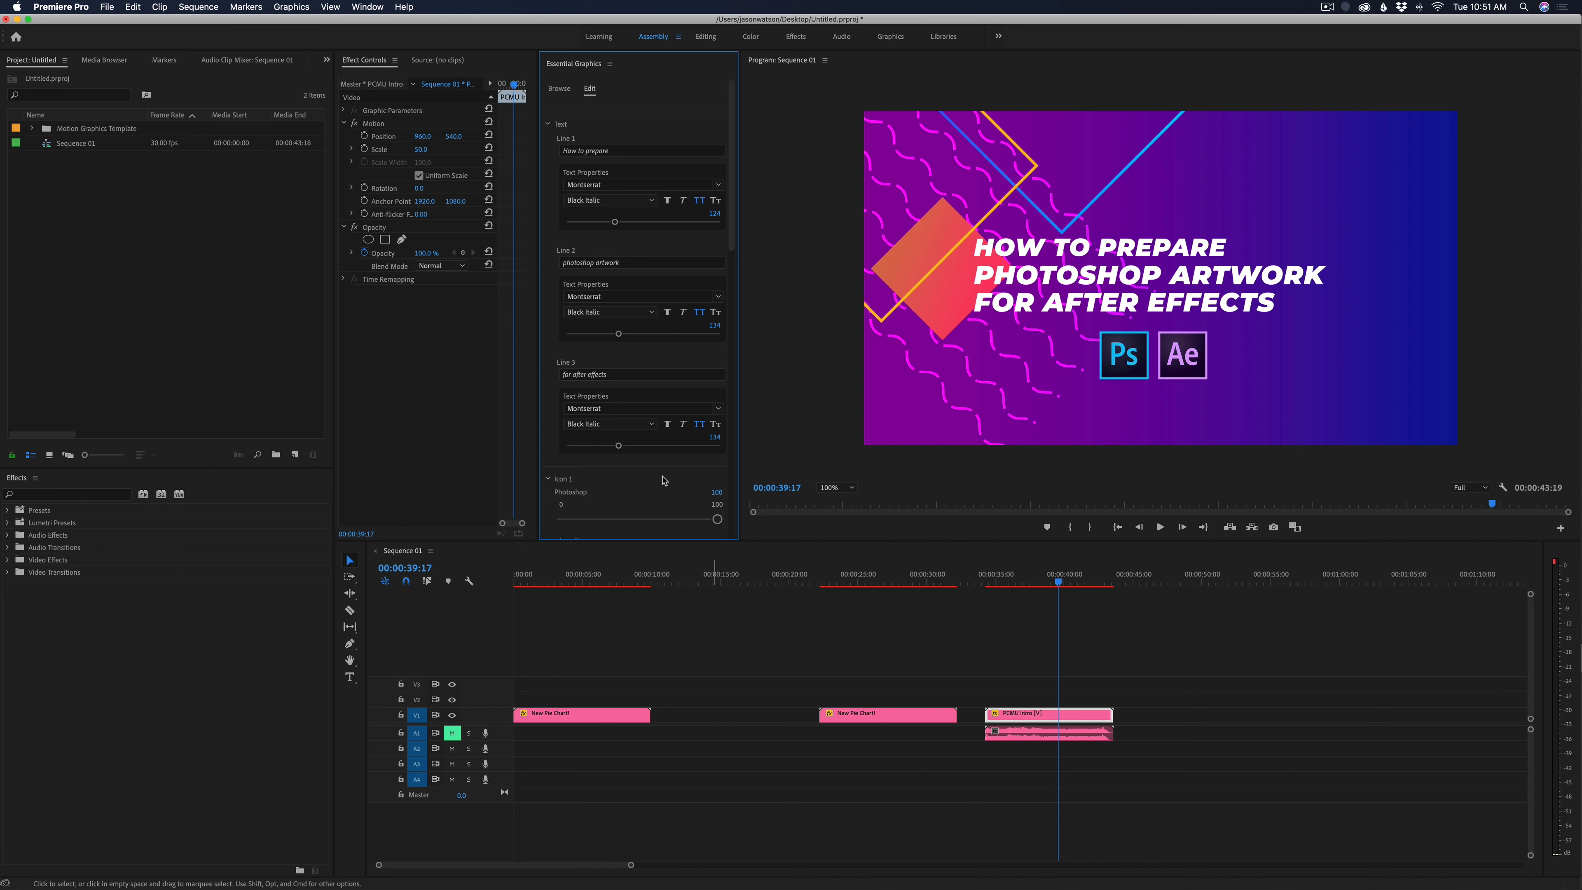
Swap the intro's first icon by setting Icon 1's Photoshop value to 0 and Lightroom to 100, with the playhead at 00:00:38:03
scroll(635, 476, down, 10)
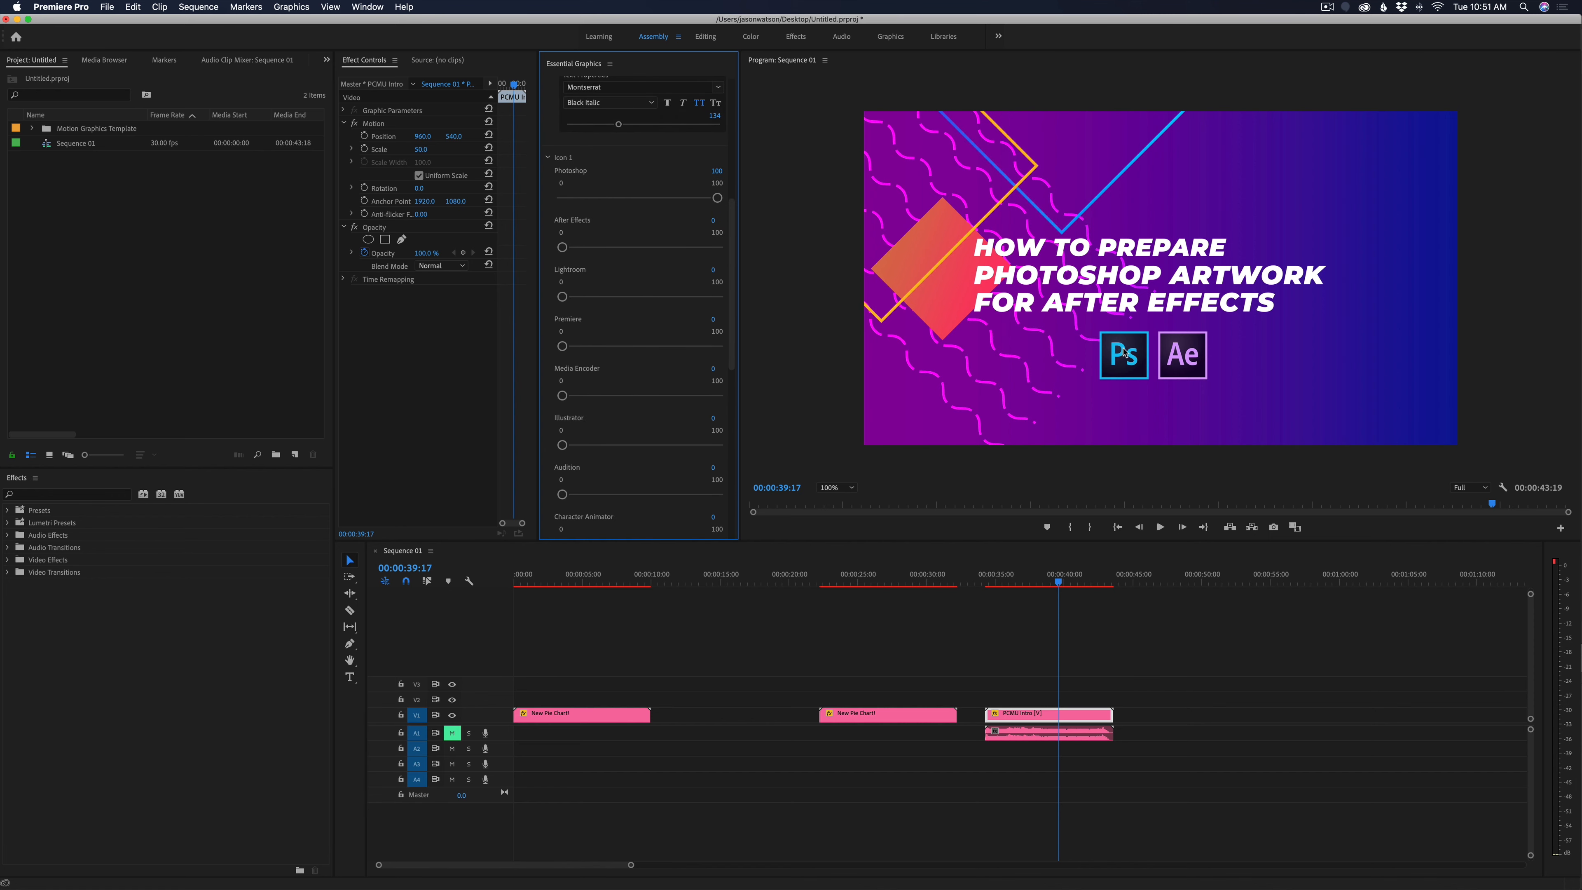
drag(1072, 582, 1038, 583)
drag(718, 199, 562, 199)
drag(567, 298, 724, 298)
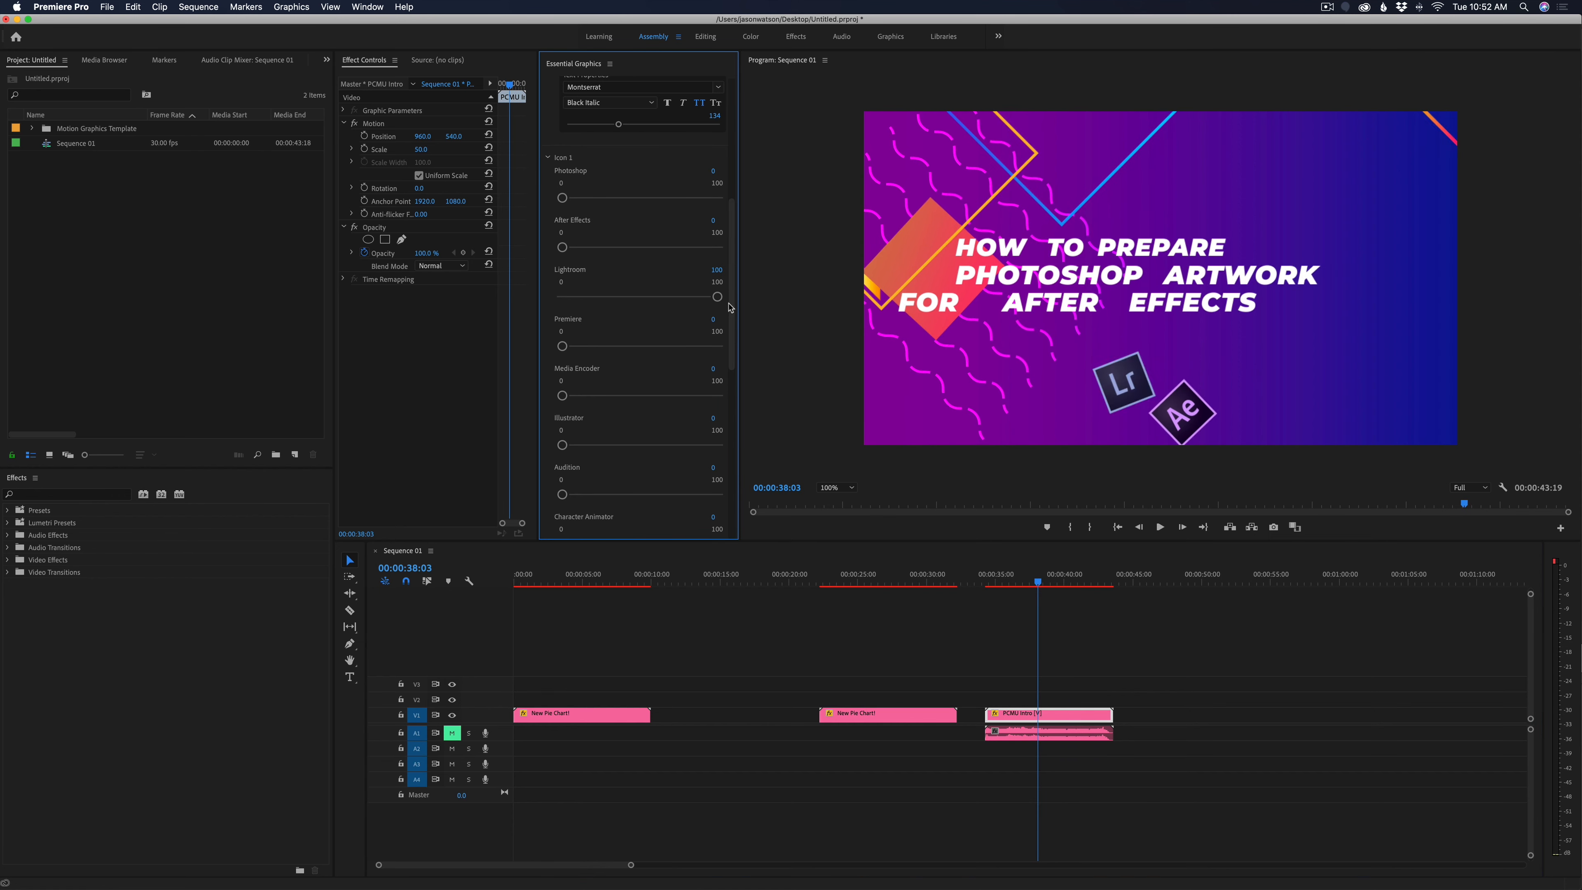
Delete the PCMU Intro clip from the sequence and select the second New Pie Chart! clip with the playhead at 00:00:27:06
drag(1046, 583, 1035, 787)
key(Delete)
drag(996, 586, 891, 724)
click(890, 718)
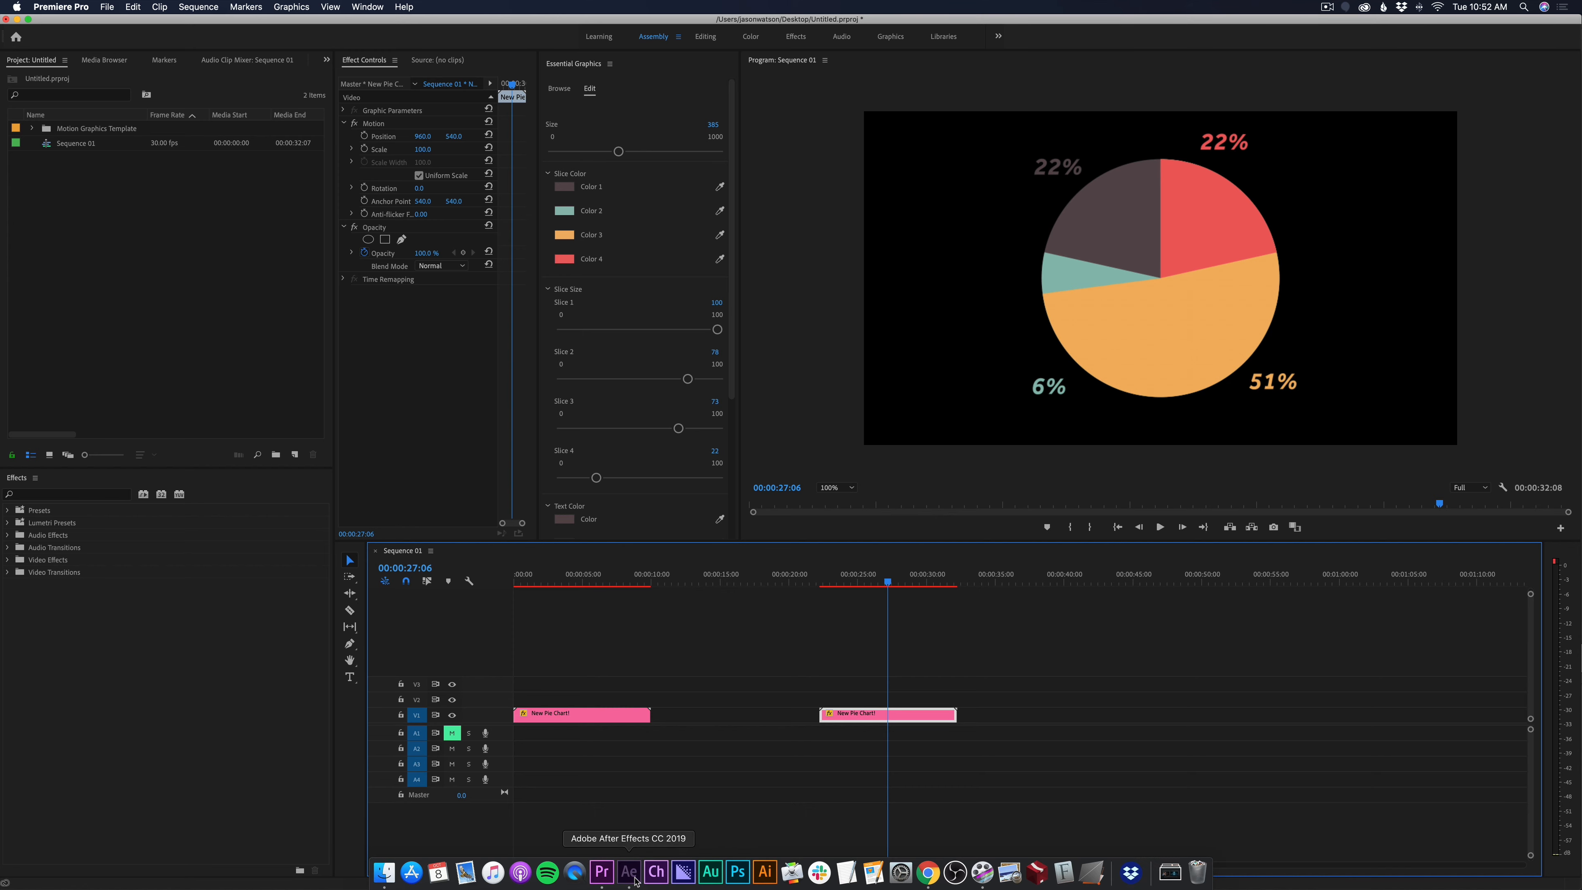
Switch to After Effects, preview the Easy As Pie! composition and place its playhead at 0:00:03:19
click(632, 874)
key(space)
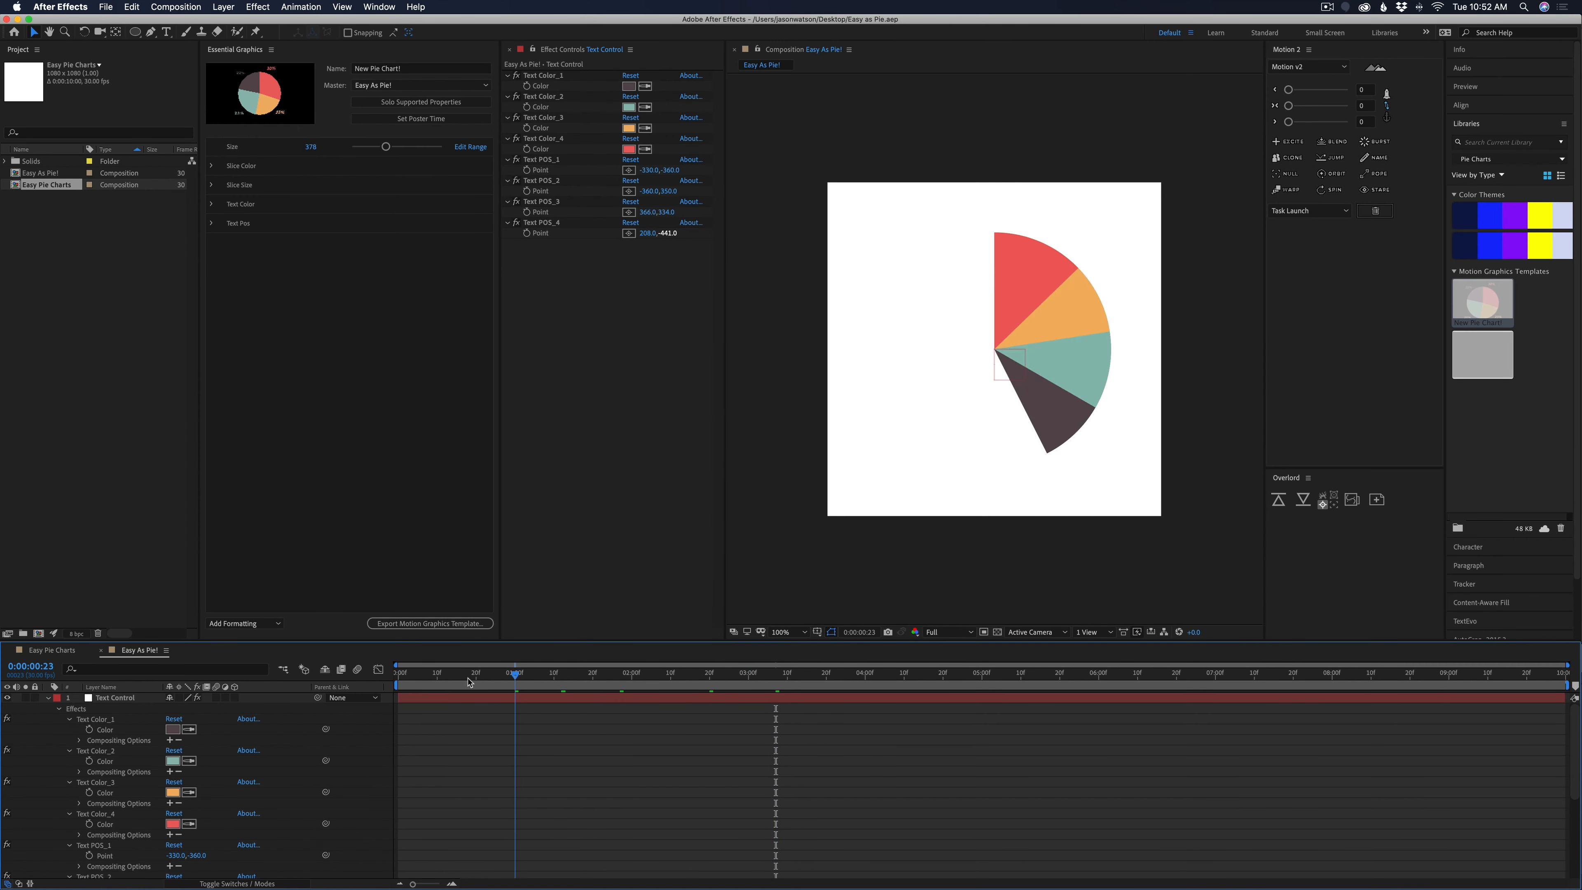
click(822, 679)
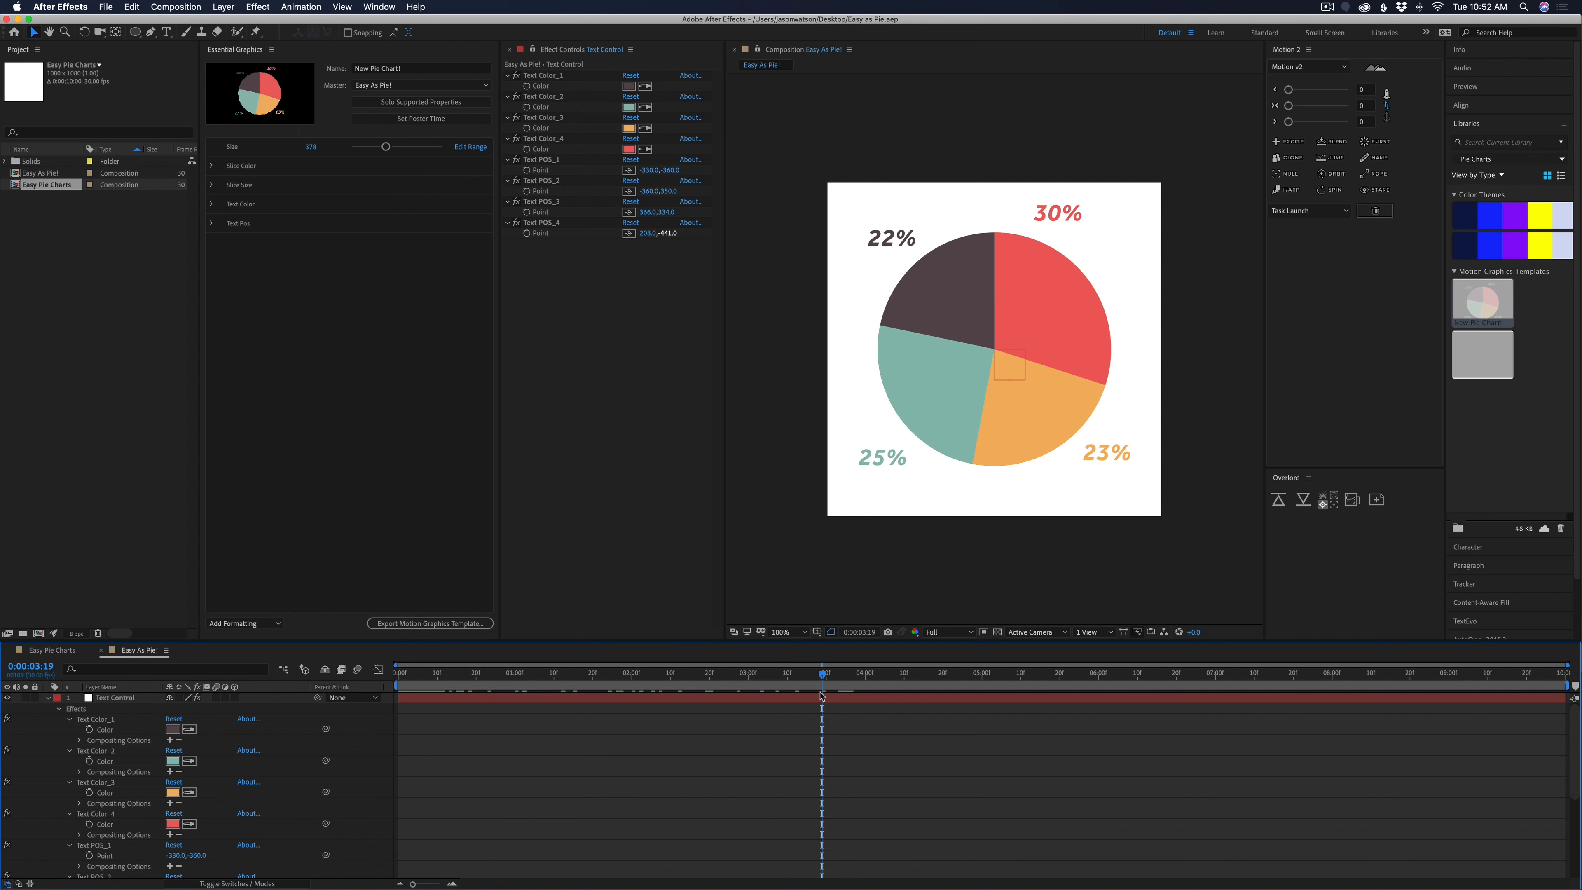